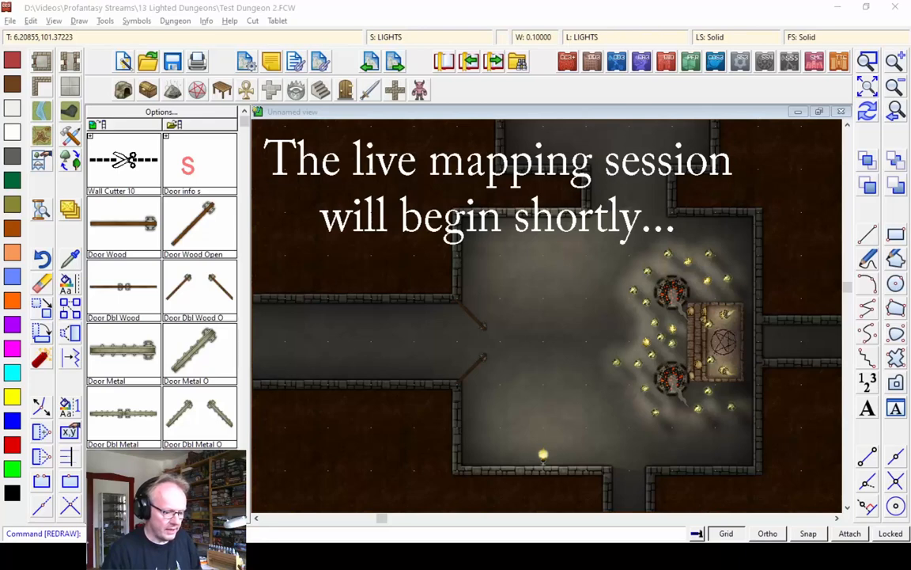
Step: Load the furniture symbols with the wooden tables into the symbol catalog
{"action": "key", "text": "alt+Tab"}
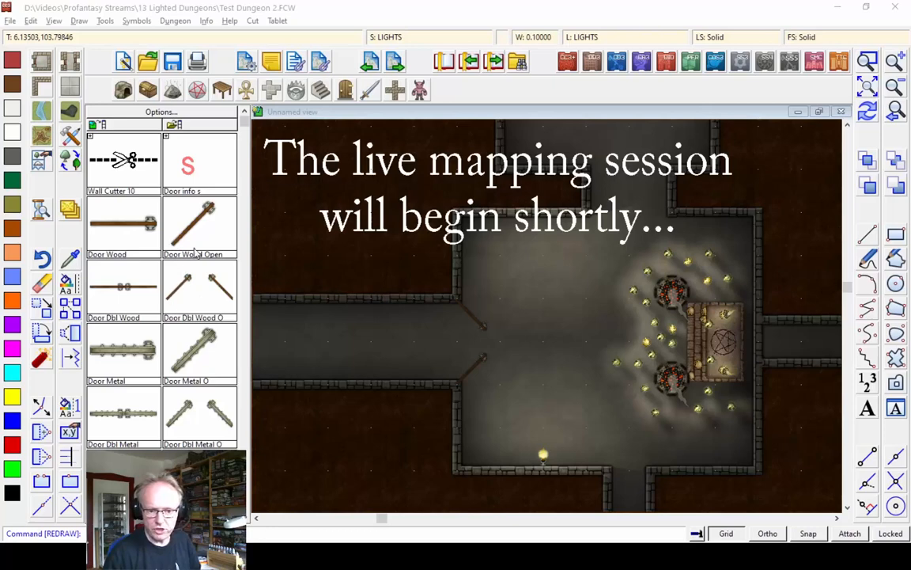
{"action": "left_click", "coordinate": [224, 91]}
{"action": "double_click", "coordinate": [435, 162]}
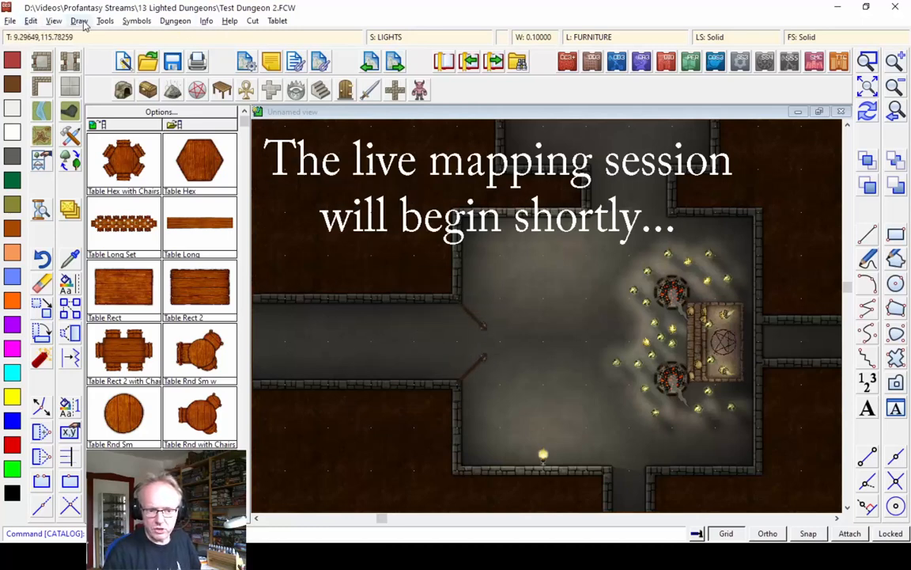
{"action": "left_click", "coordinate": [138, 22]}
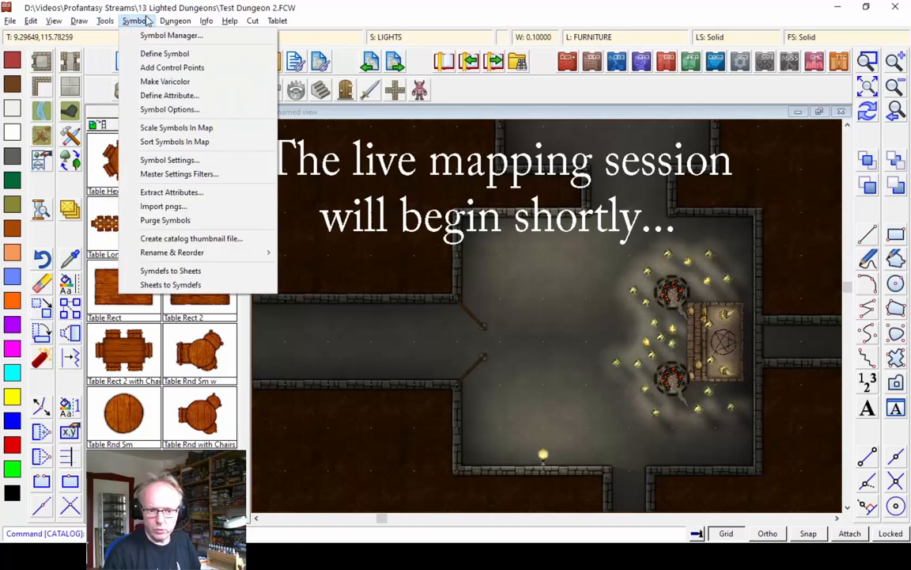
{"action": "mouse_move", "coordinate": [181, 29]}
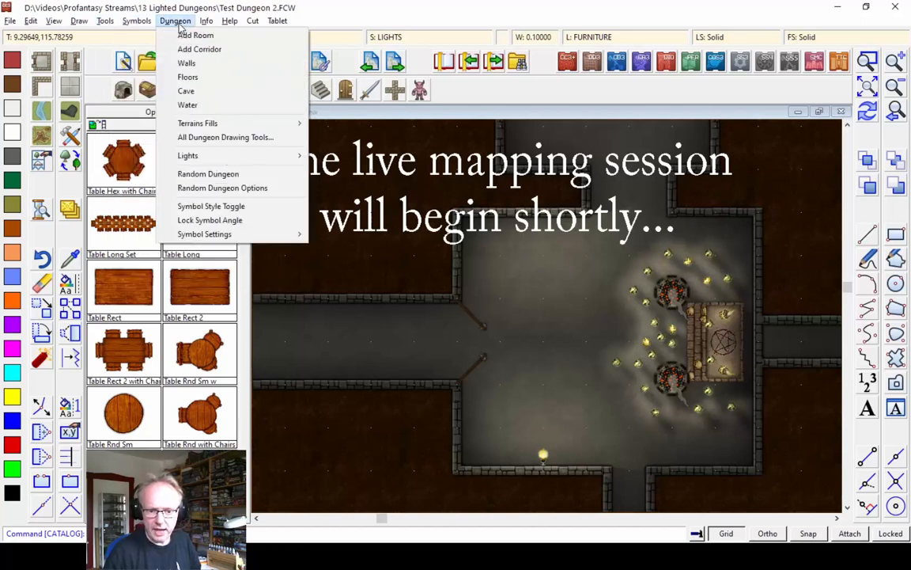
{"action": "mouse_move", "coordinate": [277, 22]}
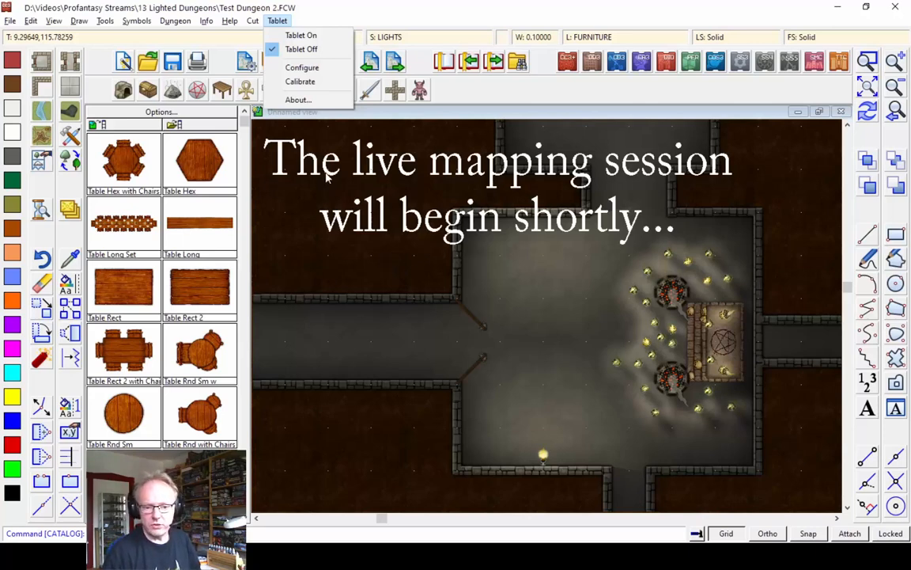
Step: Start a new drawing without saving the current map, using the Dungeons map type with the option to decide settings yourself
{"action": "left_click", "coordinate": [123, 62]}
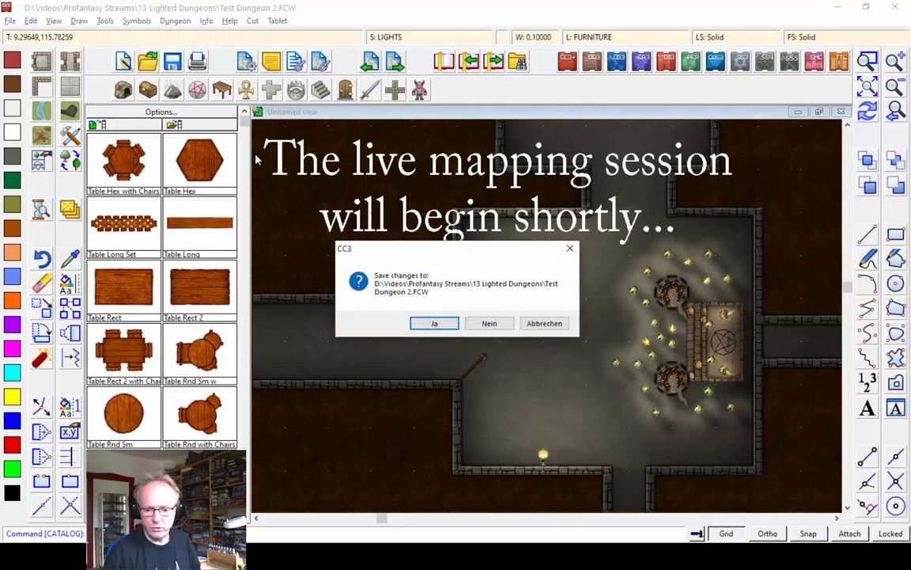
{"action": "left_click", "coordinate": [486, 329]}
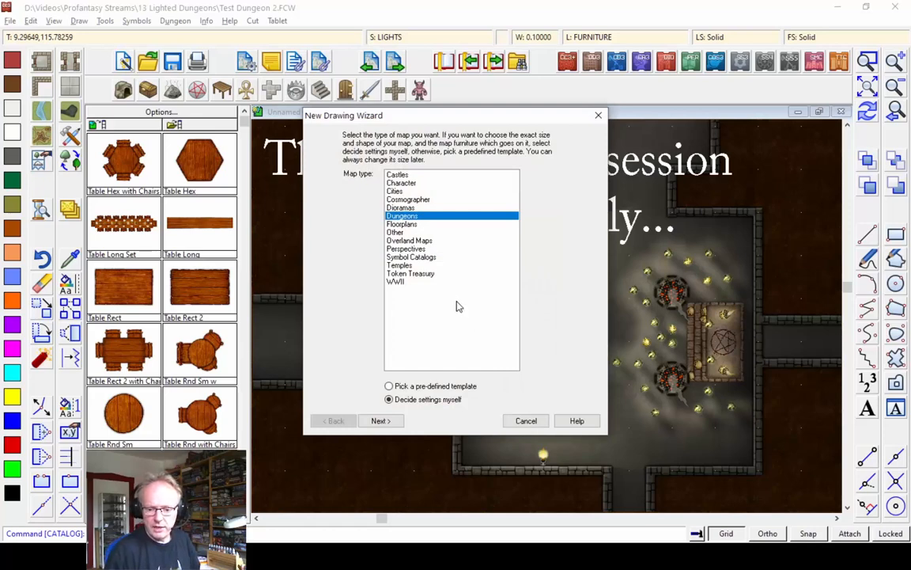
{"action": "left_click", "coordinate": [406, 241]}
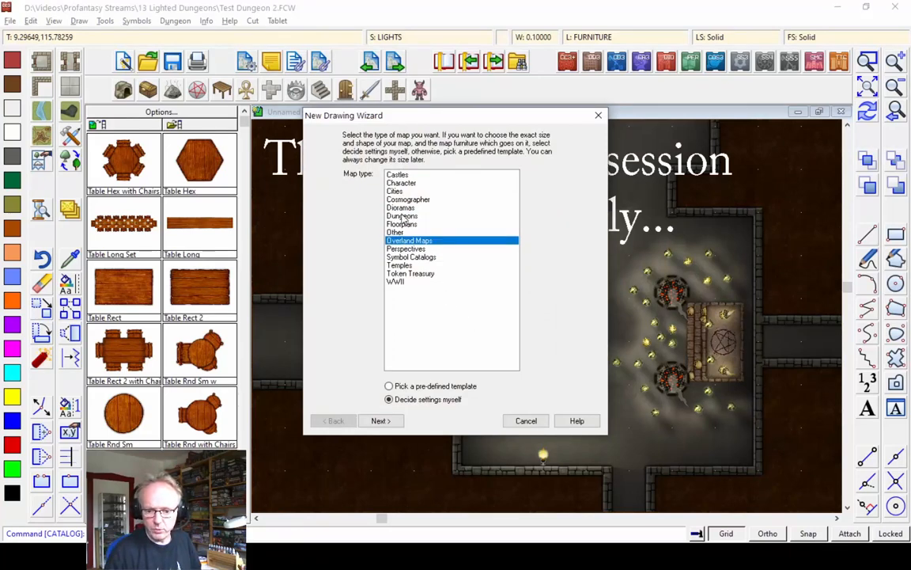
{"action": "left_click", "coordinate": [402, 216]}
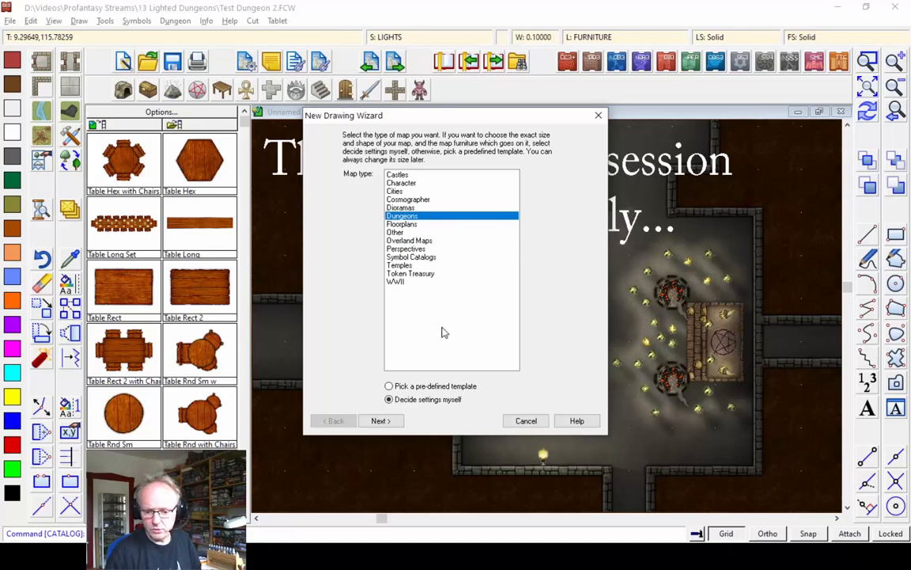
{"action": "left_click", "coordinate": [380, 421]}
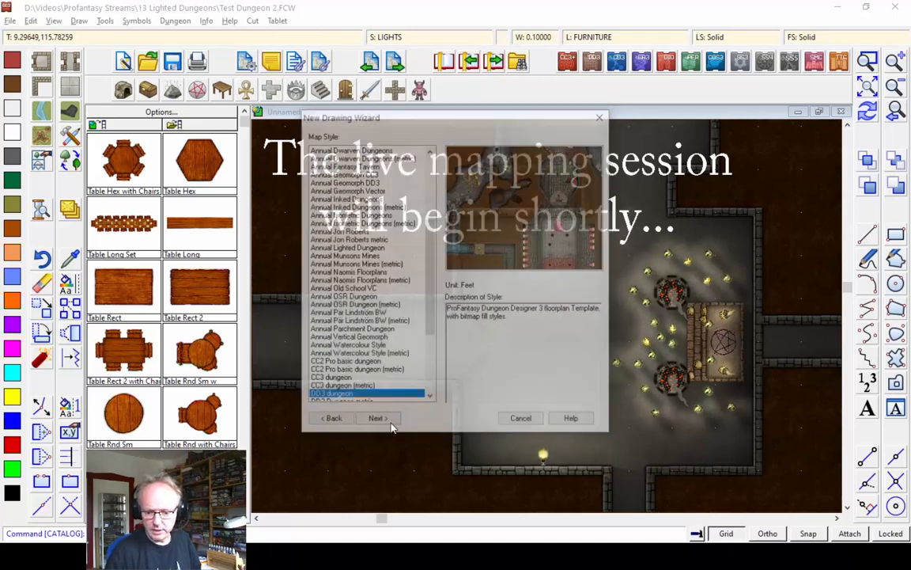
Step: Browse the map style list and preview the Annual Lighted Dungeon style
{"action": "scroll", "coordinate": [433, 261], "scroll_direction": "down", "scroll_amount": 5}
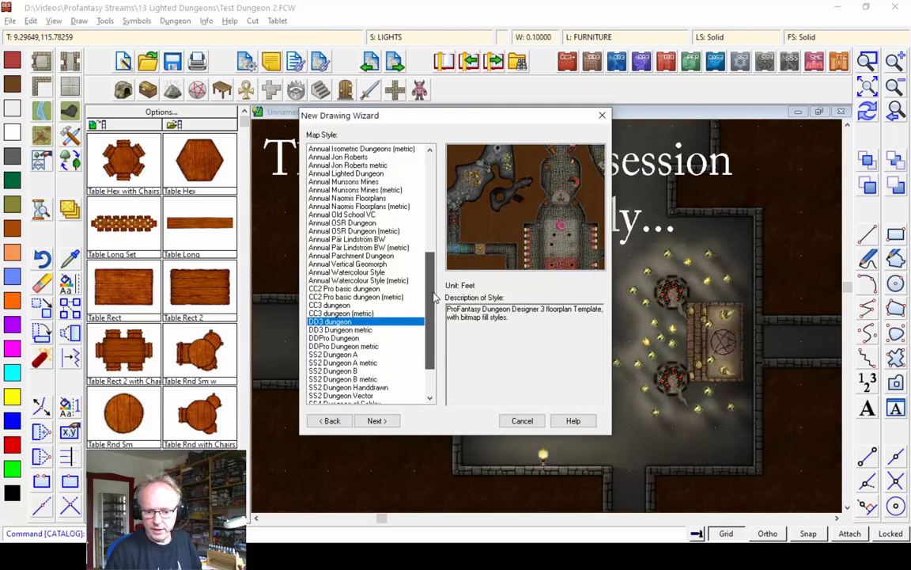
{"action": "left_click", "coordinate": [338, 280]}
{"action": "left_click", "coordinate": [332, 271]}
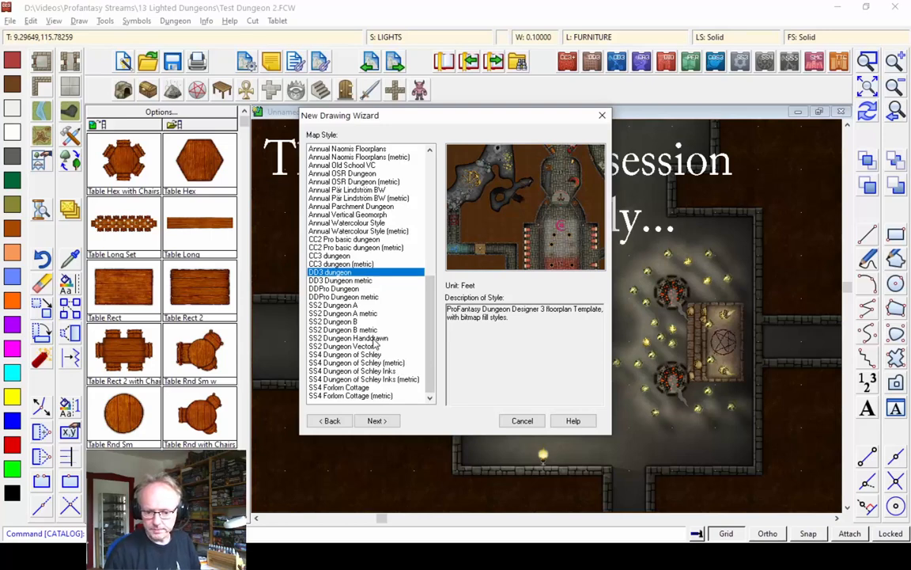
{"action": "scroll", "coordinate": [432, 265], "scroll_direction": "up", "scroll_amount": 3}
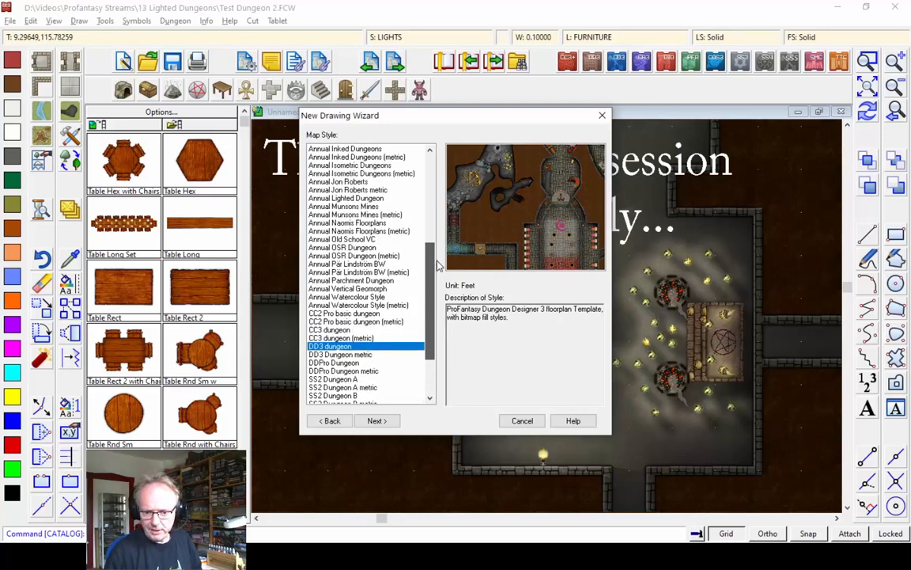
{"action": "scroll", "coordinate": [437, 266], "scroll_direction": "up", "scroll_amount": 1}
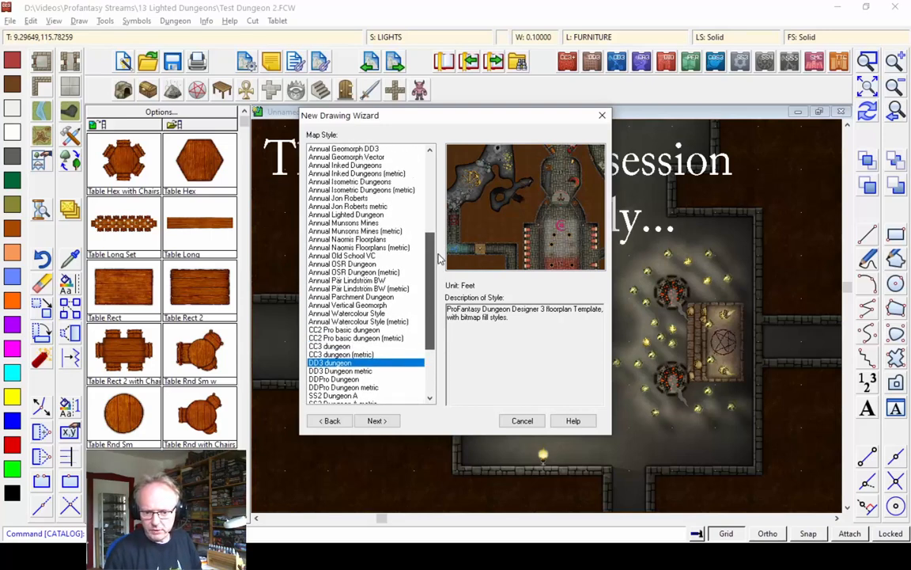
{"action": "left_click", "coordinate": [345, 215]}
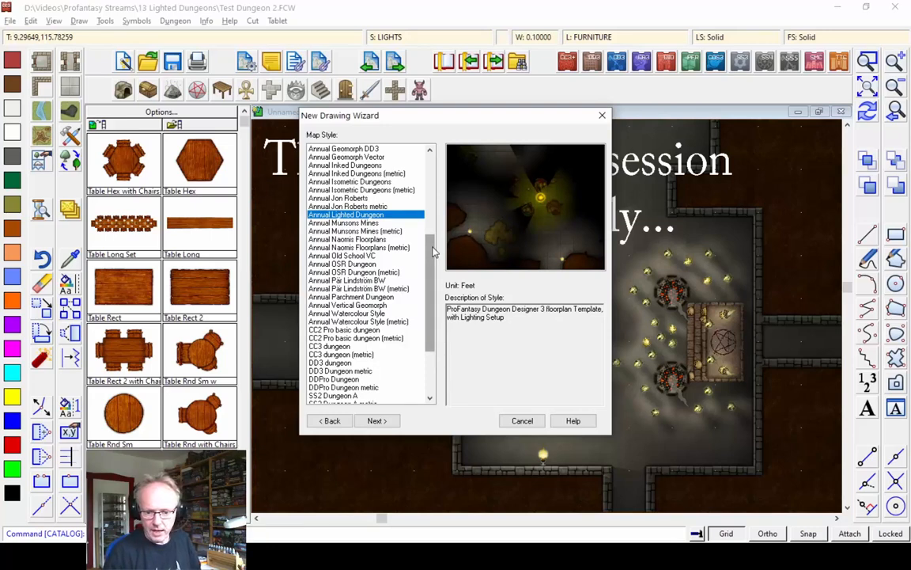
Step: Choose the DD3 dungeon map style for the new map and continue to its dimensions
{"action": "left_click_drag", "start_coordinate": [434, 253], "coordinate": [433, 267]}
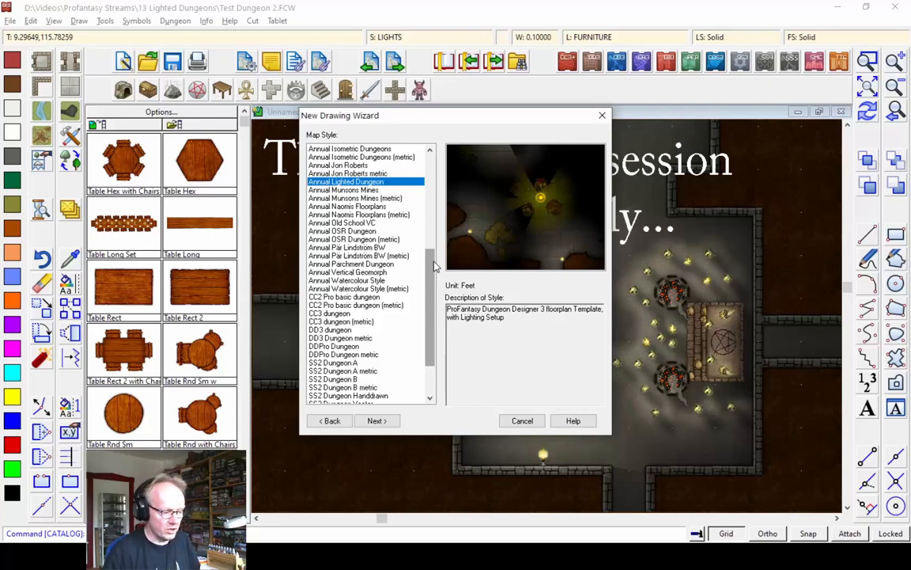
{"action": "left_click_drag", "start_coordinate": [433, 267], "coordinate": [432, 298]}
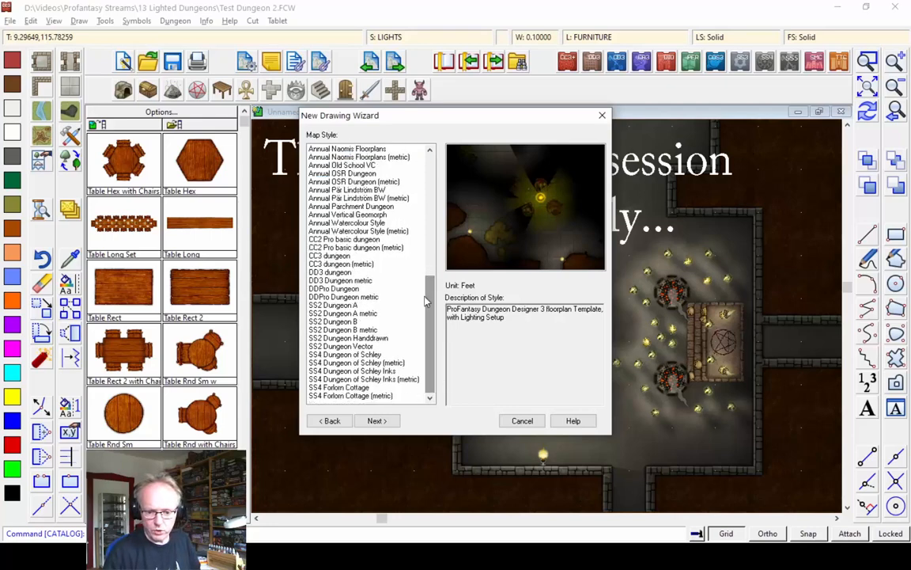
{"action": "left_click", "coordinate": [342, 272]}
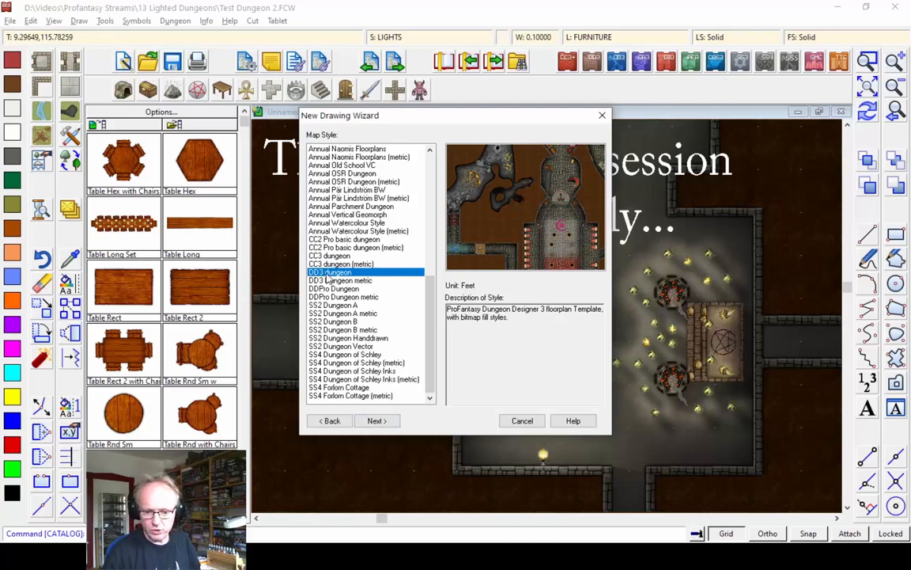
{"action": "left_click", "coordinate": [377, 420]}
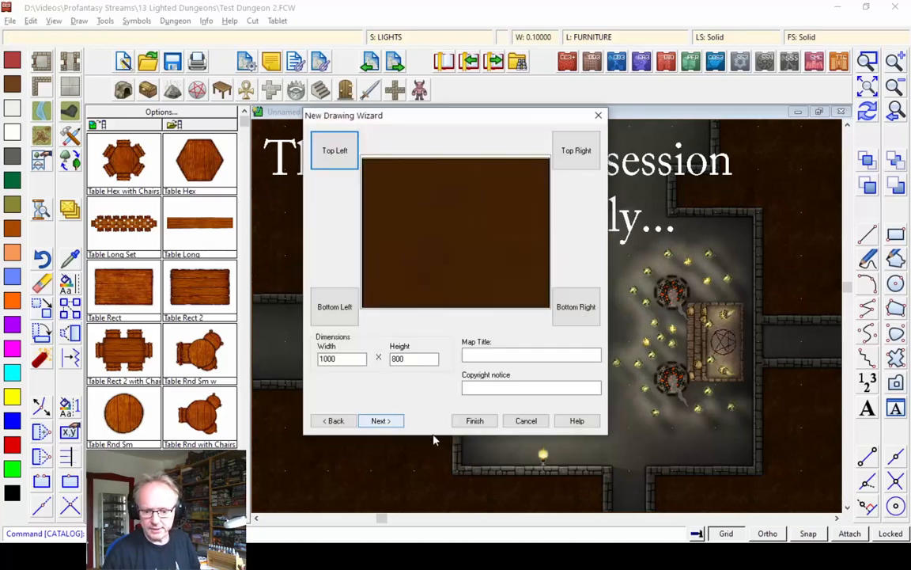
Step: Set the map's dimensions to 150 by 120 and save the new map as Lighted Dungeon
{"action": "key", "text": "Tab"}
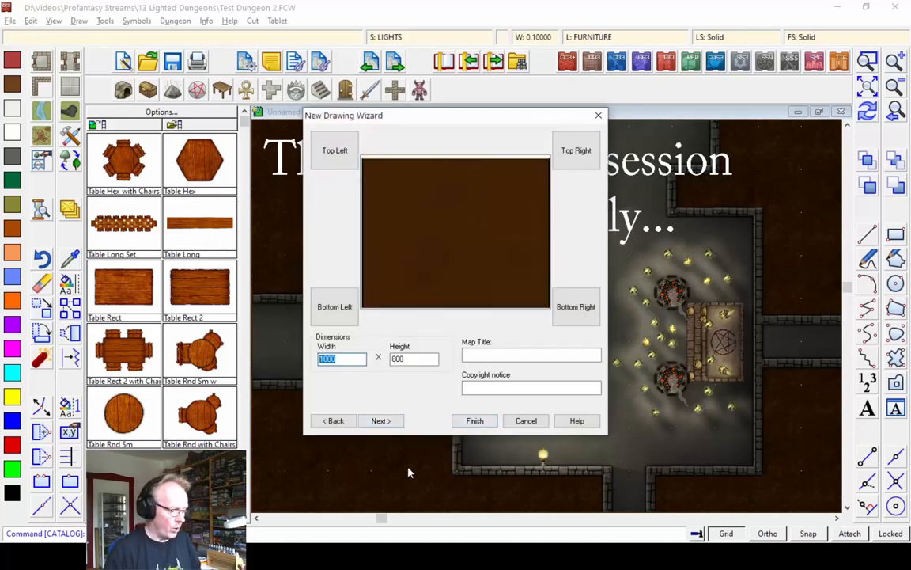
{"action": "type", "text": "120"}
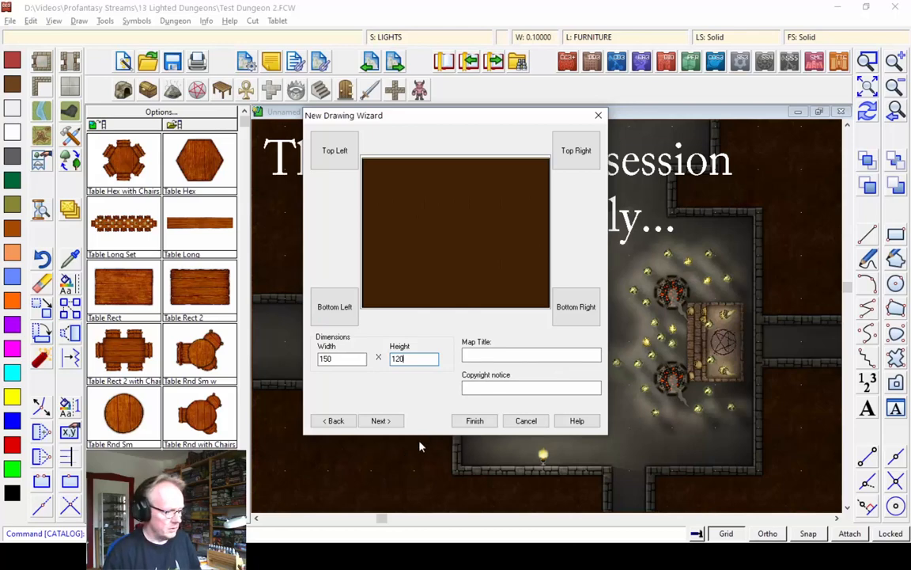
{"action": "left_click", "coordinate": [473, 422]}
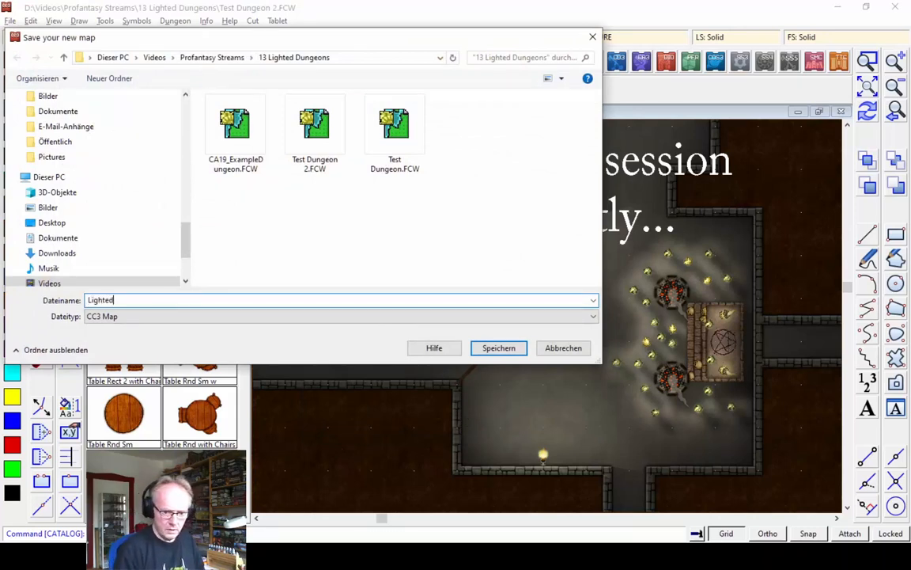
{"action": "key", "text": "Return"}
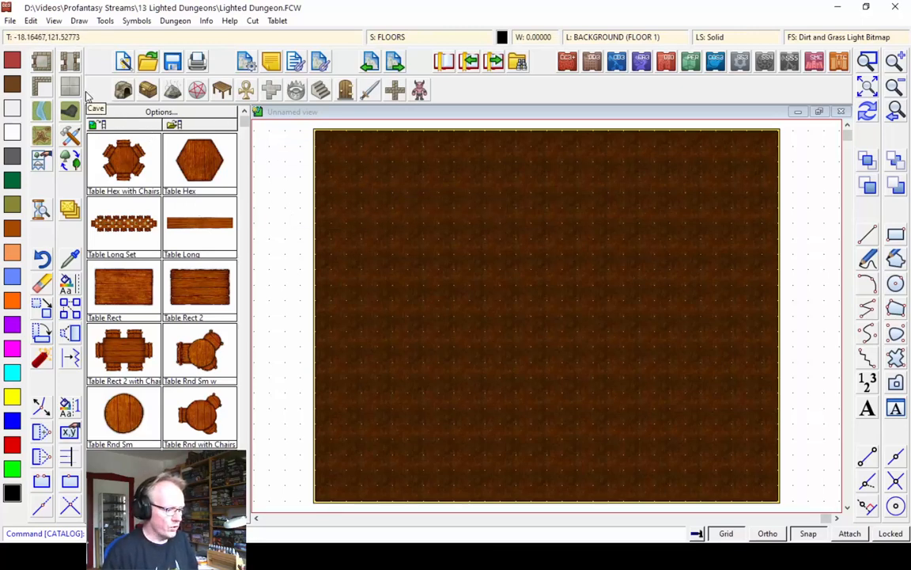
Step: Add a rectangular room with a Stone Grey Flat floor and Flagstone1 wall 1.0 wide, starting from its upper-left corner at 35,85
{"action": "left_click", "coordinate": [42, 63]}
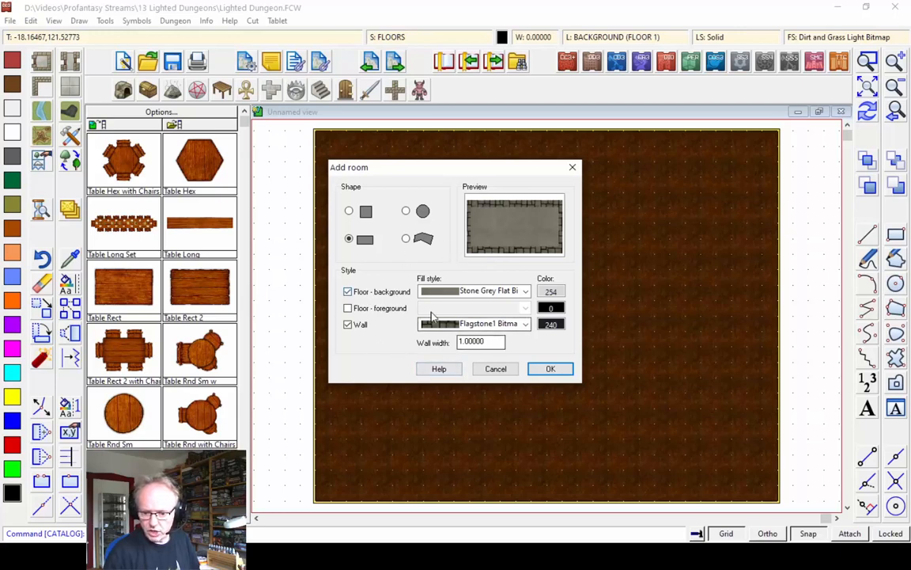
{"action": "left_click", "coordinate": [550, 373]}
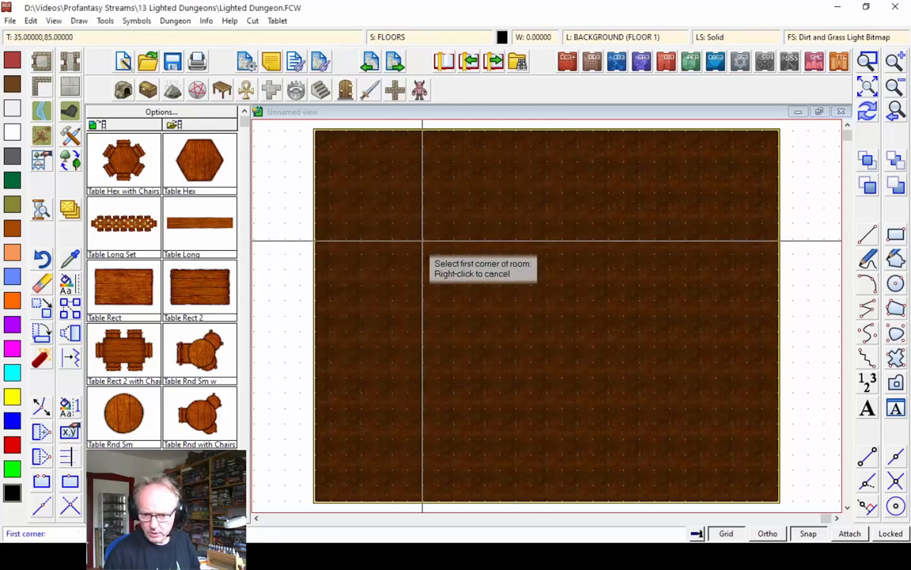
{"action": "left_click", "coordinate": [421, 243]}
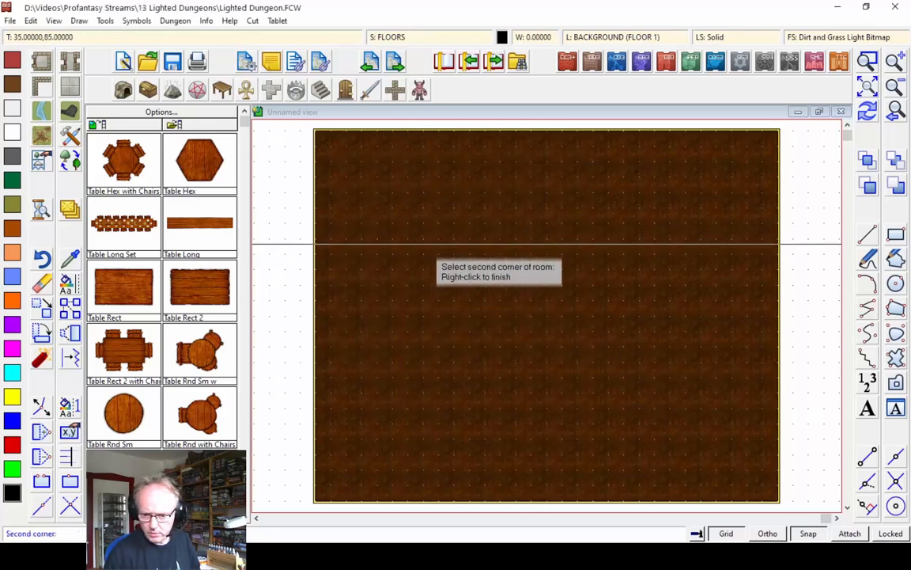
{"action": "left_click", "coordinate": [563, 239]}
{"action": "left_click", "coordinate": [554, 350]}
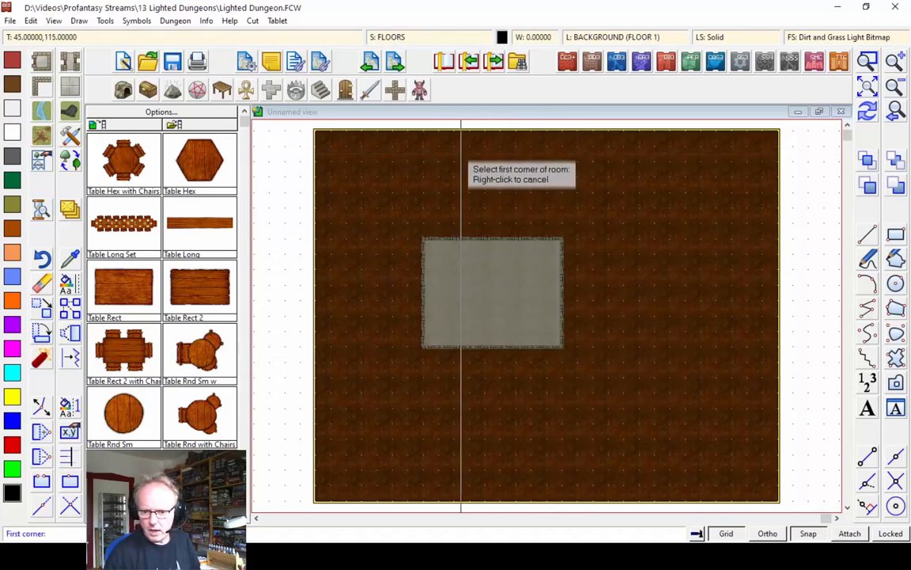
Step: Add a smaller rectangular room just above the first one, with its upper-left corner at 45,115
{"action": "left_click", "coordinate": [513, 193]}
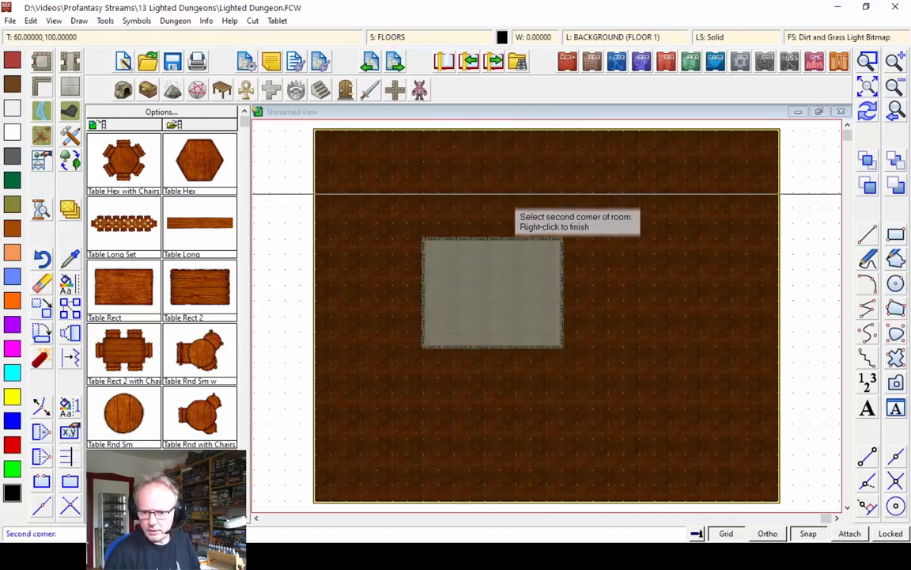
{"action": "left_click", "coordinate": [546, 146]}
{"action": "left_click", "coordinate": [546, 221]}
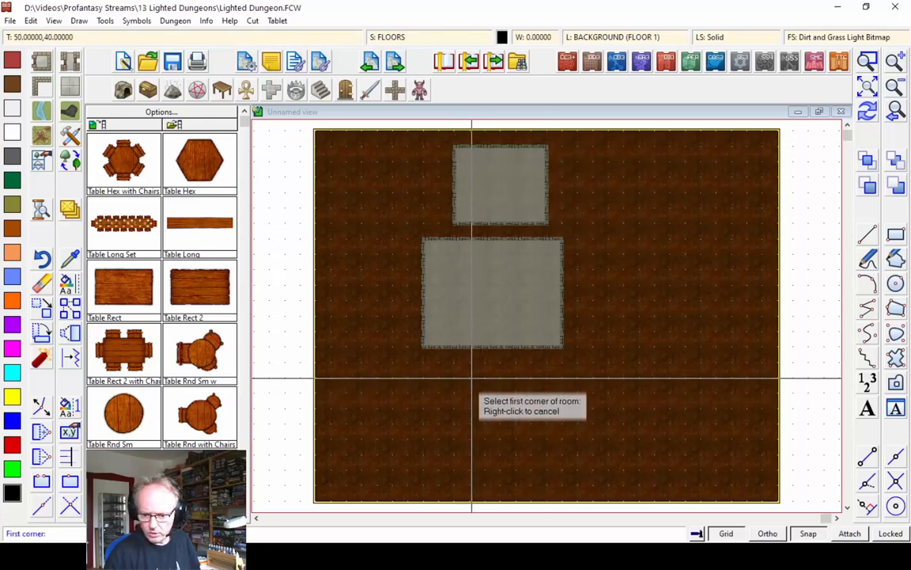
{"action": "left_click", "coordinate": [475, 425]}
{"action": "left_click", "coordinate": [471, 439]}
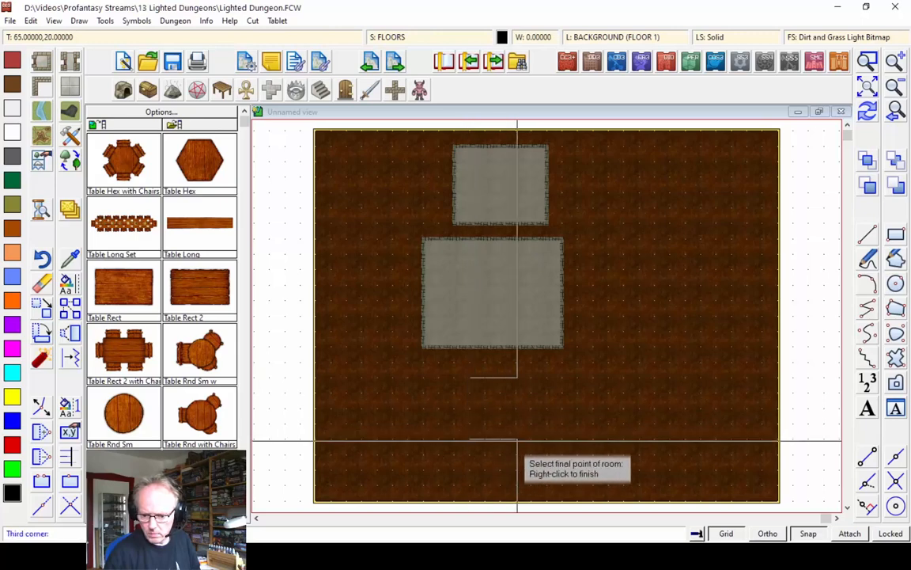
{"action": "right_click", "coordinate": [527, 435]}
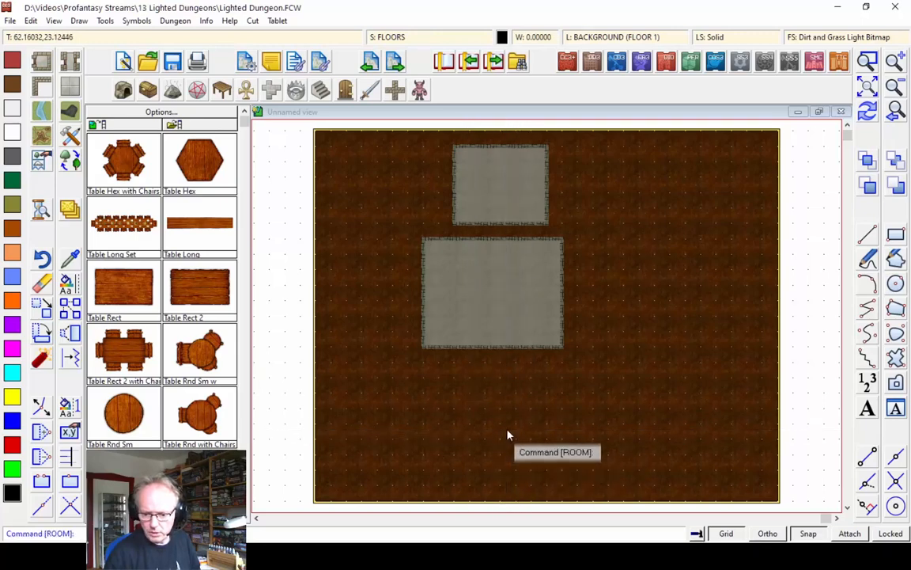
Step: Add a five-cornered polygonal room below the large room, starting at 35,40, with a flat base at y 10 and a diagonal upper-right wall
{"action": "left_click", "coordinate": [46, 66]}
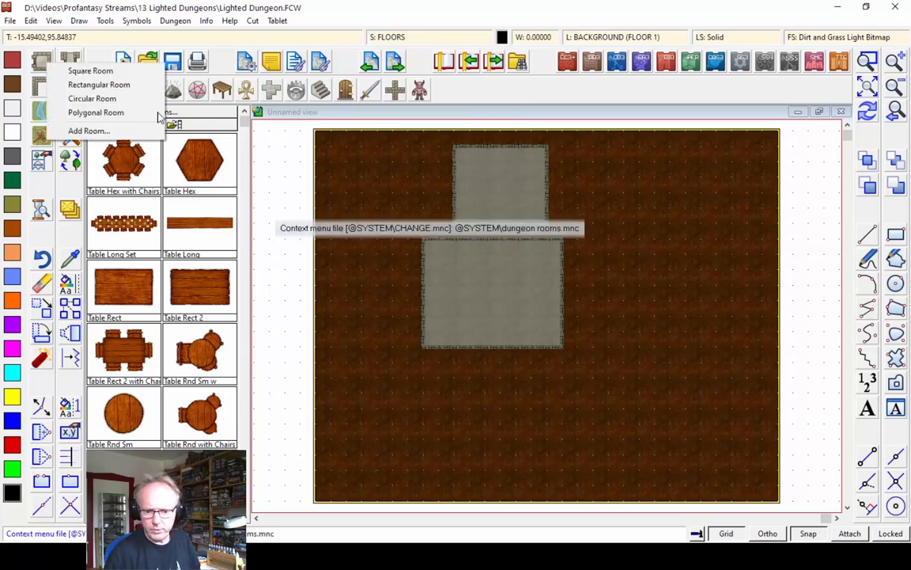
{"action": "left_click", "coordinate": [90, 89]}
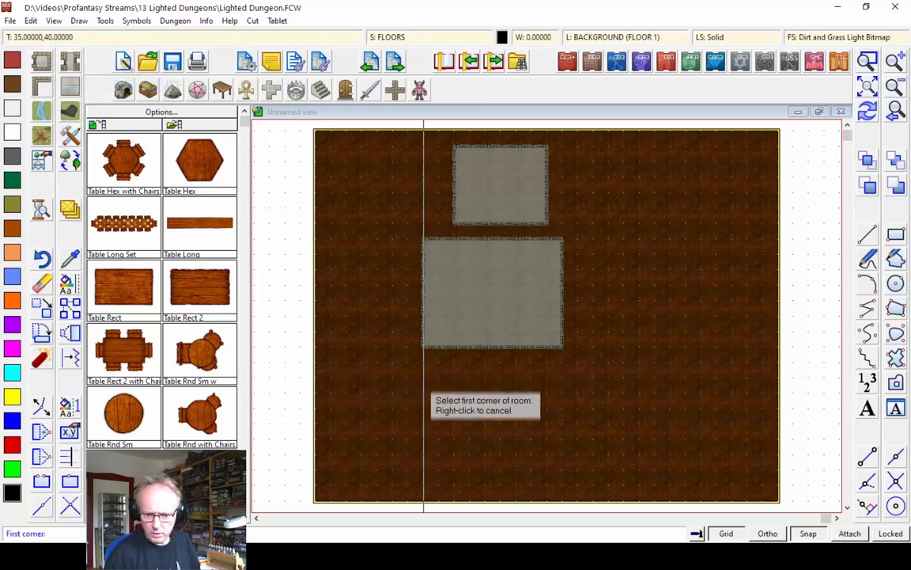
{"action": "left_click", "coordinate": [45, 65]}
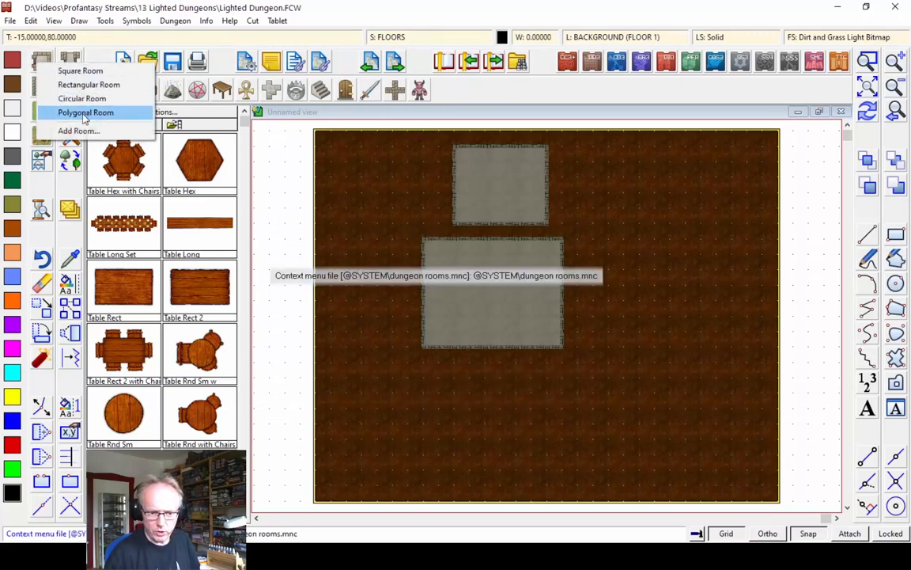
{"action": "left_click", "coordinate": [83, 114]}
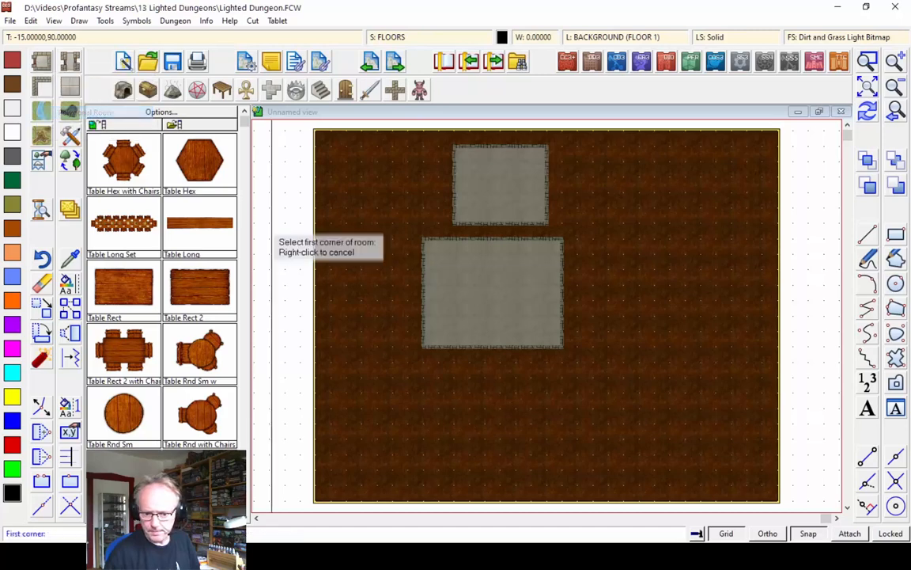
{"action": "left_click", "coordinate": [424, 378]}
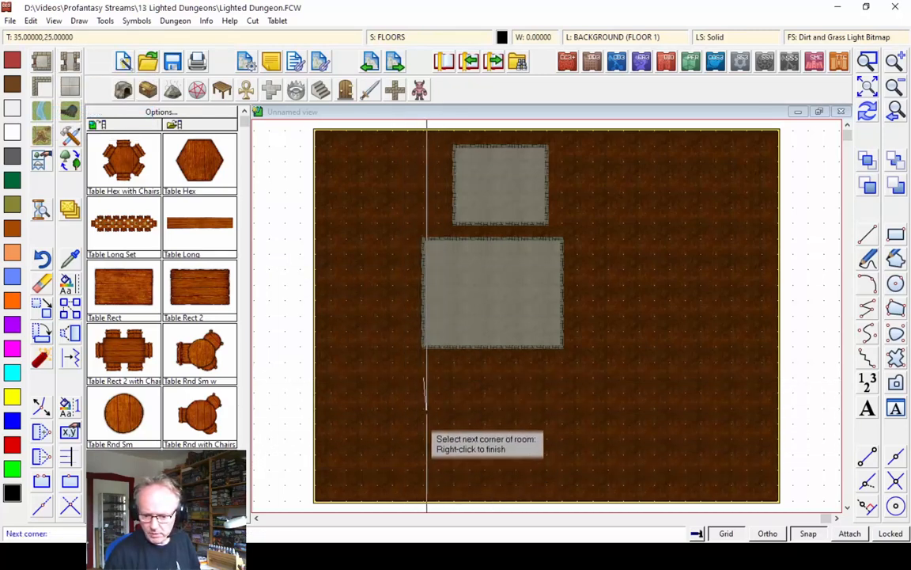
{"action": "left_click", "coordinate": [427, 469]}
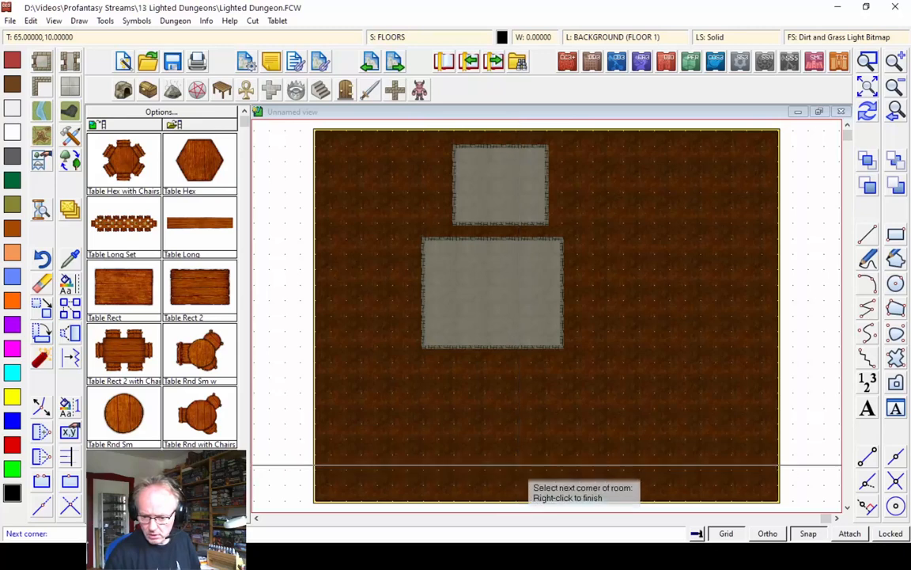
{"action": "left_click", "coordinate": [472, 426]}
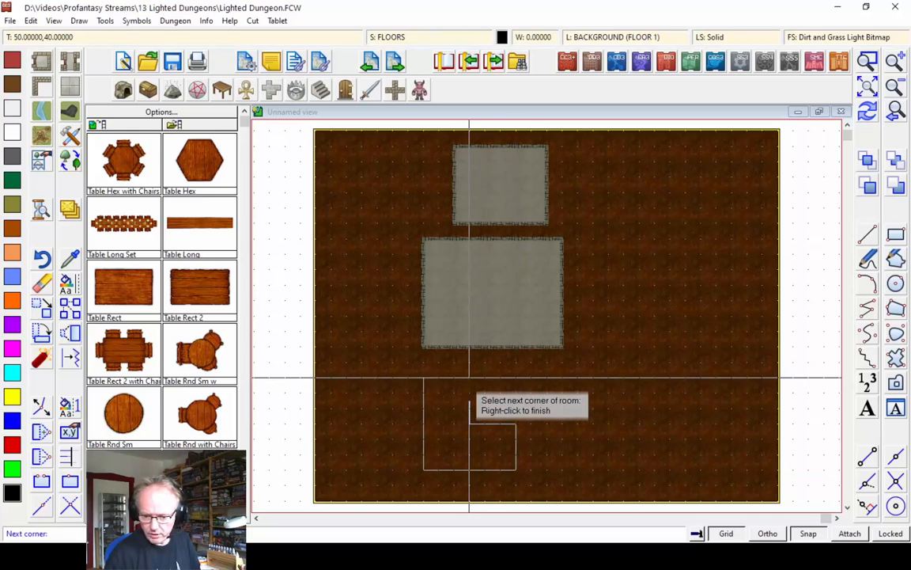
{"action": "right_click", "coordinate": [470, 378]}
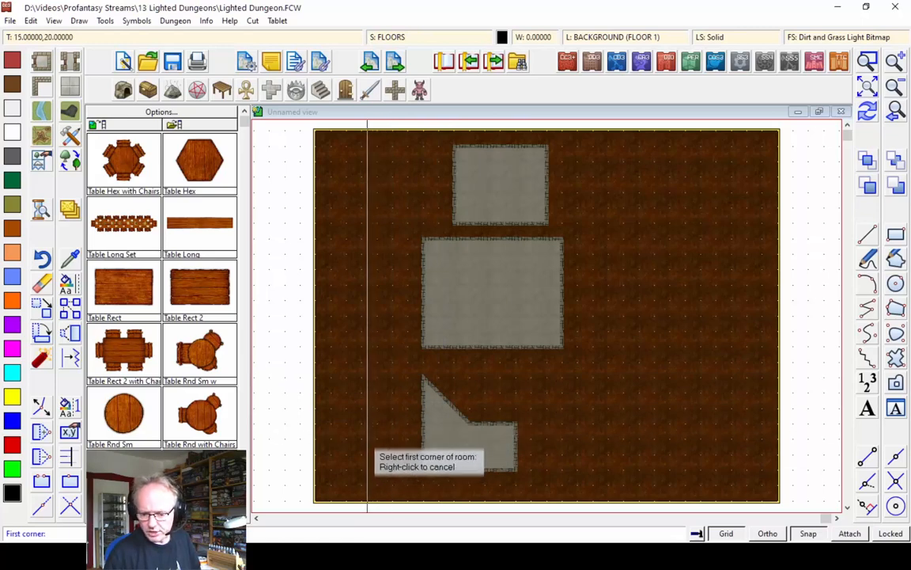
{"action": "right_click", "coordinate": [352, 295]}
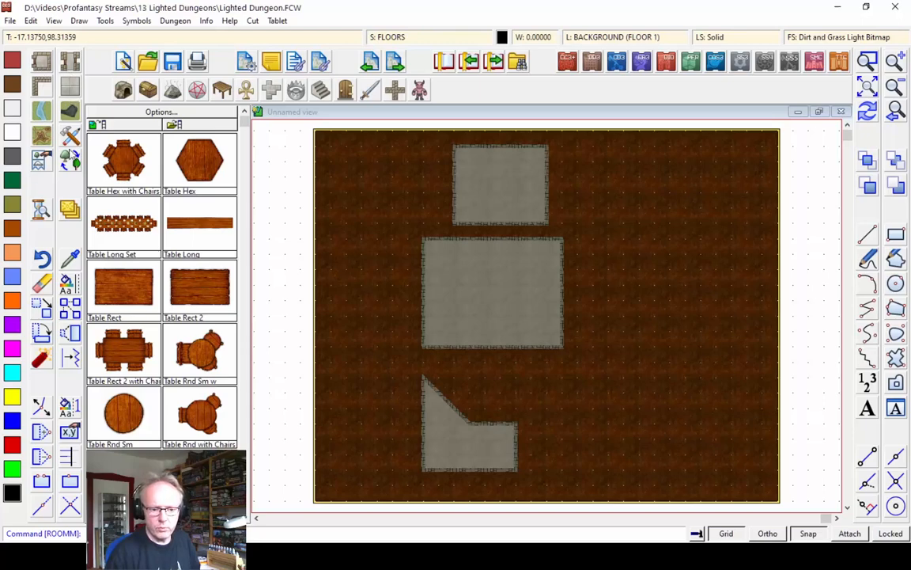
Step: Add a circular room east of the polygonal room, centred at 95,25 with its edge passing through 95,40
{"action": "right_click", "coordinate": [47, 61]}
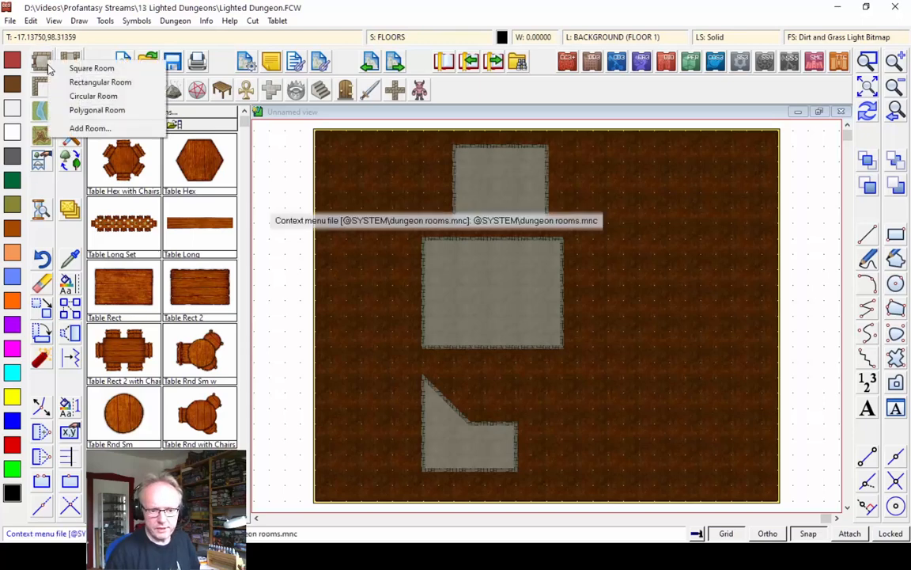
{"action": "left_click", "coordinate": [85, 98]}
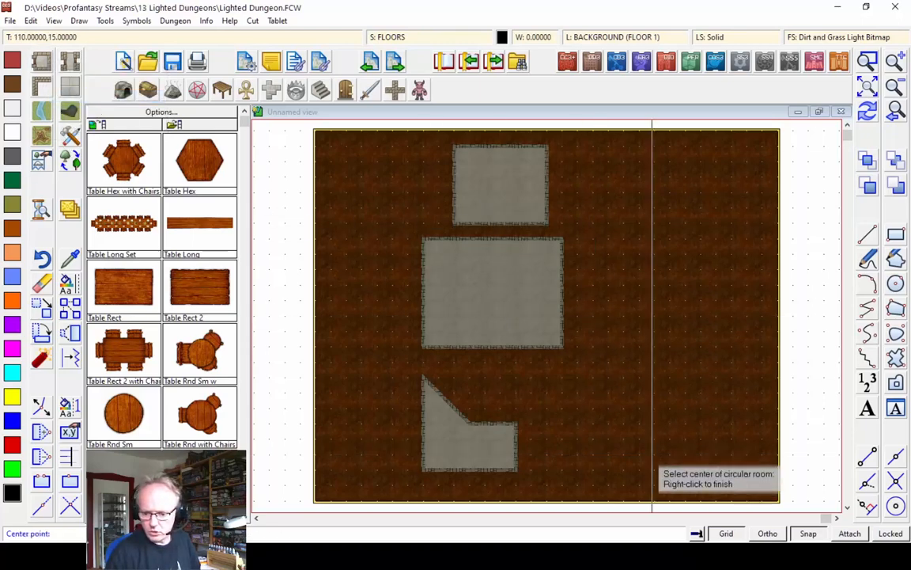
{"action": "left_click", "coordinate": [609, 426]}
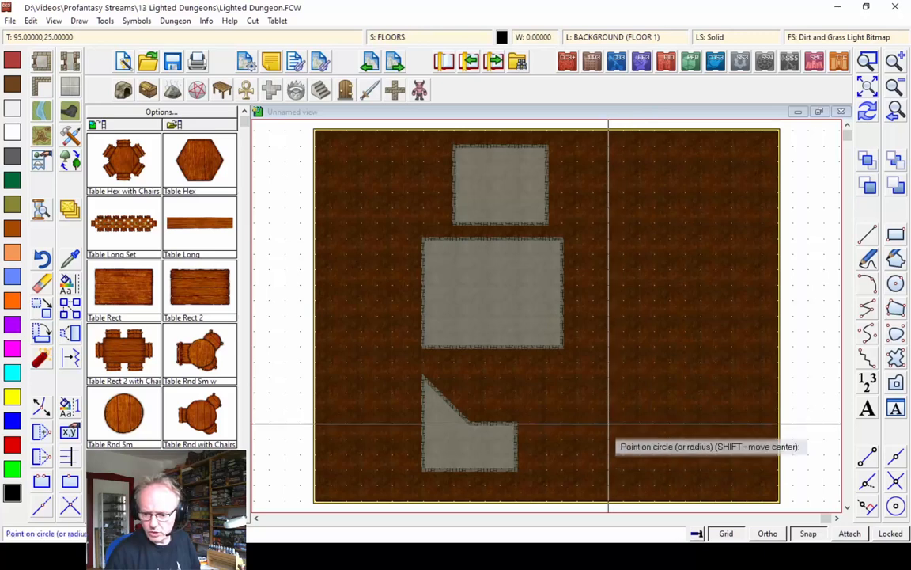
{"action": "left_click", "coordinate": [608, 378]}
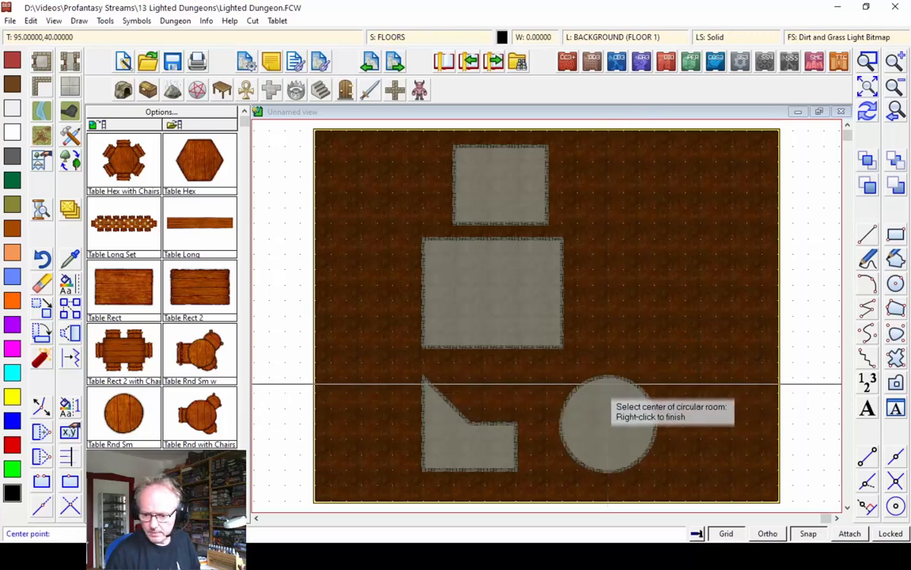
{"action": "right_click", "coordinate": [276, 386]}
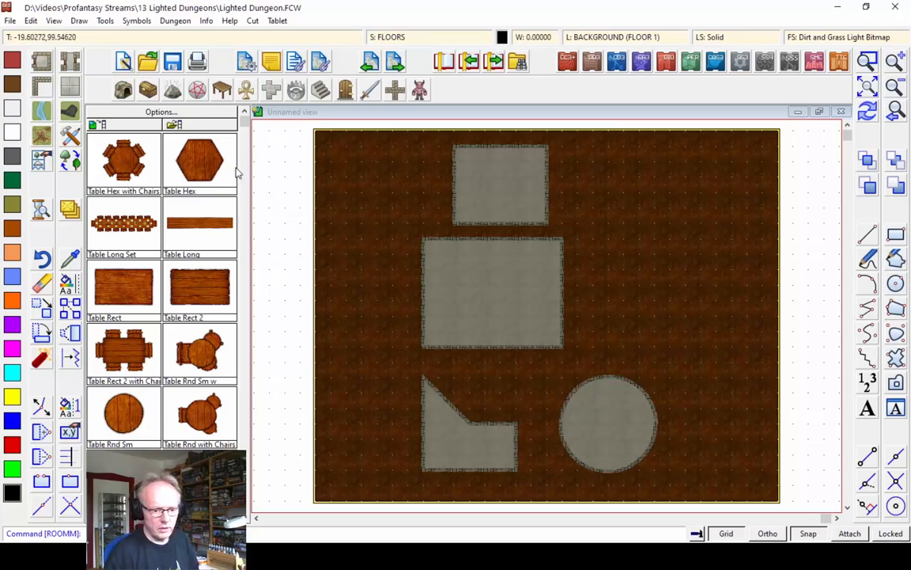
Step: Add a 5-wide corridor from the large room's lower wall at 55,50, bending diagonally into the polygonal room and opening both walls
{"action": "left_click", "coordinate": [69, 64]}
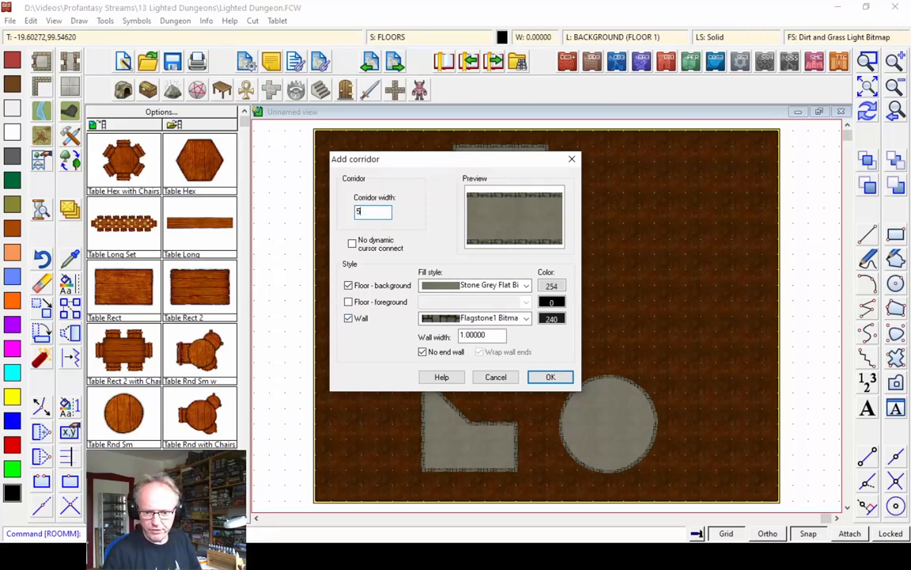
{"action": "type", "text": "5"}
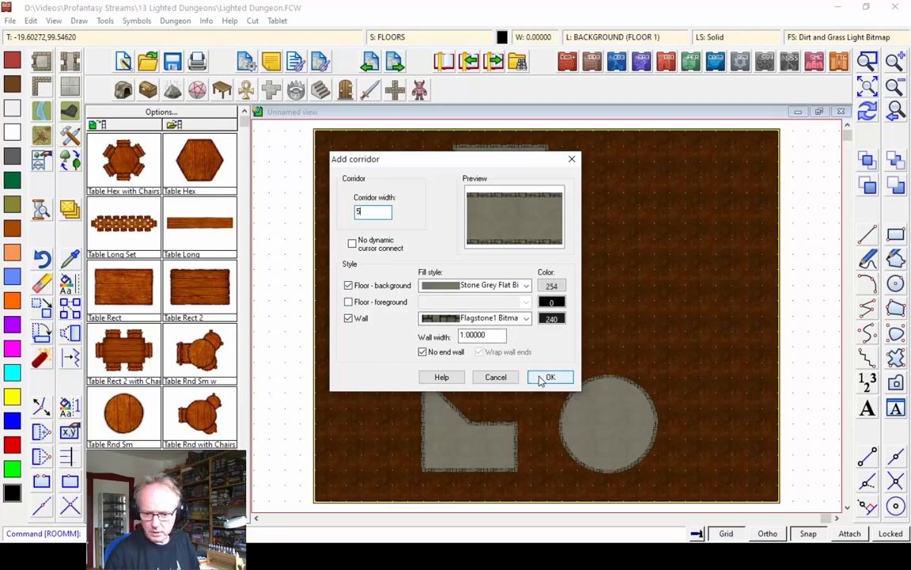
{"action": "left_click", "coordinate": [548, 378]}
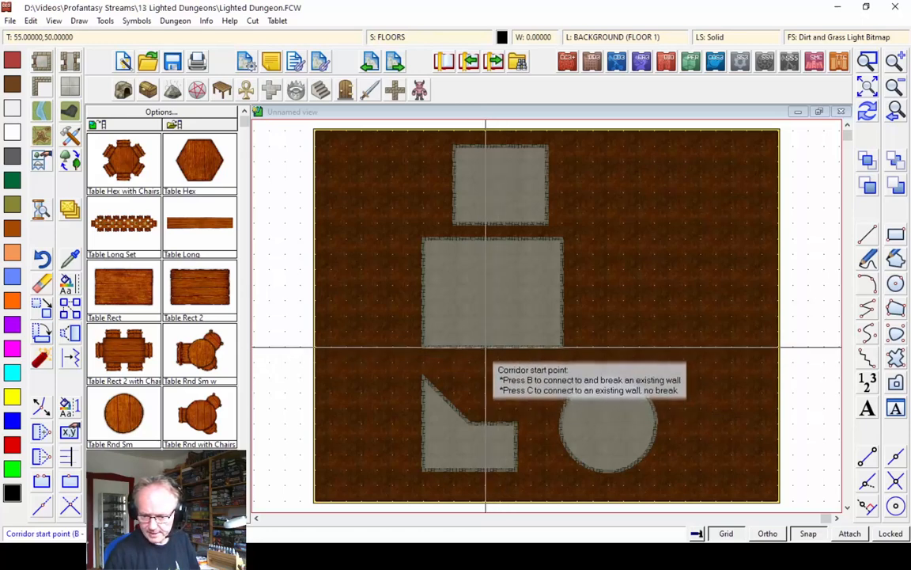
{"action": "left_click", "coordinate": [486, 346]}
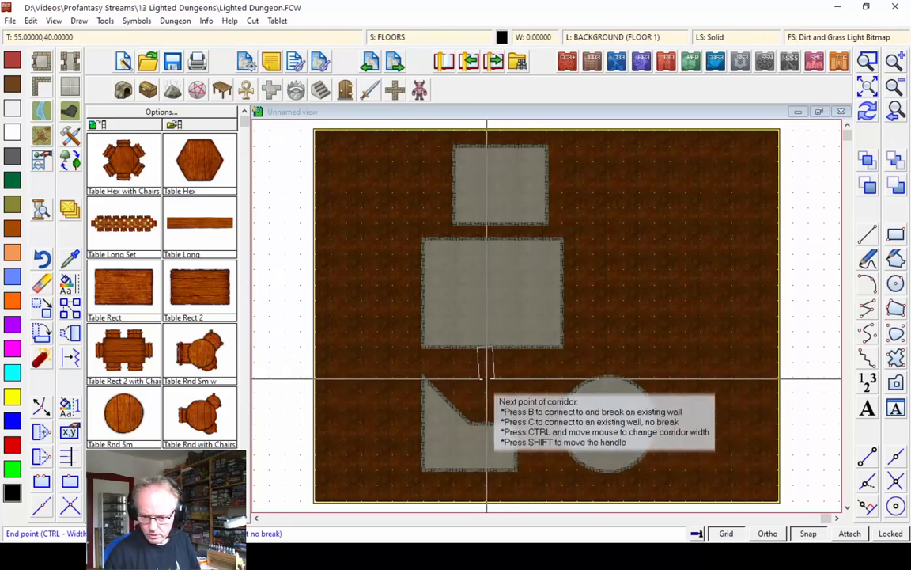
{"action": "left_click", "coordinate": [484, 374]}
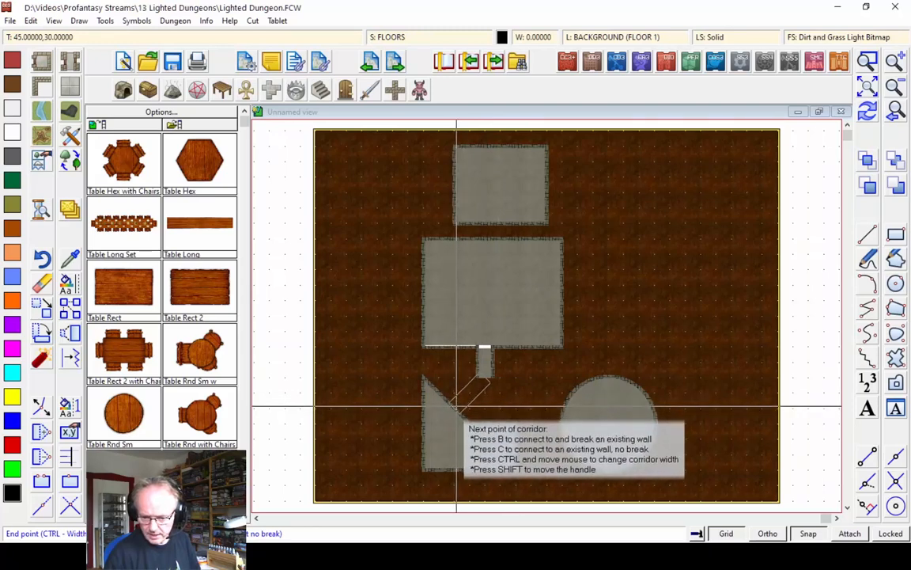
{"action": "key", "text": "b"}
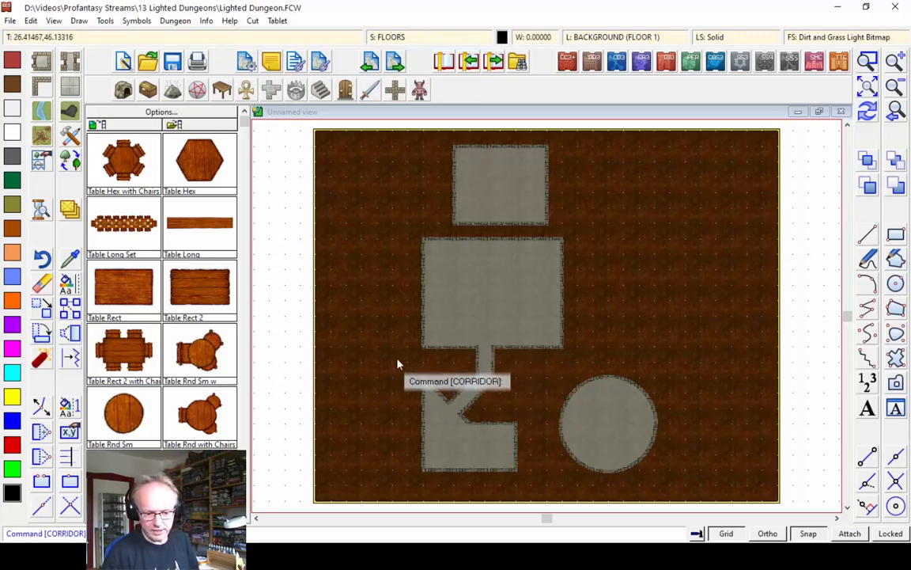
Step: Connect the polygonal room's east wall to the circular room with a bent 5-wide corridor that opens both walls, and redraw the map
{"action": "left_click", "coordinate": [70, 63]}
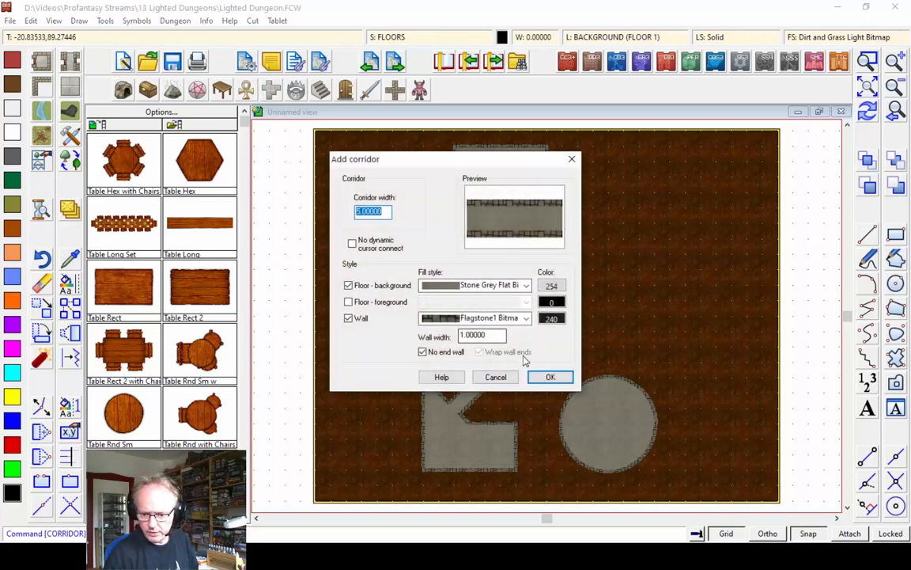
{"action": "left_click", "coordinate": [550, 376]}
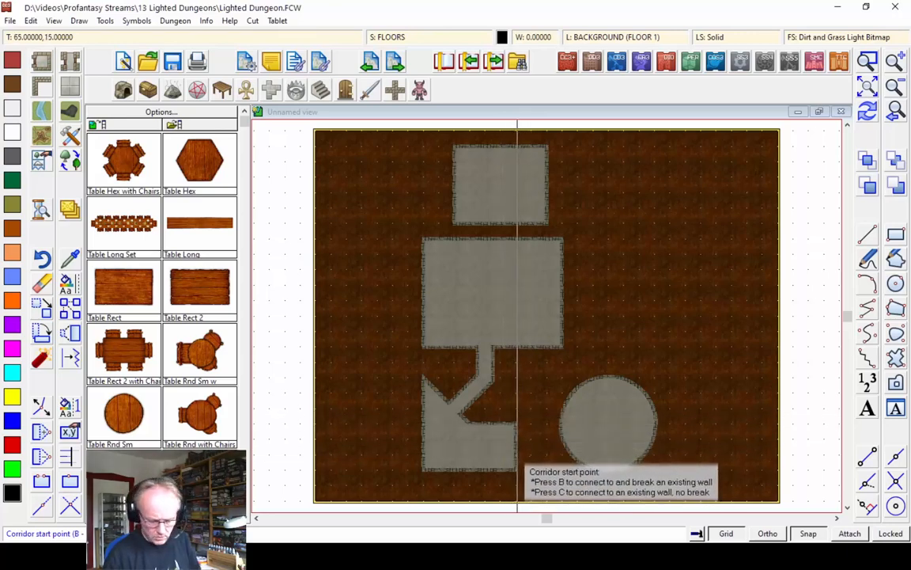
{"action": "left_click", "coordinate": [515, 451]}
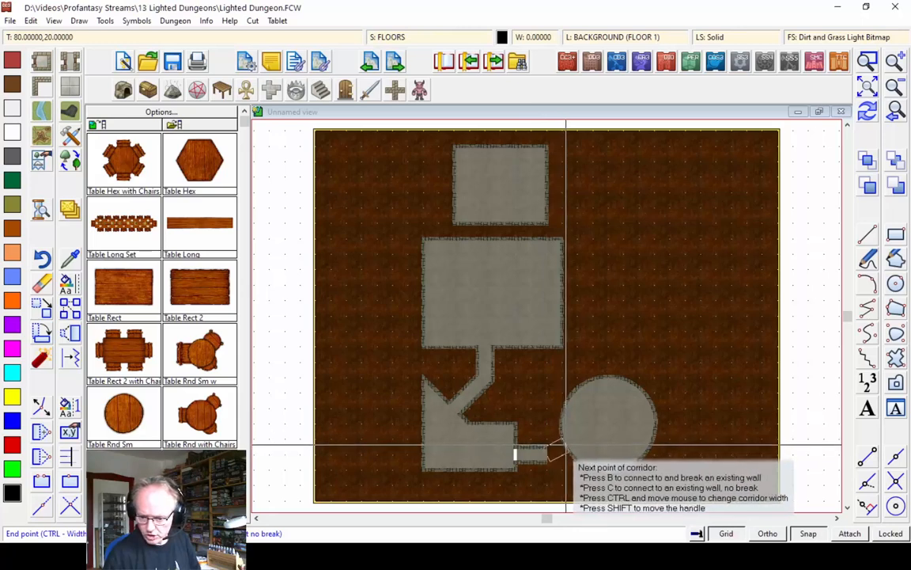
{"action": "key", "text": "b"}
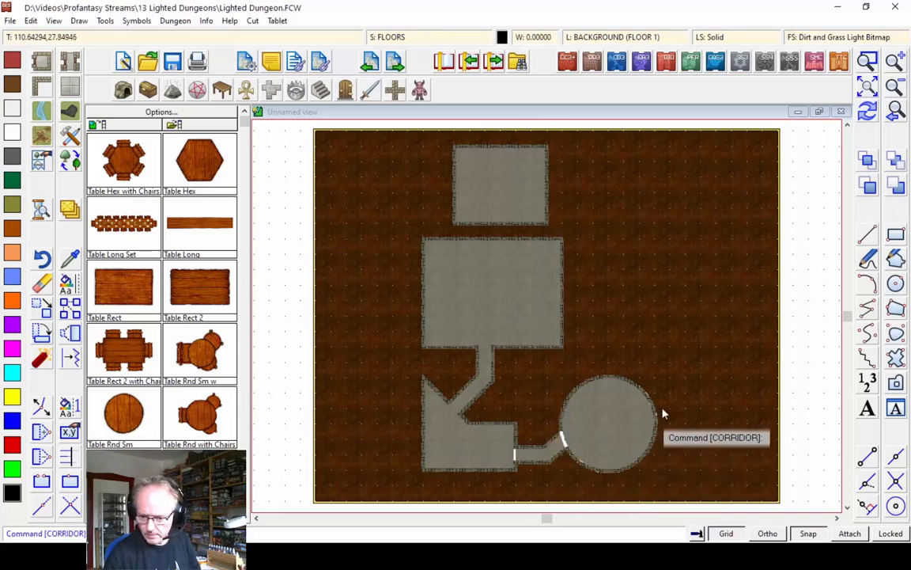
{"action": "left_click", "coordinate": [868, 111]}
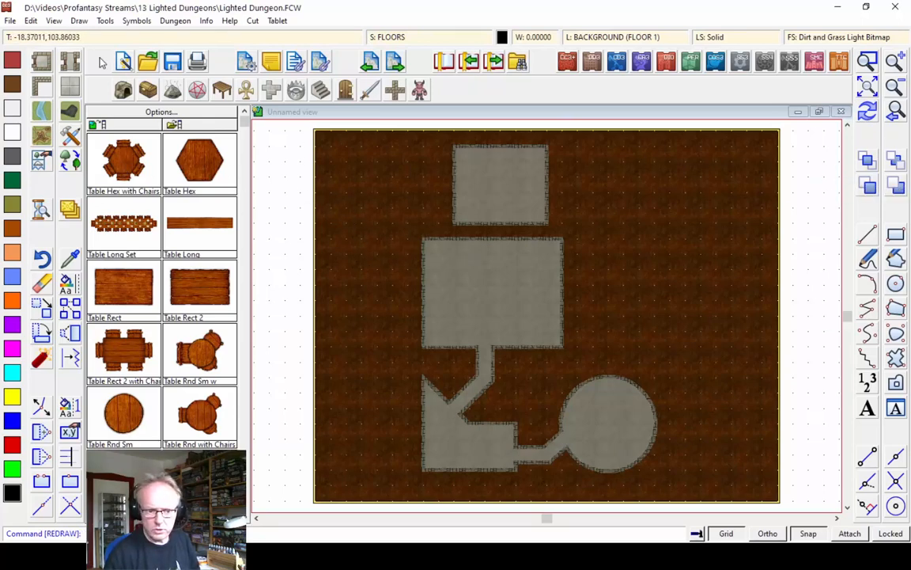
Step: Join the two rectangular rooms with a straight 10-wide corridor along x 60 that opens both walls, and redraw the map
{"action": "left_click", "coordinate": [69, 67]}
{"action": "left_click", "coordinate": [548, 377]}
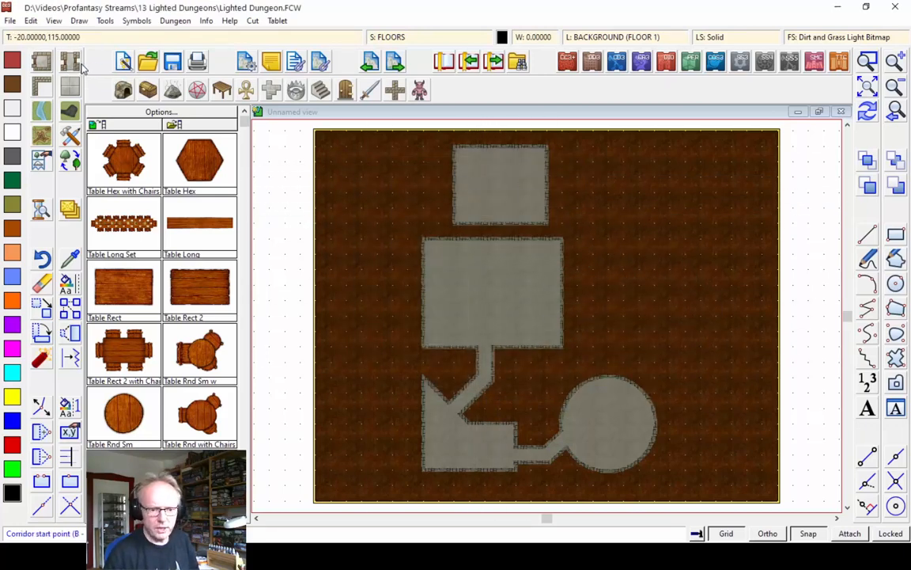
{"action": "left_click", "coordinate": [71, 67]}
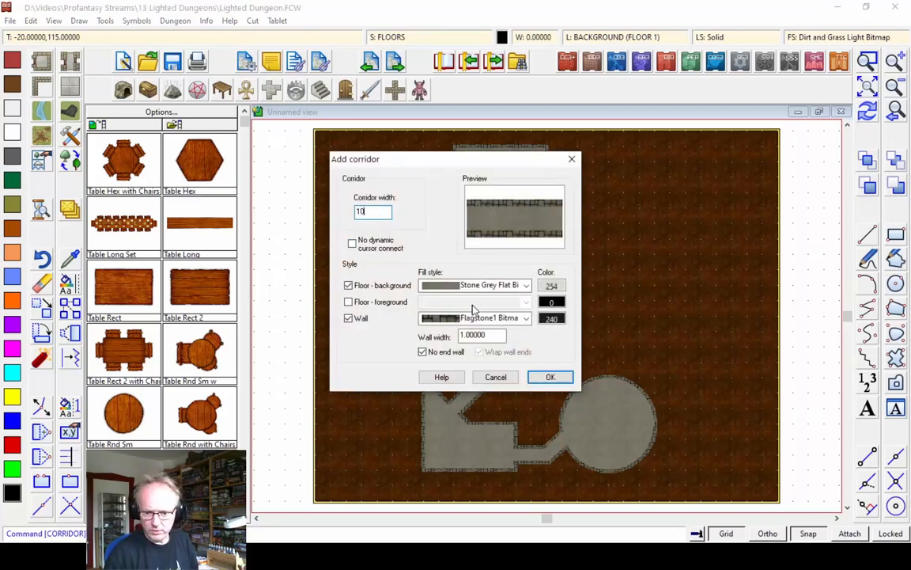
{"action": "left_click", "coordinate": [546, 378]}
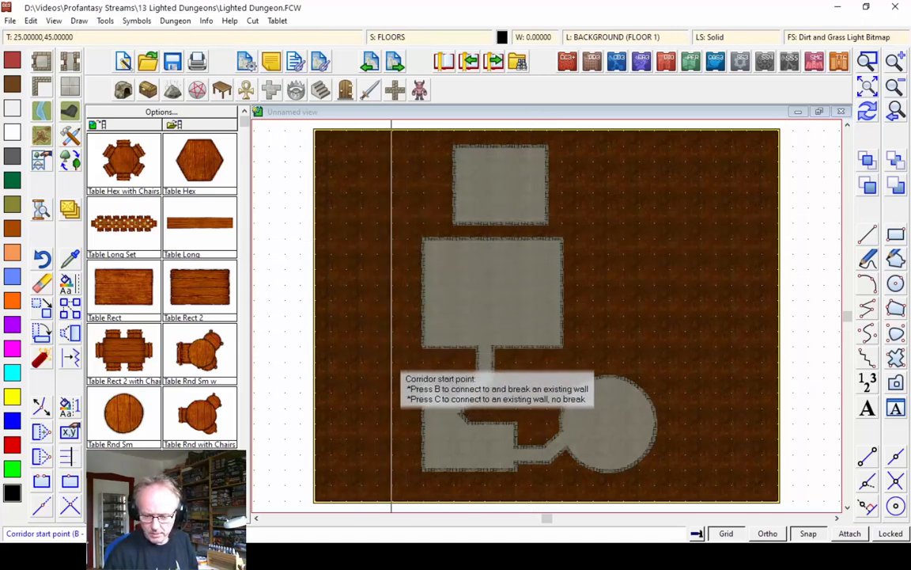
{"action": "left_click", "coordinate": [503, 225]}
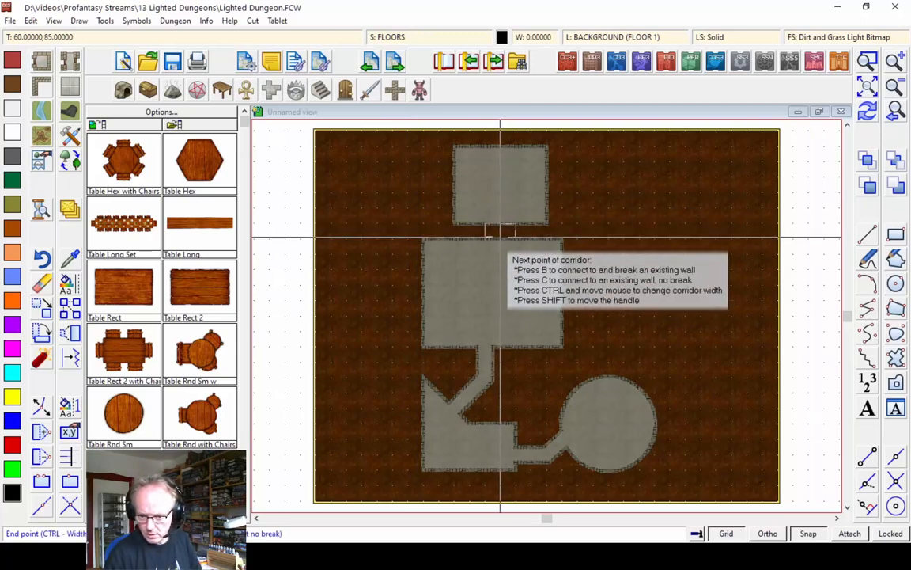
{"action": "key", "text": "b"}
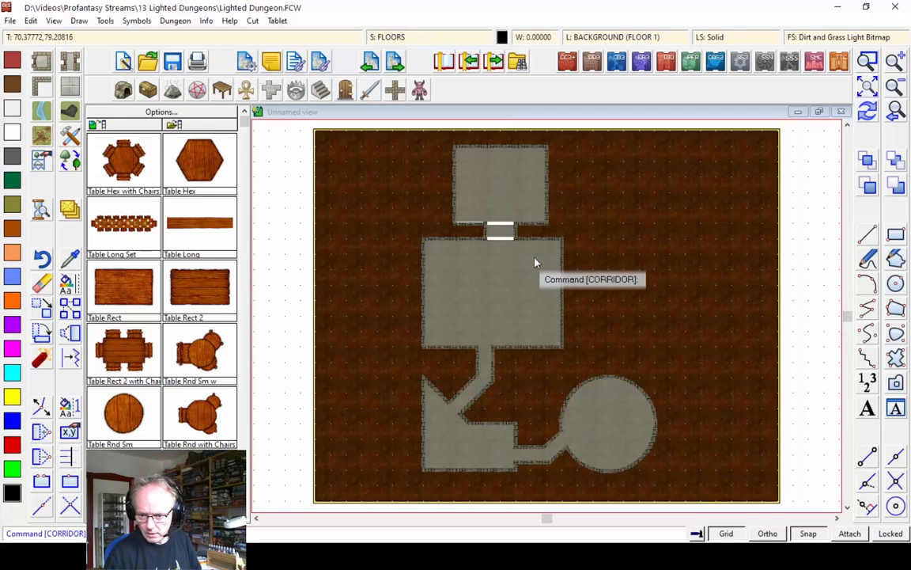
{"action": "left_click", "coordinate": [868, 113]}
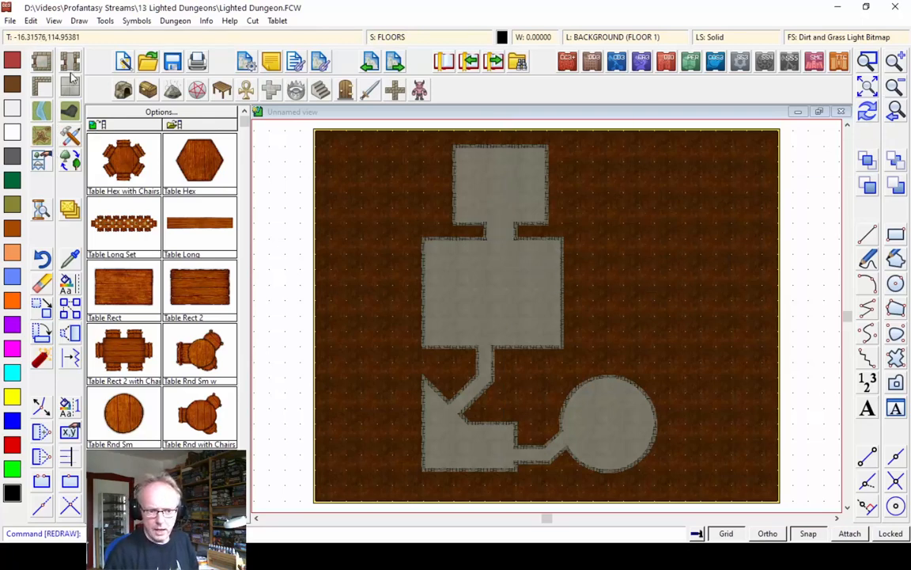
{"action": "left_click", "coordinate": [70, 62]}
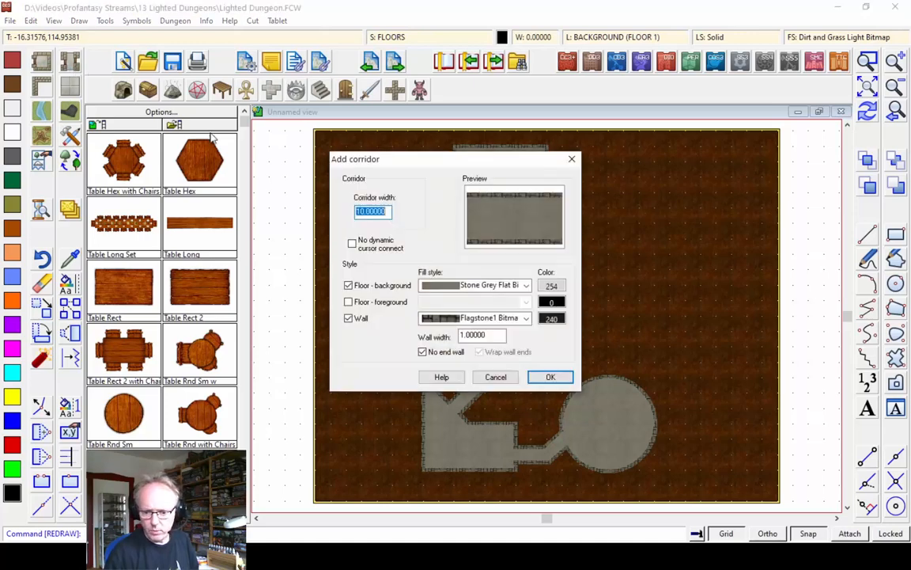
{"action": "left_click", "coordinate": [552, 377]}
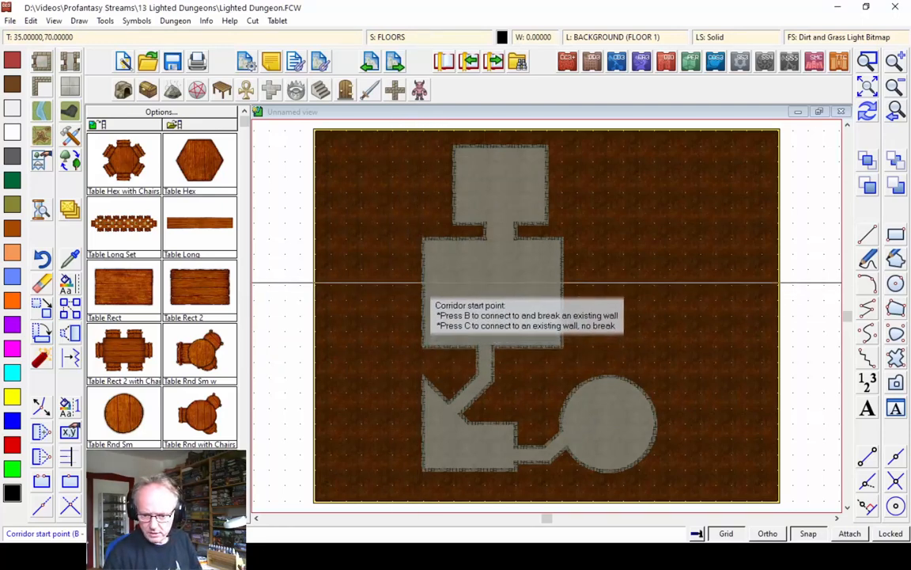
{"action": "left_click", "coordinate": [392, 283]}
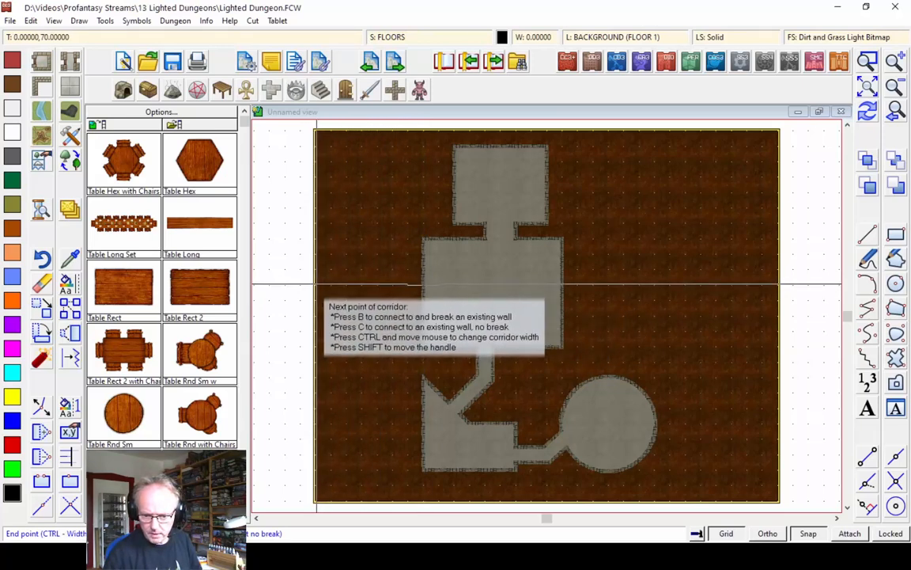
{"action": "key", "text": "Escape"}
Step: Add a straight 10-wide corridor from the large room's west wall to the map edge at 0,70, opening the room wall
{"action": "right_click", "coordinate": [381, 298]}
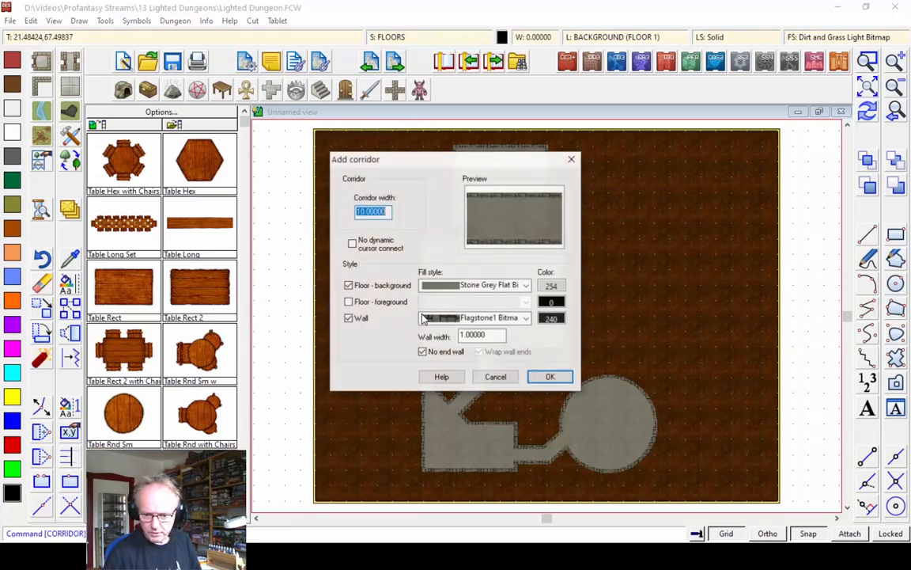
{"action": "left_click", "coordinate": [547, 378]}
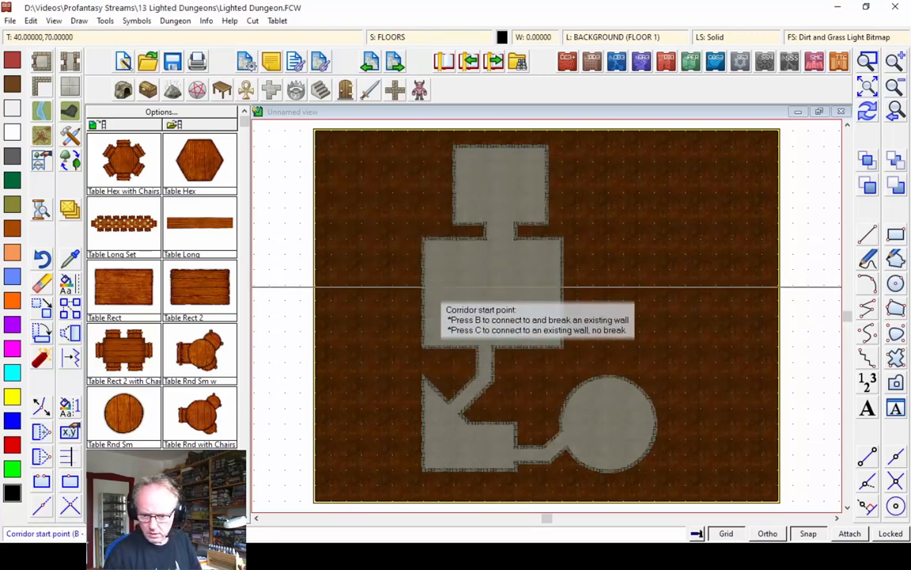
{"action": "left_click", "coordinate": [423, 270]}
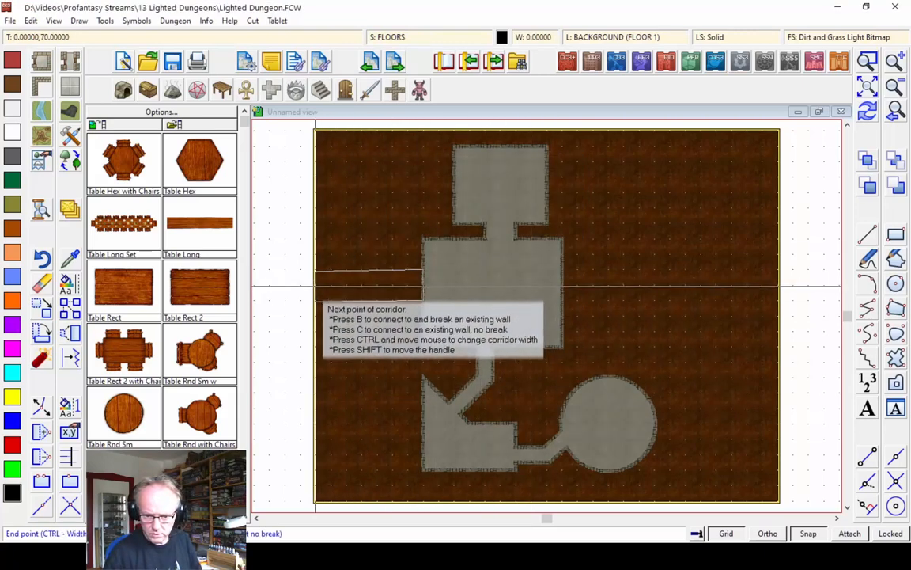
{"action": "left_click", "coordinate": [316, 278]}
{"action": "right_click", "coordinate": [558, 278]}
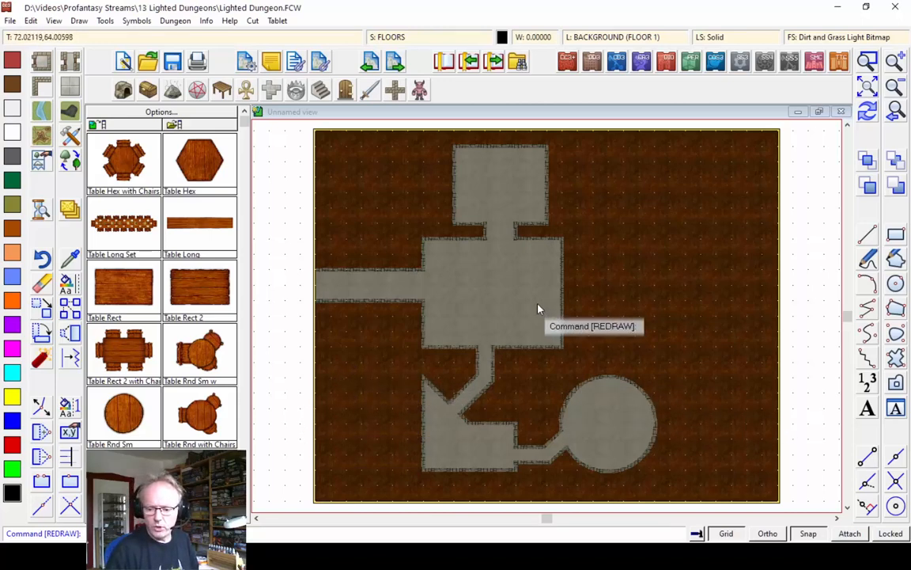
Step: Draw an irregular cave floor in the map's eastern part as a fractal polygon filled with Dirt Grey 1 Bitmap, running out to the east border
{"action": "left_click", "coordinate": [70, 113]}
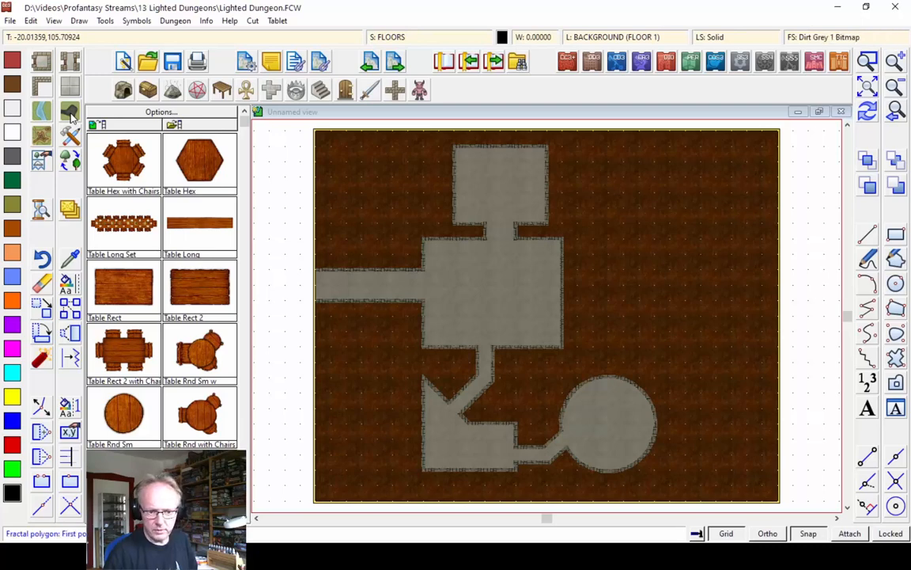
{"action": "left_click", "coordinate": [675, 185]}
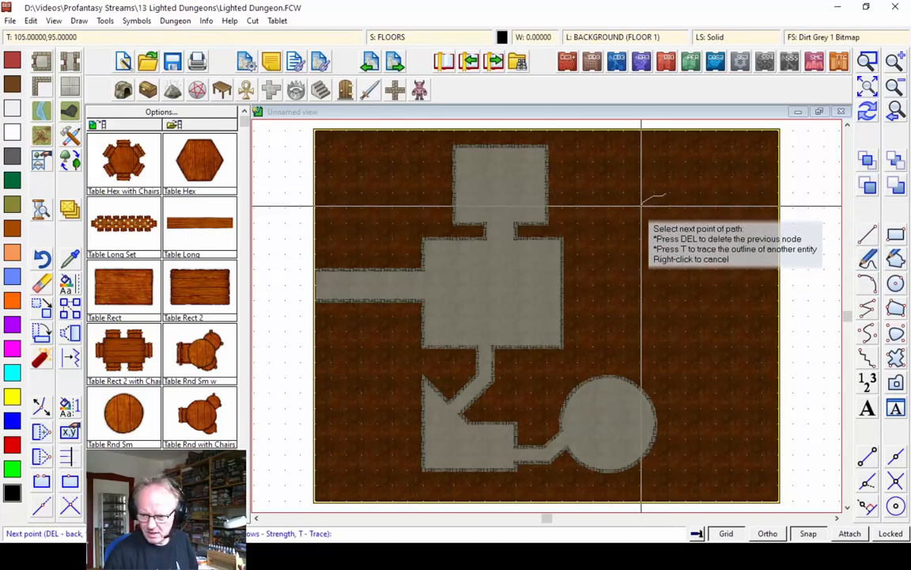
{"action": "left_click", "coordinate": [638, 207]}
{"action": "left_click", "coordinate": [606, 232]}
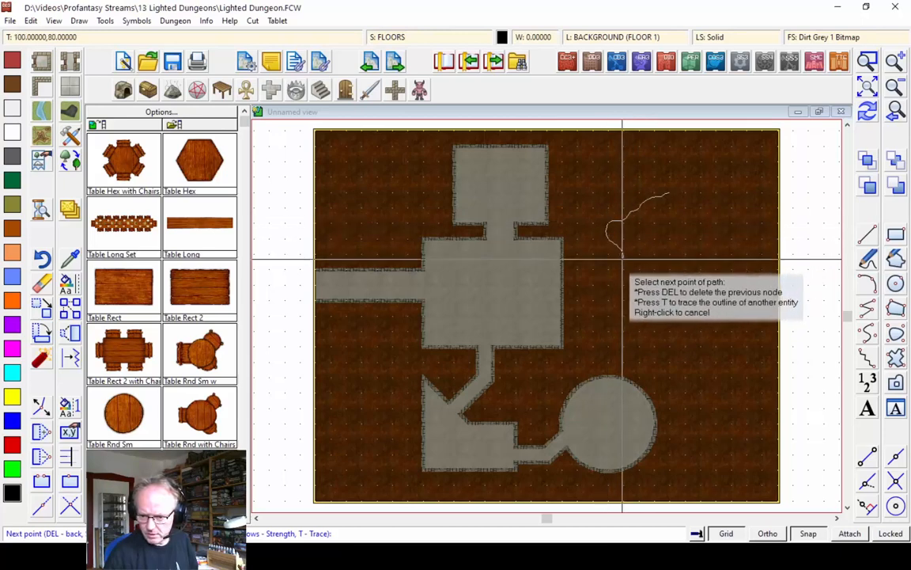
{"action": "left_click", "coordinate": [653, 270]}
{"action": "left_click", "coordinate": [608, 328]}
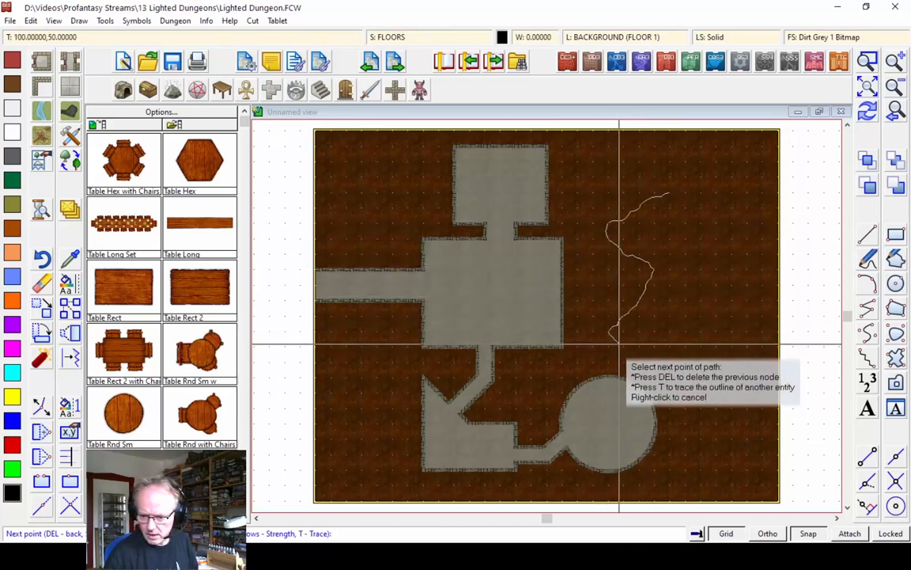
{"action": "left_click", "coordinate": [673, 359]}
{"action": "left_click", "coordinate": [682, 411]}
{"action": "left_click", "coordinate": [733, 425]}
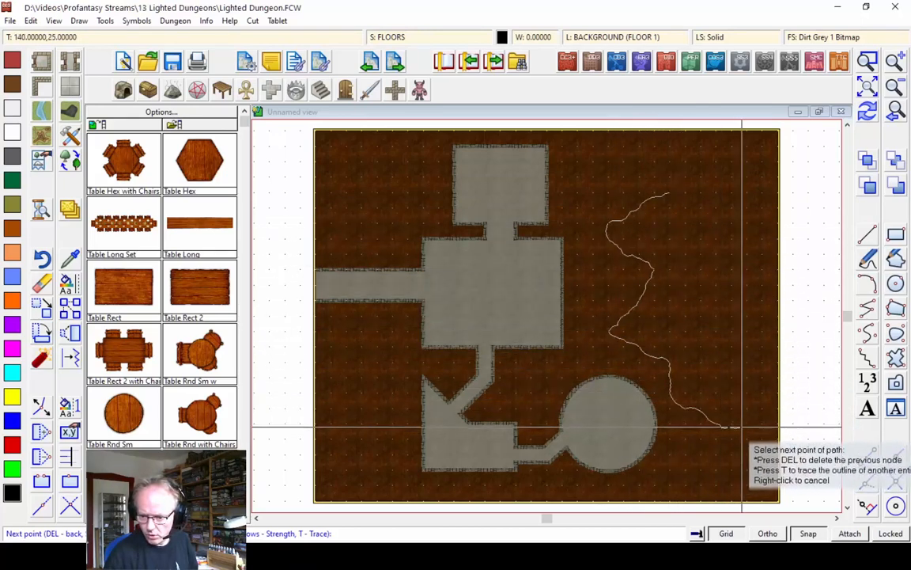
{"action": "left_click", "coordinate": [764, 395]}
{"action": "left_click", "coordinate": [749, 333]}
{"action": "left_click", "coordinate": [774, 298]}
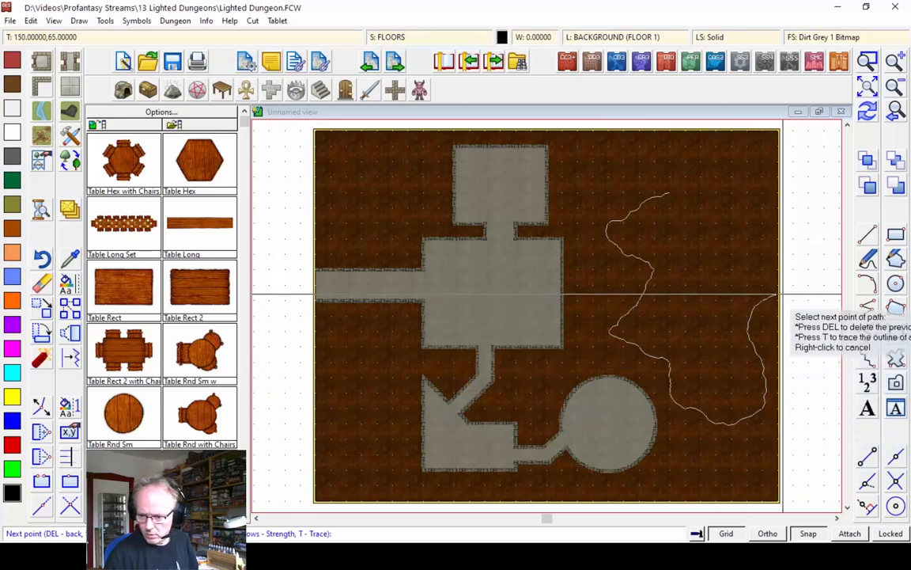
{"action": "left_click", "coordinate": [795, 160]}
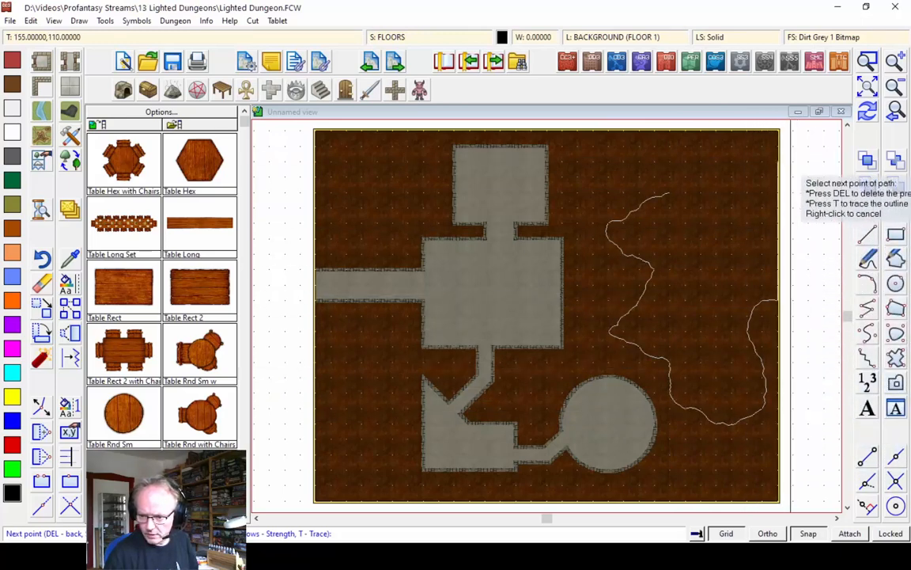
{"action": "left_click", "coordinate": [715, 160]}
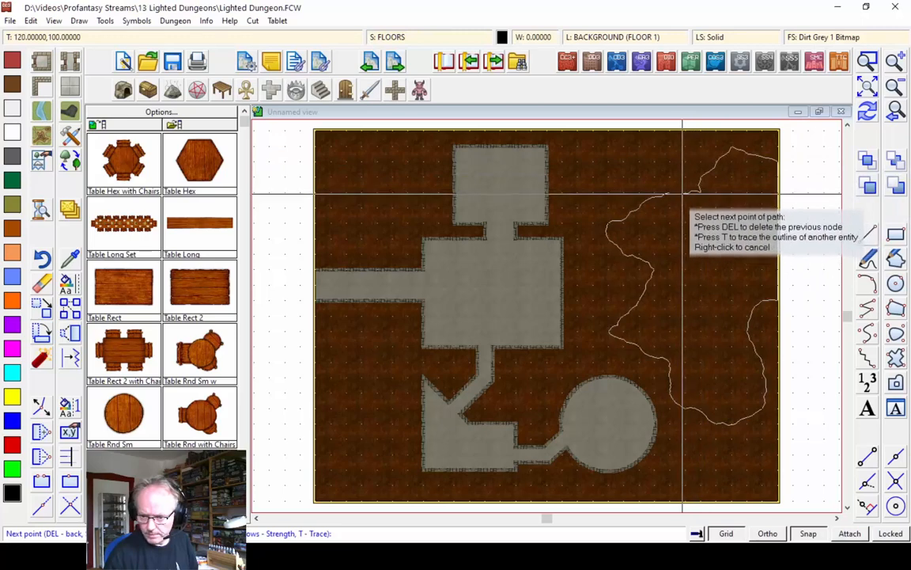
{"action": "right_click", "coordinate": [682, 197]}
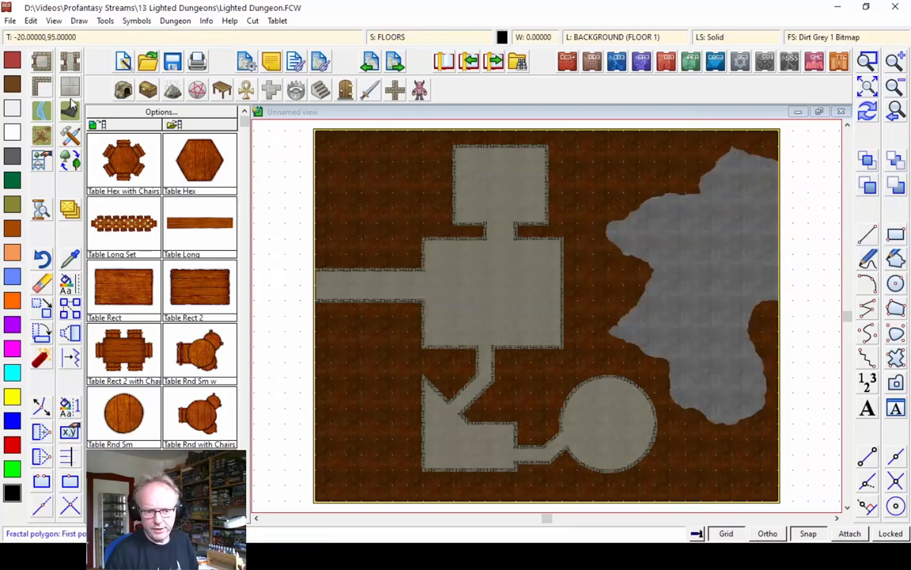
{"action": "left_click", "coordinate": [69, 64]}
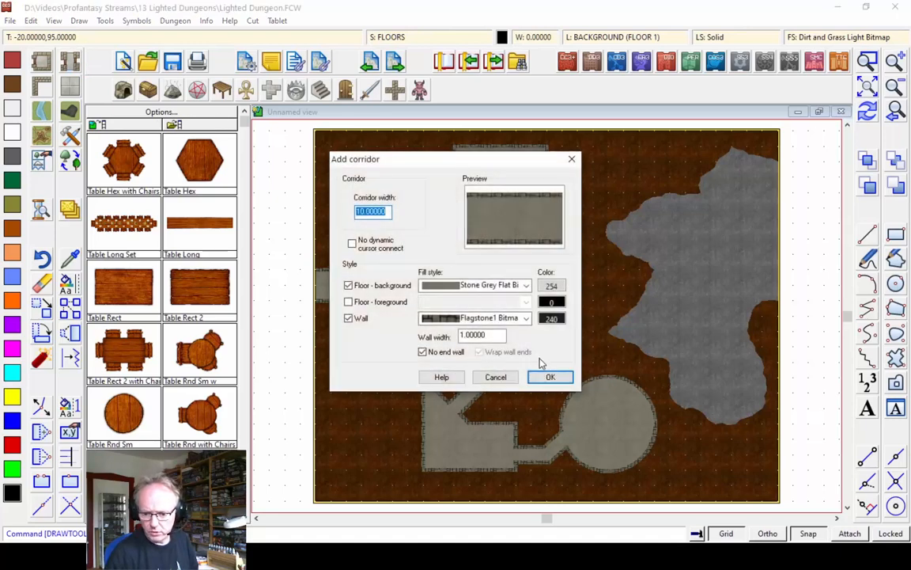
{"action": "key", "text": "Return"}
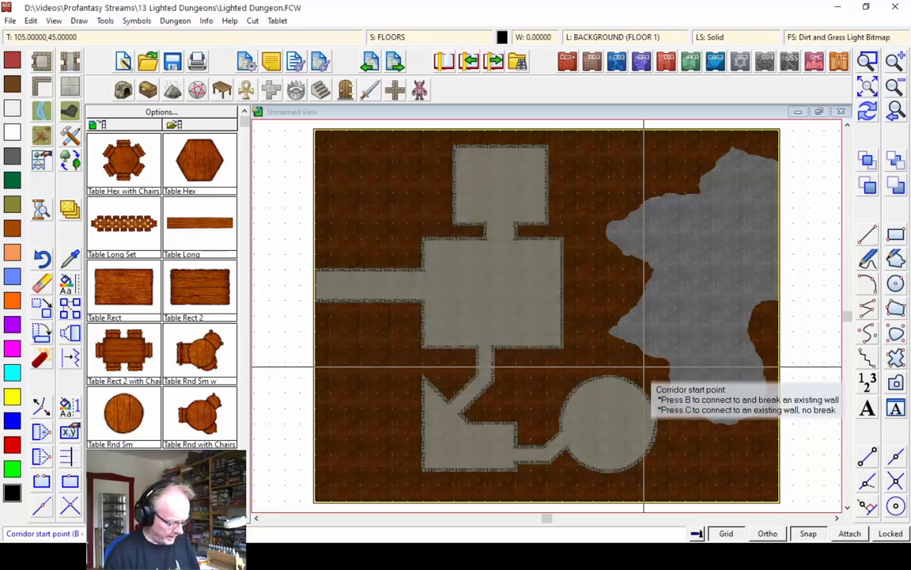
{"action": "left_click", "coordinate": [644, 366]}
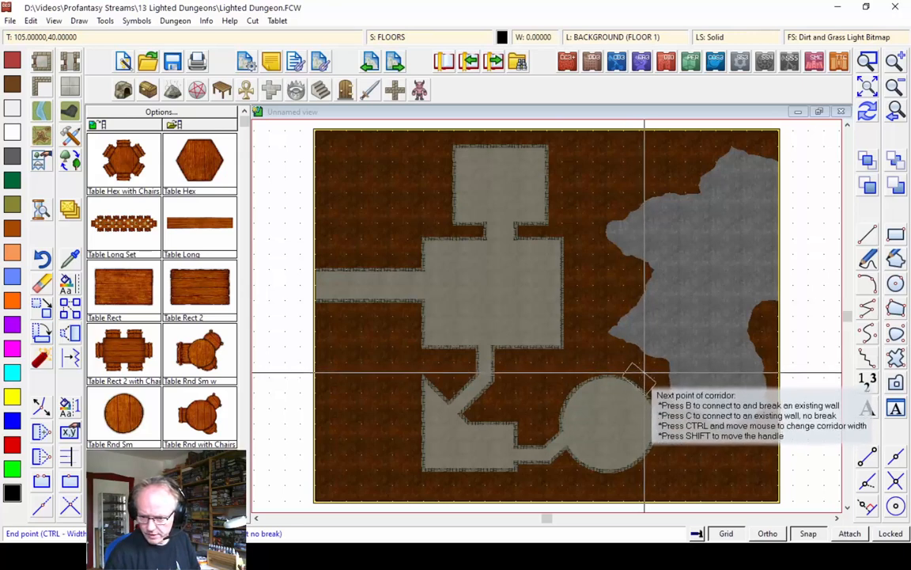
{"action": "right_click", "coordinate": [642, 374]}
{"action": "right_click", "coordinate": [584, 339]}
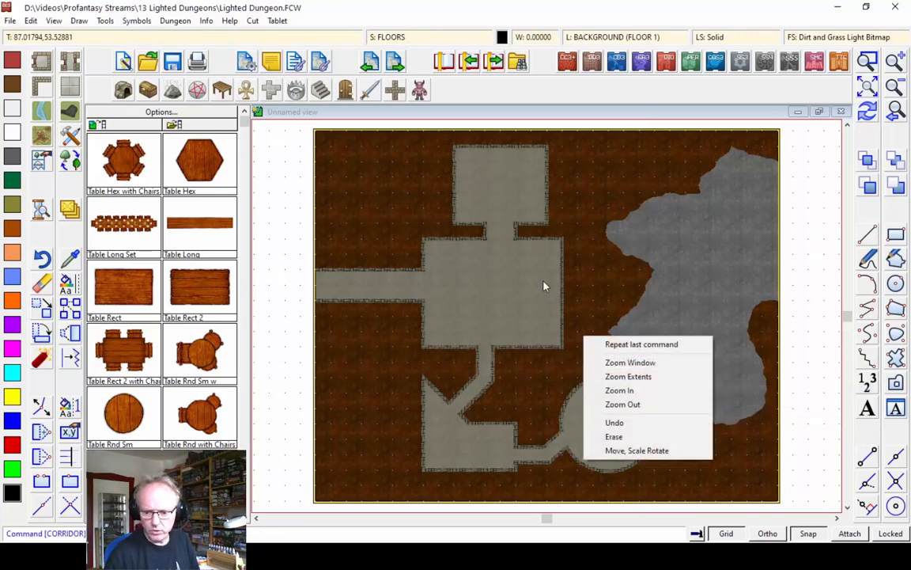
Step: Try to connect the circular room to the cave with a 5-wide corridor ending at 110,50, and redraw the map
{"action": "left_click", "coordinate": [610, 346]}
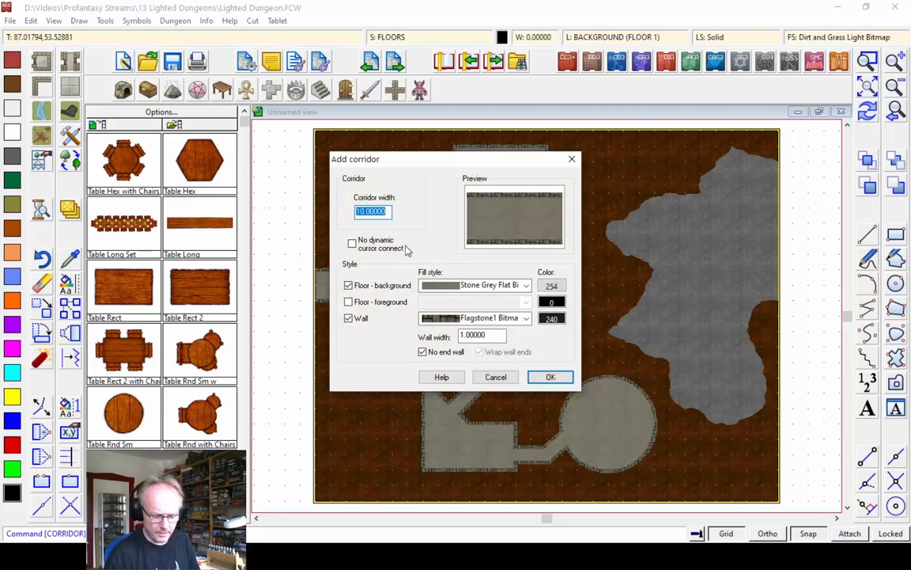
{"action": "left_click", "coordinate": [553, 377]}
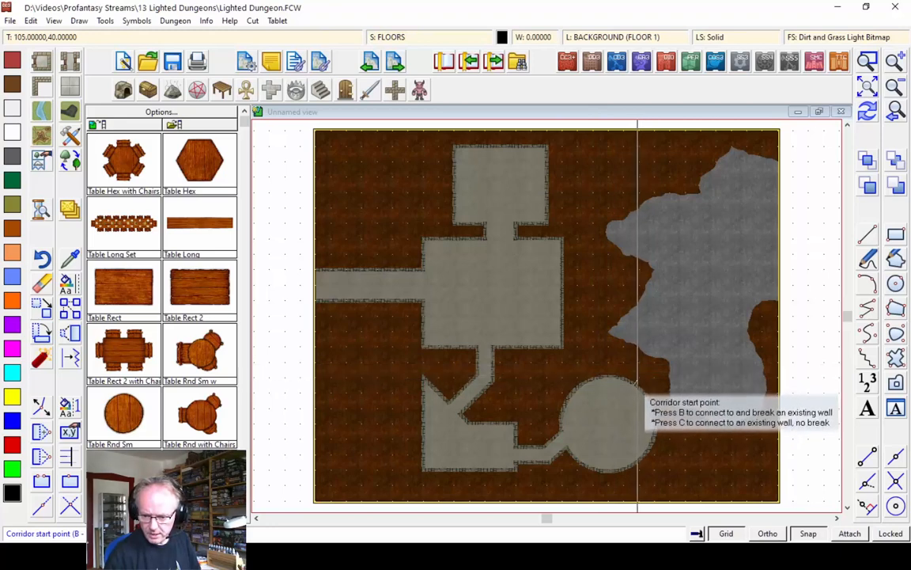
{"action": "left_click", "coordinate": [636, 385]}
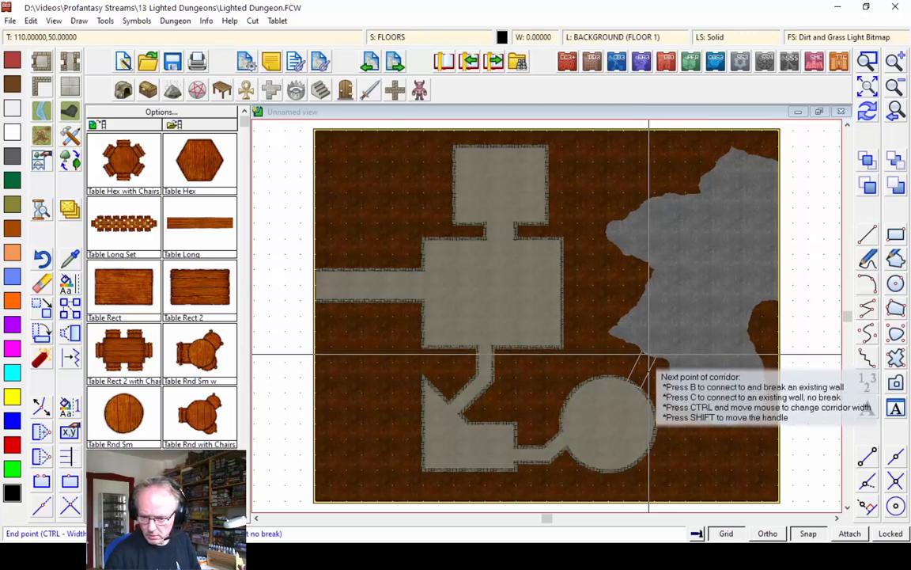
{"action": "left_click", "coordinate": [649, 353]}
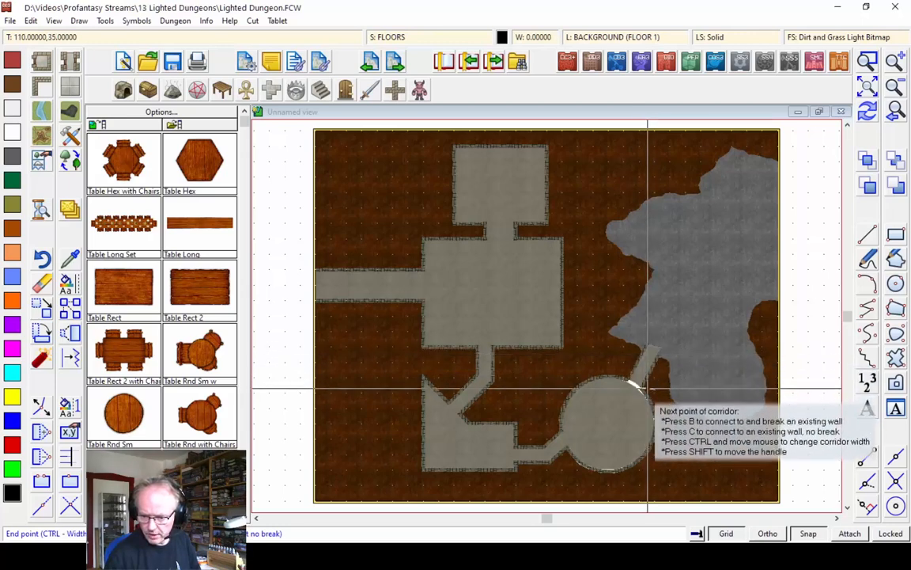
{"action": "right_click", "coordinate": [634, 383]}
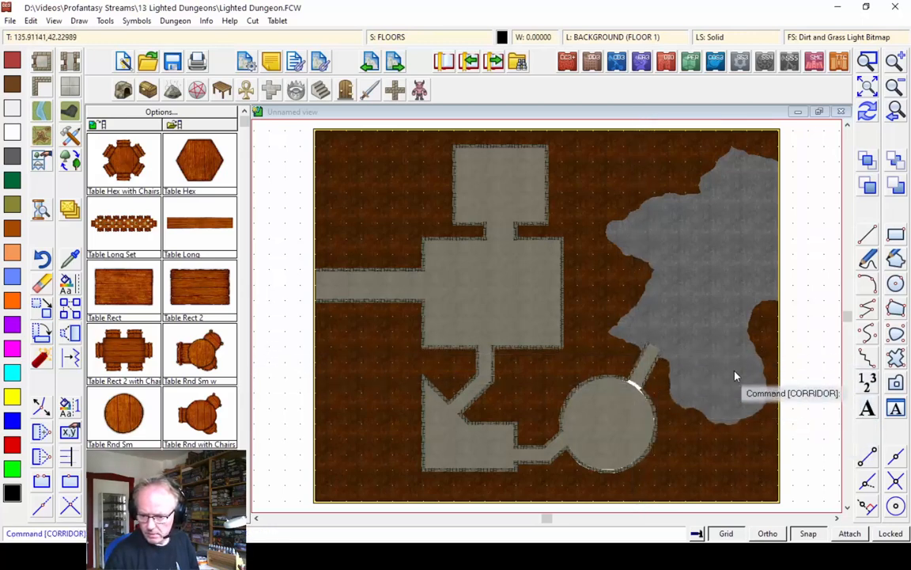
{"action": "left_click", "coordinate": [867, 112]}
Step: Inspect the corridor's junction with the cave up close and undo that corridor
{"action": "left_click", "coordinate": [870, 63]}
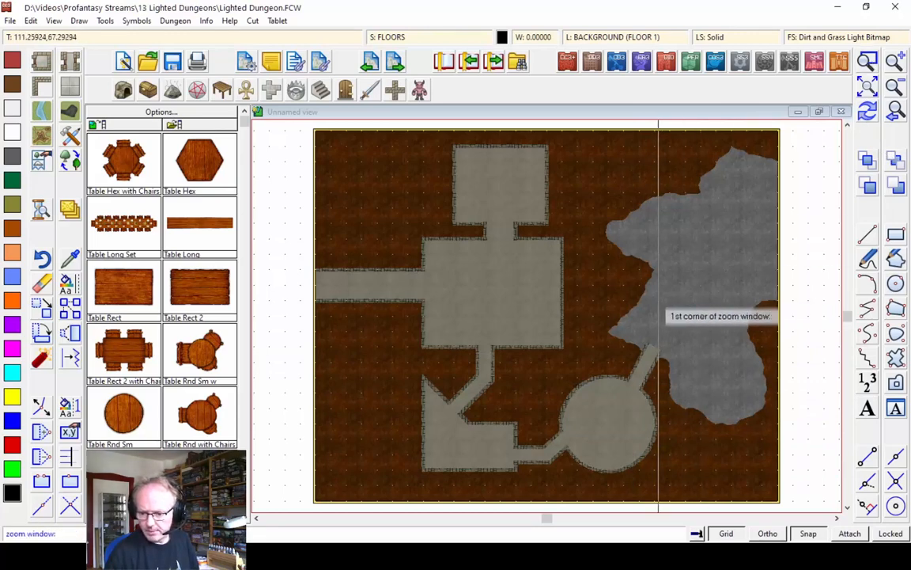
{"action": "left_click", "coordinate": [576, 316]}
{"action": "left_click", "coordinate": [701, 421]}
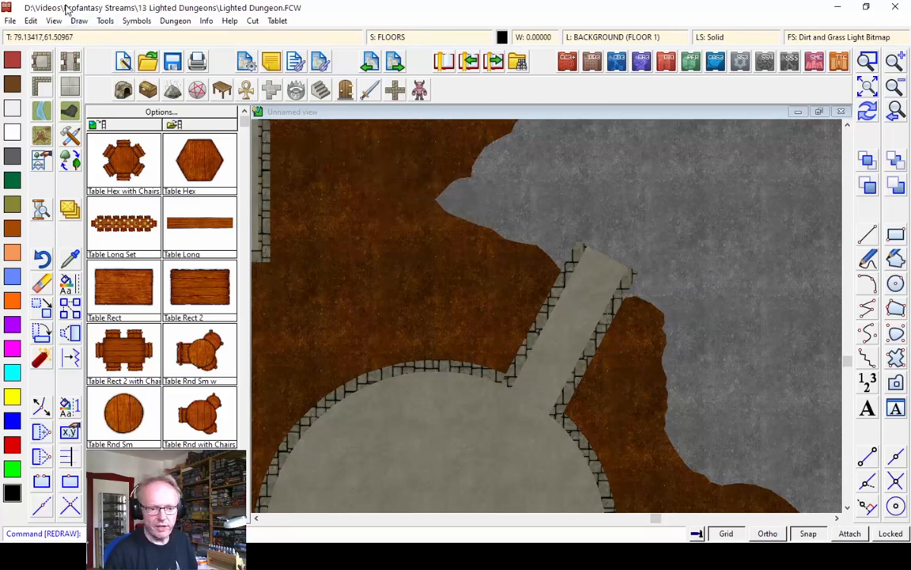
{"action": "left_click", "coordinate": [32, 21]}
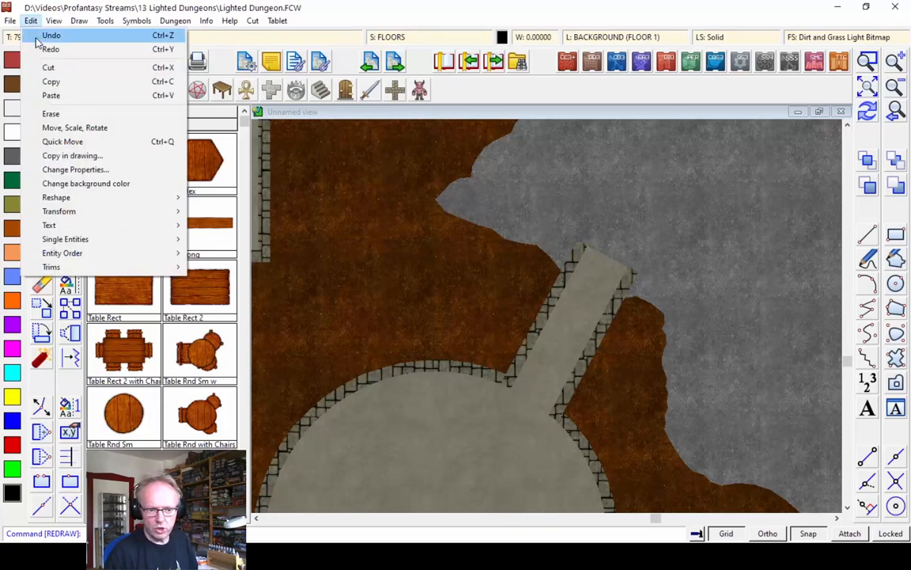
{"action": "left_click", "coordinate": [40, 33]}
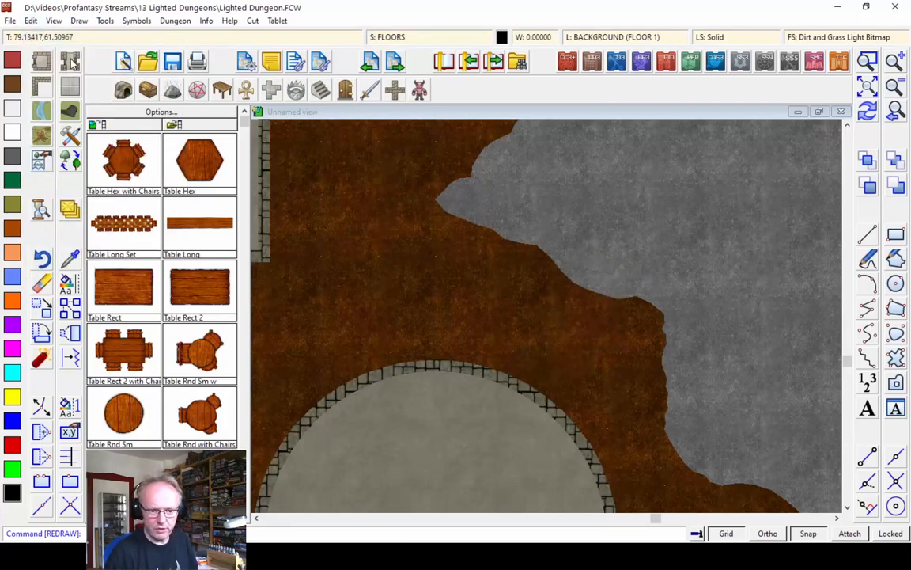
Step: Add a 5-wide corridor from the circular room's upper-right wall, ending flush with the cave edge, with grid snapping off while placing its end
{"action": "left_click", "coordinate": [69, 62]}
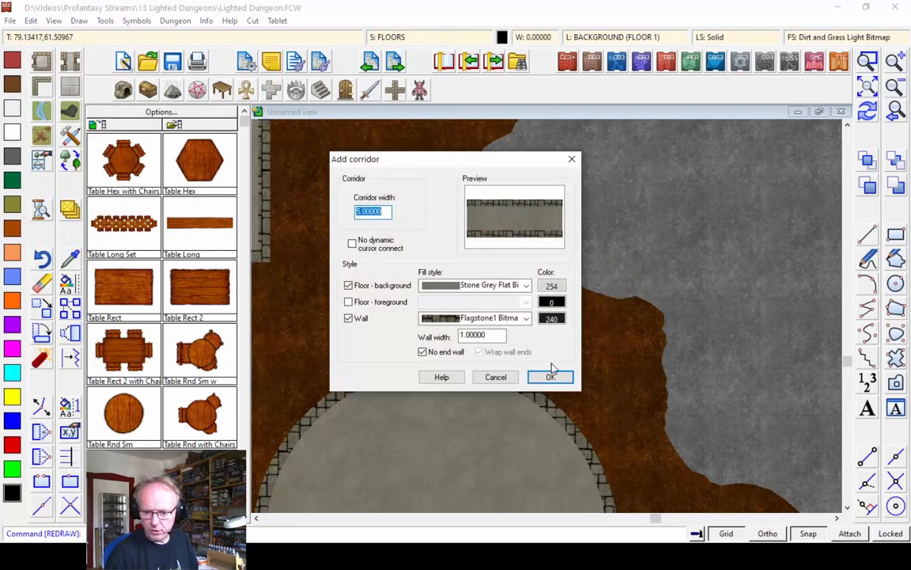
{"action": "left_click", "coordinate": [553, 376]}
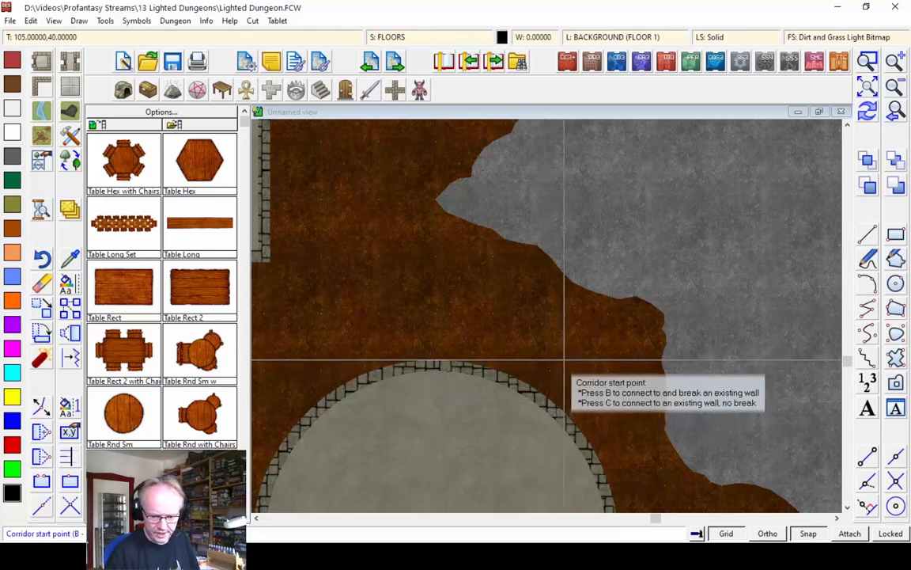
{"action": "left_click", "coordinate": [512, 379]}
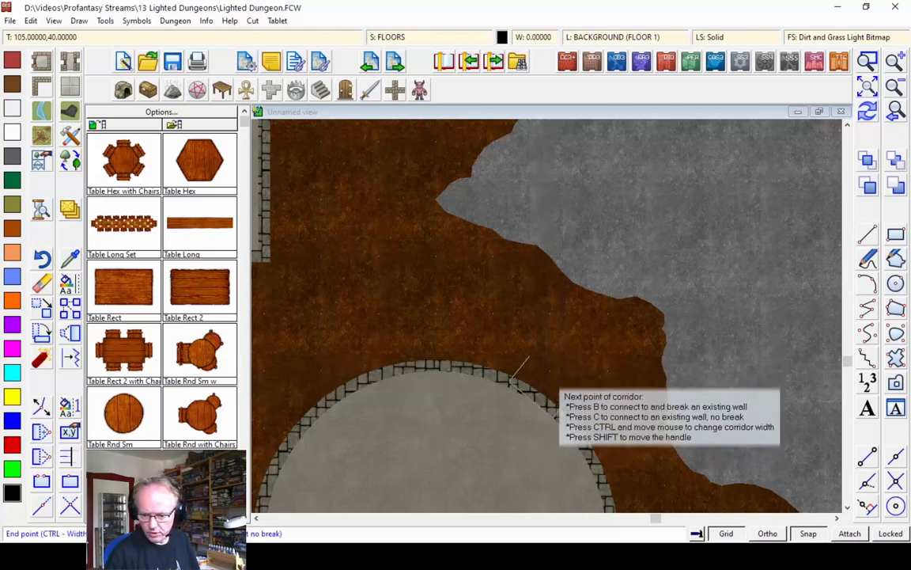
{"action": "left_click", "coordinate": [805, 535]}
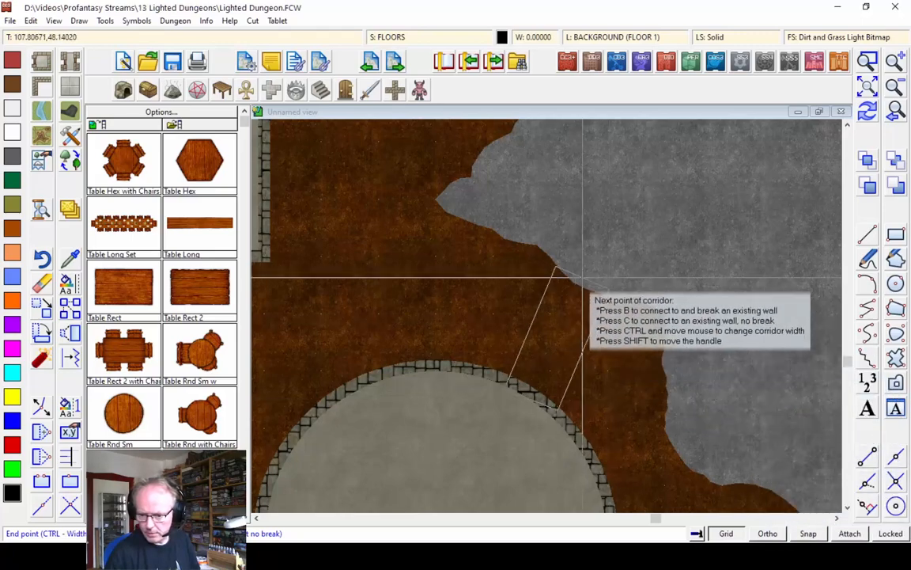
{"action": "left_click", "coordinate": [559, 281]}
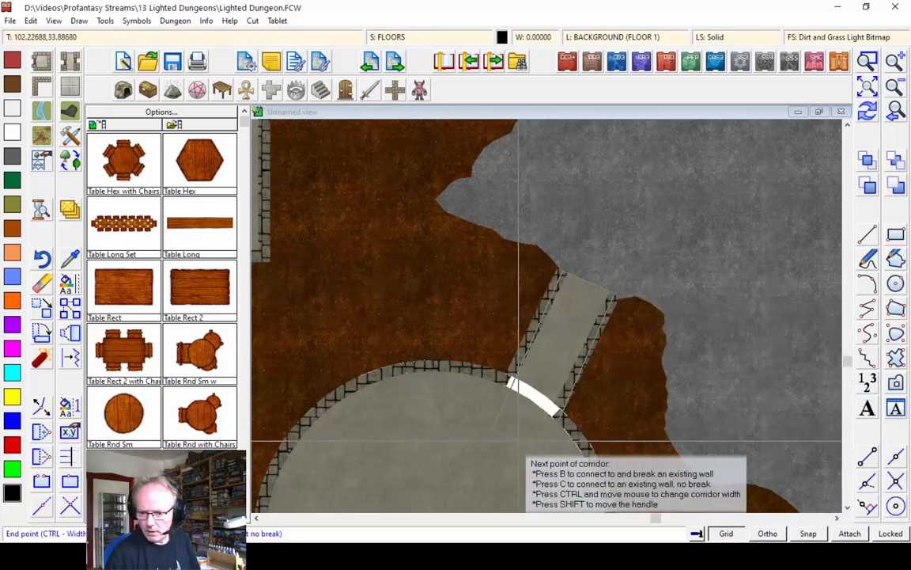
{"action": "right_click", "coordinate": [635, 327]}
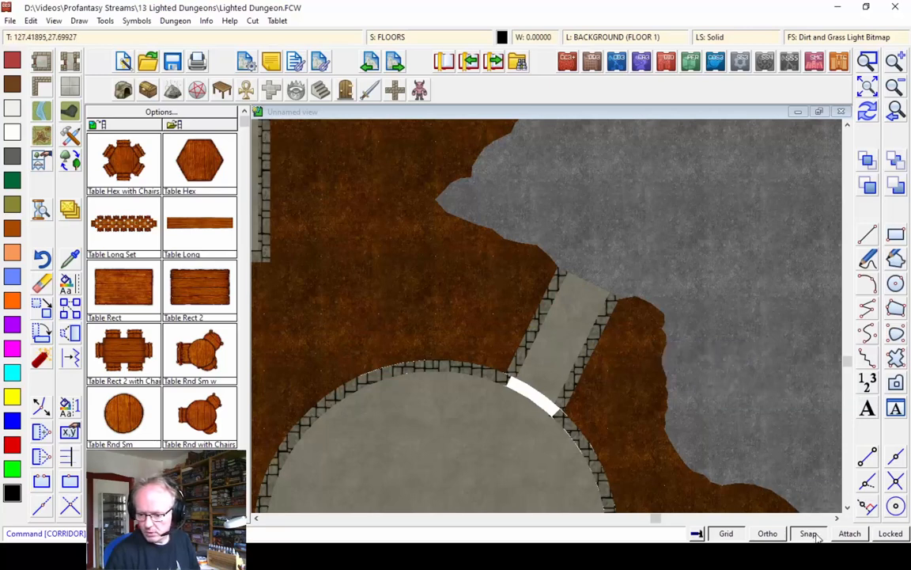
{"action": "left_click", "coordinate": [896, 112]}
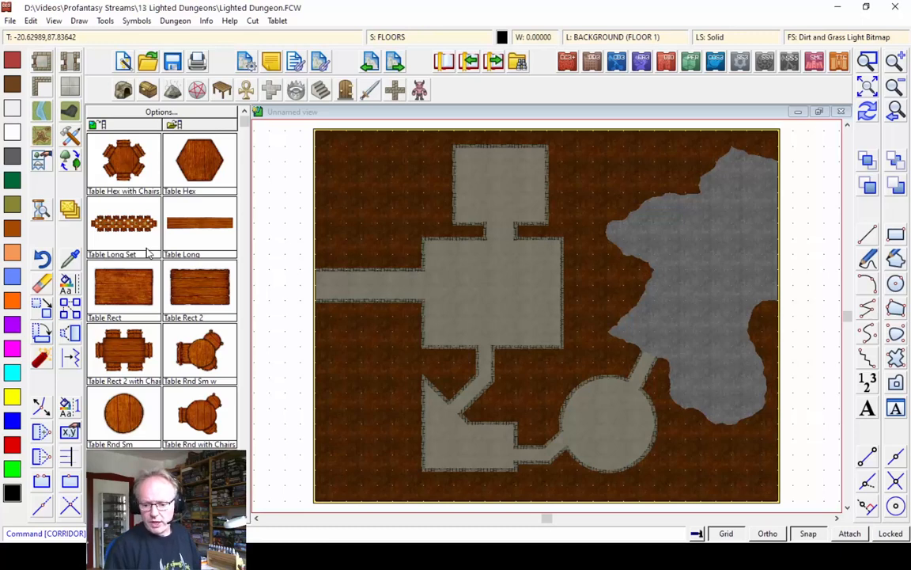
Step: Activate the sheet effects for the drawing with the DD3 Dungeon effects preset
{"action": "left_click", "coordinate": [400, 39]}
{"action": "left_click", "coordinate": [495, 136]}
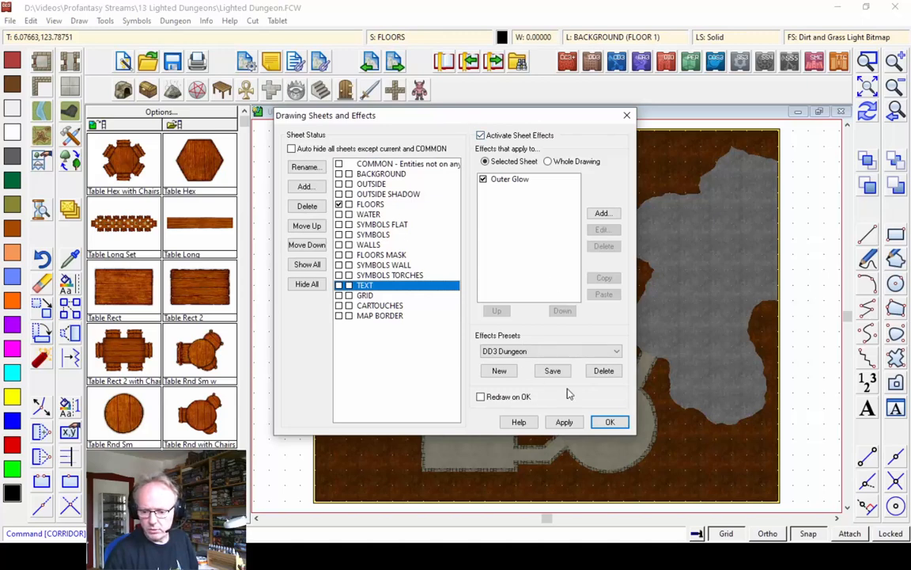
{"action": "left_click", "coordinate": [605, 423]}
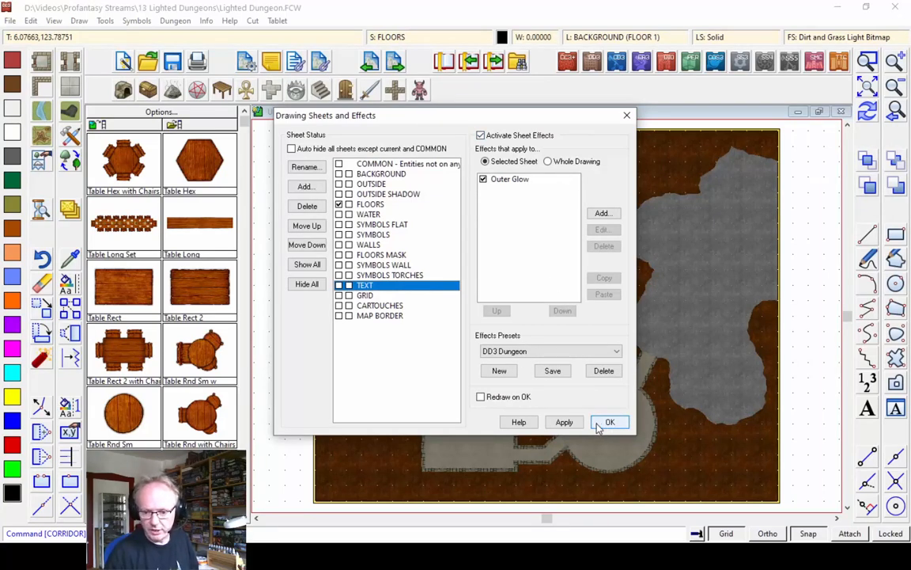
Step: Apply the sheet effects and place a Stairs 10' Up g symbol at 10,70 in the west corridor, with its arrow pointing west
{"action": "left_click", "coordinate": [610, 423]}
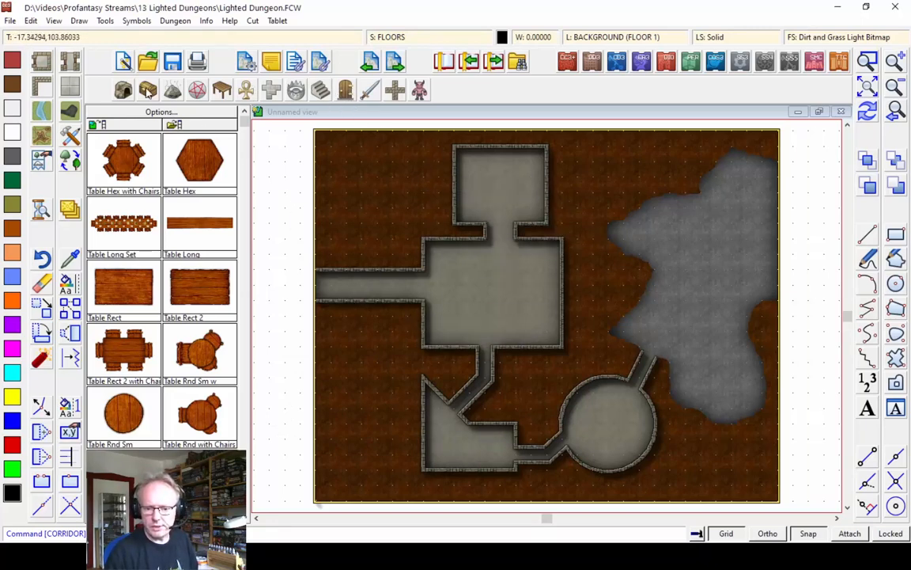
{"action": "left_click", "coordinate": [320, 91]}
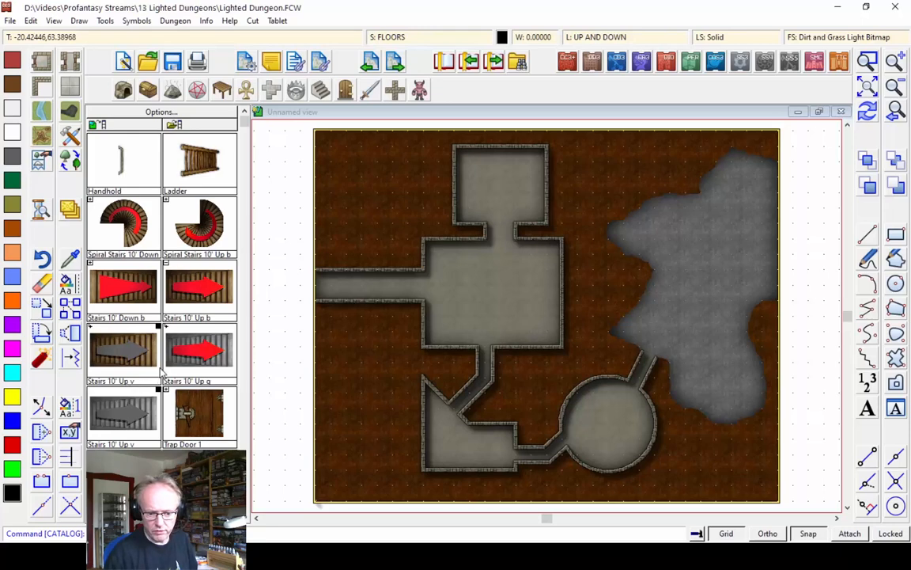
{"action": "left_click", "coordinate": [201, 354]}
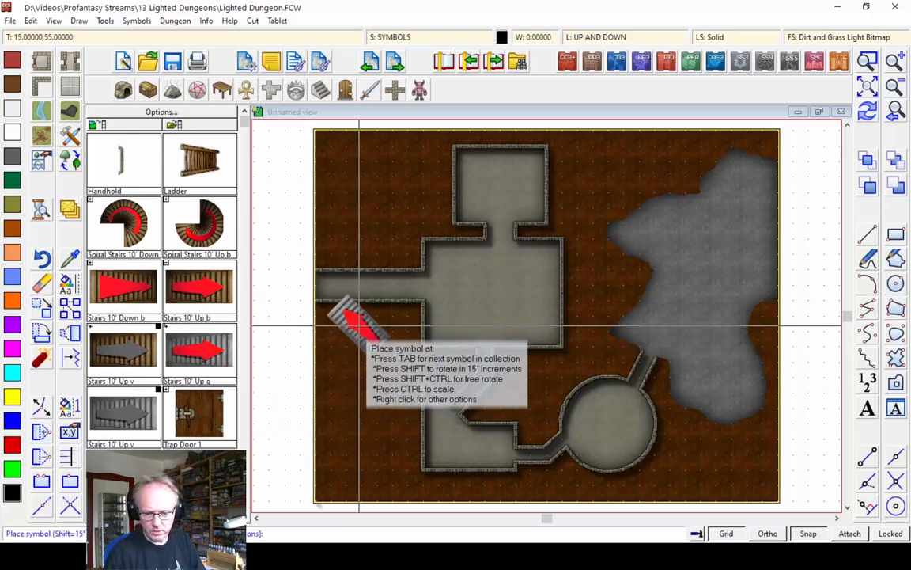
{"action": "key", "text": "shift"}
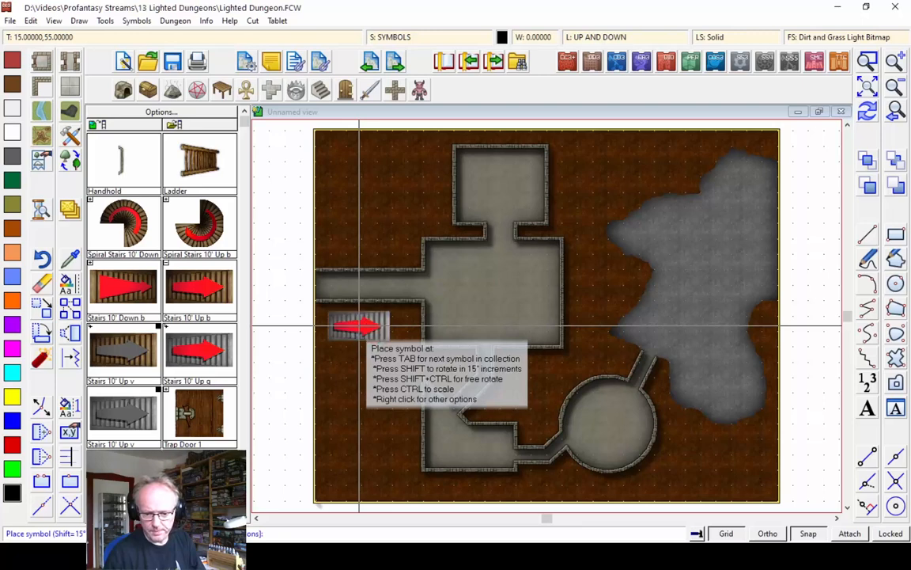
{"action": "key", "text": "shift"}
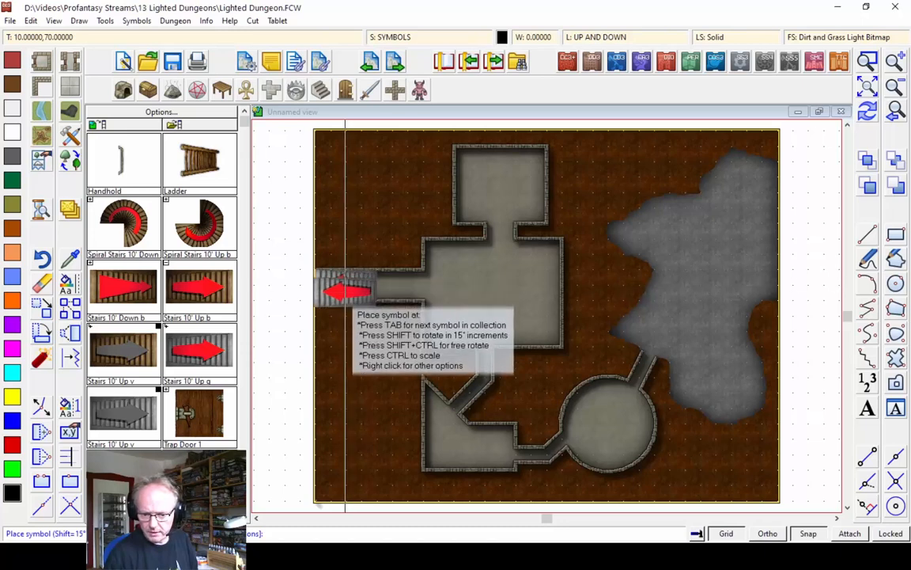
{"action": "left_click", "coordinate": [345, 290]}
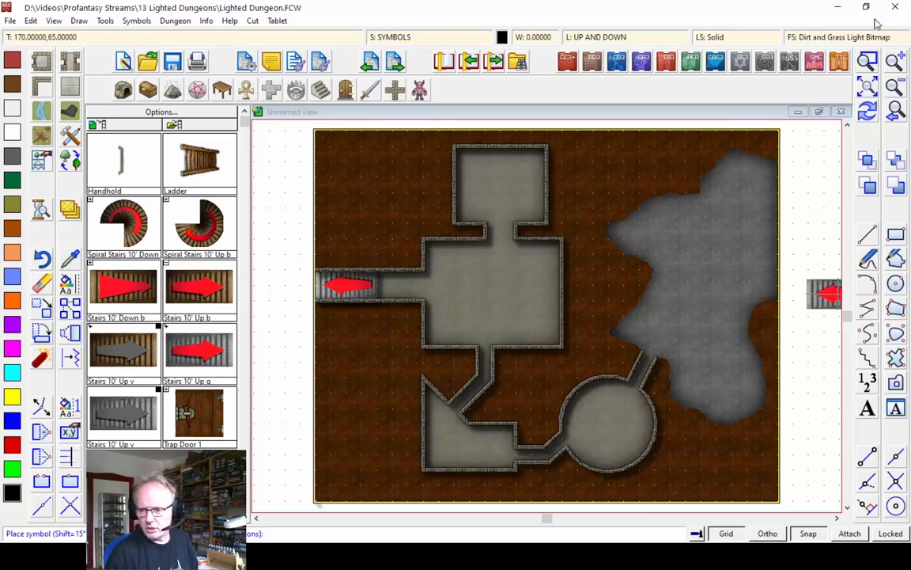
{"action": "left_click", "coordinate": [867, 63]}
{"action": "left_click", "coordinate": [307, 249]}
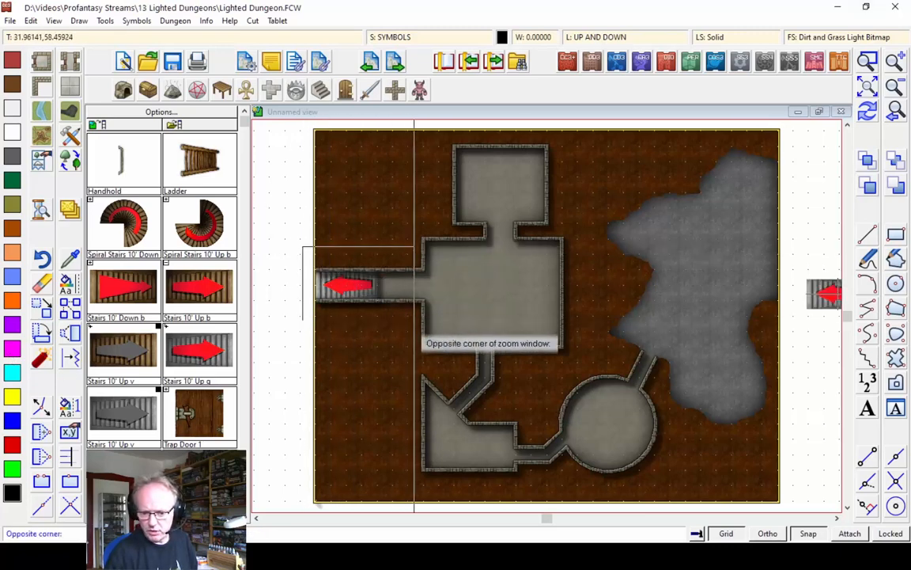
{"action": "left_click", "coordinate": [413, 336]}
{"action": "right_click", "coordinate": [493, 381]}
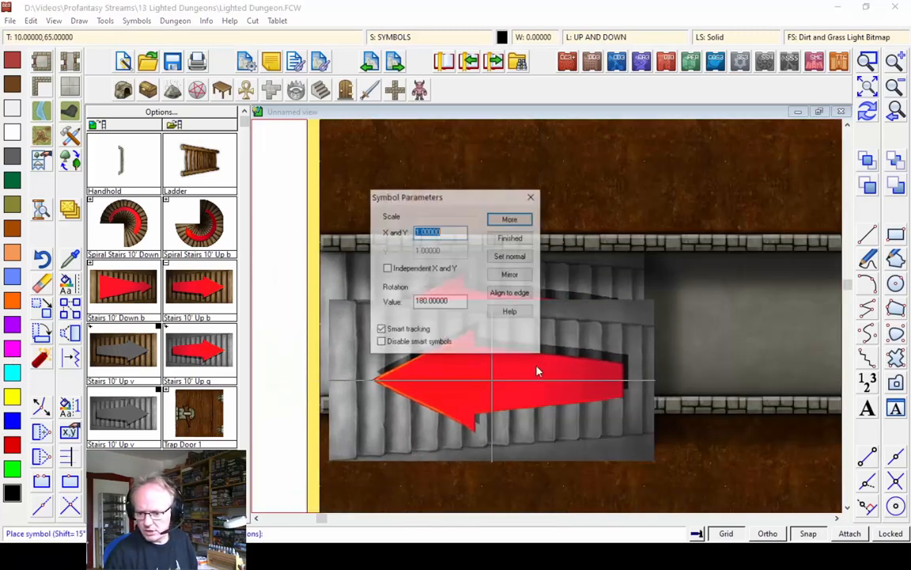
{"action": "left_click", "coordinate": [513, 238]}
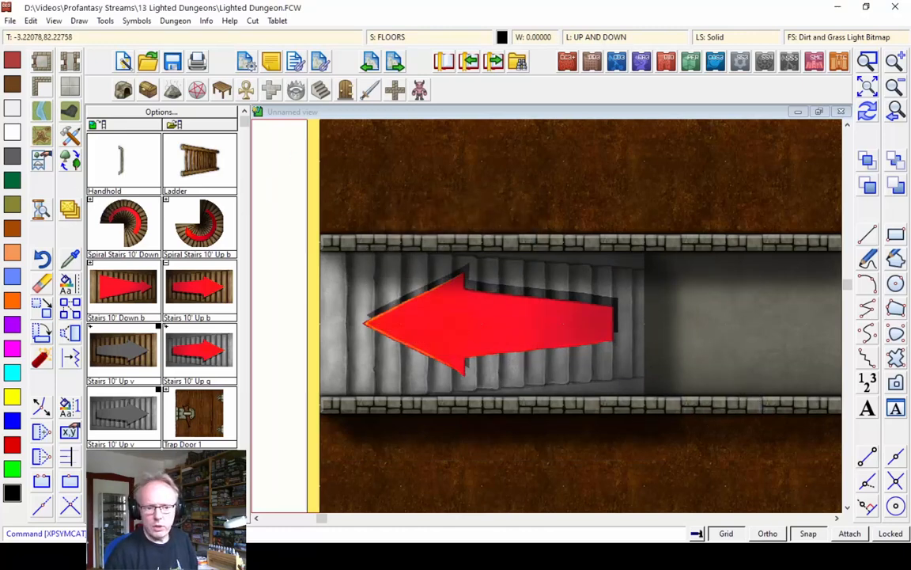
Step: Move the stairs symbol in the west corridor to the SYMBOLS FLAT sheet
{"action": "left_click", "coordinate": [69, 207]}
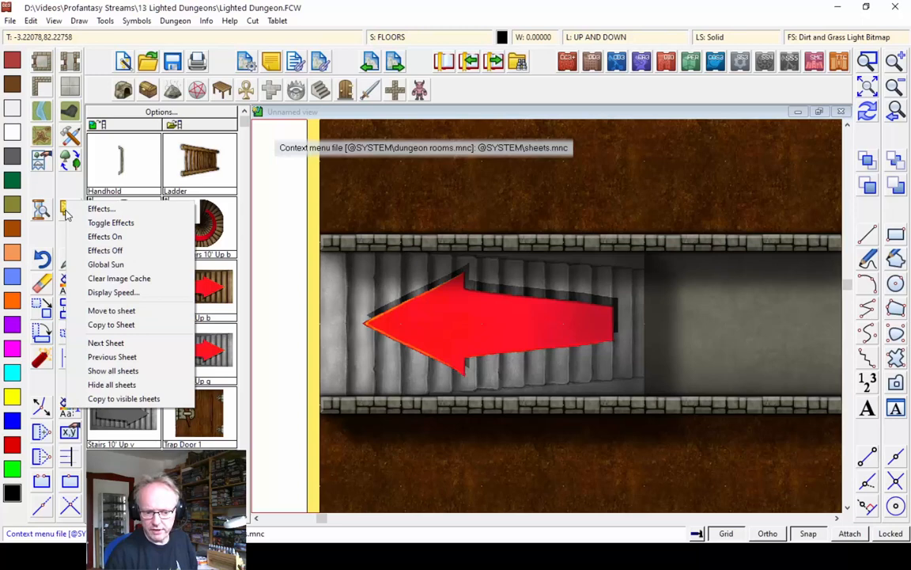
{"action": "left_click", "coordinate": [124, 314]}
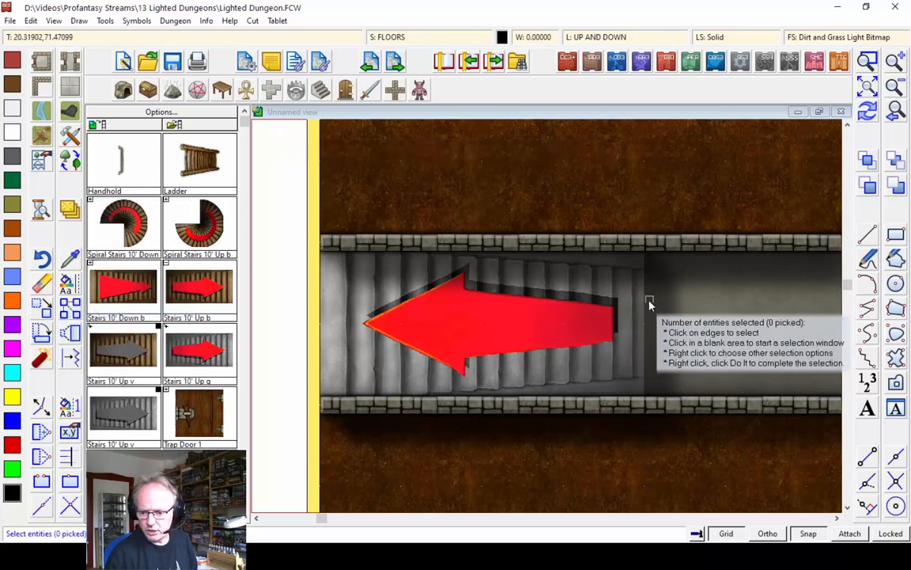
{"action": "left_click", "coordinate": [646, 310]}
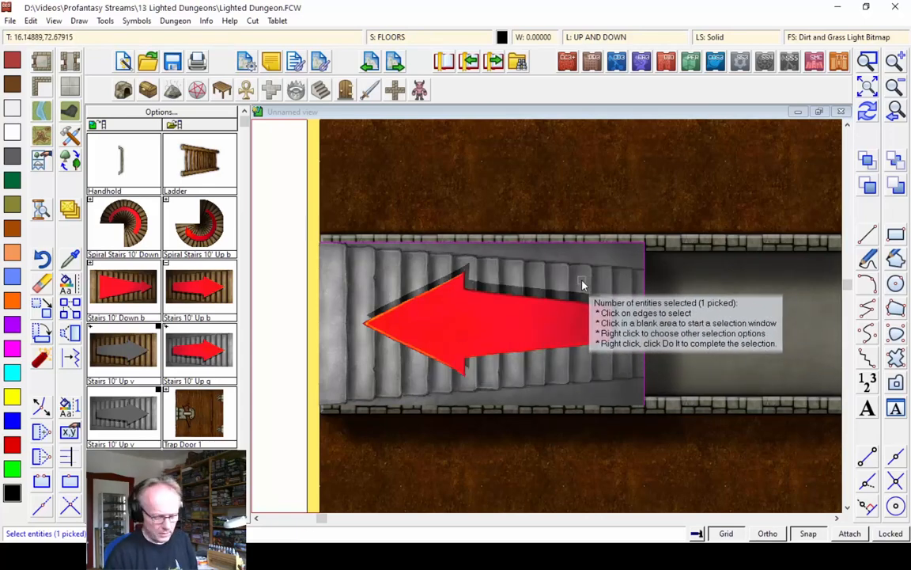
{"action": "key", "text": "d"}
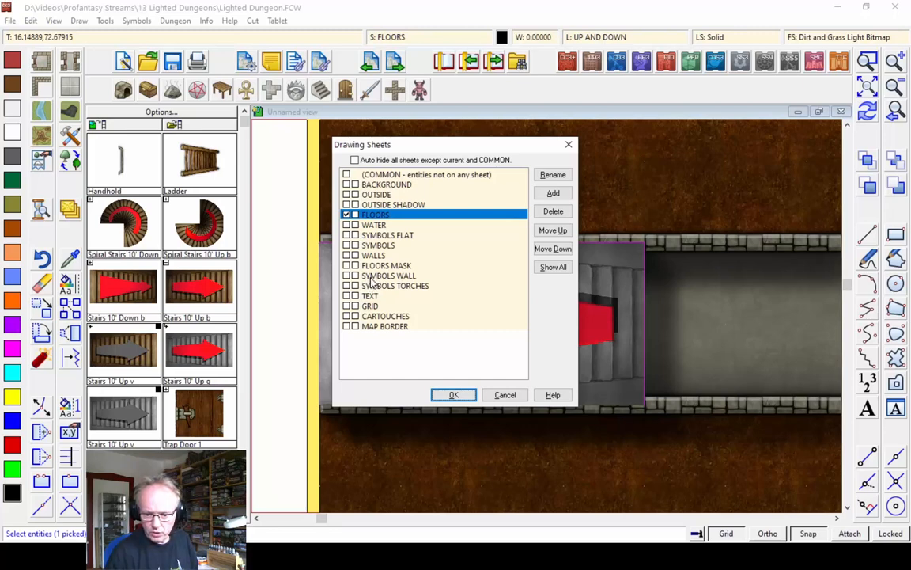
{"action": "left_click", "coordinate": [347, 236]}
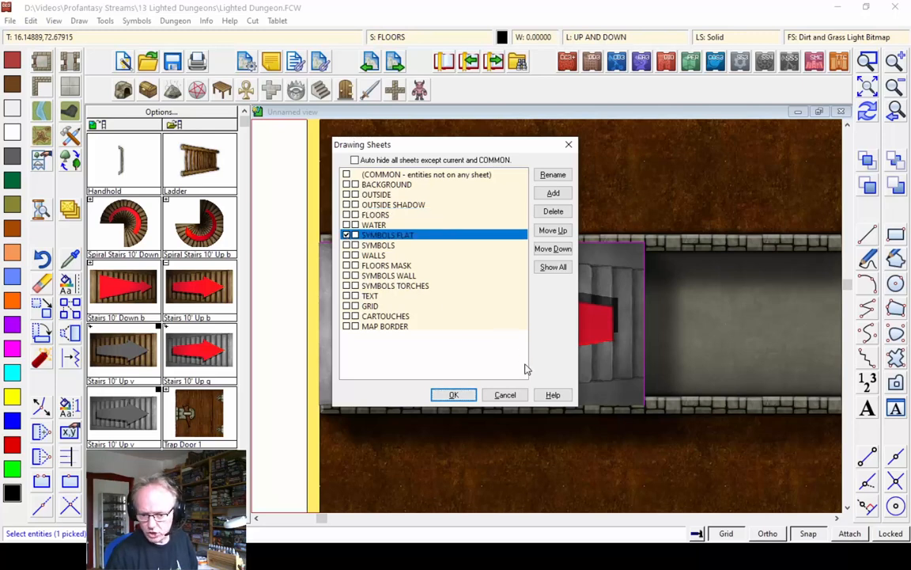
{"action": "left_click", "coordinate": [455, 395]}
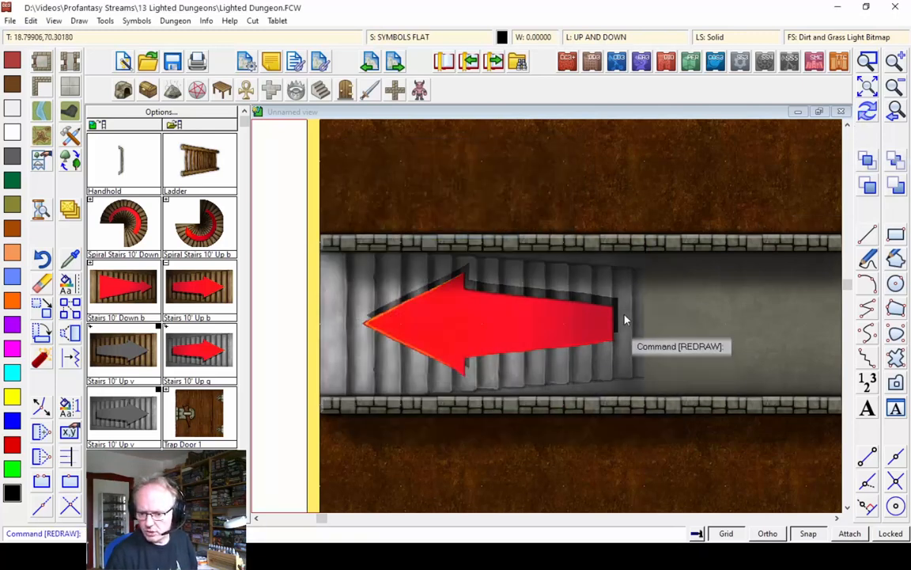
{"action": "left_click", "coordinate": [896, 112]}
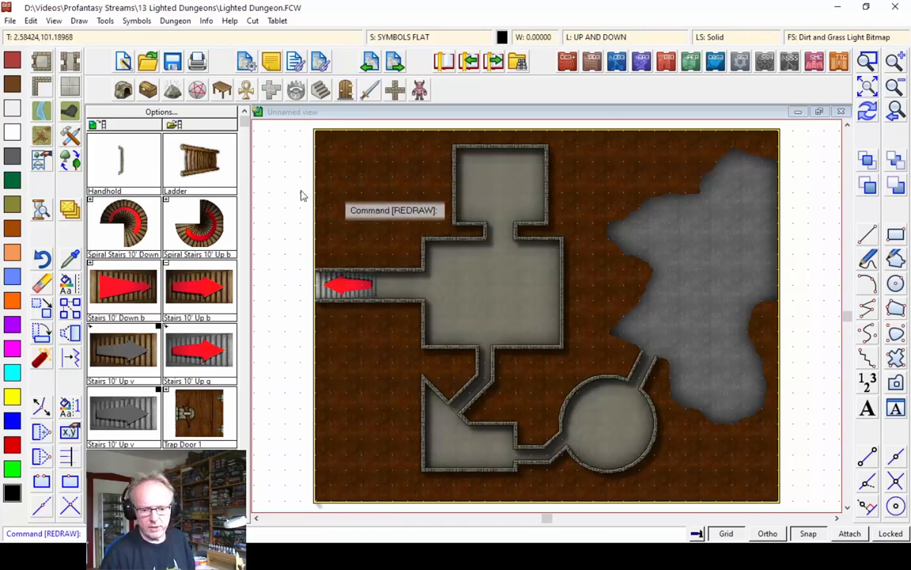
{"action": "left_click", "coordinate": [198, 352]}
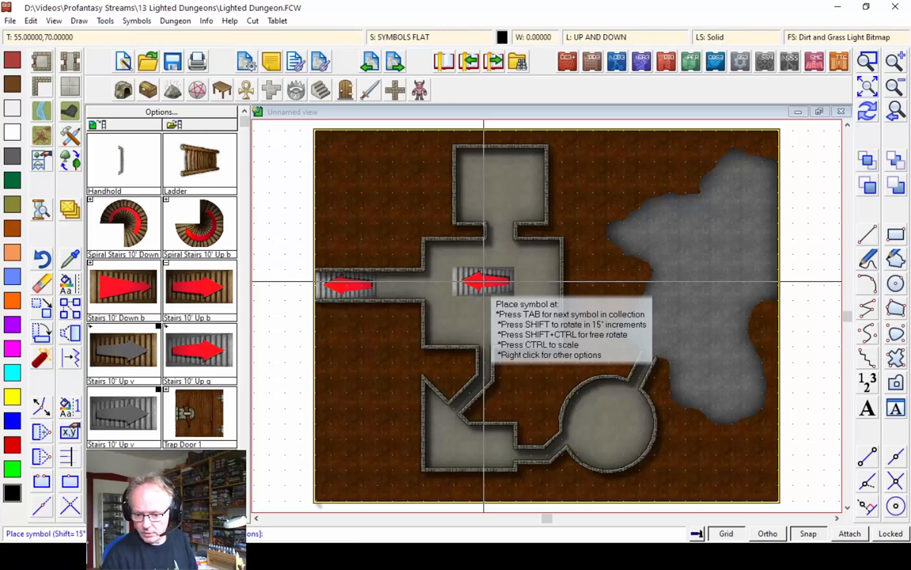
{"action": "key", "text": "shift"}
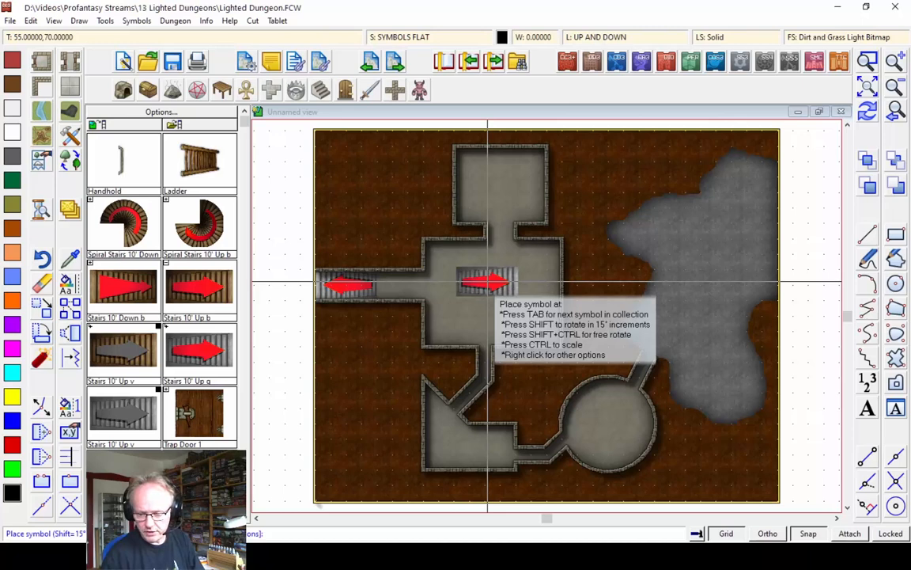
{"action": "key", "text": "shift"}
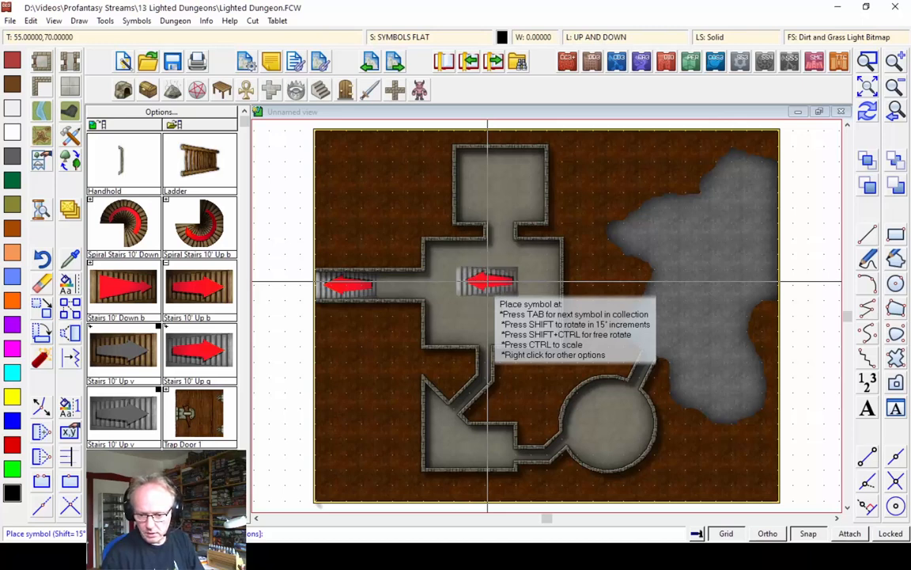
{"action": "key", "text": "shift"}
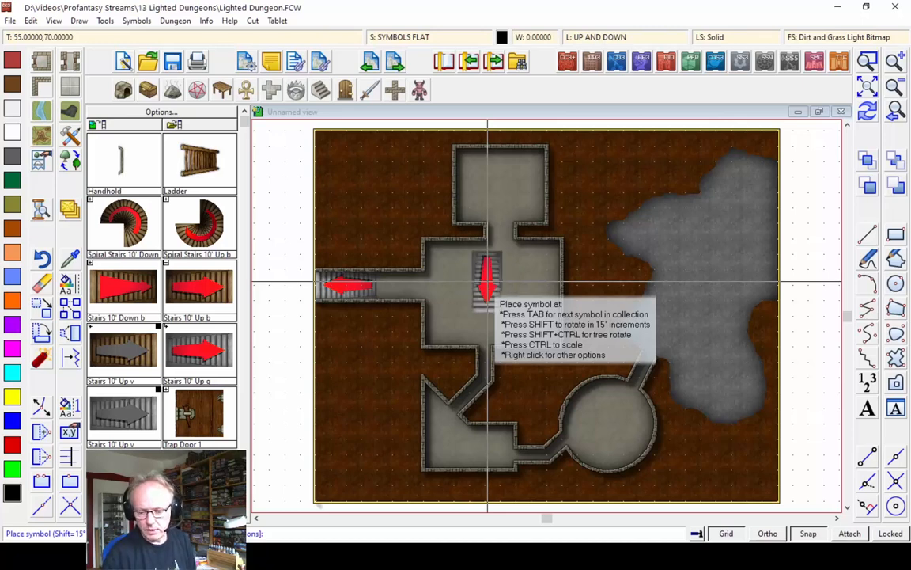
{"action": "key", "text": "Escape"}
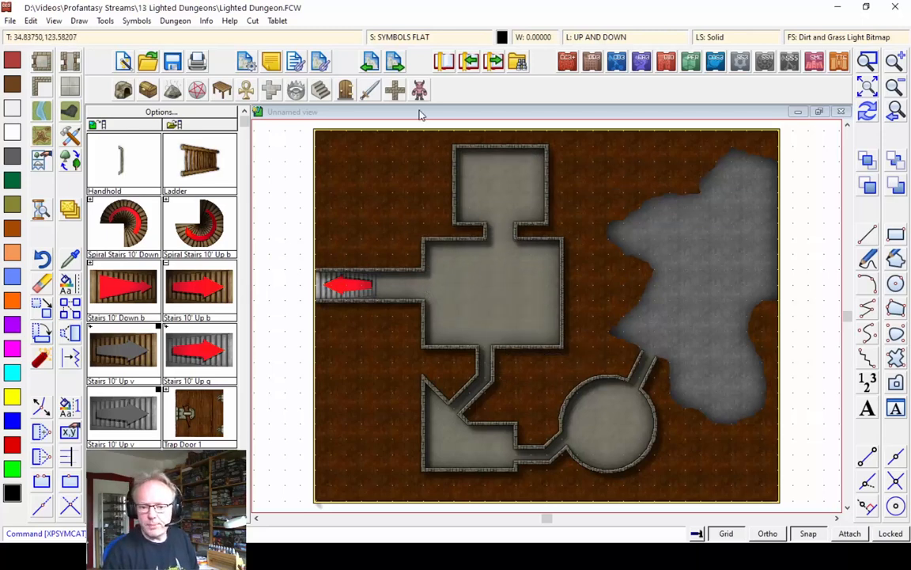
Step: Place an open double wooden door (Door Dbl Wood O) where the west corridor enters the main room, with its leaves swinging into the room
{"action": "left_click", "coordinate": [346, 91]}
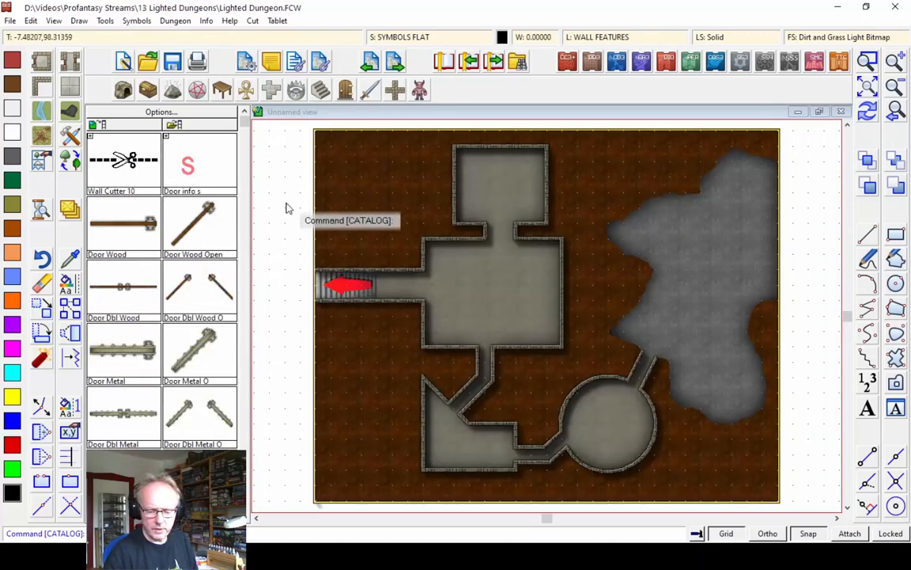
{"action": "left_click", "coordinate": [224, 291]}
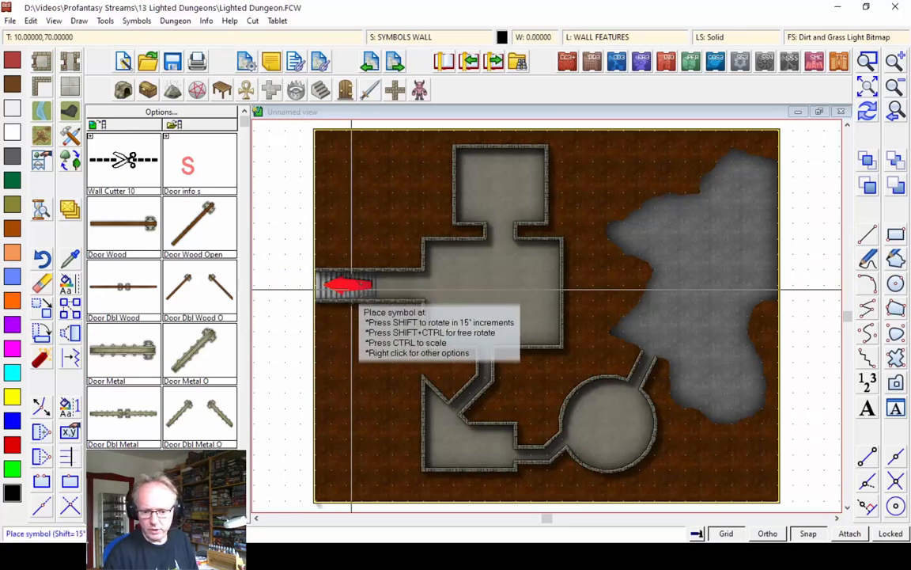
{"action": "left_click", "coordinate": [868, 63]}
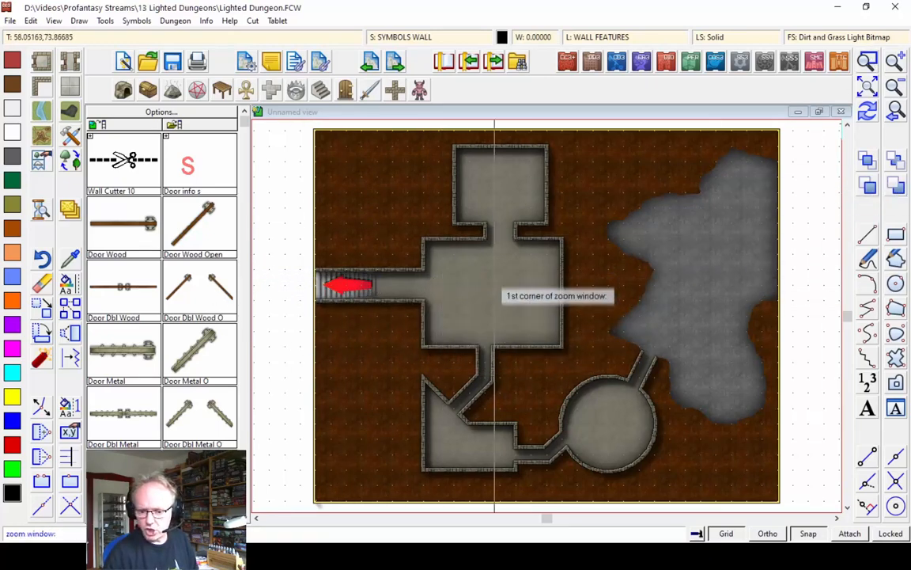
{"action": "left_click", "coordinate": [403, 235]}
{"action": "left_click", "coordinate": [520, 366]}
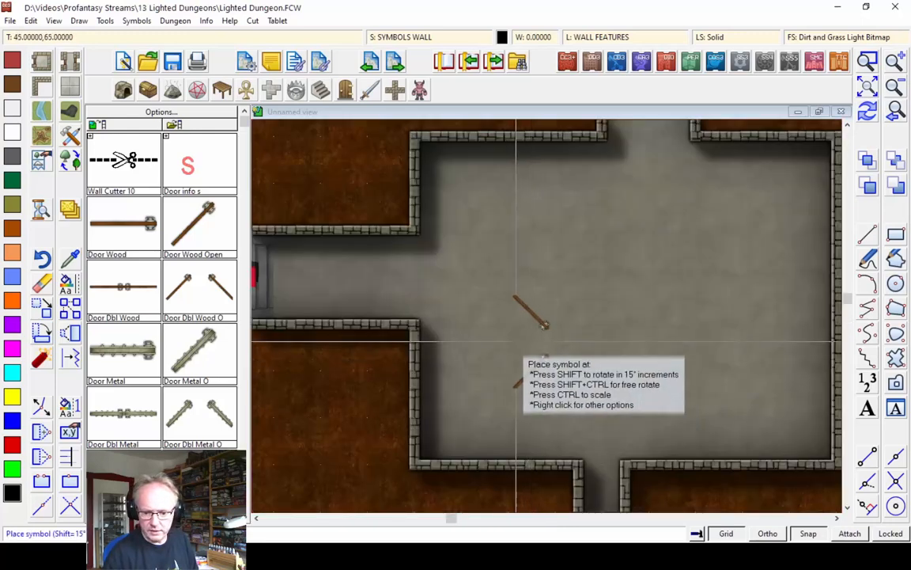
{"action": "left_click", "coordinate": [419, 277]}
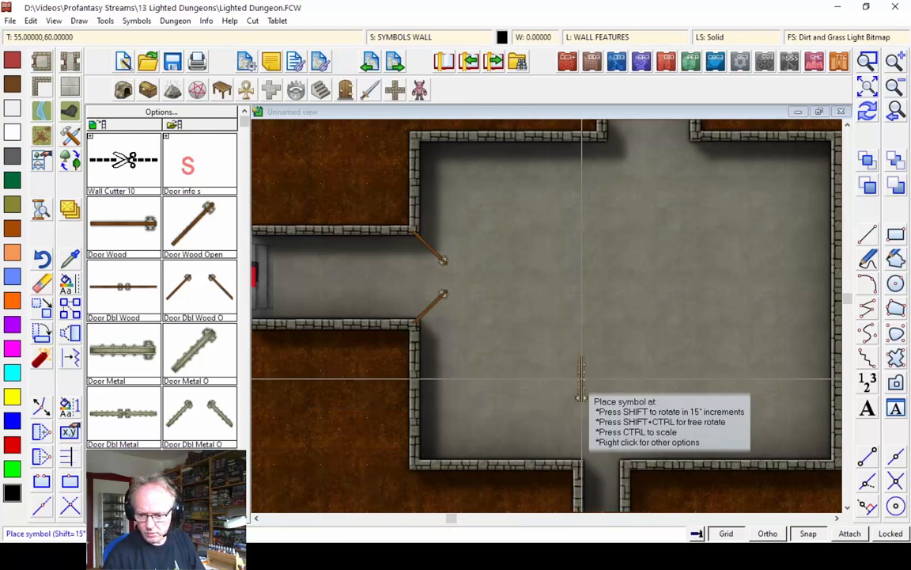
Step: Place closed wooden doors at both ends of the main room's south corridor and at the angular room's east exit
{"action": "left_click", "coordinate": [602, 464]}
{"action": "left_click", "coordinate": [872, 65]}
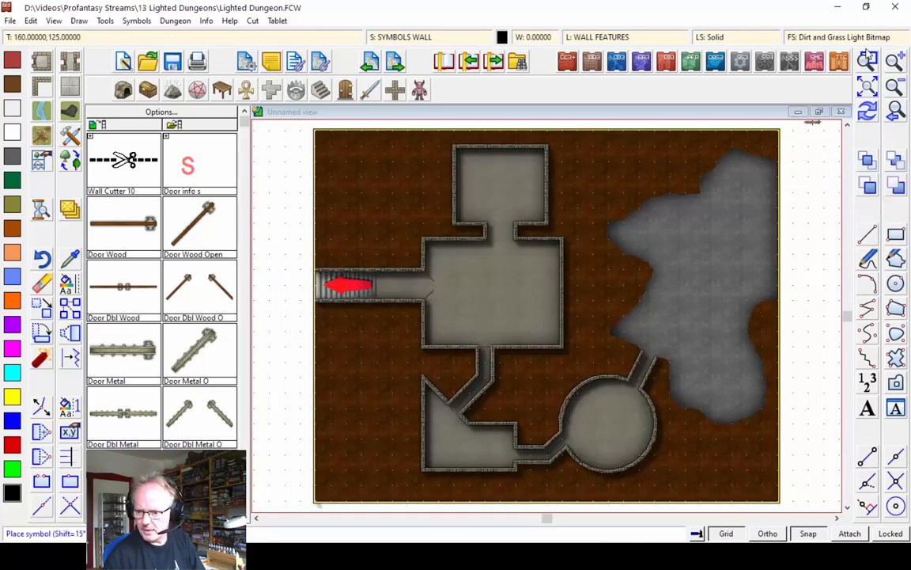
{"action": "left_click", "coordinate": [424, 320]}
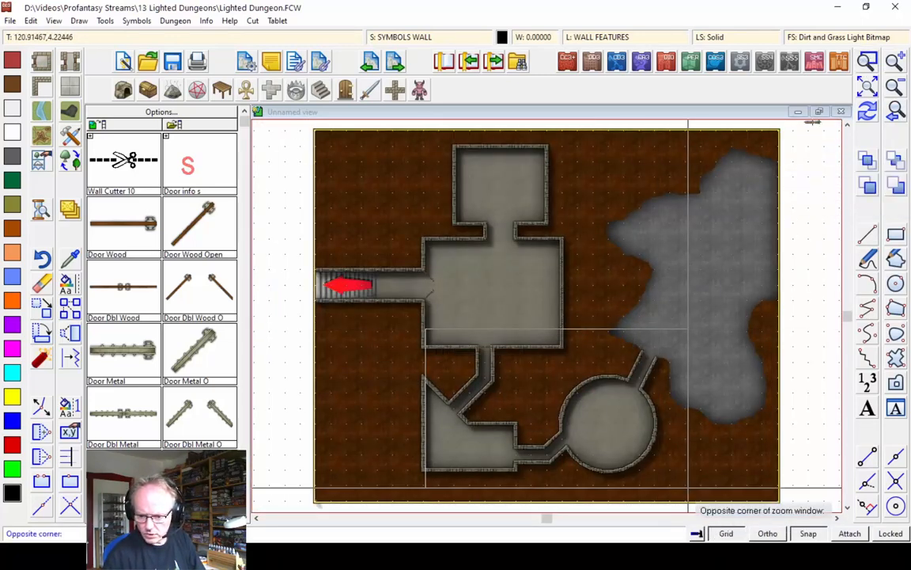
{"action": "left_click", "coordinate": [685, 506]}
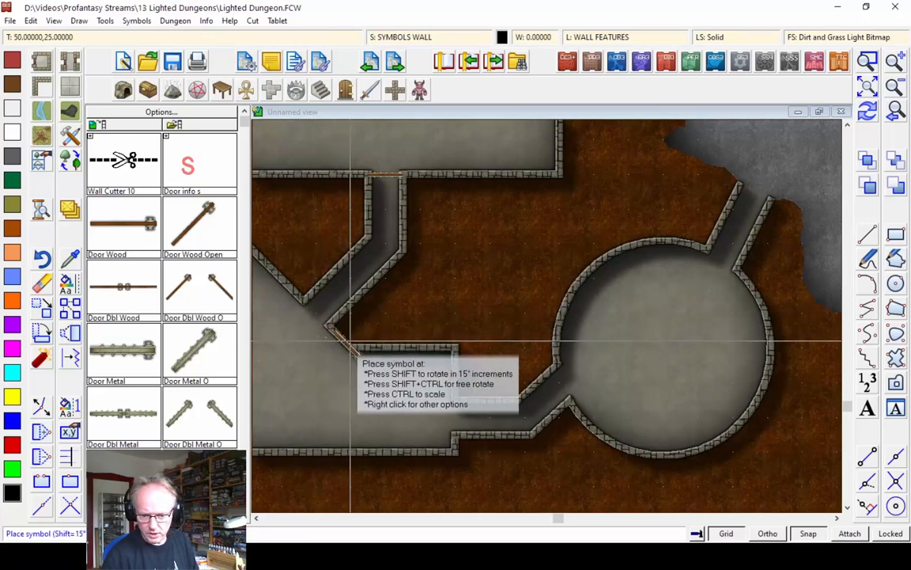
{"action": "key", "text": "shift"}
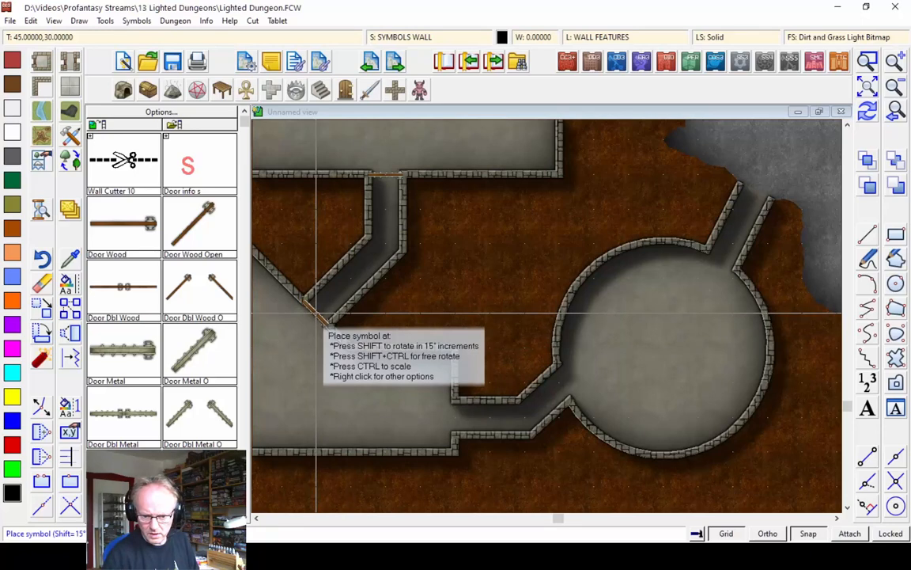
{"action": "left_click", "coordinate": [317, 314]}
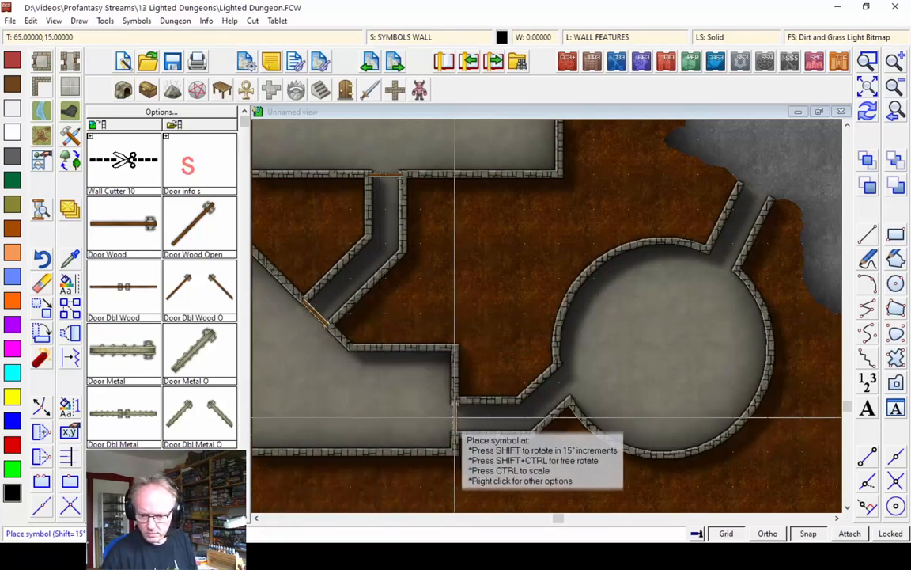
{"action": "left_click", "coordinate": [455, 418]}
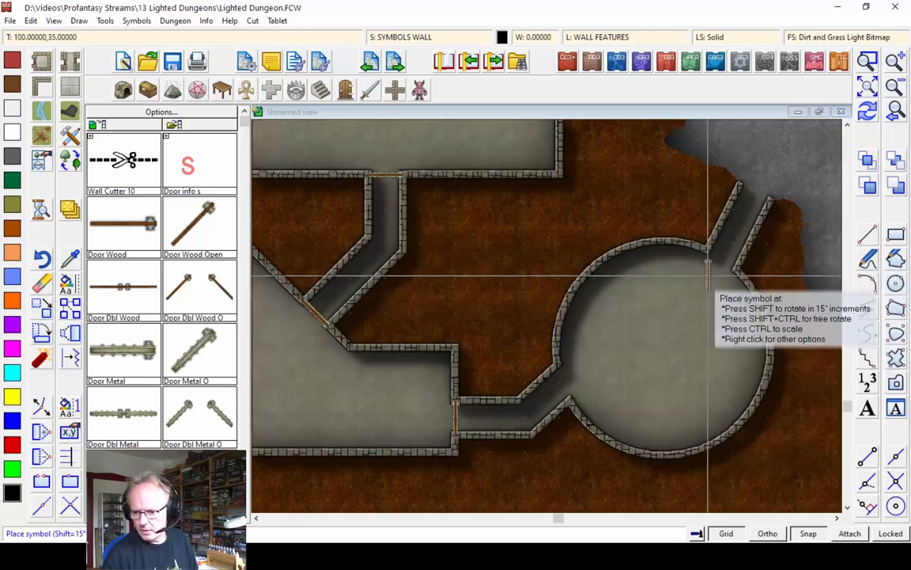
{"action": "left_click", "coordinate": [895, 113]}
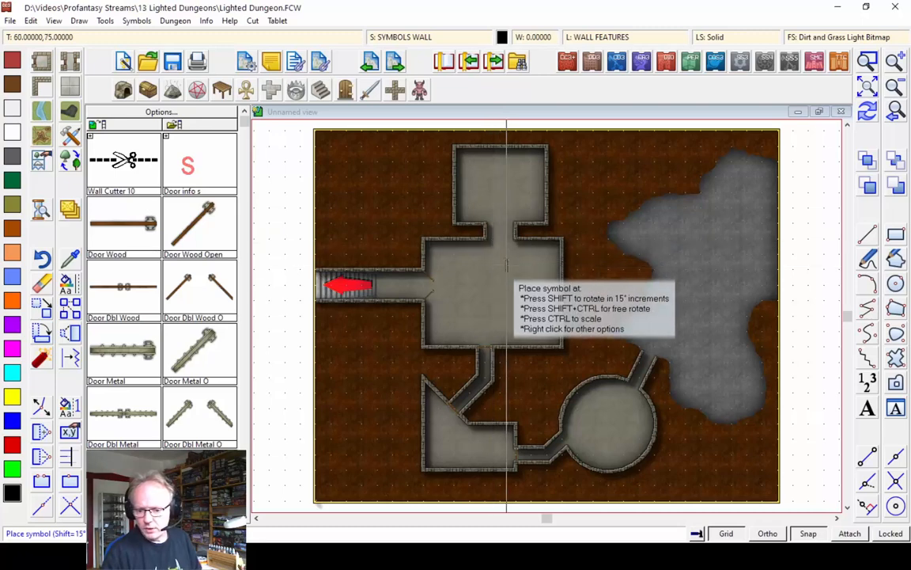
{"action": "key", "text": "Escape"}
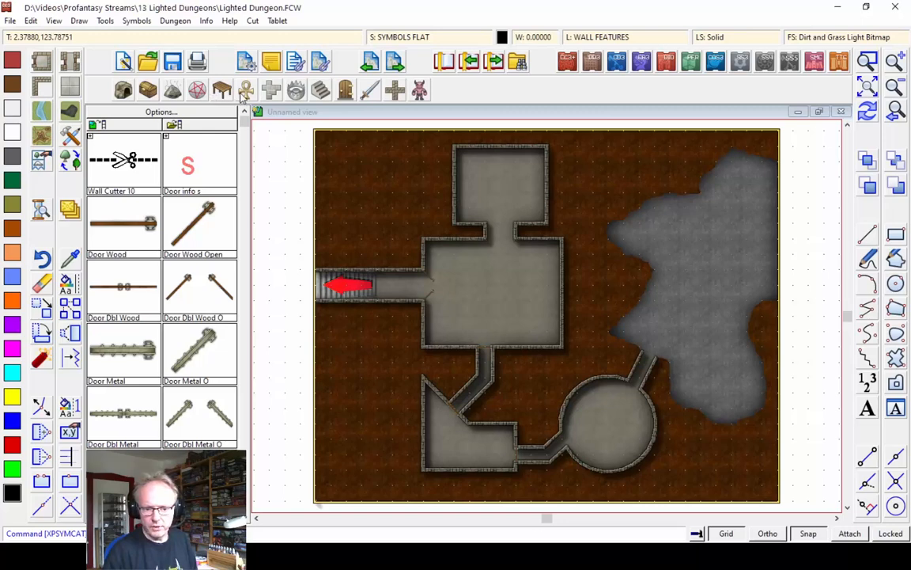
Step: Place an Altar Summon g n symbol from the DD3 Color Temples and Statues catalog near the main room's east wall, its steps facing west
{"action": "left_click", "coordinate": [875, 64]}
{"action": "left_click", "coordinate": [383, 216]}
{"action": "left_click", "coordinate": [592, 384]}
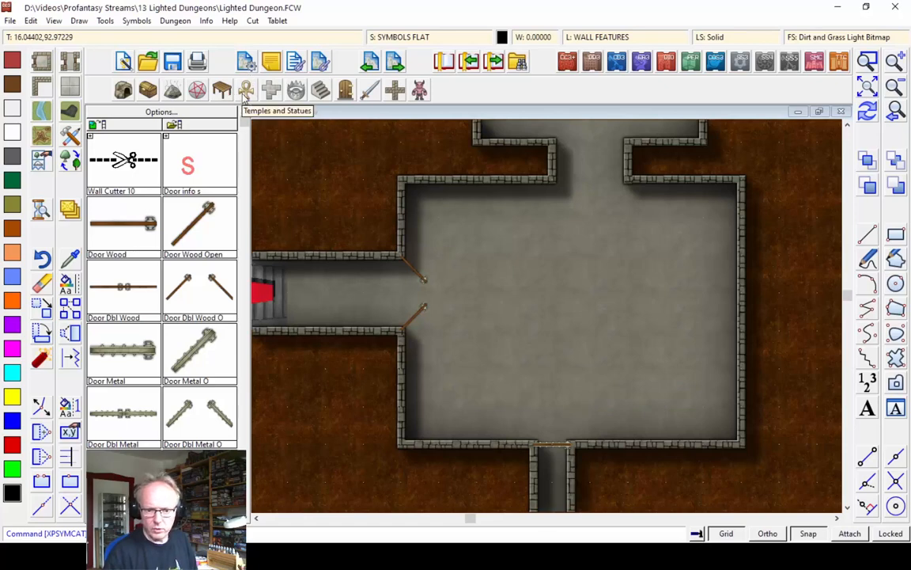
{"action": "left_click", "coordinate": [245, 90]}
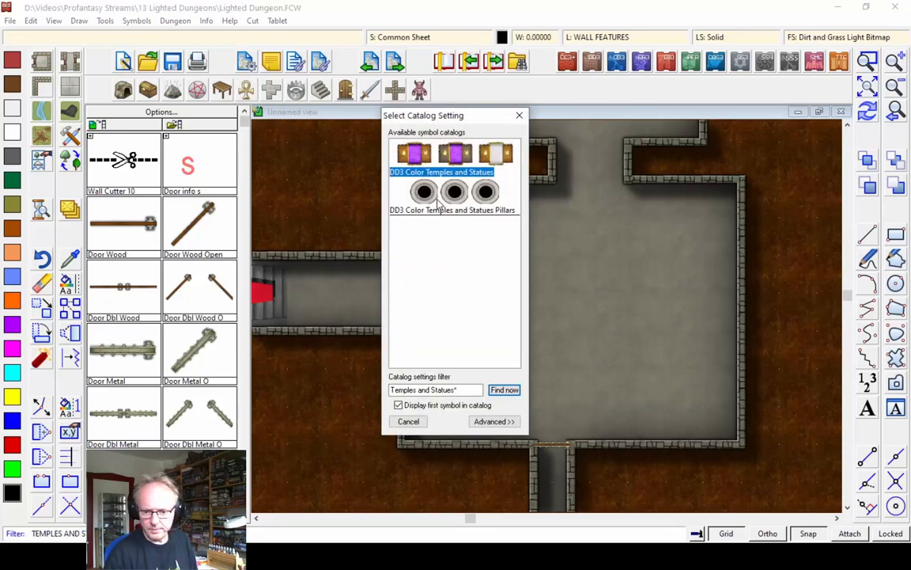
{"action": "double_click", "coordinate": [457, 157]}
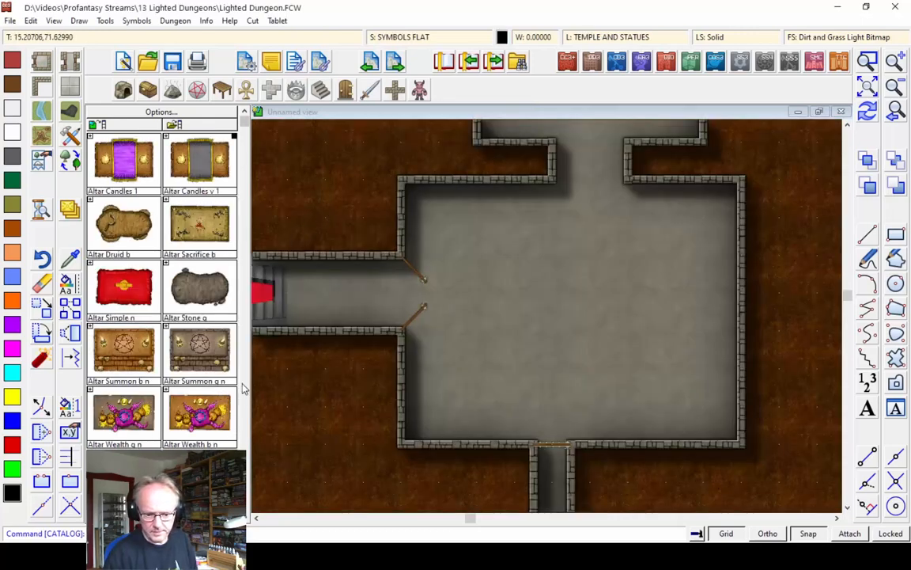
{"action": "left_click", "coordinate": [200, 358]}
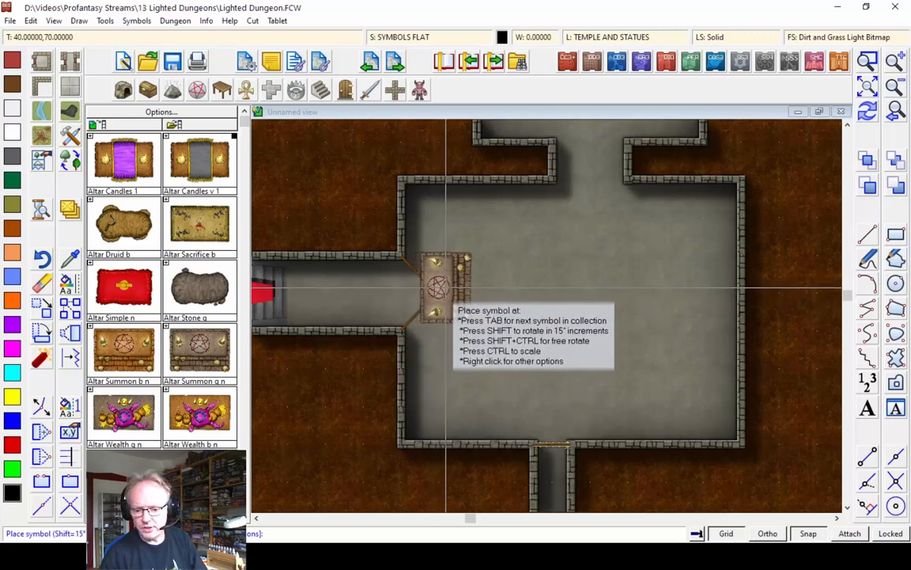
{"action": "key", "text": "Tab"}
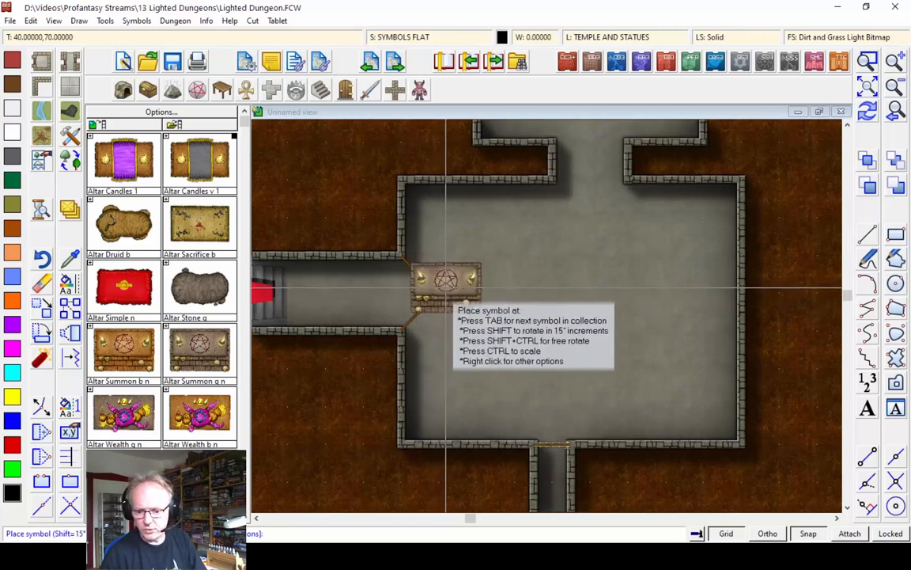
{"action": "key", "text": "Tab"}
{"action": "key", "text": "Tab"}
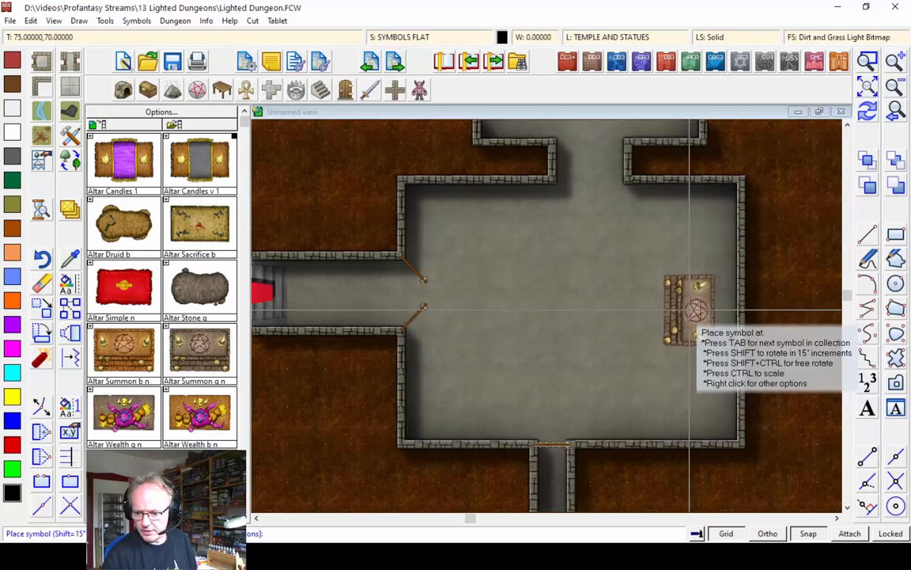
{"action": "left_click", "coordinate": [689, 307]}
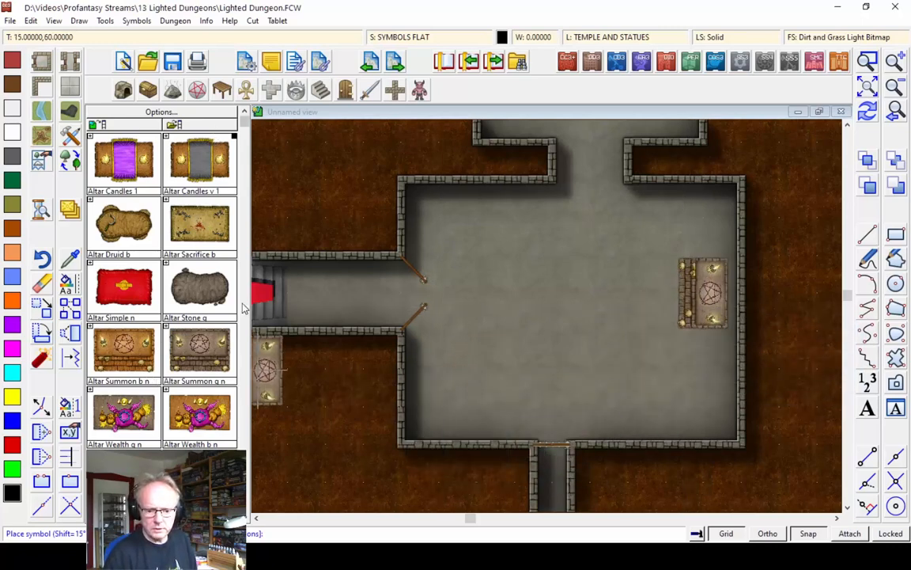
Step: Move the altar in the main room to the SYMBOLS sheet, making that the active sheet
{"action": "scroll", "coordinate": [245, 309], "scroll_direction": "down", "scroll_amount": 5}
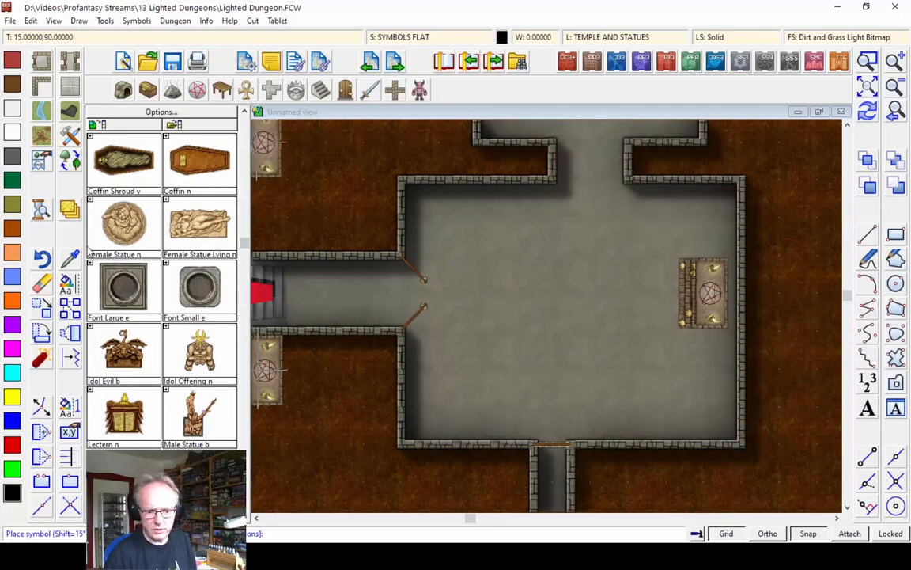
{"action": "right_click", "coordinate": [67, 192]}
{"action": "left_click", "coordinate": [119, 294]}
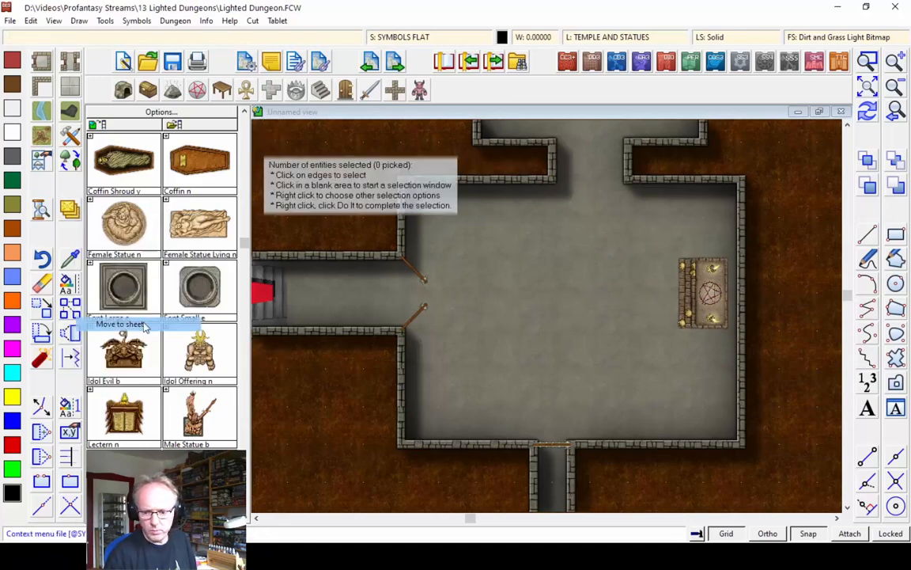
{"action": "left_click", "coordinate": [691, 257]}
{"action": "right_click", "coordinate": [575, 259]}
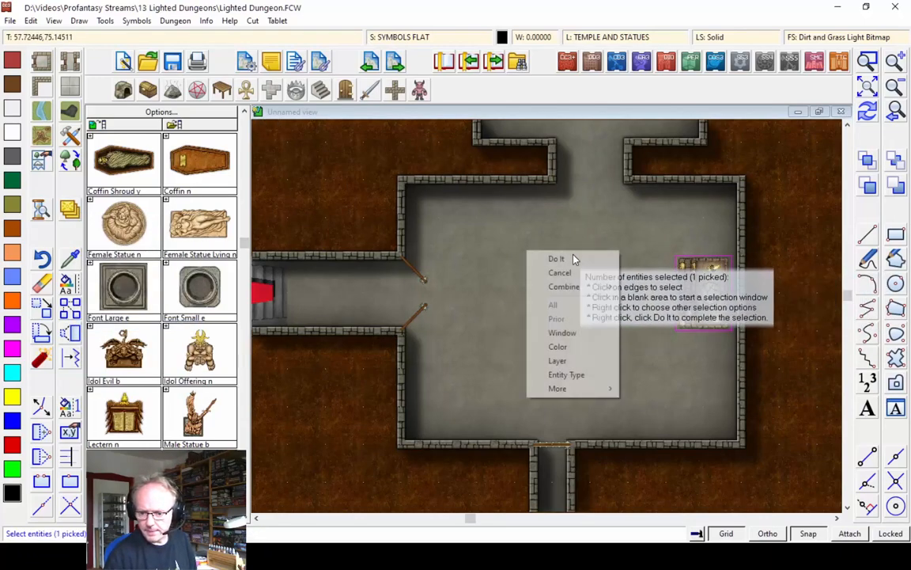
{"action": "left_click", "coordinate": [571, 260]}
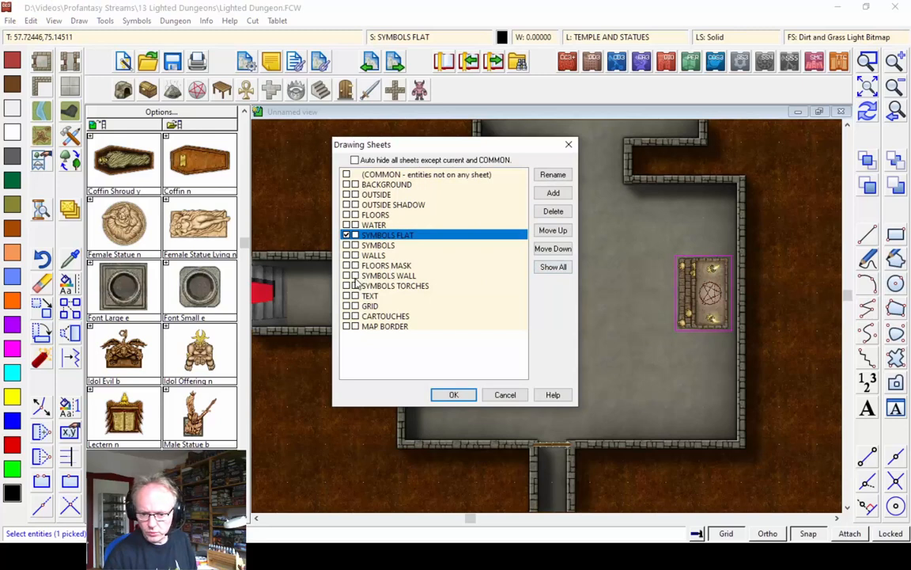
{"action": "left_click", "coordinate": [347, 246]}
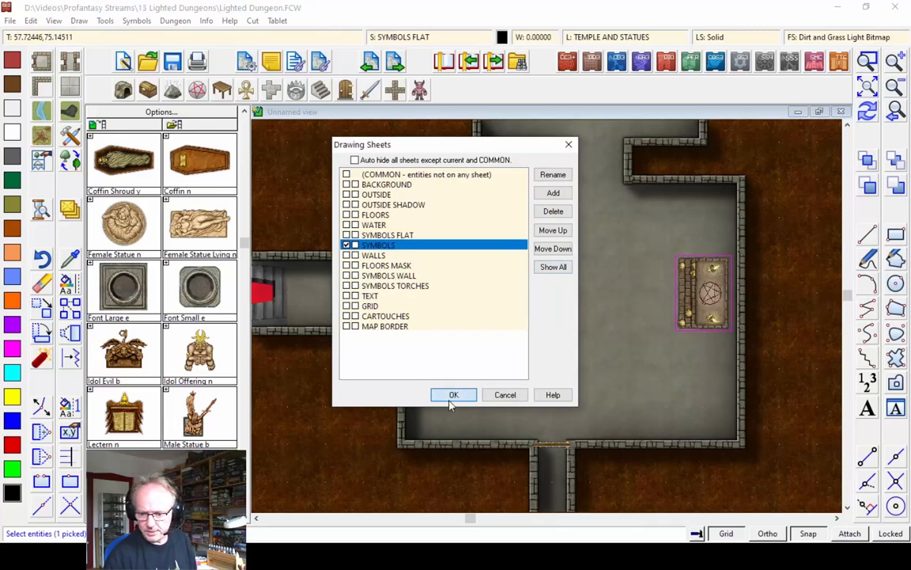
{"action": "left_click", "coordinate": [453, 395]}
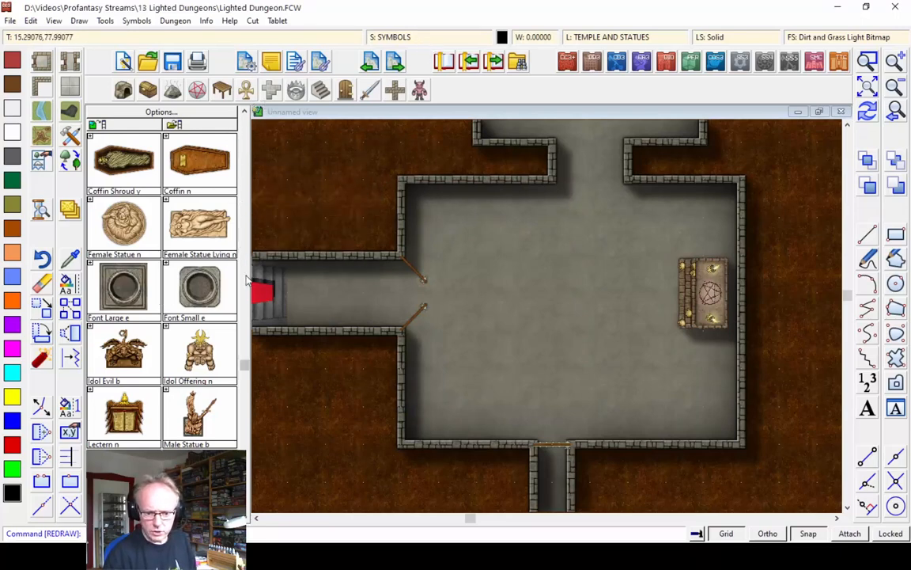
Step: Place a row of four evenly spaced Pillar Ornate B symbols along the main room's south wall
{"action": "scroll", "coordinate": [247, 280], "scroll_direction": "down", "scroll_amount": 5}
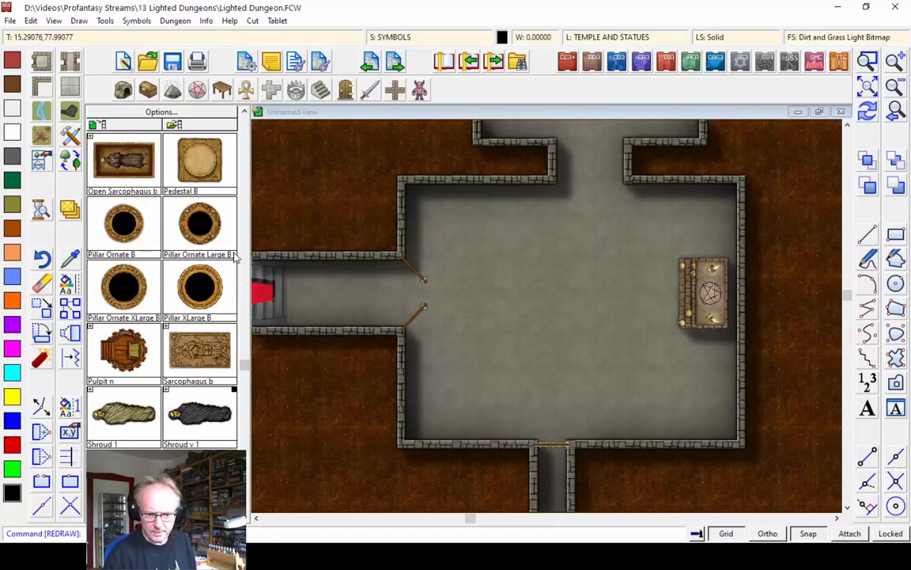
{"action": "scroll", "coordinate": [246, 382], "scroll_direction": "down", "scroll_amount": 5}
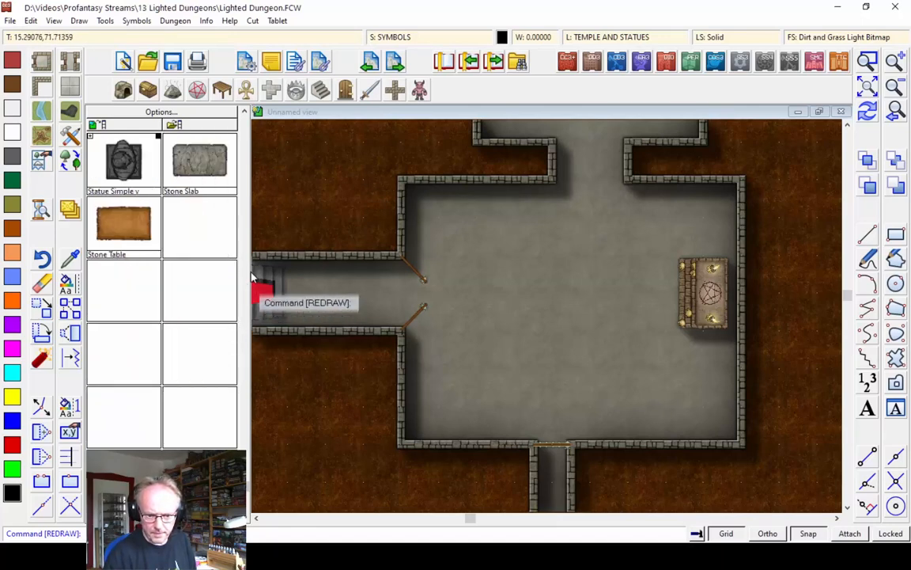
{"action": "scroll", "coordinate": [245, 219], "scroll_direction": "up", "scroll_amount": 7}
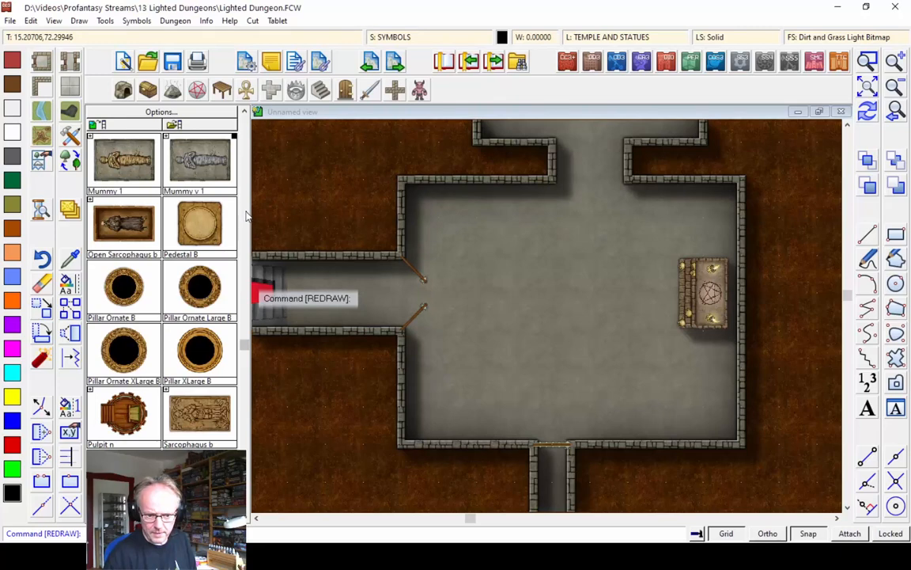
{"action": "scroll", "coordinate": [245, 229], "scroll_direction": "up", "scroll_amount": 5}
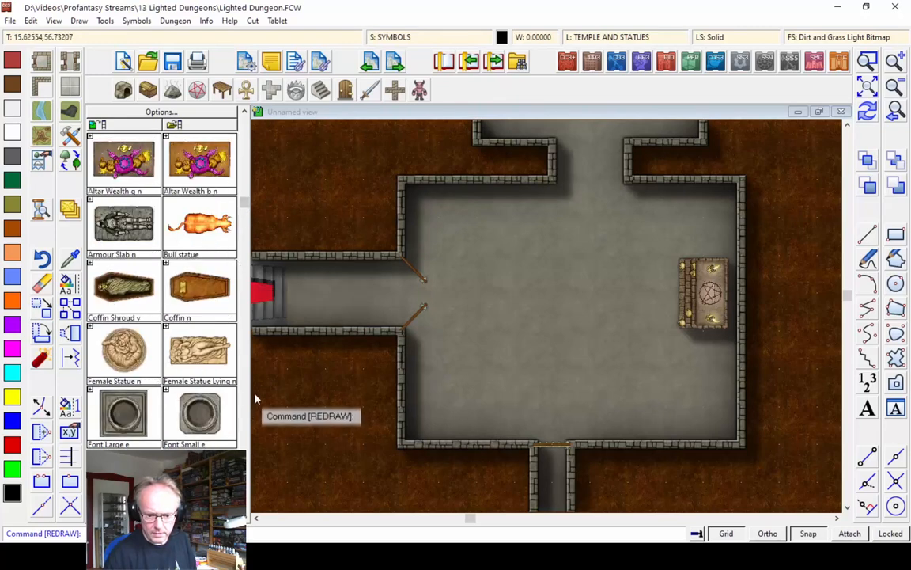
{"action": "scroll", "coordinate": [246, 398], "scroll_direction": "down", "scroll_amount": 3}
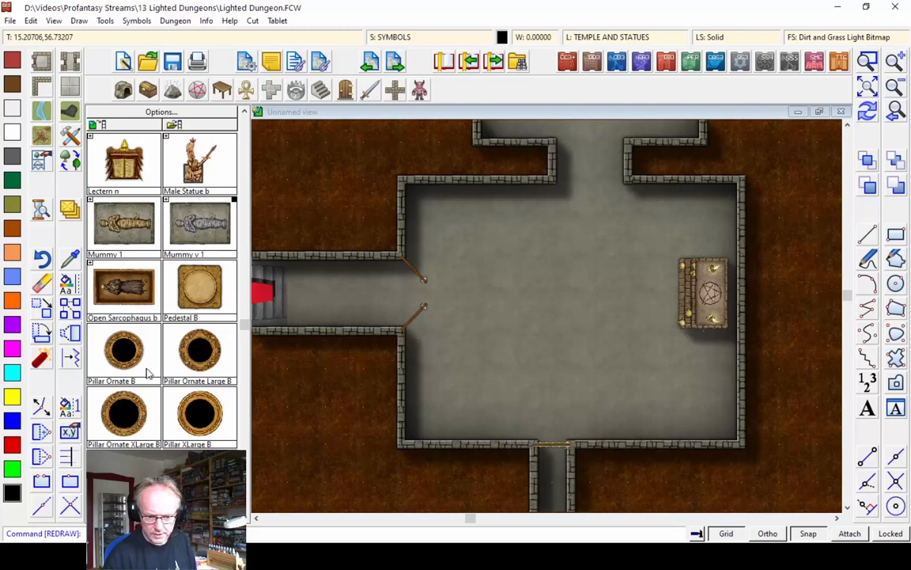
{"action": "left_click", "coordinate": [204, 368]}
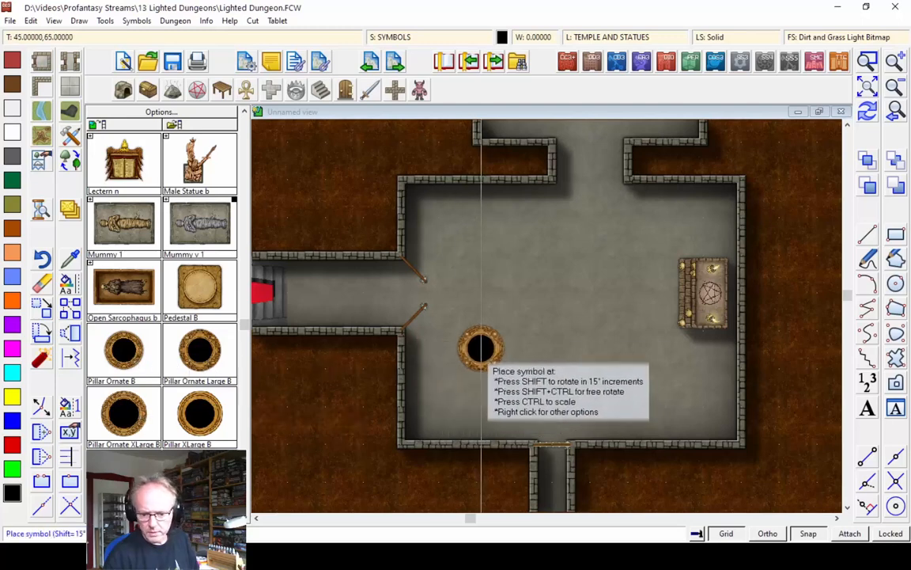
{"action": "left_click", "coordinate": [124, 344]}
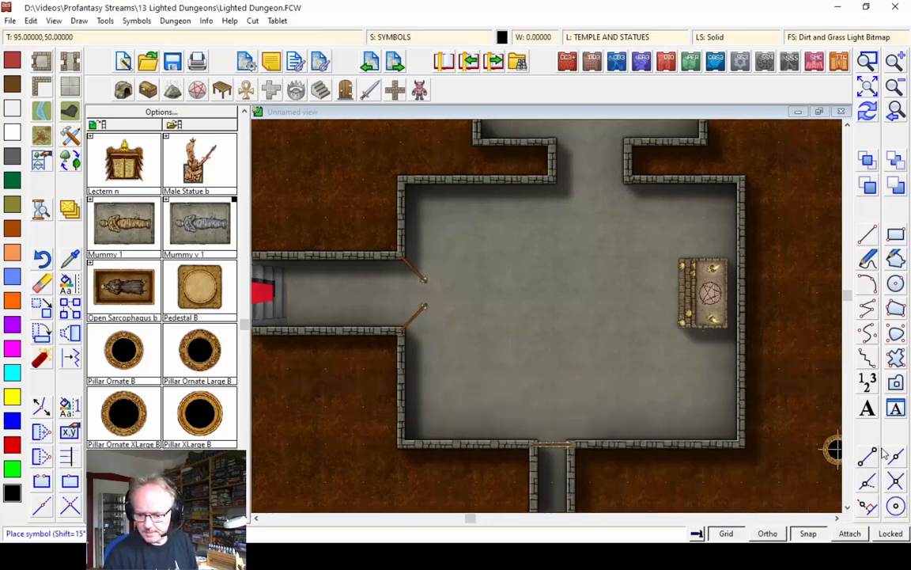
{"action": "left_click", "coordinate": [438, 406]}
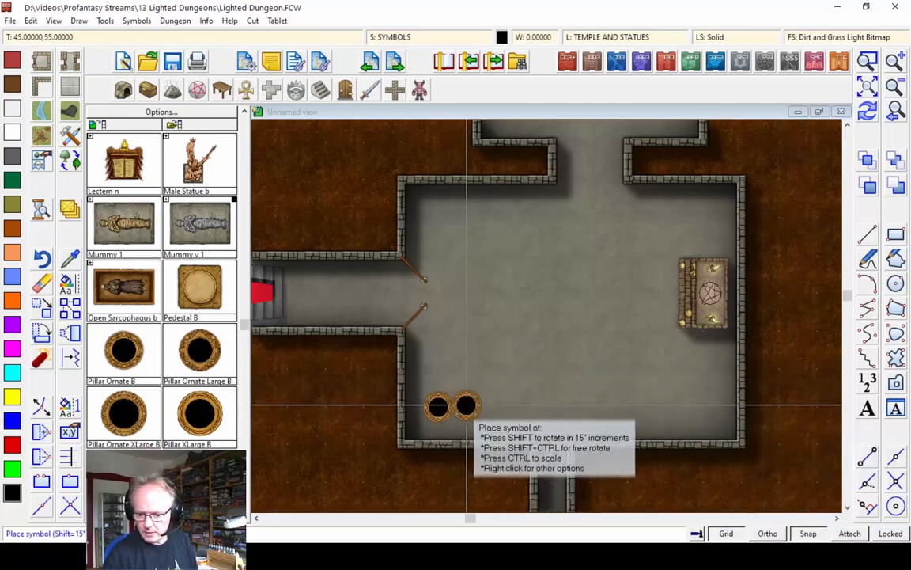
{"action": "left_click", "coordinate": [515, 407]}
{"action": "left_click", "coordinate": [590, 407]}
{"action": "left_click", "coordinate": [665, 407]}
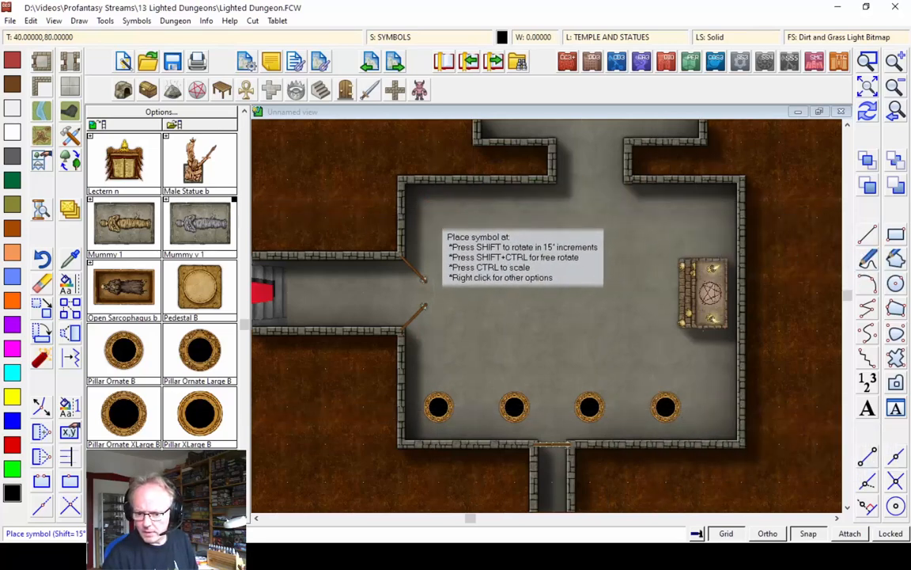
Step: Place three matching pillars along the north wall, opposite the first, second and fourth southern pillars, leaving the northern passage clear, and redraw the map
{"action": "left_click", "coordinate": [439, 218]}
{"action": "left_click", "coordinate": [514, 218]}
{"action": "left_click", "coordinate": [665, 217]}
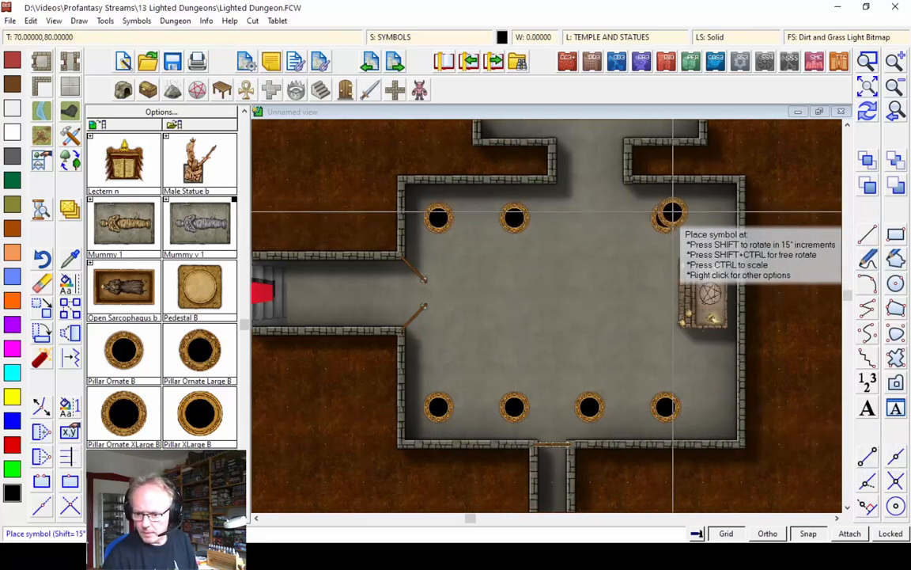
{"action": "right_click", "coordinate": [516, 322]}
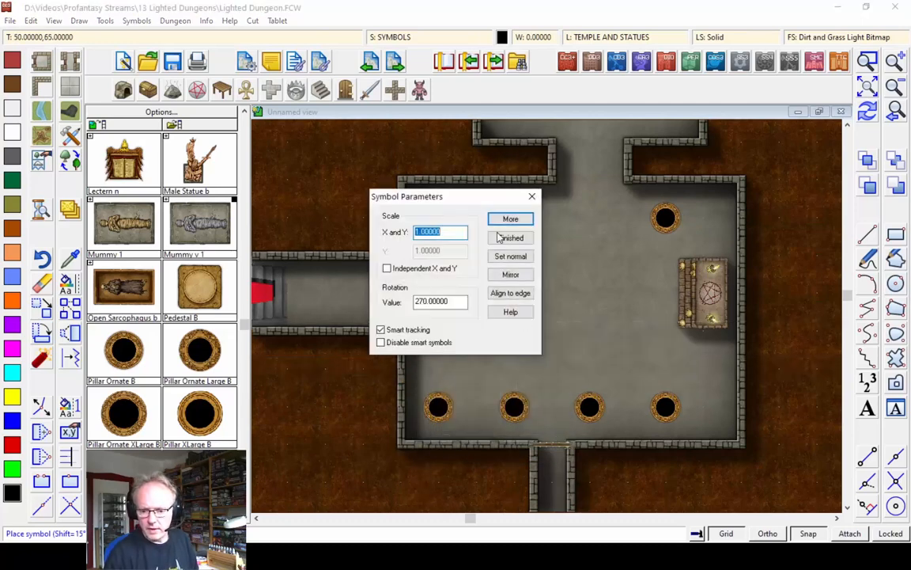
{"action": "left_click", "coordinate": [498, 241]}
{"action": "left_click", "coordinate": [868, 113]}
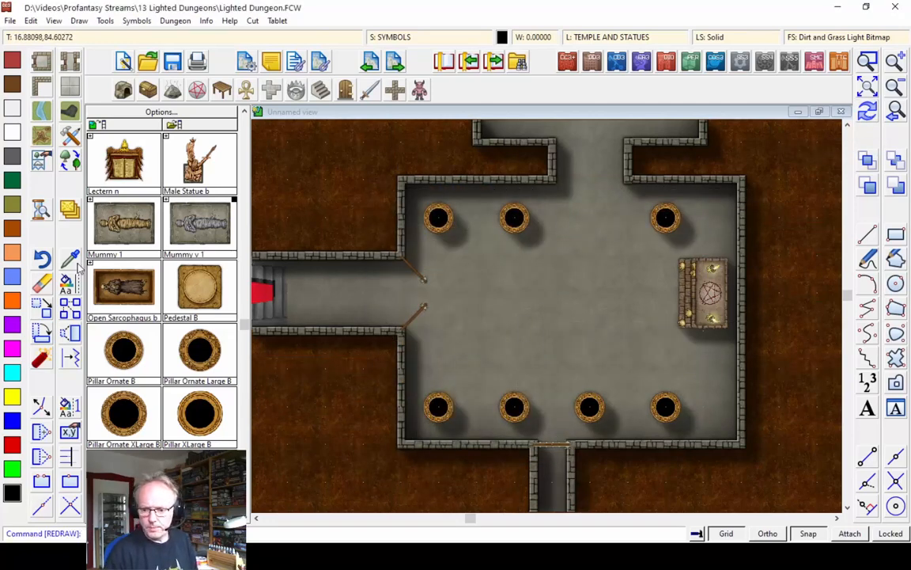
Step: Place a Lava Pit sq g symbol from the DD3 Color Elemental and Magic catalog at 60,105 in the north room, on the SYMBOLS FLAT sheet
{"action": "left_click", "coordinate": [896, 113]}
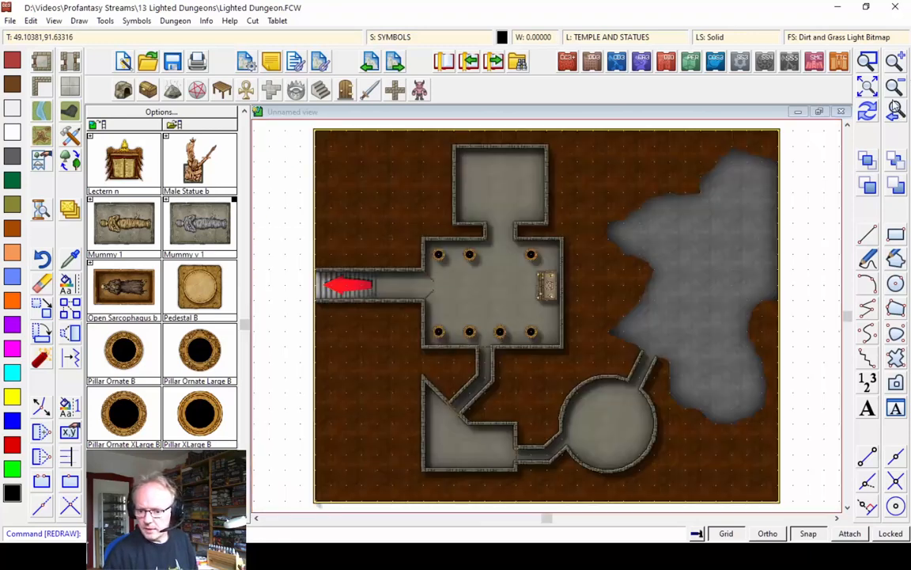
{"action": "left_click", "coordinate": [870, 67]}
{"action": "left_click", "coordinate": [430, 138]}
{"action": "left_click", "coordinate": [567, 256]}
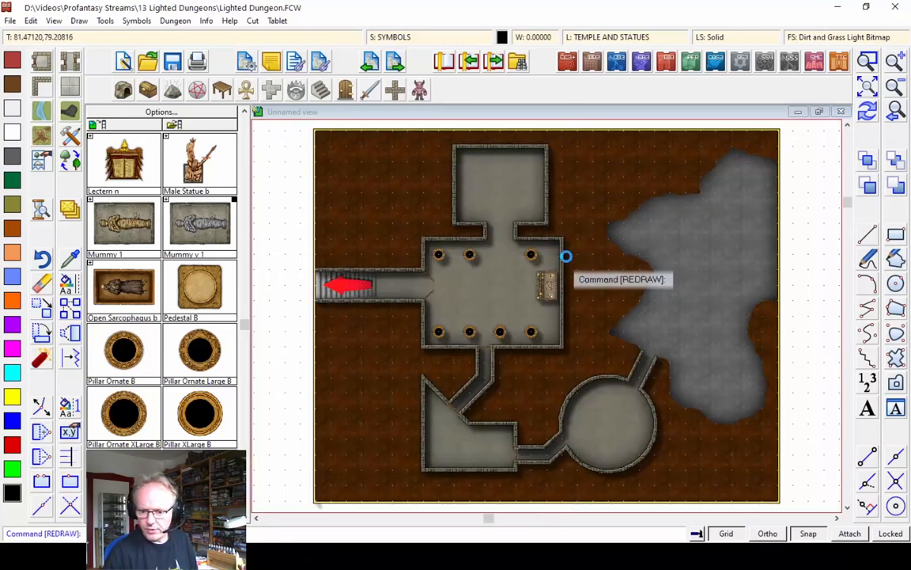
{"action": "left_click", "coordinate": [197, 90]}
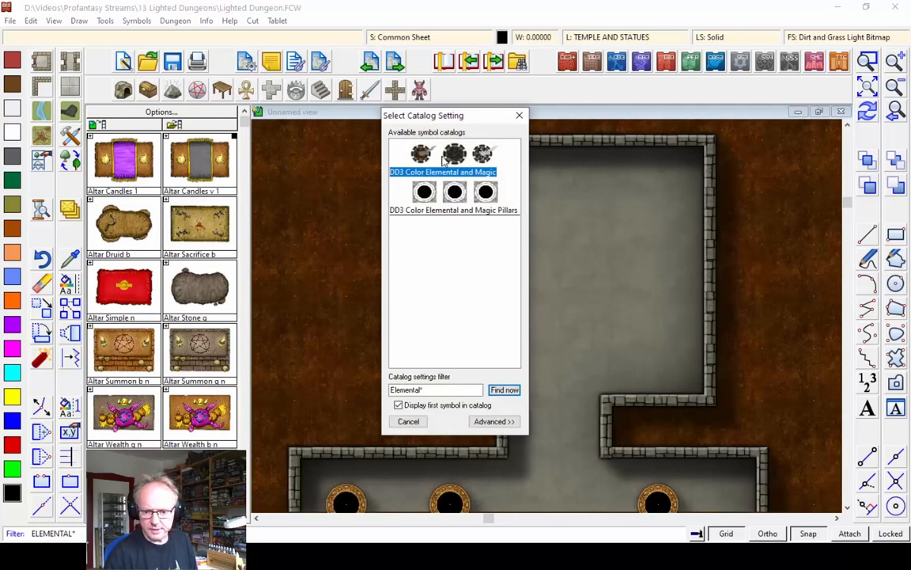
{"action": "double_click", "coordinate": [445, 160]}
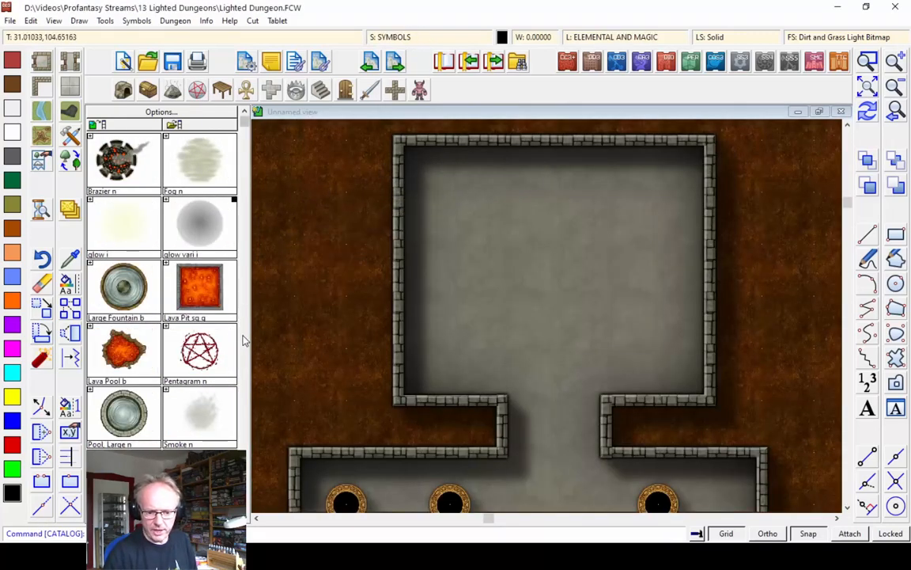
{"action": "left_click", "coordinate": [196, 291]}
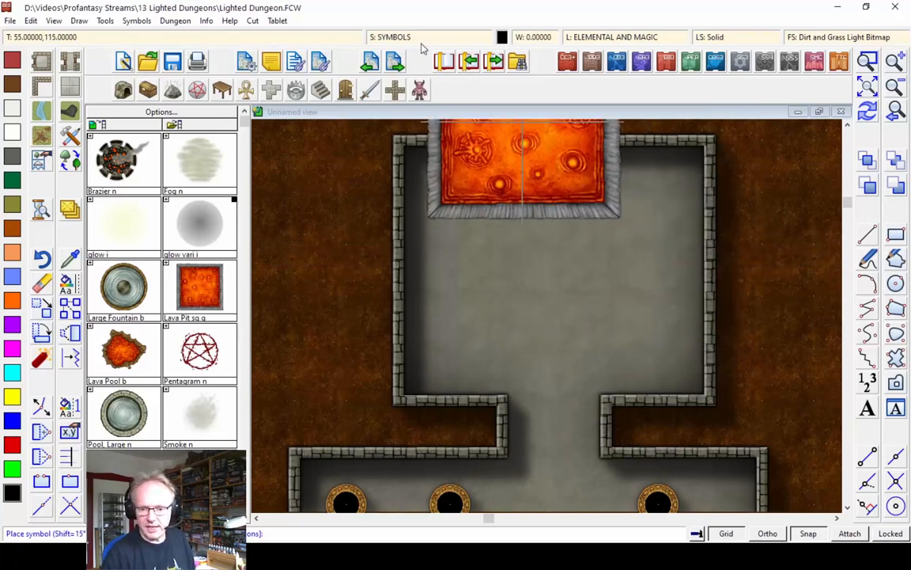
{"action": "right_click", "coordinate": [389, 40]}
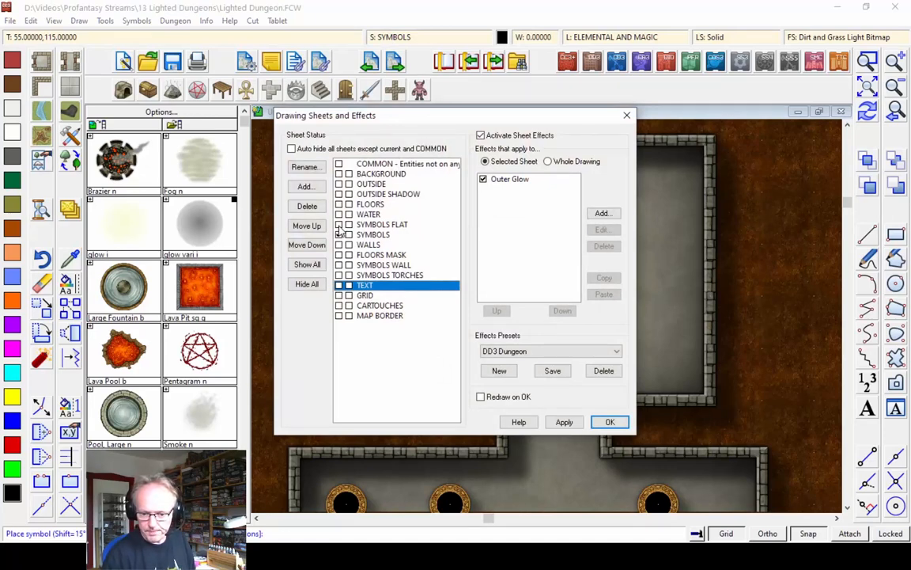
{"action": "left_click", "coordinate": [339, 224]}
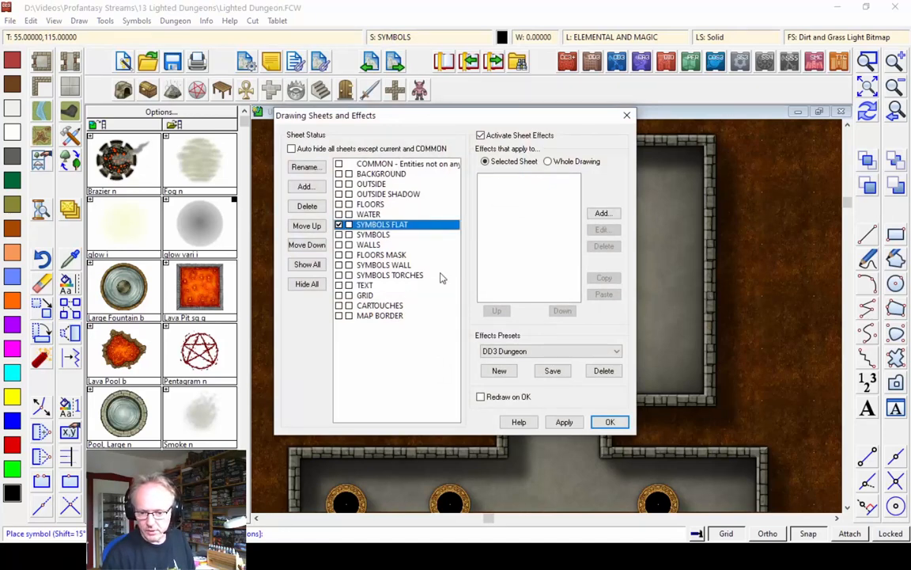
{"action": "left_click", "coordinate": [609, 422]}
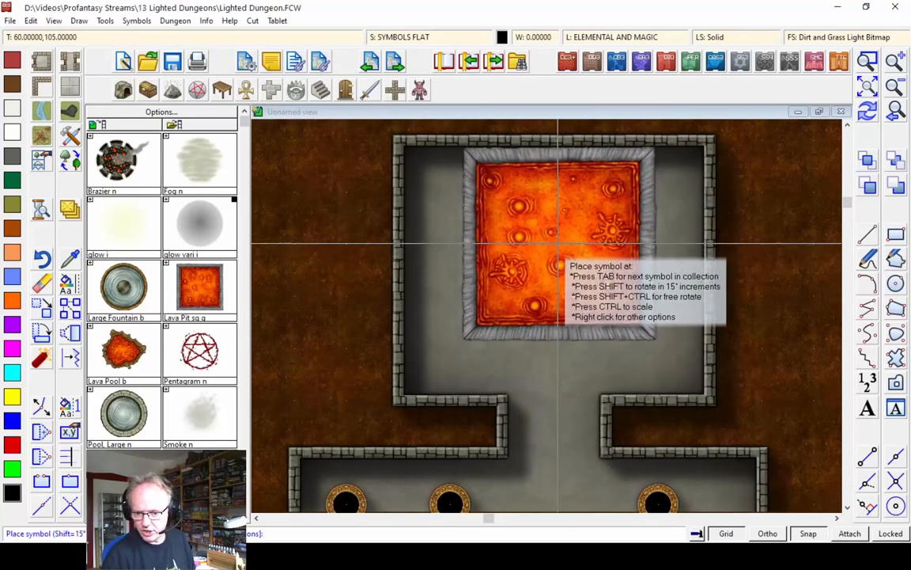
{"action": "left_click", "coordinate": [559, 244]}
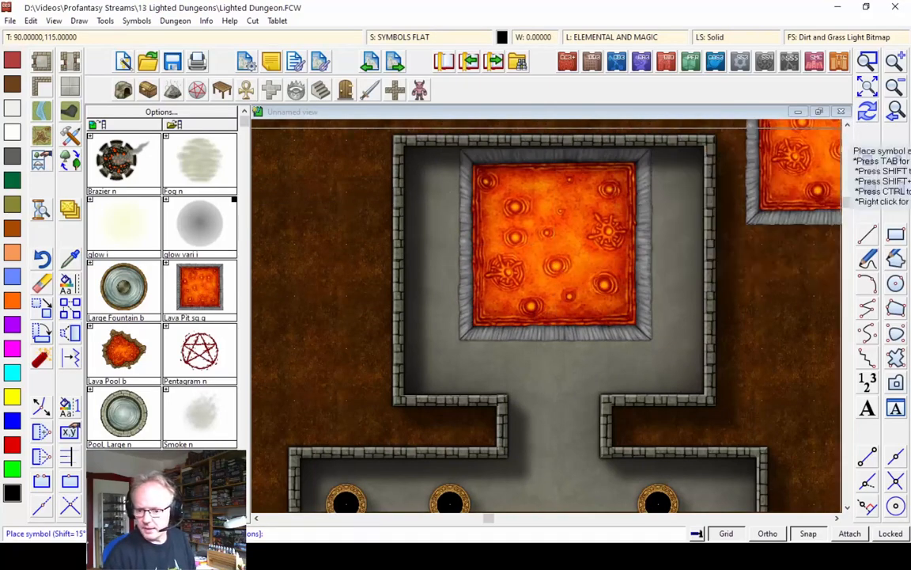
{"action": "left_click", "coordinate": [896, 112]}
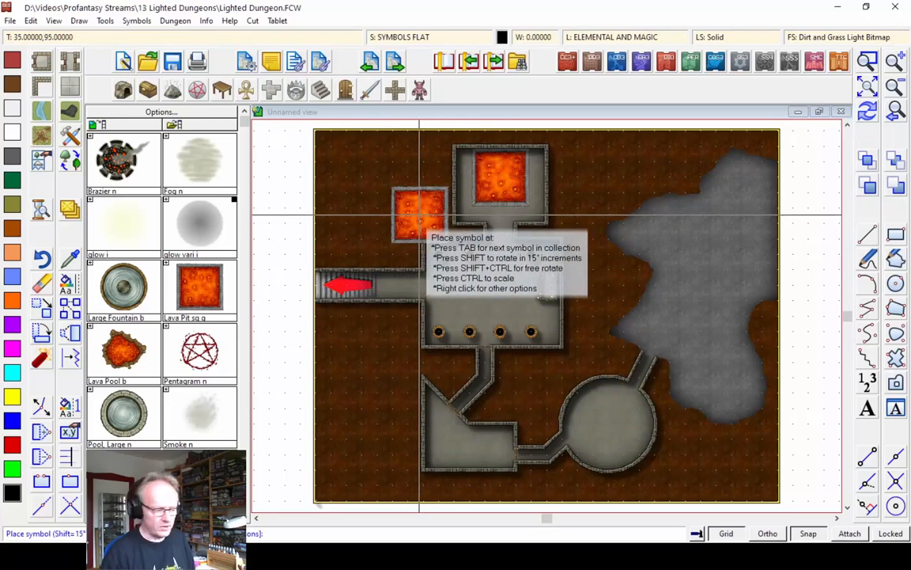
Step: End the Lava Pit symbol placement without adding another pit
{"action": "right_click", "coordinate": [407, 184]}
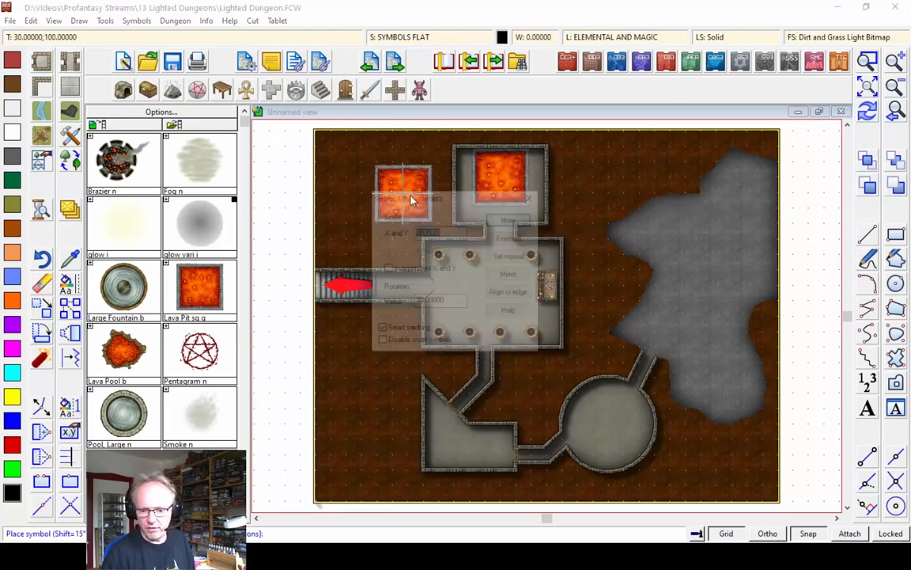
{"action": "left_click", "coordinate": [511, 239]}
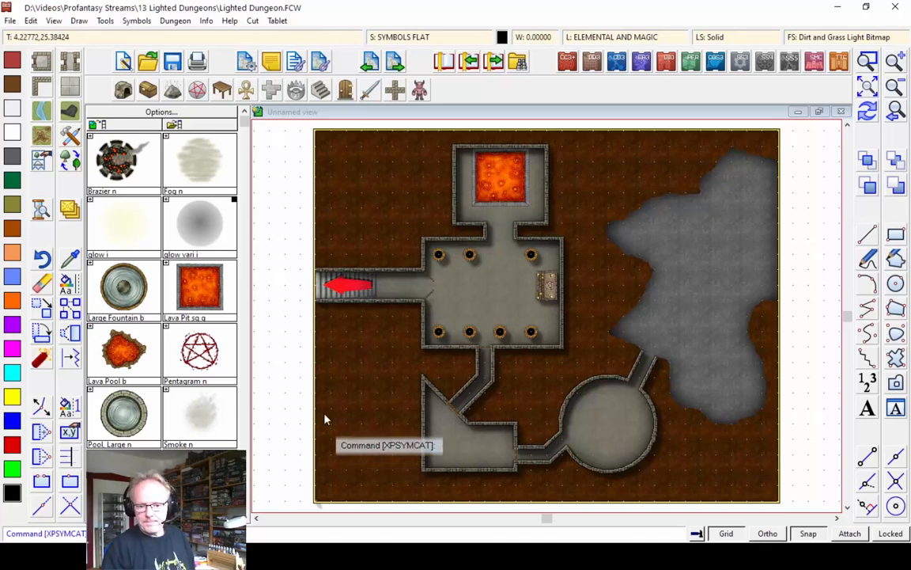
{"action": "left_click", "coordinate": [173, 21]}
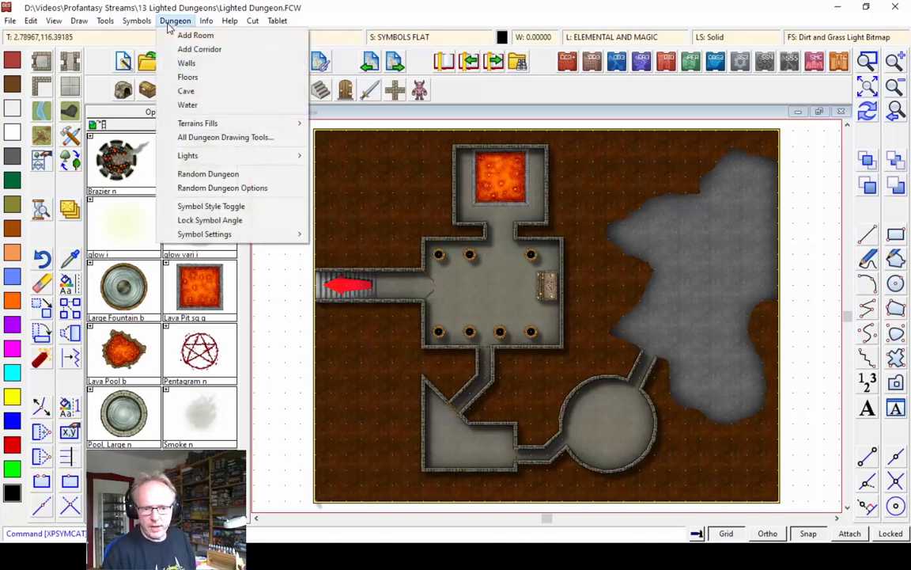
{"action": "mouse_move", "coordinate": [207, 157]}
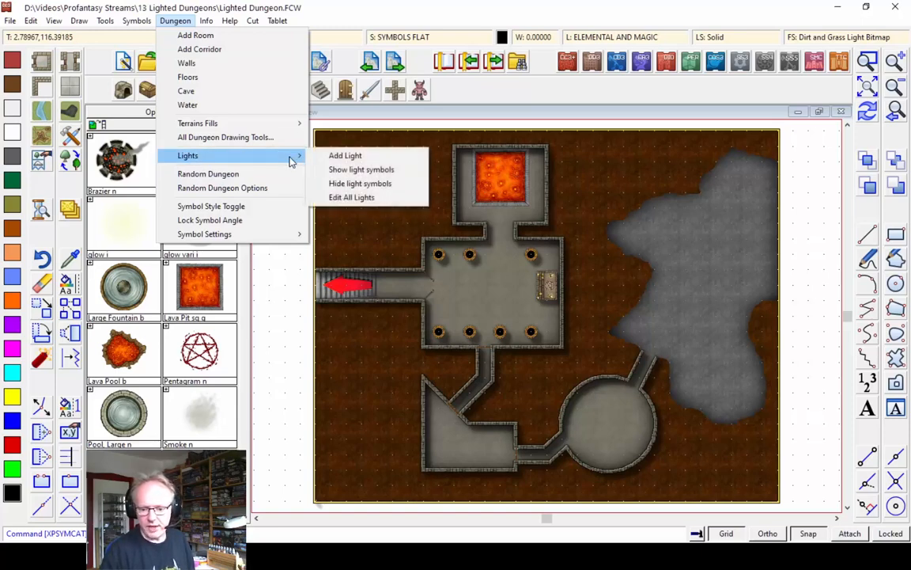
{"action": "left_click", "coordinate": [332, 21]}
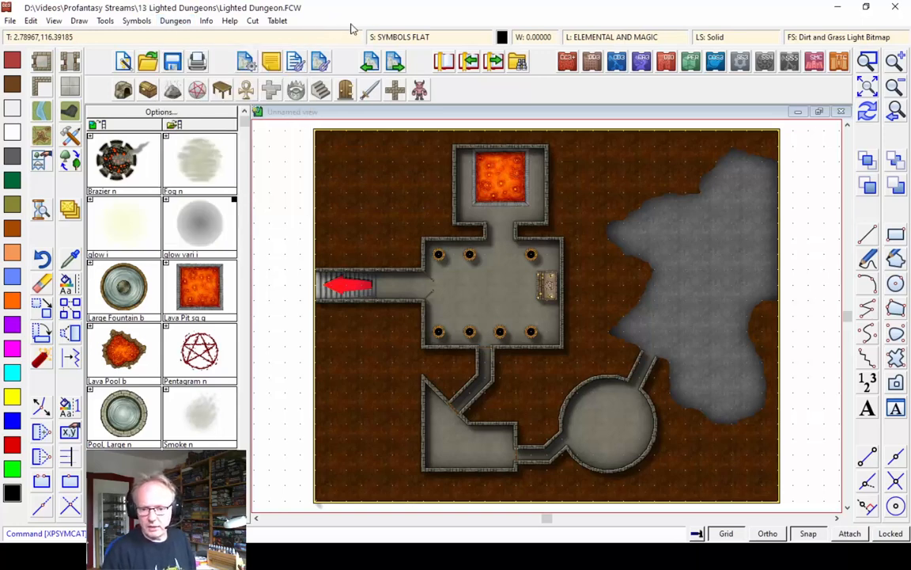
Step: Add a new drawing sheet named LIGHTS after the TEXT sheet
{"action": "left_click", "coordinate": [398, 40]}
{"action": "left_click", "coordinate": [365, 285]}
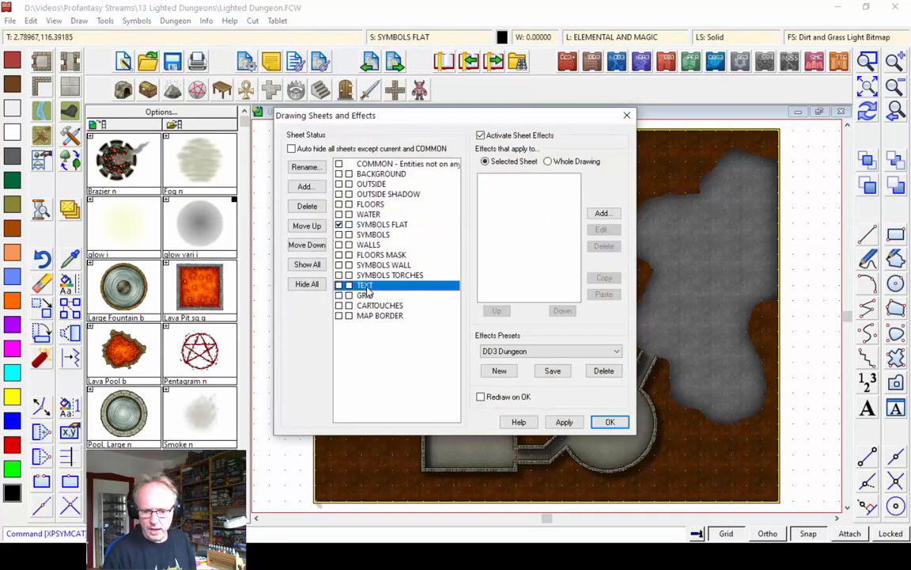
{"action": "left_click", "coordinate": [305, 185]}
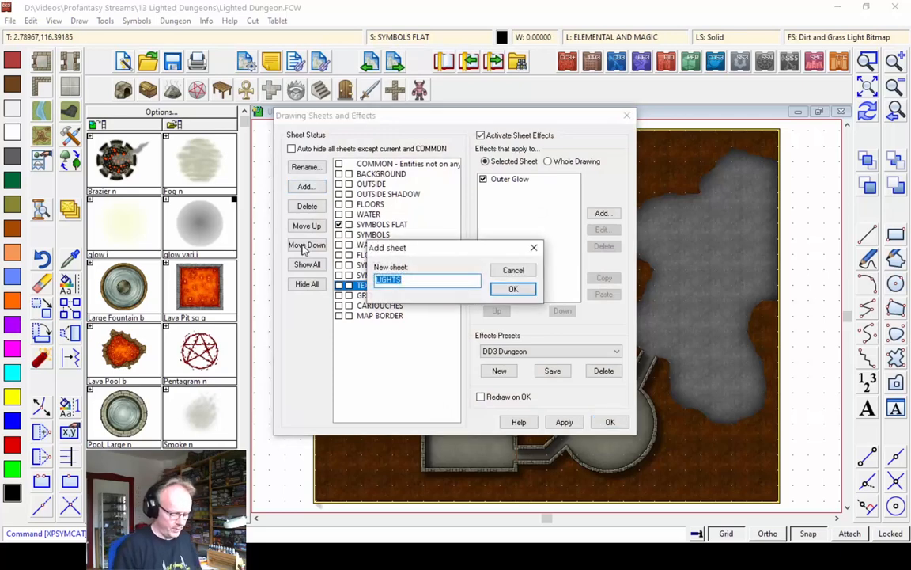
{"action": "type", "text": "Li"}
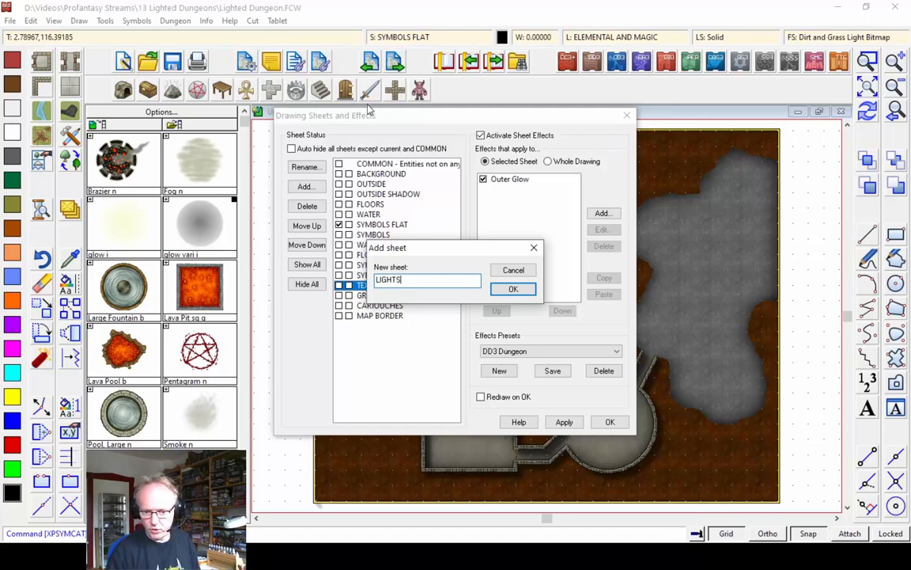
{"action": "left_click", "coordinate": [507, 289]}
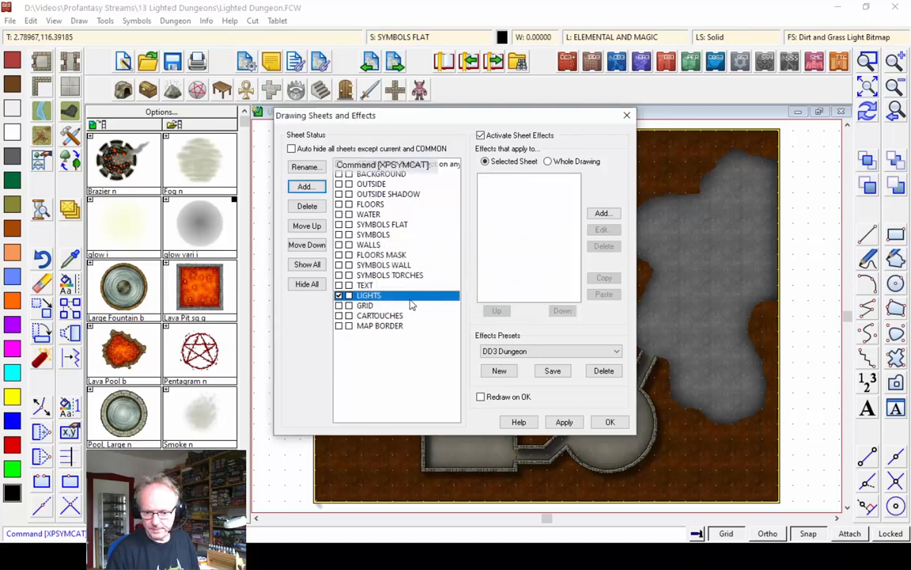
Step: Move the LIGHTS sheet up so it sits between SYMBOLS TORCHES and TEXT, keeping it as the active sheet
{"action": "left_click", "coordinate": [367, 284]}
{"action": "left_click", "coordinate": [365, 297]}
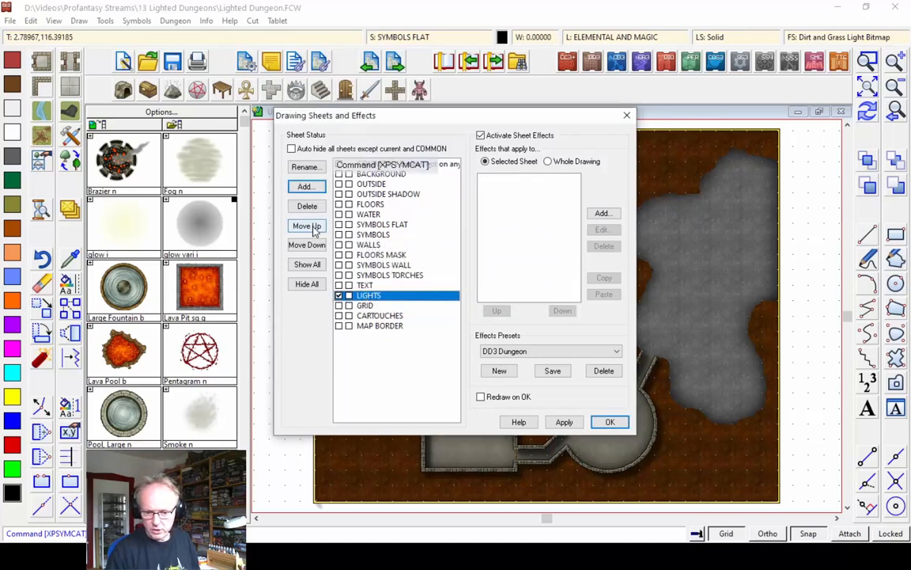
{"action": "left_click", "coordinate": [315, 229]}
{"action": "left_click", "coordinate": [315, 229]}
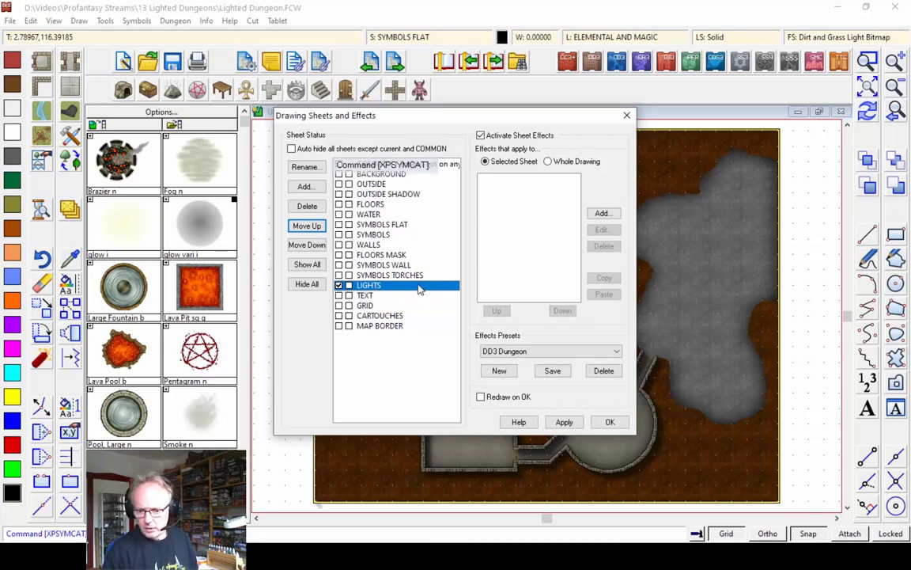
{"action": "left_click", "coordinate": [609, 422]}
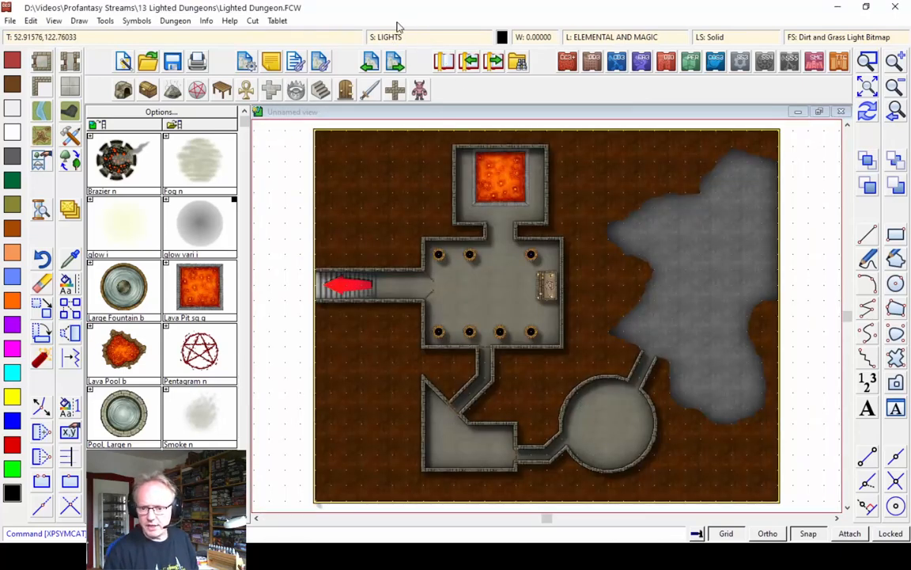
Step: Create a new layer named LIGHTS and make it the current layer
{"action": "left_click", "coordinate": [592, 37]}
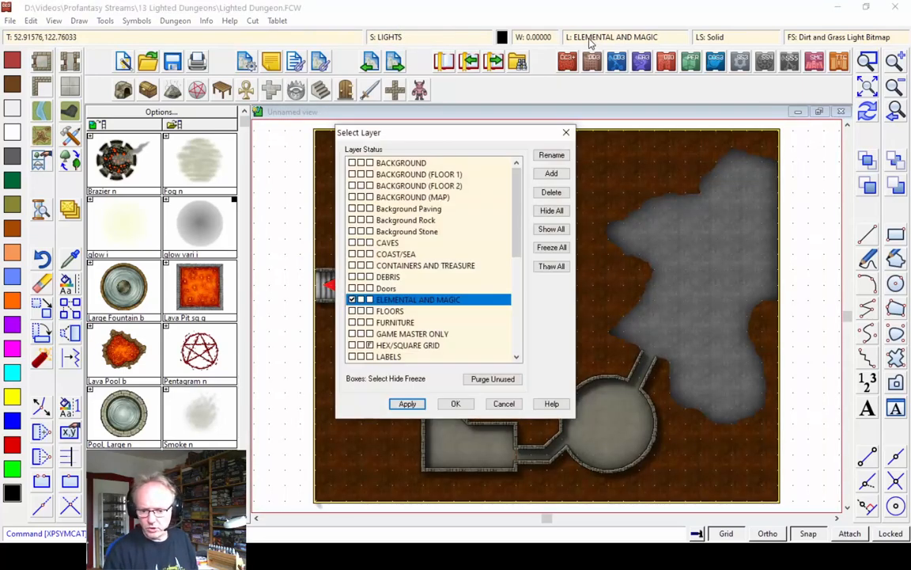
{"action": "scroll", "coordinate": [509, 246], "scroll_direction": "down", "scroll_amount": 3}
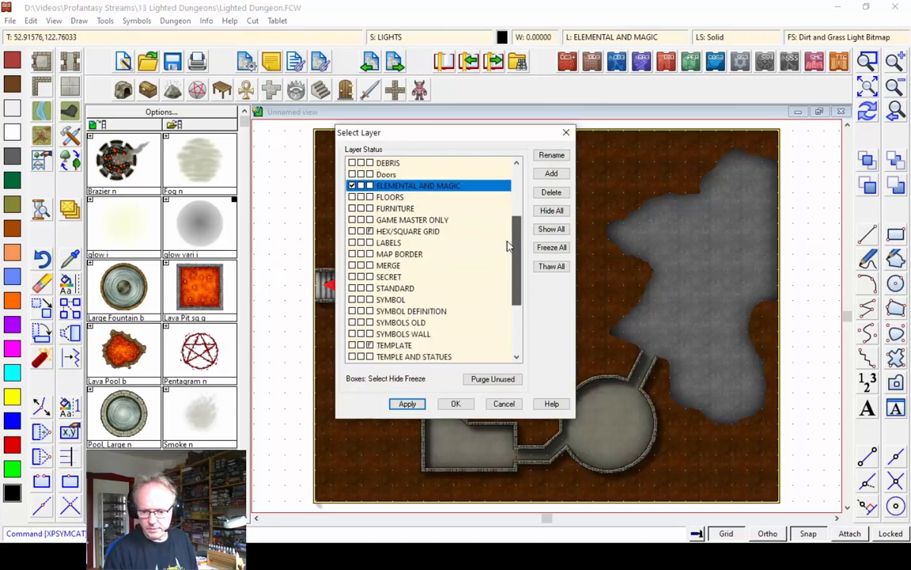
{"action": "scroll", "coordinate": [509, 246], "scroll_direction": "up", "scroll_amount": 3}
{"action": "left_click", "coordinate": [551, 173]}
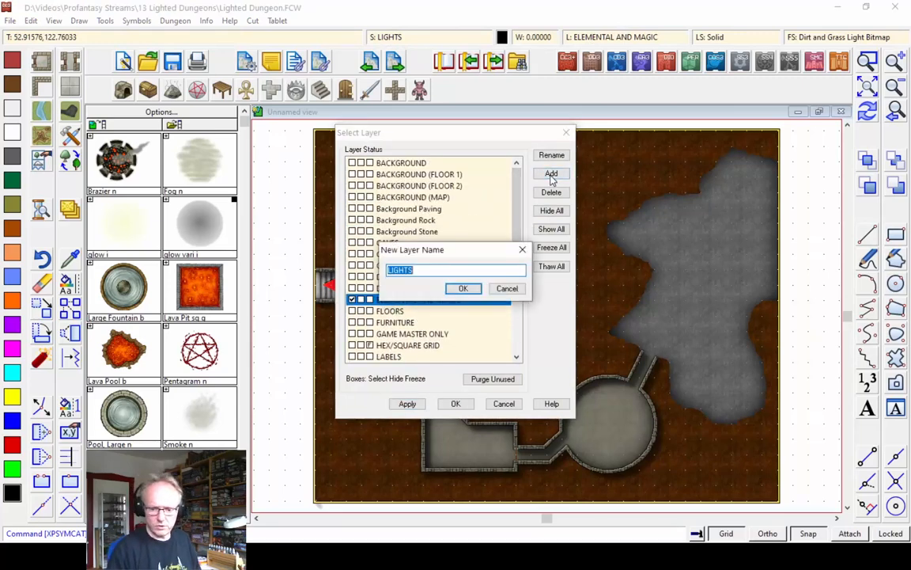
{"action": "type", "text": "L"}
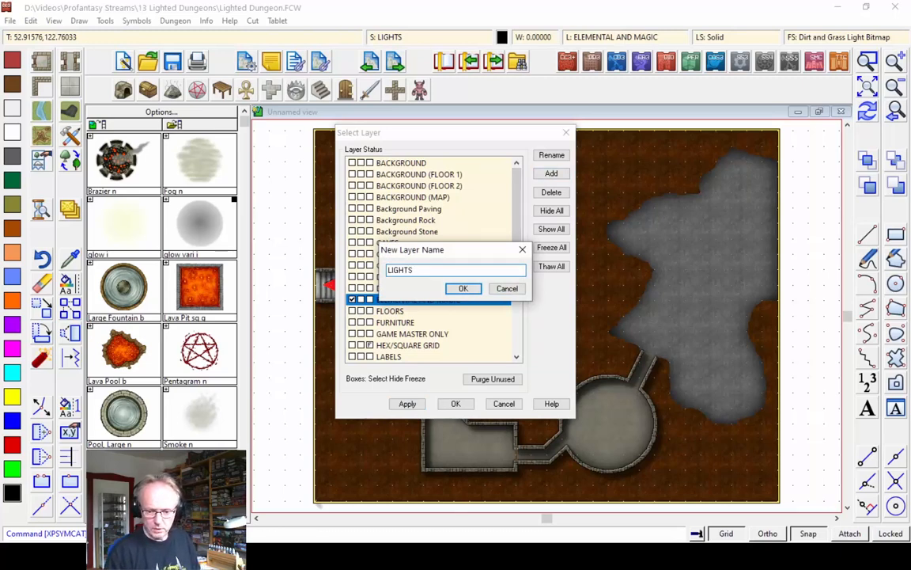
{"action": "left_click", "coordinate": [463, 290]}
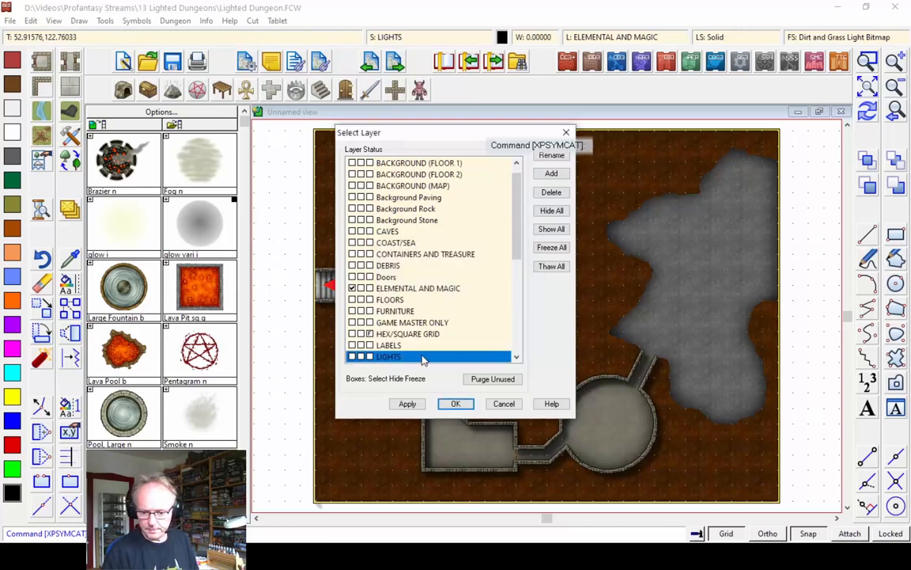
{"action": "left_click", "coordinate": [353, 357]}
{"action": "left_click", "coordinate": [457, 403]}
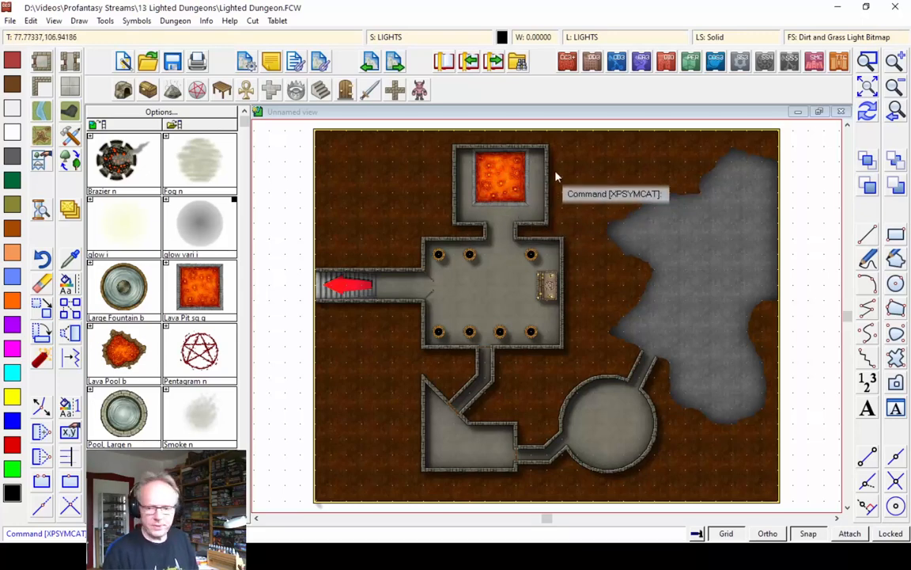
Step: Set the current drawing color to pale orange, color number 157
{"action": "left_click", "coordinate": [502, 37]}
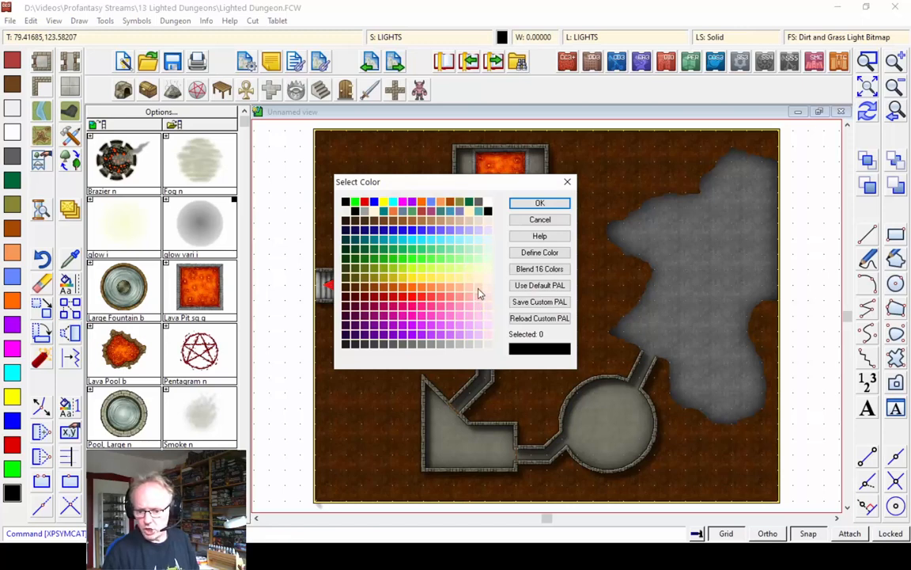
{"action": "left_click", "coordinate": [470, 293]}
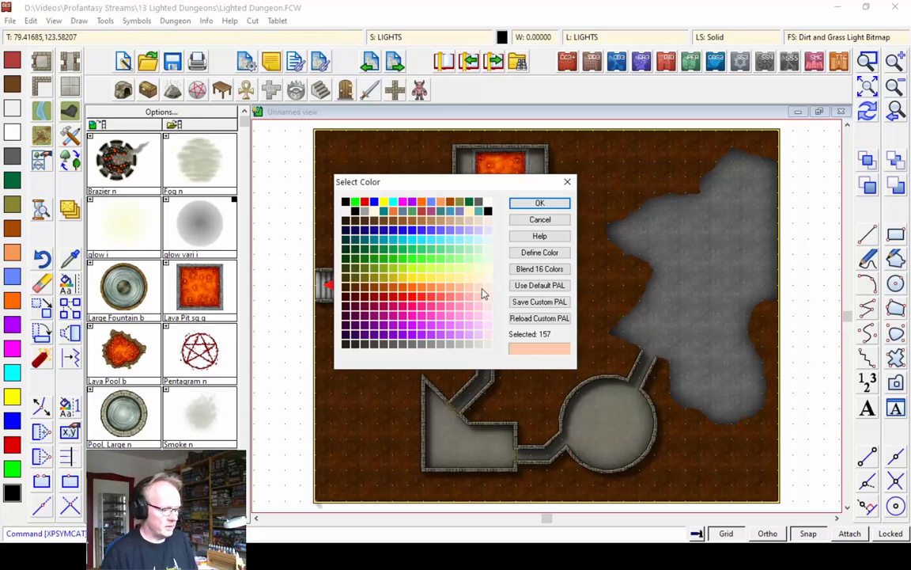
{"action": "left_click", "coordinate": [546, 204]}
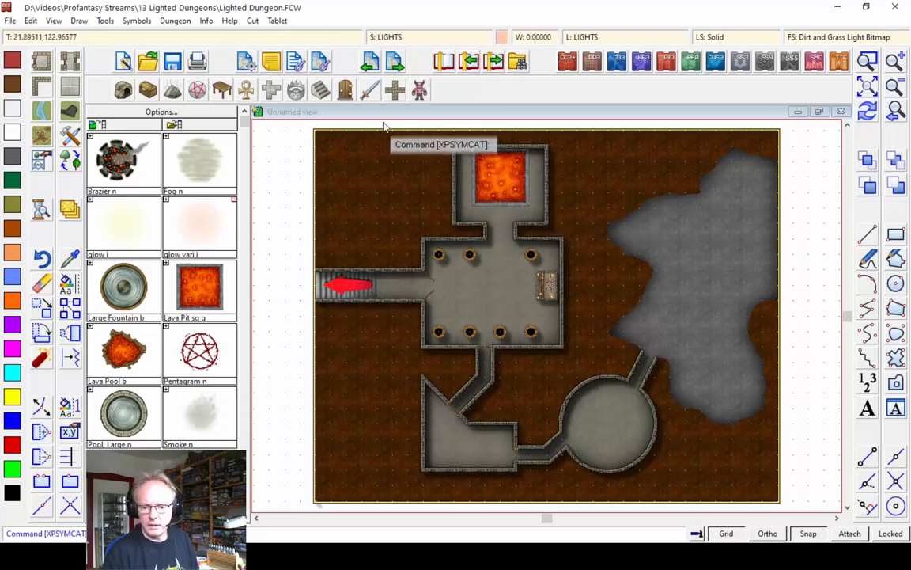
Step: Add a 360-degree light source at the lava pit's center, 60,105, with a 30 max radius and intensity 100, and redraw the map
{"action": "left_click", "coordinate": [174, 21]}
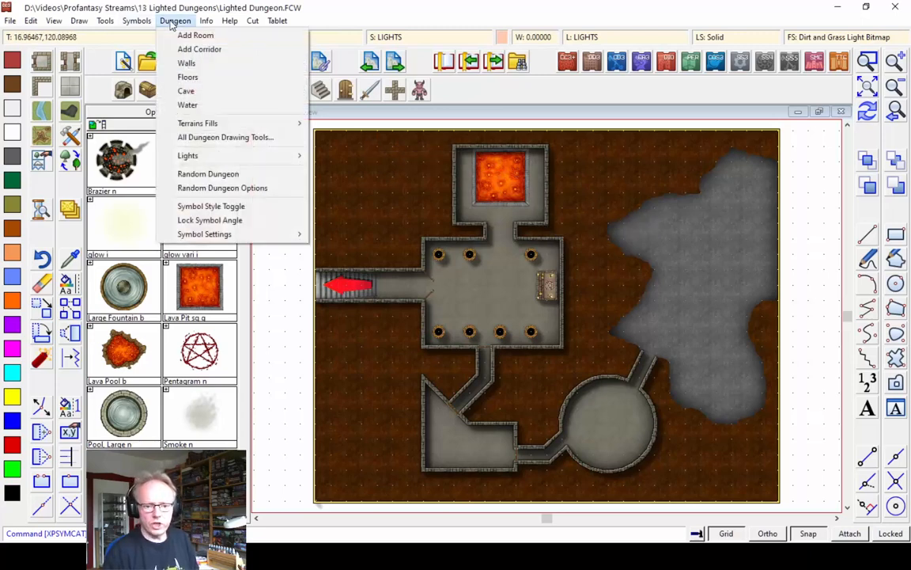
{"action": "mouse_move", "coordinate": [216, 155]}
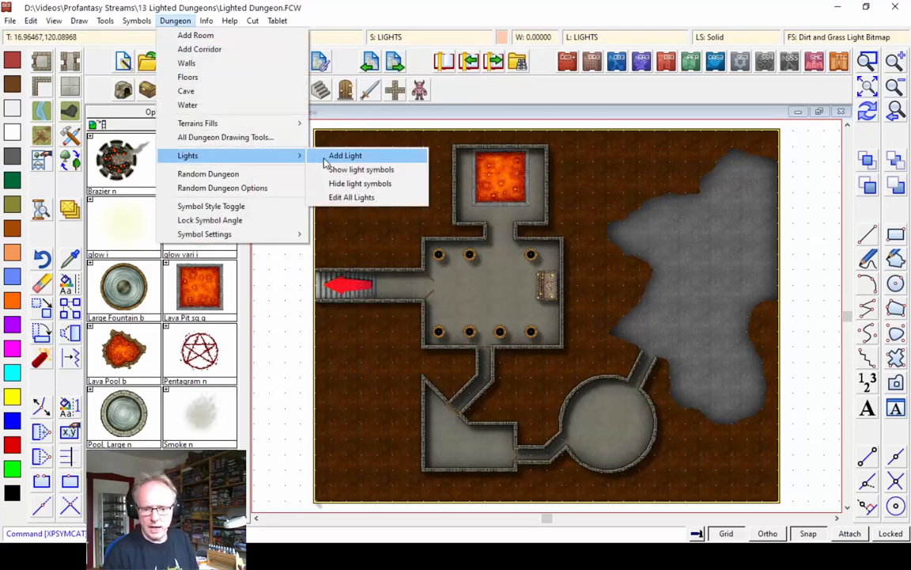
{"action": "left_click", "coordinate": [324, 159]}
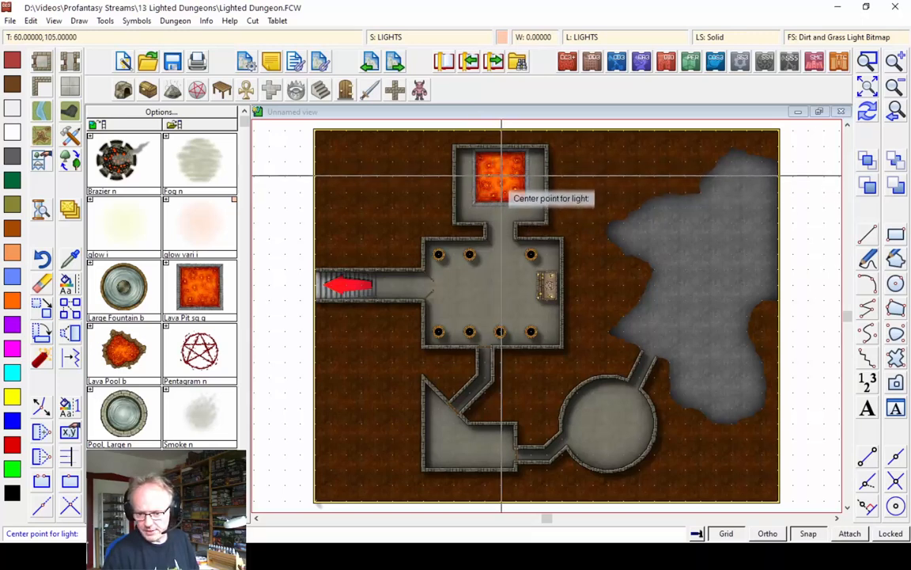
{"action": "left_click", "coordinate": [502, 179]}
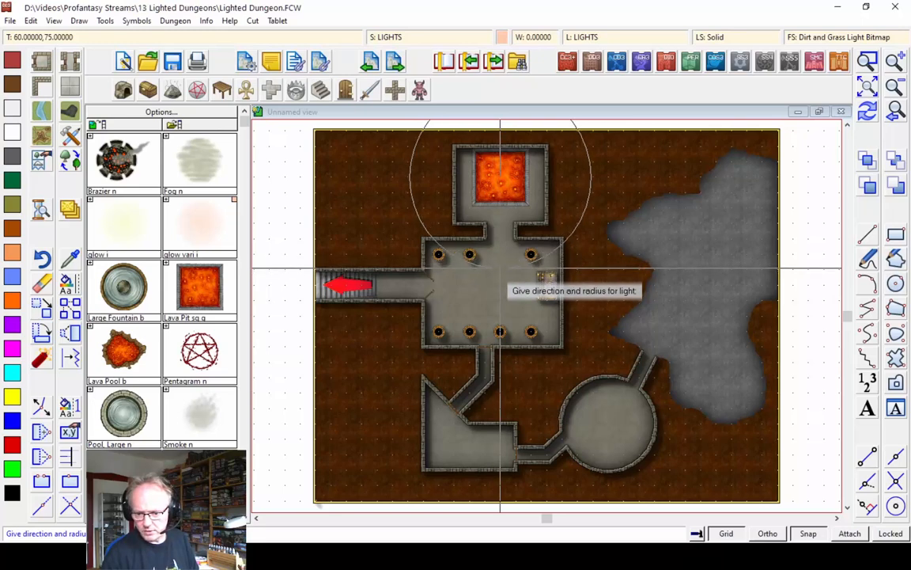
{"action": "left_click", "coordinate": [500, 269]}
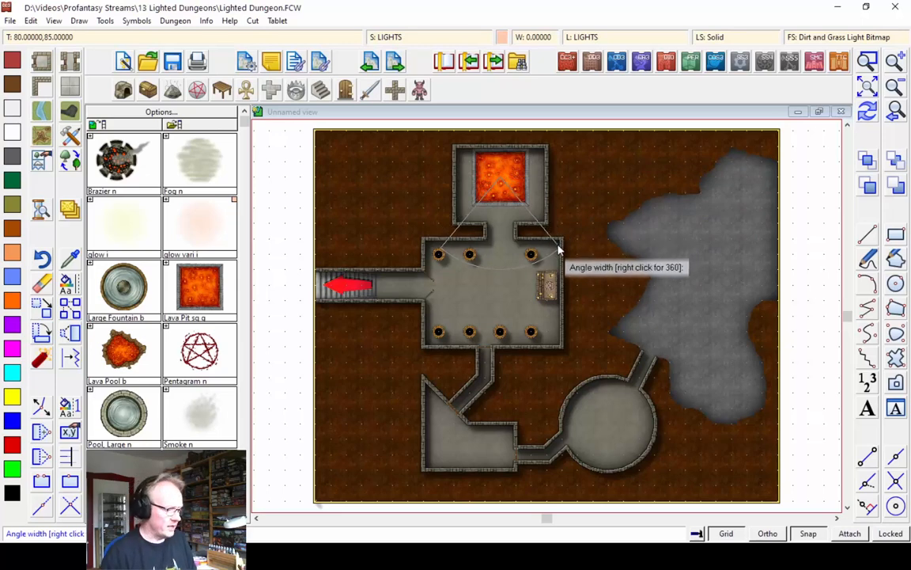
{"action": "right_click", "coordinate": [575, 204]}
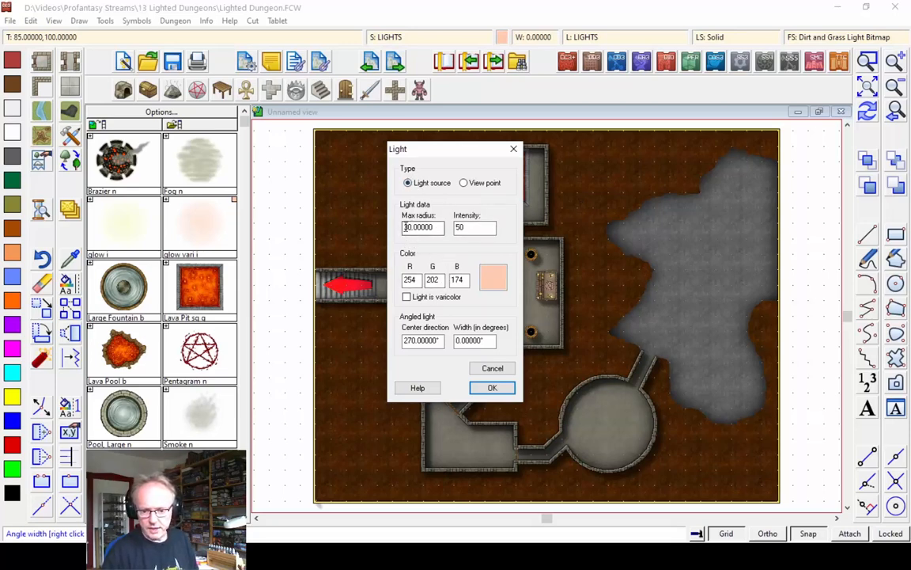
{"action": "left_click", "coordinate": [471, 227]}
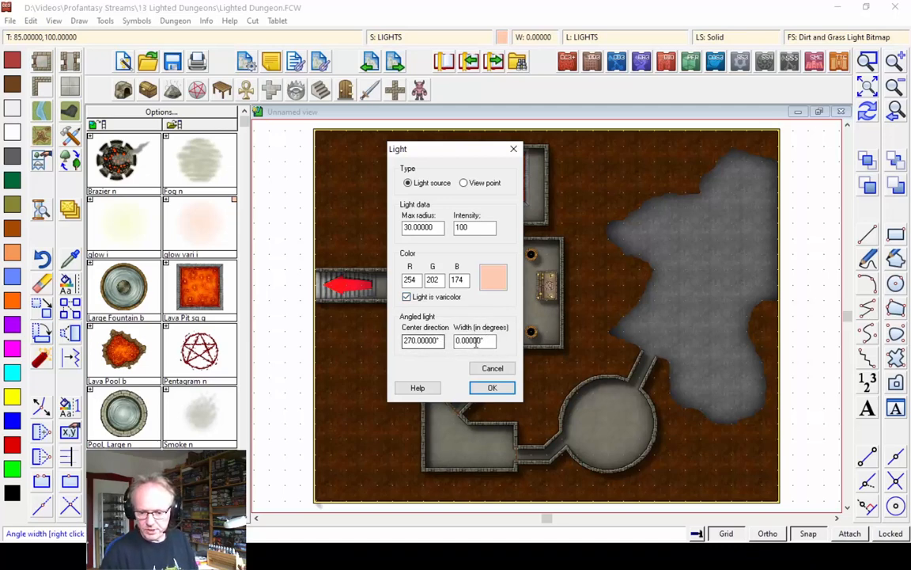
{"action": "left_click", "coordinate": [492, 388]}
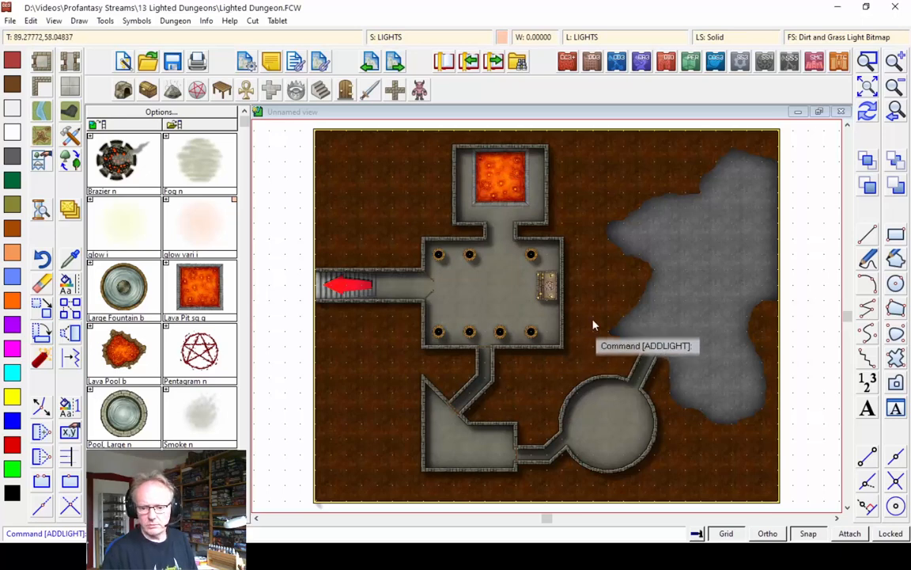
{"action": "left_click", "coordinate": [868, 115]}
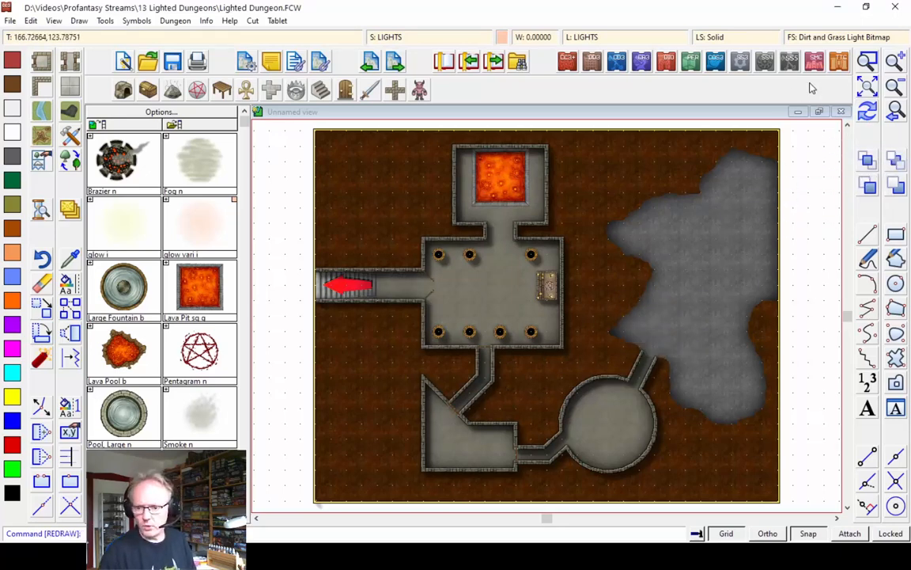
Step: Show the light symbols on the map so the light source in the lava pit room can be seen
{"action": "left_click", "coordinate": [441, 141]}
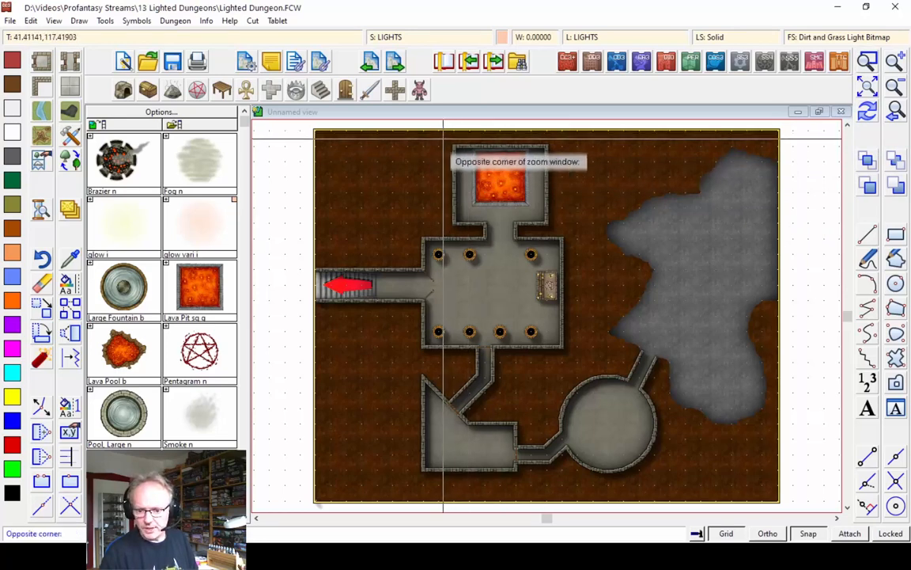
{"action": "left_click", "coordinate": [553, 224]}
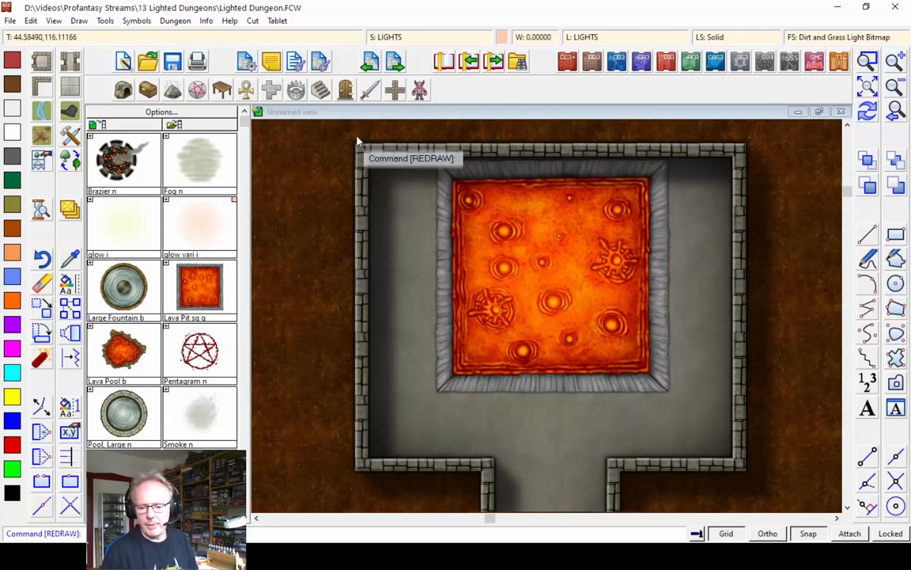
{"action": "left_click", "coordinate": [205, 20]}
{"action": "mouse_move", "coordinate": [229, 22]}
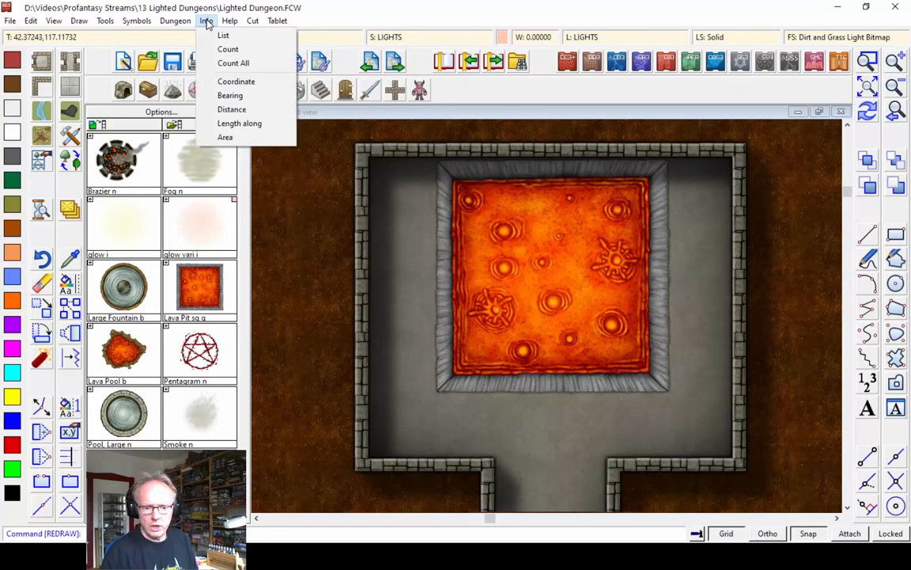
{"action": "mouse_move", "coordinate": [175, 20]}
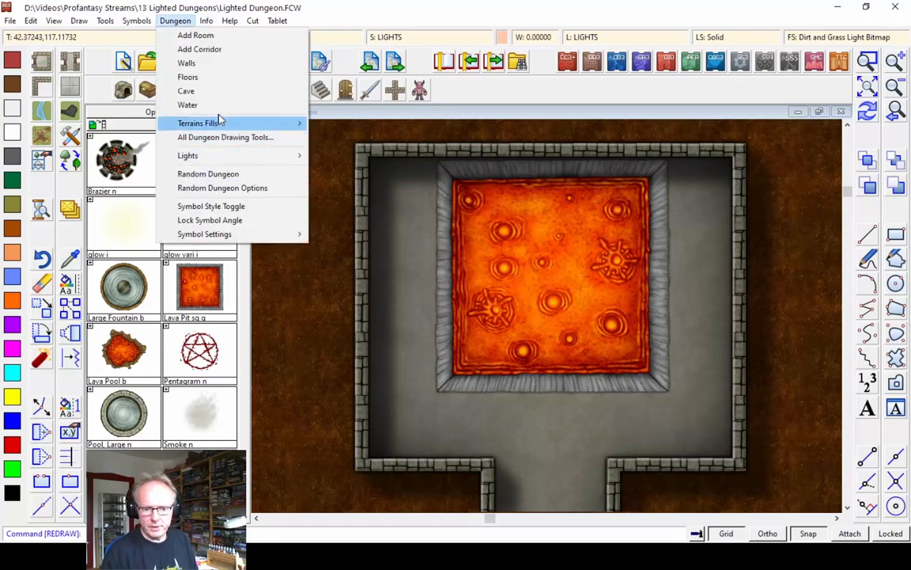
{"action": "mouse_move", "coordinate": [211, 158]}
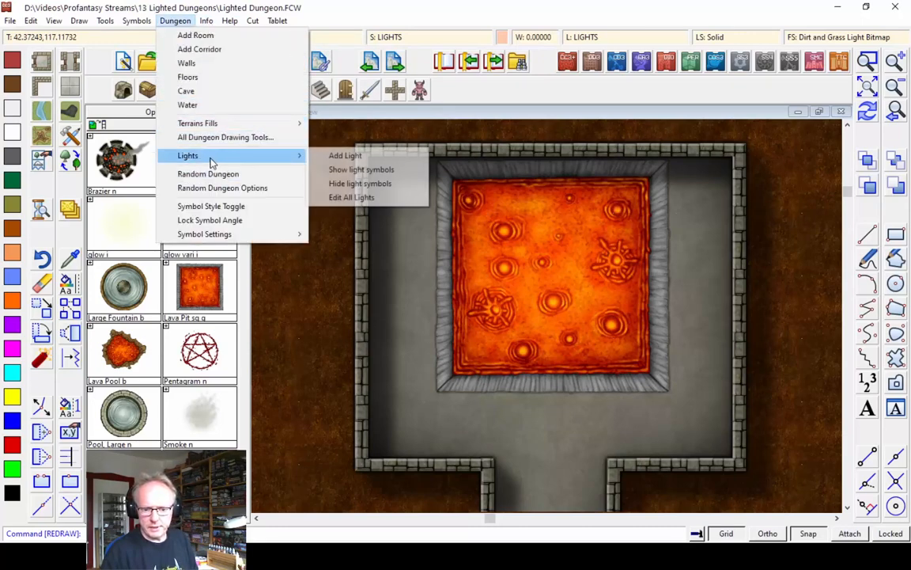
{"action": "left_click", "coordinate": [332, 169]}
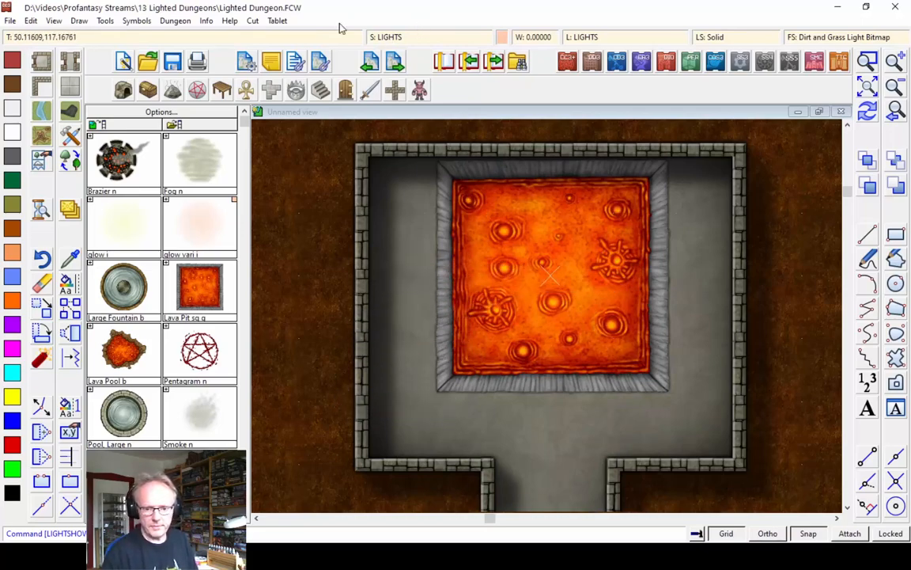
Step: On the WALLS sheet, disable the Wall Shadow, Directional effect and add Wall Shadow, Point Light Setup with shadow length 0, applying the changes
{"action": "left_click", "coordinate": [389, 39]}
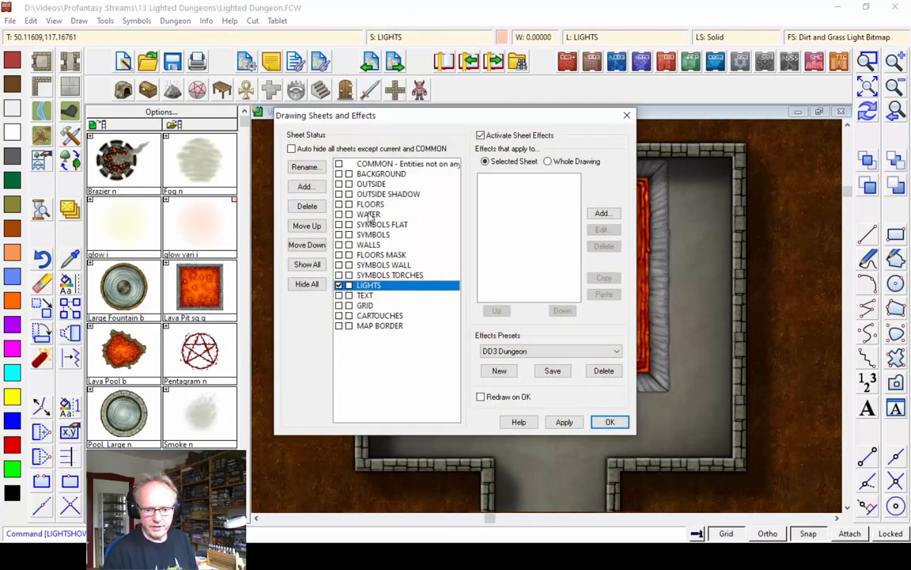
{"action": "left_click", "coordinate": [370, 245]}
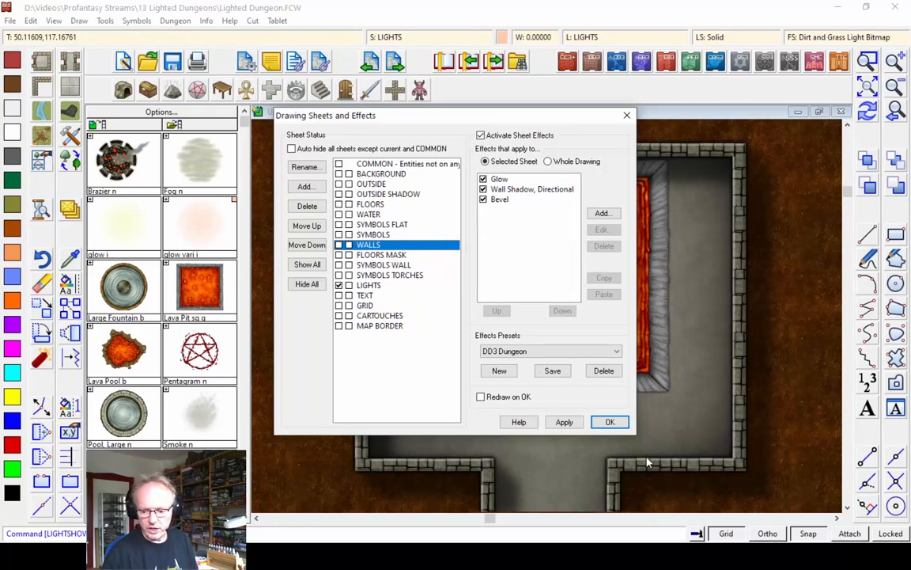
{"action": "left_click", "coordinate": [486, 191]}
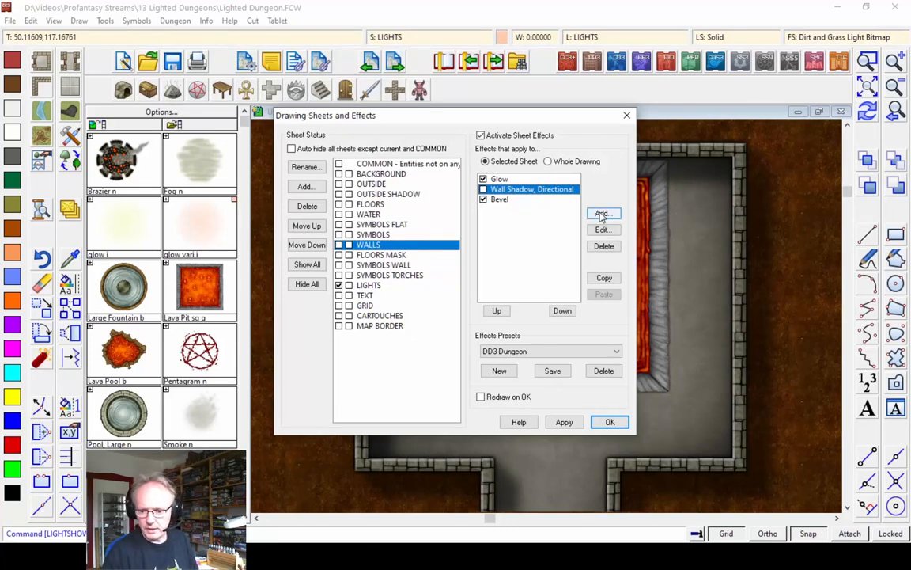
{"action": "left_click", "coordinate": [601, 215]}
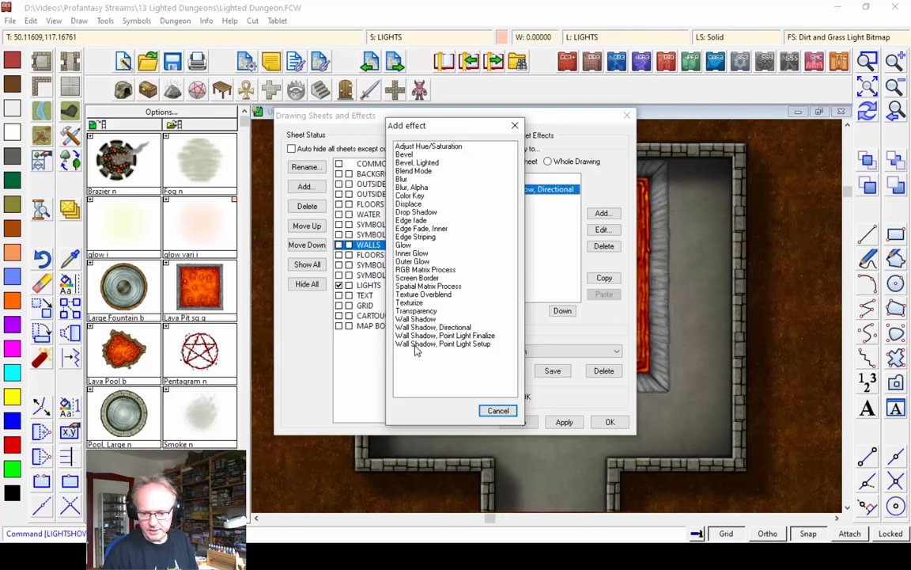
{"action": "double_click", "coordinate": [414, 344]}
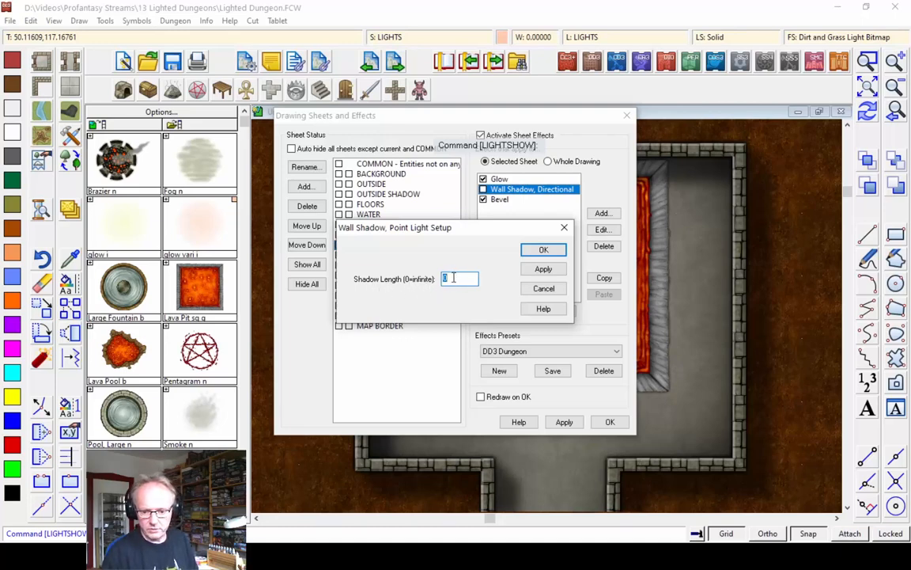
{"action": "left_click", "coordinate": [544, 249]}
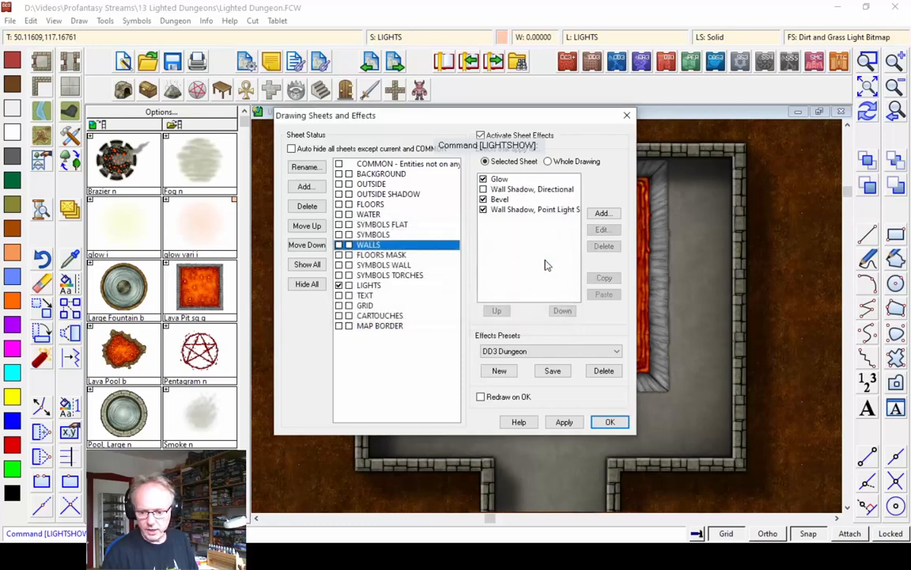
{"action": "left_click", "coordinate": [562, 422]}
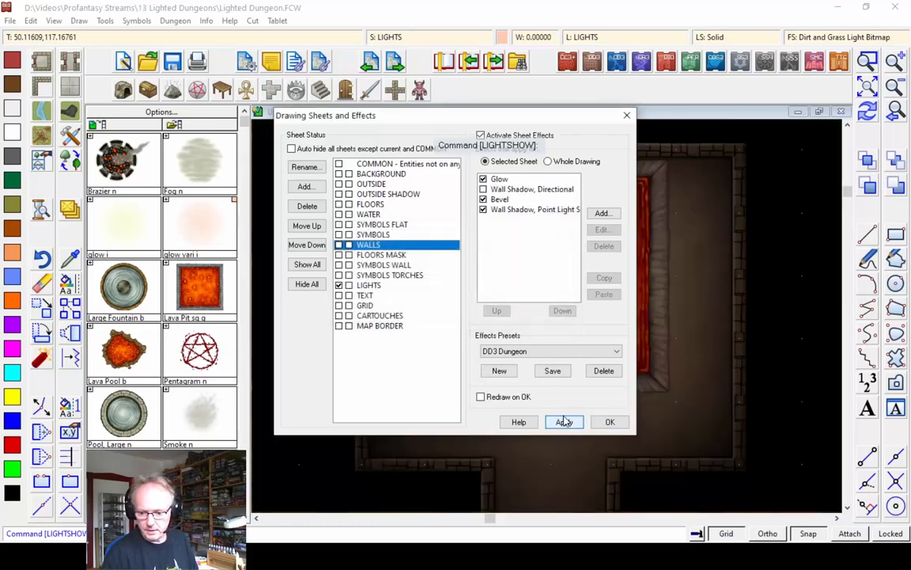
{"action": "left_click", "coordinate": [609, 423]}
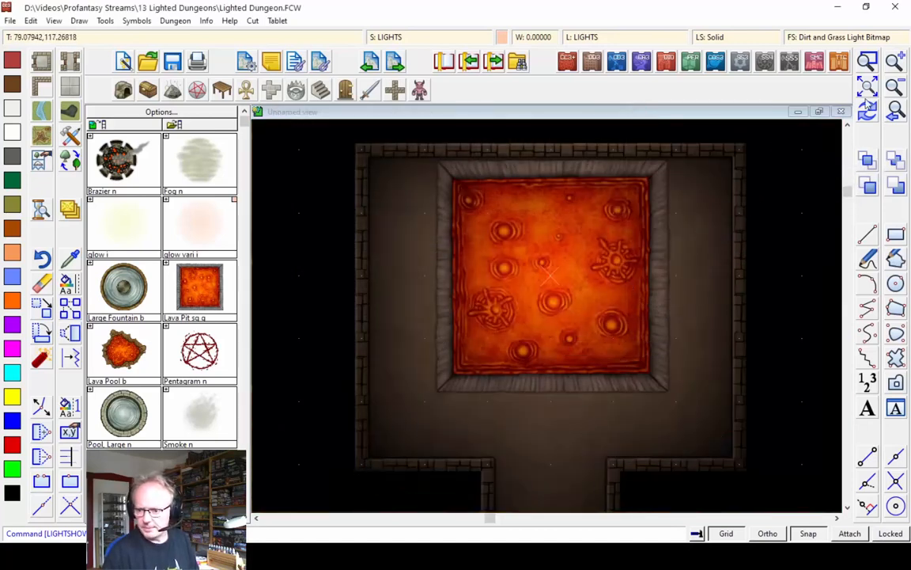
Step: Set the shadow transparency to 50 in the global sun settings, with lighting activated
{"action": "left_click", "coordinate": [897, 91]}
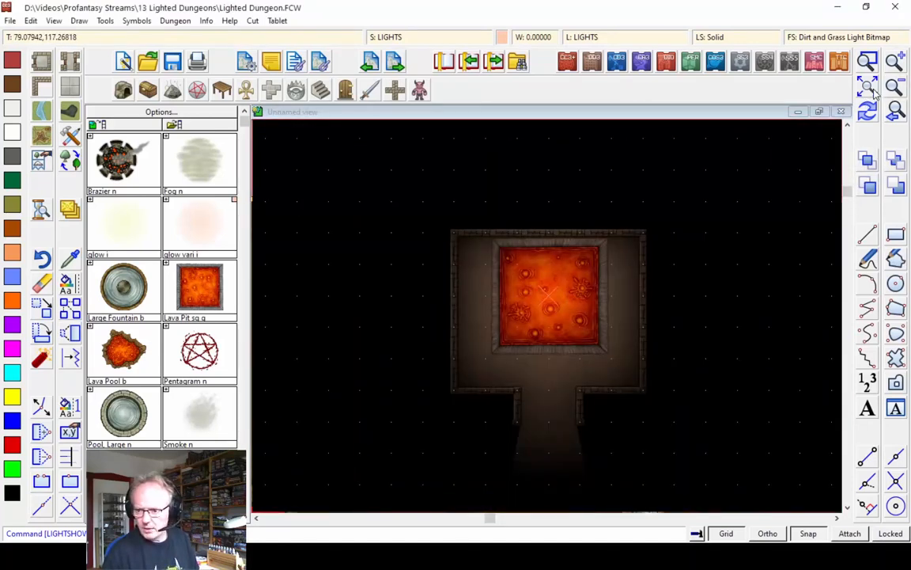
{"action": "left_click", "coordinate": [897, 88]}
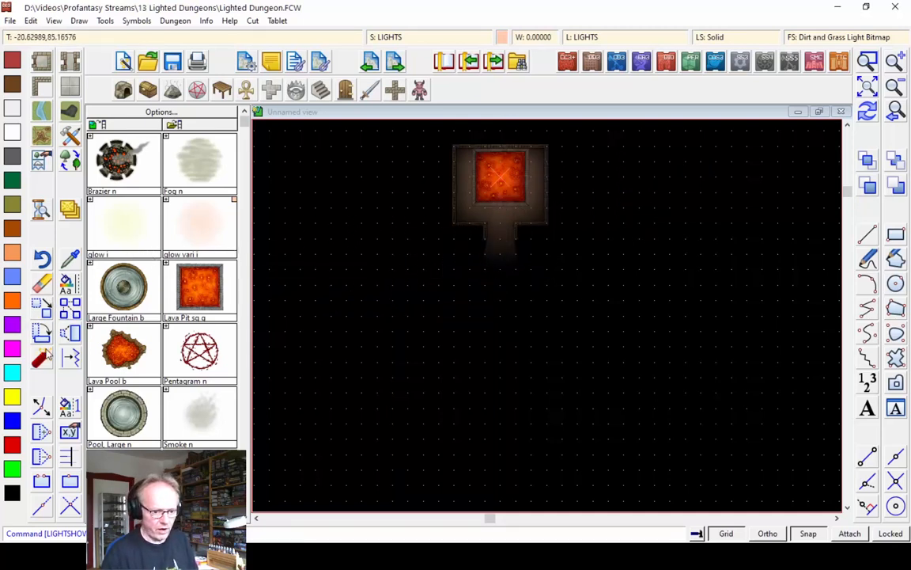
{"action": "right_click", "coordinate": [43, 222]}
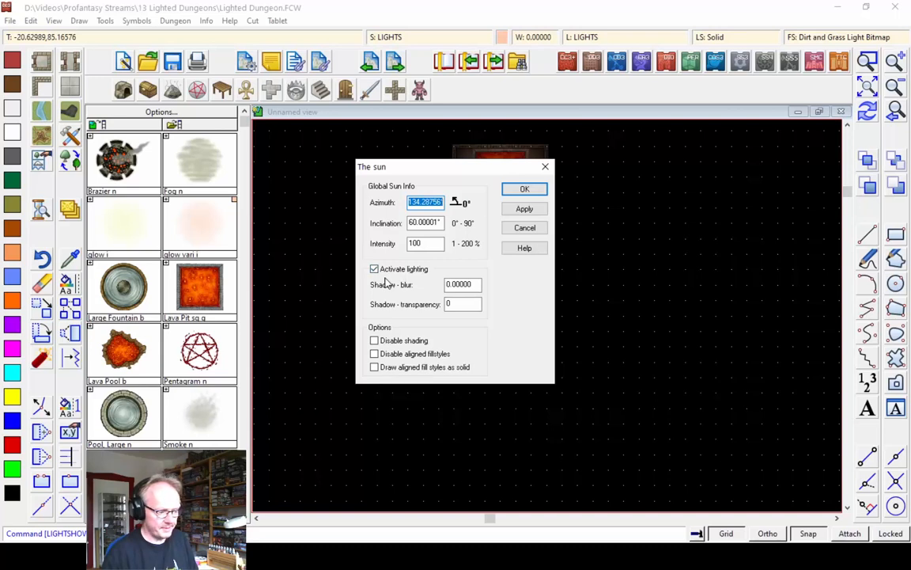
{"action": "double_click", "coordinate": [462, 303]}
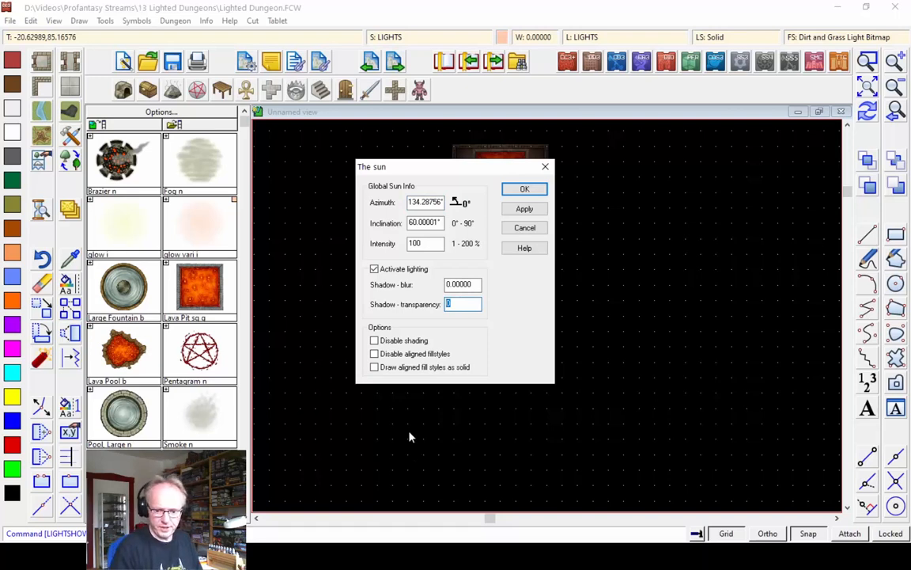
{"action": "type", "text": "50"}
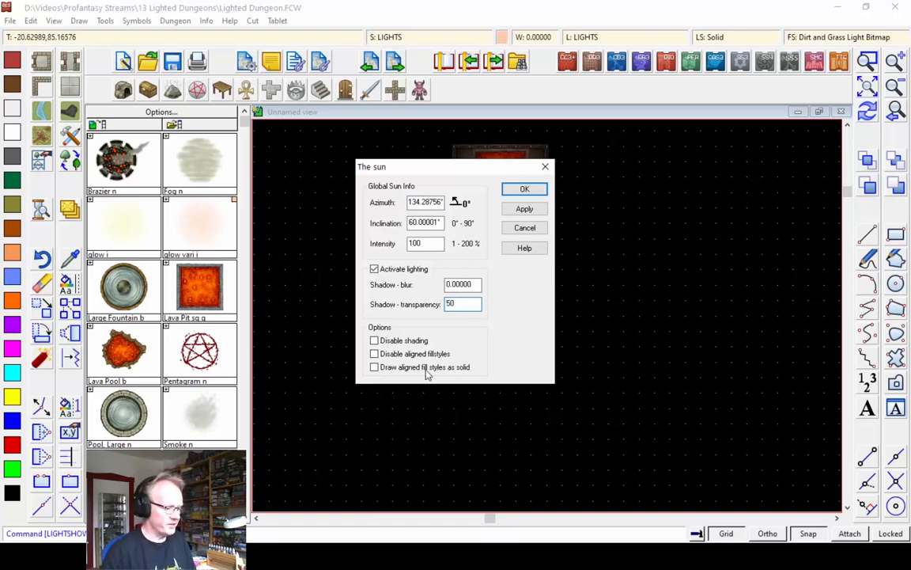
{"action": "left_click", "coordinate": [524, 190]}
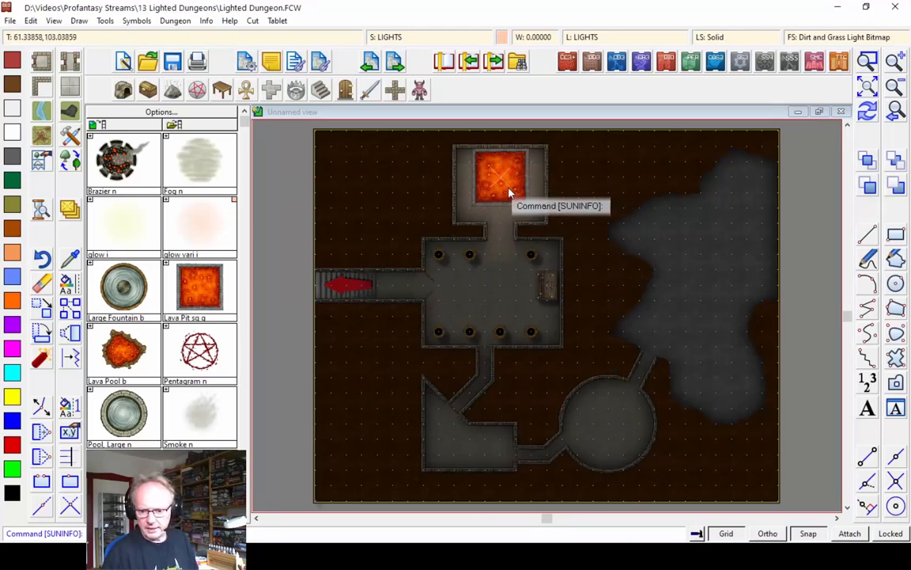
Step: Examine how the lava pit's light falls through the passage into the pillared hall, close up and across the whole map
{"action": "left_click", "coordinate": [875, 66]}
{"action": "left_click", "coordinate": [425, 149]}
{"action": "left_click", "coordinate": [557, 258]}
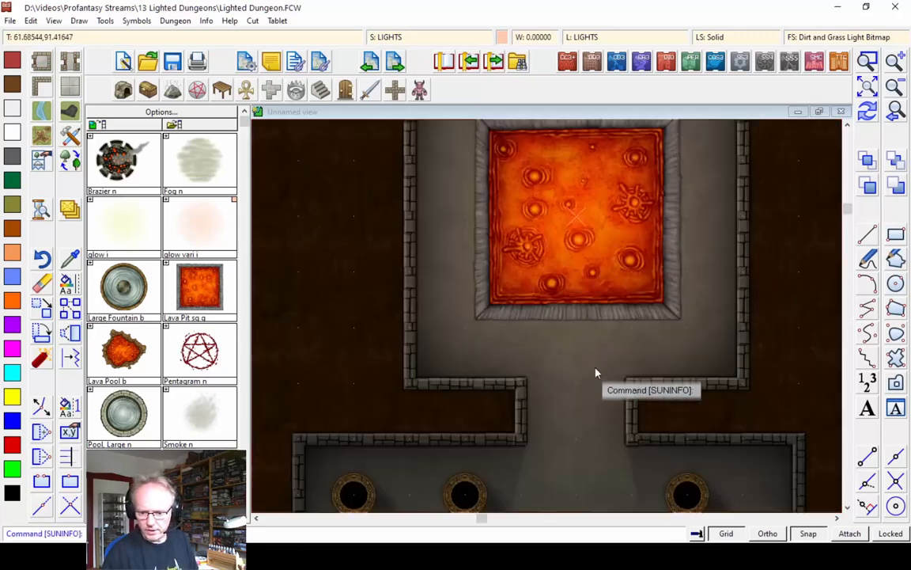
{"action": "left_click", "coordinate": [899, 89]}
{"action": "left_click", "coordinate": [874, 64]}
{"action": "left_click", "coordinate": [473, 287]}
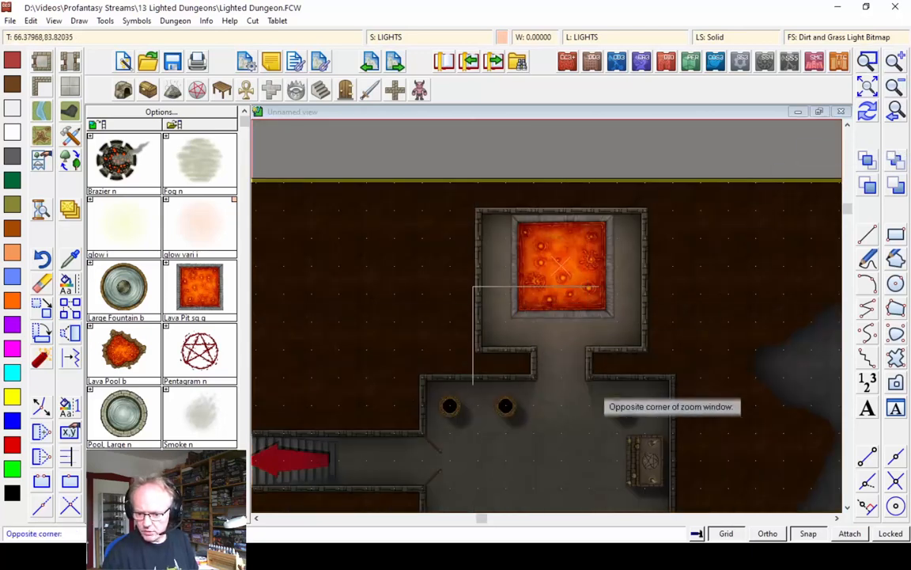
{"action": "left_click", "coordinate": [658, 436]}
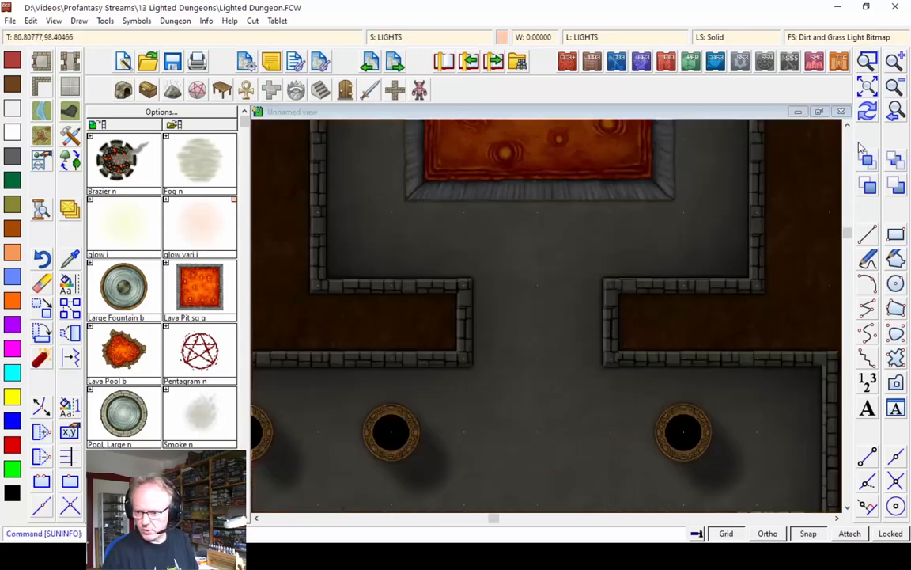
{"action": "left_click", "coordinate": [895, 89]}
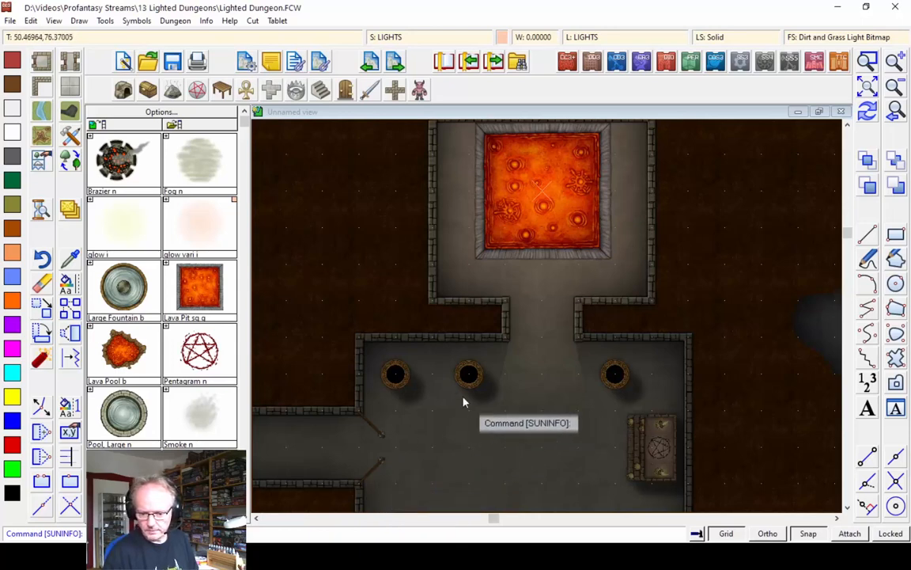
{"action": "left_click", "coordinate": [889, 115]}
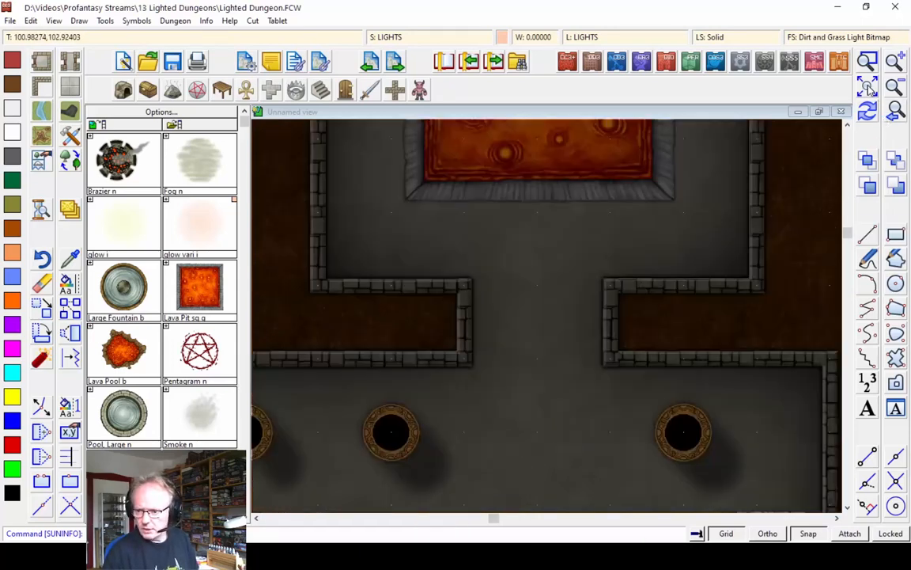
{"action": "left_click", "coordinate": [868, 89]}
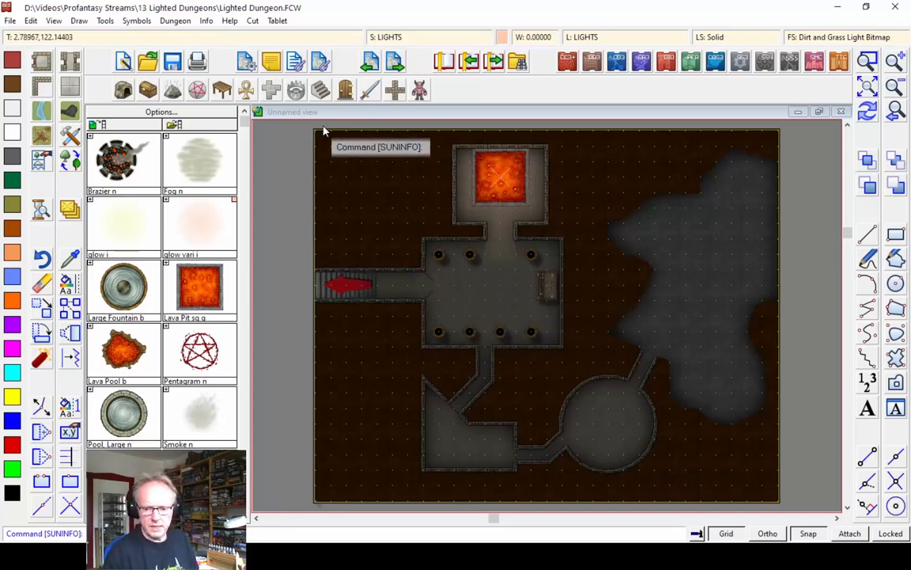
Step: Set the current drawing color to white, color number 15
{"action": "left_click", "coordinate": [501, 37]}
{"action": "left_click", "coordinate": [491, 209]}
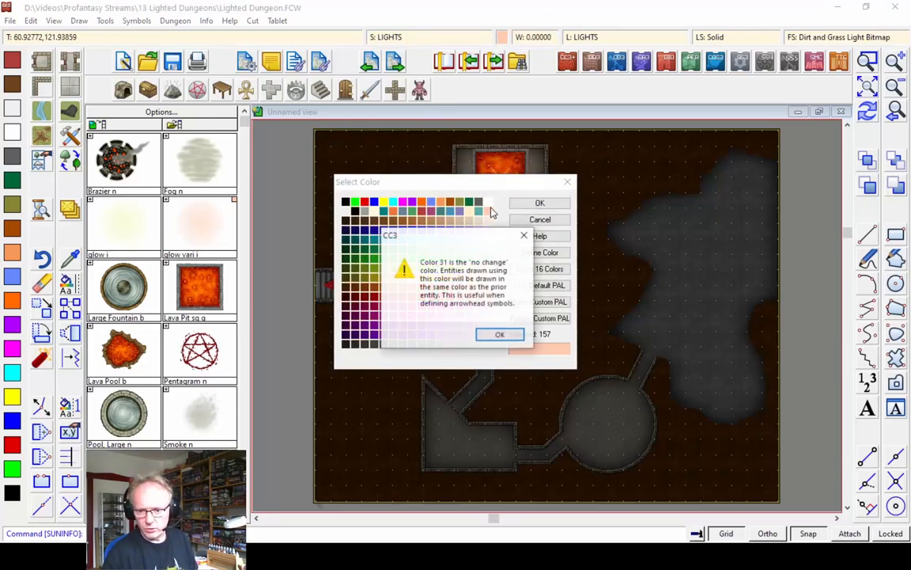
{"action": "left_click", "coordinate": [494, 336]}
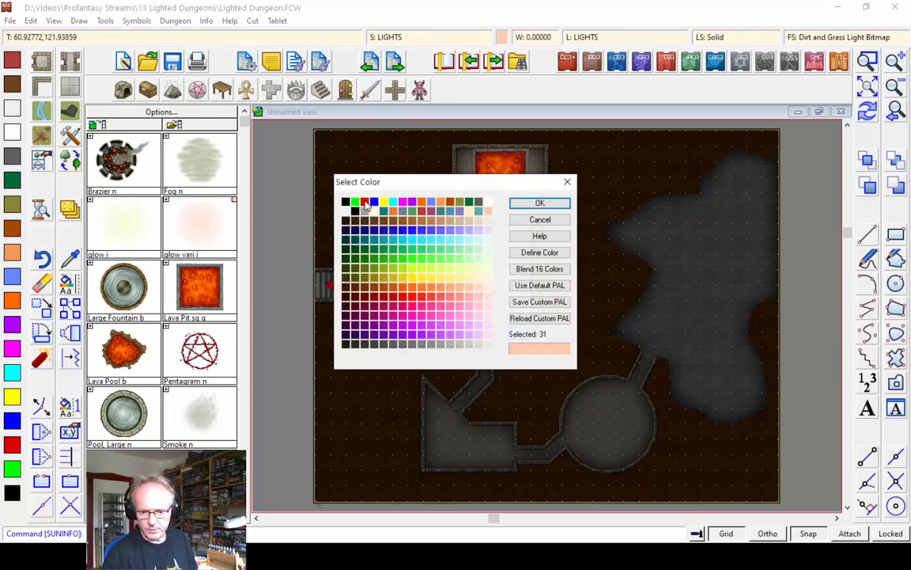
{"action": "left_click", "coordinate": [489, 202]}
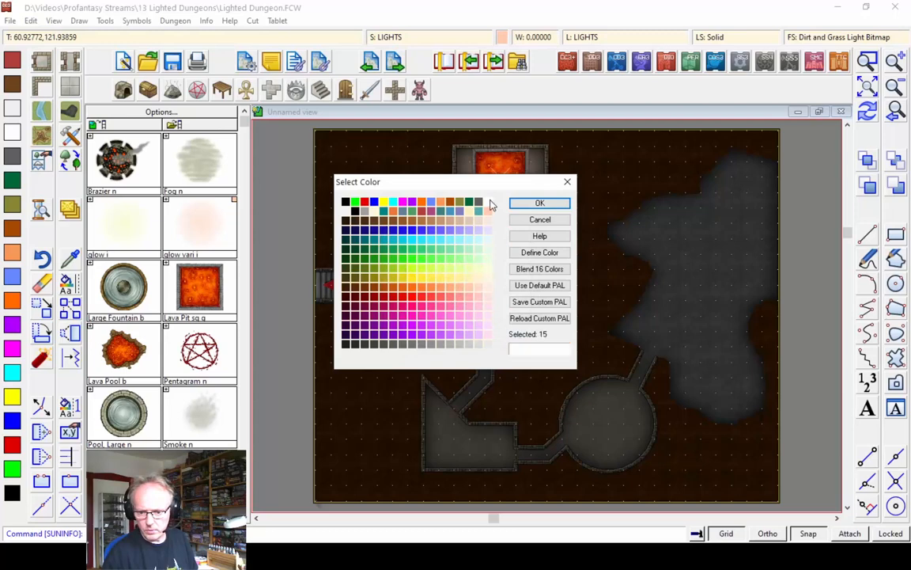
{"action": "left_click", "coordinate": [539, 204]}
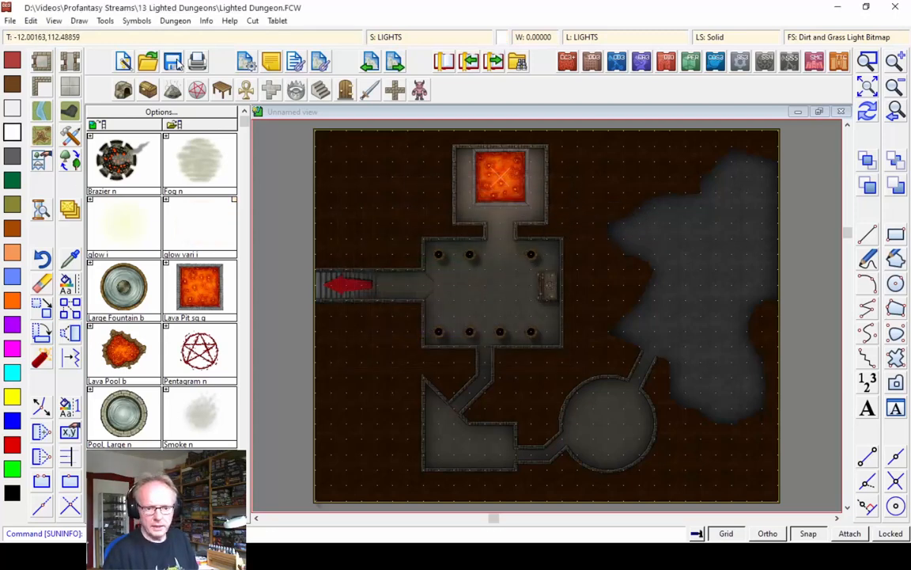
Step: Add a light source at the outer end of the entrance stairs, facing the altar, with radius 75, width 180 degrees and intensity 150
{"action": "left_click", "coordinate": [171, 21]}
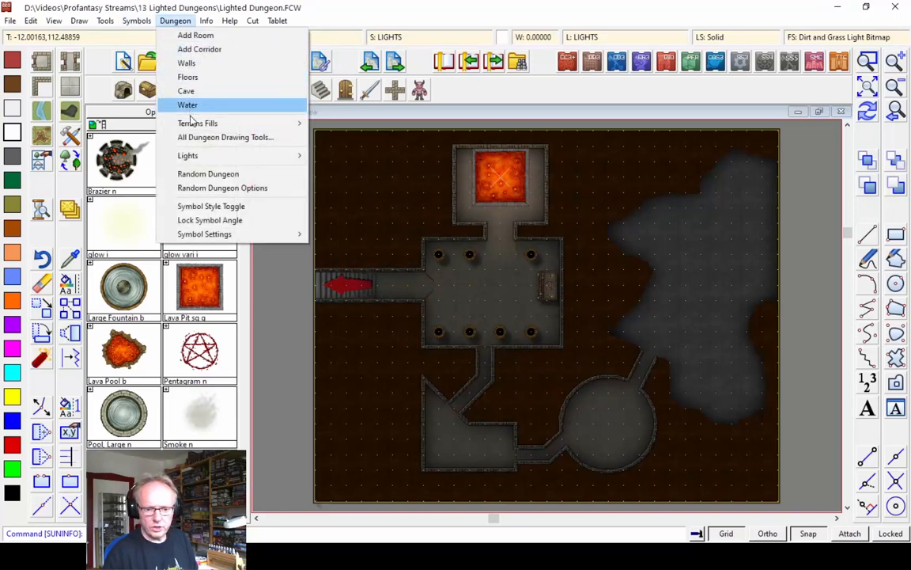
{"action": "mouse_move", "coordinate": [190, 156]}
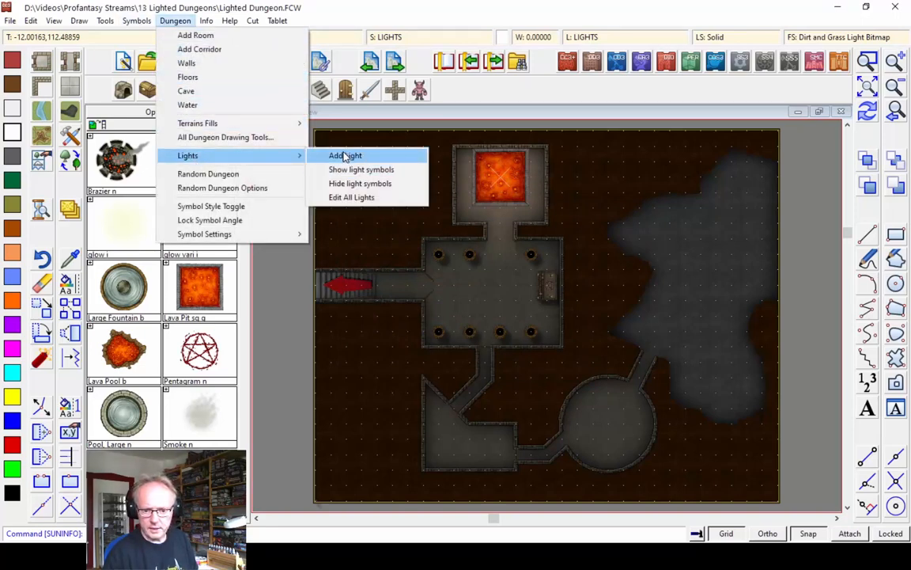
{"action": "left_click", "coordinate": [345, 156]}
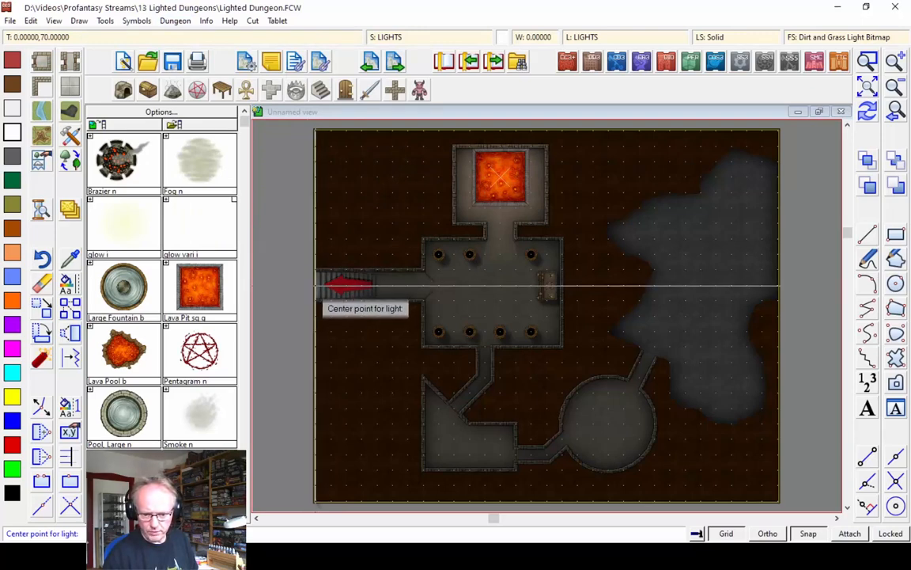
{"action": "left_click", "coordinate": [317, 285]}
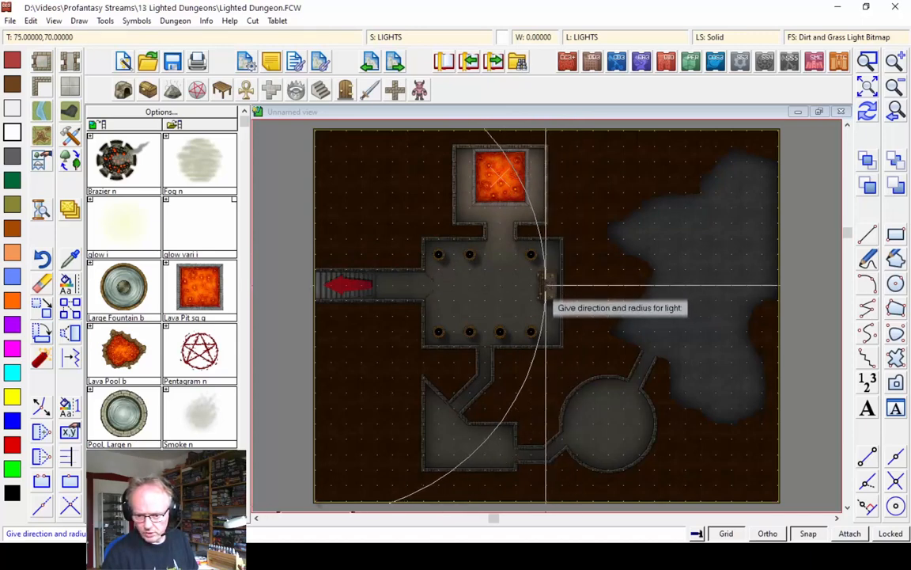
{"action": "left_click", "coordinate": [546, 285]}
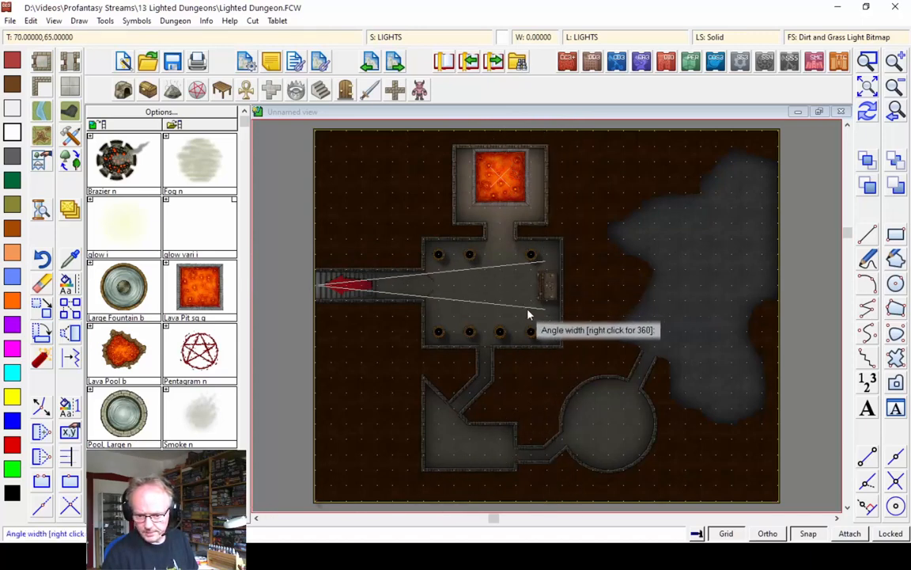
{"action": "left_click", "coordinate": [315, 475]}
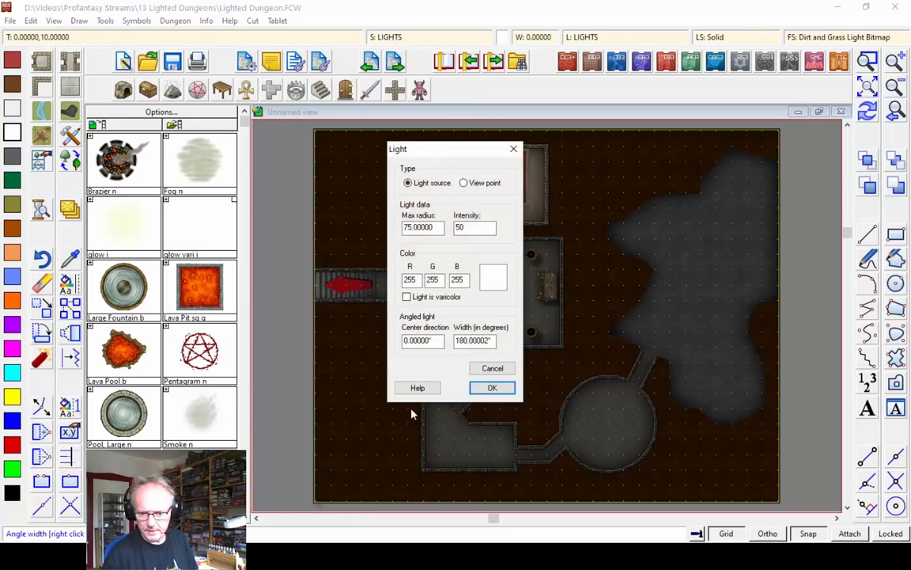
{"action": "double_click", "coordinate": [478, 227]}
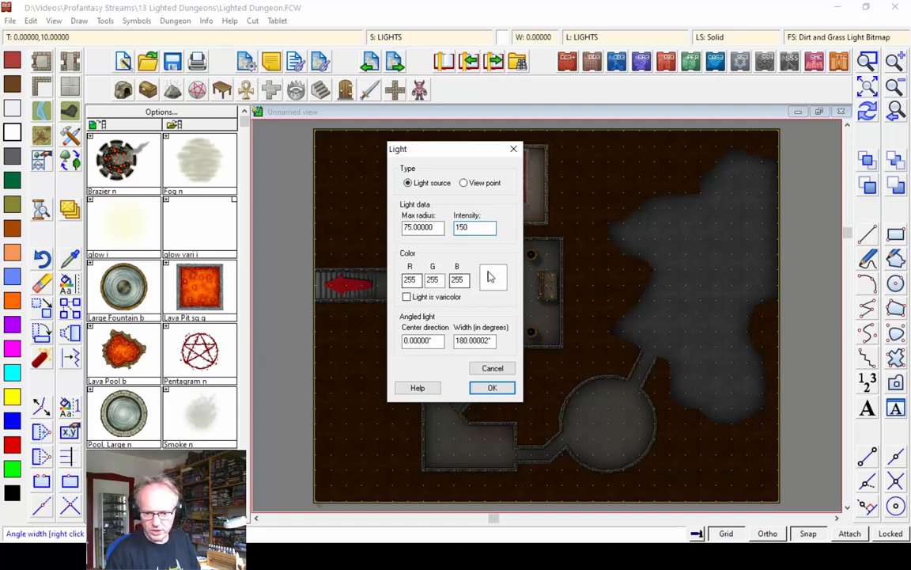
{"action": "left_click", "coordinate": [490, 387]}
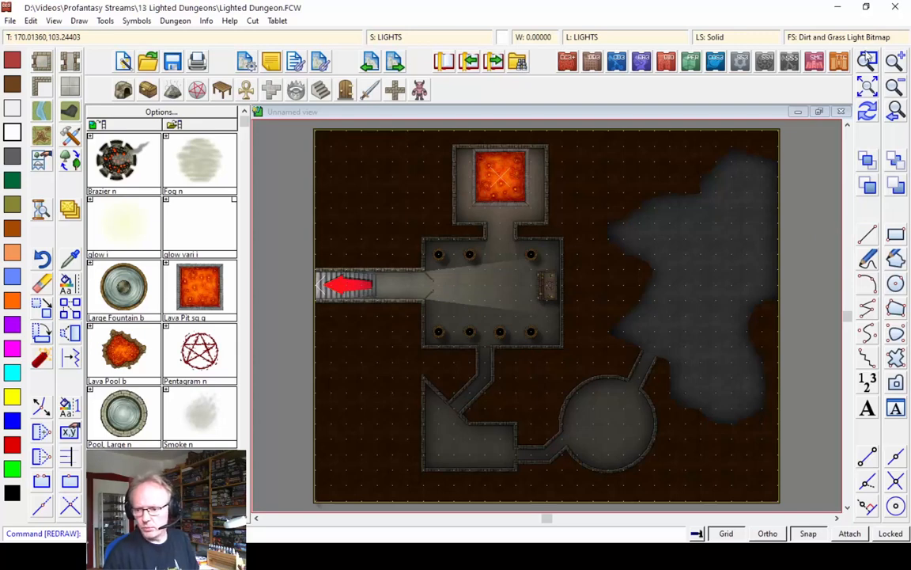
Step: List the properties of the wooden double door between the entrance passage and the pillared hall, checking its sheet
{"action": "left_click", "coordinate": [868, 59]}
{"action": "left_click", "coordinate": [375, 244]}
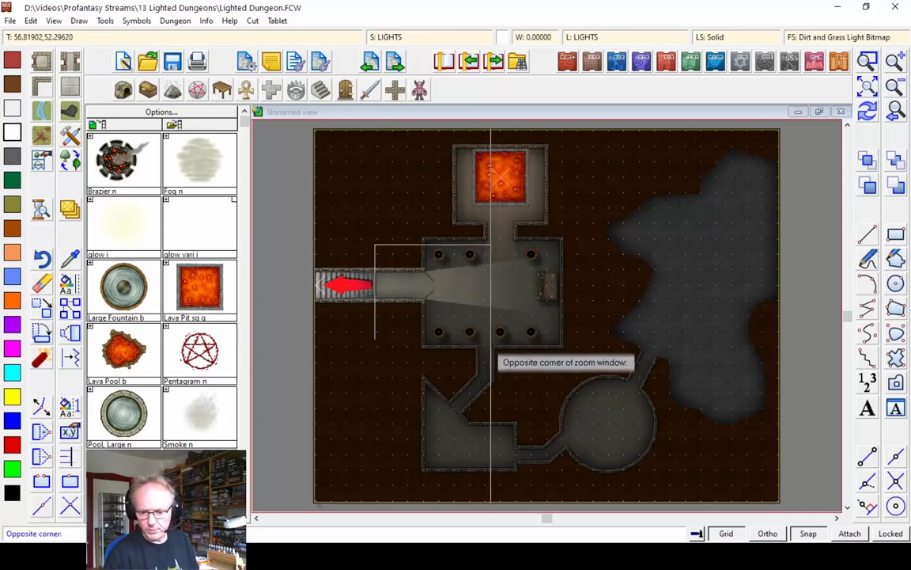
{"action": "key", "text": "Escape"}
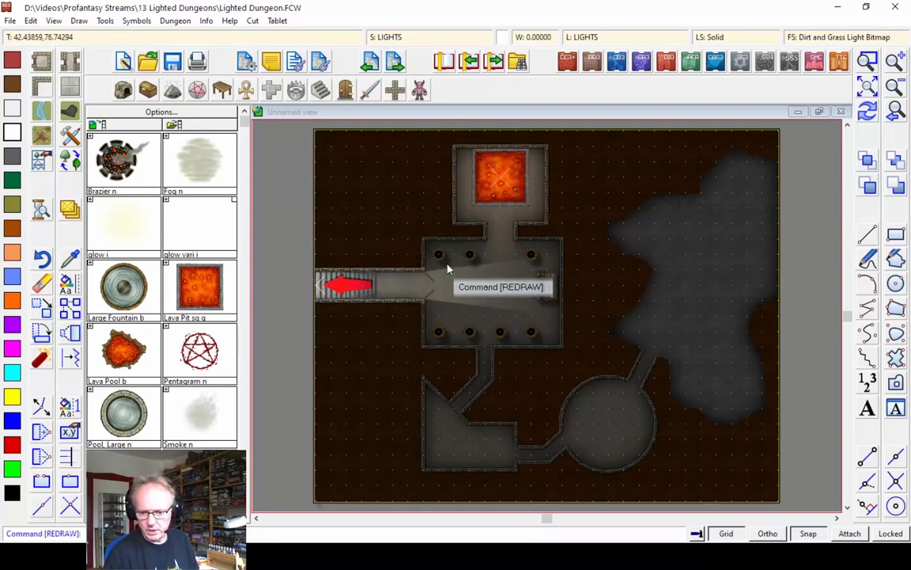
{"action": "left_click", "coordinate": [867, 59]}
{"action": "left_click", "coordinate": [319, 234]}
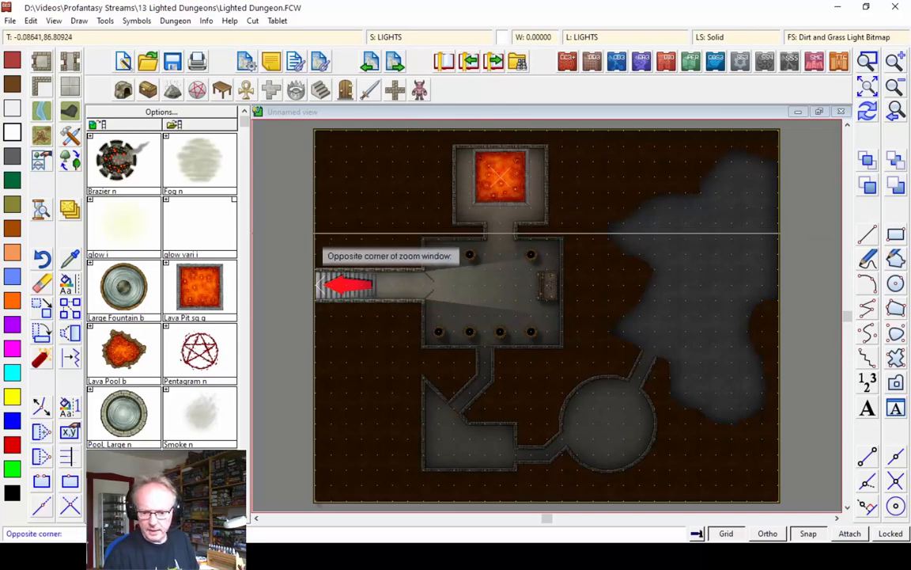
{"action": "left_click", "coordinate": [470, 353]}
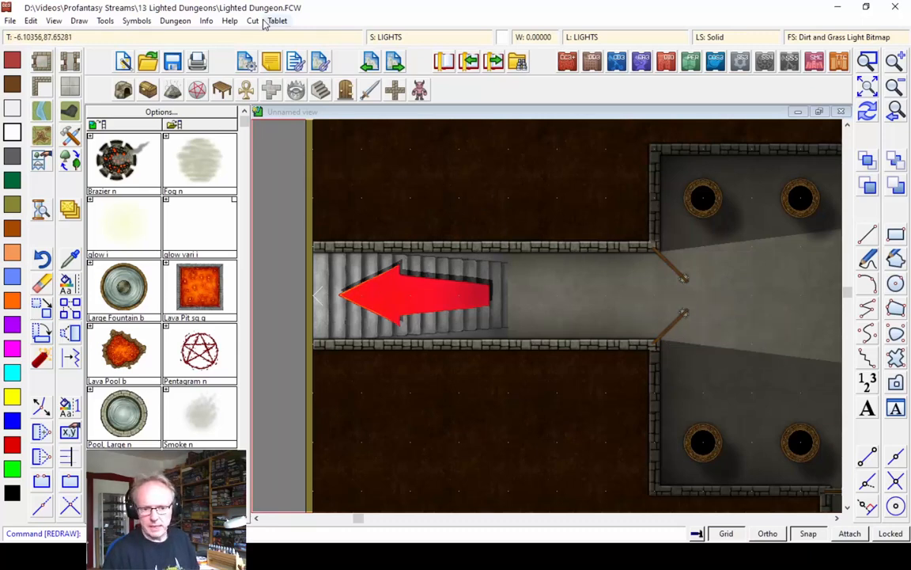
{"action": "left_click", "coordinate": [207, 22]}
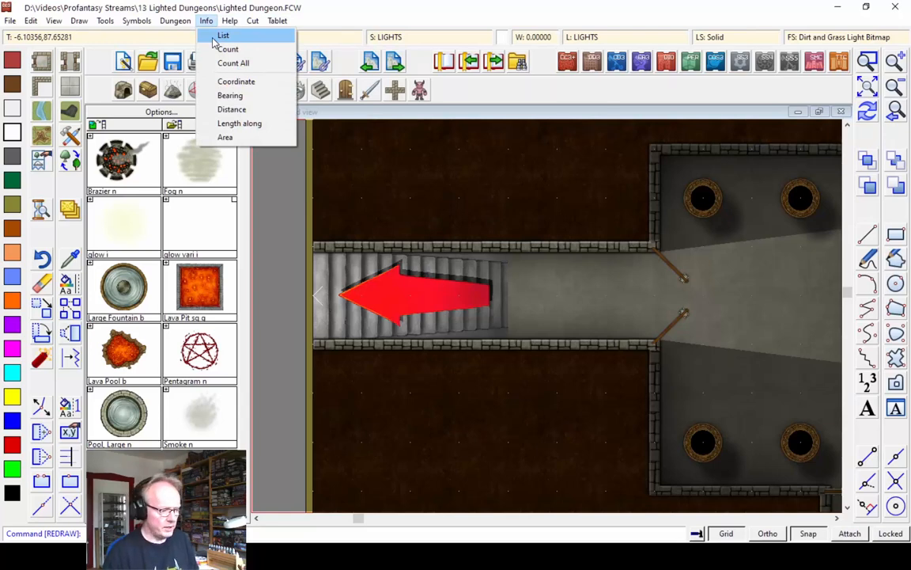
{"action": "left_click", "coordinate": [220, 35]}
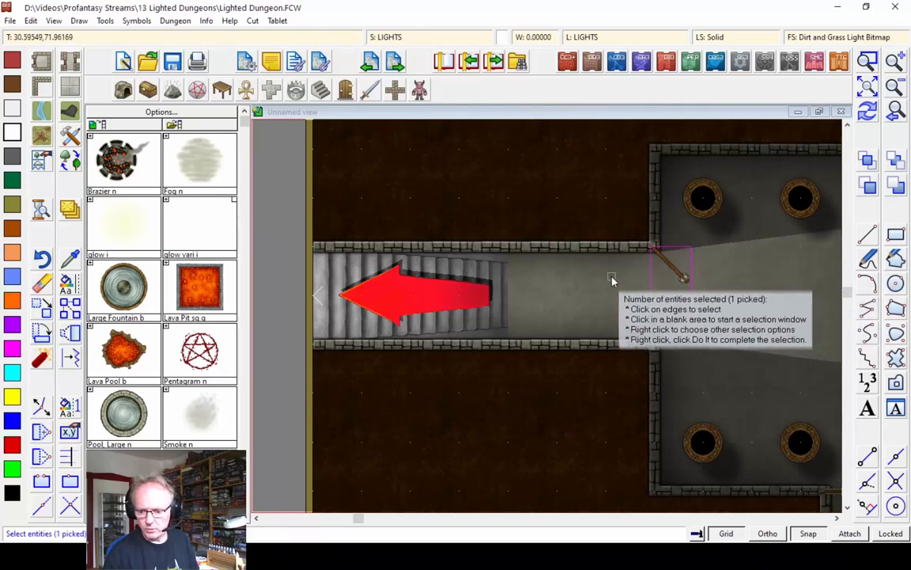
{"action": "key", "text": "d"}
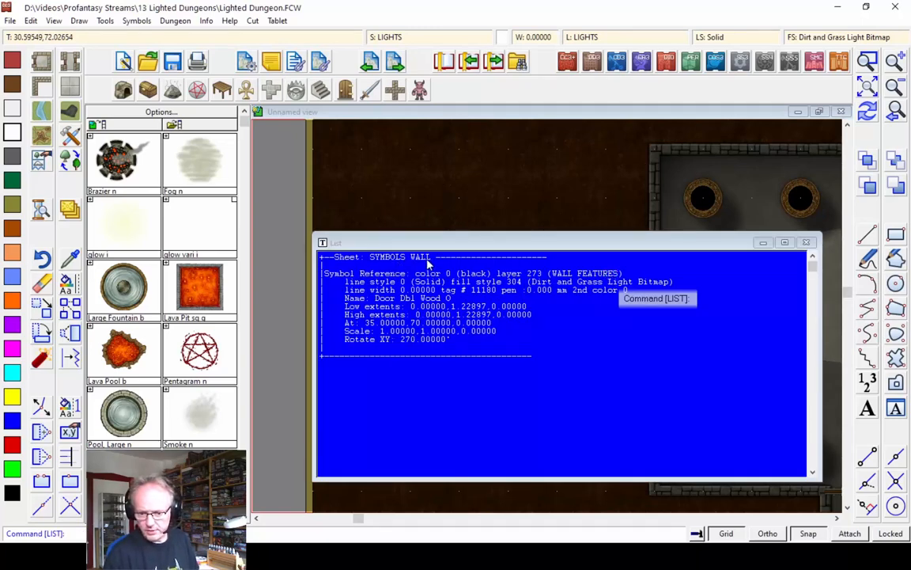
{"action": "left_click", "coordinate": [807, 244]}
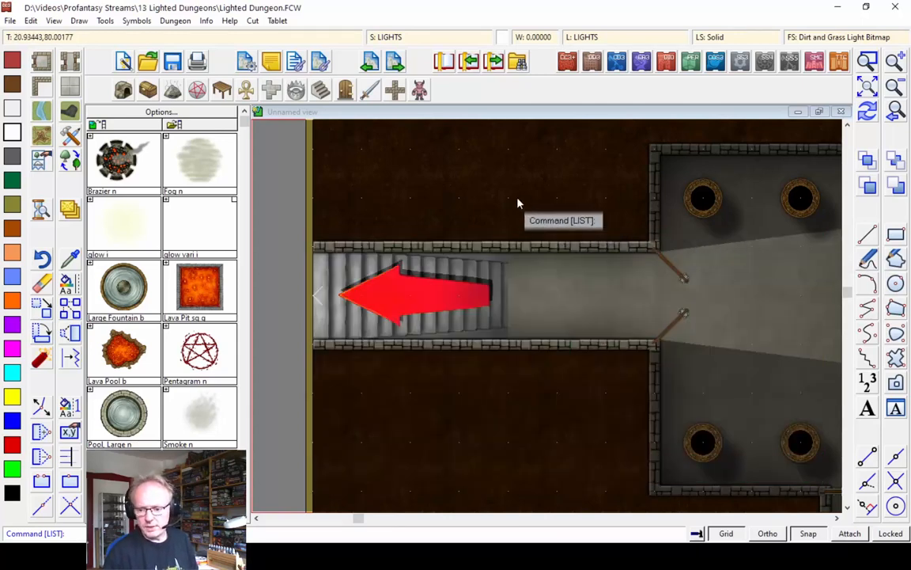
Step: Add the Wall Shadow, Point Light Setup effect with shadow length 0 to the SYMBOLS WALL sheet and accept the sheet effects
{"action": "left_click", "coordinate": [389, 40]}
{"action": "left_click", "coordinate": [389, 267]}
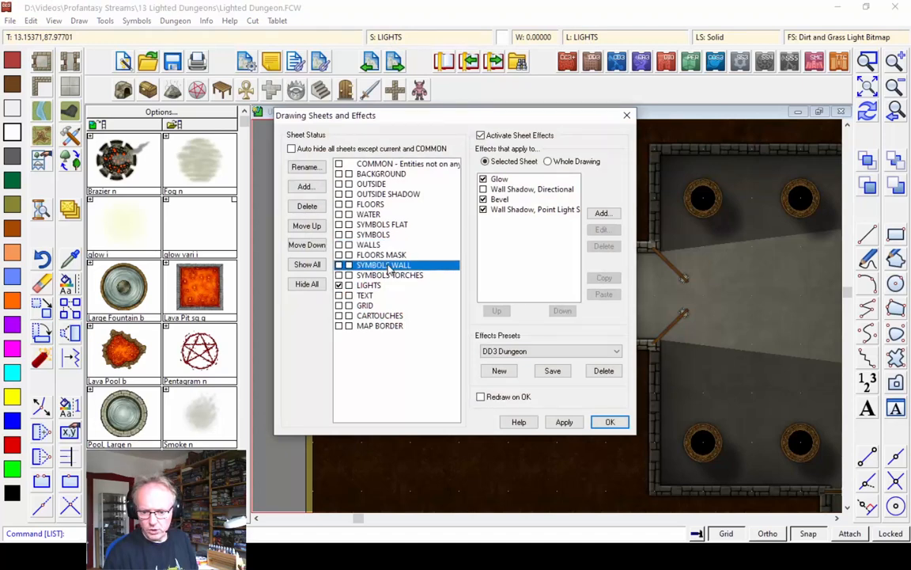
{"action": "left_click", "coordinate": [603, 214]}
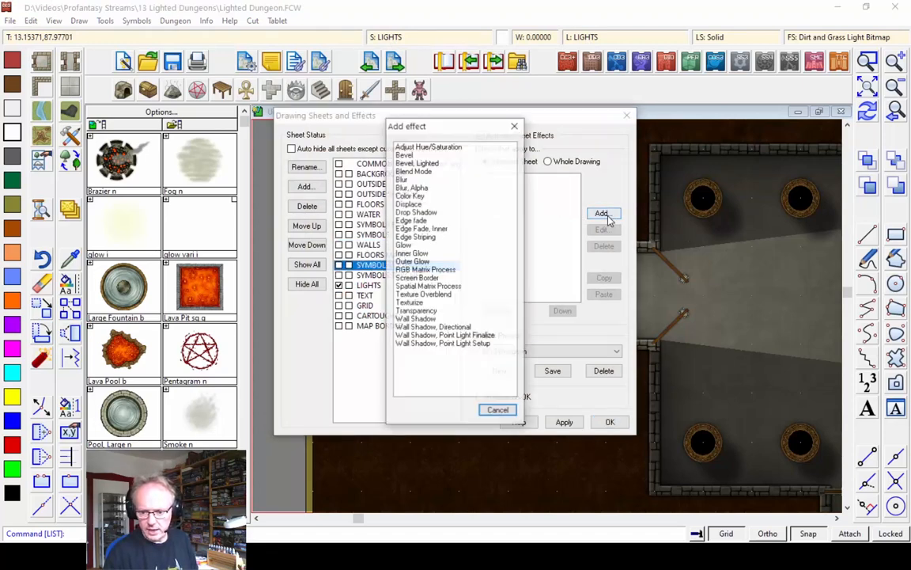
{"action": "left_click", "coordinate": [443, 345]}
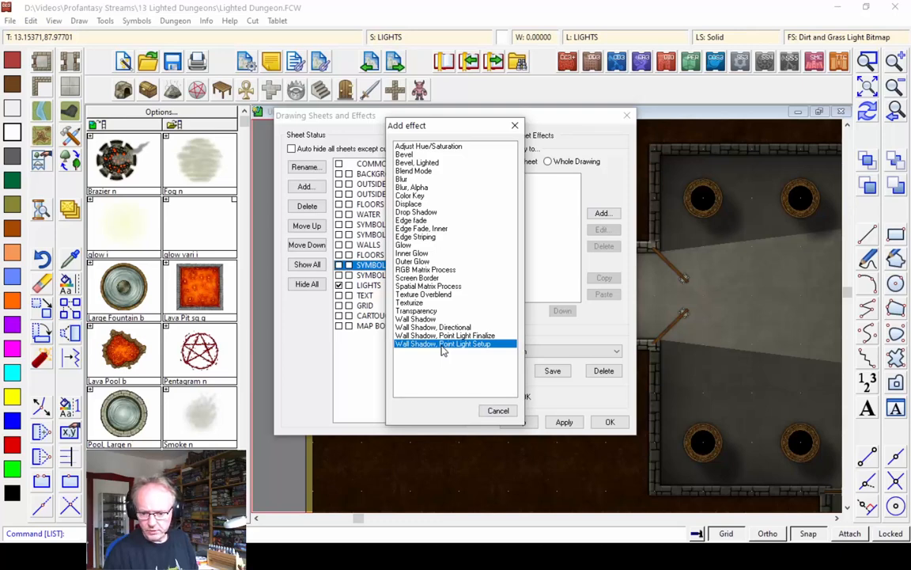
{"action": "double_click", "coordinate": [442, 345]}
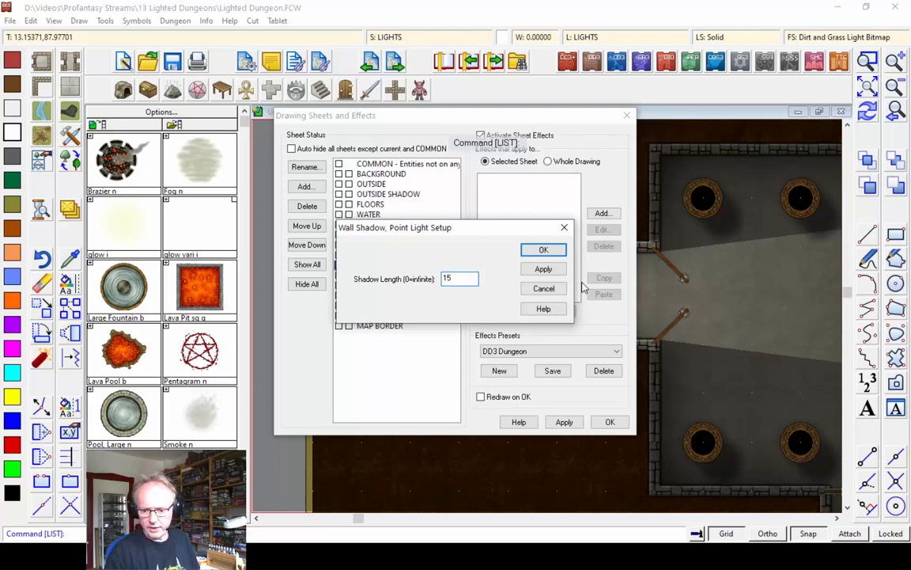
{"action": "left_click", "coordinate": [543, 271]}
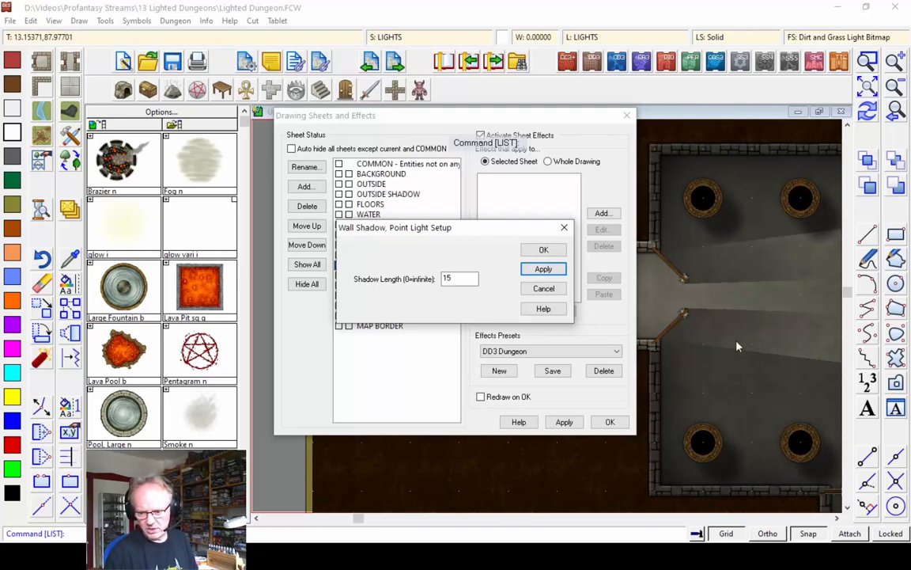
{"action": "double_click", "coordinate": [466, 275]}
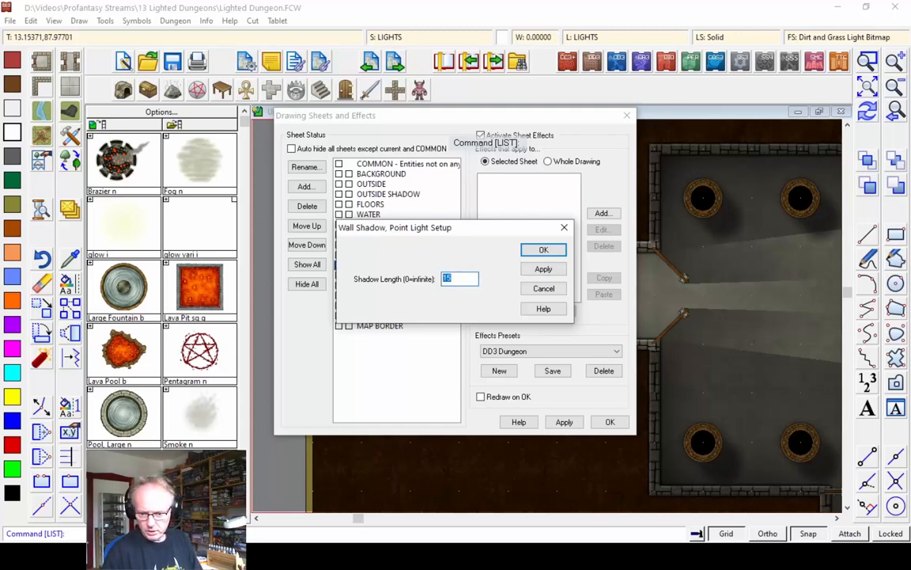
{"action": "left_click", "coordinate": [544, 271]}
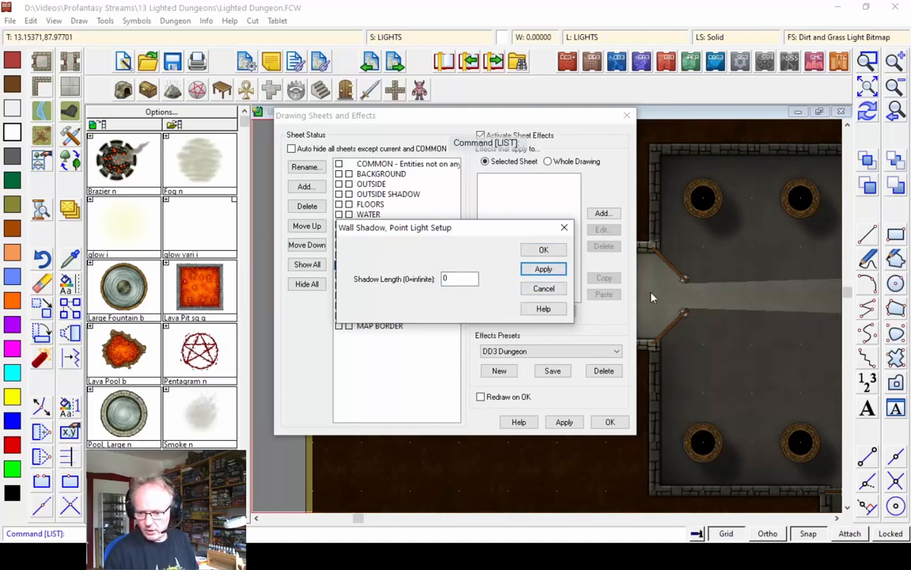
{"action": "left_click", "coordinate": [549, 251]}
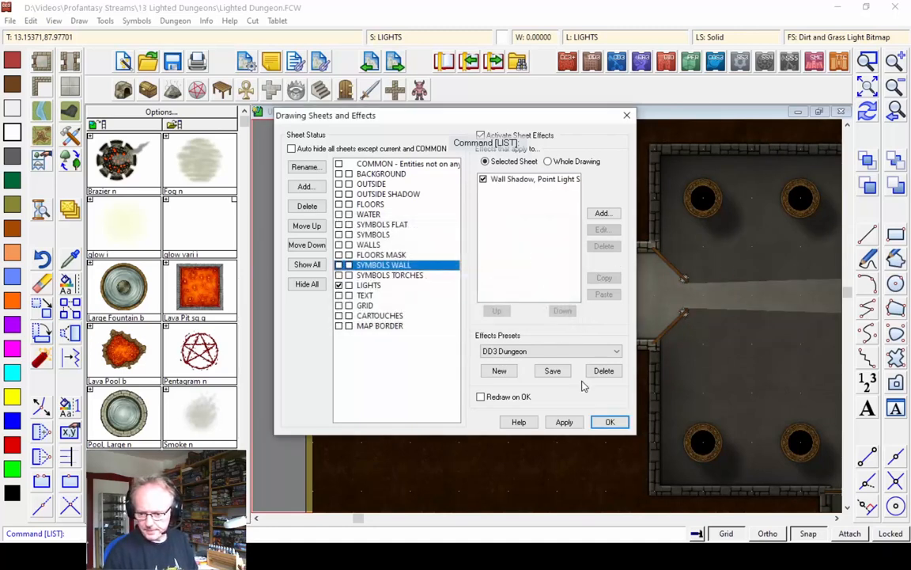
{"action": "left_click", "coordinate": [602, 424]}
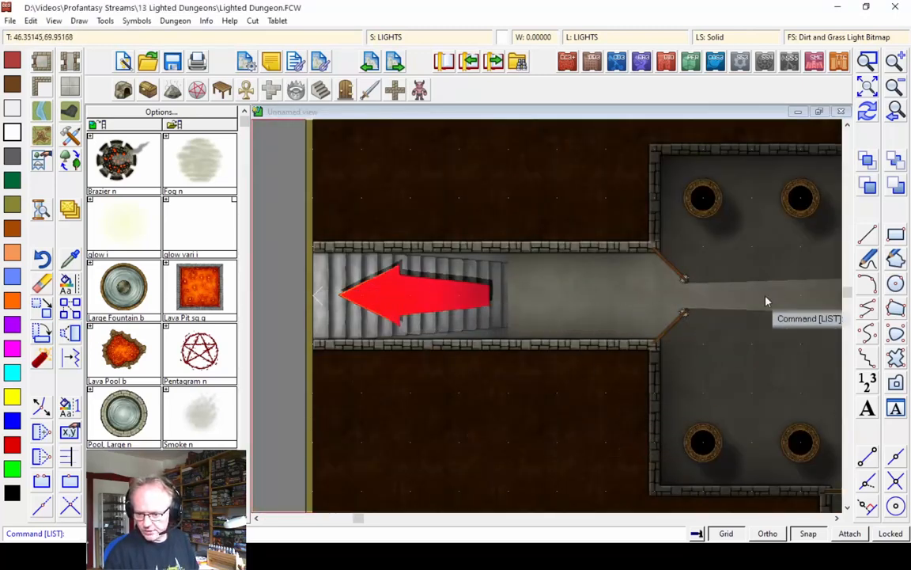
Step: Examine how the entrance light falls through the open double door into the pillared hall, close up and across the whole map
{"action": "left_click", "coordinate": [896, 87]}
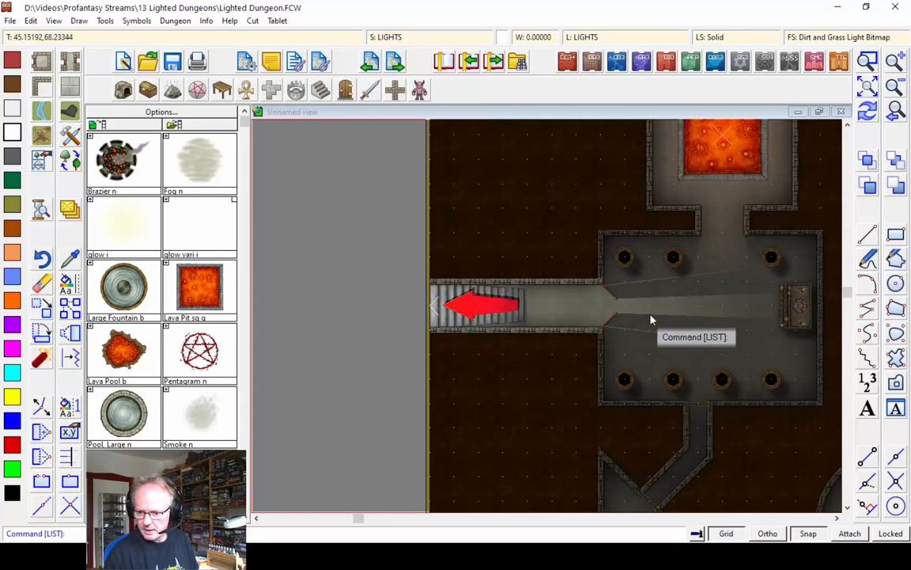
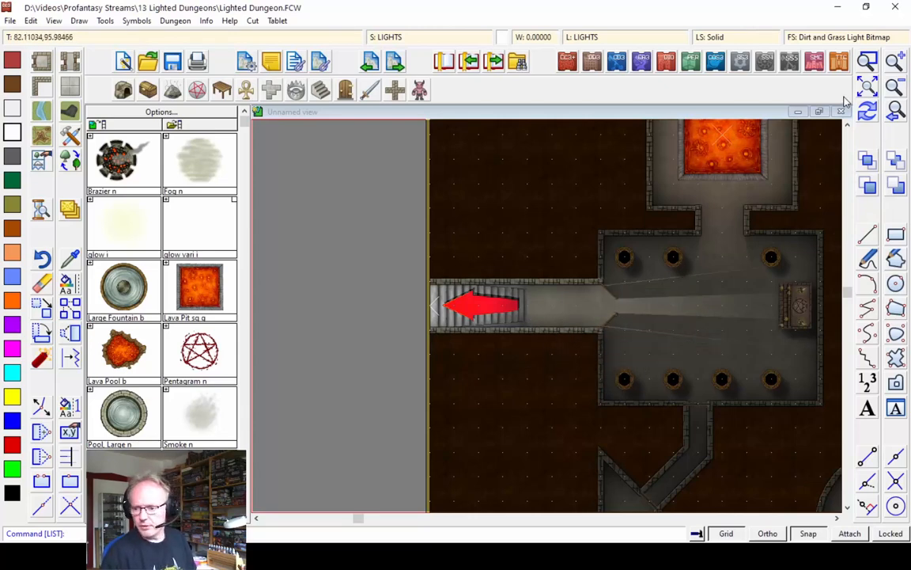
{"action": "left_click", "coordinate": [870, 87]}
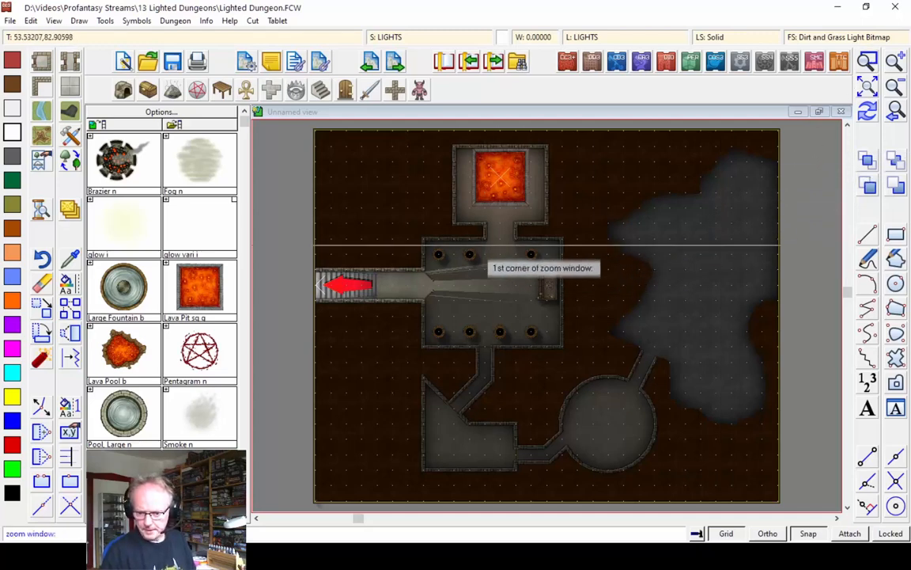
{"action": "left_click", "coordinate": [398, 235]}
{"action": "left_click", "coordinate": [584, 358]}
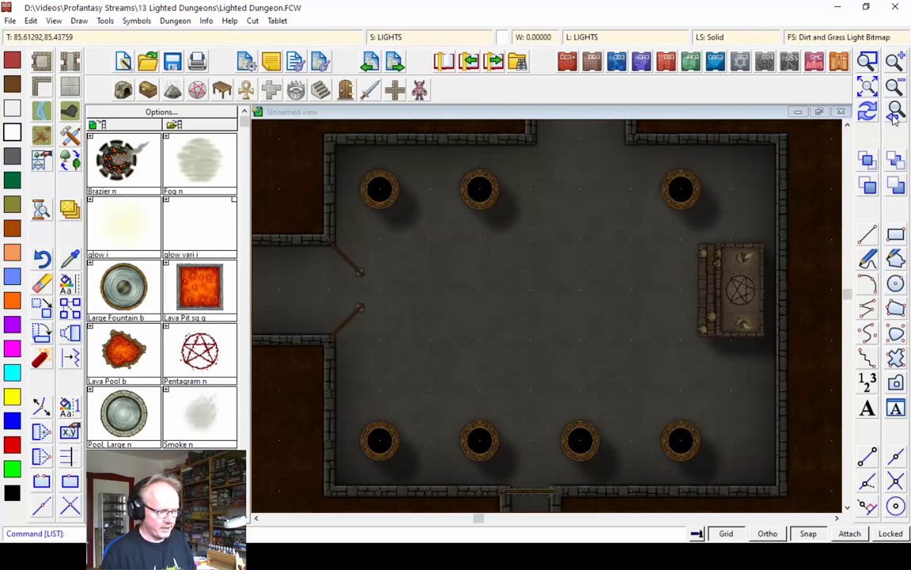
{"action": "left_click", "coordinate": [897, 114]}
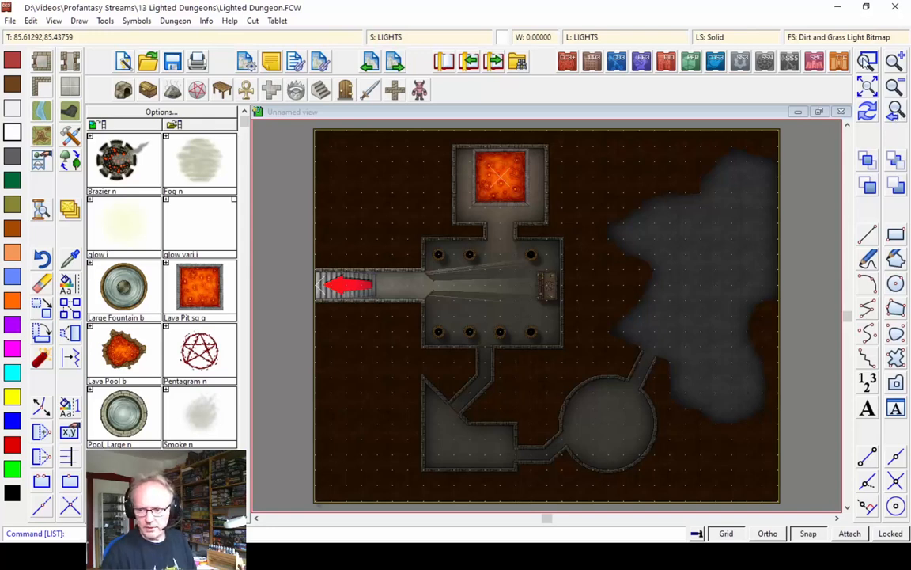
Step: Set the current drawing color to pale cream, color number 142
{"action": "left_click", "coordinate": [404, 200]}
{"action": "left_click", "coordinate": [584, 364]}
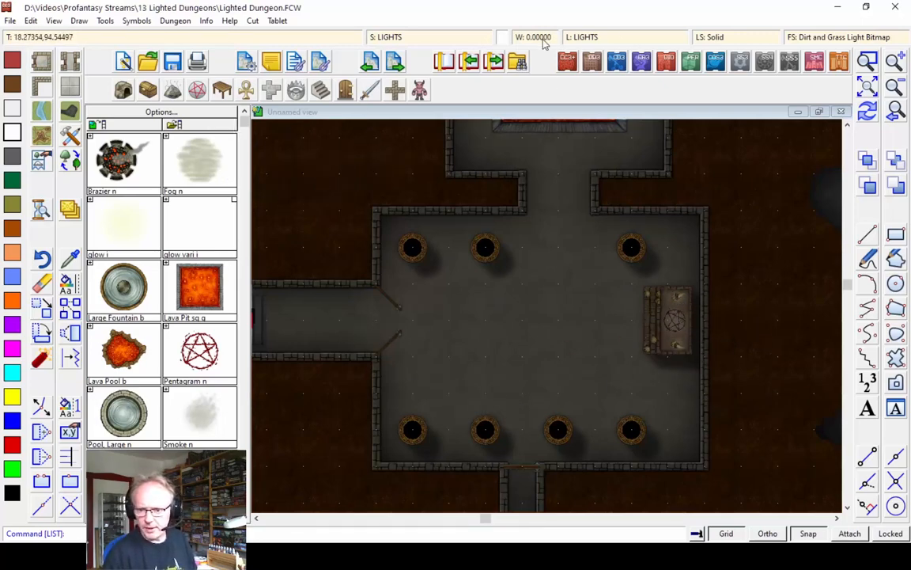
{"action": "left_click", "coordinate": [505, 38]}
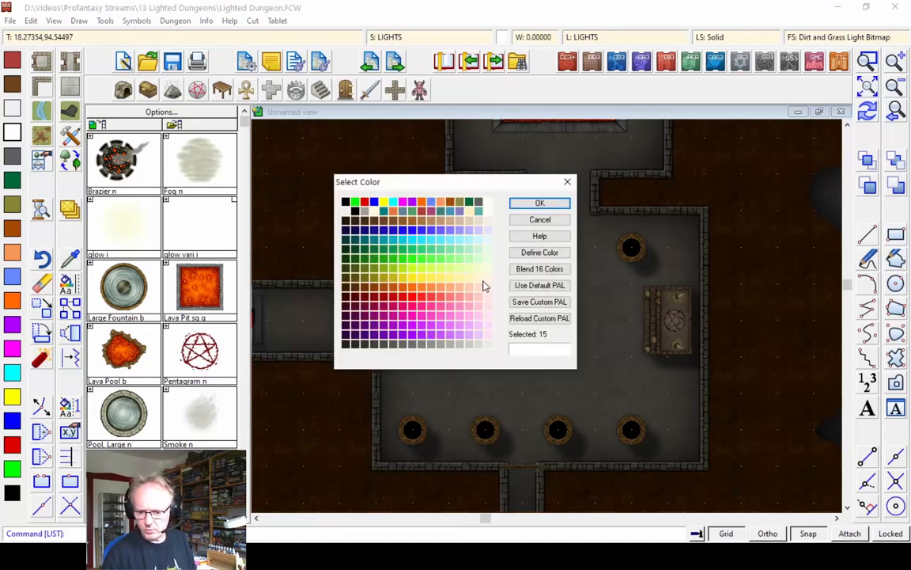
{"action": "left_click", "coordinate": [485, 282]}
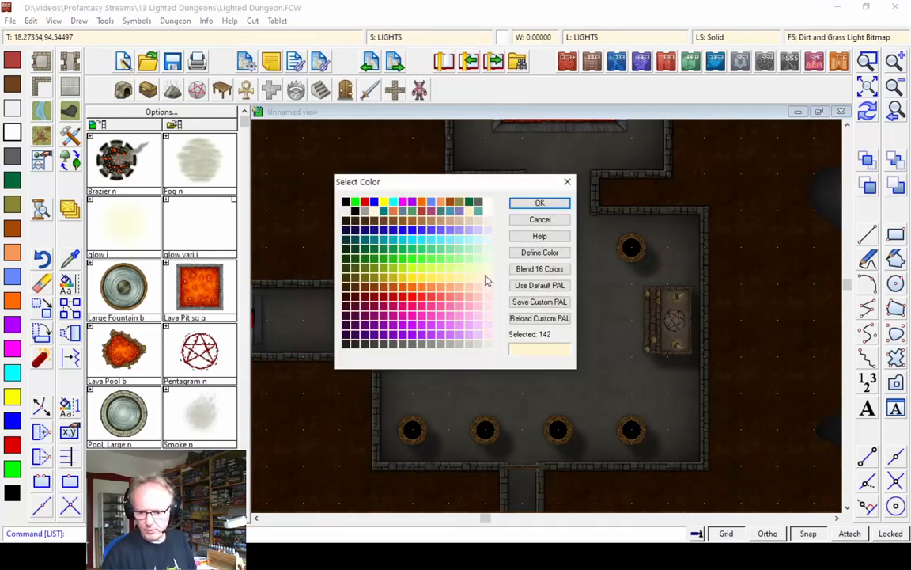
{"action": "left_click", "coordinate": [541, 205]}
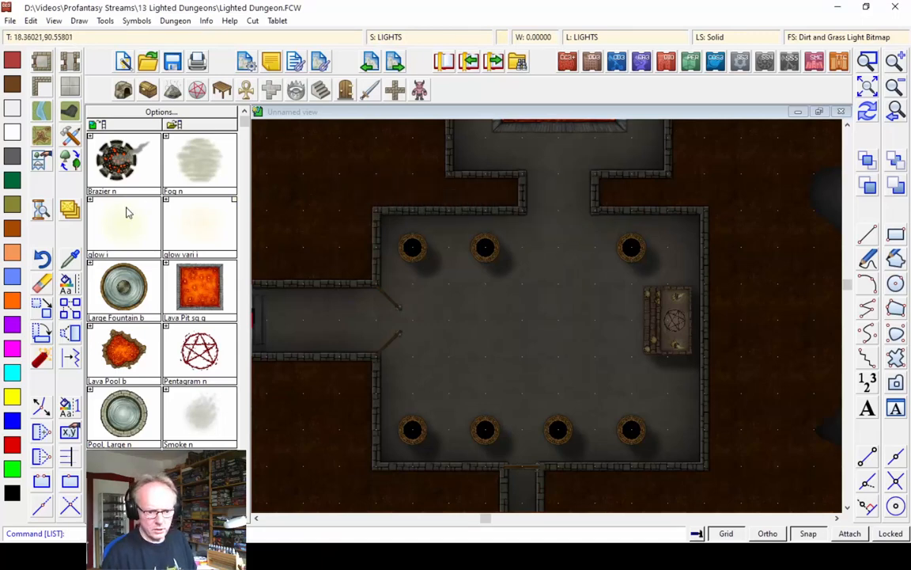
{"action": "left_click", "coordinate": [137, 20]}
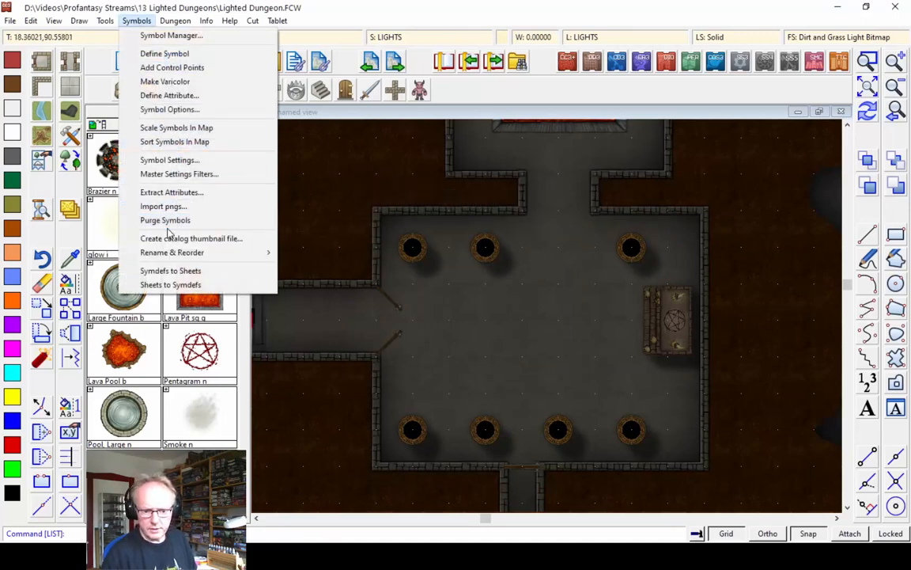
Step: Add a light source on the altar's upper candle with a radius of about 4 and intensity 75
{"action": "left_click", "coordinate": [175, 20]}
{"action": "left_click", "coordinate": [175, 20]}
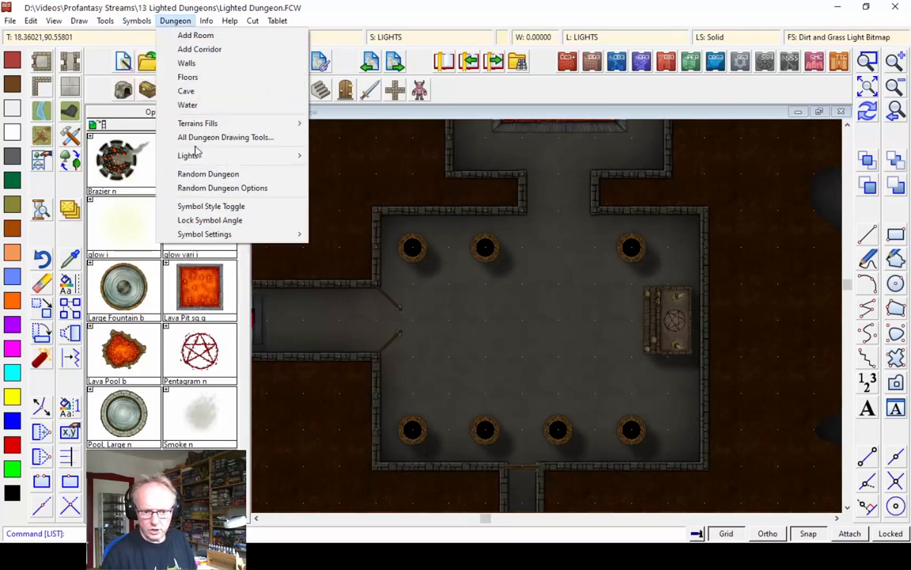
{"action": "mouse_move", "coordinate": [193, 156]}
{"action": "left_click", "coordinate": [340, 155]}
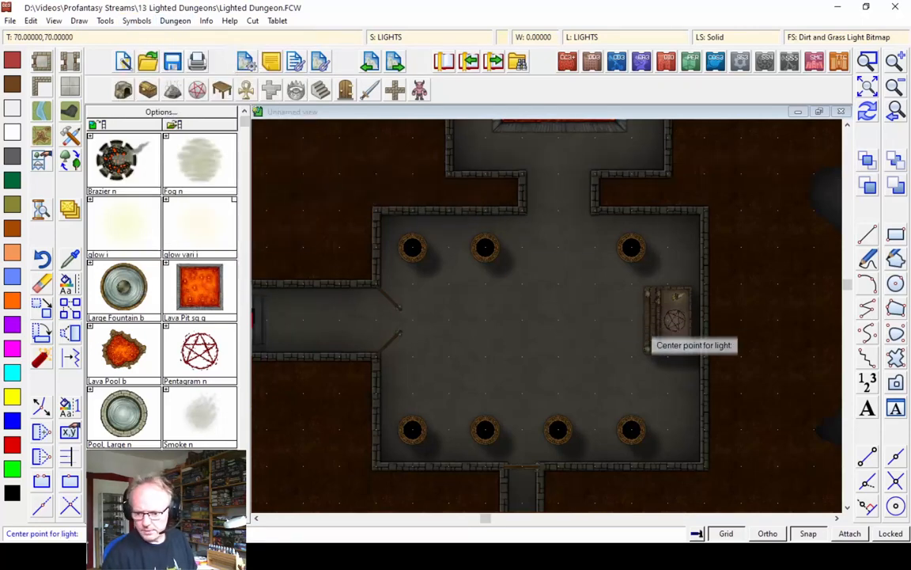
{"action": "left_click", "coordinate": [876, 63]}
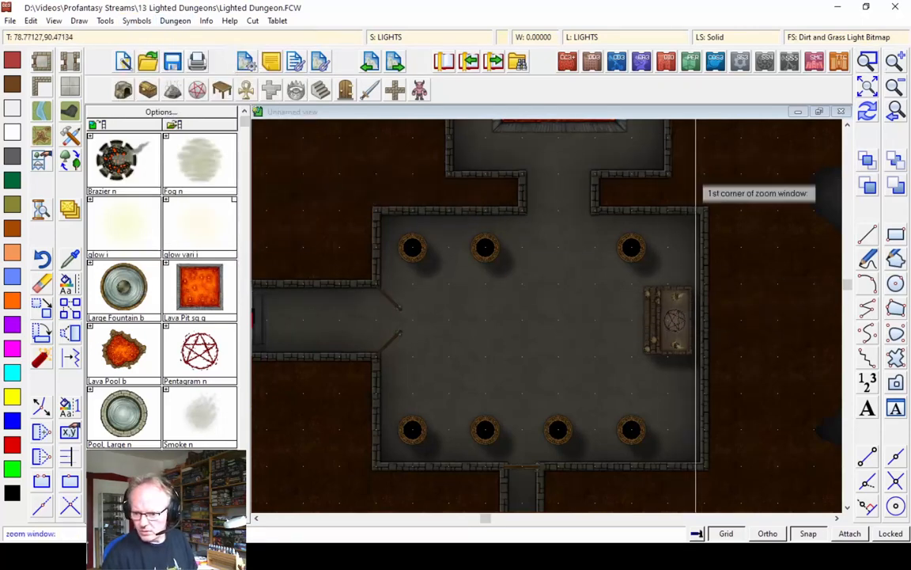
{"action": "left_click", "coordinate": [497, 219]}
{"action": "left_click", "coordinate": [743, 435]}
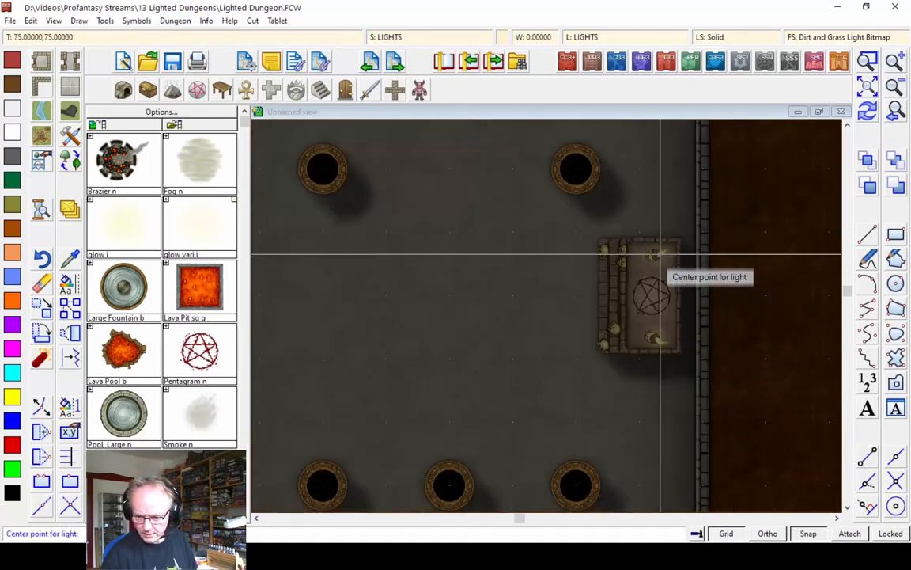
{"action": "left_click", "coordinate": [638, 231]}
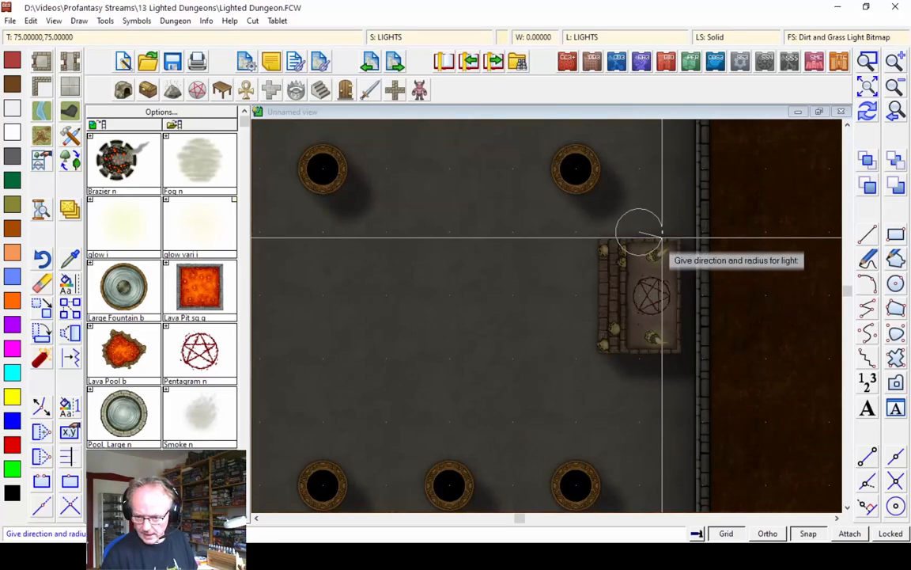
{"action": "left_click", "coordinate": [661, 235]}
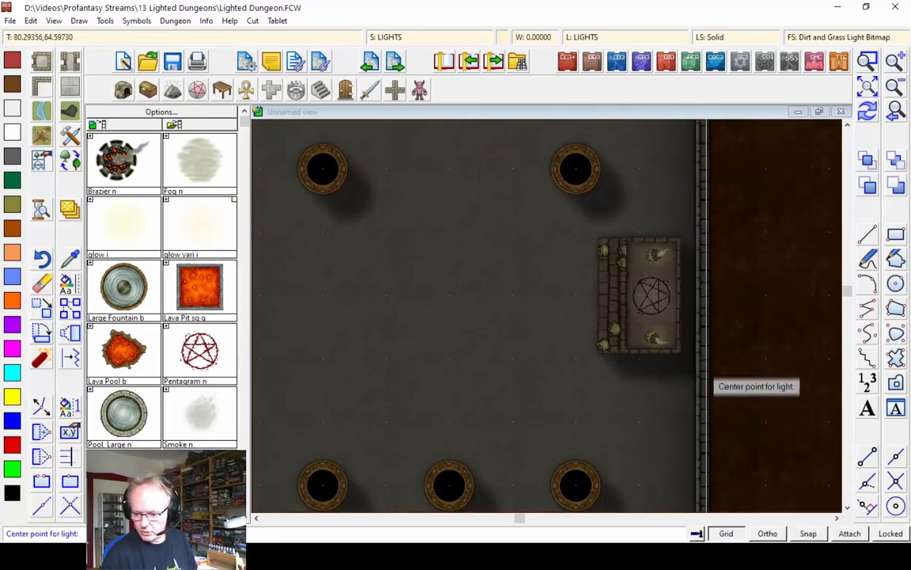
{"action": "left_click", "coordinate": [654, 256]}
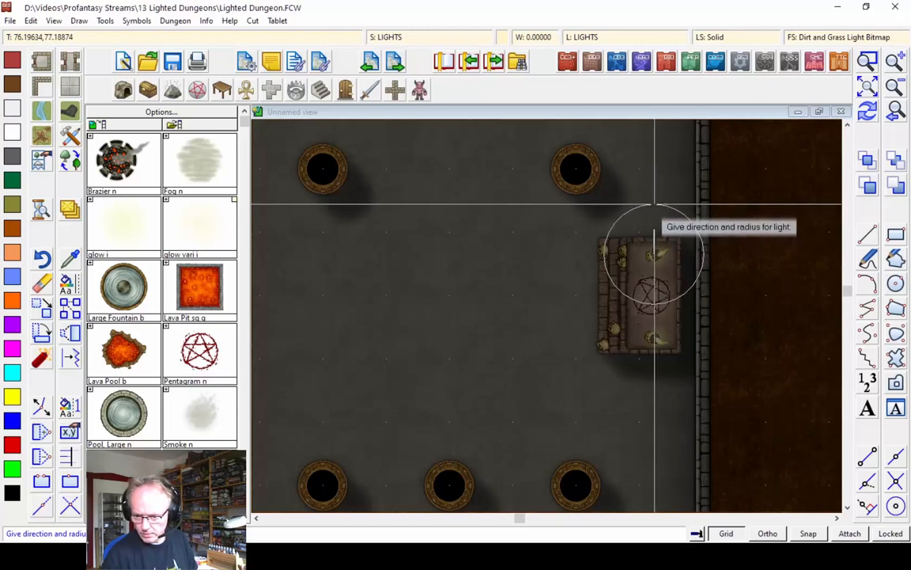
{"action": "left_click", "coordinate": [655, 205]}
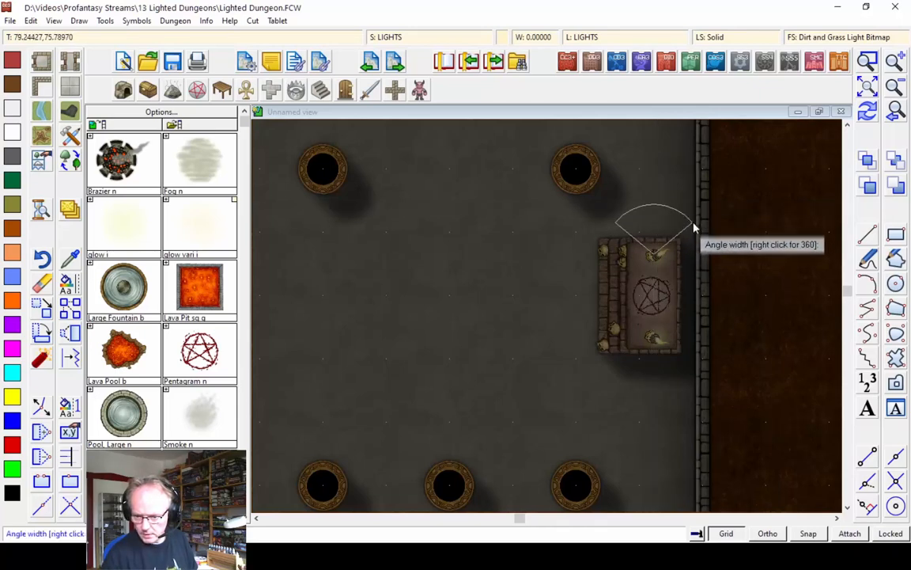
{"action": "left_click", "coordinate": [685, 299]}
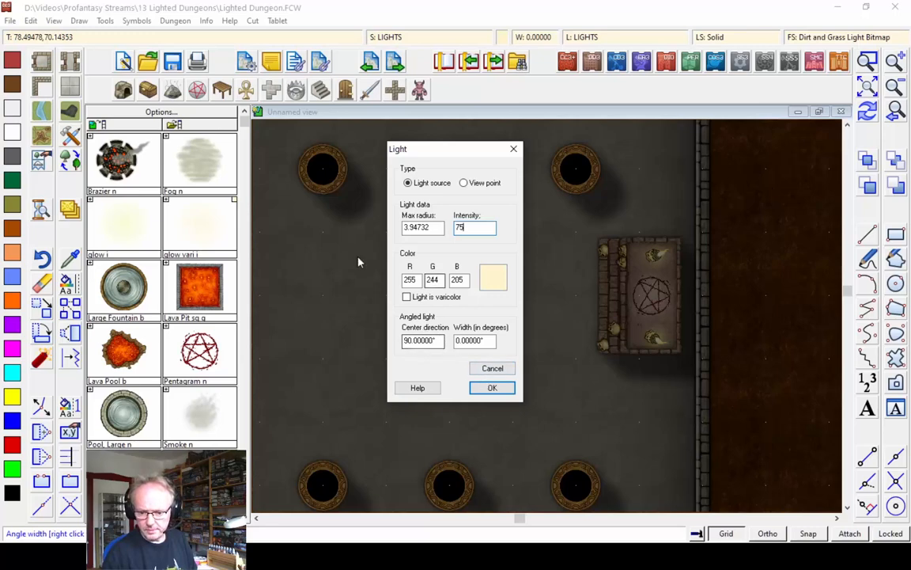
{"action": "left_click", "coordinate": [492, 388]}
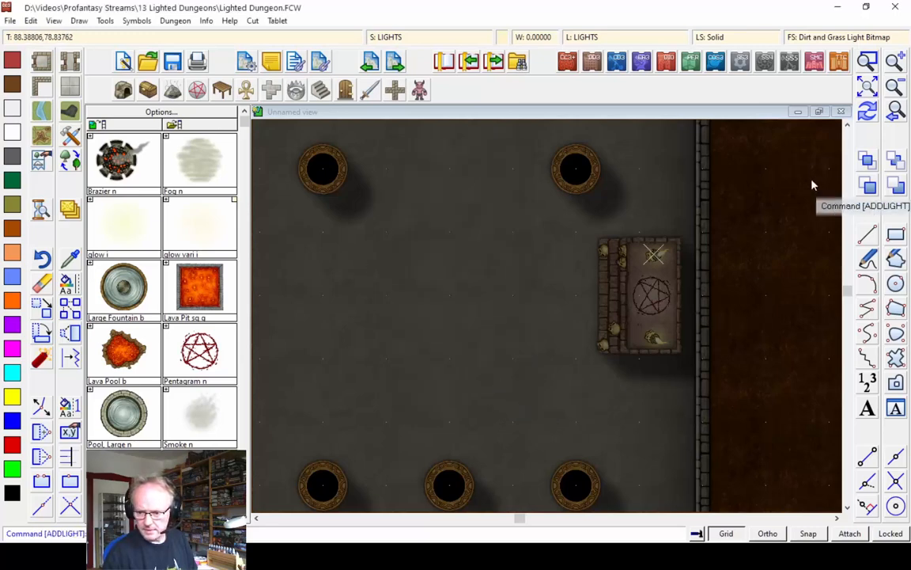
{"action": "left_click", "coordinate": [867, 113]}
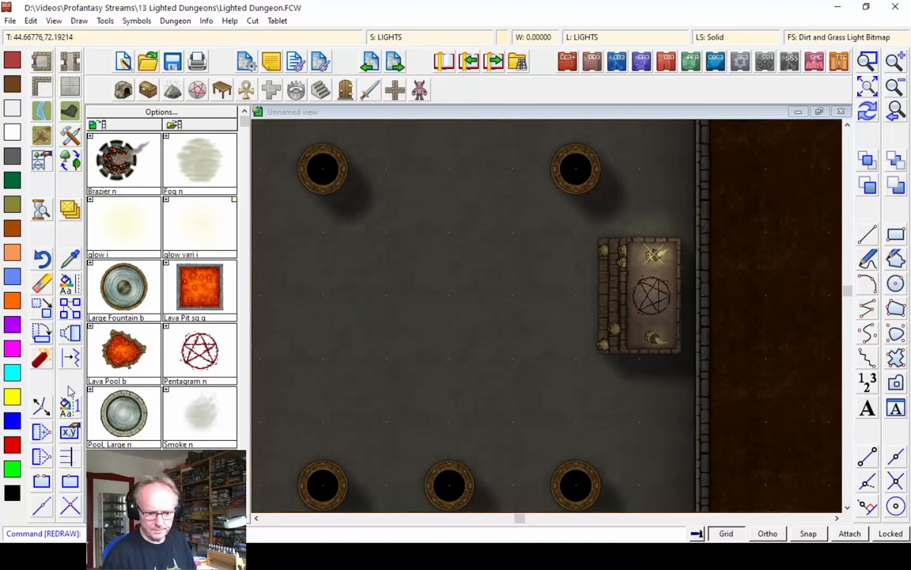
{"action": "left_click", "coordinate": [130, 21]}
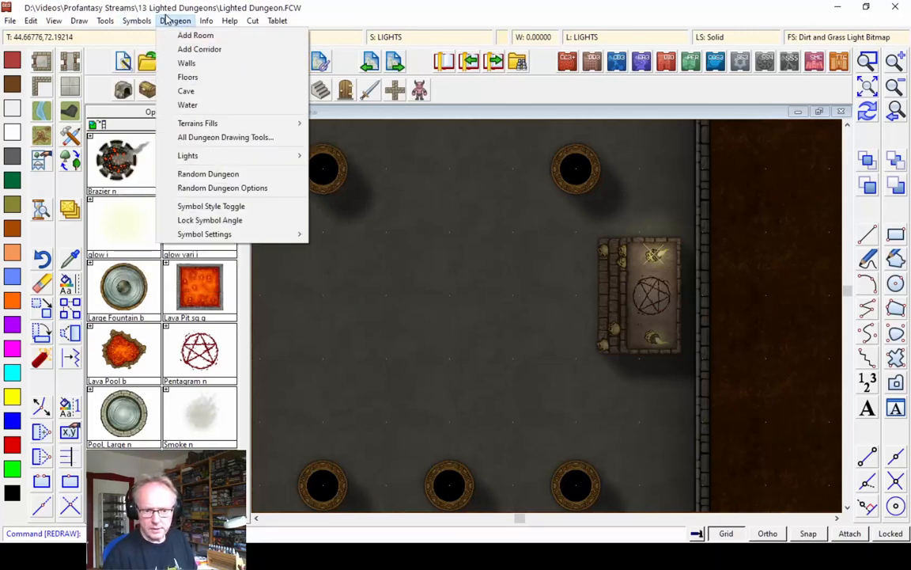
{"action": "mouse_move", "coordinate": [199, 157]}
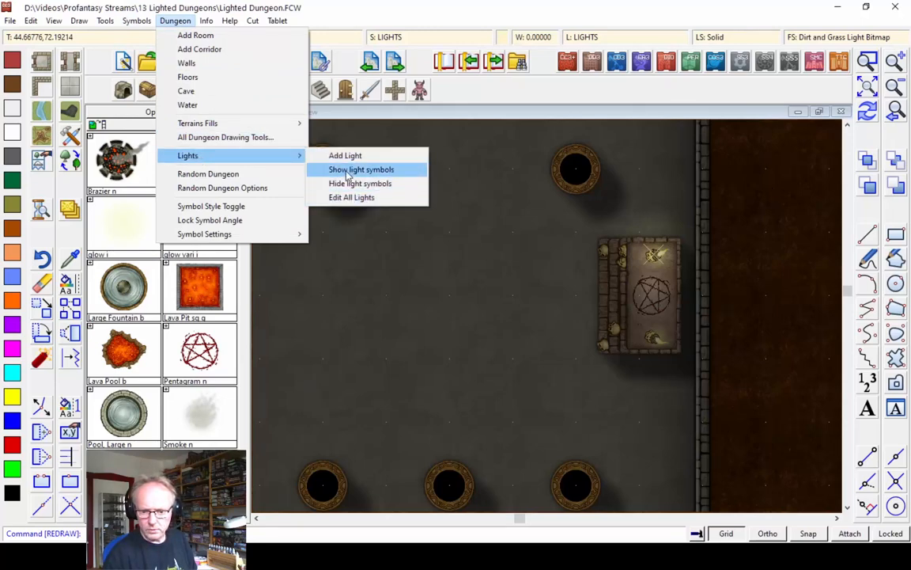
{"action": "left_click", "coordinate": [210, 43]}
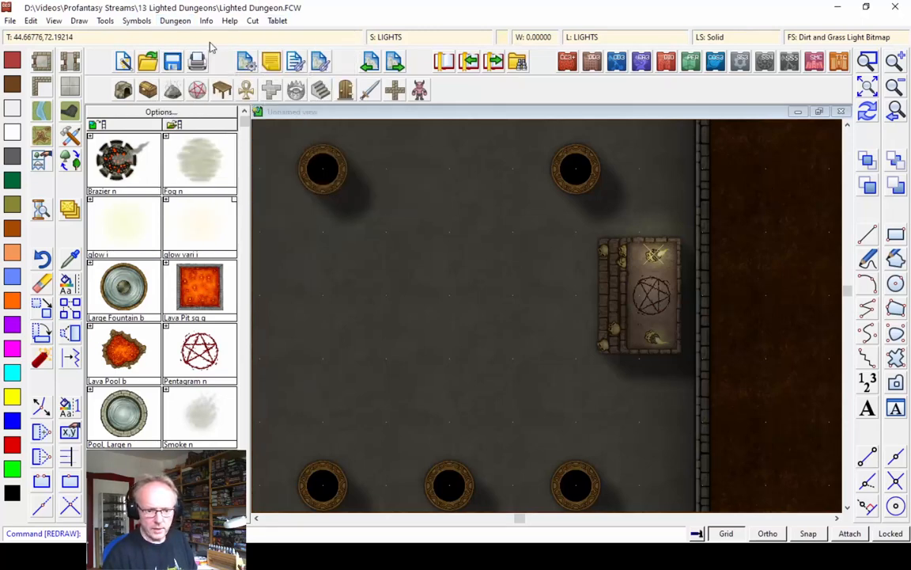
Step: Edit the altar's light source to a maximum radius of 5 and redraw the map
{"action": "left_click", "coordinate": [71, 432]}
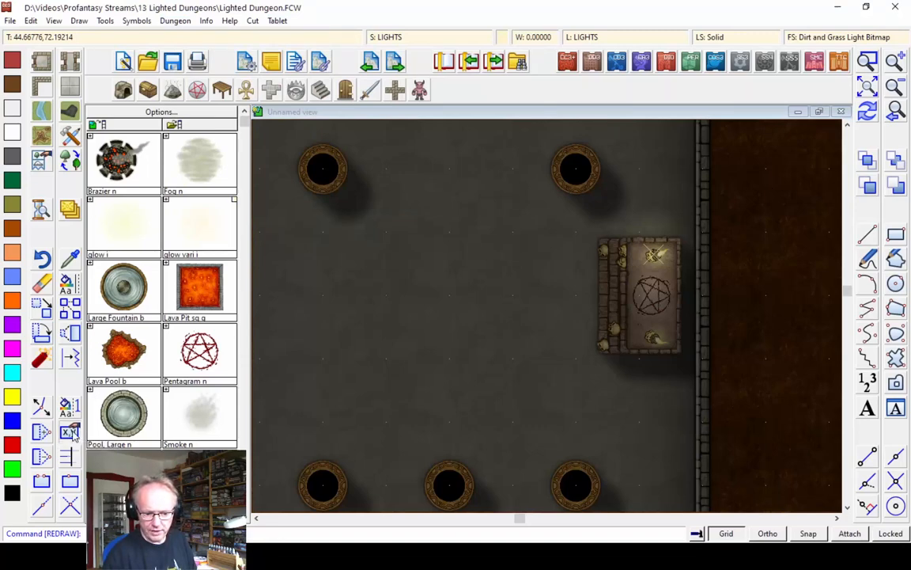
{"action": "left_click", "coordinate": [654, 258]}
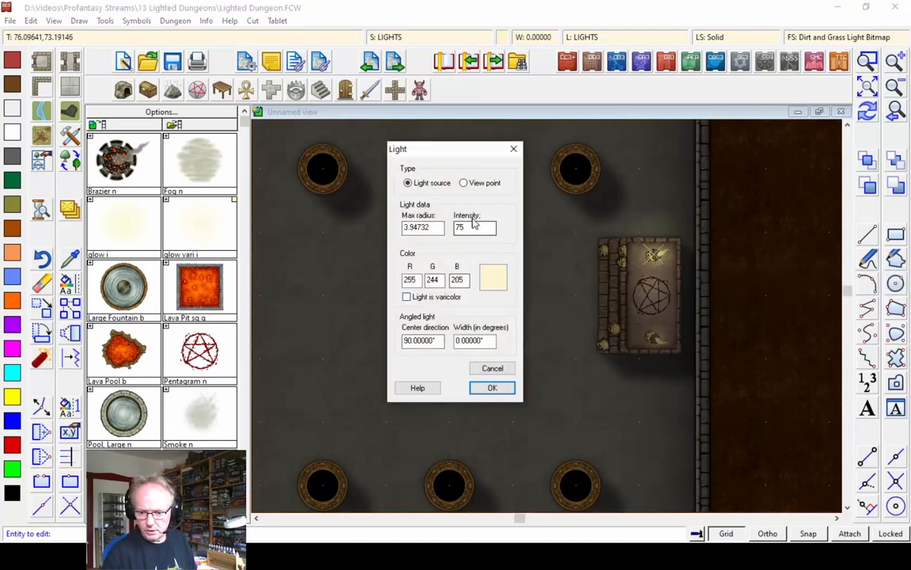
{"action": "double_click", "coordinate": [428, 227]}
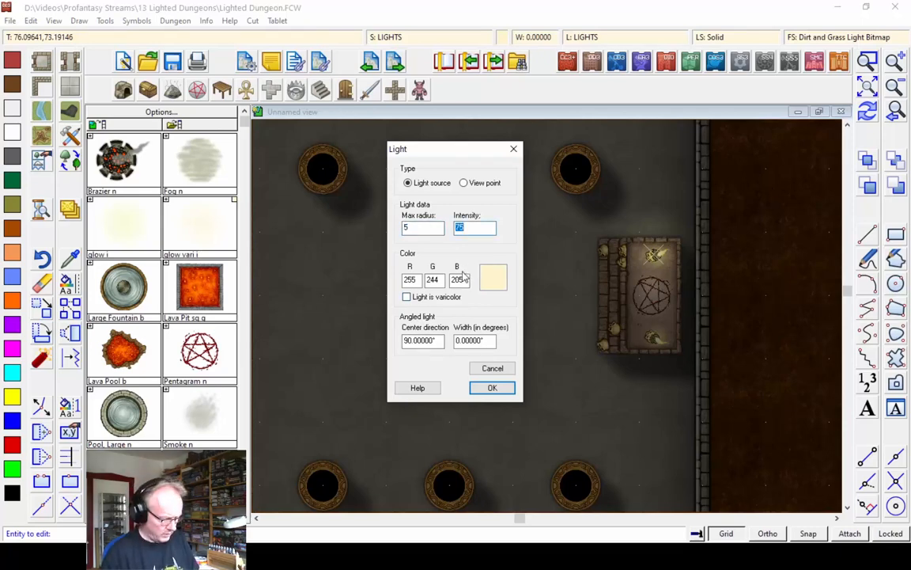
{"action": "left_click", "coordinate": [492, 388]}
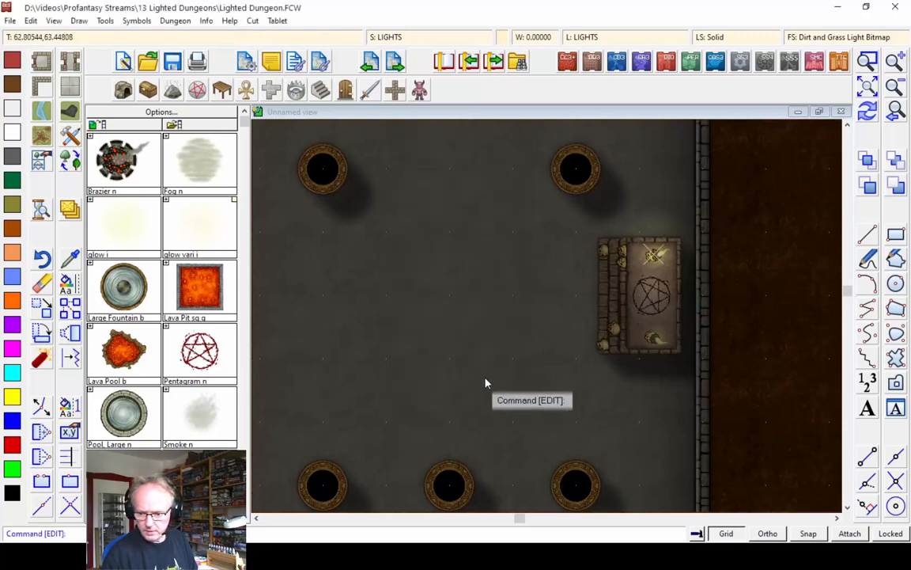
{"action": "left_click", "coordinate": [868, 114]}
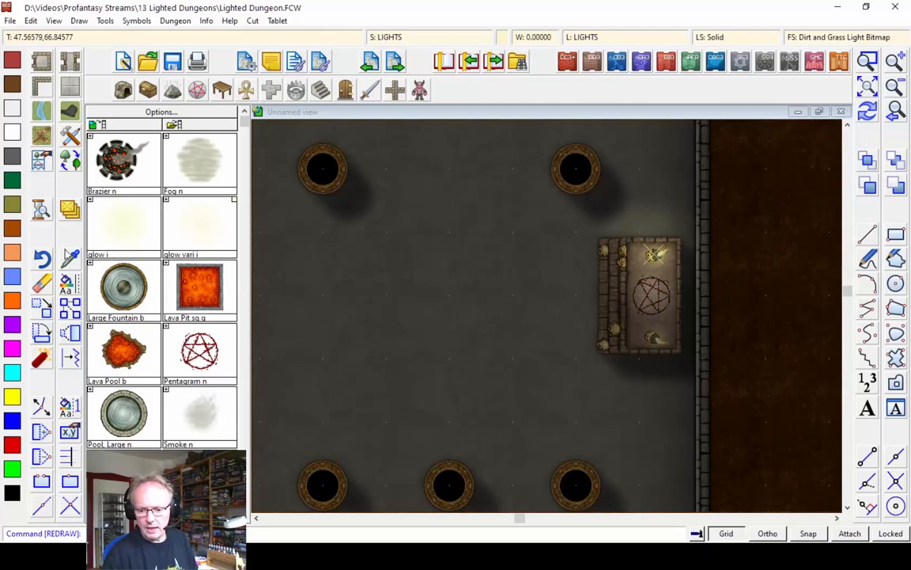
Step: Load the DD3 Color Furniture symbol catalog and find its candle symbols
{"action": "left_click", "coordinate": [198, 90]}
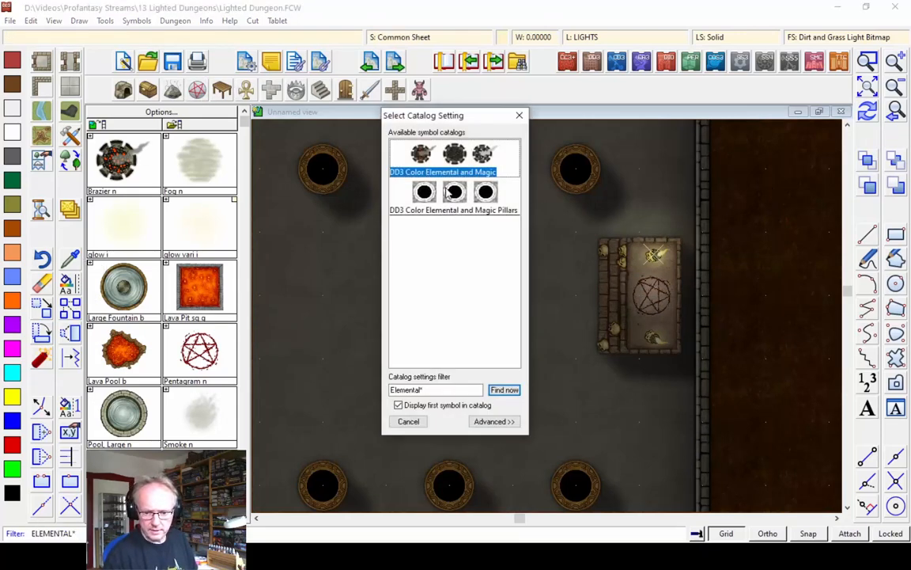
{"action": "double_click", "coordinate": [454, 160]}
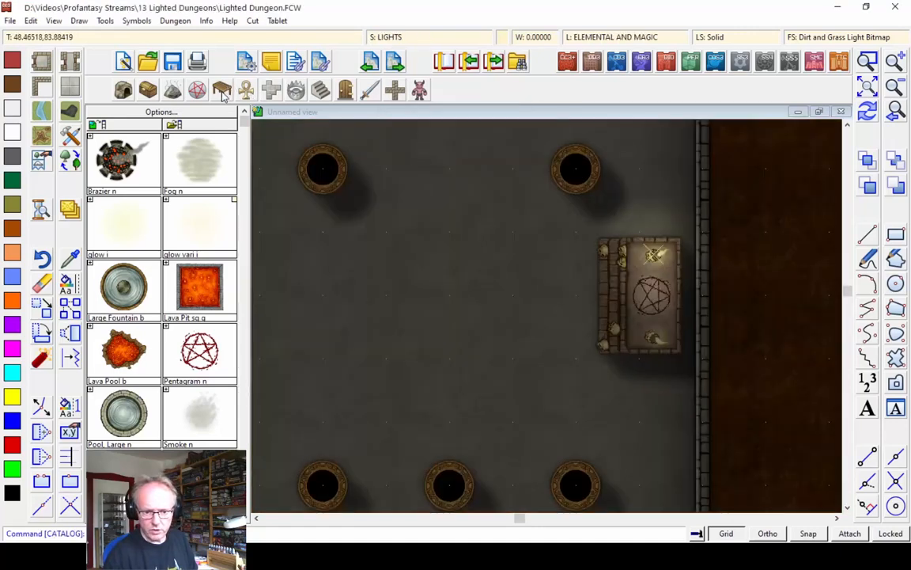
{"action": "left_click", "coordinate": [222, 90]}
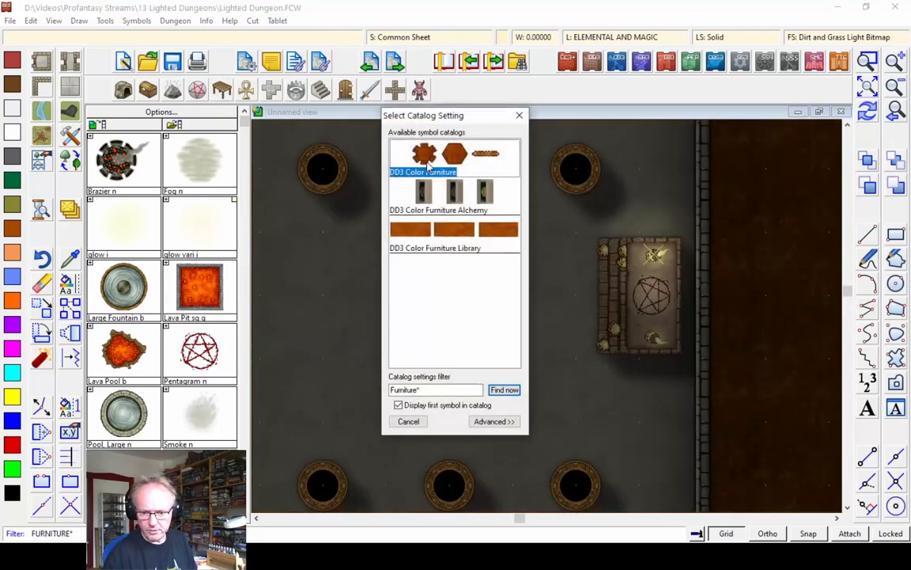
{"action": "double_click", "coordinate": [428, 164]}
{"action": "scroll", "coordinate": [245, 357], "scroll_direction": "down", "scroll_amount": 5}
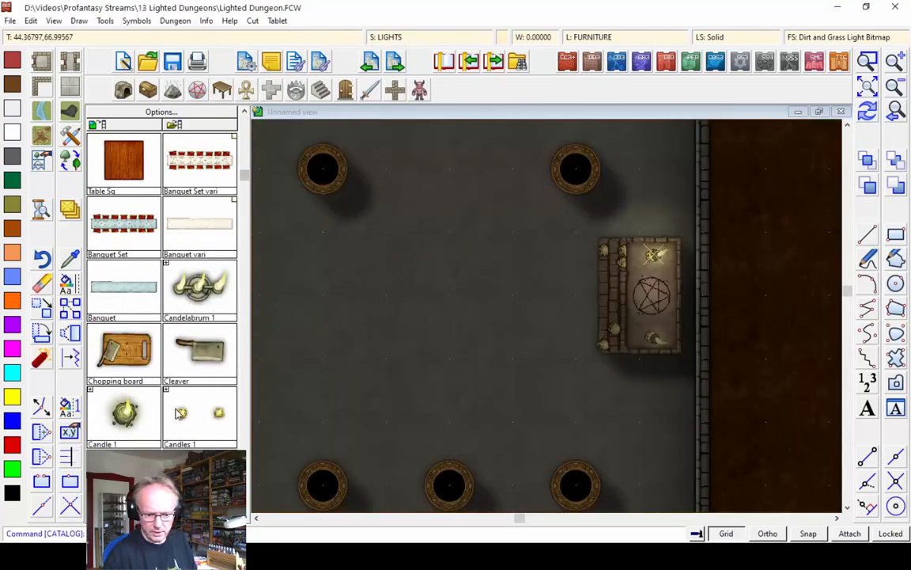
Step: Scatter Candle 1 symbols over the altar steps and the hall floor in front of and below the altar
{"action": "left_click", "coordinate": [127, 415]}
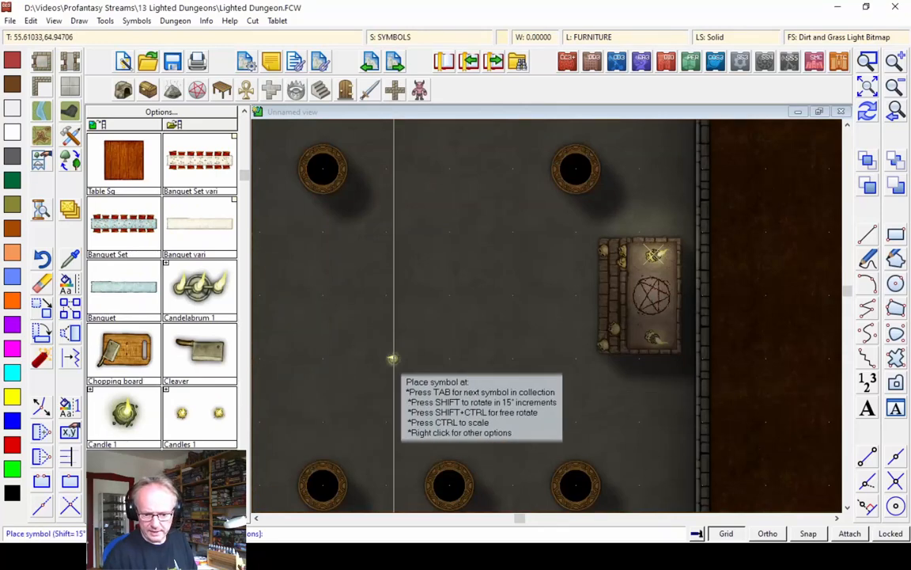
{"action": "left_click", "coordinate": [615, 280]}
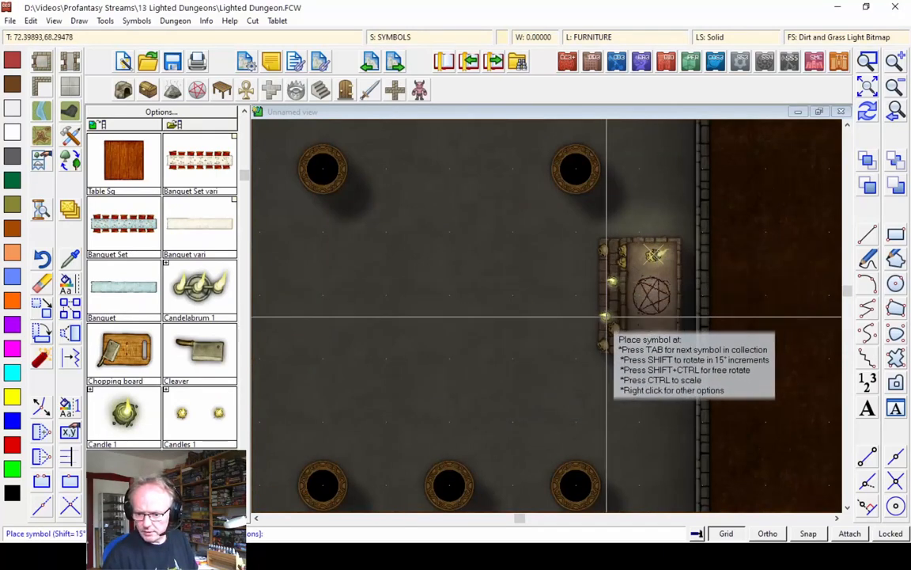
{"action": "left_click", "coordinate": [583, 248]}
{"action": "left_click", "coordinate": [541, 240]}
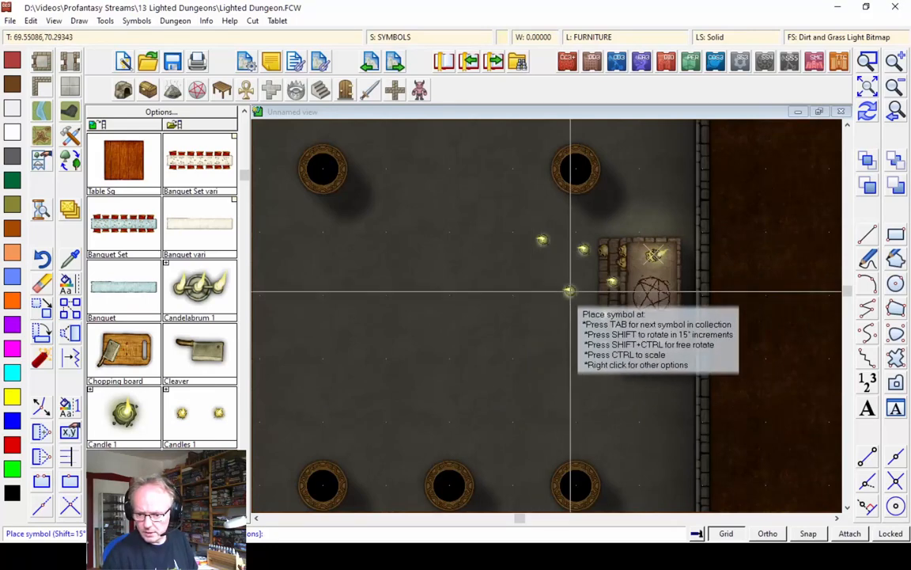
{"action": "left_click", "coordinate": [570, 290]}
{"action": "left_click", "coordinate": [546, 318]}
{"action": "right_click", "coordinate": [511, 326]}
{"action": "left_click", "coordinate": [504, 221]}
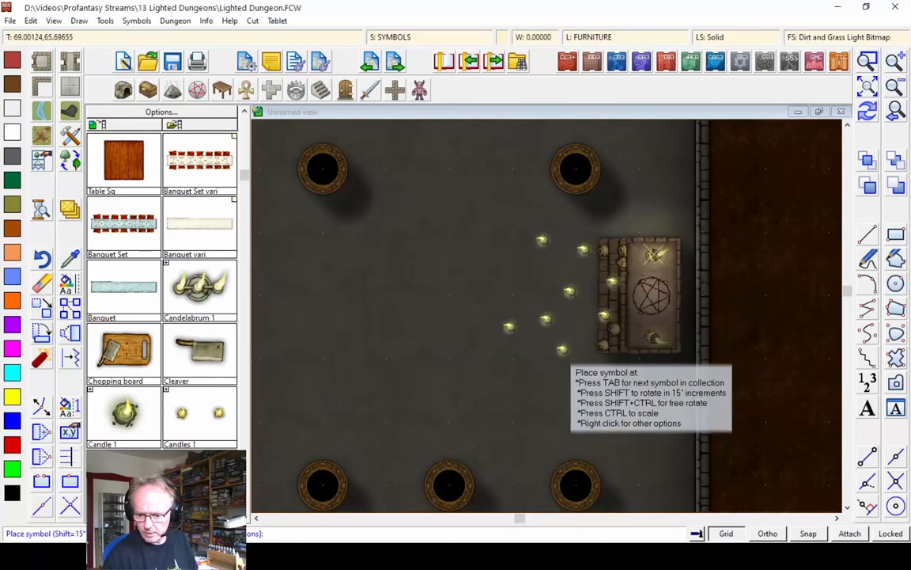
{"action": "left_click", "coordinate": [564, 348]}
{"action": "left_click", "coordinate": [543, 368]}
Step: Scatter Candles 1 symbols among the existing candles around the altar, on its top and farther out on the floor
{"action": "left_click", "coordinate": [195, 425]}
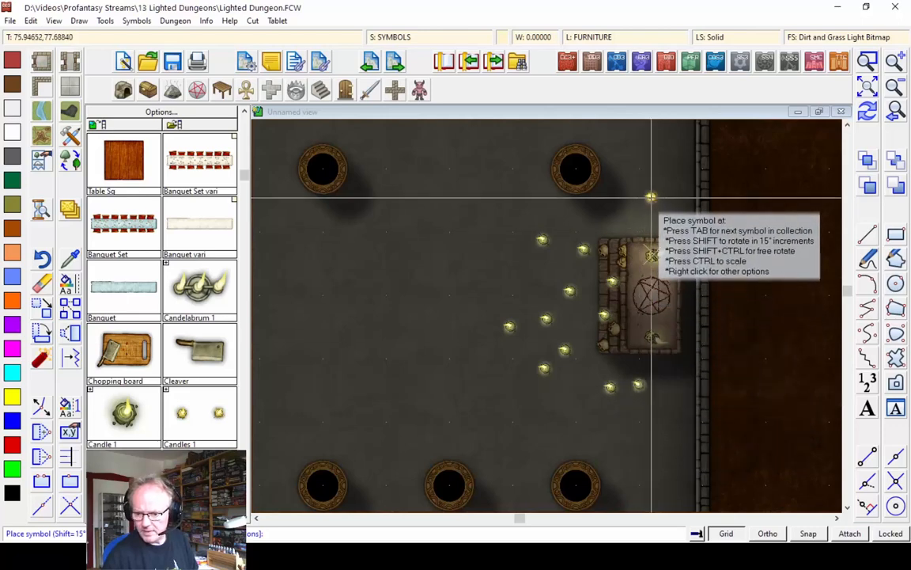
{"action": "left_click", "coordinate": [646, 201]}
{"action": "left_click", "coordinate": [612, 226]}
{"action": "left_click", "coordinate": [560, 265]}
{"action": "left_click", "coordinate": [503, 270]}
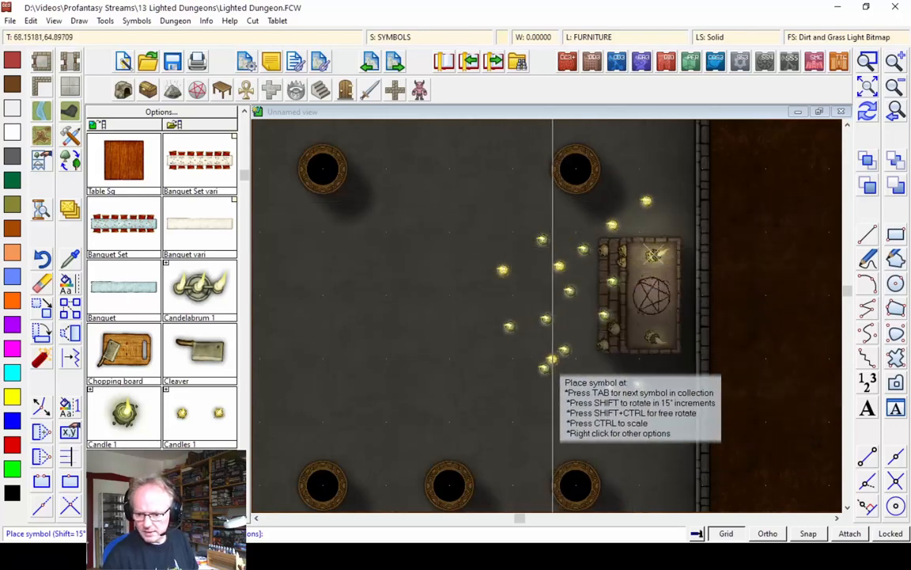
{"action": "left_click", "coordinate": [565, 376]}
{"action": "left_click", "coordinate": [641, 328]}
{"action": "left_click", "coordinate": [574, 404]}
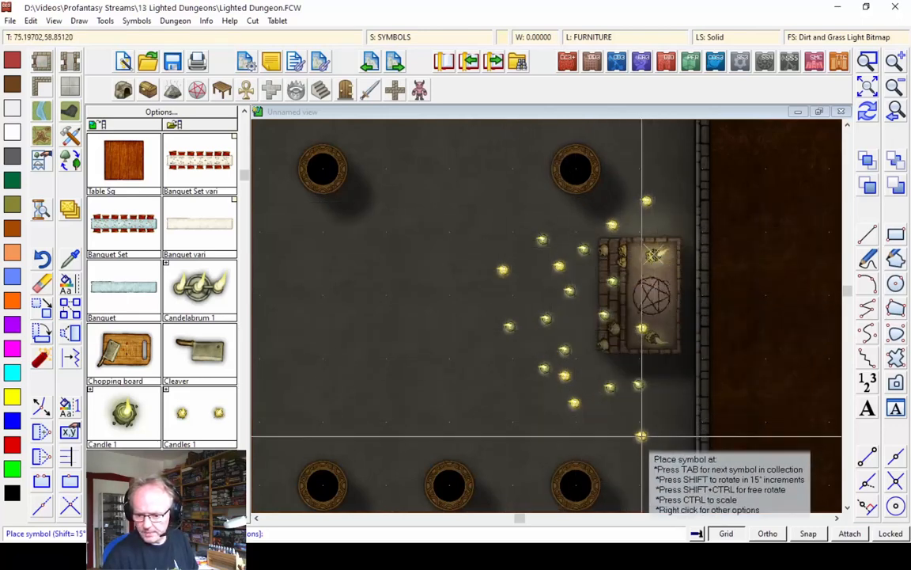
{"action": "left_click", "coordinate": [642, 434]}
{"action": "left_click", "coordinate": [435, 374]}
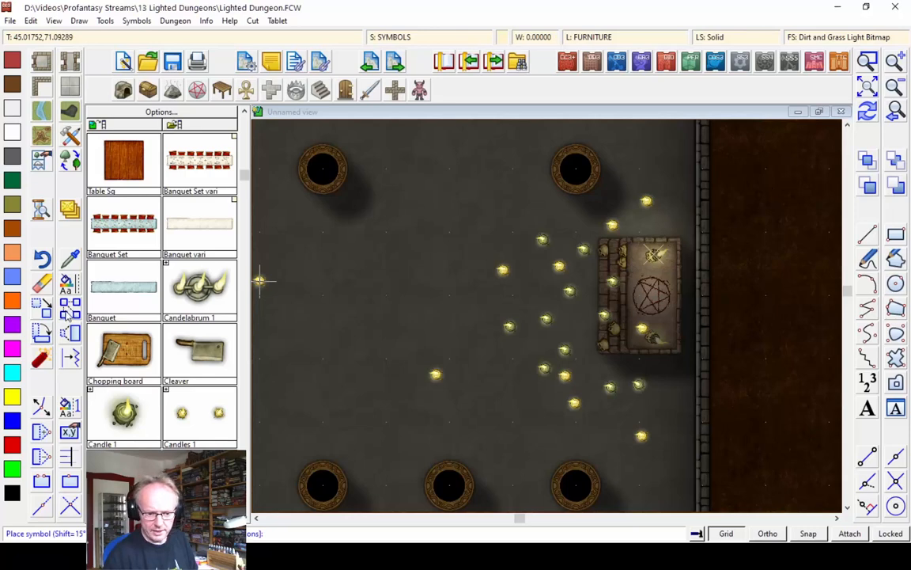
{"action": "right_click", "coordinate": [295, 297]}
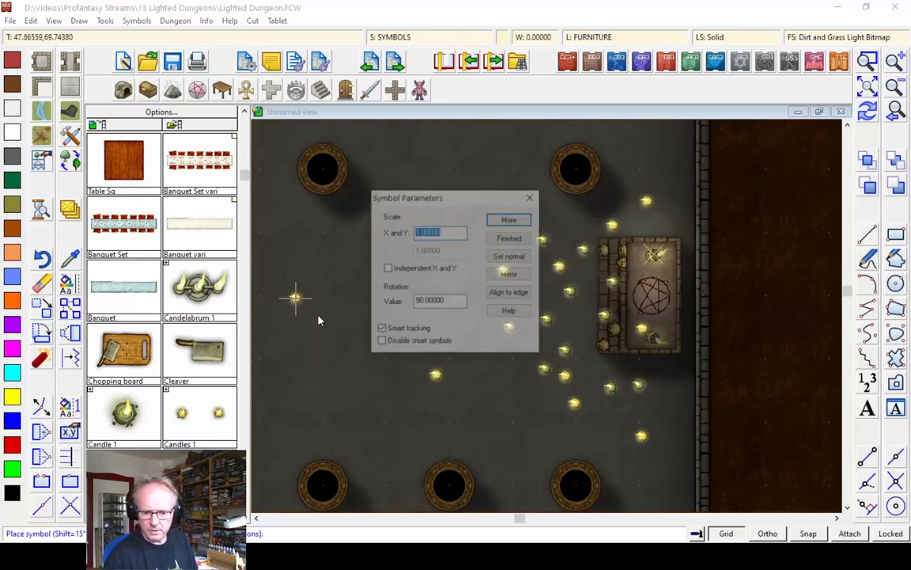
{"action": "left_click", "coordinate": [527, 237]}
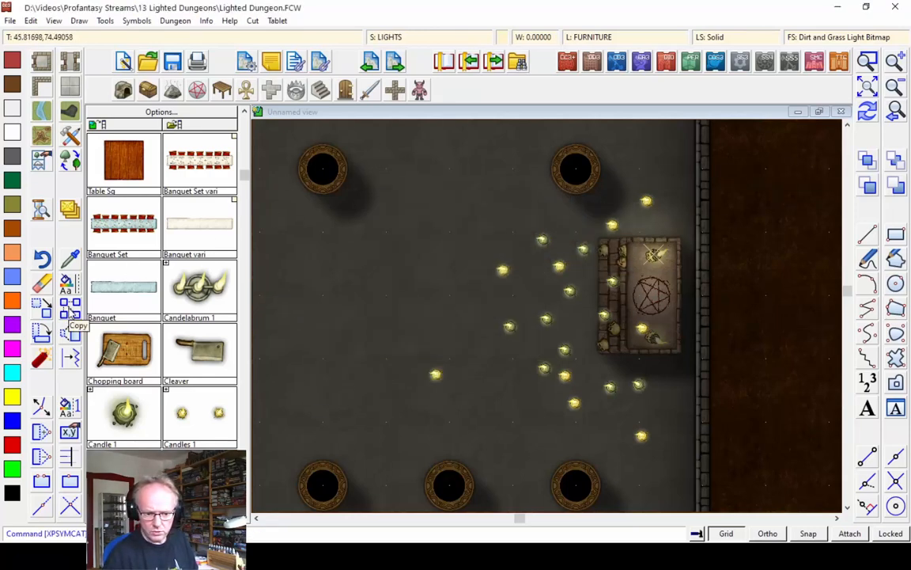
Step: Copy the light source on the altar and place copies on the candles above, in front of and on the altar
{"action": "left_click", "coordinate": [70, 310]}
{"action": "left_click", "coordinate": [654, 255]}
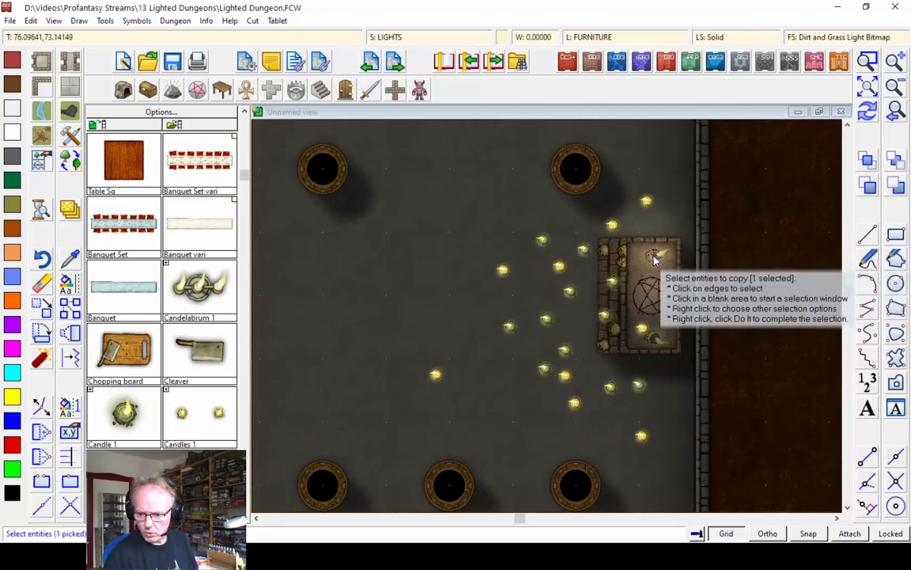
{"action": "right_click", "coordinate": [623, 265]}
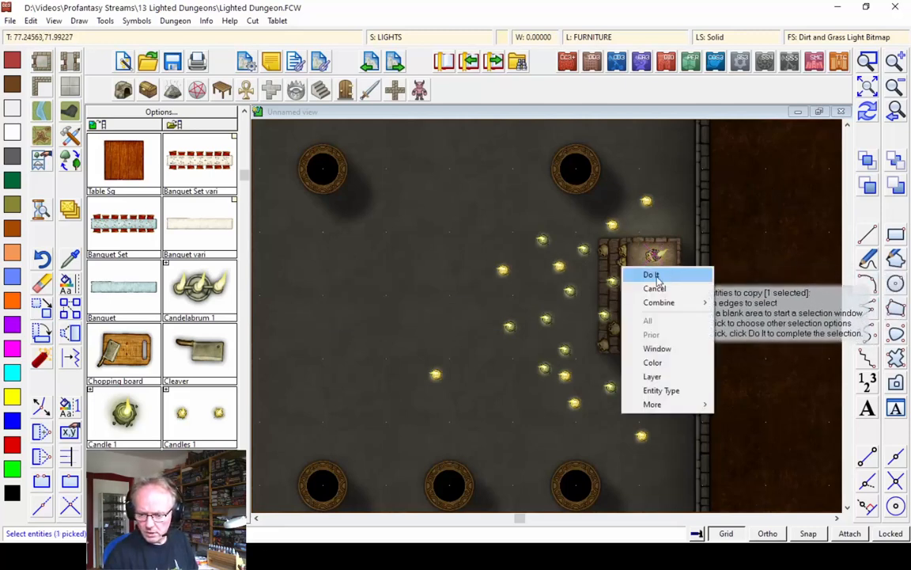
{"action": "left_click", "coordinate": [648, 273]}
{"action": "left_click", "coordinate": [660, 258]}
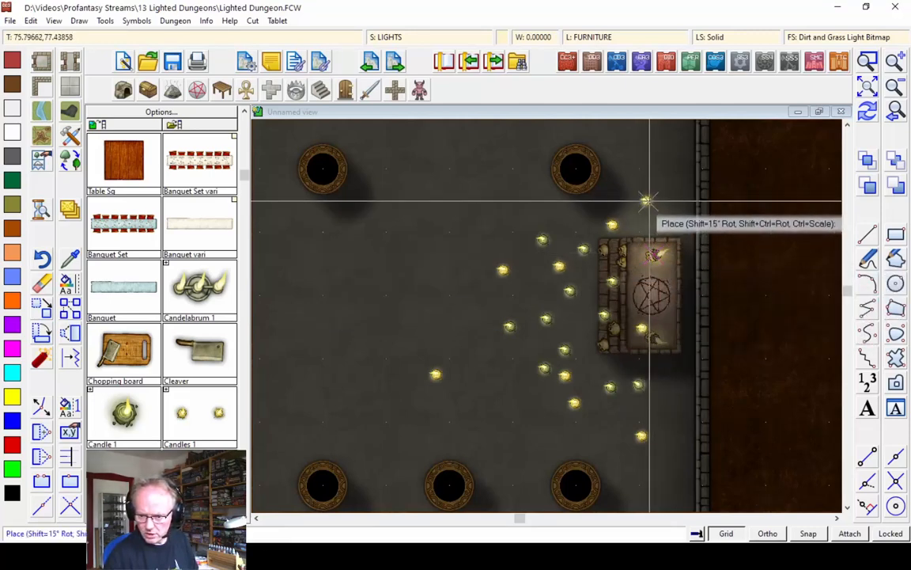
{"action": "left_click", "coordinate": [613, 225]}
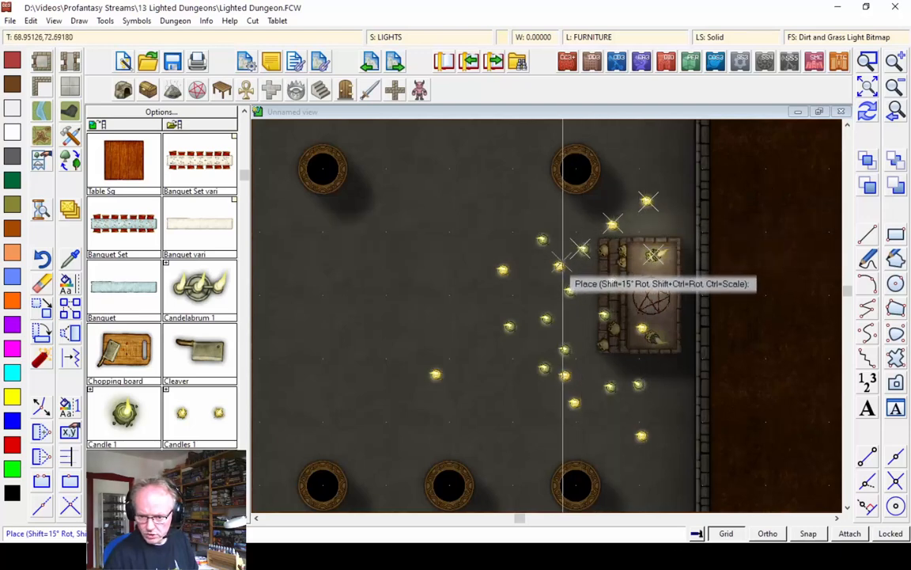
{"action": "left_click", "coordinate": [543, 239]}
{"action": "left_click", "coordinate": [502, 270]}
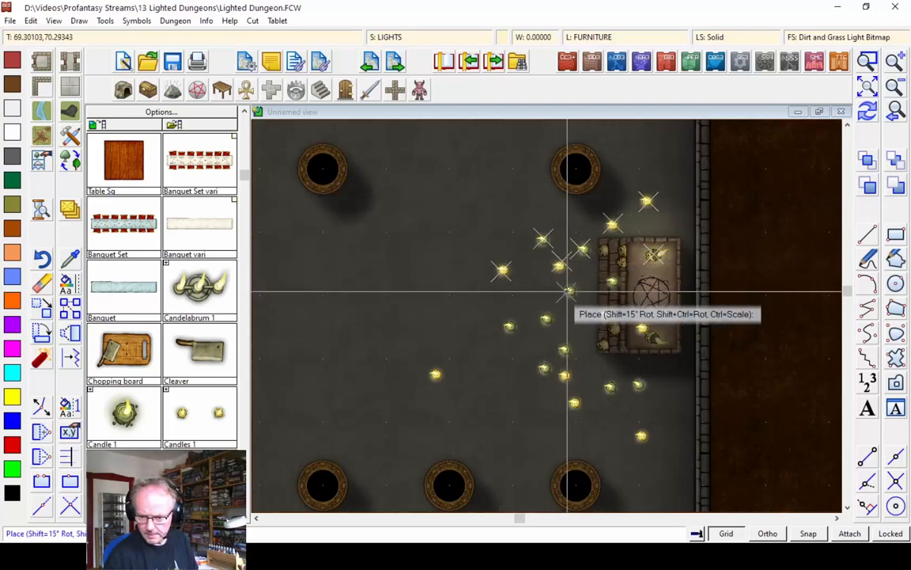
{"action": "left_click", "coordinate": [569, 291]}
{"action": "left_click", "coordinate": [613, 281]}
{"action": "left_click", "coordinate": [603, 312]}
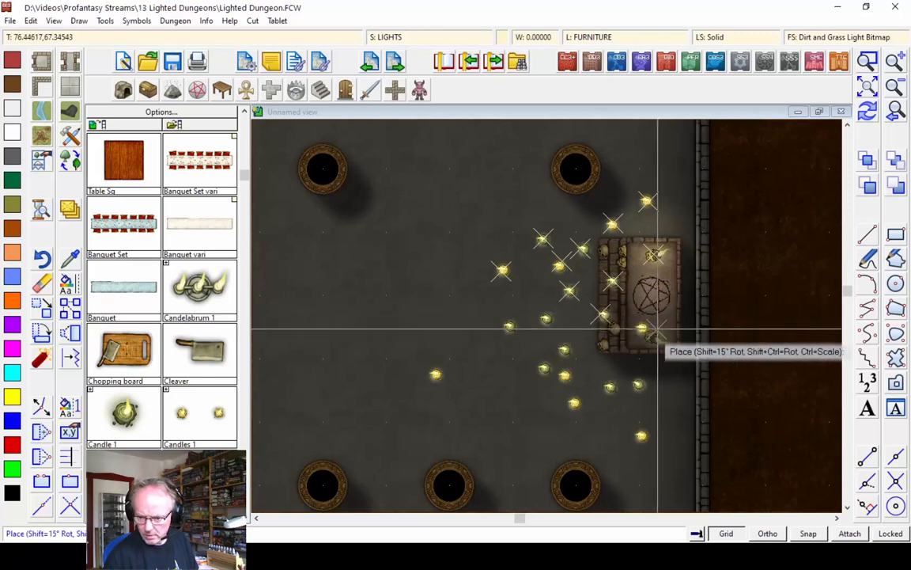
{"action": "left_click", "coordinate": [646, 331]}
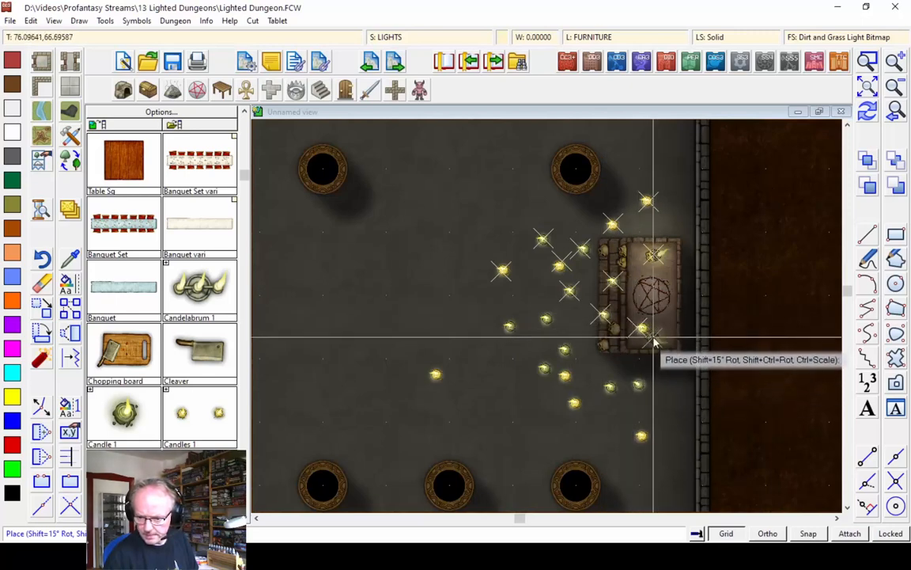
Step: Place further light copies on the remaining candles below the altar and farther out on the floor, then finish copying
{"action": "left_click", "coordinate": [638, 383]}
{"action": "left_click", "coordinate": [641, 433]}
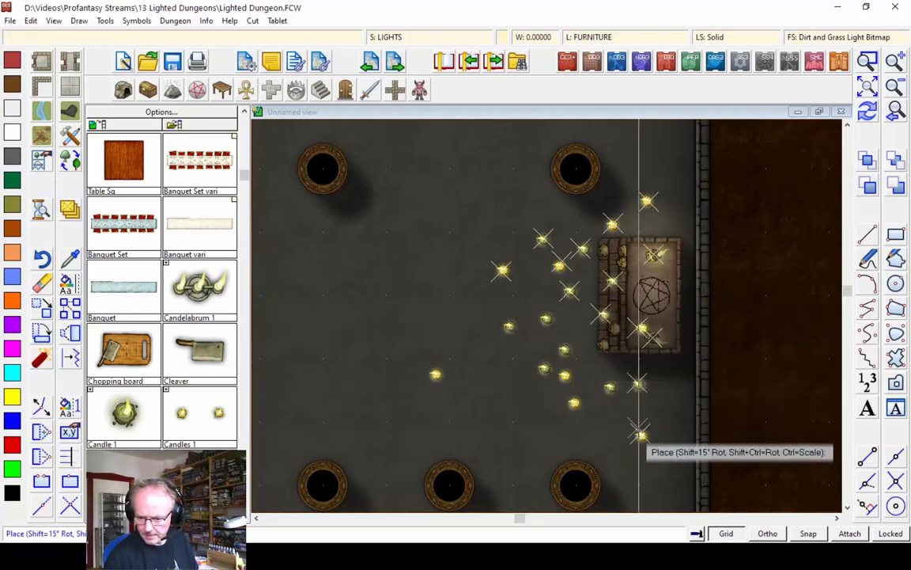
{"action": "left_click", "coordinate": [610, 383]}
{"action": "left_click", "coordinate": [574, 402]}
{"action": "left_click", "coordinate": [565, 374]}
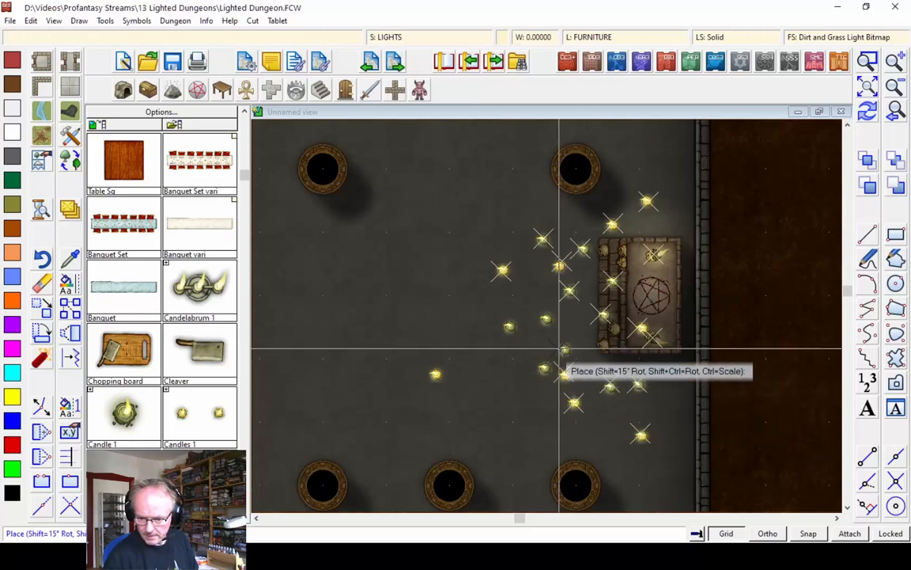
{"action": "left_click", "coordinate": [560, 348]}
{"action": "left_click", "coordinate": [546, 318]}
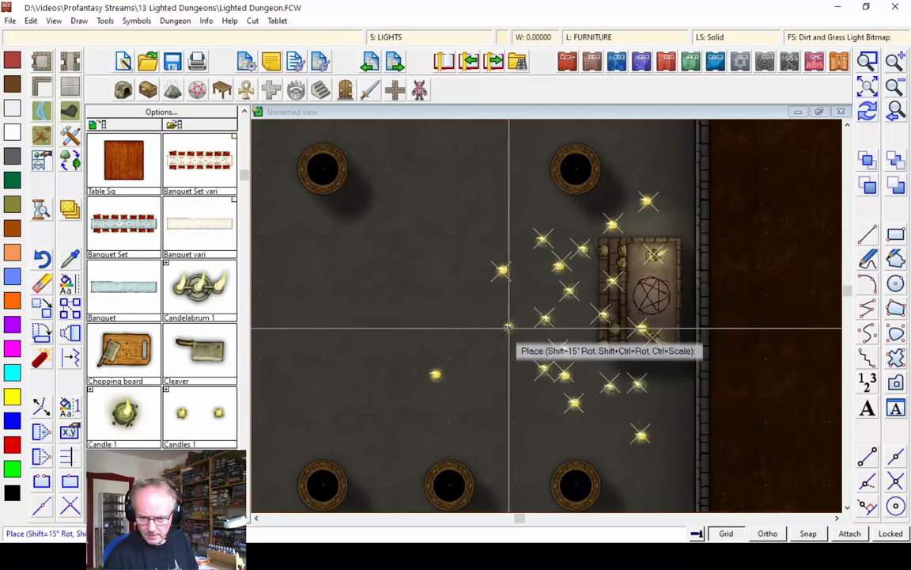
{"action": "left_click", "coordinate": [510, 326]}
{"action": "left_click", "coordinate": [435, 374]}
{"action": "right_click", "coordinate": [474, 273]}
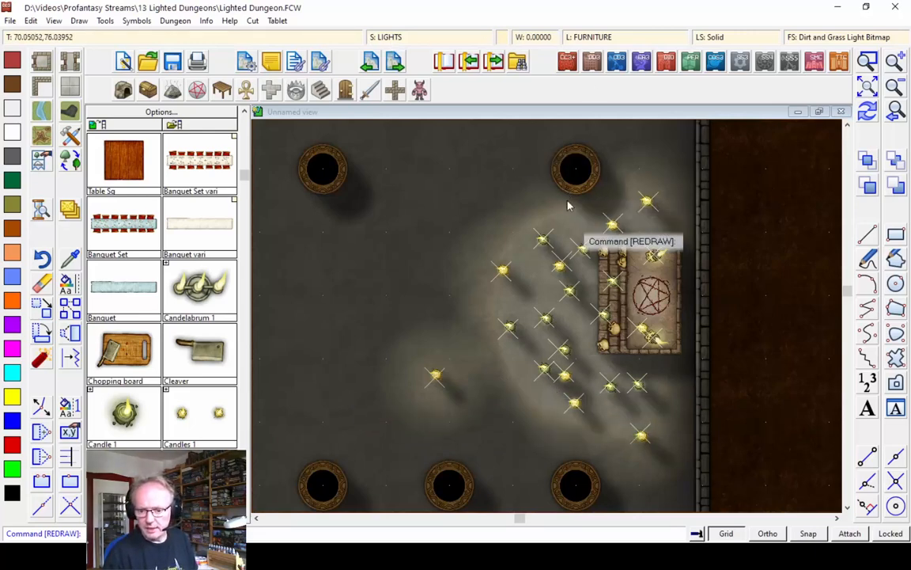
Step: On the SYMBOLS sheet, disable the directional wall shadow and add a Wall Shadow, Point Light Setup effect with shadow length 5
{"action": "left_click", "coordinate": [393, 38]}
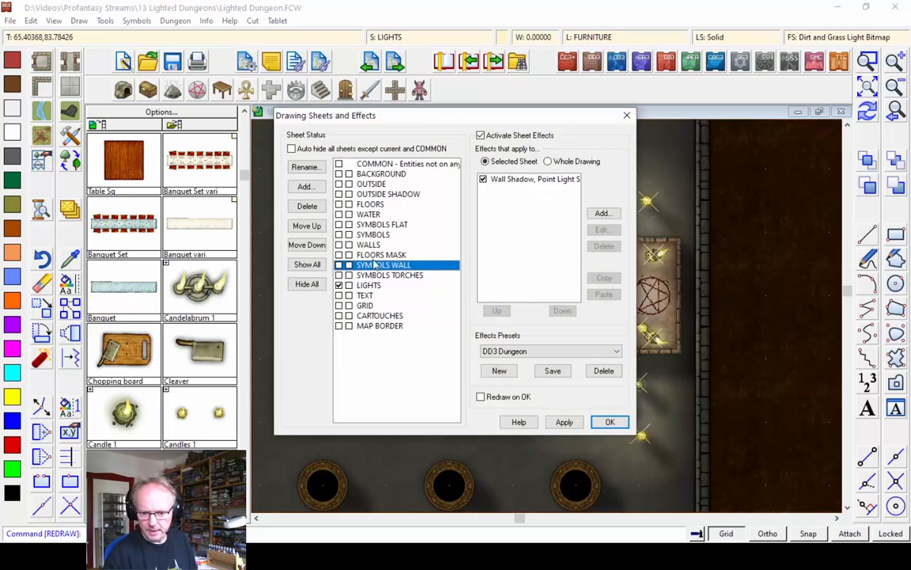
{"action": "left_click", "coordinate": [373, 235]}
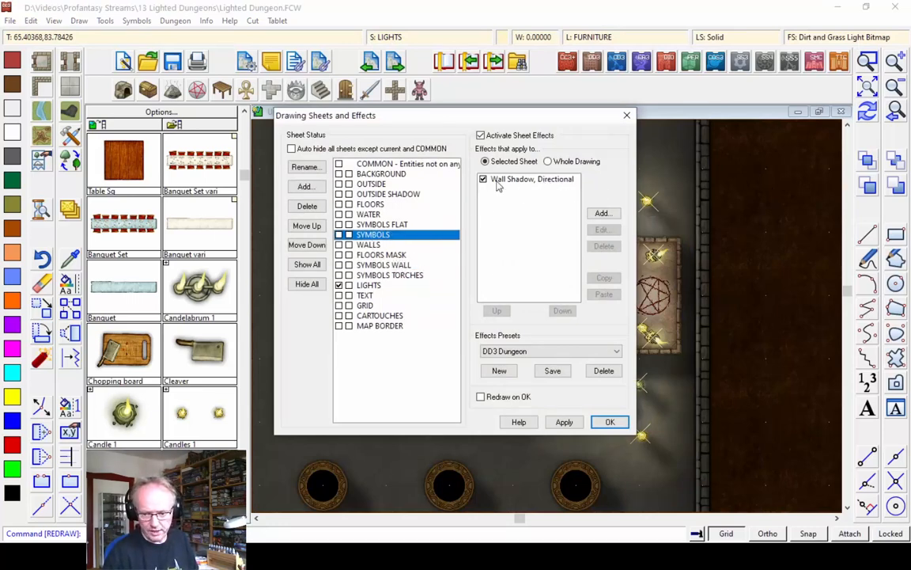
{"action": "left_click", "coordinate": [603, 214]}
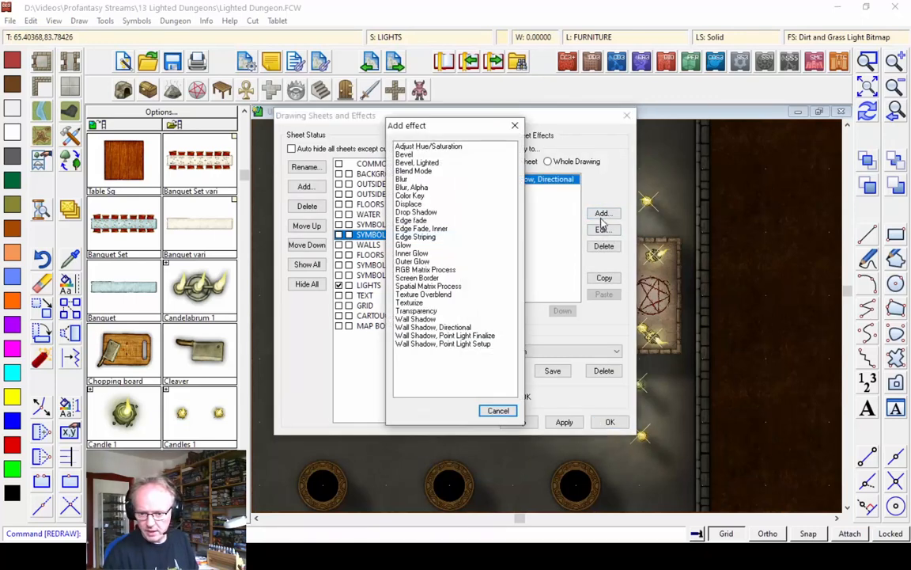
{"action": "double_click", "coordinate": [447, 344]}
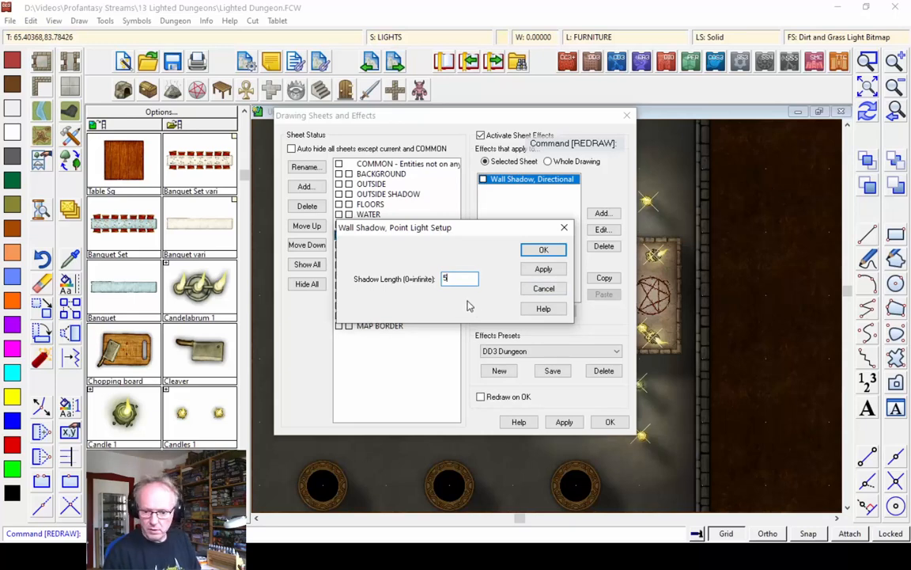
{"action": "left_click", "coordinate": [540, 251]}
{"action": "left_click", "coordinate": [608, 422]}
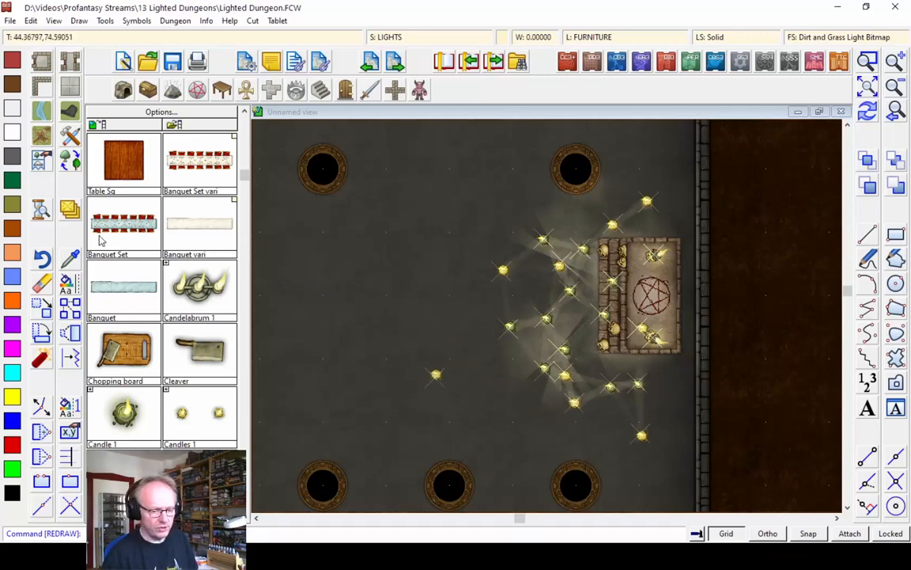
Step: Start moving entities to another sheet and select the floor candles in front of, above and below the altar
{"action": "right_click", "coordinate": [68, 211]}
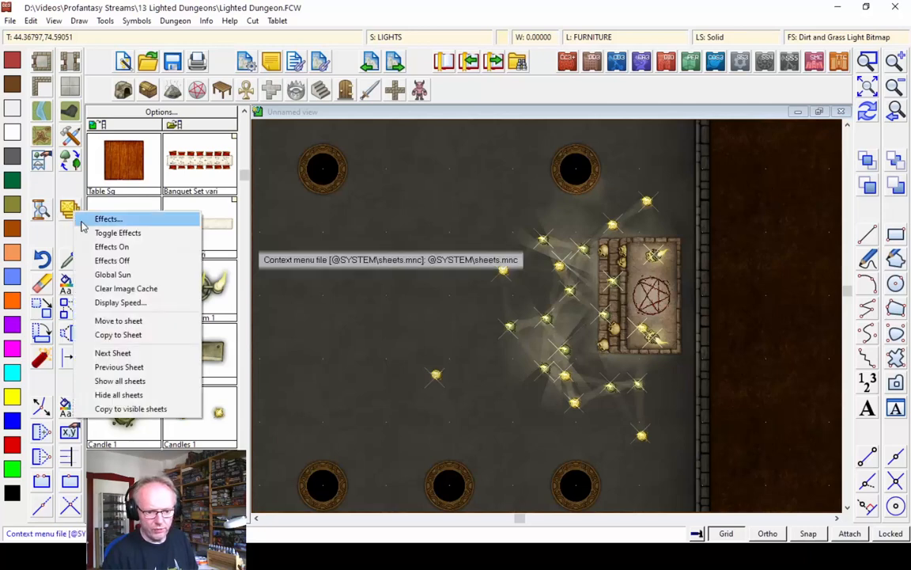
{"action": "left_click", "coordinate": [126, 323]}
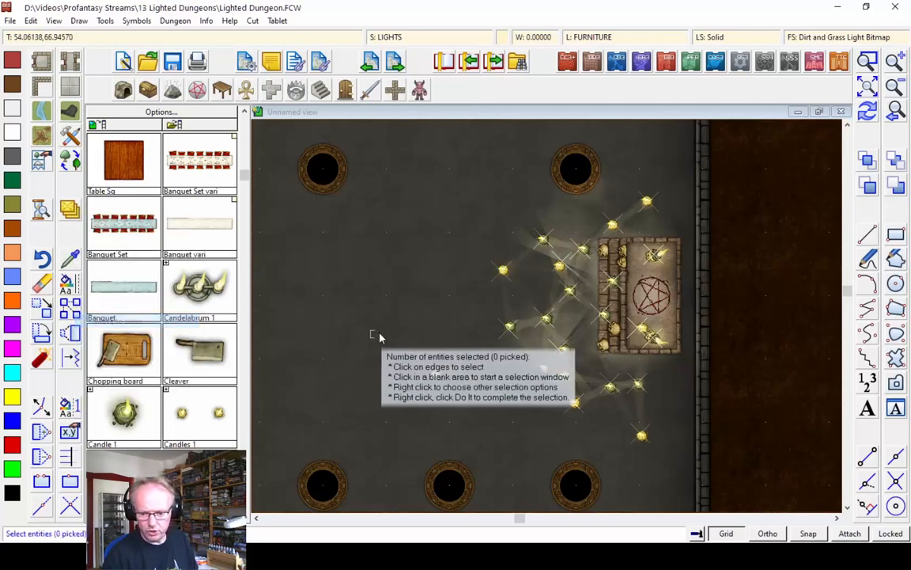
{"action": "left_click", "coordinate": [404, 220]}
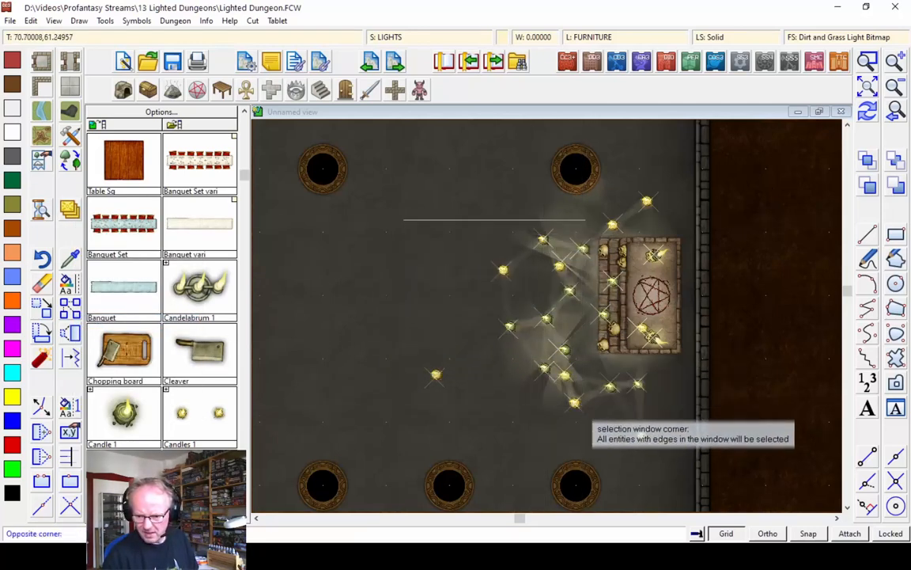
{"action": "left_click", "coordinate": [637, 407]}
{"action": "left_click", "coordinate": [624, 391]}
{"action": "left_click", "coordinate": [591, 368]}
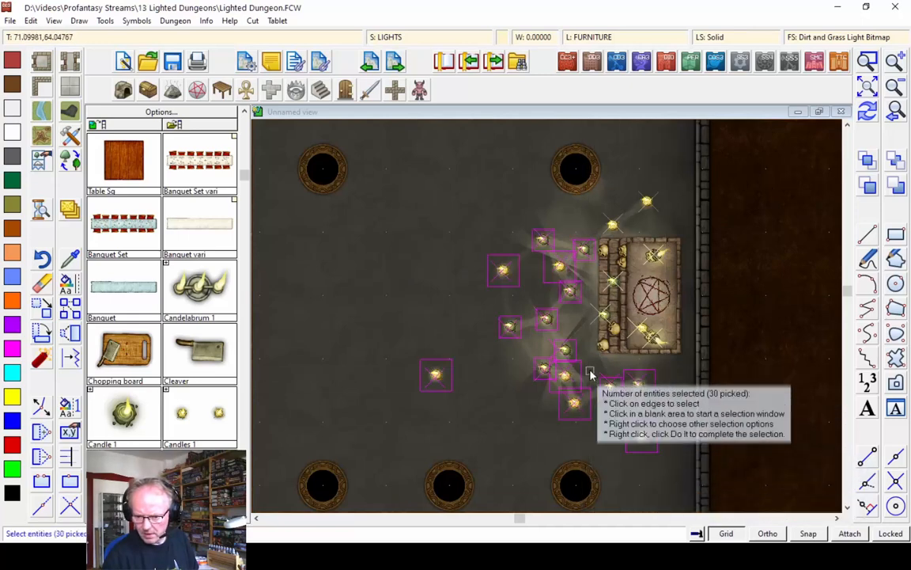
{"action": "left_click", "coordinate": [594, 201]}
{"action": "left_click", "coordinate": [657, 229]}
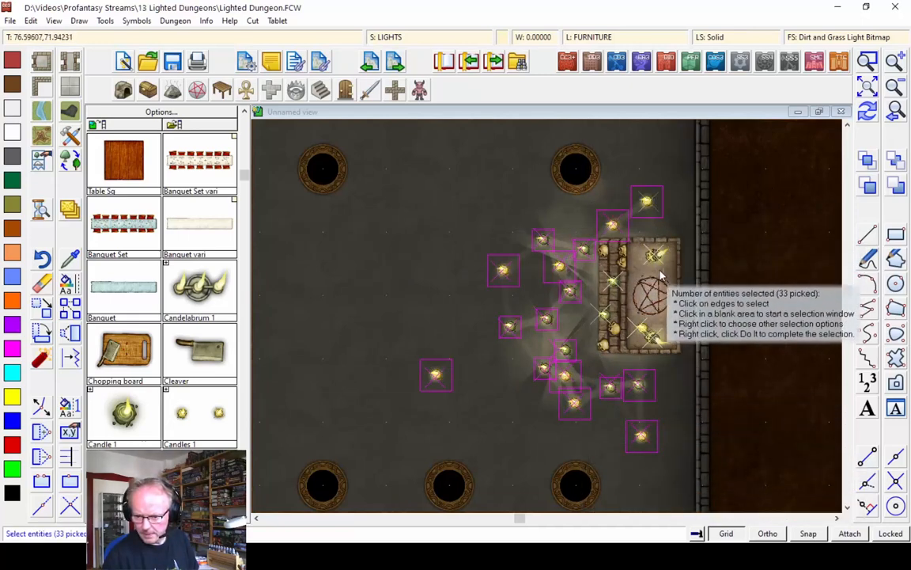
Step: Add the candles on the altar top and its steps to the selection
{"action": "left_click", "coordinate": [663, 267]}
{"action": "left_click", "coordinate": [645, 241]}
{"action": "left_click", "coordinate": [613, 285]}
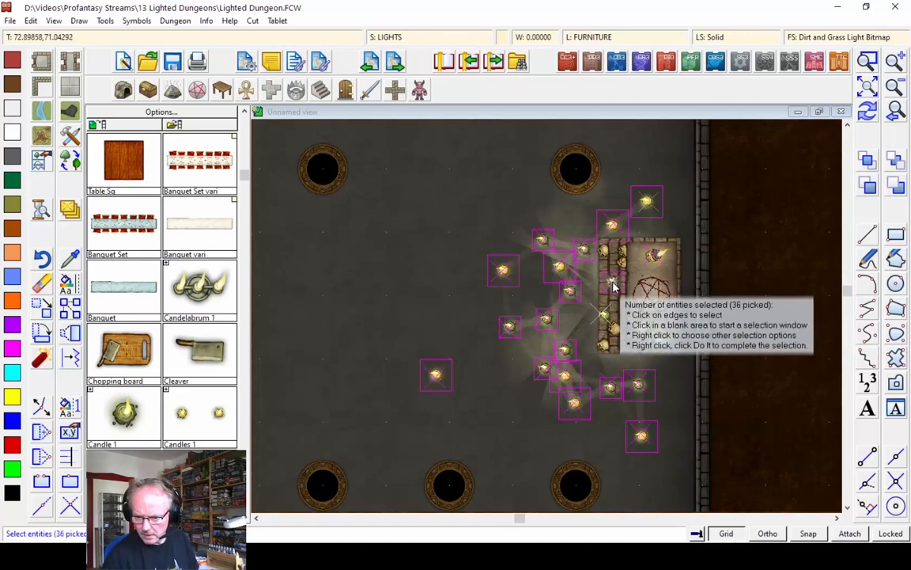
{"action": "left_click", "coordinate": [617, 304]}
{"action": "left_click", "coordinate": [609, 319]}
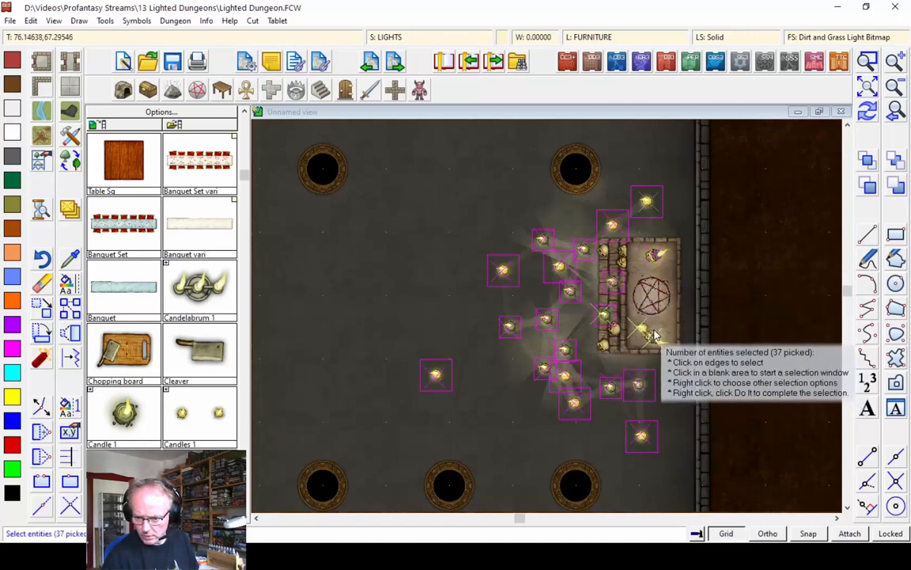
{"action": "left_click", "coordinate": [655, 333]}
{"action": "left_click", "coordinate": [662, 349]}
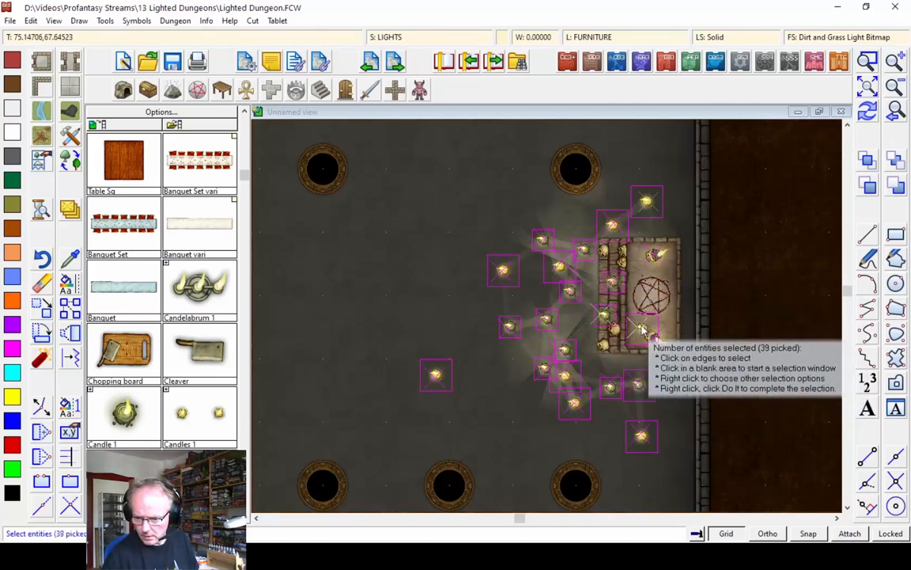
{"action": "left_click", "coordinate": [653, 341]}
Step: Restrict the selection to Symbol Reference entities using the And (Both) combination, leaving out the light sources
{"action": "right_click", "coordinate": [409, 187]}
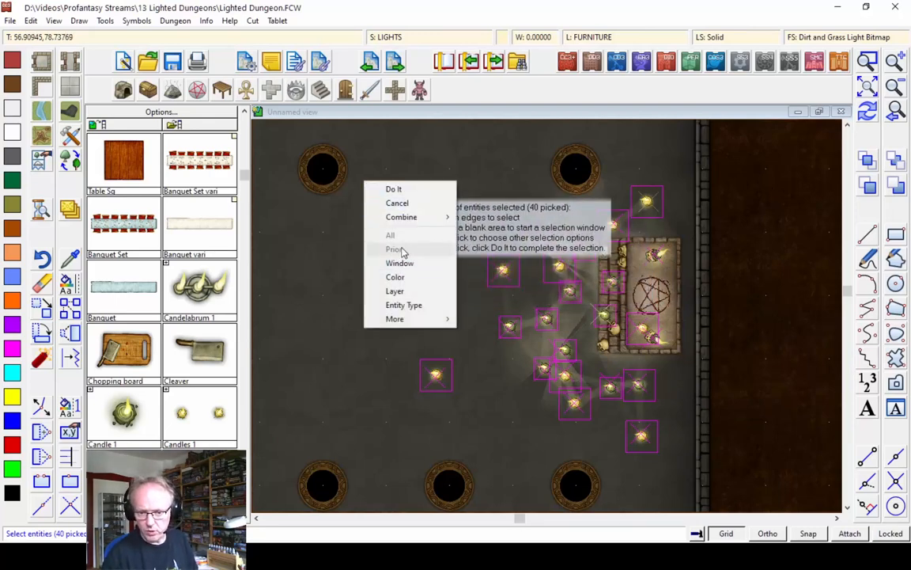
{"action": "mouse_move", "coordinate": [415, 219]}
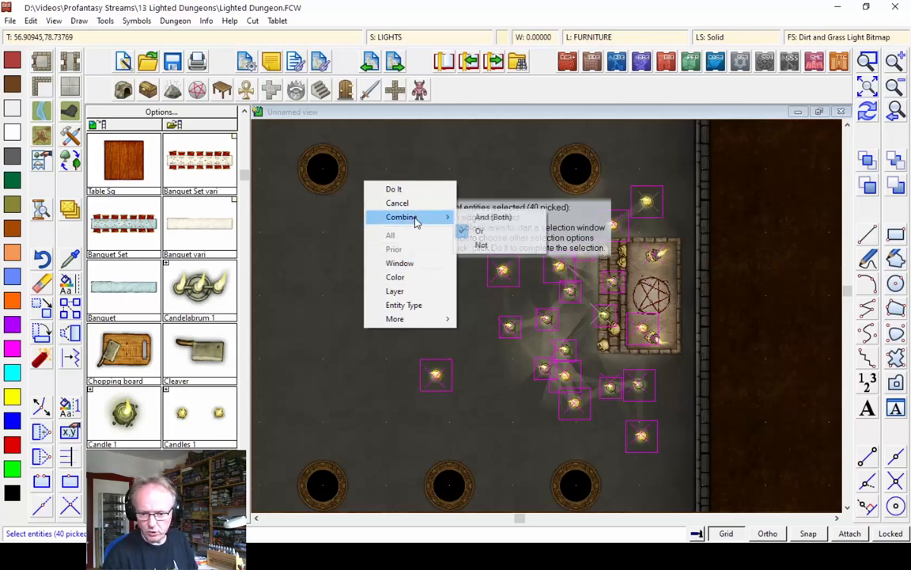
{"action": "left_click", "coordinate": [479, 219]}
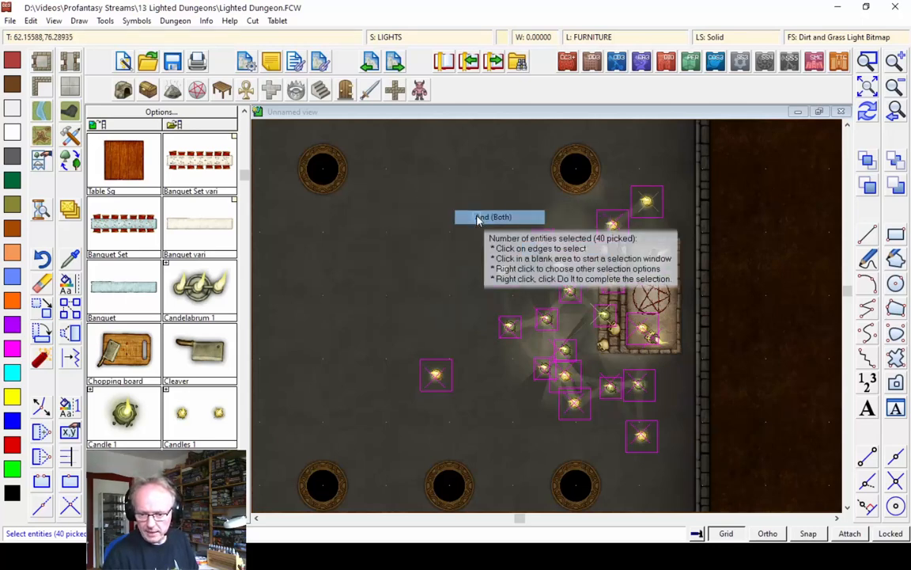
{"action": "right_click", "coordinate": [401, 204]}
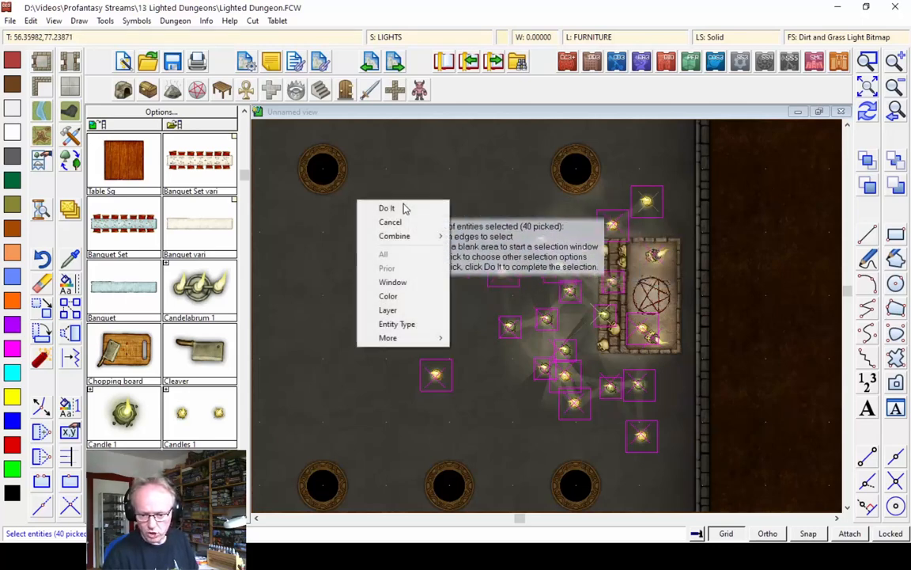
{"action": "left_click", "coordinate": [434, 333]}
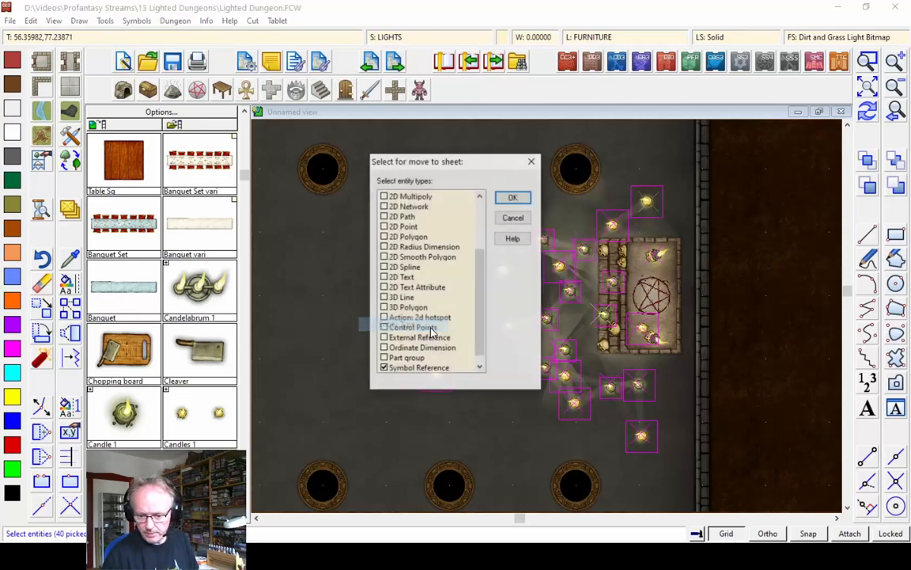
{"action": "left_click", "coordinate": [514, 198]}
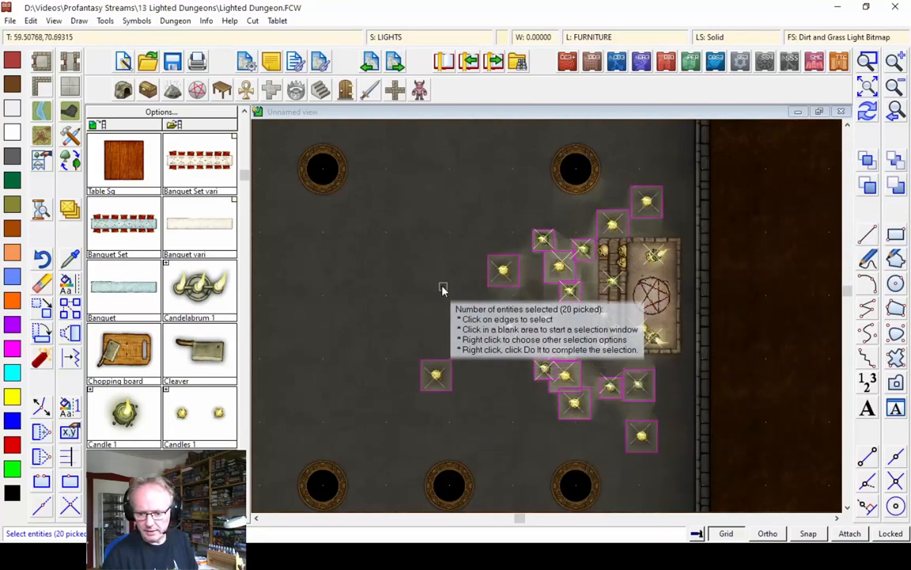
Step: Confirm the selection and add a new drawing sheet named SYMBOLS NO SHADOW as the target
{"action": "right_click", "coordinate": [391, 221]}
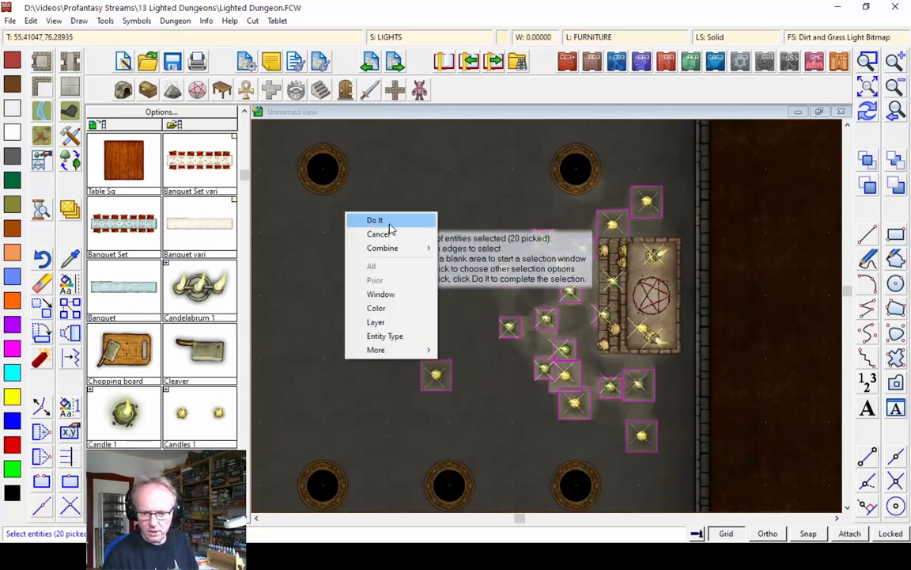
{"action": "left_click", "coordinate": [390, 220]}
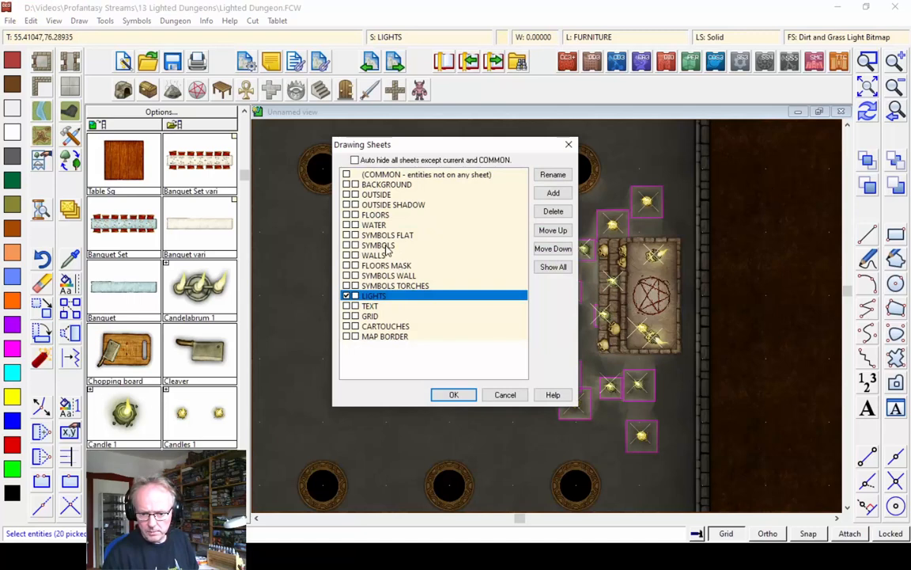
{"action": "left_click", "coordinate": [378, 245]}
{"action": "left_click", "coordinate": [553, 195]}
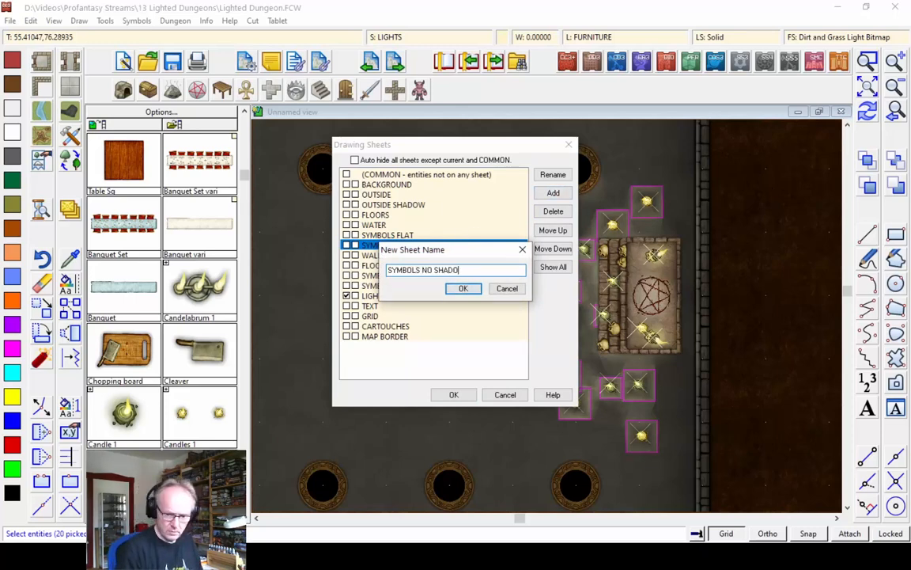
{"action": "key", "text": "Return"}
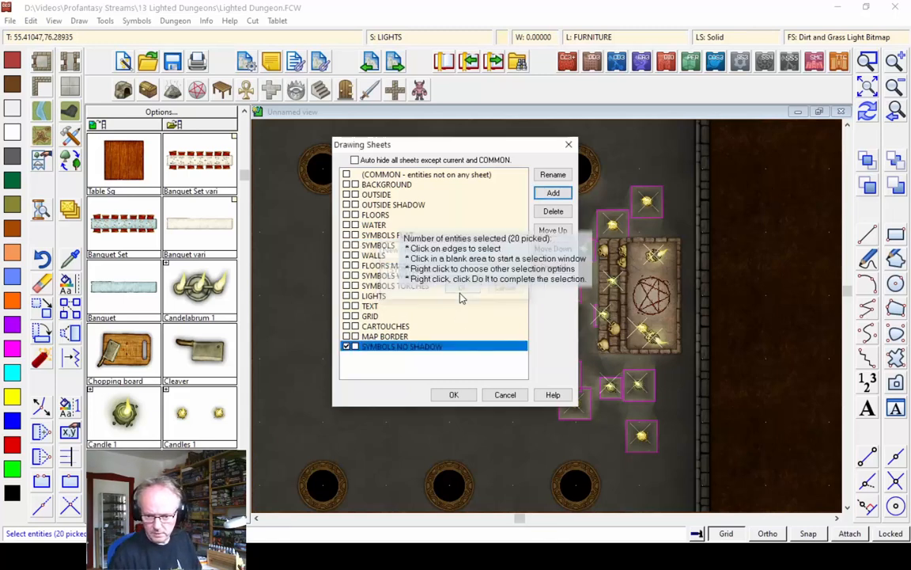
Step: Place the SYMBOLS NO SHADOW sheet directly after SYMBOLS in the sheet order and move the selected candles onto it
{"action": "left_click", "coordinate": [543, 233]}
{"action": "left_click", "coordinate": [544, 233]}
{"action": "left_click", "coordinate": [544, 234]}
{"action": "left_click", "coordinate": [543, 233]}
{"action": "left_click", "coordinate": [543, 233]}
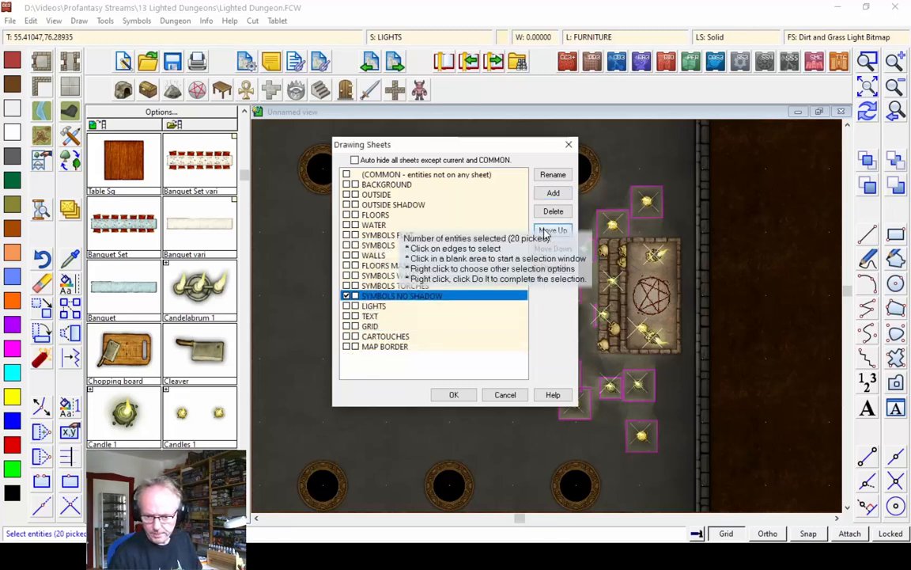
{"action": "left_click", "coordinate": [544, 233]}
{"action": "left_click", "coordinate": [544, 234]}
{"action": "left_click", "coordinate": [543, 234]}
{"action": "left_click", "coordinate": [544, 233]}
{"action": "left_click", "coordinate": [543, 233]}
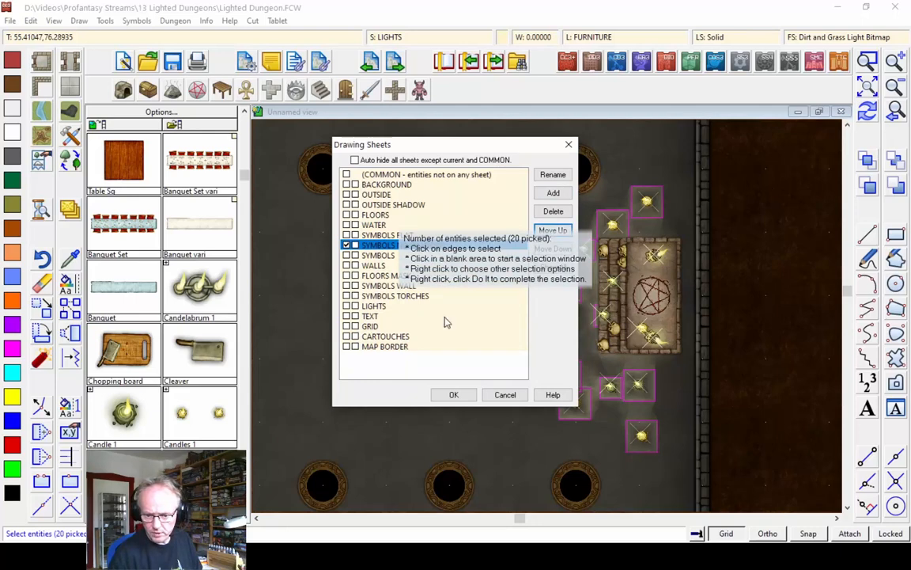
{"action": "left_click", "coordinate": [557, 250]}
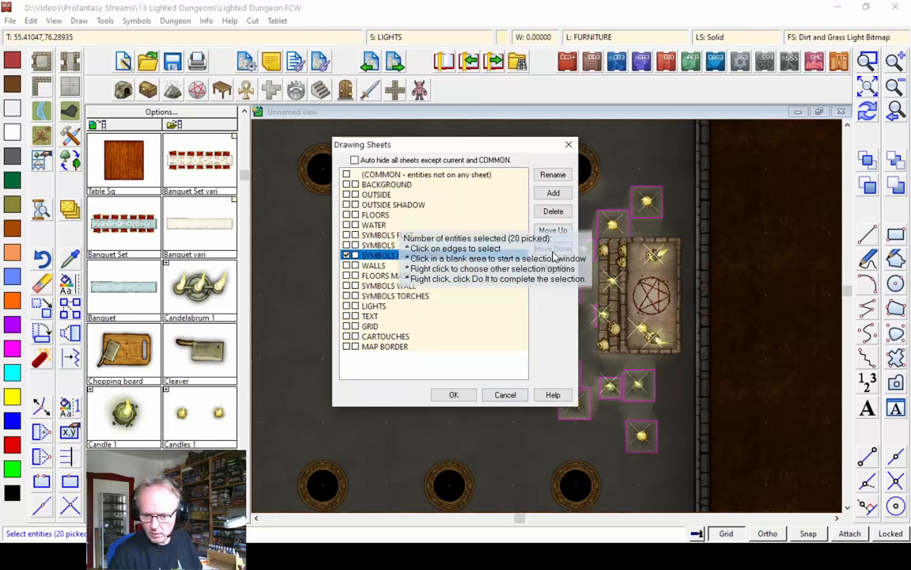
{"action": "left_click", "coordinate": [454, 395]}
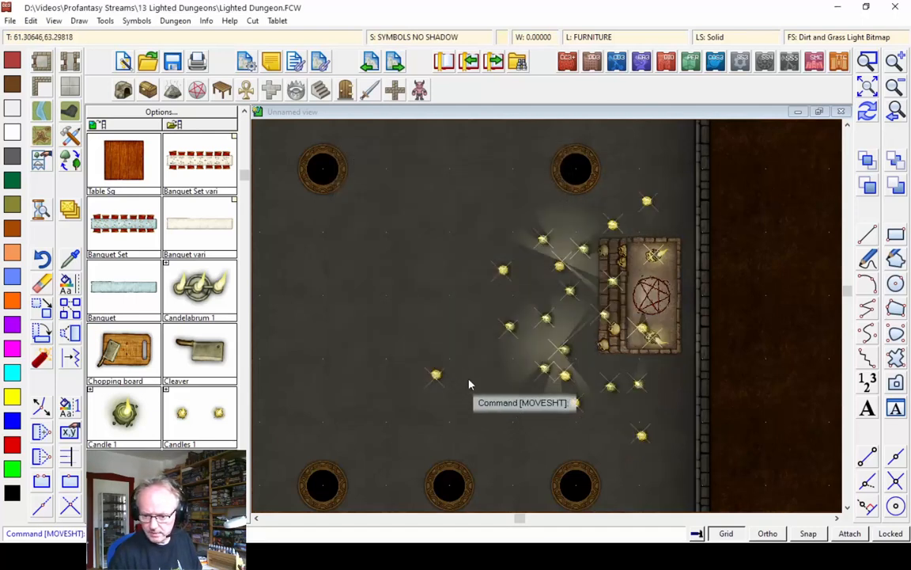
Step: List the entity properties of the lone candle and its light on the open floor to check their sheets
{"action": "left_click", "coordinate": [868, 117]}
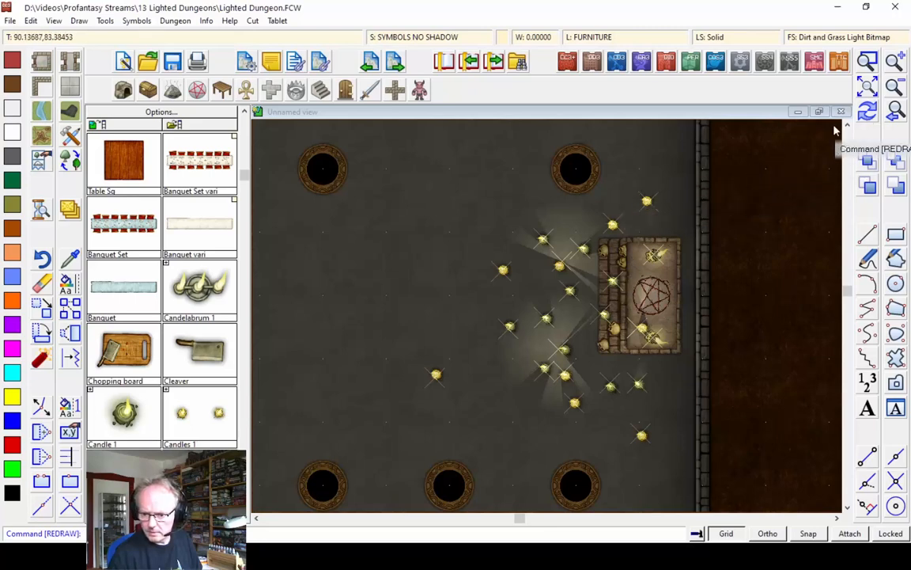
{"action": "left_click", "coordinate": [891, 90]}
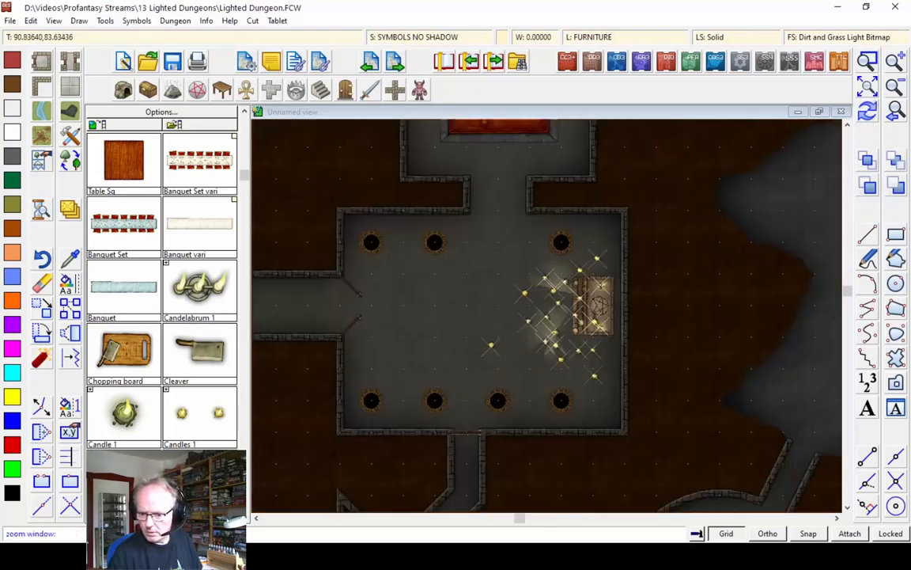
{"action": "left_click", "coordinate": [466, 245]}
{"action": "left_click", "coordinate": [620, 390]}
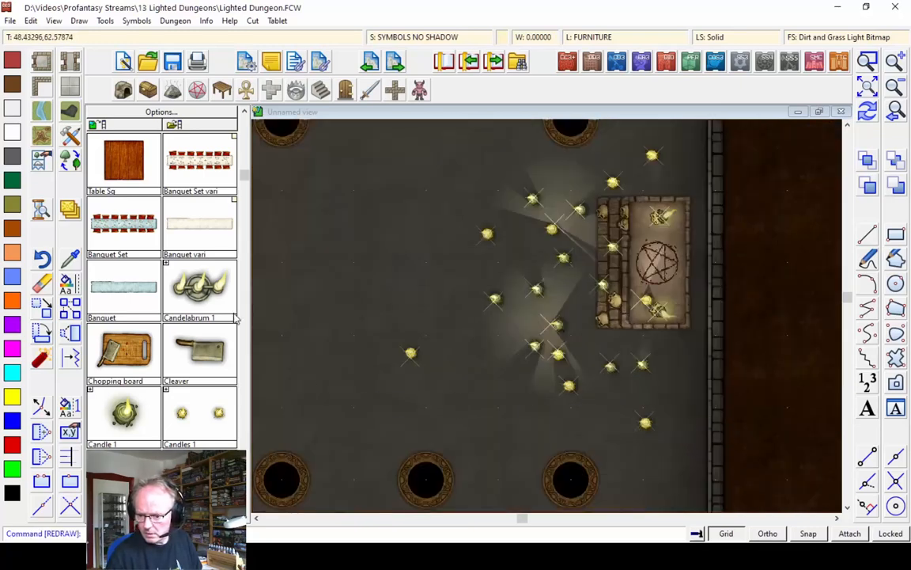
{"action": "left_click", "coordinate": [228, 20]}
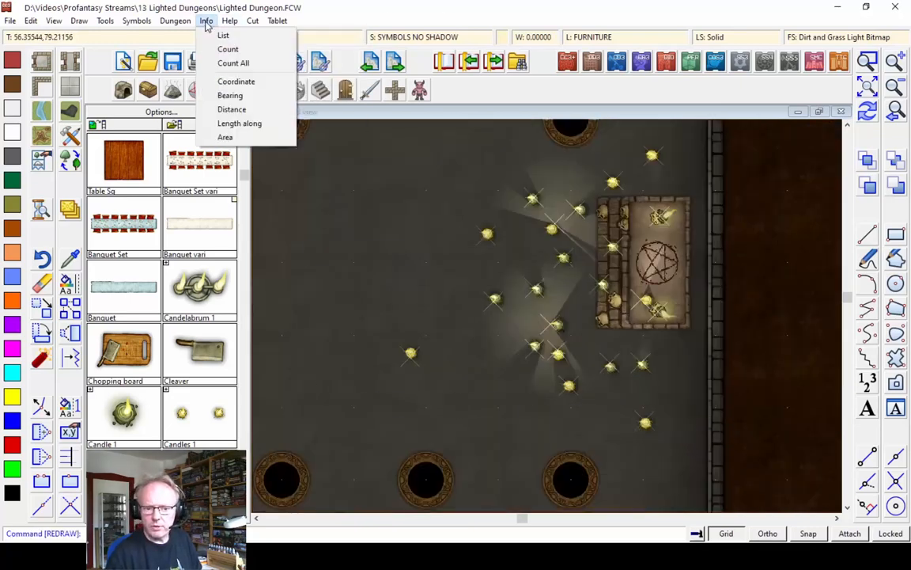
{"action": "left_click", "coordinate": [213, 37]}
{"action": "left_click", "coordinate": [459, 386]}
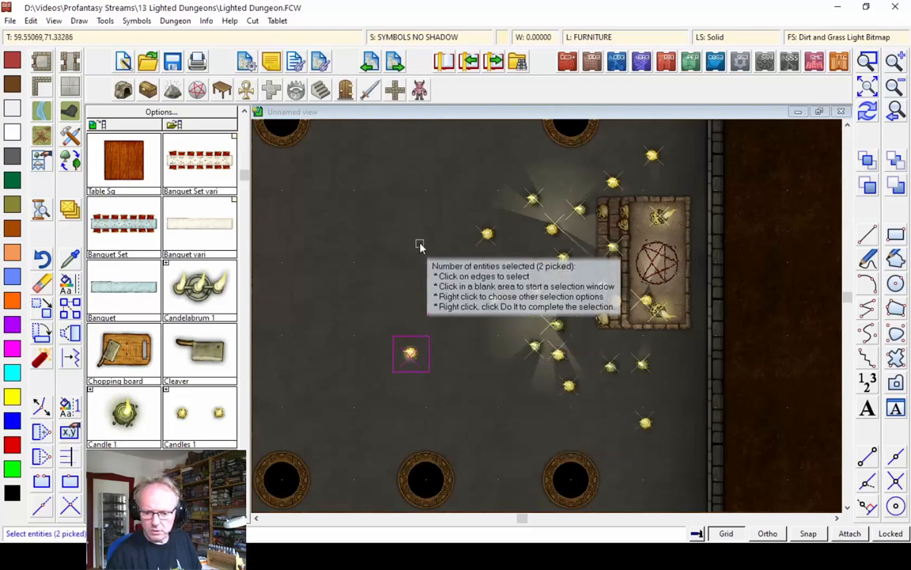
{"action": "right_click", "coordinate": [419, 246]}
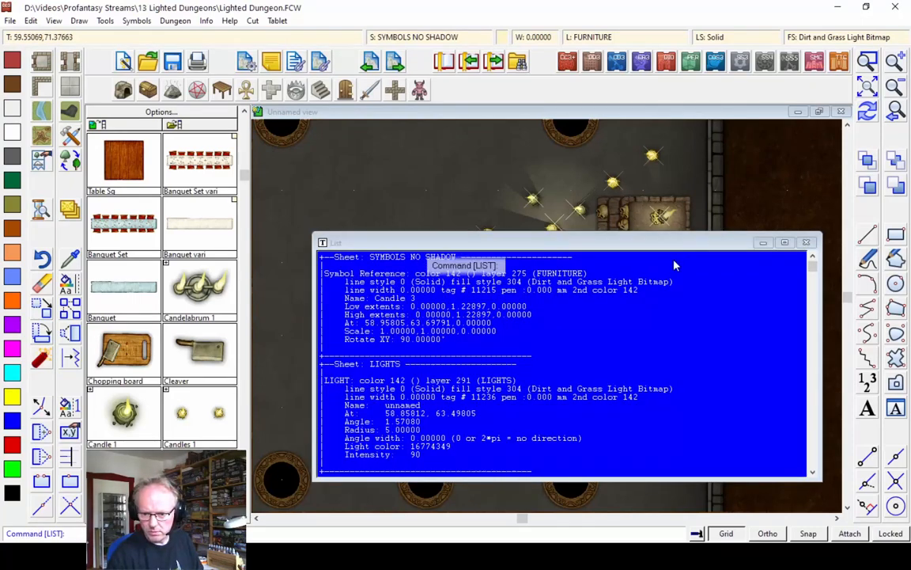
{"action": "left_click", "coordinate": [806, 242]}
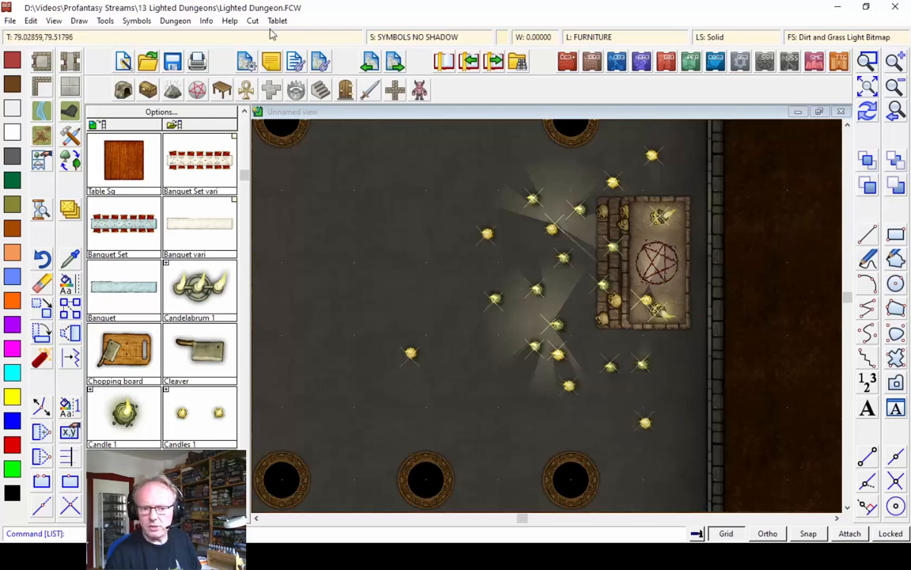
Step: List the properties of the candles near the lower end of the group in front of the altar to check their sheets
{"action": "left_click", "coordinate": [212, 21]}
{"action": "left_click", "coordinate": [222, 35]}
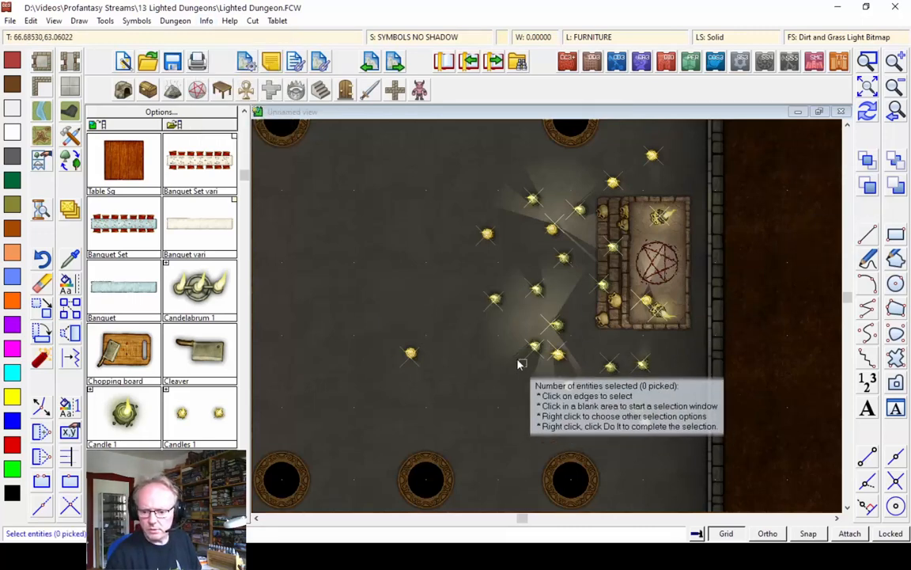
{"action": "left_click", "coordinate": [545, 362]}
{"action": "left_click", "coordinate": [528, 360]}
{"action": "right_click", "coordinate": [450, 335]}
{"action": "left_click", "coordinate": [495, 345]}
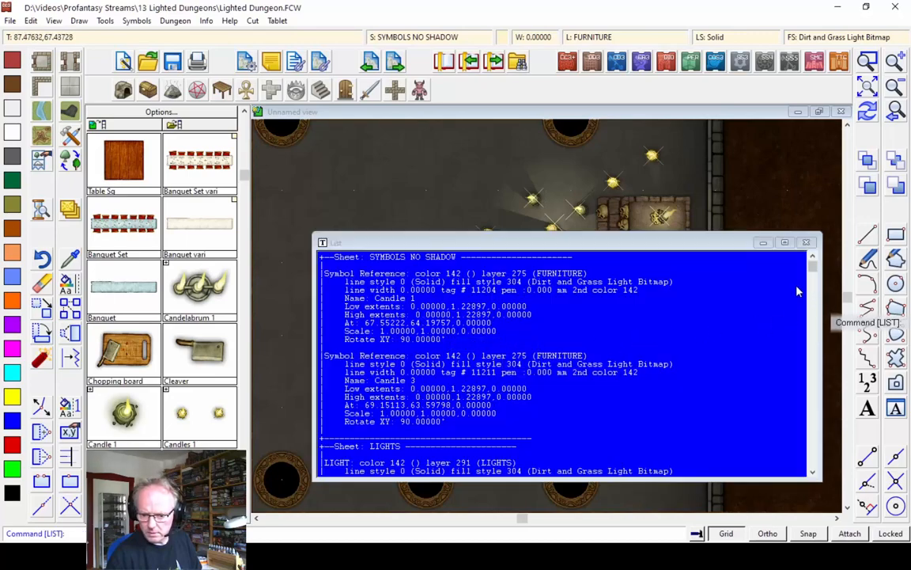
{"action": "left_click", "coordinate": [807, 244]}
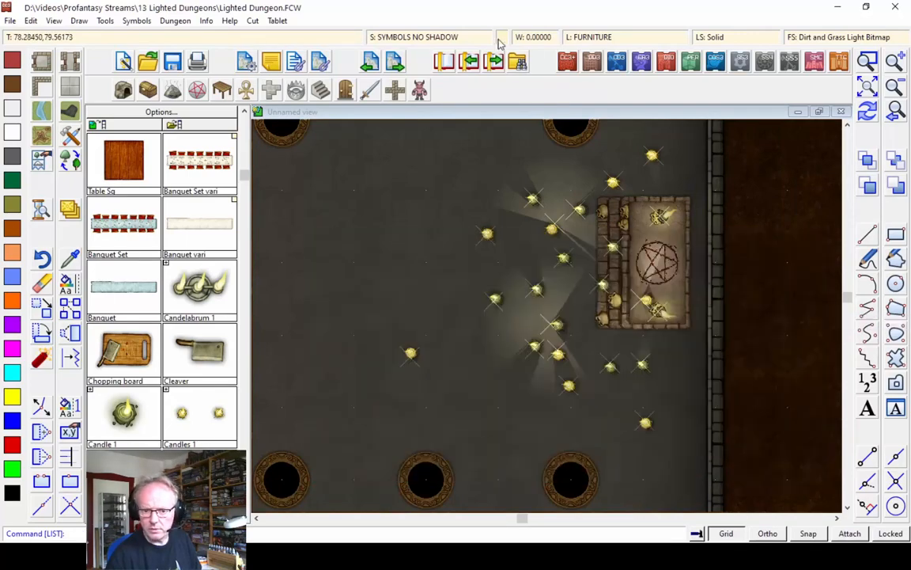
Step: Compare the sheet effects assigned to SYMBOLS and SYMBOLS NO SHADOW
{"action": "left_click", "coordinate": [427, 37]}
{"action": "left_click", "coordinate": [392, 245]}
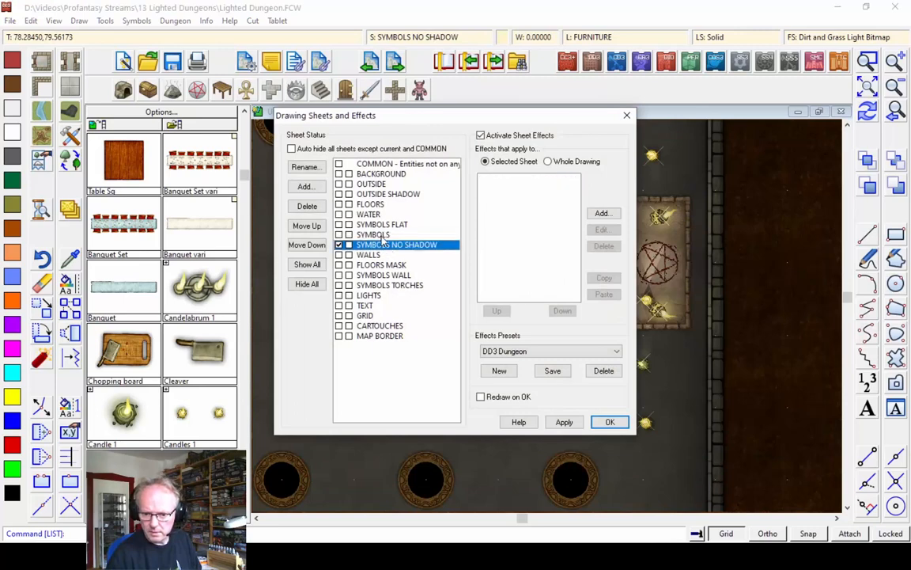
{"action": "left_click", "coordinate": [383, 235]}
{"action": "left_click", "coordinate": [380, 246]}
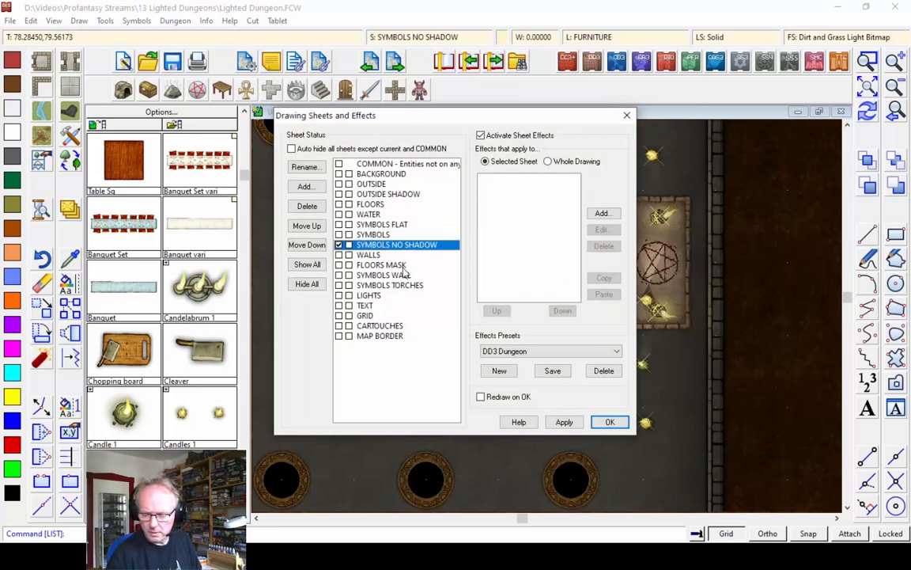
{"action": "left_click", "coordinate": [608, 423]}
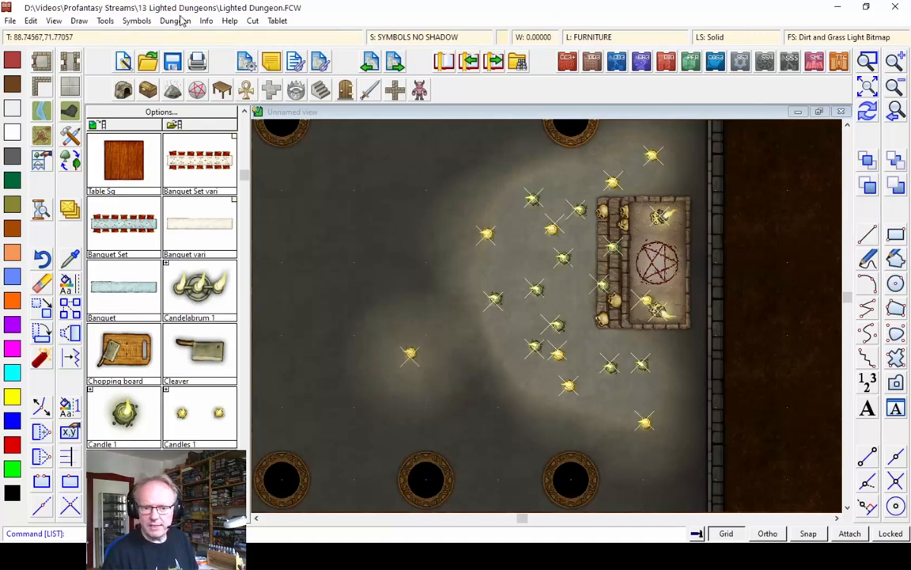
Step: Hide the light symbols on the map and examine the lighting in the altar room
{"action": "left_click", "coordinate": [177, 23]}
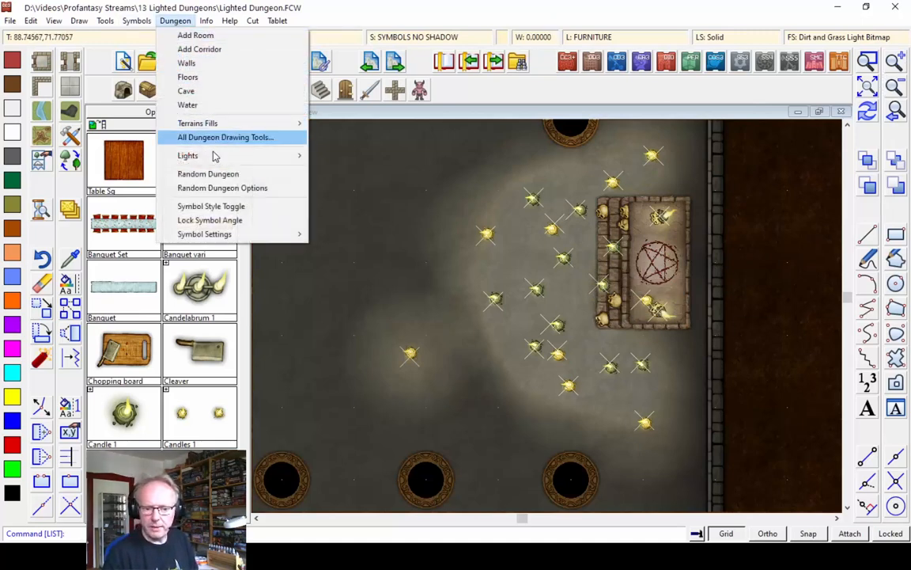
{"action": "mouse_move", "coordinate": [246, 156]}
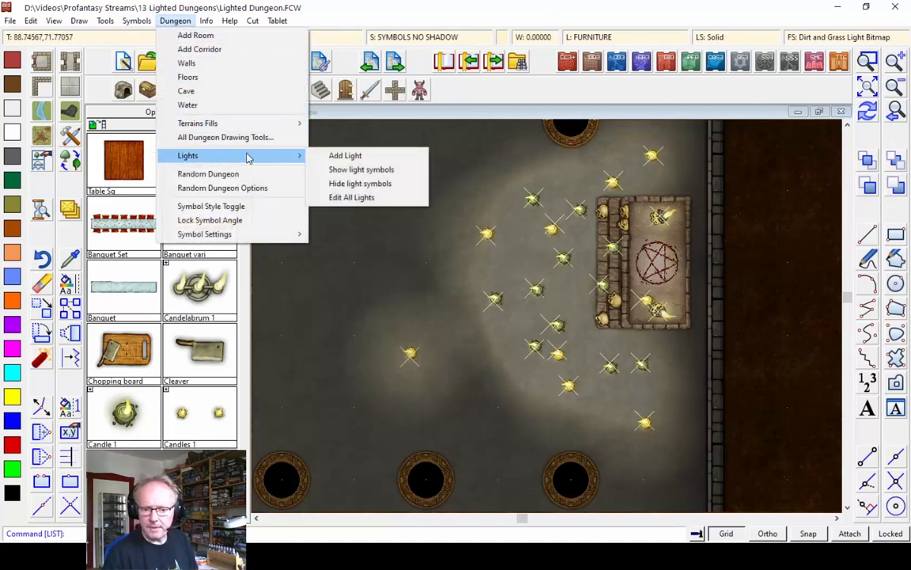
{"action": "left_click", "coordinate": [356, 184]}
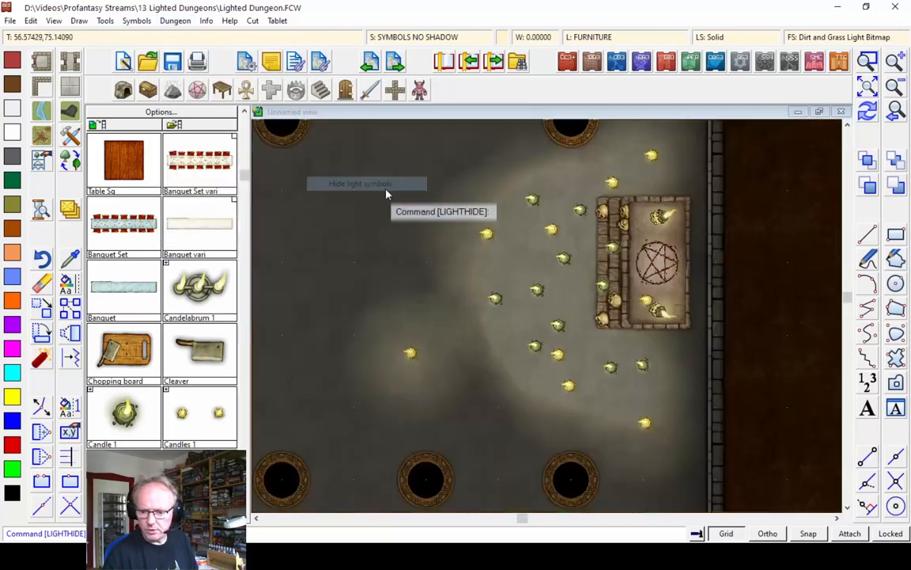
{"action": "left_click", "coordinate": [894, 87]}
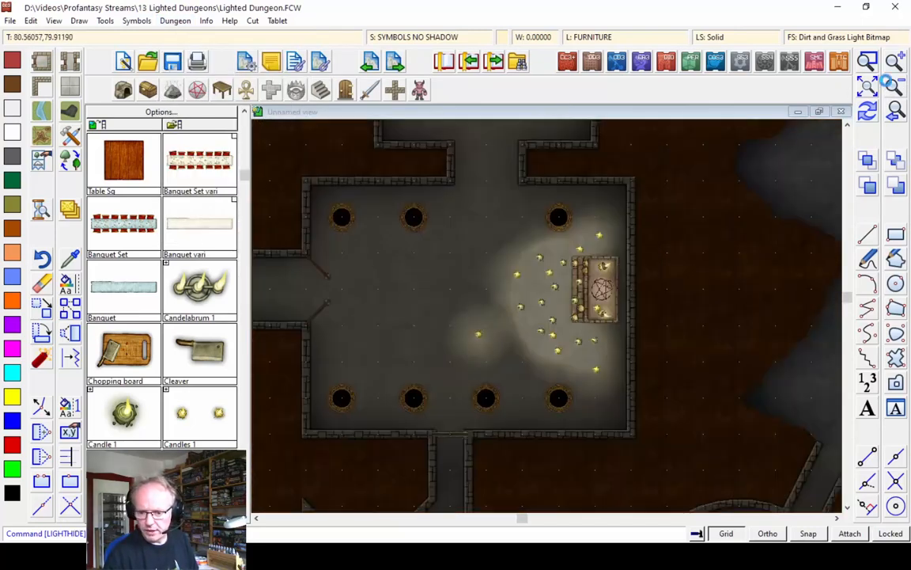
{"action": "left_click", "coordinate": [891, 86]}
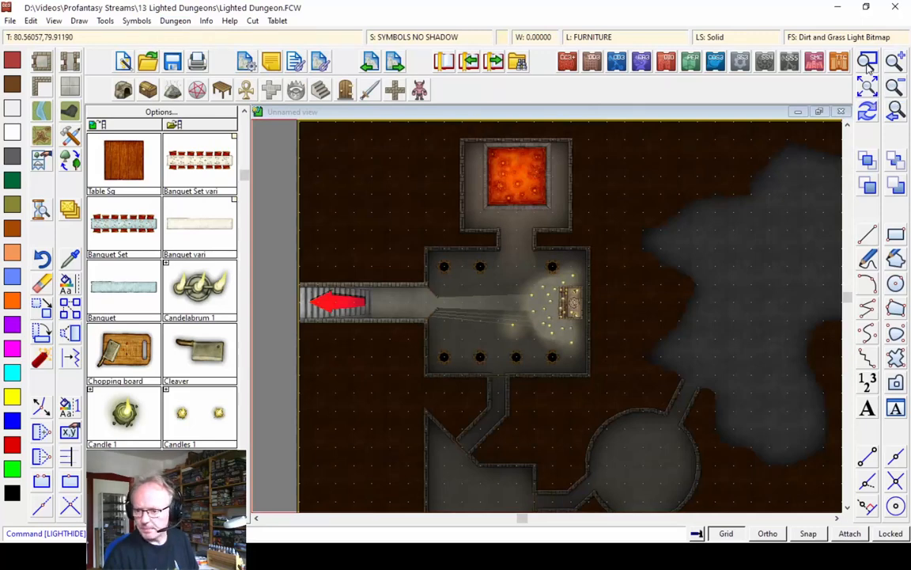
{"action": "left_click", "coordinate": [867, 63]}
{"action": "left_click", "coordinate": [399, 222]}
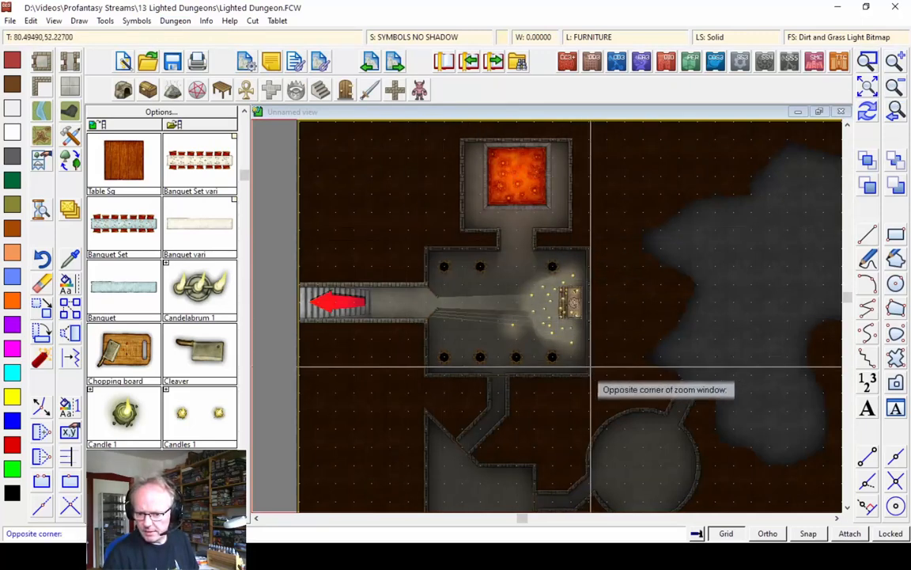
{"action": "left_click", "coordinate": [605, 376]}
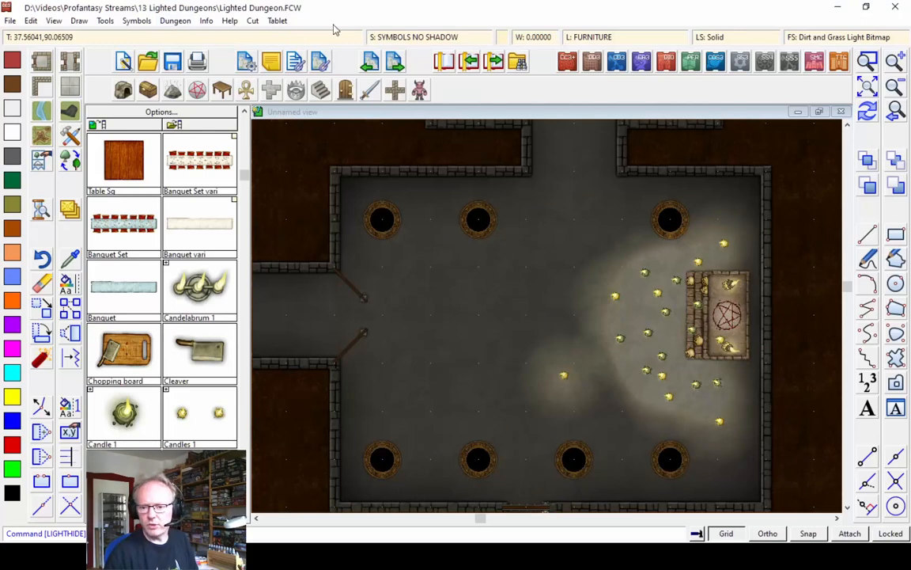
Step: Set the current drawing color to the palest lavender-blue in the palette
{"action": "left_click", "coordinate": [505, 37]}
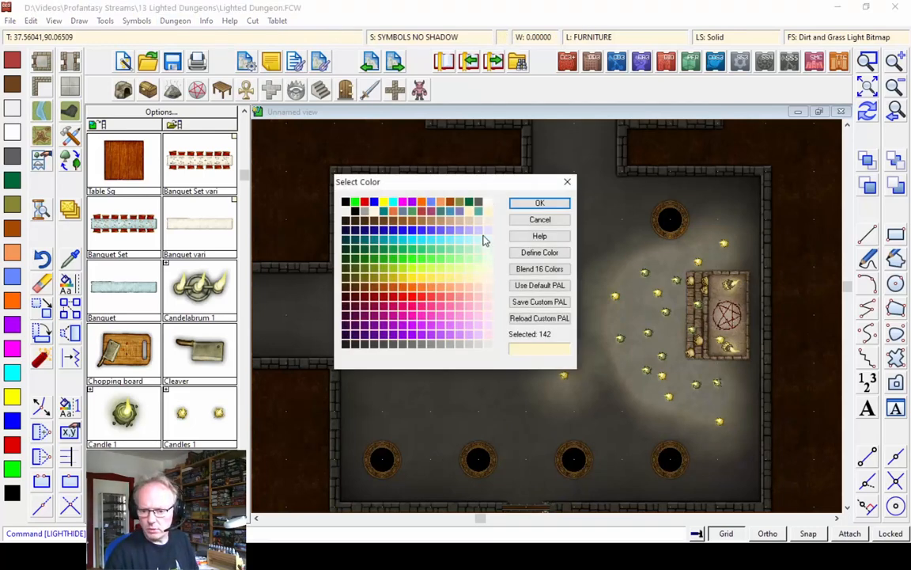
{"action": "left_click", "coordinate": [488, 230]}
{"action": "left_click", "coordinate": [539, 204]}
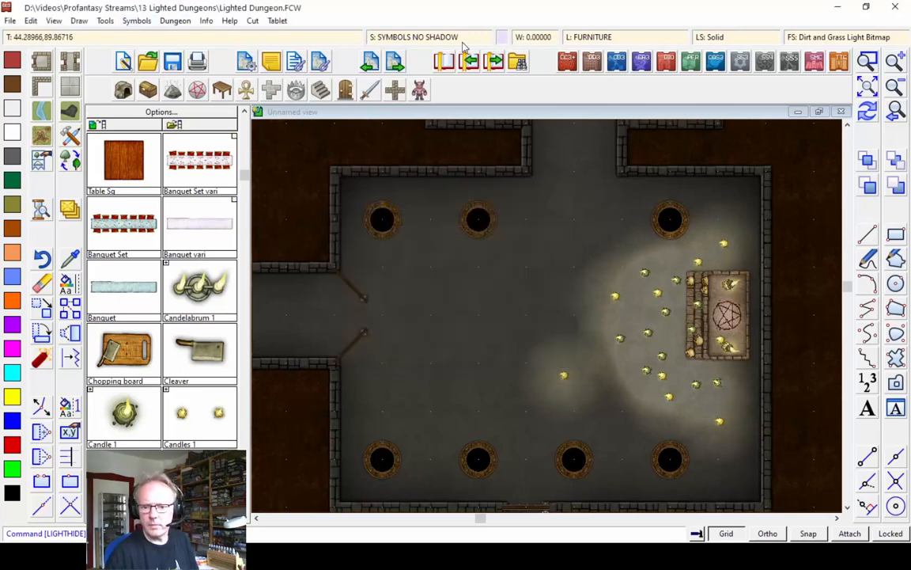
Step: Make LIGHTS both the current sheet and the current layer
{"action": "left_click", "coordinate": [410, 44]}
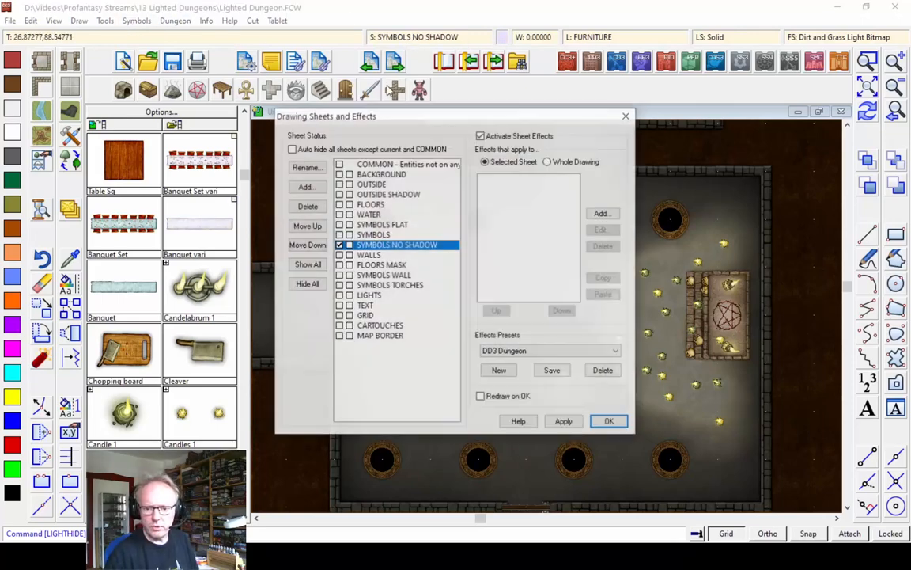
{"action": "left_click", "coordinate": [362, 296]}
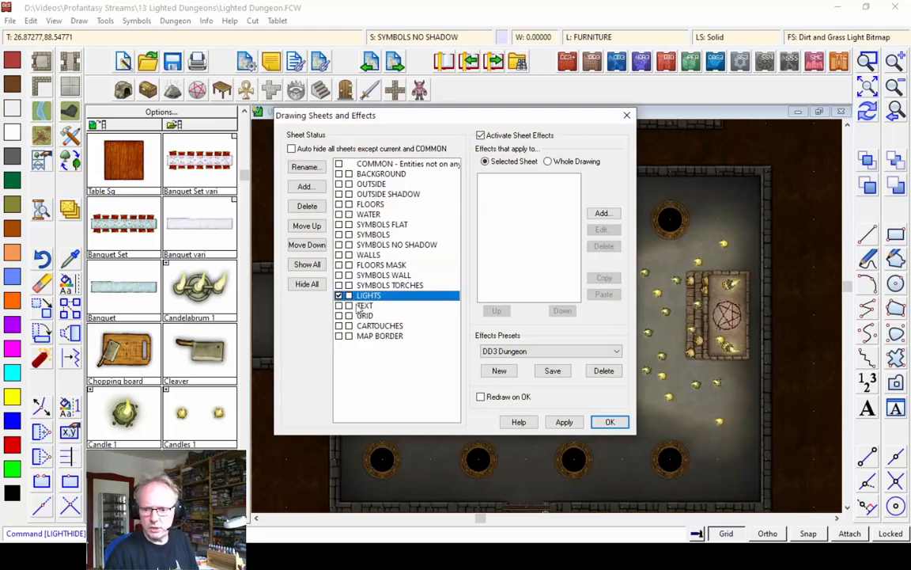
{"action": "left_click", "coordinate": [610, 421]}
{"action": "left_click", "coordinate": [593, 36]}
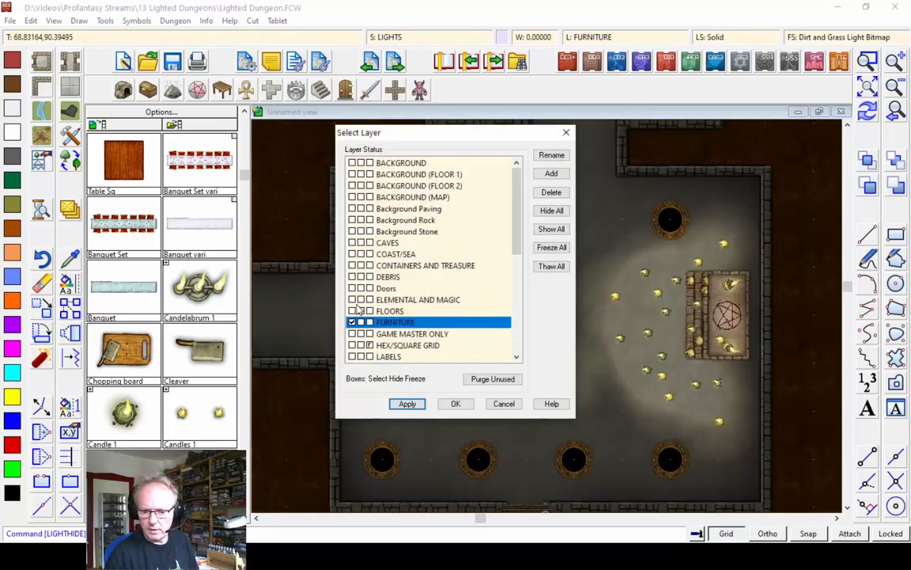
{"action": "scroll", "coordinate": [375, 241], "scroll_direction": "down", "scroll_amount": 4}
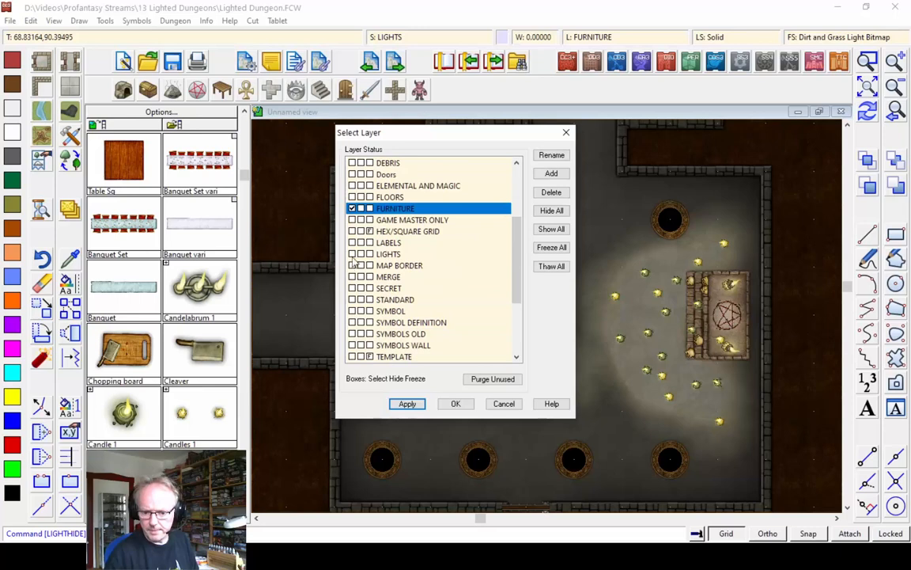
{"action": "left_click", "coordinate": [354, 255]}
{"action": "left_click", "coordinate": [455, 403]}
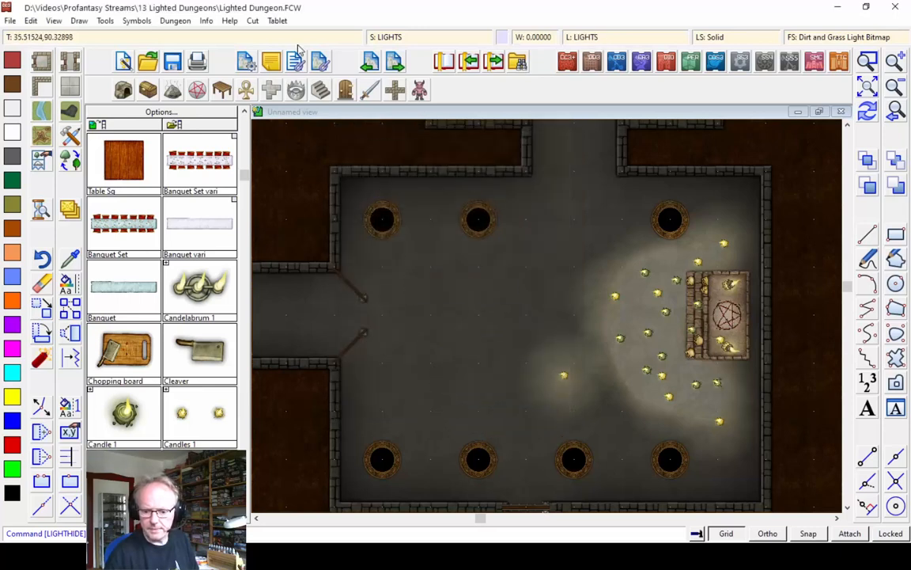
Step: Add an all-round pale lavender light source near the altar room's centre, radius about 23.4, intensity 50, colour 229, 225, 255
{"action": "left_click", "coordinate": [136, 20]}
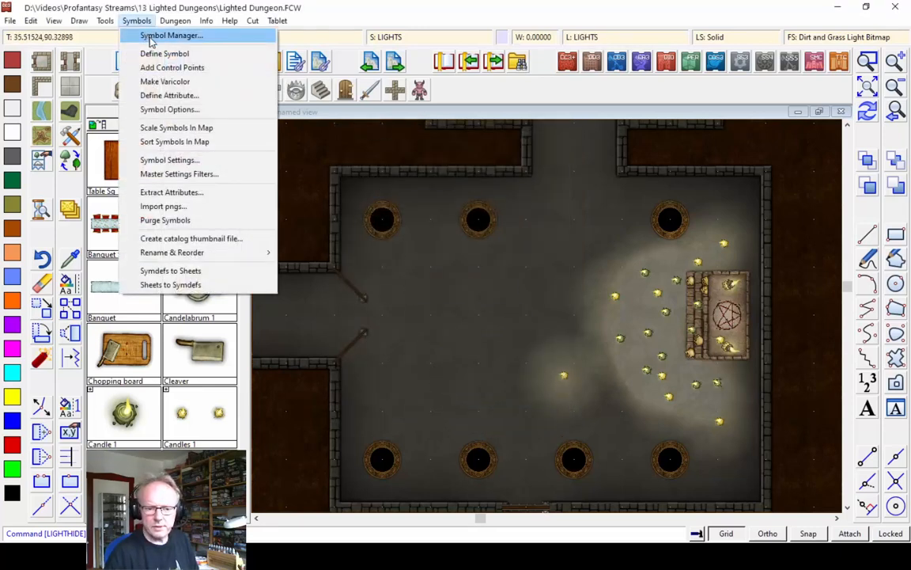
{"action": "left_click", "coordinate": [175, 21]}
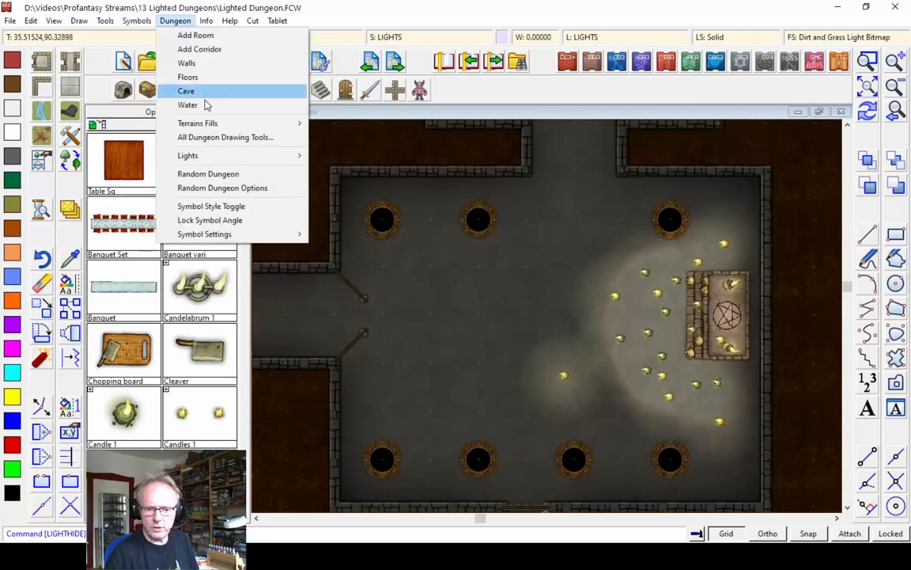
{"action": "mouse_move", "coordinate": [206, 155]}
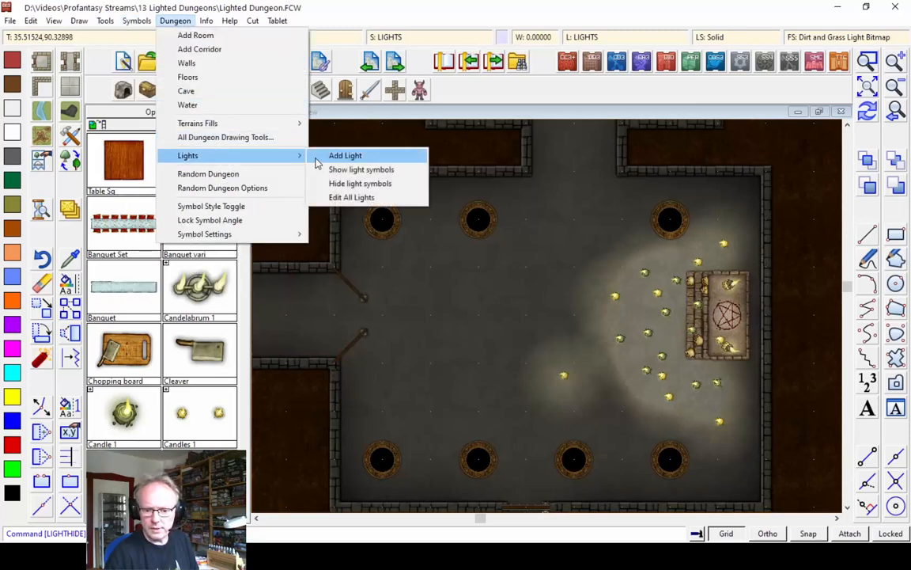
{"action": "left_click", "coordinate": [319, 156]}
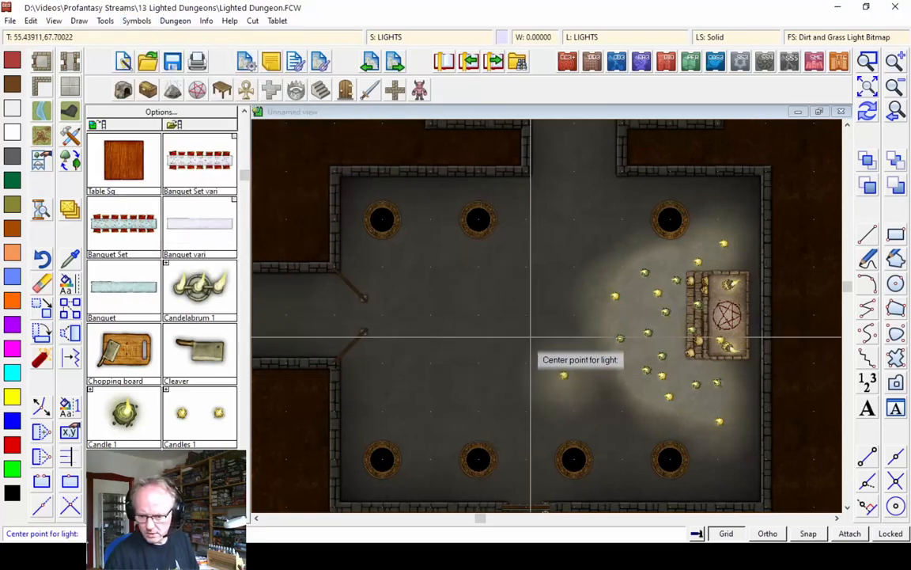
{"action": "left_click", "coordinate": [503, 342]}
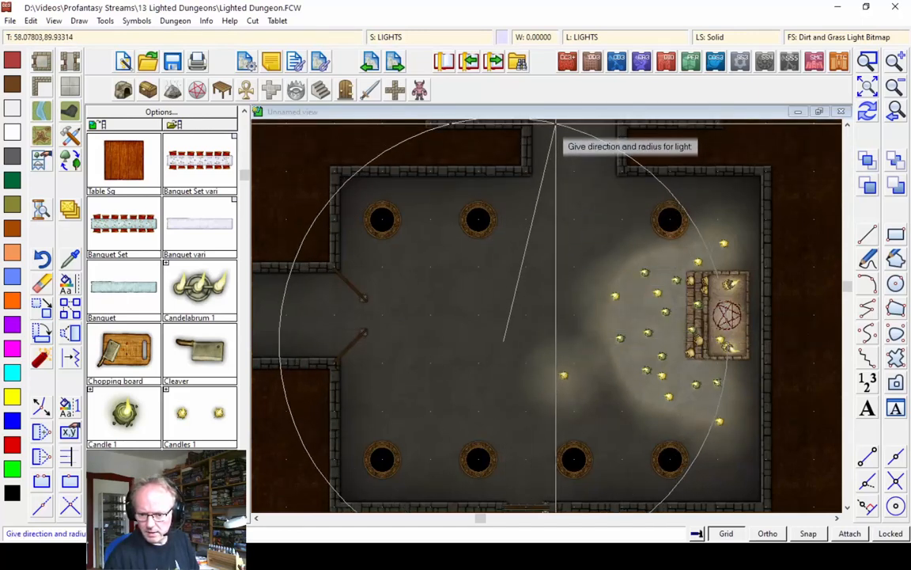
{"action": "left_click", "coordinate": [555, 122]}
{"action": "right_click", "coordinate": [621, 303]}
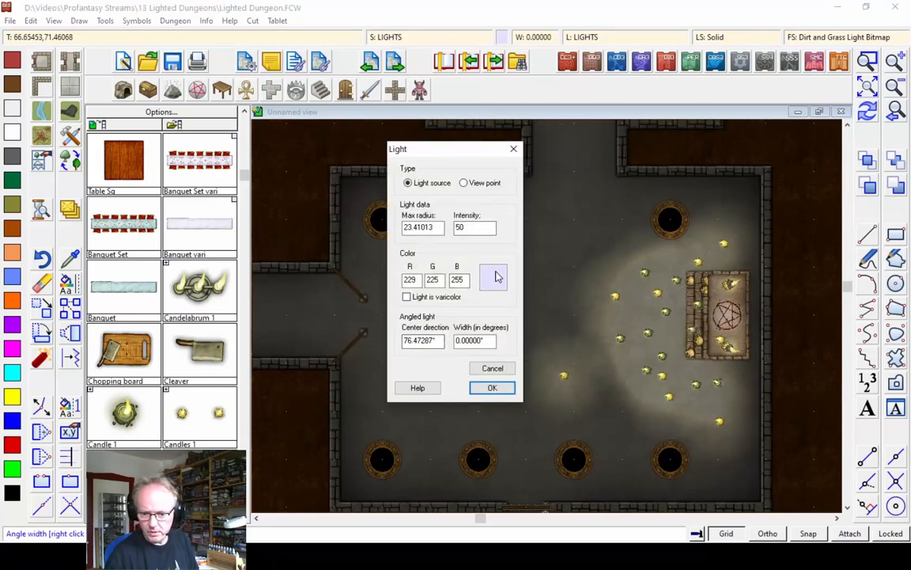
{"action": "left_click", "coordinate": [494, 388]}
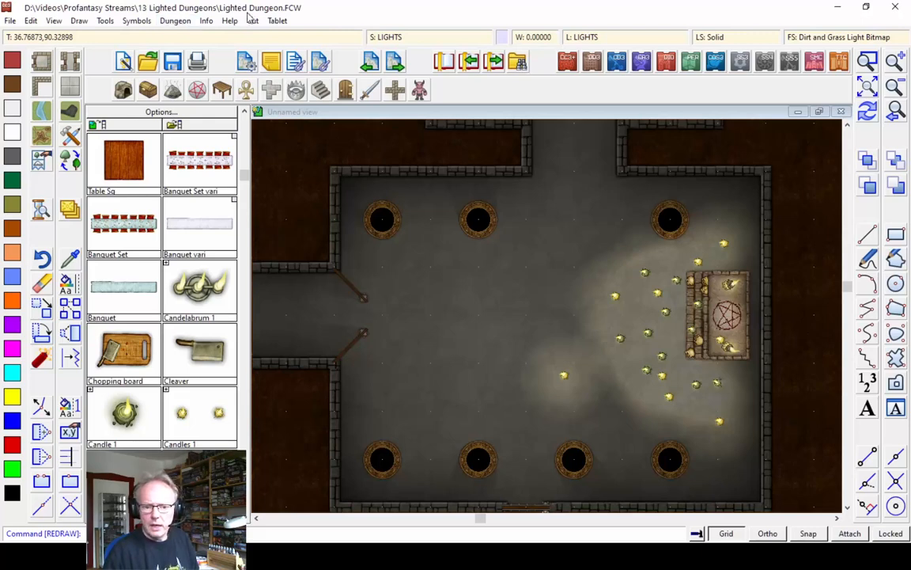
Step: Show the light symbols and compare the lighting across the whole dungeon and in the altar room
{"action": "left_click", "coordinate": [175, 21]}
{"action": "mouse_move", "coordinate": [189, 156]}
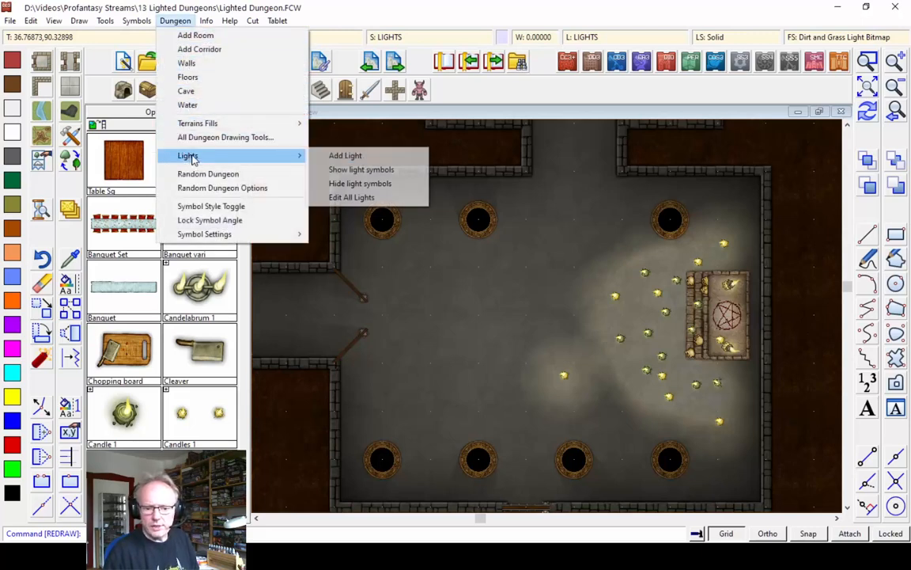
{"action": "left_click", "coordinate": [365, 170]}
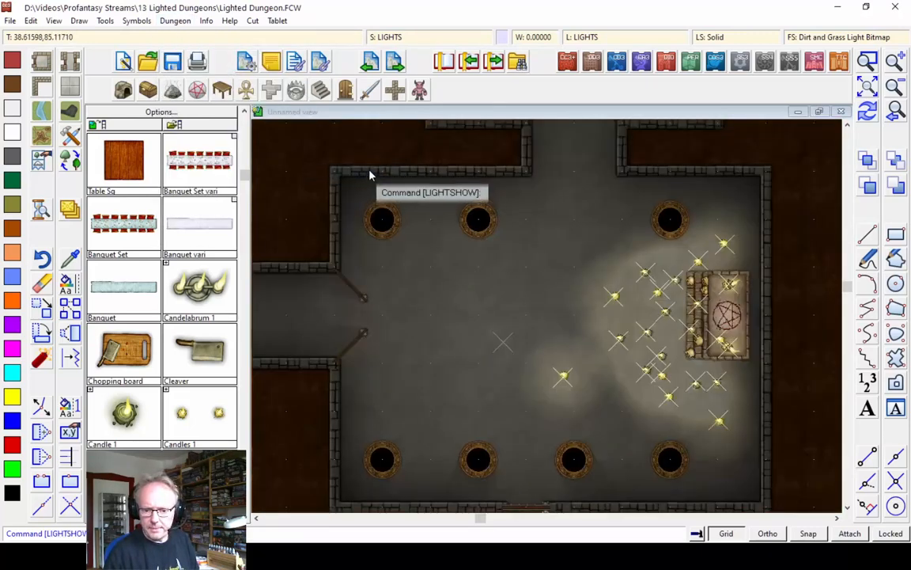
{"action": "left_click", "coordinate": [866, 86]}
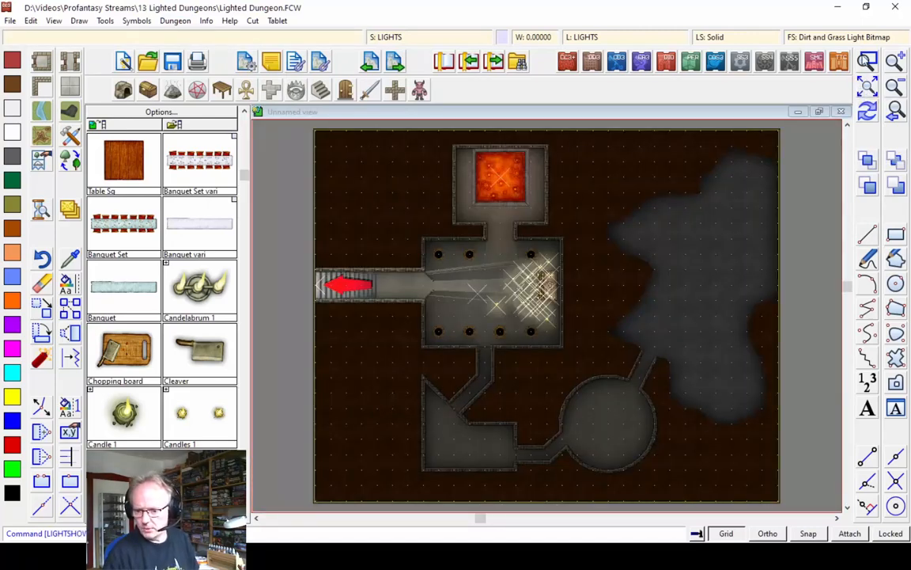
{"action": "left_click", "coordinate": [864, 61]}
{"action": "left_click", "coordinate": [385, 230]}
{"action": "left_click", "coordinate": [589, 381]}
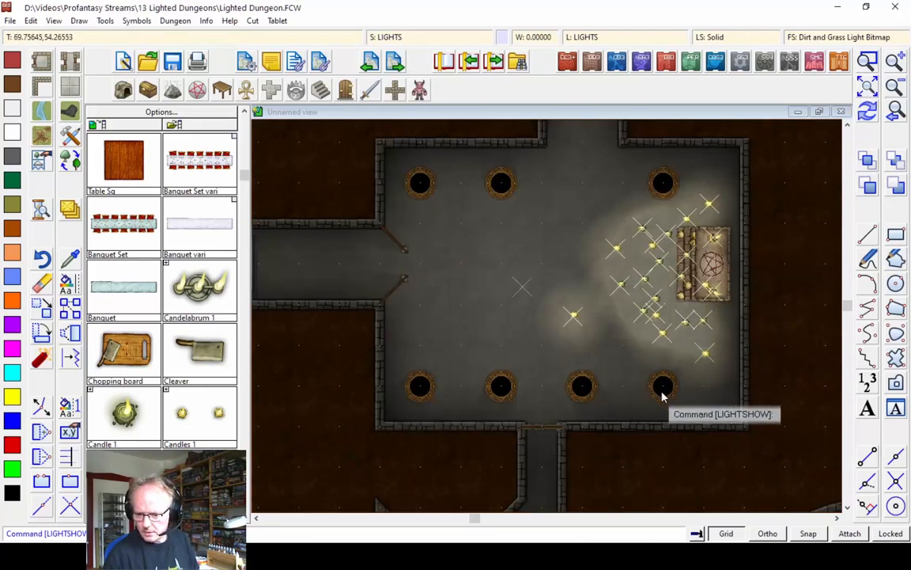
{"action": "left_click", "coordinate": [870, 88]}
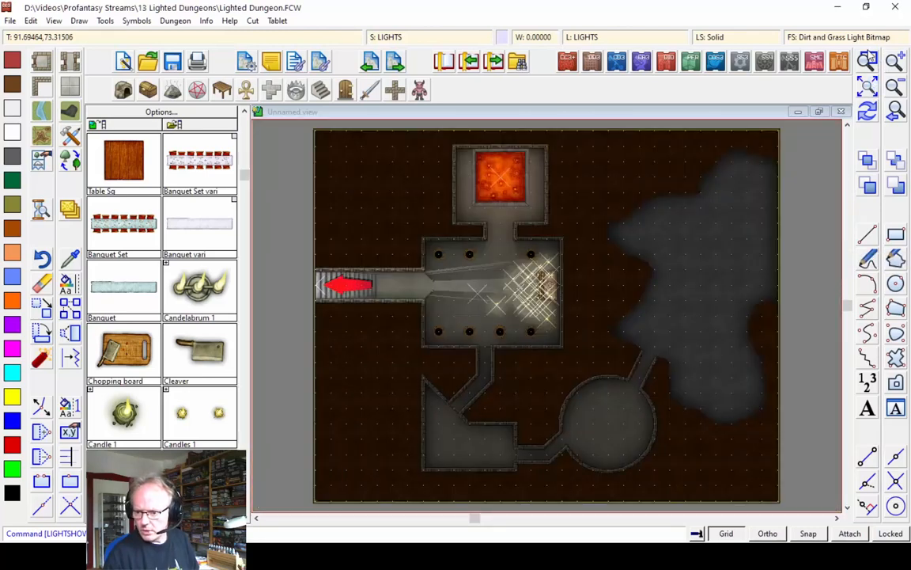
{"action": "left_click", "coordinate": [869, 64]}
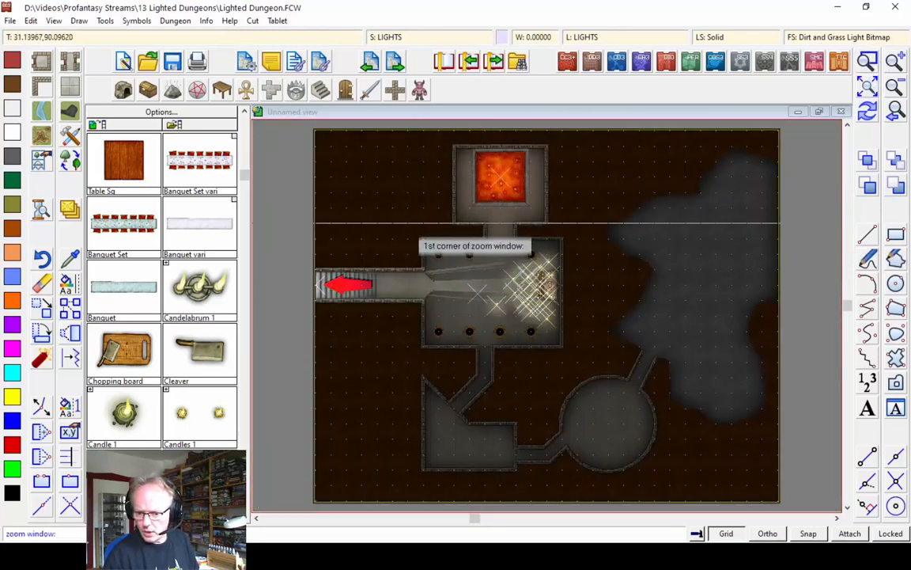
{"action": "left_click", "coordinate": [410, 223]}
{"action": "left_click", "coordinate": [575, 354]}
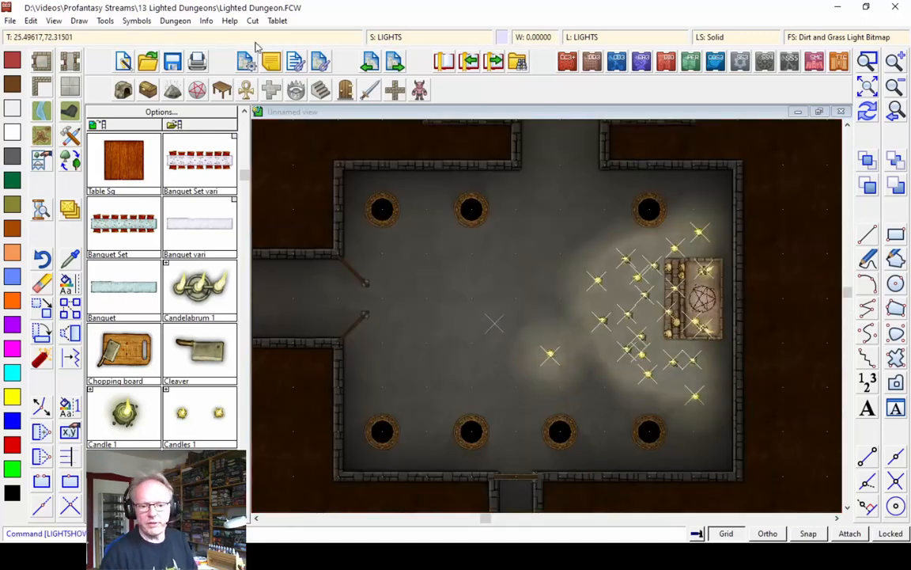
Step: Choose the Sconce with Torch 1 symbol from the doors catalog and make SYMBOLS TORCHES the current sheet
{"action": "left_click", "coordinate": [347, 91]}
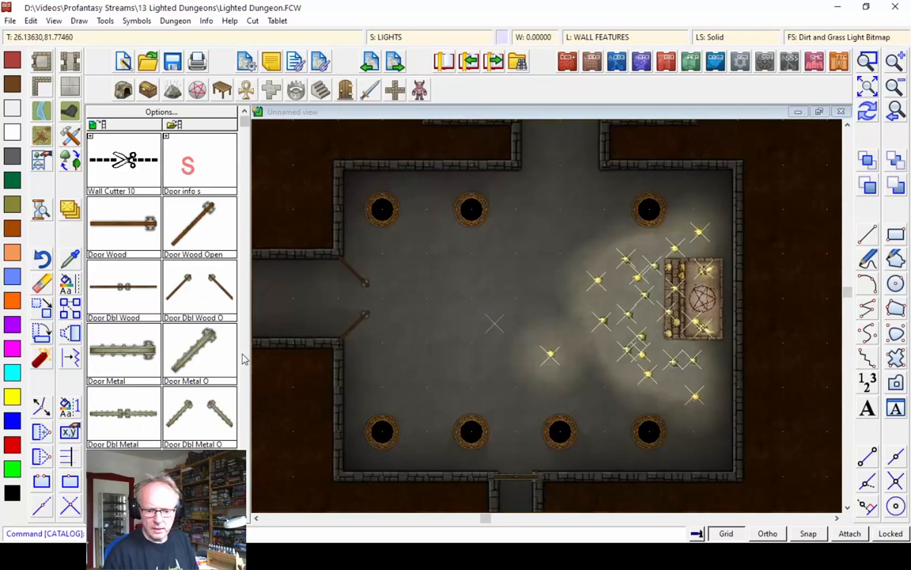
{"action": "scroll", "coordinate": [244, 359], "scroll_direction": "down", "scroll_amount": 2}
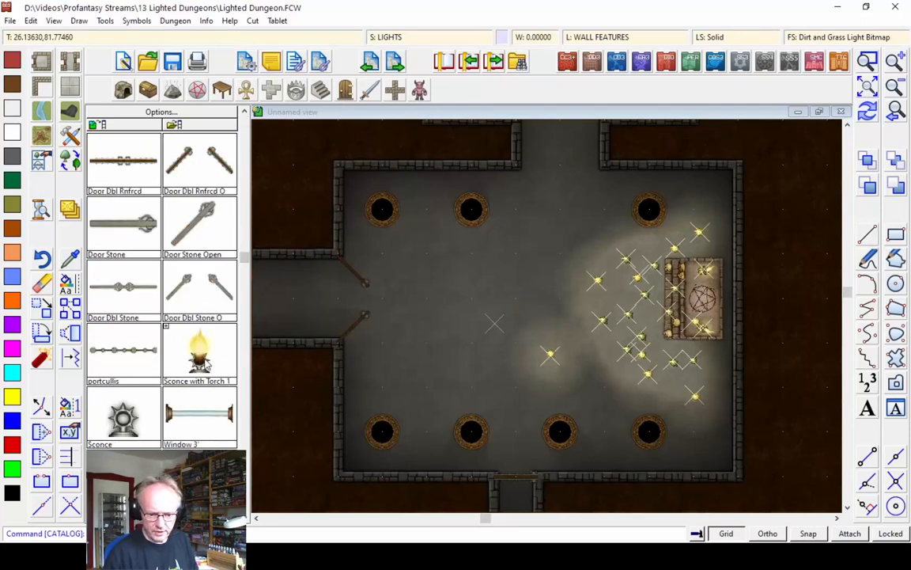
{"action": "left_click", "coordinate": [201, 360]}
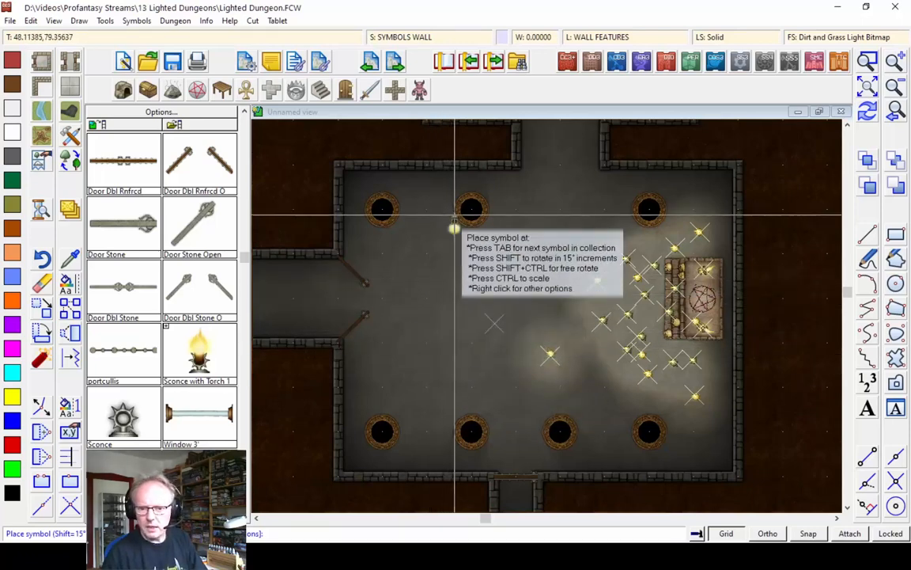
{"action": "left_click", "coordinate": [372, 38]}
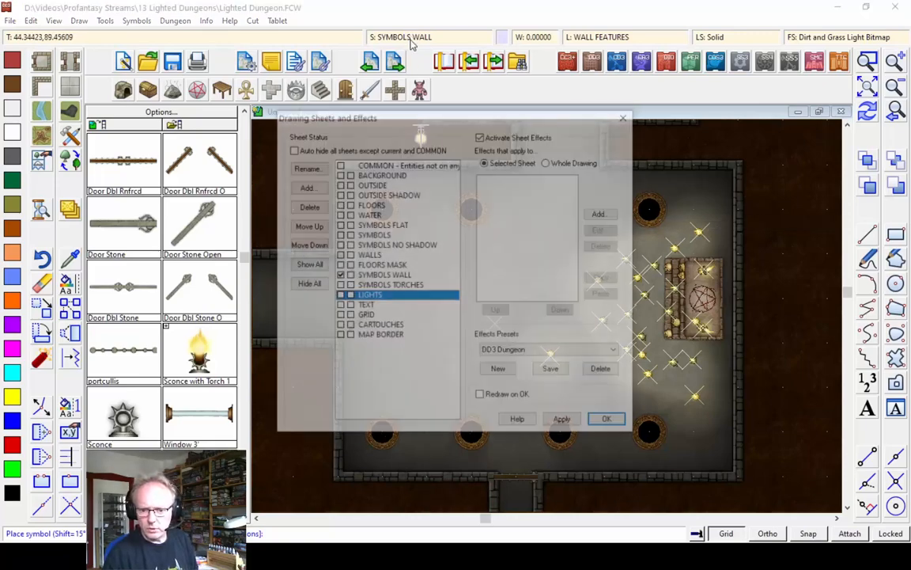
{"action": "left_click", "coordinate": [339, 285]}
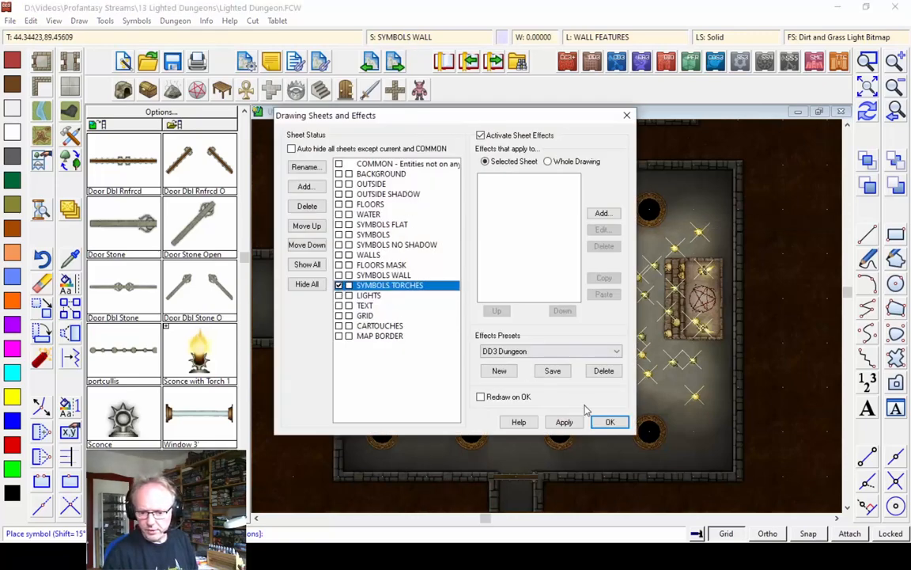
{"action": "left_click", "coordinate": [609, 424]}
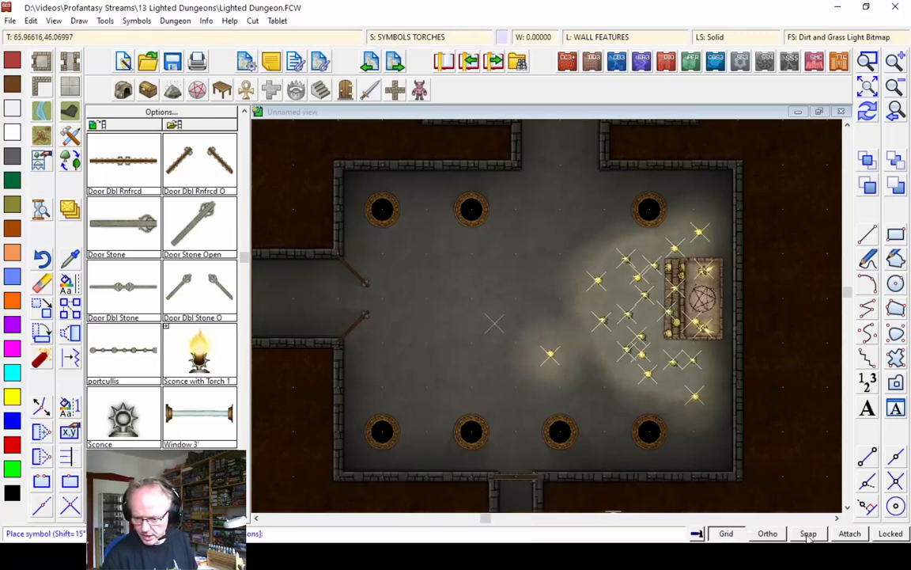
Step: Place torch sconces snapped to the altar room's south and north walls between the two westernmost columns, with offset 0.5
{"action": "left_click", "coordinate": [426, 463]}
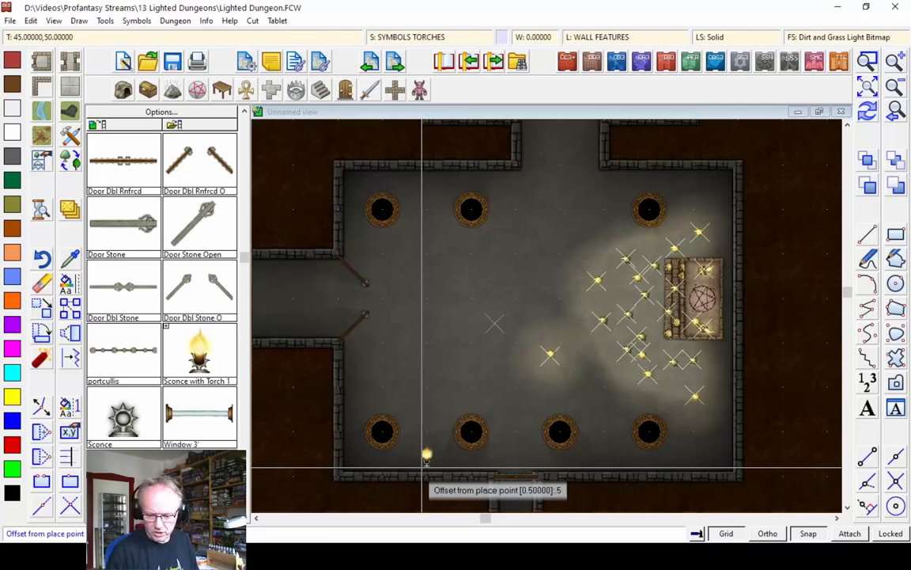
{"action": "left_click", "coordinate": [422, 467]}
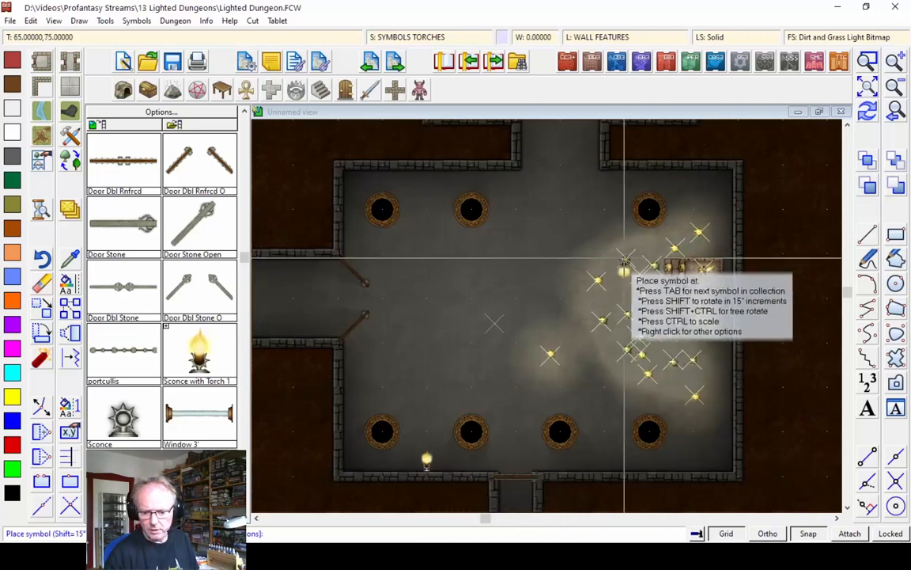
{"action": "left_click", "coordinate": [427, 174]}
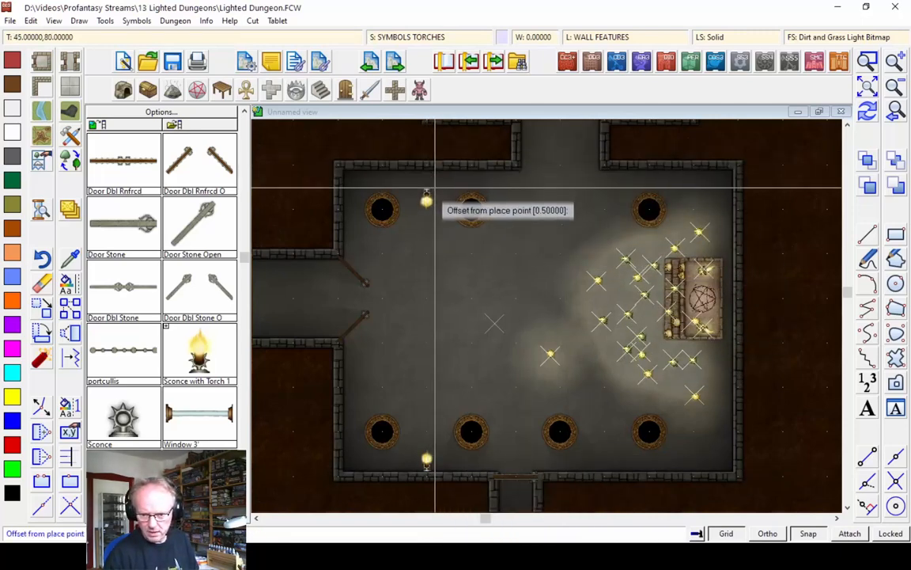
{"action": "left_click", "coordinate": [436, 183]}
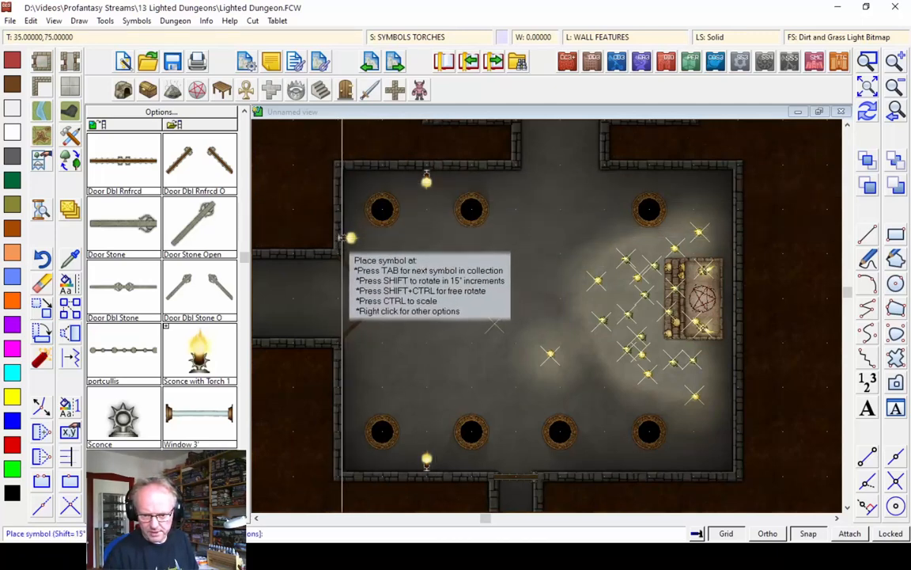
{"action": "right_click", "coordinate": [350, 253]}
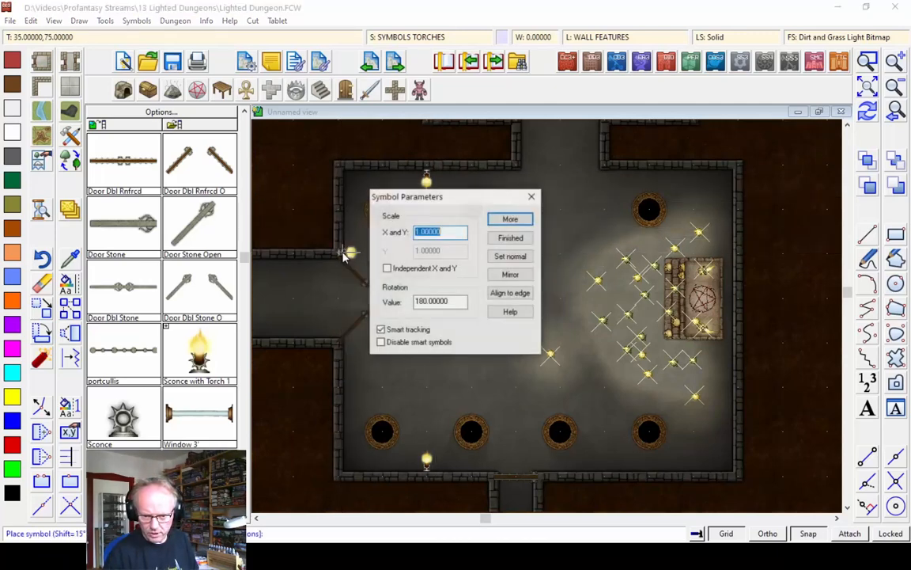
{"action": "left_click", "coordinate": [512, 218]}
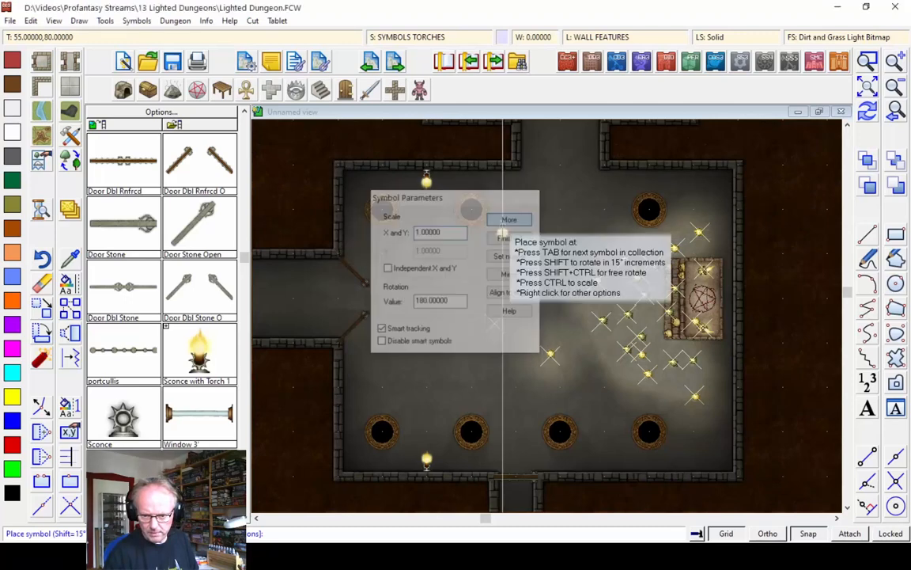
Step: Place two wall sconces with torches on the west wall, one on each side of the open double door
{"action": "left_click", "coordinate": [348, 251]}
{"action": "left_click", "coordinate": [356, 252]}
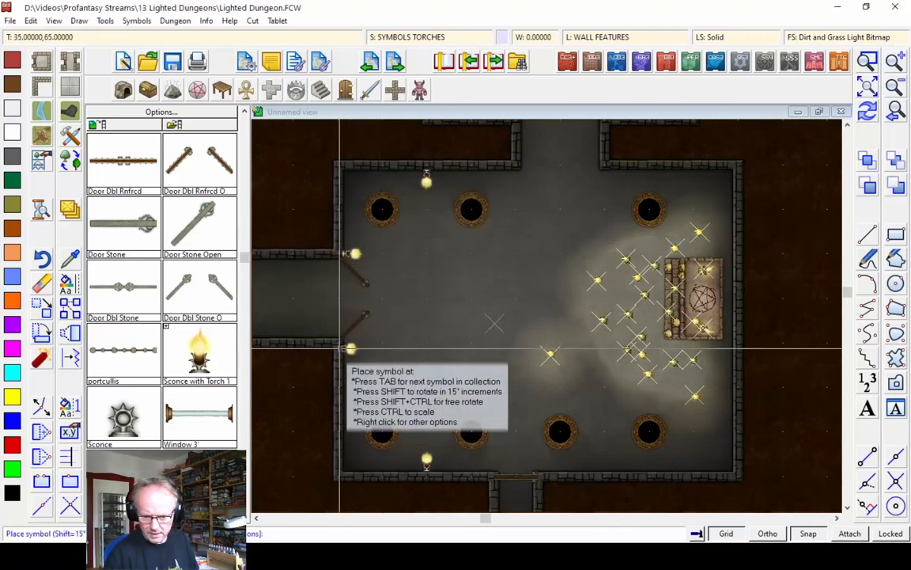
{"action": "left_click", "coordinate": [351, 340]}
{"action": "left_click", "coordinate": [354, 342]}
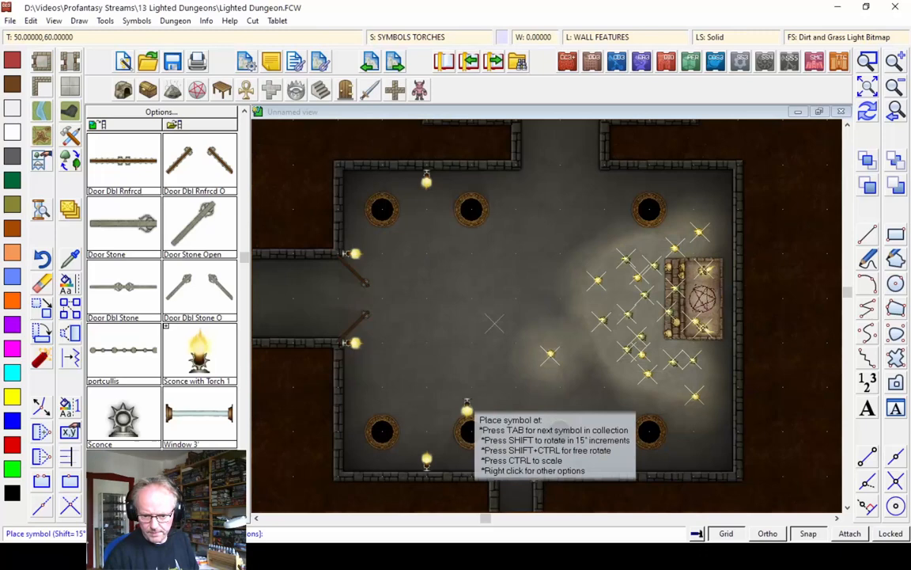
{"action": "right_click", "coordinate": [533, 254]}
{"action": "left_click", "coordinate": [512, 238]}
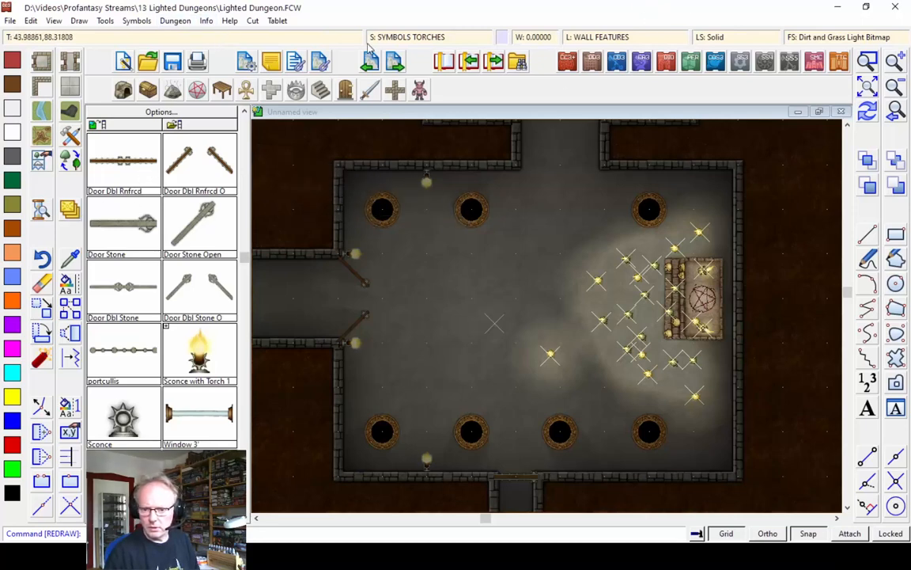
Step: Match the current drawing properties to the existing light in the room's centre and set the current color to pale yellow 142
{"action": "left_click", "coordinate": [68, 261]}
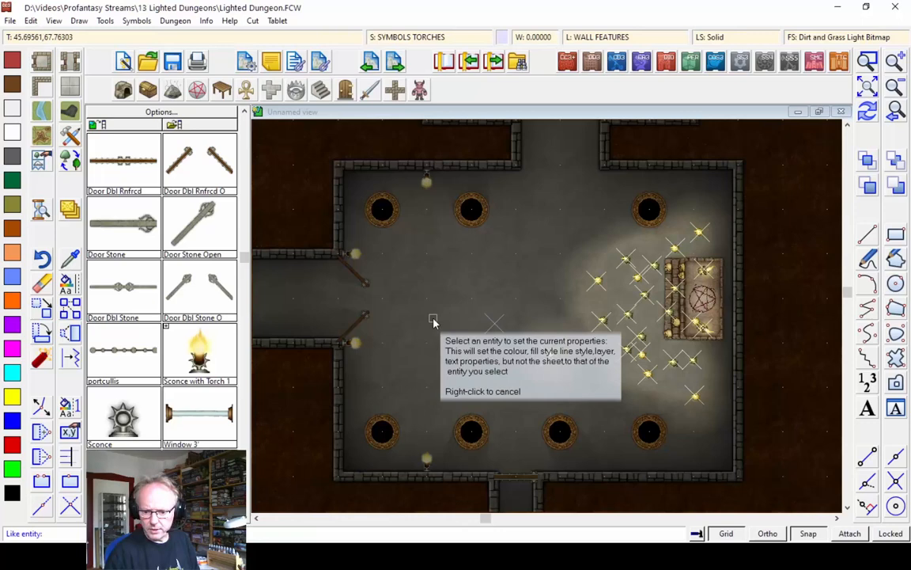
{"action": "left_click", "coordinate": [495, 329]}
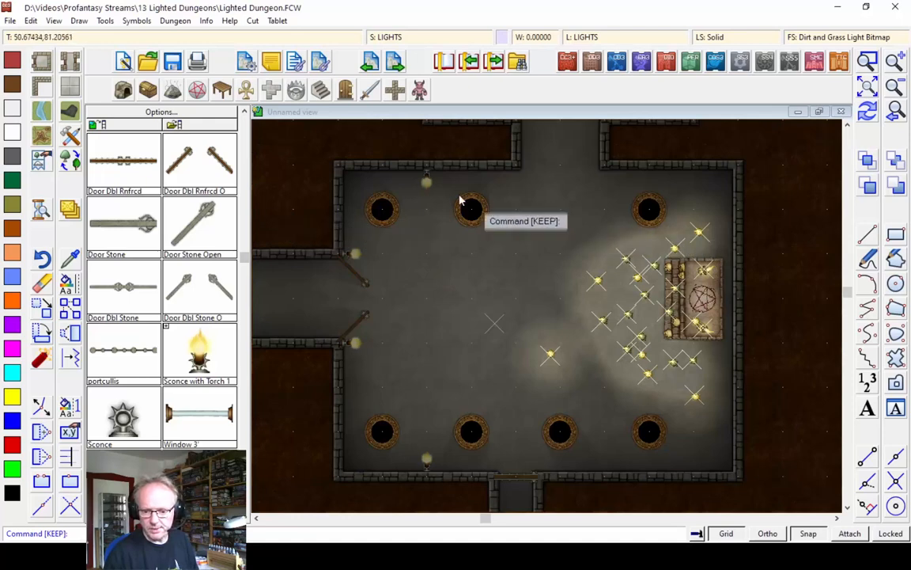
{"action": "left_click", "coordinate": [502, 37]}
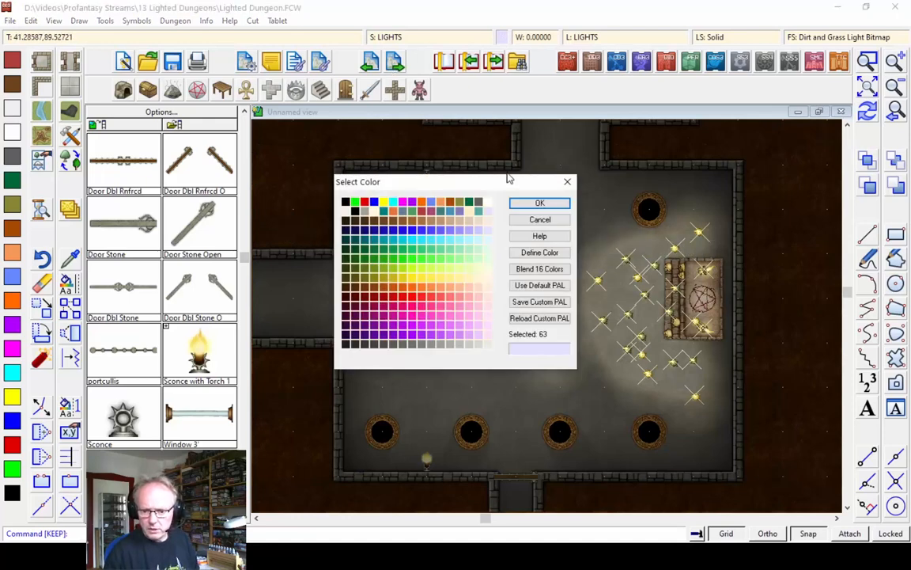
{"action": "left_click", "coordinate": [480, 281]}
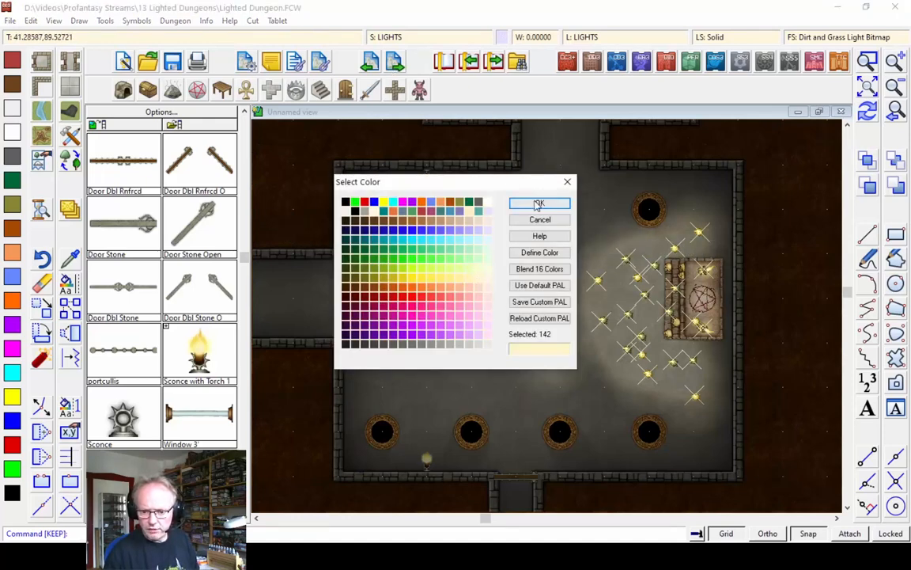
{"action": "left_click", "coordinate": [538, 203]}
Step: Add a 360-degree light source with intensity 100 and a radius of about 14.8 at the north wall torch and refresh the map
{"action": "left_click", "coordinate": [176, 21]}
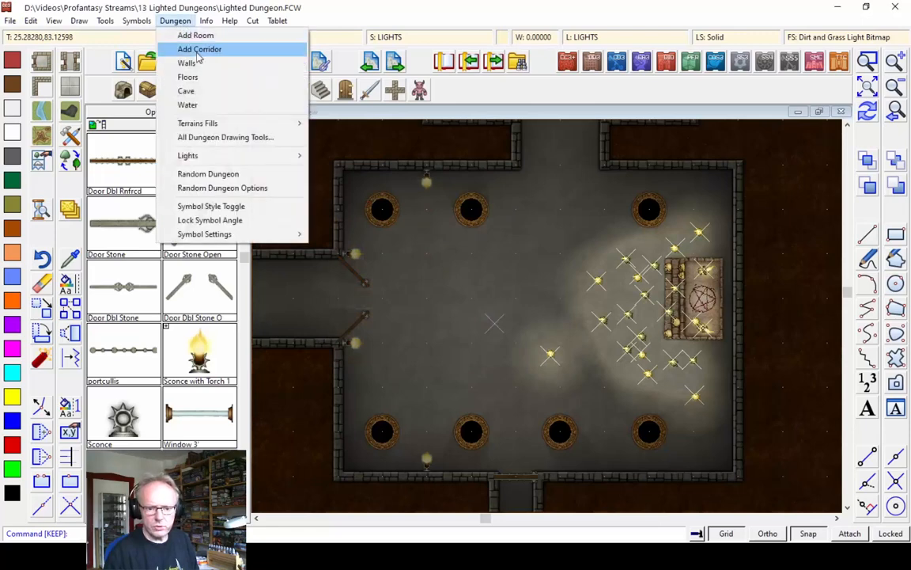
{"action": "mouse_move", "coordinate": [204, 158]}
{"action": "left_click", "coordinate": [342, 156]}
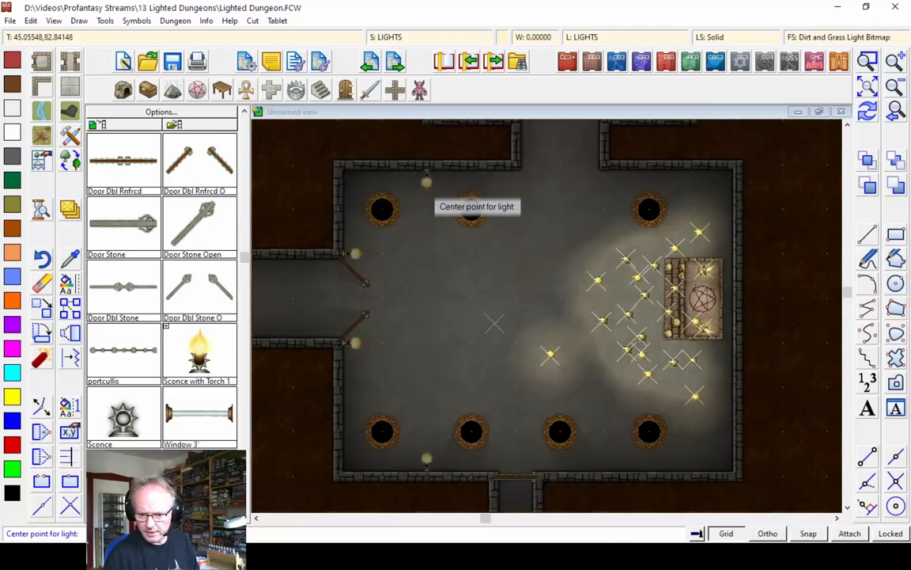
{"action": "left_click", "coordinate": [427, 182]}
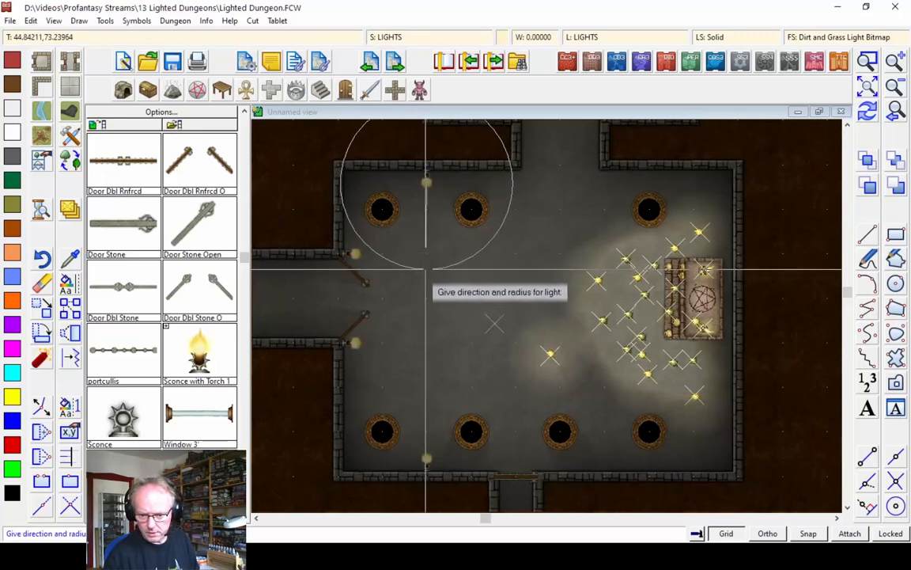
{"action": "left_click", "coordinate": [427, 319]}
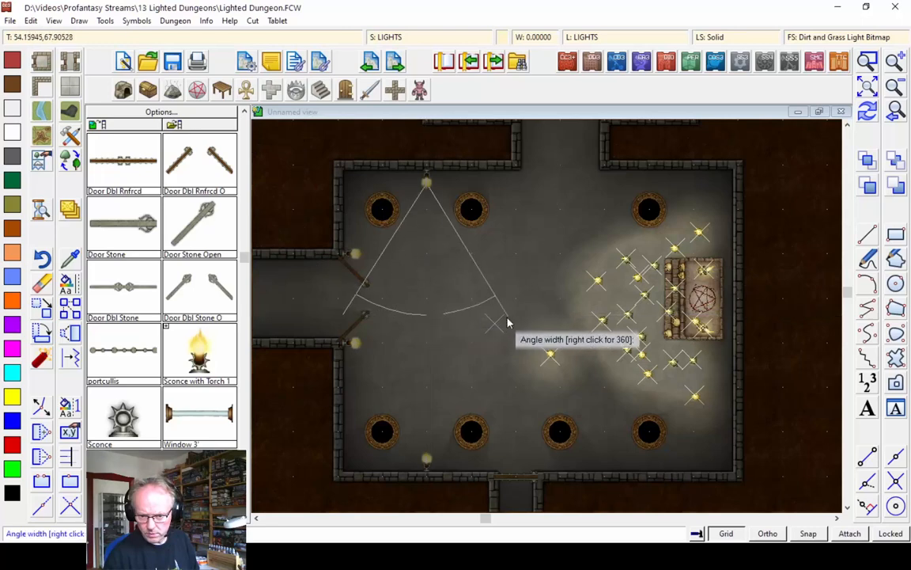
{"action": "right_click", "coordinate": [484, 319]}
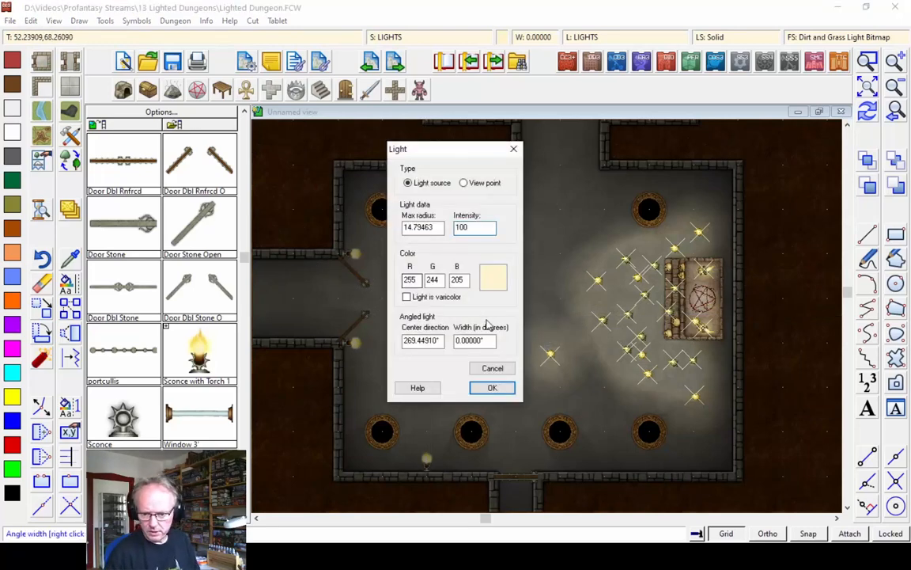
{"action": "left_click", "coordinate": [504, 390]}
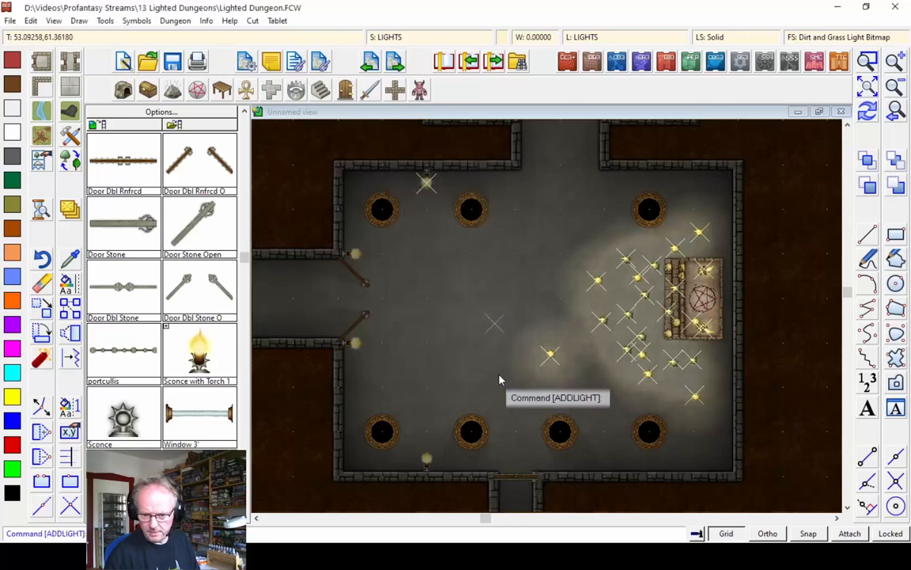
{"action": "left_click", "coordinate": [868, 111]}
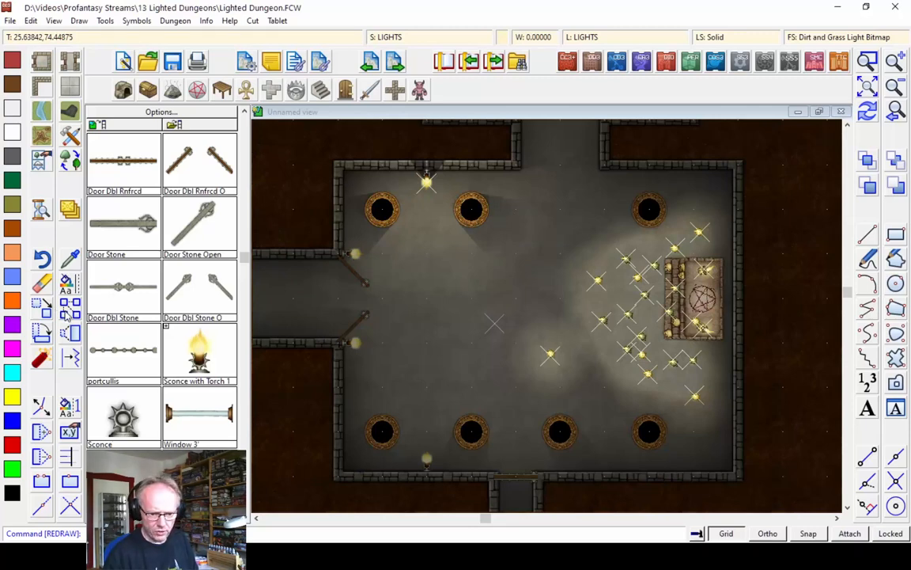
Step: Copy the north wall torch's light onto the two torches beside the double door and the torch on the south wall
{"action": "left_click", "coordinate": [69, 311]}
{"action": "left_click", "coordinate": [427, 181]}
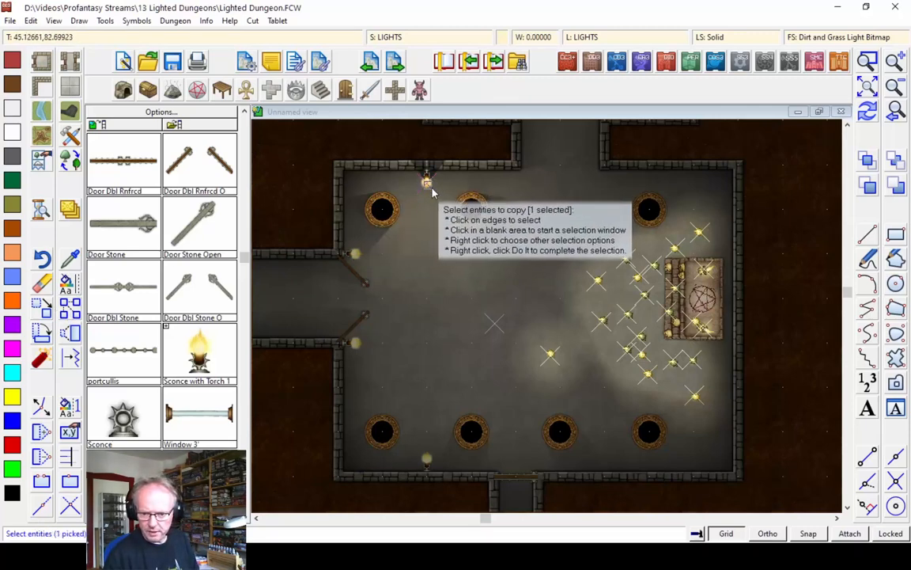
{"action": "right_click", "coordinate": [428, 181]}
{"action": "left_click", "coordinate": [419, 197]}
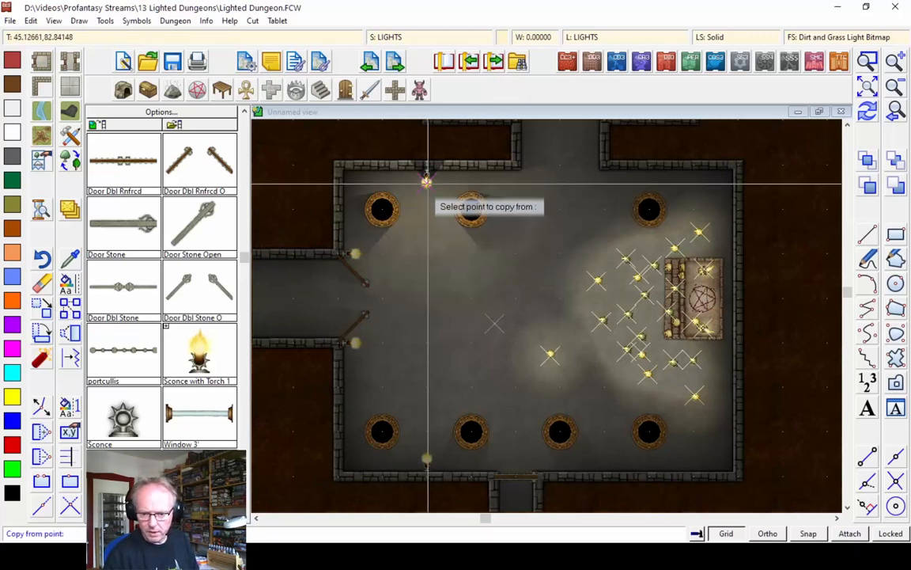
{"action": "left_click", "coordinate": [427, 181]}
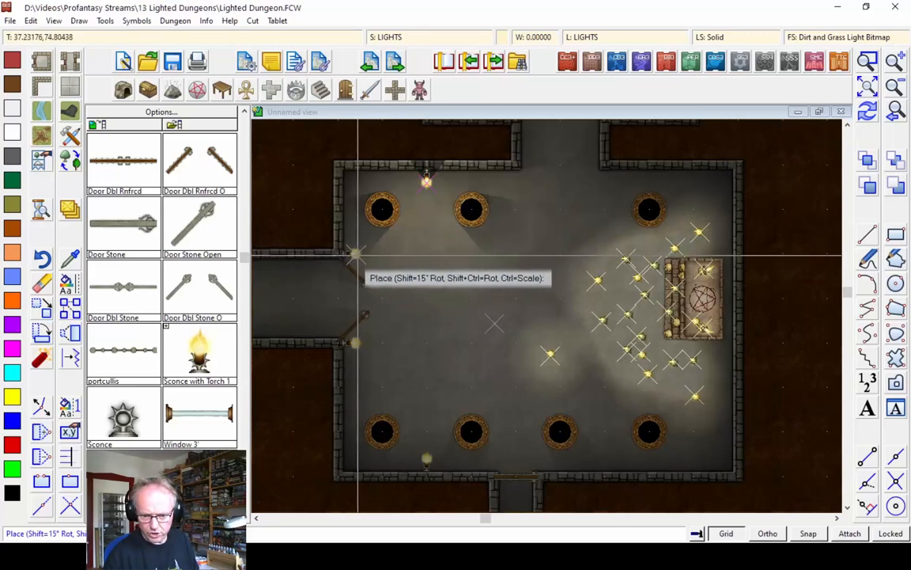
{"action": "left_click", "coordinate": [358, 255]}
{"action": "left_click", "coordinate": [356, 343]}
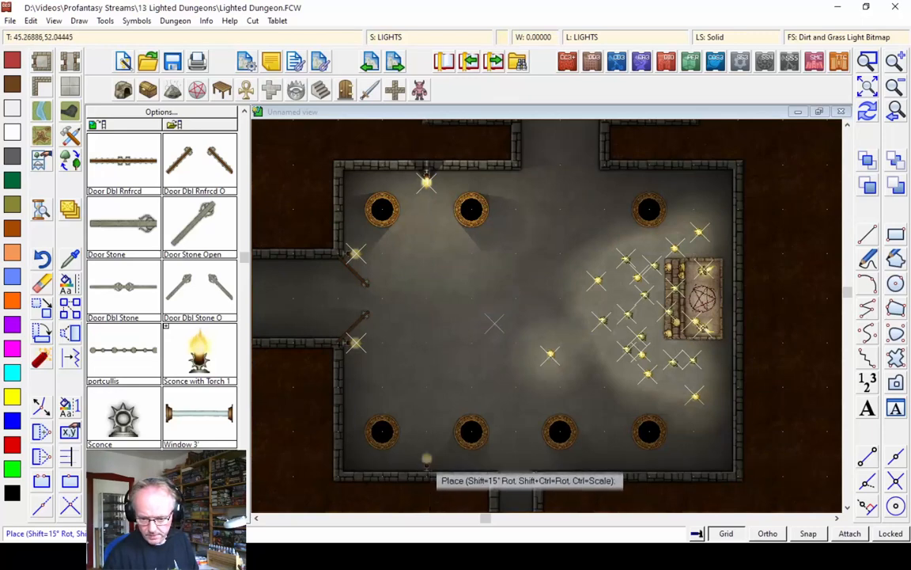
{"action": "left_click", "coordinate": [427, 459]}
{"action": "right_click", "coordinate": [485, 257]}
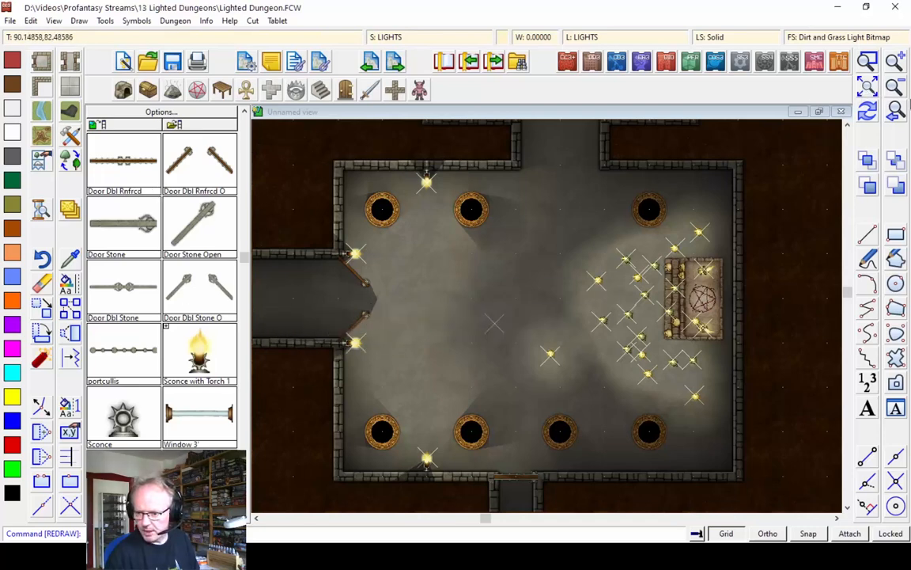
Step: Load the furniture symbol catalog to furnish the angular room south of the pillared hall
{"action": "left_click", "coordinate": [869, 90]}
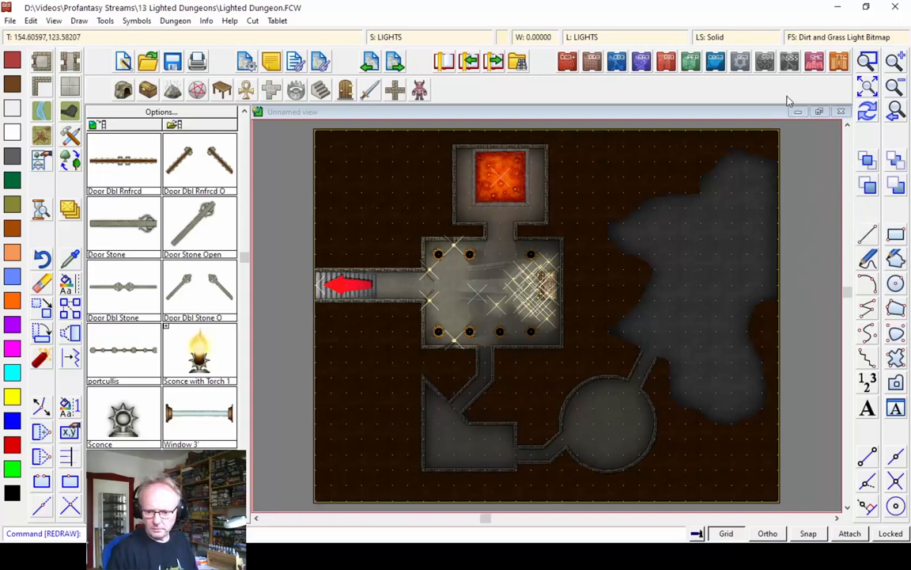
{"action": "left_click", "coordinate": [868, 61]}
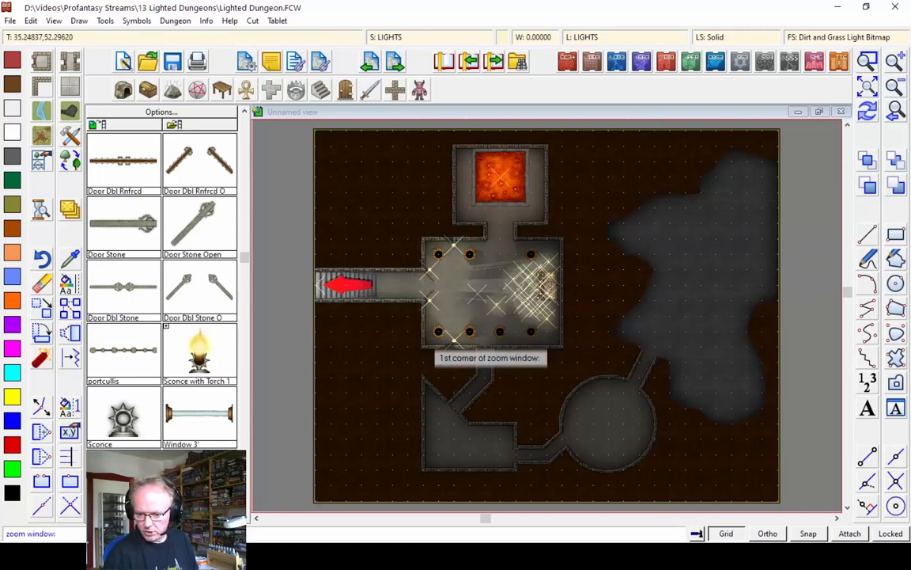
{"action": "left_click", "coordinate": [391, 357]}
{"action": "left_click", "coordinate": [557, 485]}
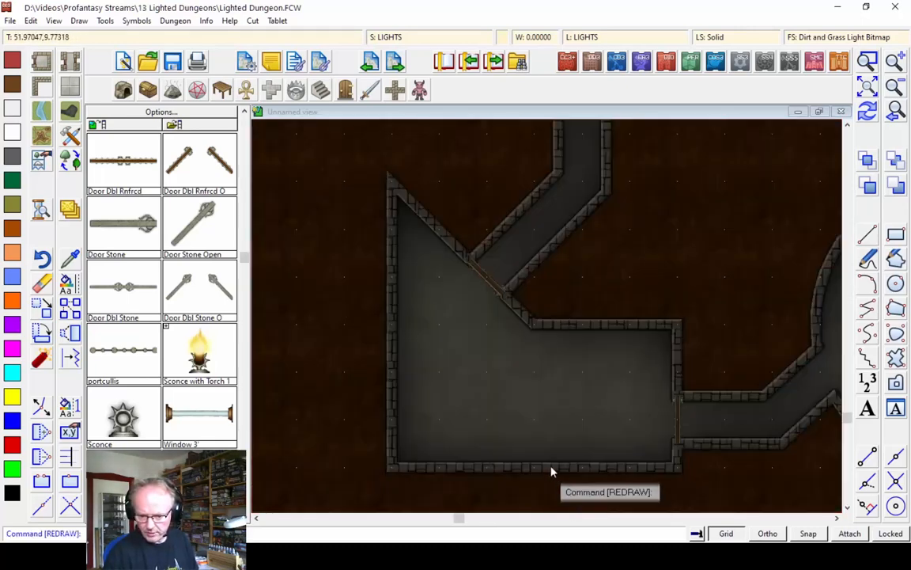
{"action": "left_click", "coordinate": [222, 90]}
{"action": "double_click", "coordinate": [448, 158]}
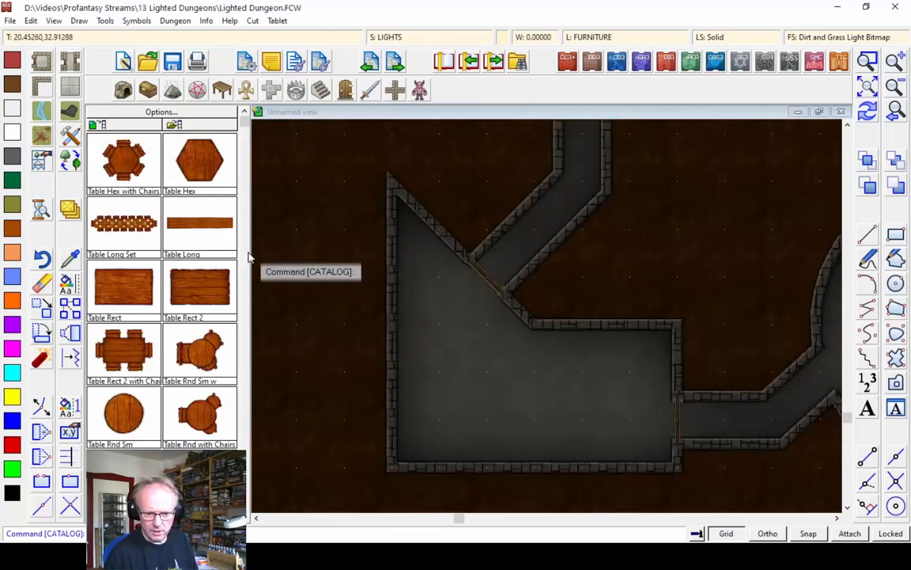
Step: Place the LabTable vari symbol, rotated to lie lengthwise along the south wall, in the angular room
{"action": "left_click", "coordinate": [246, 334]}
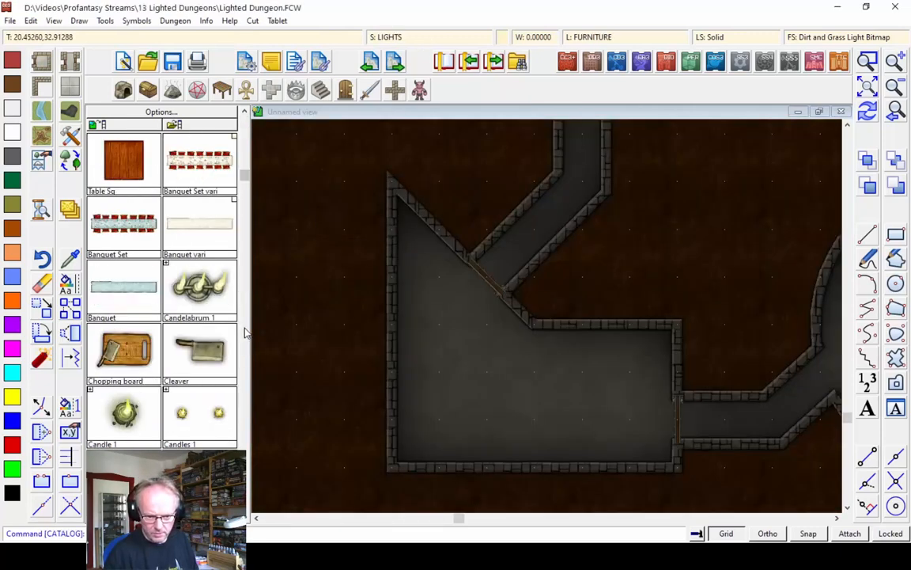
{"action": "left_click", "coordinate": [245, 334]}
{"action": "left_click", "coordinate": [245, 334]}
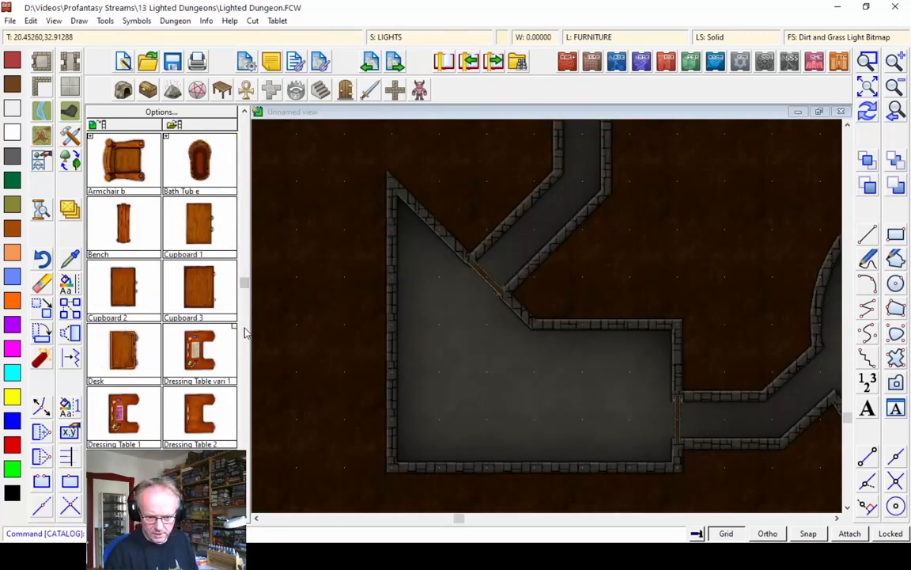
{"action": "left_click", "coordinate": [245, 334]}
{"action": "left_click", "coordinate": [245, 355]}
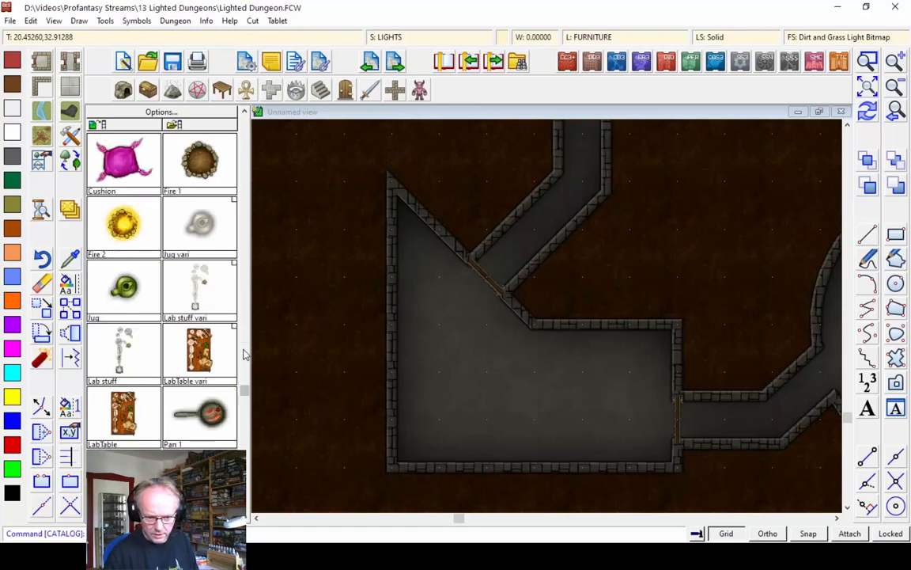
{"action": "left_click", "coordinate": [194, 360]}
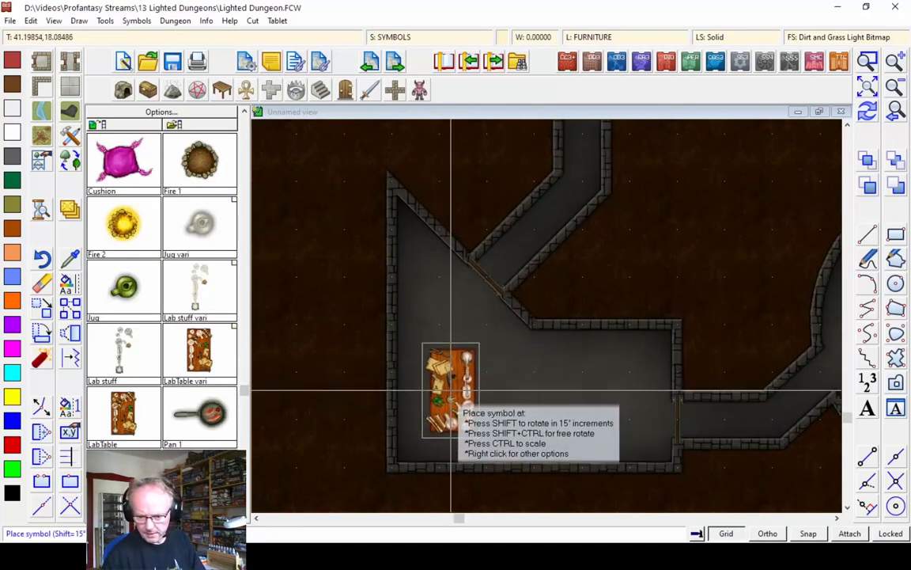
{"action": "key", "text": "shift"}
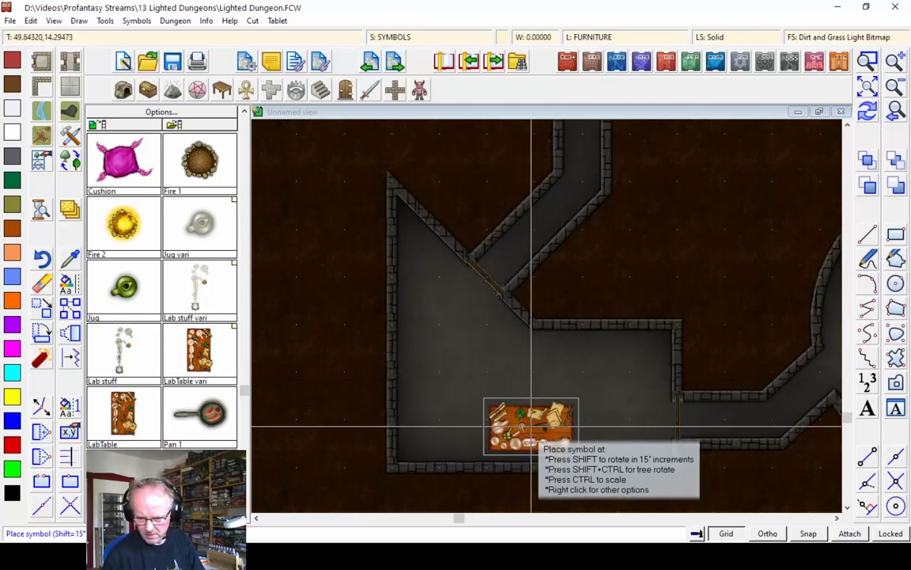
{"action": "left_click", "coordinate": [531, 428]}
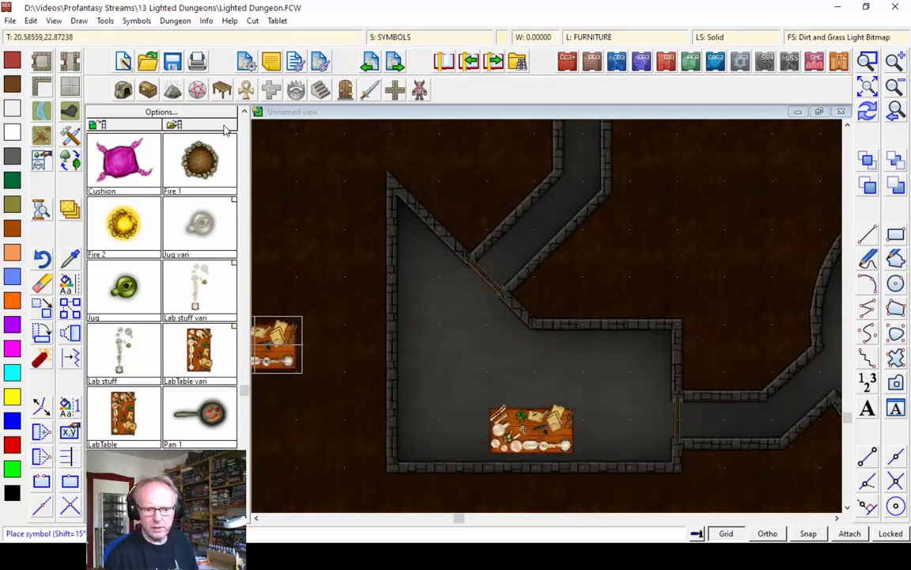
Step: Place a Candelabrum 1 symbol on the lab table in the angular room
{"action": "scroll", "coordinate": [238, 130], "scroll_direction": "up", "scroll_amount": 5}
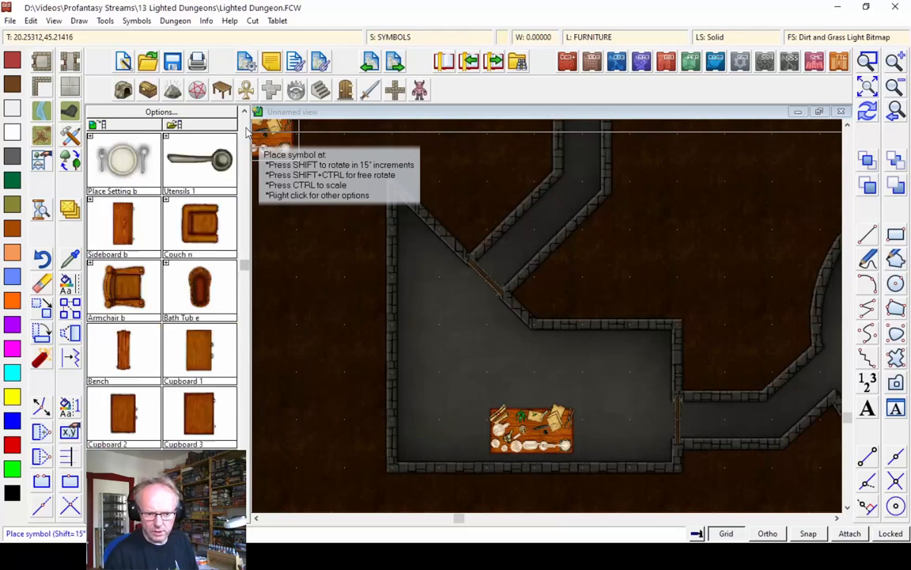
{"action": "scroll", "coordinate": [247, 132], "scroll_direction": "up", "scroll_amount": 5}
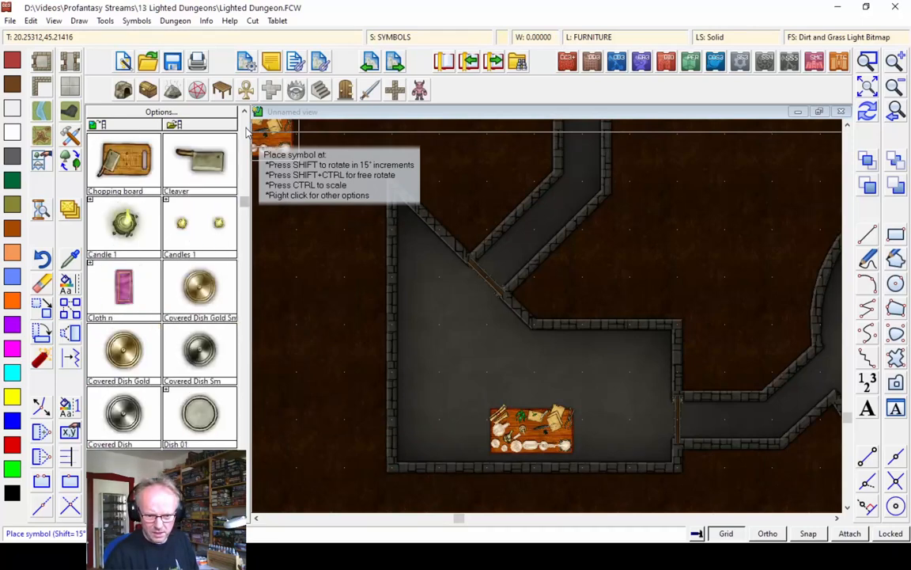
{"action": "scroll", "coordinate": [245, 134], "scroll_direction": "up", "scroll_amount": 5}
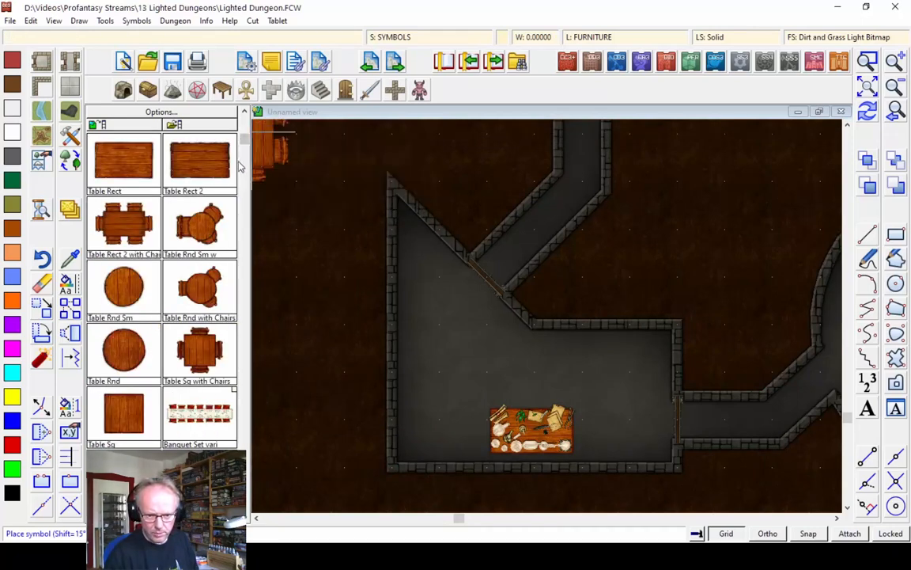
{"action": "scroll", "coordinate": [219, 152], "scroll_direction": "down", "scroll_amount": 5}
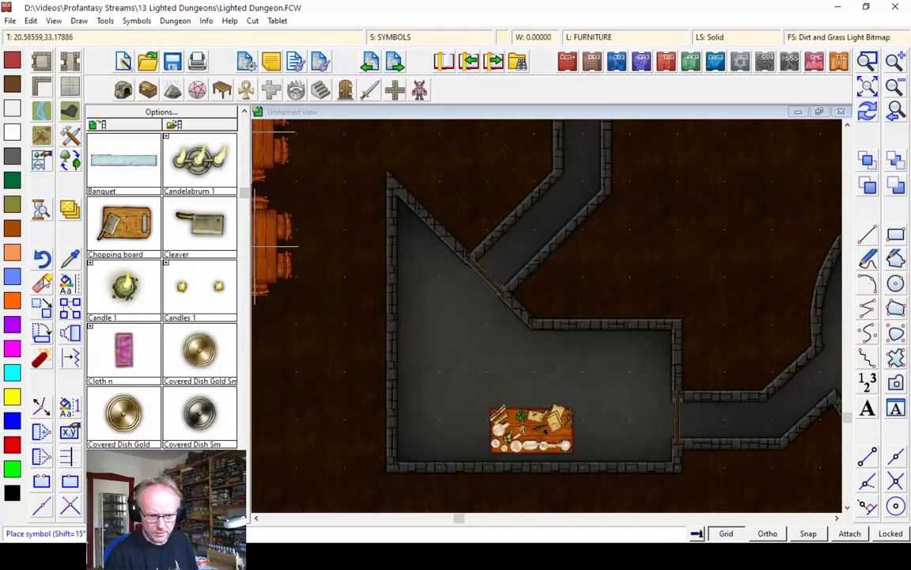
{"action": "left_click", "coordinate": [45, 283]}
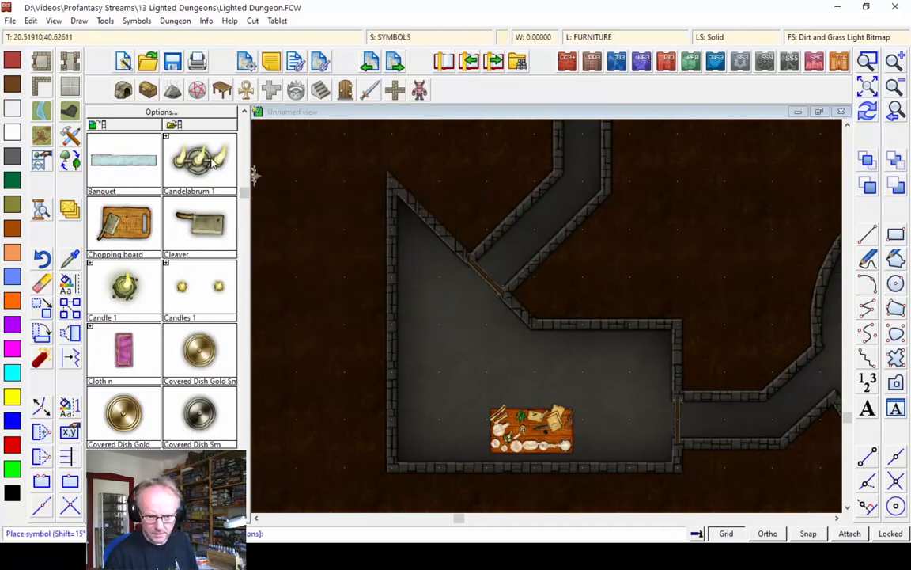
{"action": "left_click", "coordinate": [537, 428]}
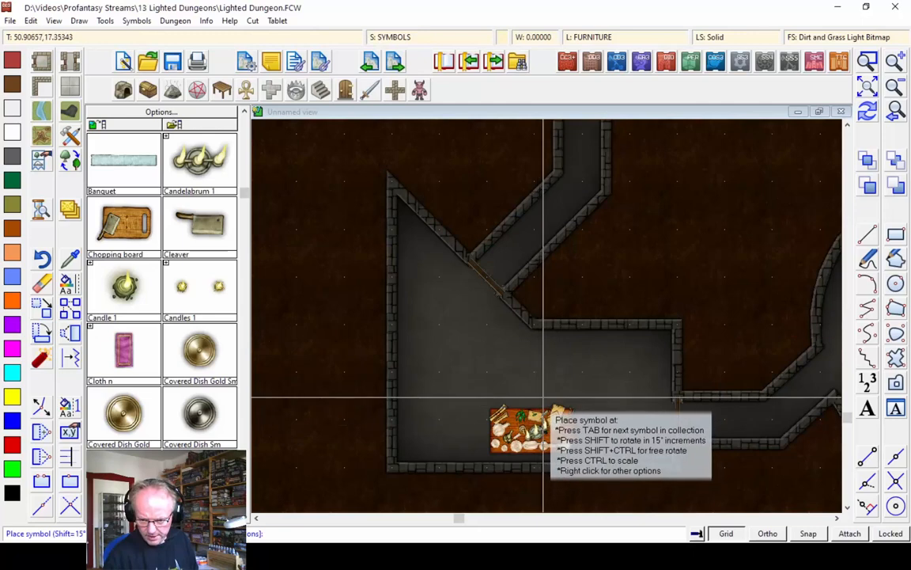
Step: Position the Candelabrum 1 symbol at the east end of the lab table
{"action": "left_click", "coordinate": [533, 394]}
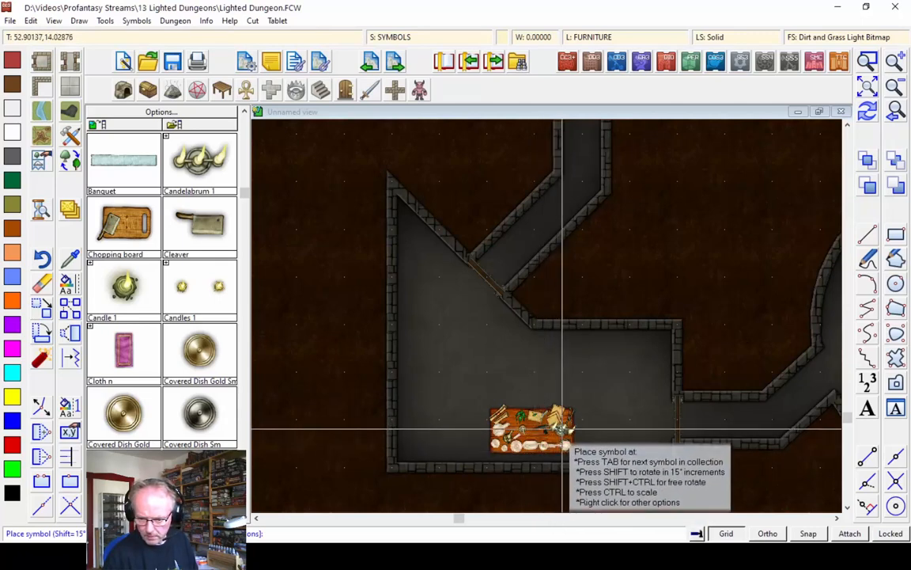
{"action": "left_click", "coordinate": [562, 429]}
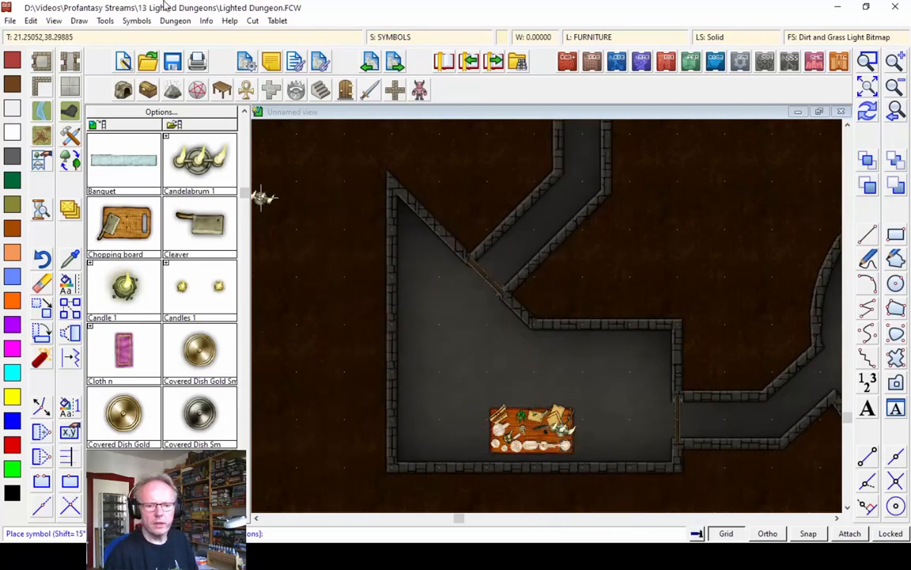
Step: Copy the light of the torch on the pillared hall's north wall onto the candelabrum on the lab table
{"action": "left_click", "coordinate": [138, 22]}
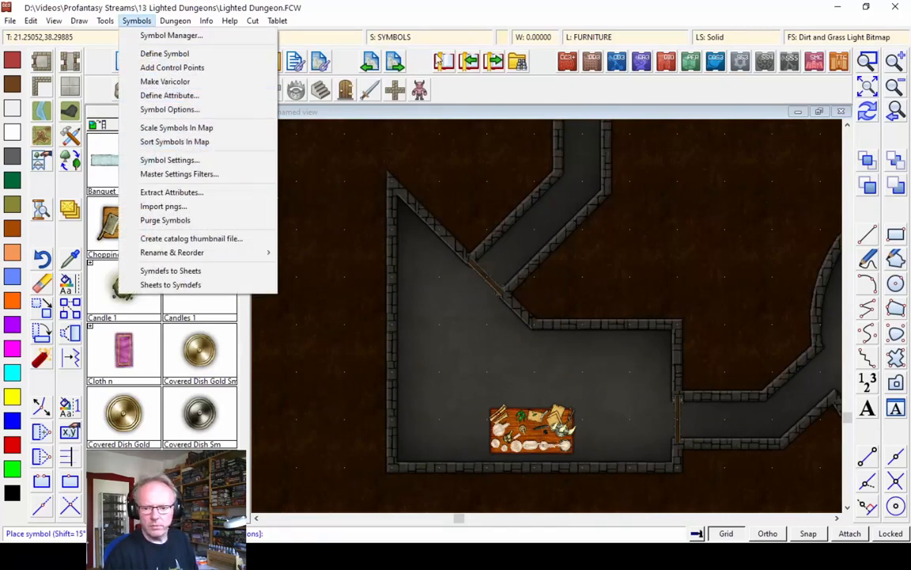
{"action": "left_click", "coordinate": [897, 119]}
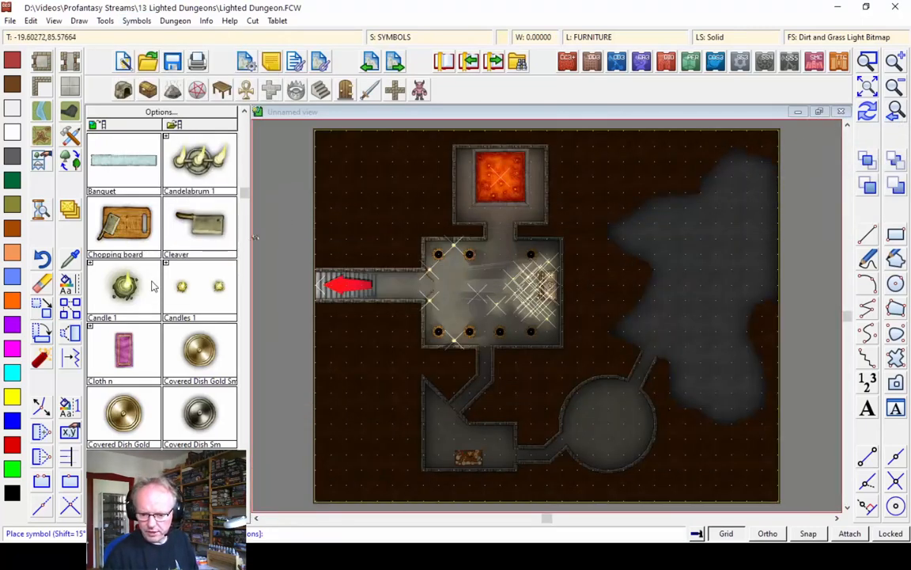
{"action": "key", "text": "ctrl+c"}
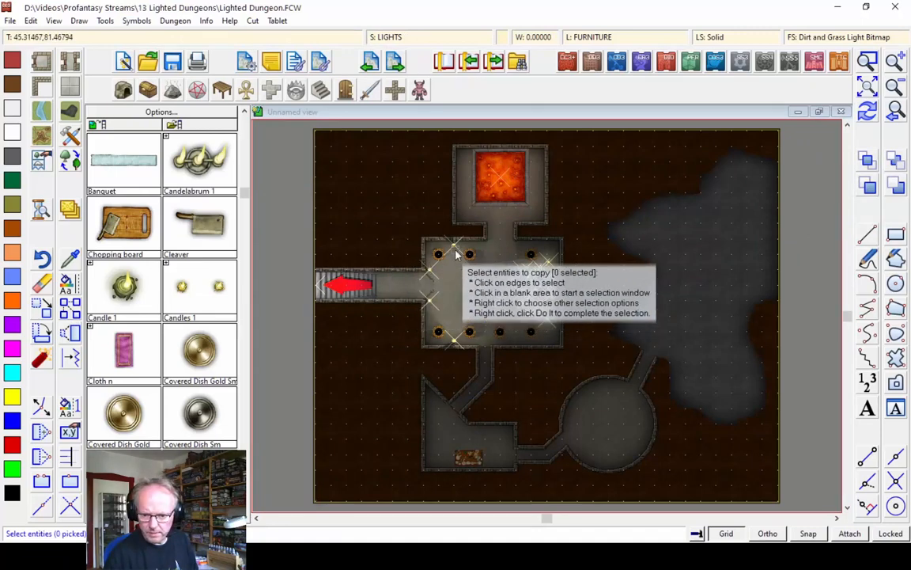
{"action": "right_click", "coordinate": [471, 265]}
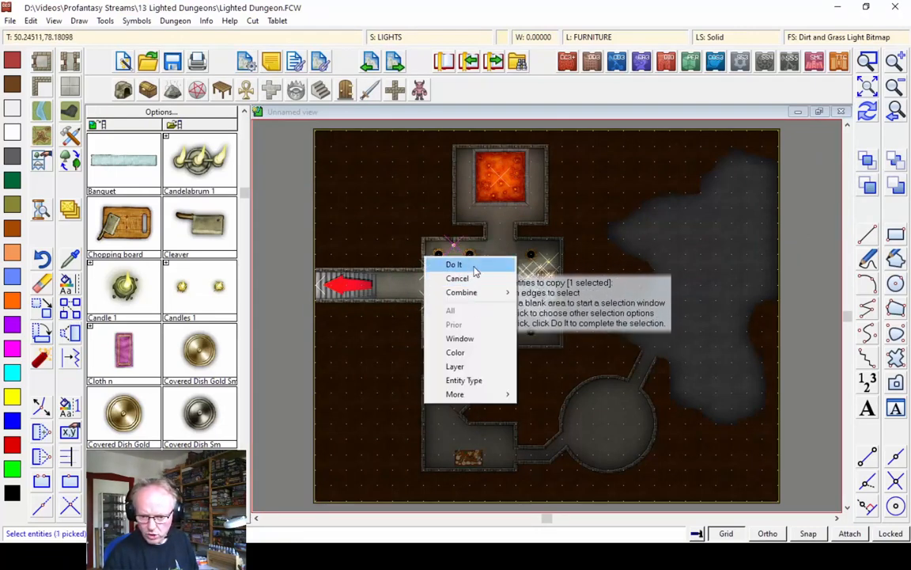
{"action": "left_click", "coordinate": [474, 265]}
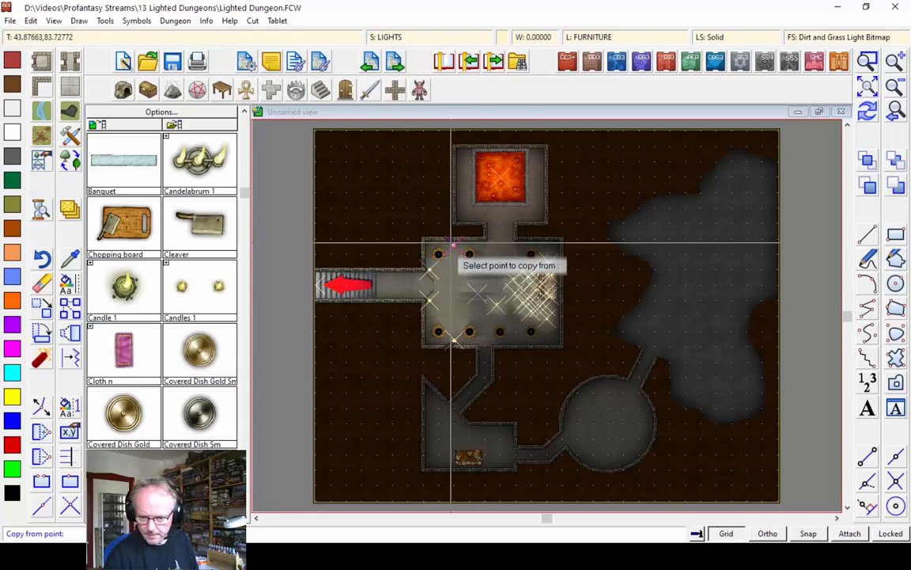
{"action": "left_click", "coordinate": [452, 241]}
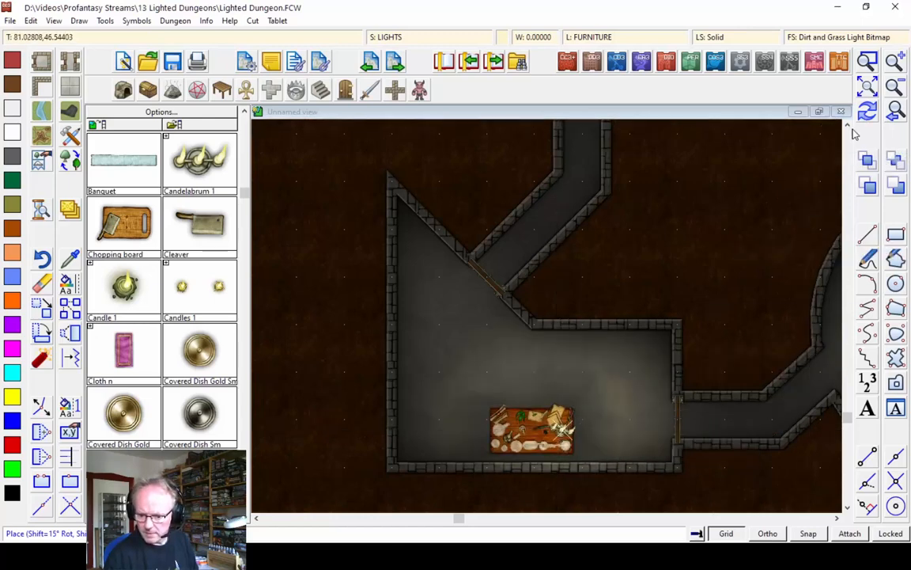
{"action": "key", "text": "Escape"}
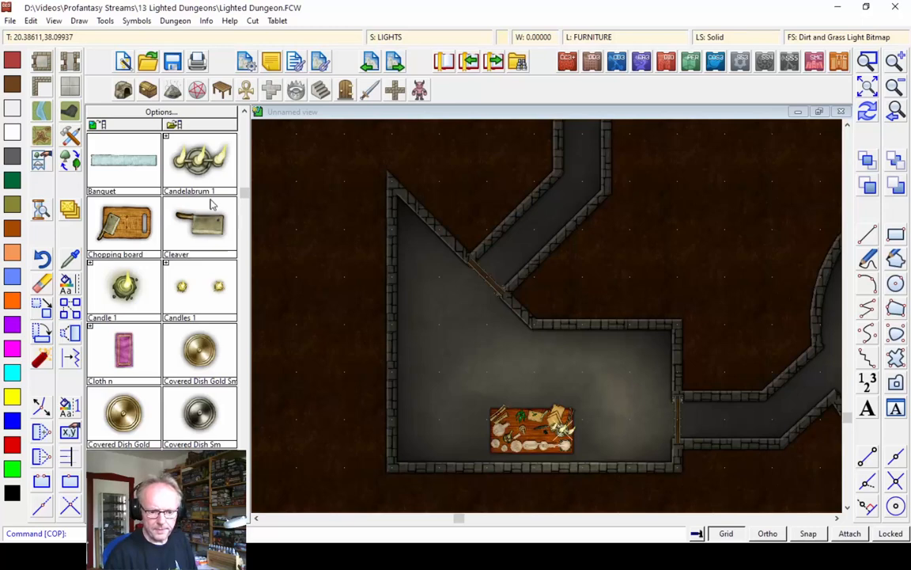
Step: Place the small round table with chairs, reset to normal scale and rotation, near the west wall of the angular room
{"action": "left_click", "coordinate": [245, 137]}
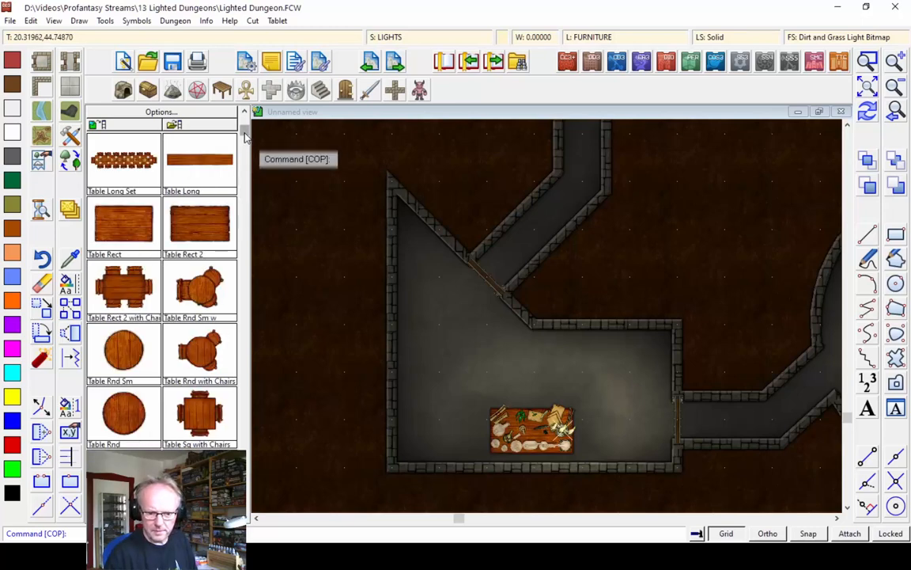
{"action": "left_click", "coordinate": [198, 292]}
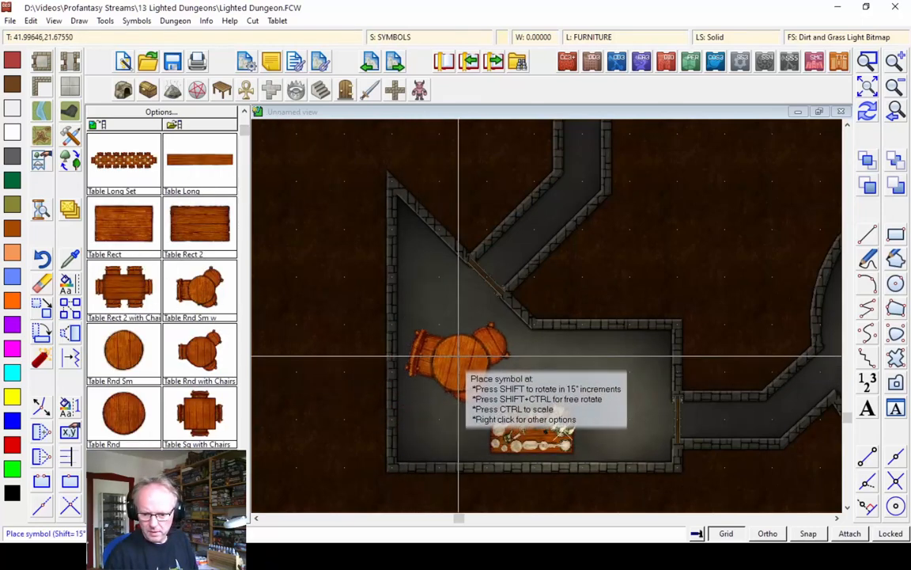
{"action": "right_click", "coordinate": [454, 392]}
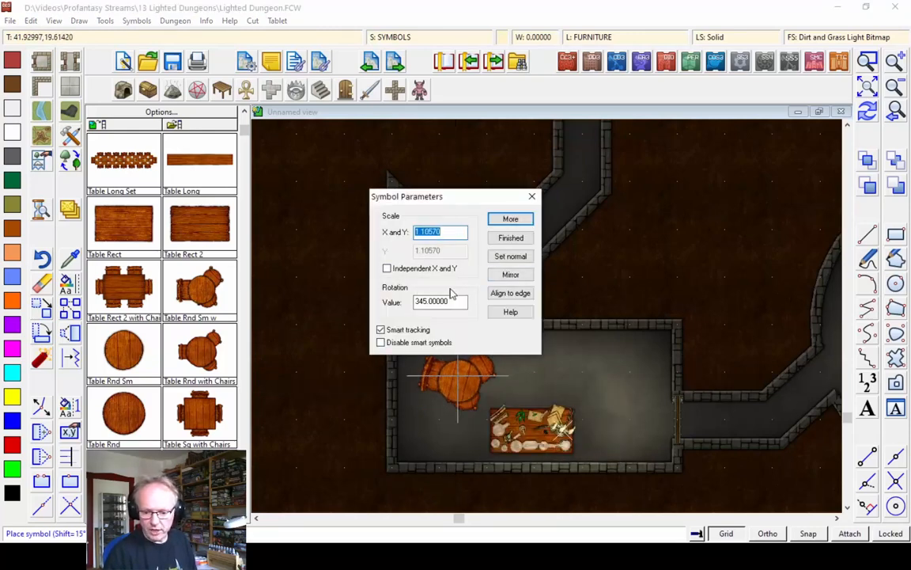
{"action": "left_click", "coordinate": [510, 237]}
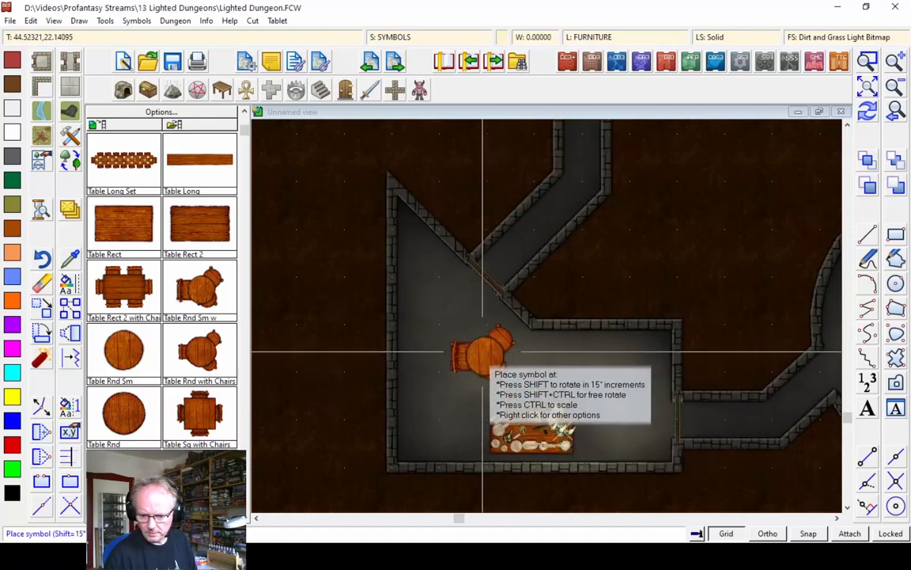
{"action": "left_click", "coordinate": [451, 360]}
Step: Place a Cupboard 3 symbol, rotated to lie lengthwise along the north wall, in the northeast corner of the angular room
{"action": "scroll", "coordinate": [247, 450], "scroll_direction": "down", "scroll_amount": 3}
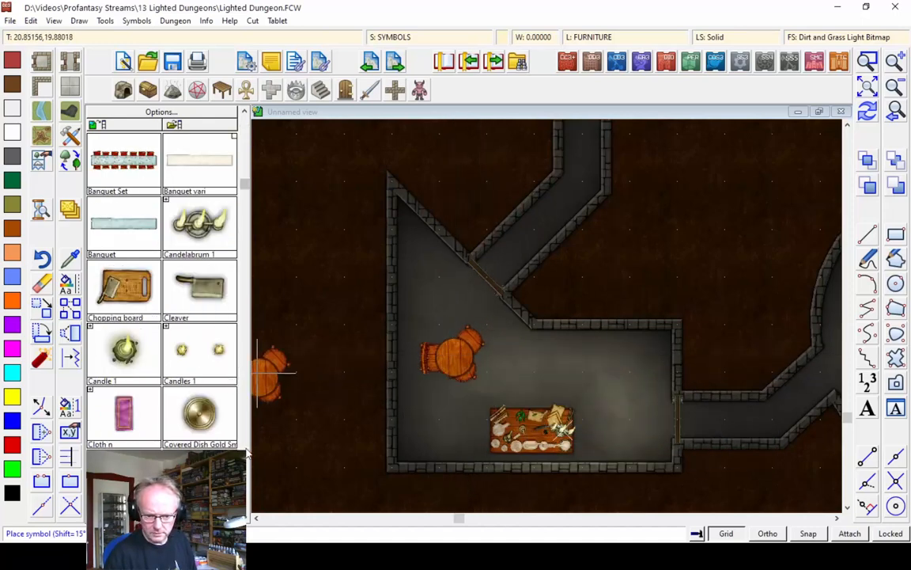
{"action": "scroll", "coordinate": [247, 444], "scroll_direction": "down", "scroll_amount": 6}
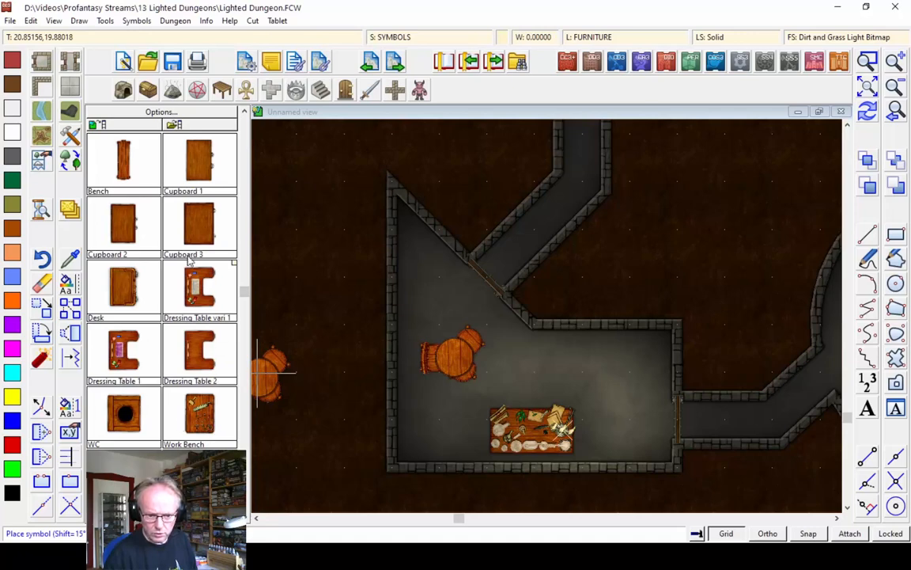
{"action": "left_click", "coordinate": [127, 283]}
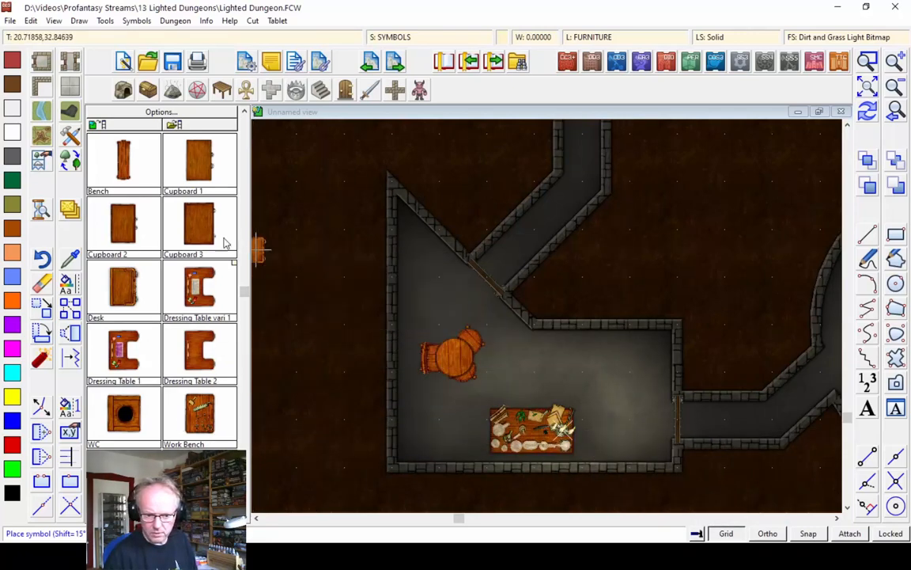
{"action": "key", "text": "shift"}
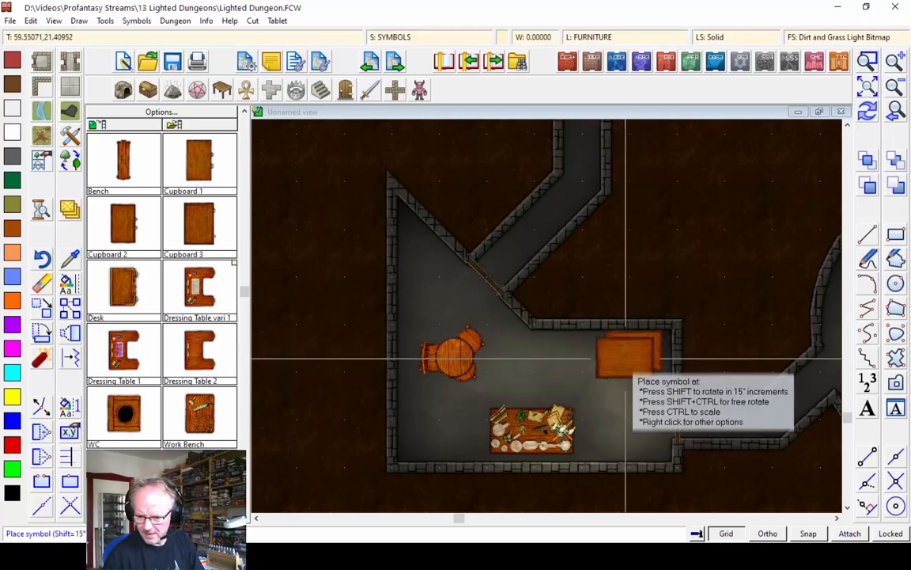
{"action": "left_click", "coordinate": [633, 351]}
Step: Place two Bookcase Sm symbols side by side, rotated to lie along the south wall, west of the lab table
{"action": "left_click", "coordinate": [174, 437]}
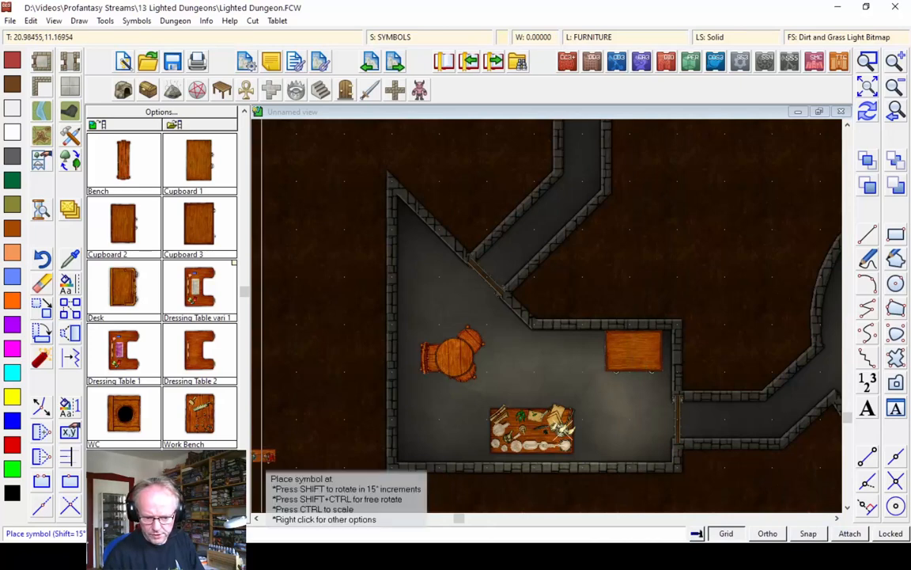
{"action": "left_click", "coordinate": [246, 520]}
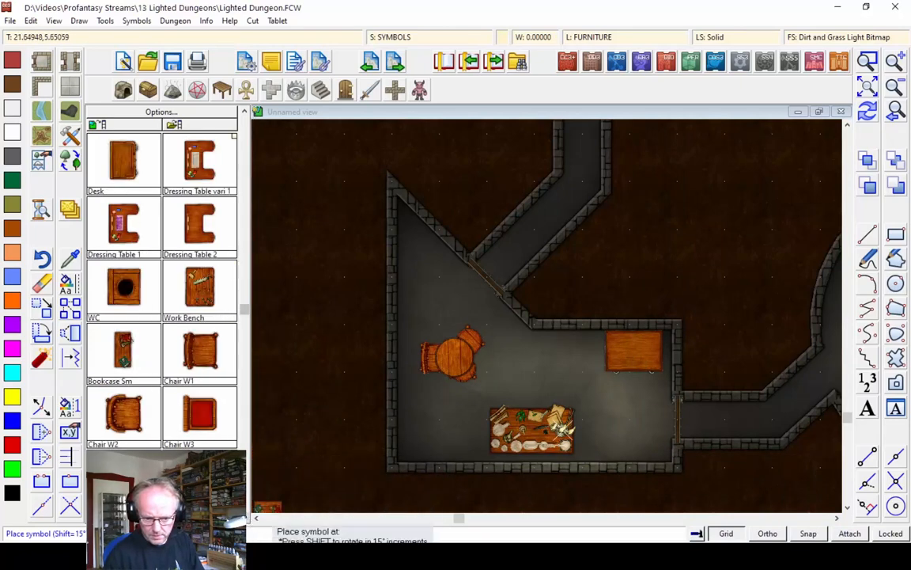
{"action": "key", "text": "shift"}
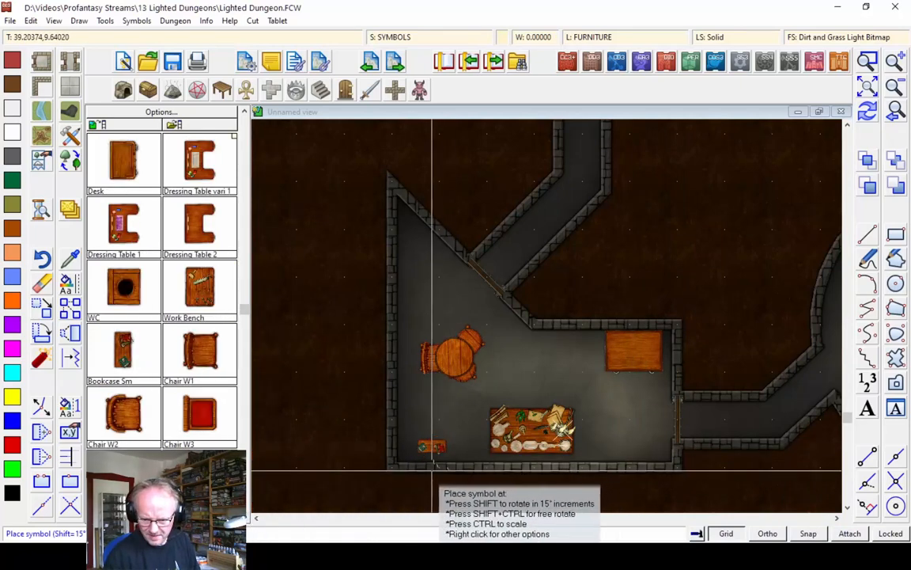
{"action": "left_click", "coordinate": [424, 454]}
{"action": "left_click", "coordinate": [457, 455]}
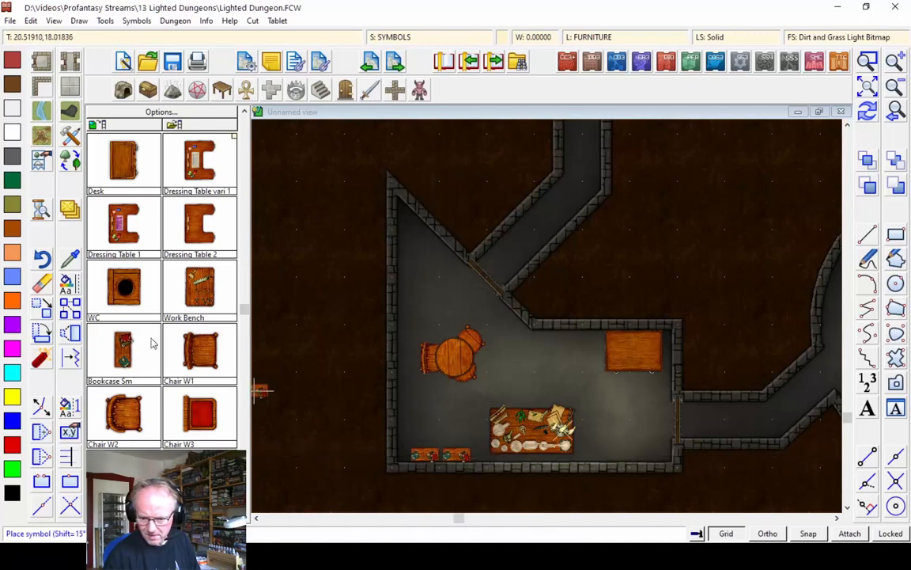
Step: Place a Cloth n symbol centred on the cupboard and a rotated Candles 1 pair at the cloth's two ends
{"action": "scroll", "coordinate": [242, 182], "scroll_direction": "up", "scroll_amount": 5}
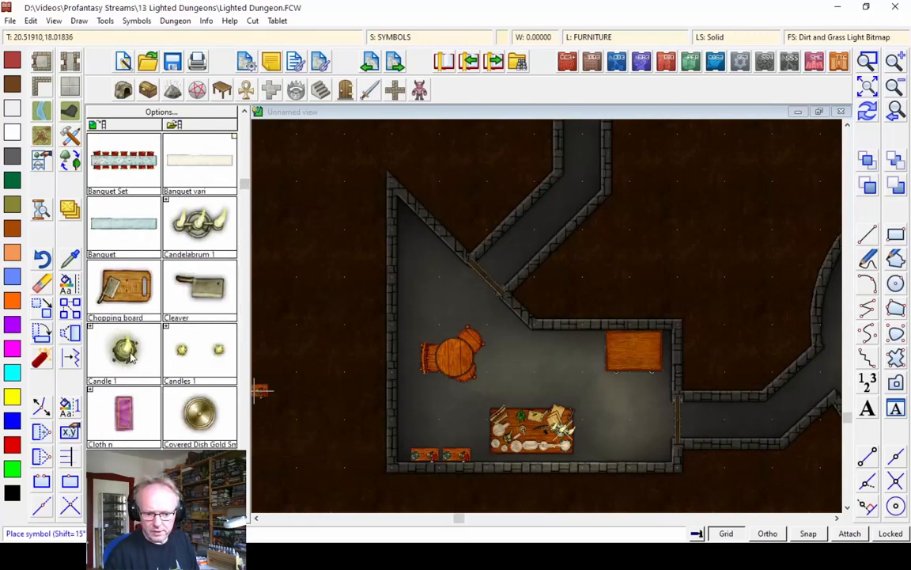
{"action": "left_click", "coordinate": [146, 416]}
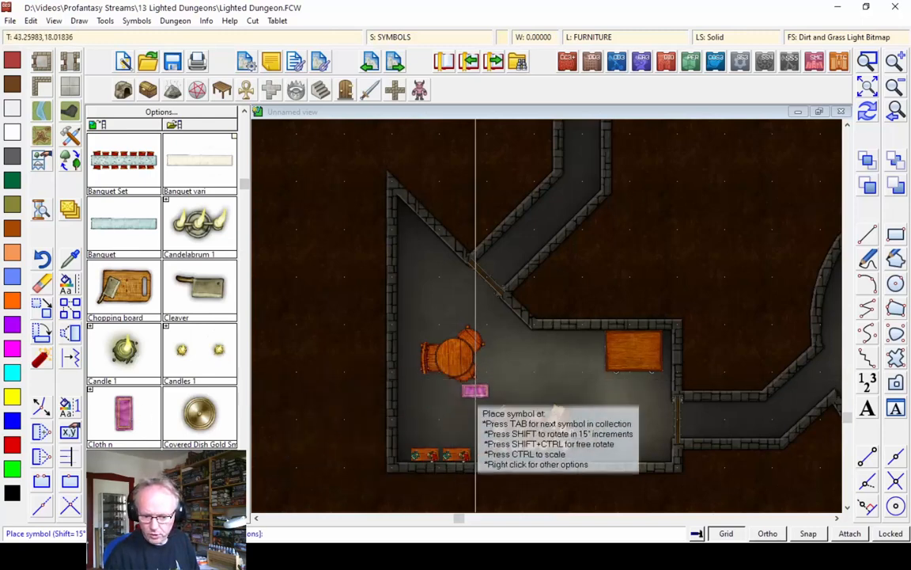
{"action": "left_click", "coordinate": [633, 351]}
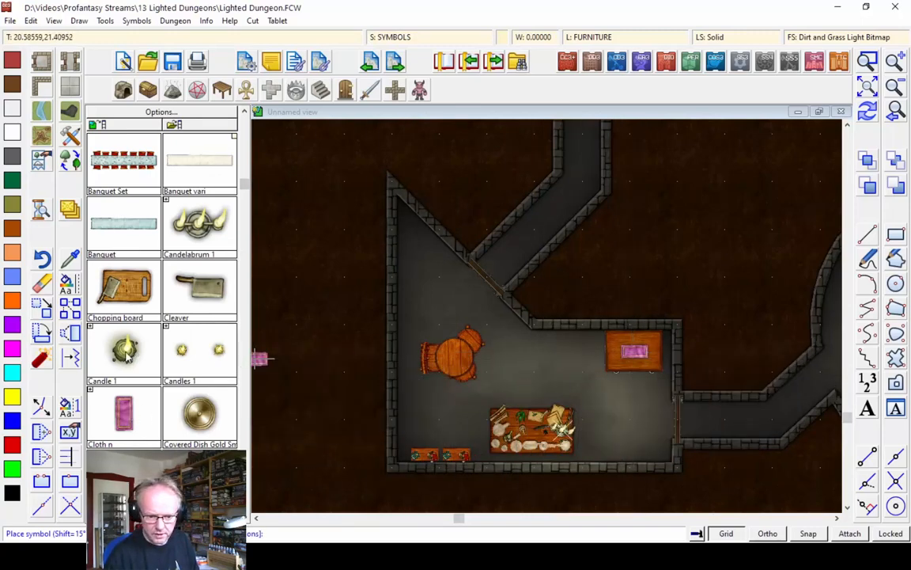
{"action": "left_click", "coordinate": [124, 352]}
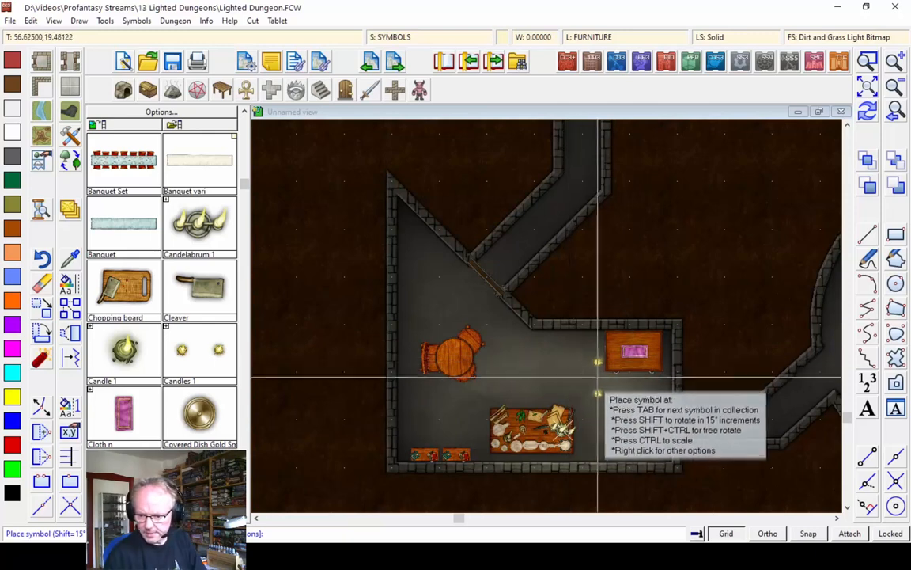
{"action": "key", "text": "shift"}
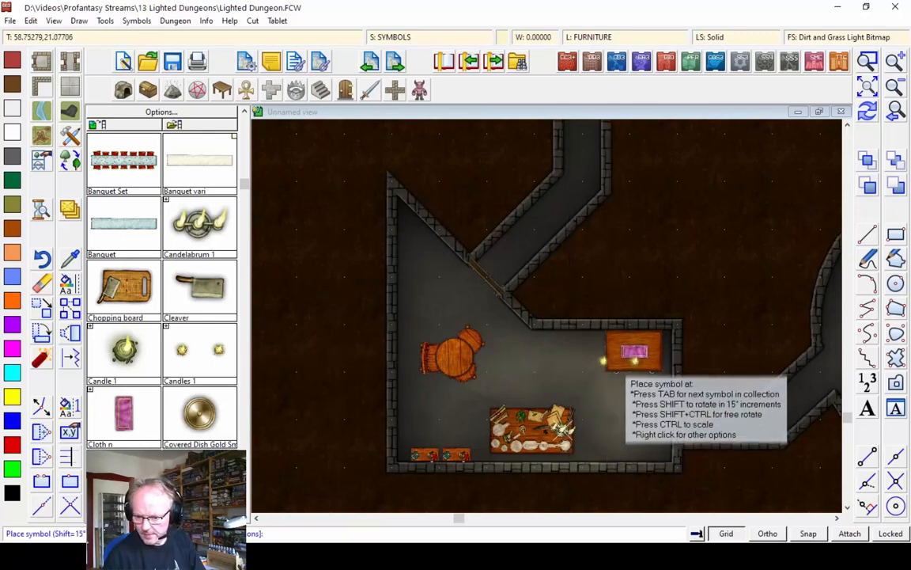
{"action": "left_click", "coordinate": [635, 350]}
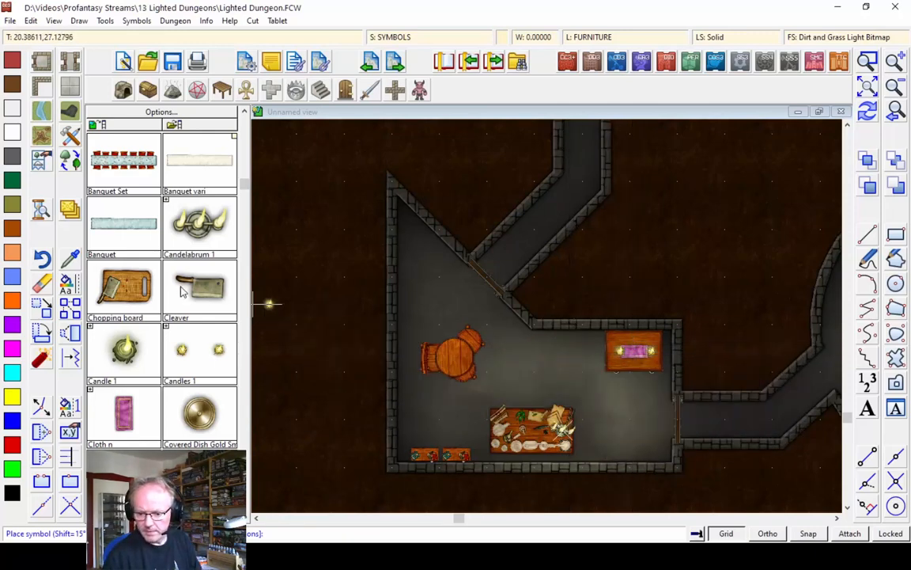
Step: Select the light source on the lab table's candelabrum for copying, excluding Symbol Reference entities from the selection
{"action": "left_click", "coordinate": [72, 314]}
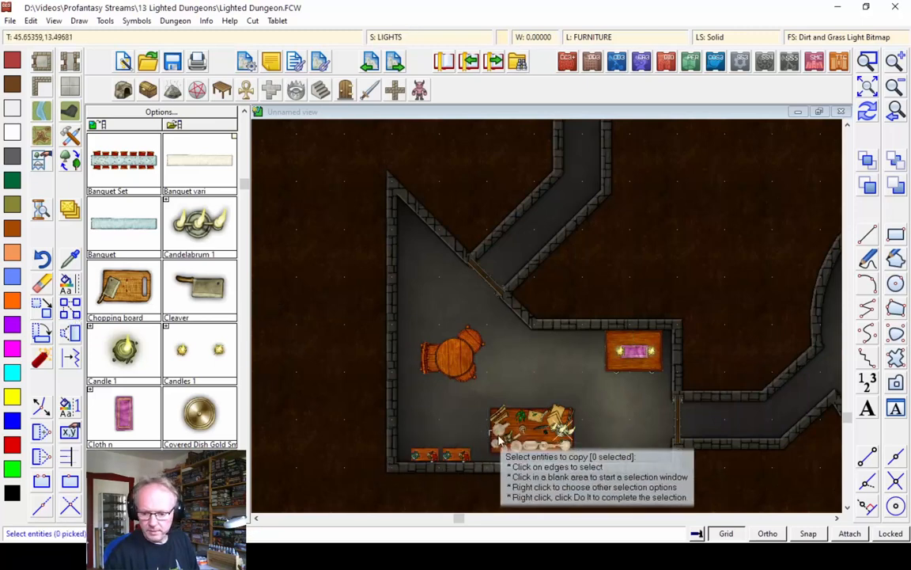
{"action": "left_click", "coordinate": [564, 432]}
{"action": "right_click", "coordinate": [567, 382]}
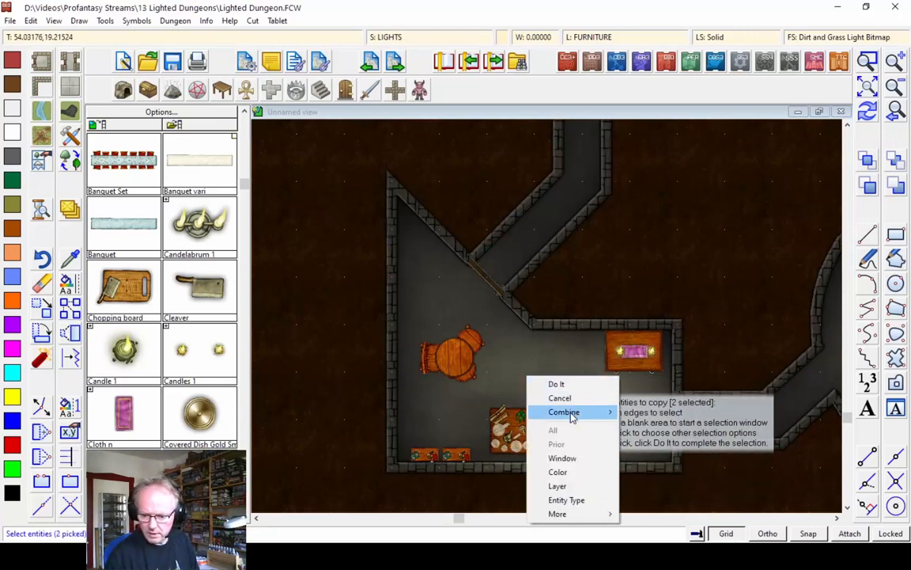
{"action": "mouse_move", "coordinate": [586, 412]}
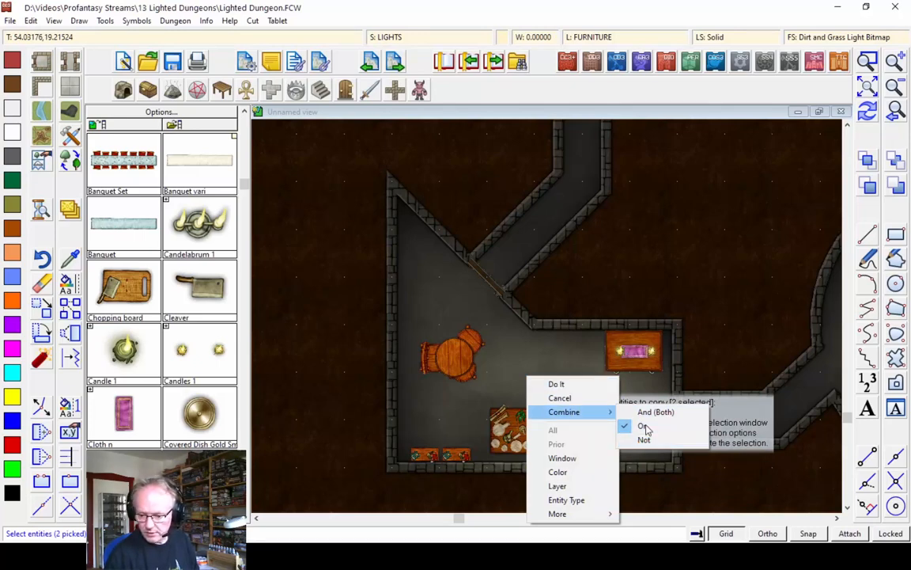
{"action": "left_click", "coordinate": [664, 533]}
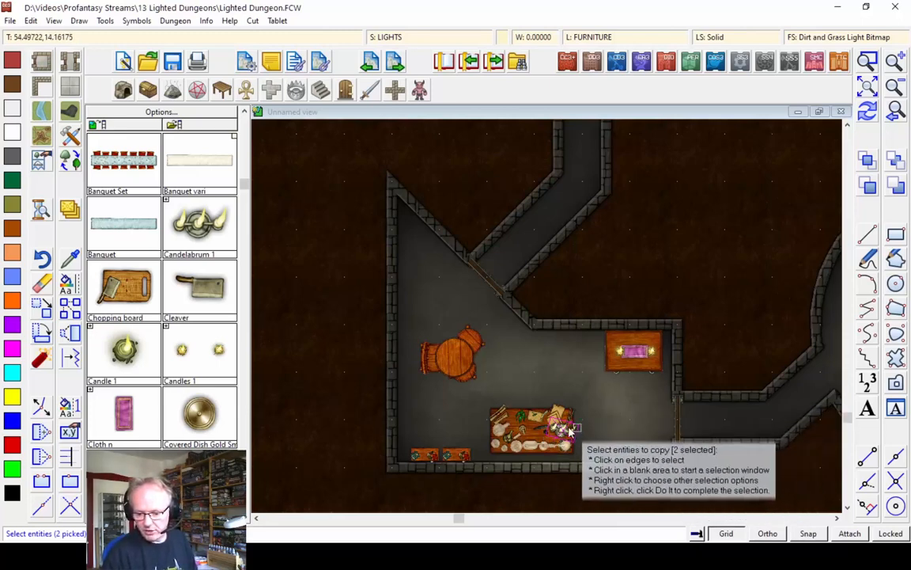
{"action": "right_click", "coordinate": [544, 365]}
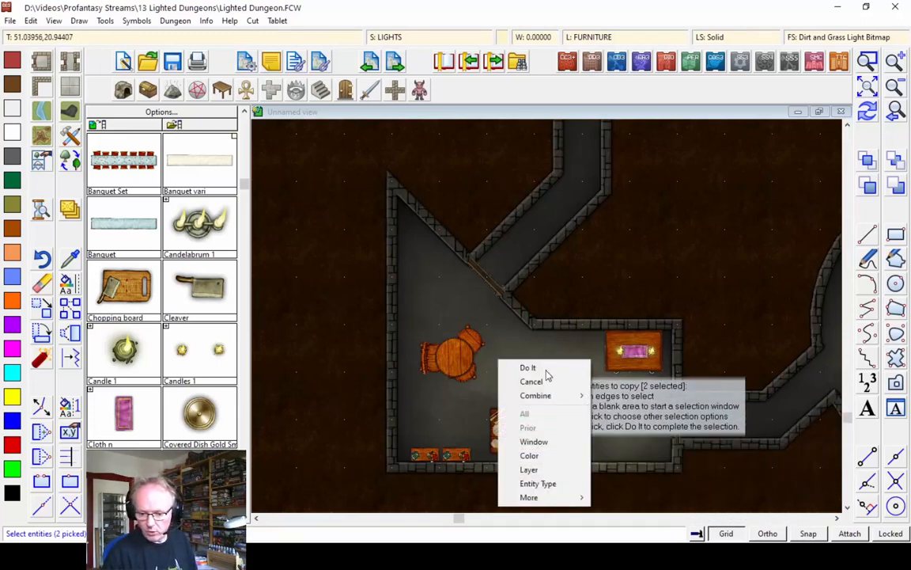
{"action": "mouse_move", "coordinate": [545, 395]}
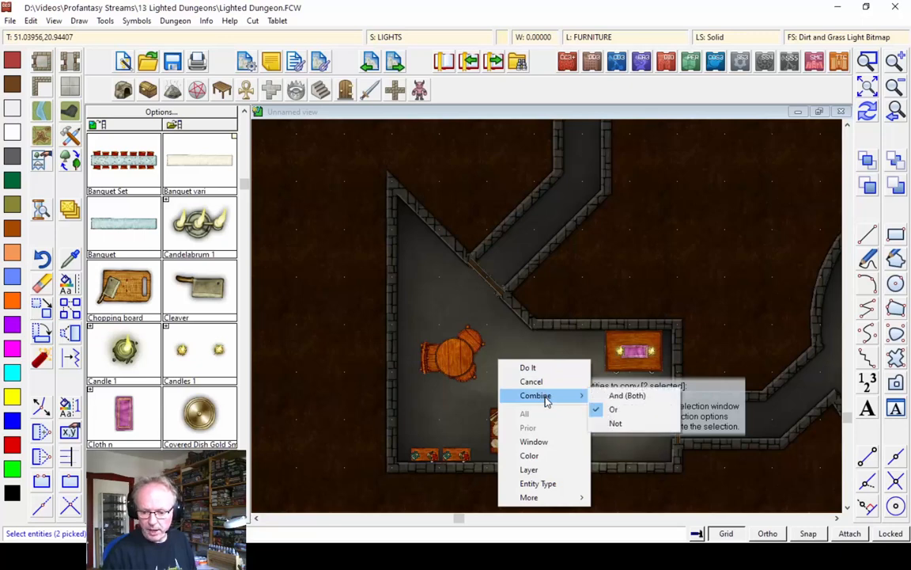
{"action": "left_click", "coordinate": [616, 424]}
{"action": "right_click", "coordinate": [617, 428]}
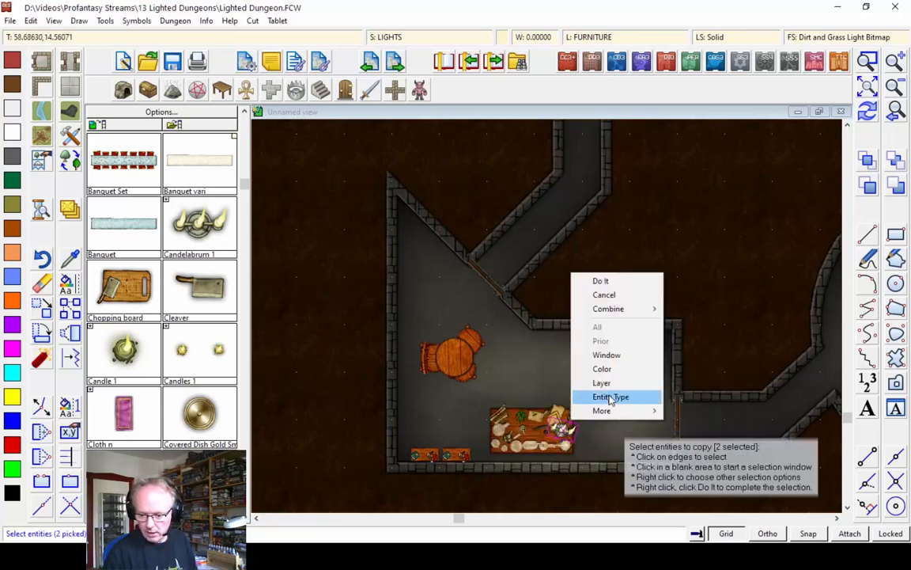
{"action": "left_click", "coordinate": [611, 397]}
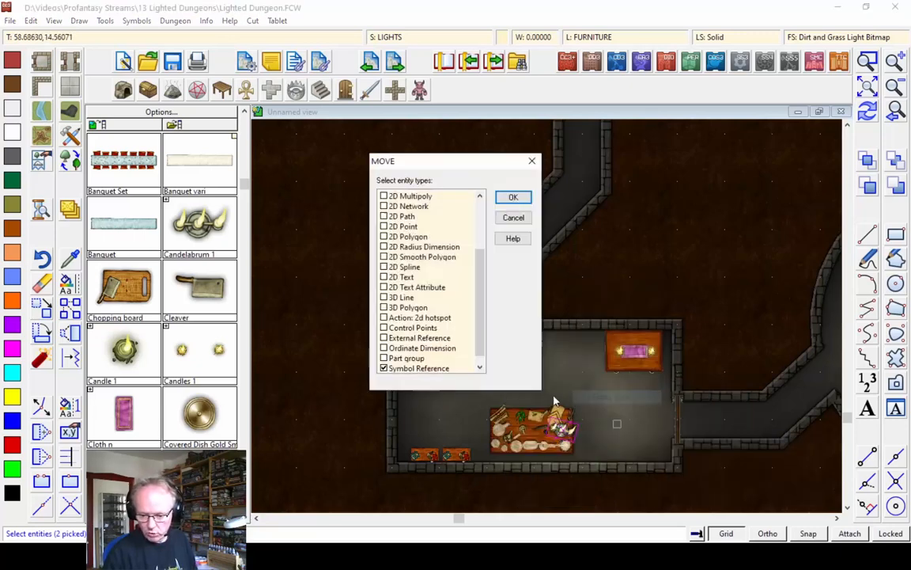
{"action": "left_click", "coordinate": [513, 198]}
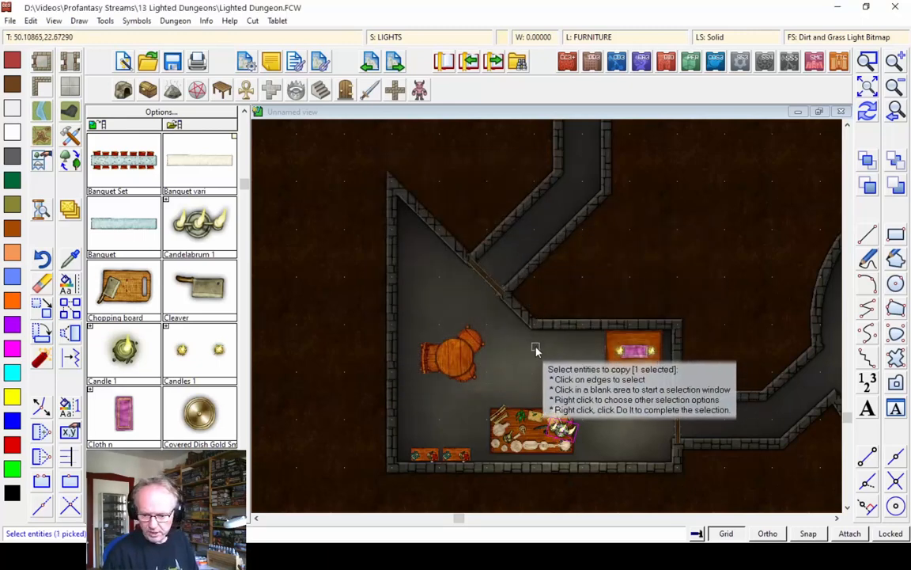
Step: Copy the selected light source onto both candles at the ends of the cupboard's cloth
{"action": "key", "text": "d"}
{"action": "left_click", "coordinate": [564, 429]}
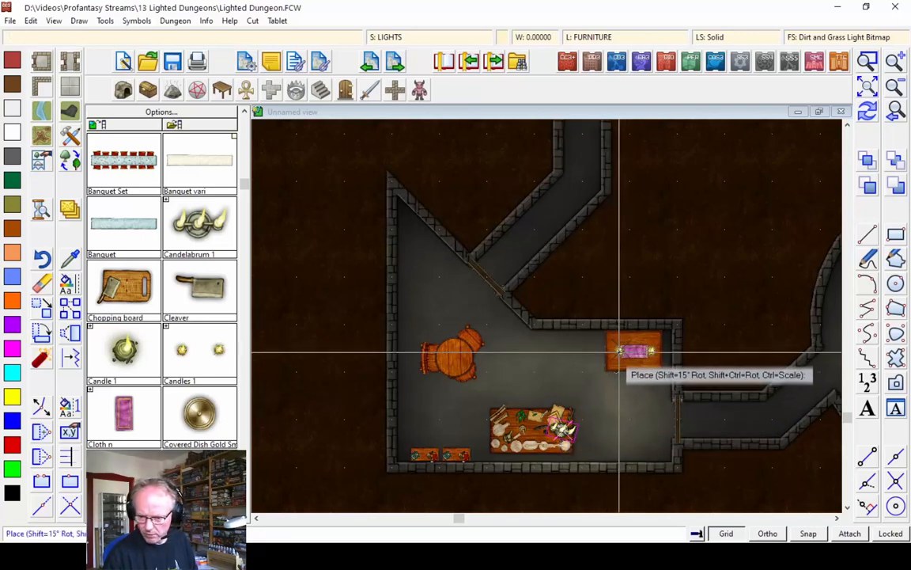
{"action": "left_click", "coordinate": [645, 354]}
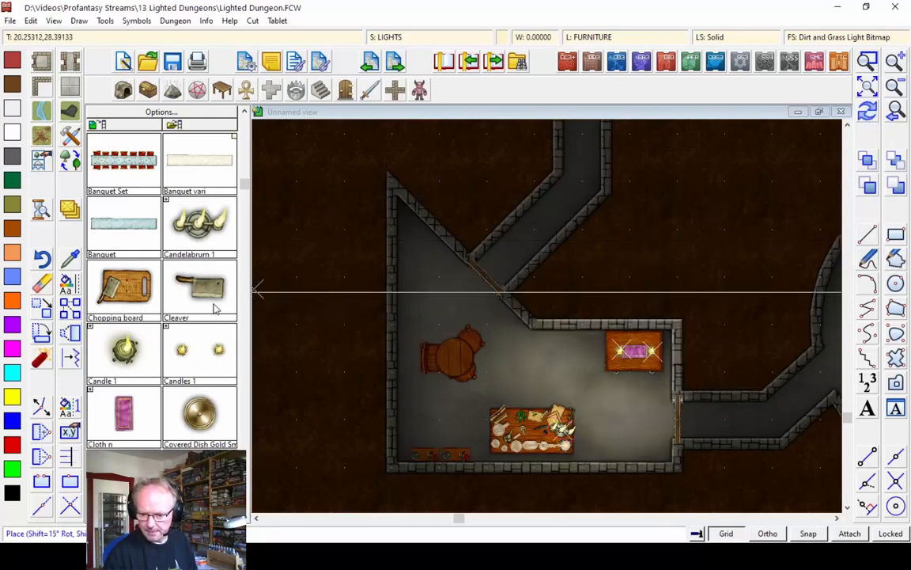
{"action": "right_click", "coordinate": [428, 324]}
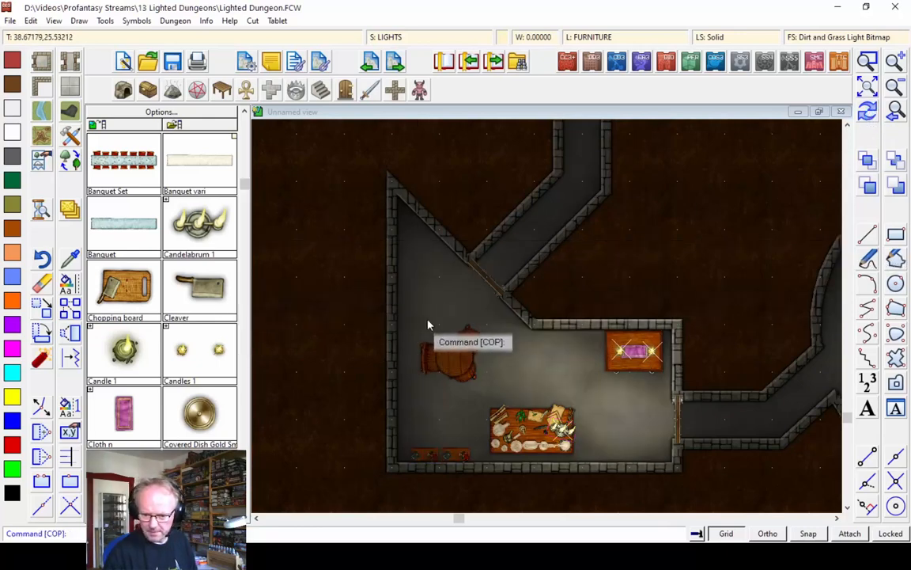
Step: Place two purple Funghi Sm p symbols close together in the southern half of the eastern cave
{"action": "left_click", "coordinate": [892, 90]}
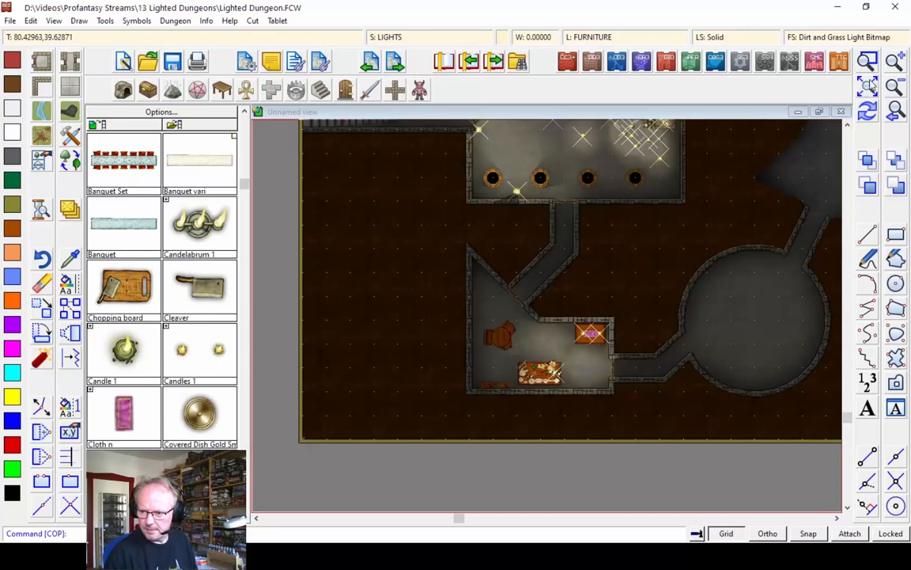
{"action": "left_click", "coordinate": [871, 85]}
{"action": "left_click", "coordinate": [870, 63]}
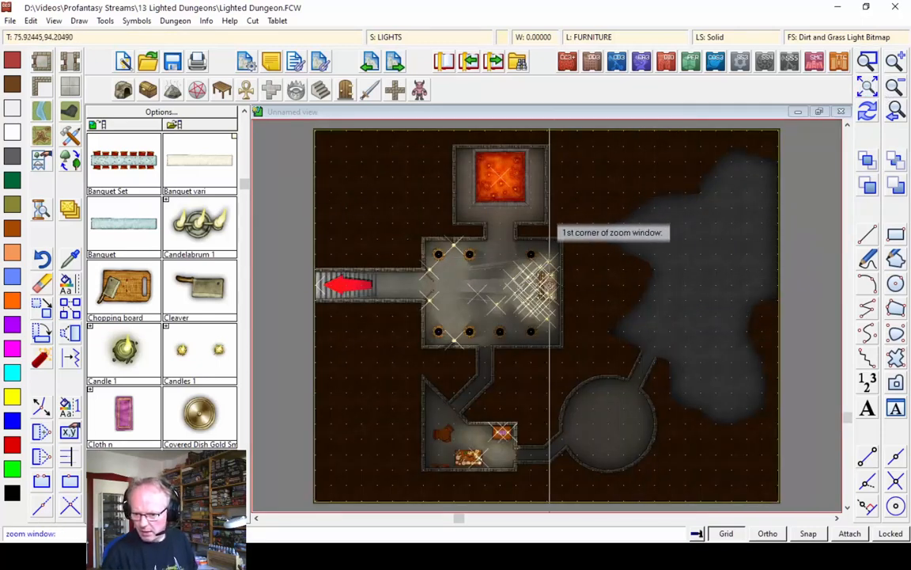
{"action": "left_click", "coordinate": [562, 212]}
{"action": "left_click", "coordinate": [779, 428]}
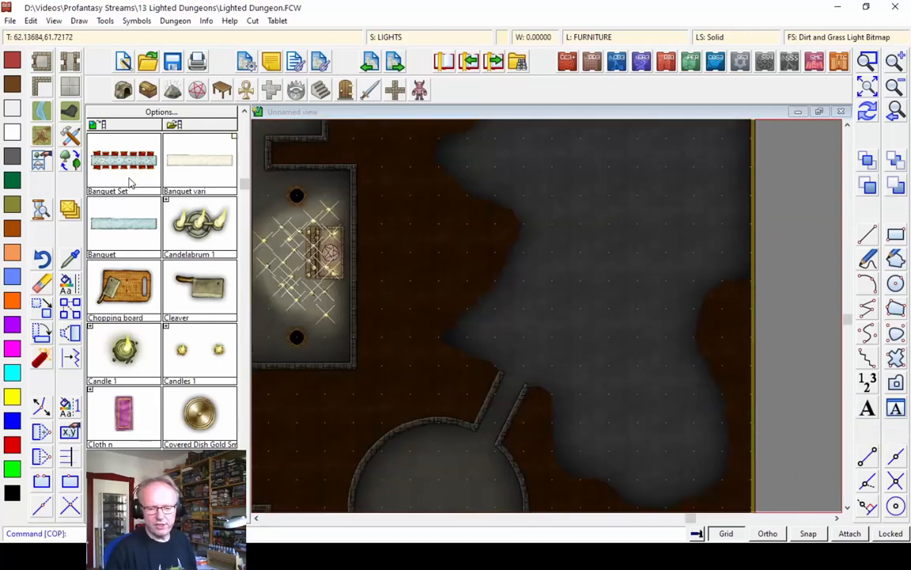
{"action": "left_click", "coordinate": [123, 92]}
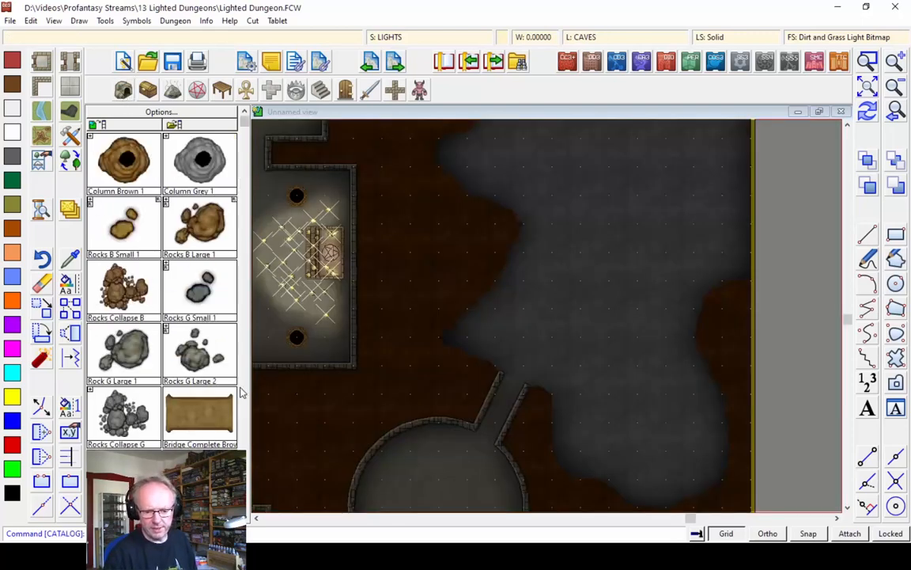
{"action": "scroll", "coordinate": [241, 394], "scroll_direction": "down", "scroll_amount": 10}
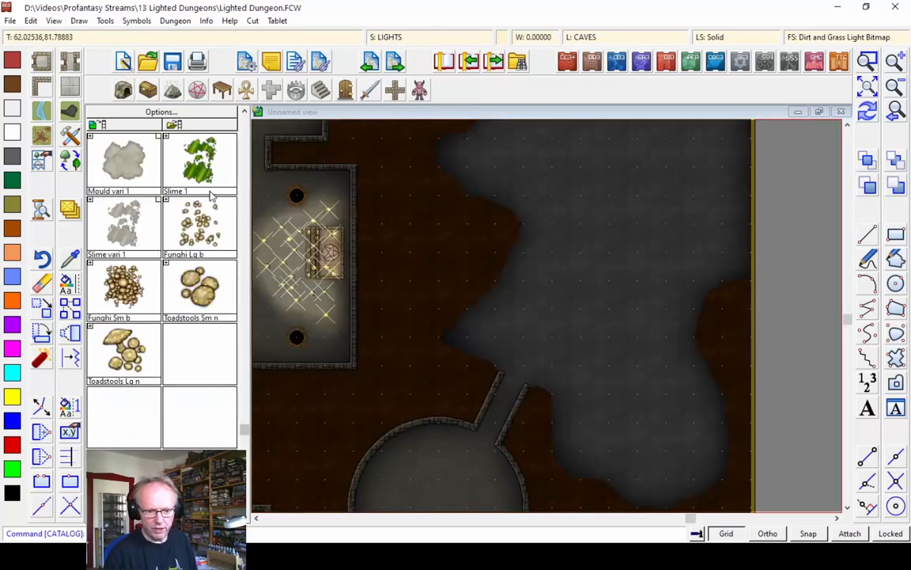
{"action": "left_click", "coordinate": [91, 264]}
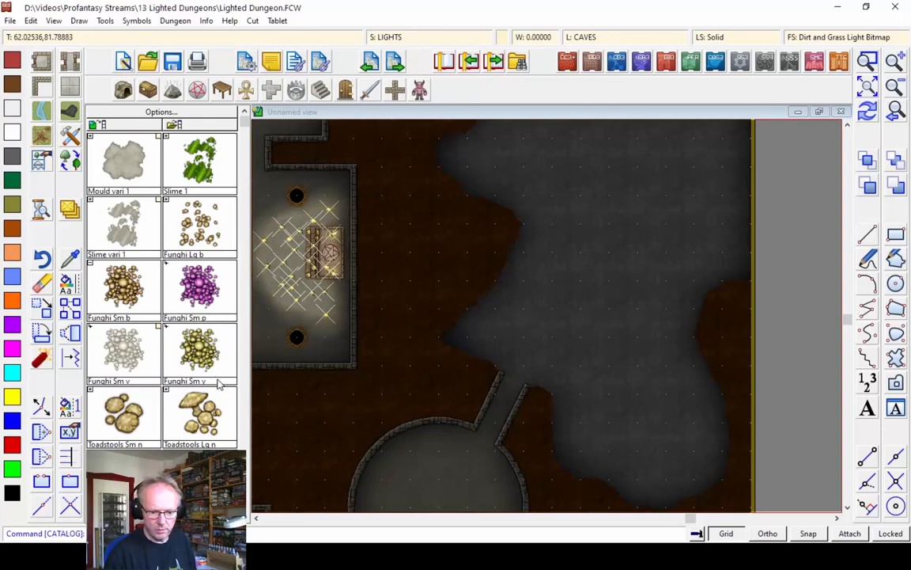
{"action": "left_click", "coordinate": [194, 289]}
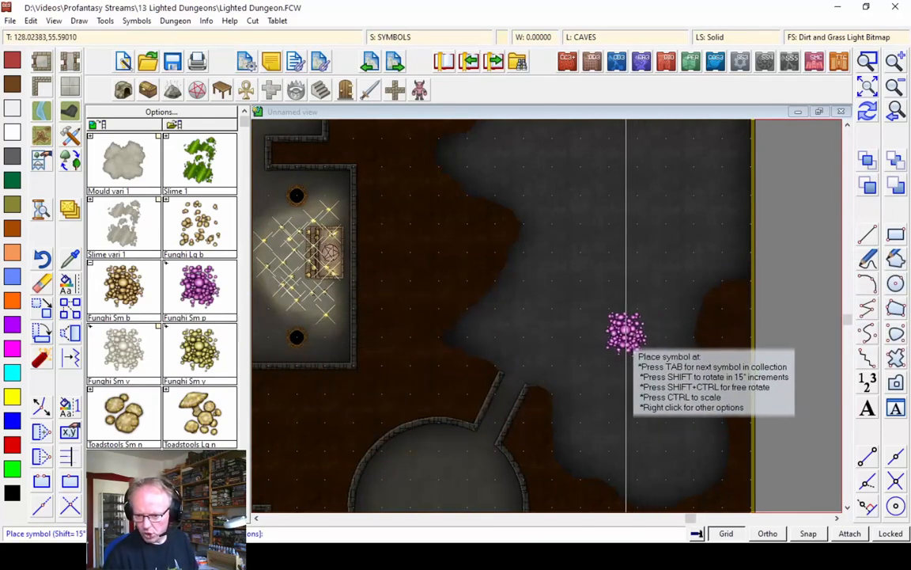
{"action": "left_click", "coordinate": [618, 331]}
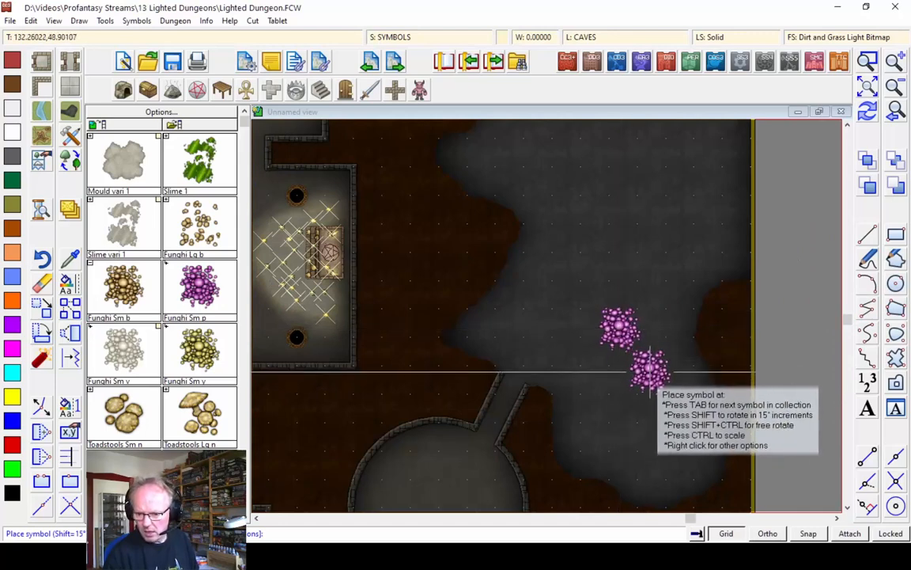
{"action": "key", "text": "Tab"}
{"action": "key", "text": "Tab"}
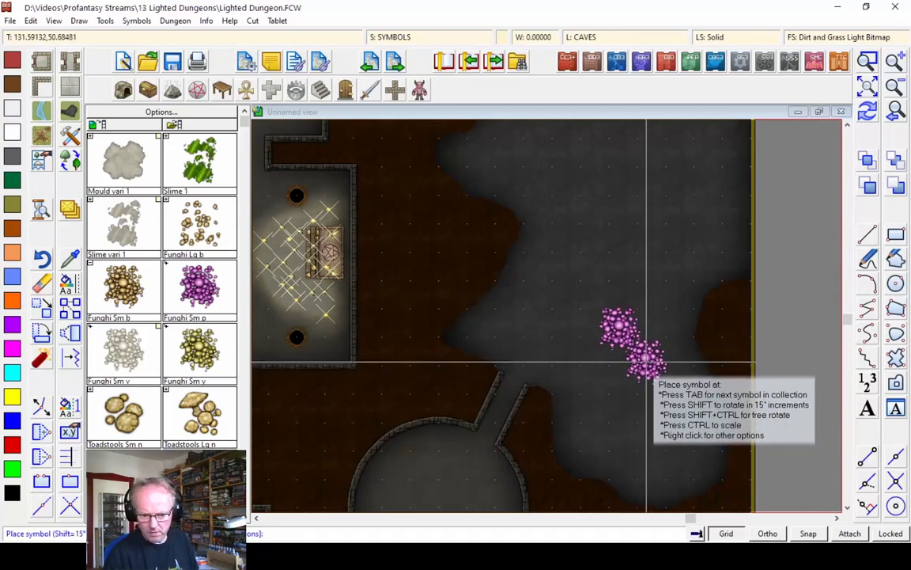
{"action": "left_click", "coordinate": [650, 366]}
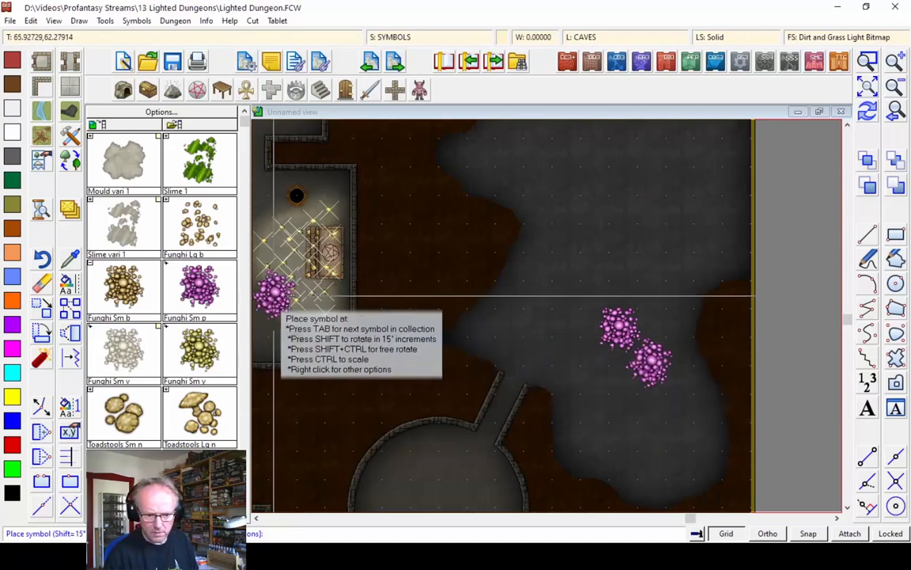
Step: Scatter purple Funghi Lg p symbols around the two dense fungus clusters in the cave
{"action": "left_click", "coordinate": [179, 218]}
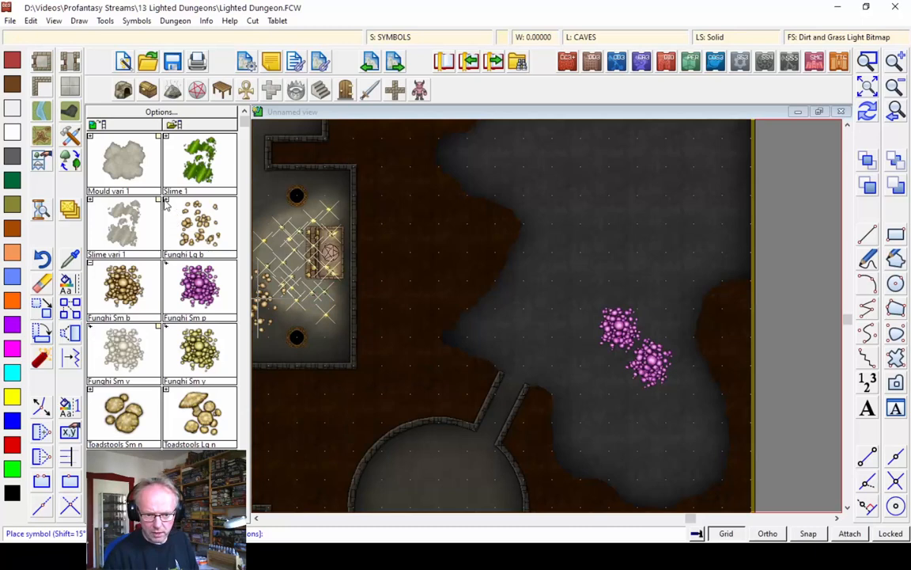
{"action": "left_click", "coordinate": [166, 200]}
{"action": "left_click", "coordinate": [124, 283]}
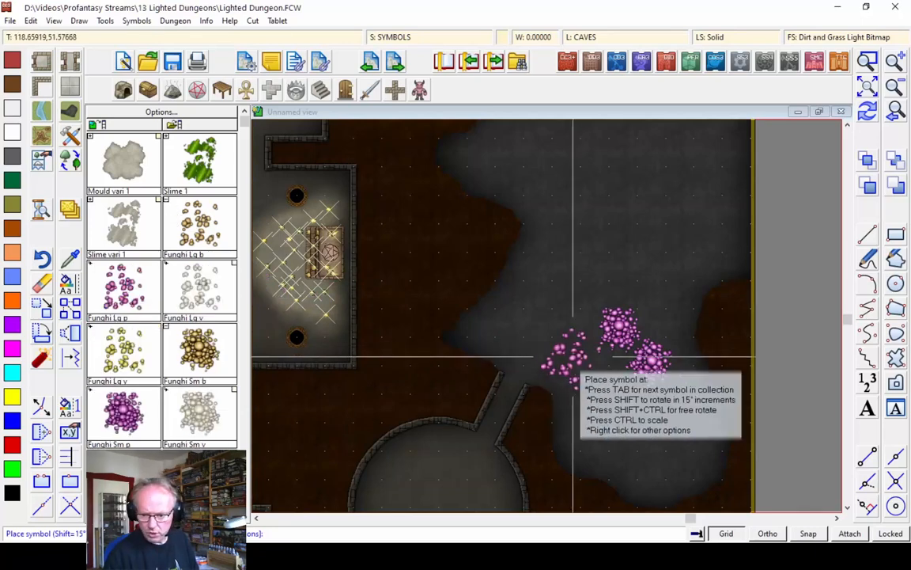
{"action": "left_click", "coordinate": [617, 371]}
{"action": "left_click", "coordinate": [654, 309]}
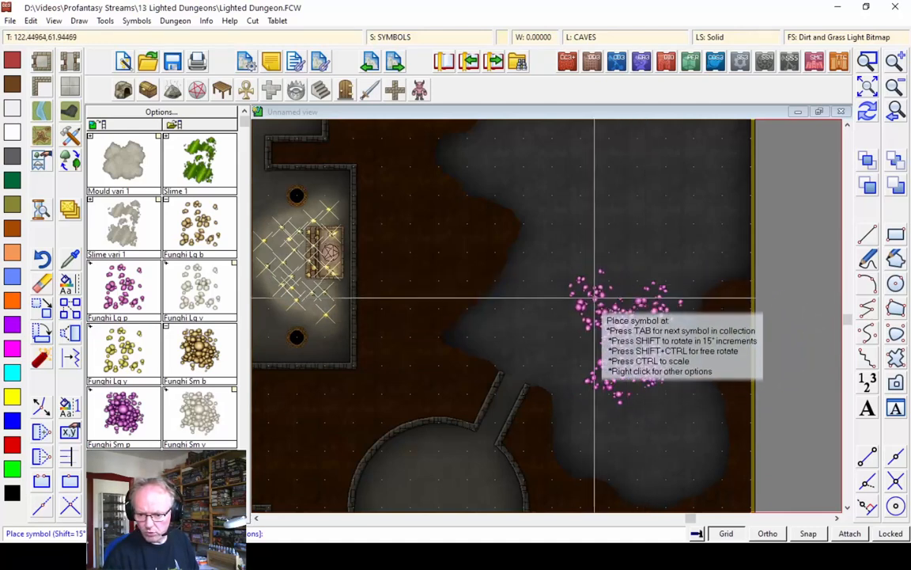
{"action": "left_click", "coordinate": [594, 295]}
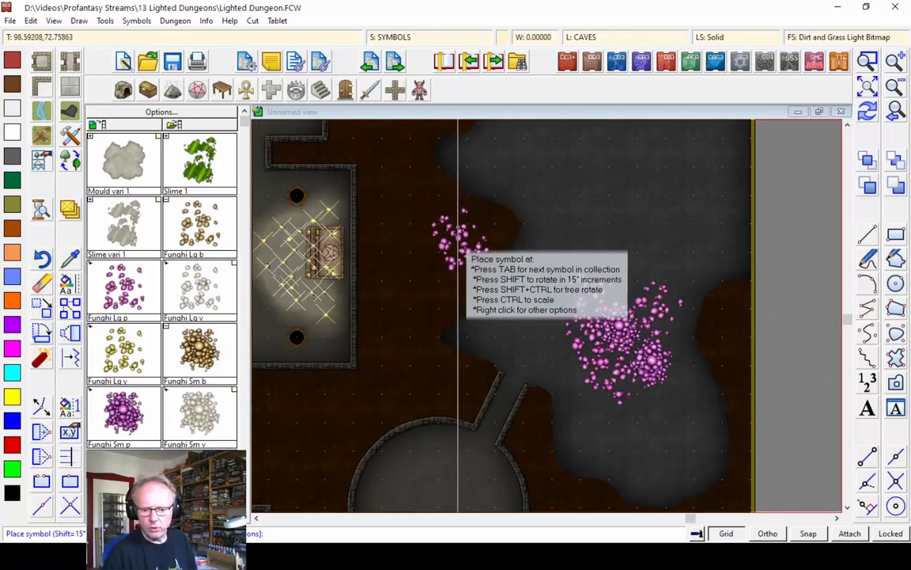
{"action": "right_click", "coordinate": [443, 237]}
{"action": "left_click", "coordinate": [502, 238]}
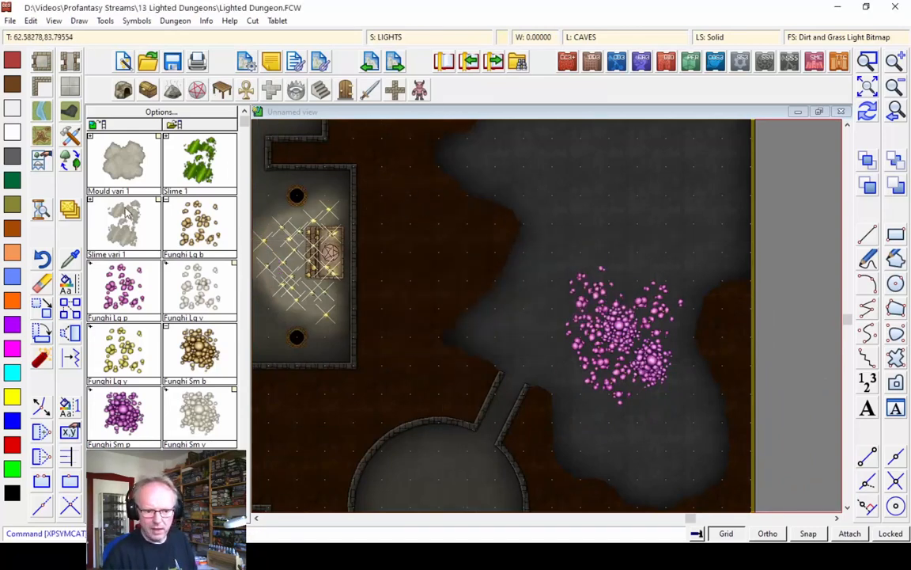
Step: Match properties to an existing light and add a 360° light source with a radius of about 24.2 over the main purple fungus cluster
{"action": "left_click", "coordinate": [69, 257]}
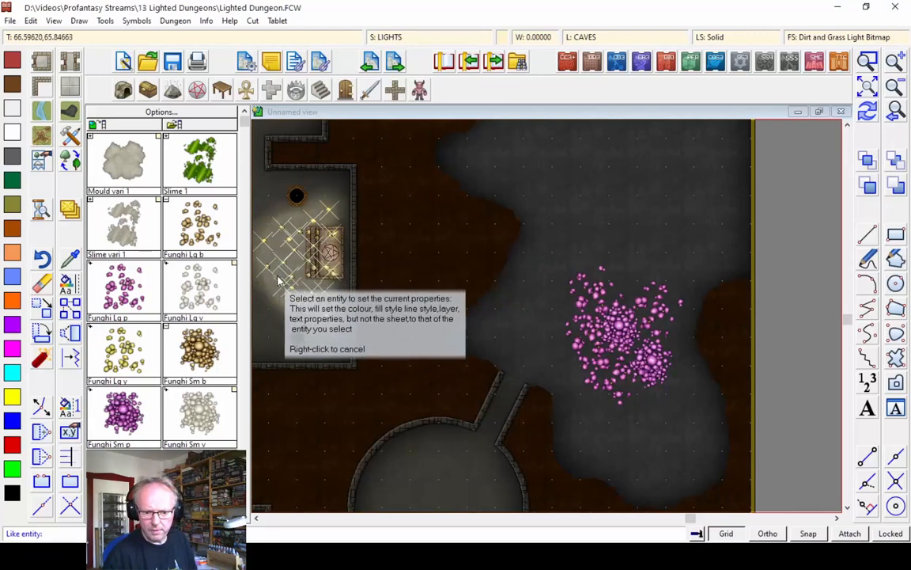
{"action": "left_click", "coordinate": [266, 273]}
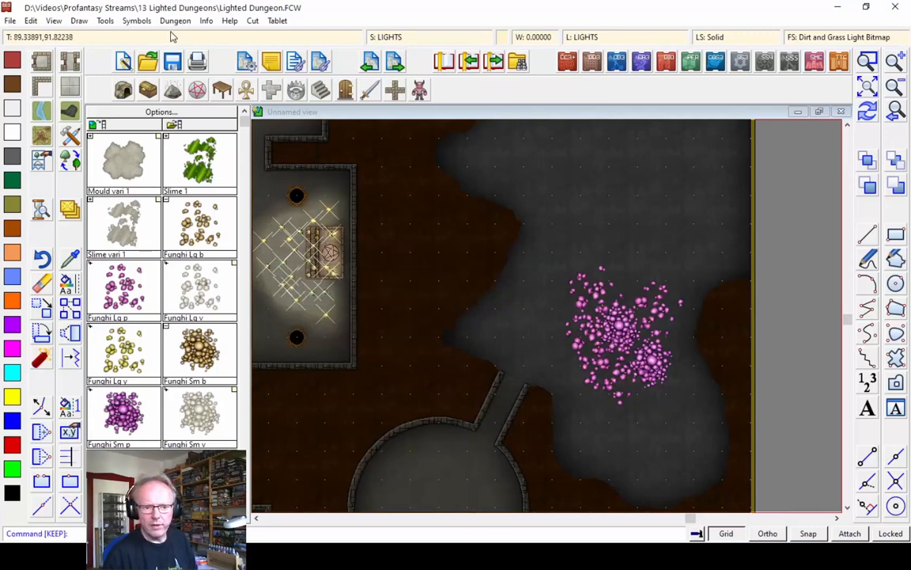
{"action": "left_click", "coordinate": [133, 23]}
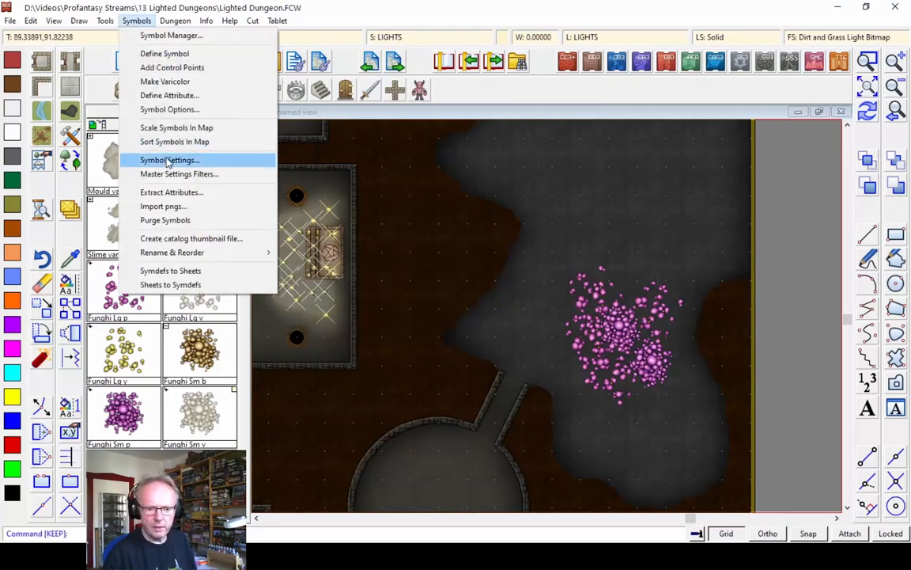
{"action": "mouse_move", "coordinate": [175, 21]}
{"action": "mouse_move", "coordinate": [253, 155]}
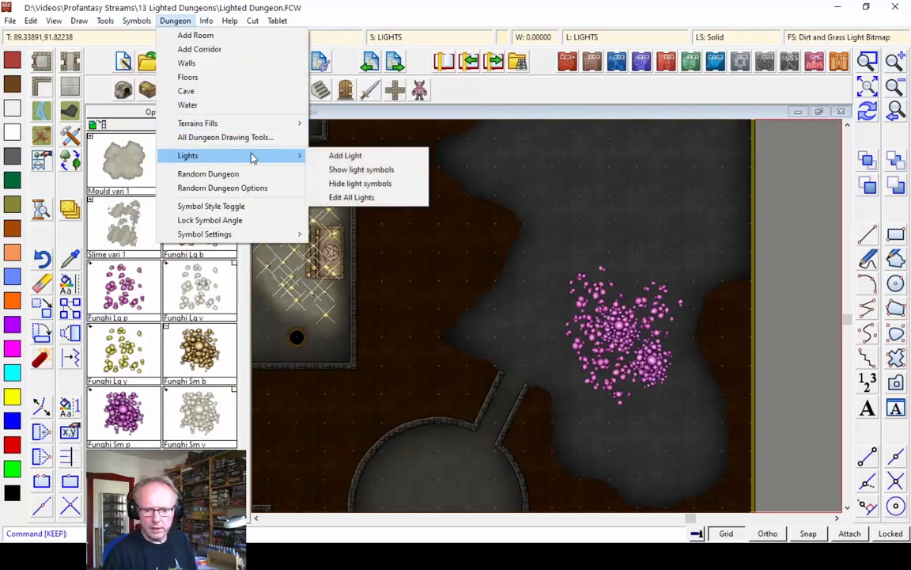
{"action": "left_click", "coordinate": [352, 155]}
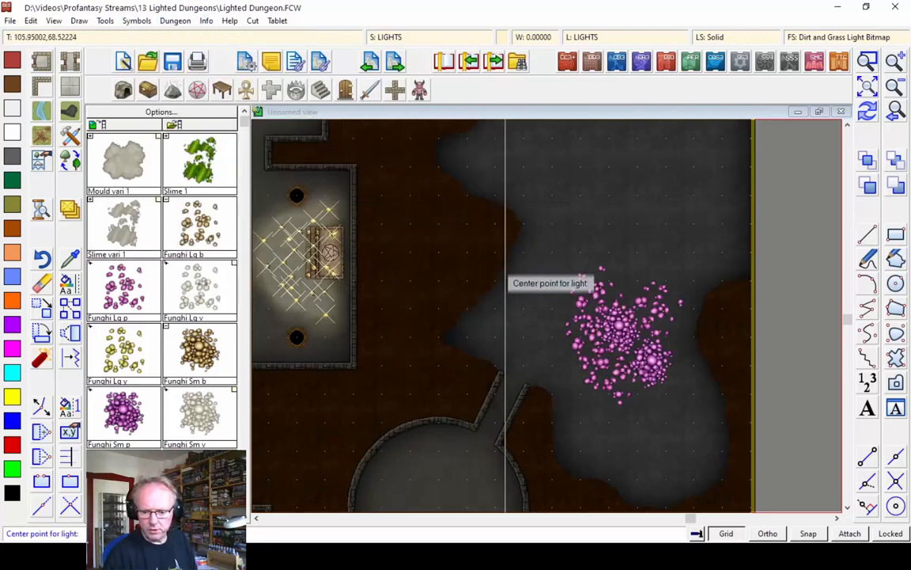
{"action": "left_click", "coordinate": [617, 334]}
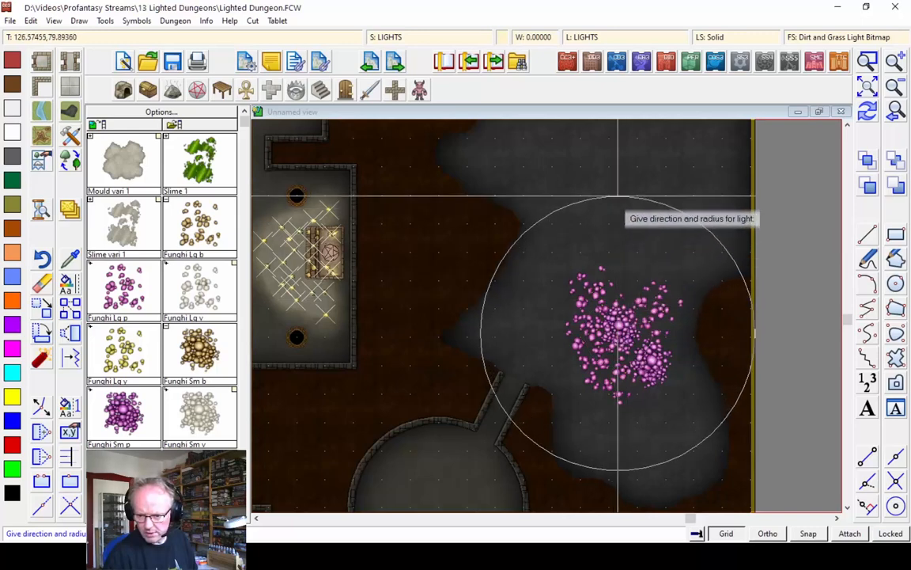
{"action": "left_click", "coordinate": [617, 197]}
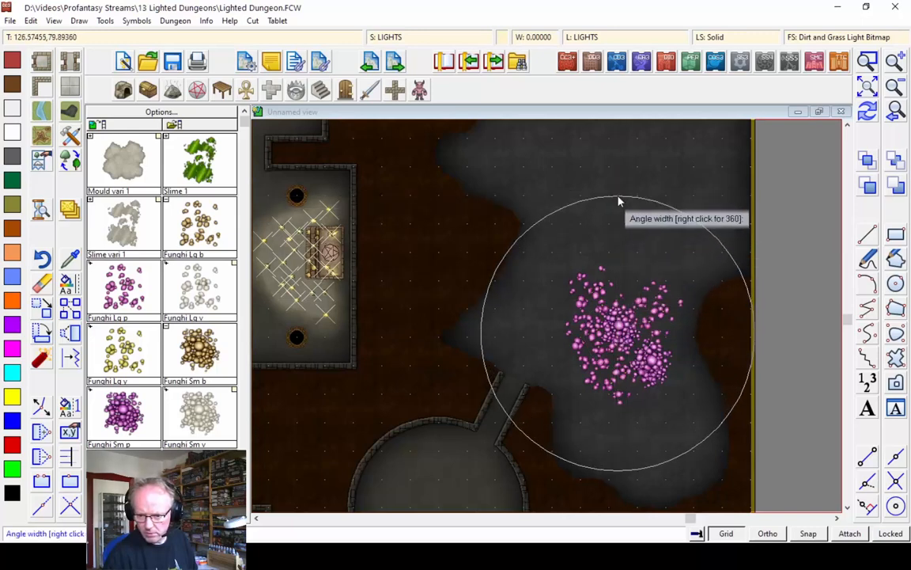
{"action": "right_click", "coordinate": [656, 335]}
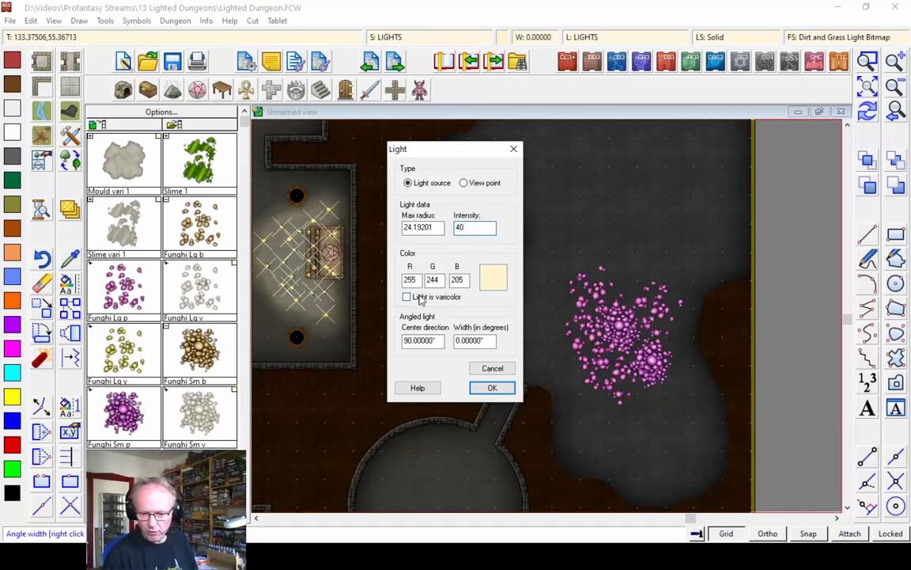
Step: Color the new fungus light pale purple (palette color 222), accept it and redraw the map
{"action": "left_click", "coordinate": [495, 279]}
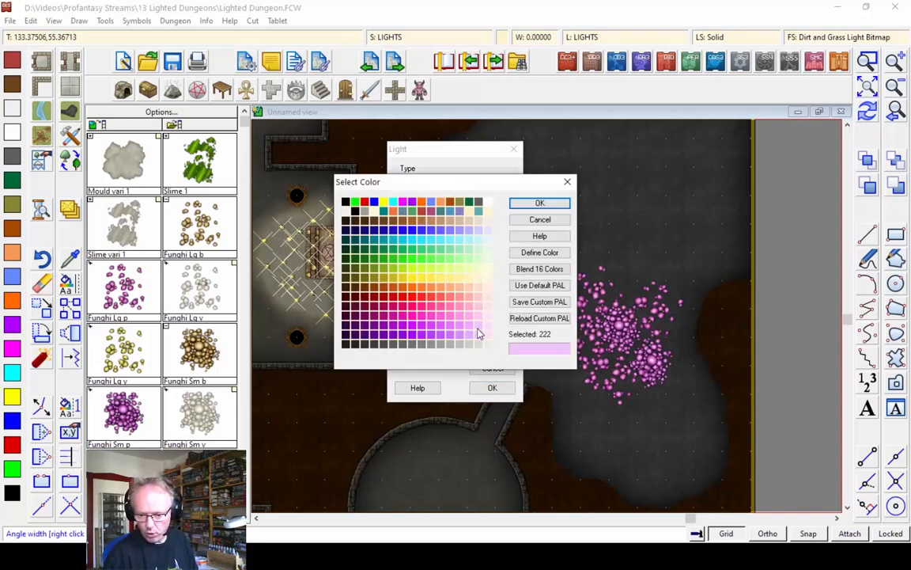
{"action": "left_click", "coordinate": [541, 205]}
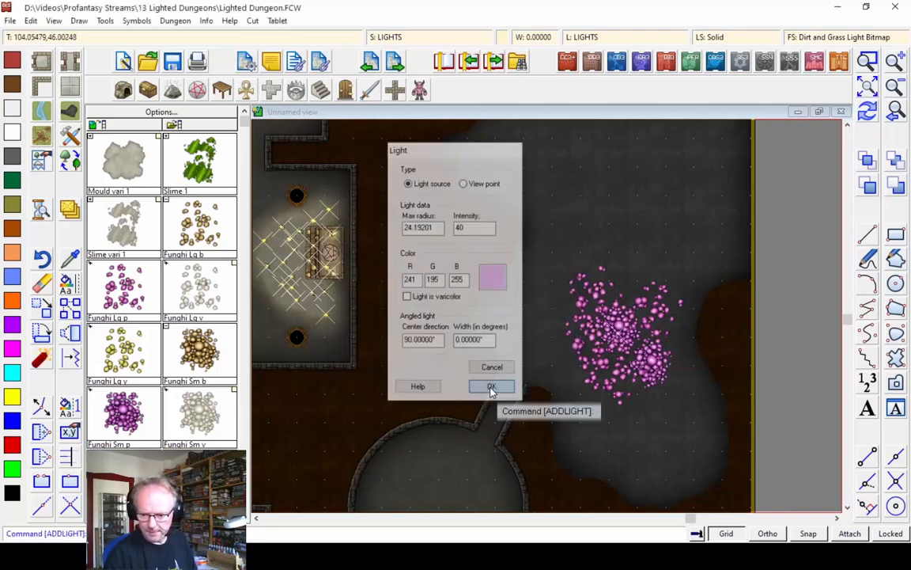
{"action": "left_click", "coordinate": [491, 386]}
{"action": "left_click", "coordinate": [867, 112]}
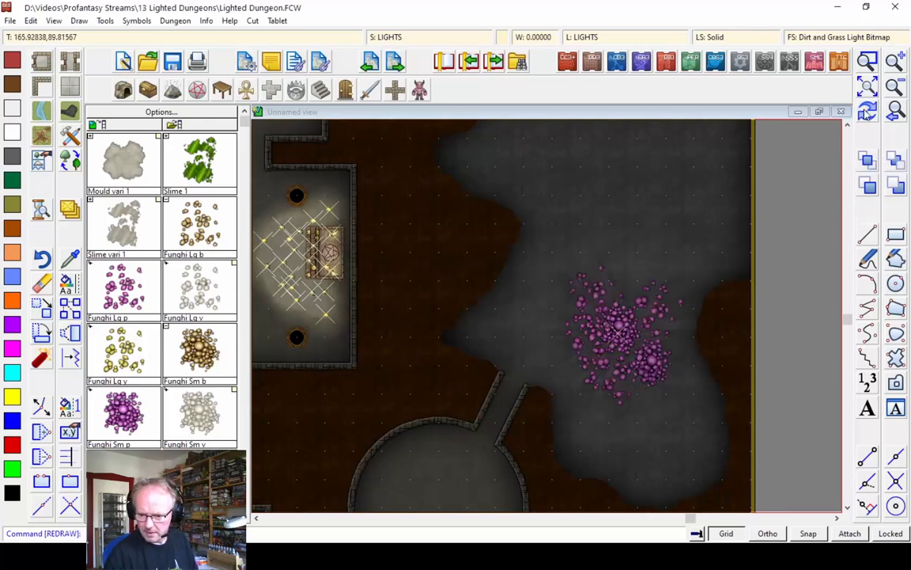
Step: Raise the intensity of the purple fungus light to 75 and redraw the map
{"action": "left_click", "coordinate": [867, 64]}
{"action": "left_click", "coordinate": [519, 296]}
{"action": "left_click", "coordinate": [691, 396]}
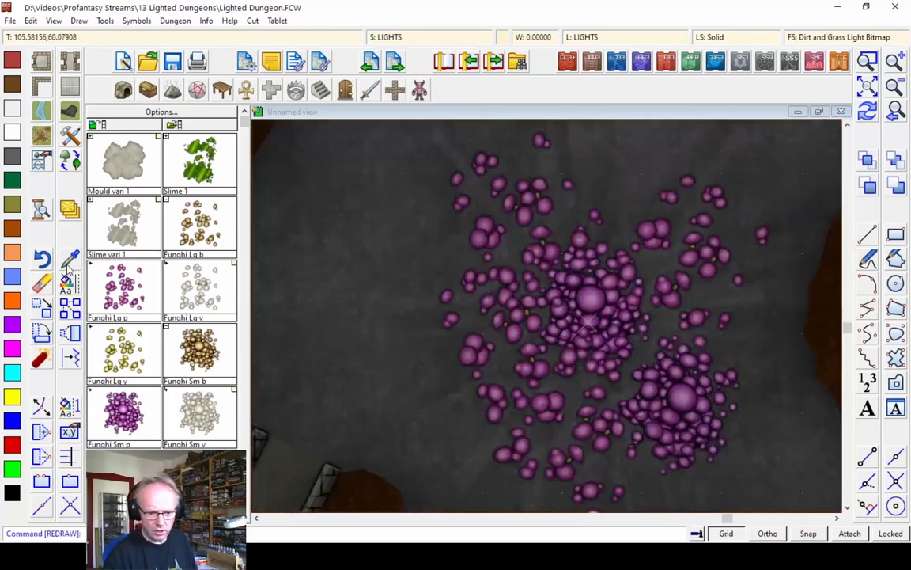
{"action": "left_click", "coordinate": [70, 432]}
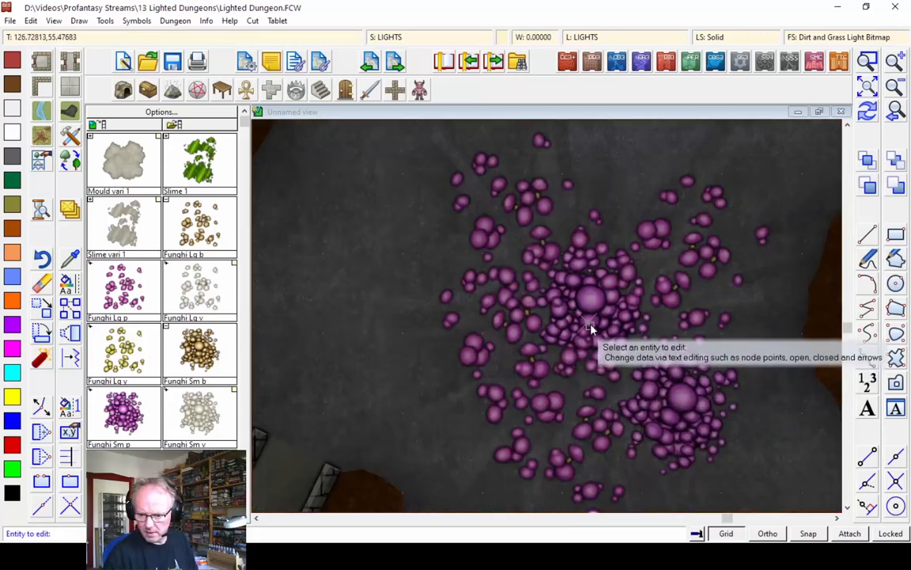
{"action": "left_click", "coordinate": [589, 325]}
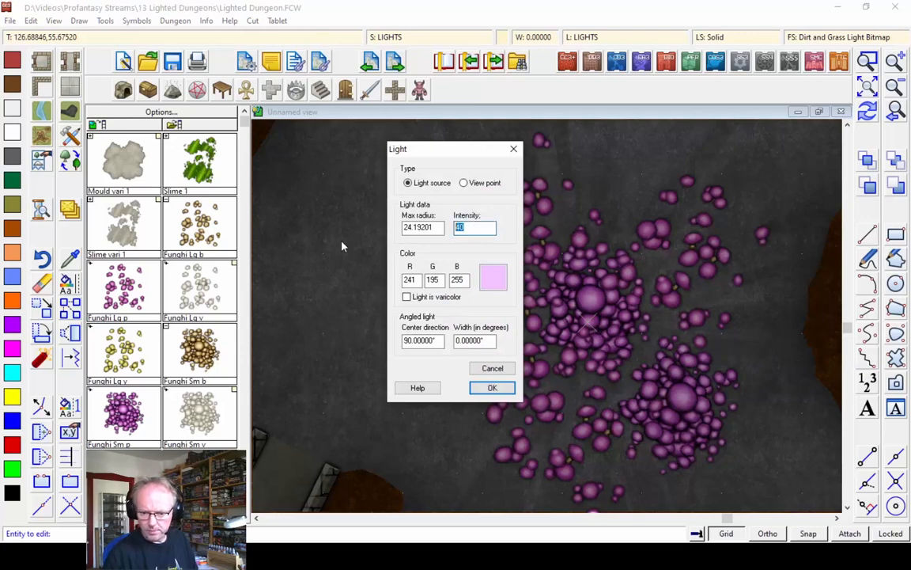
{"action": "type", "text": "75"}
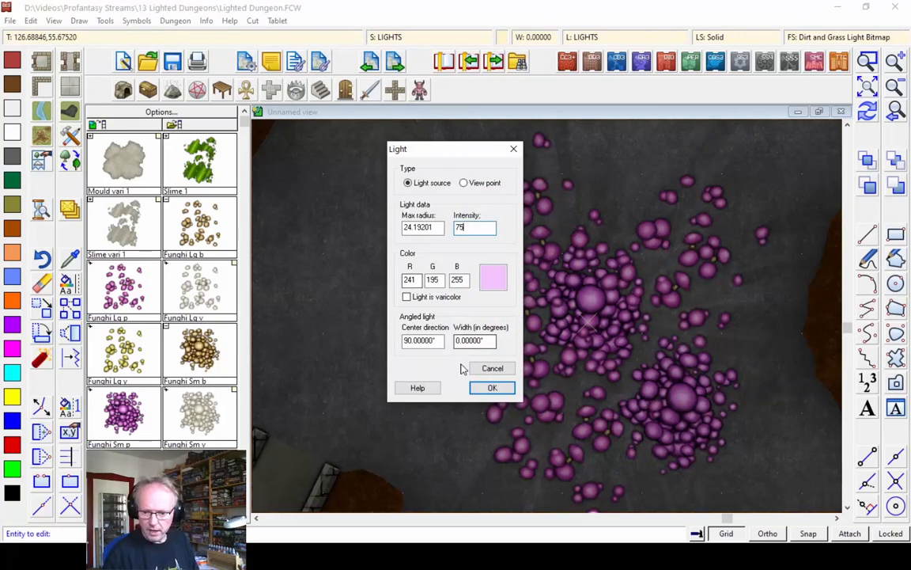
{"action": "left_click", "coordinate": [491, 387]}
{"action": "left_click", "coordinate": [868, 111]}
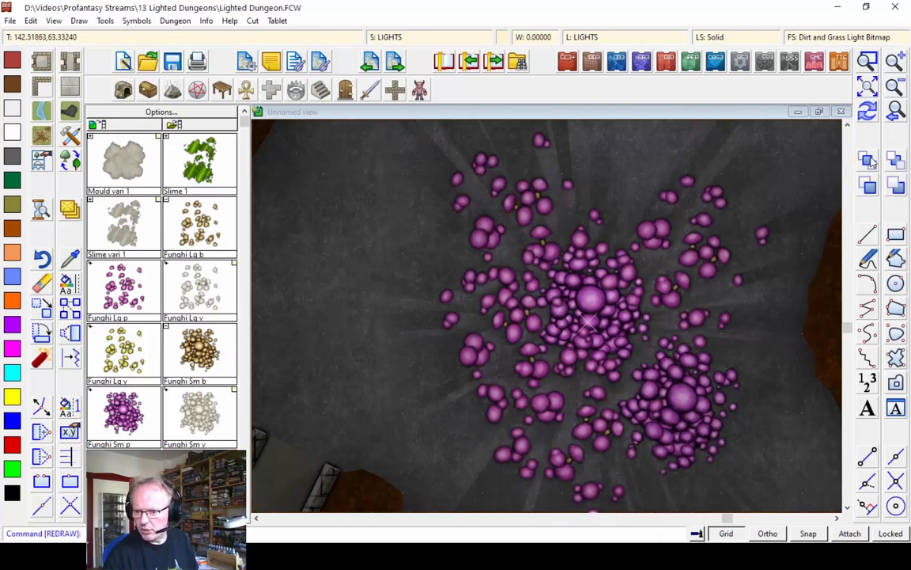
Step: Select all the purple fungus symbols for a move to another sheet, restricting the selection to Symbol Reference entities
{"action": "left_click", "coordinate": [893, 92]}
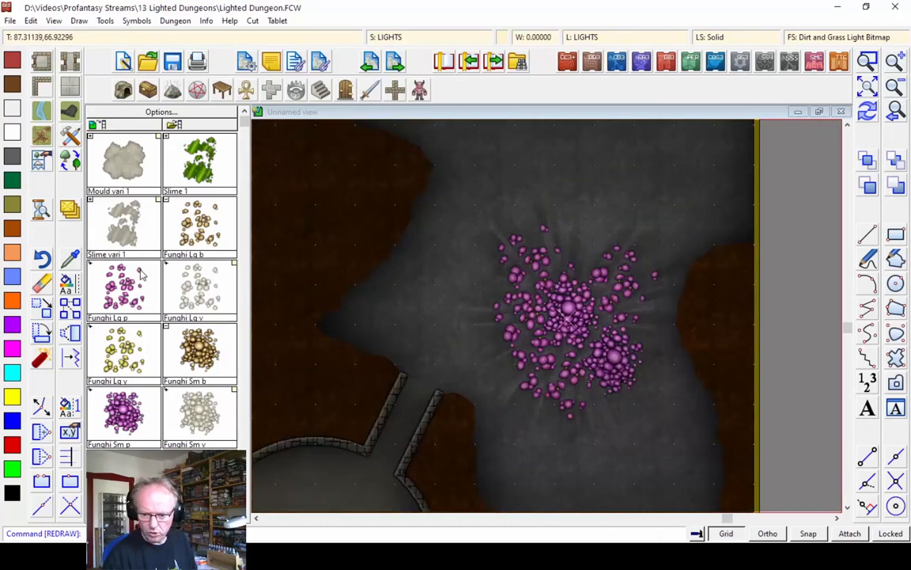
{"action": "right_click", "coordinate": [76, 214]}
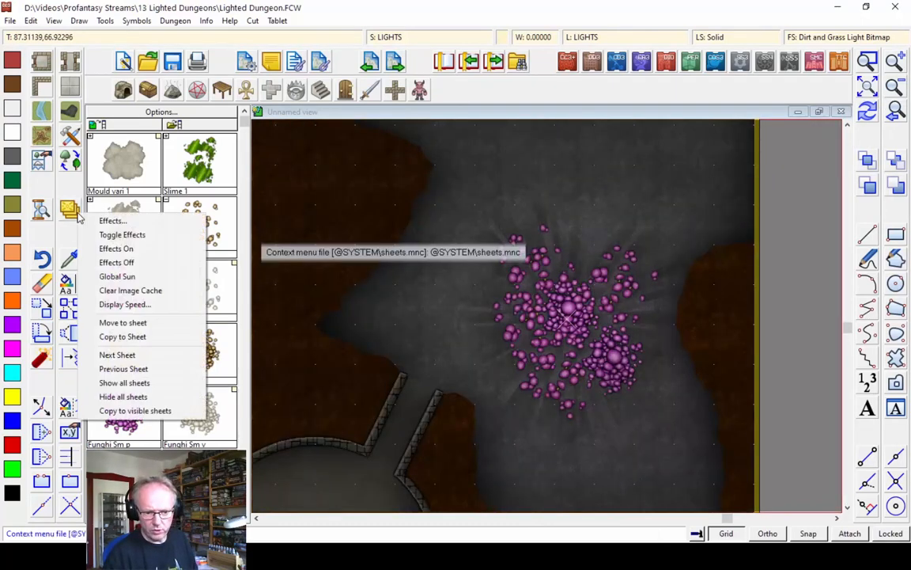
{"action": "left_click", "coordinate": [123, 324]}
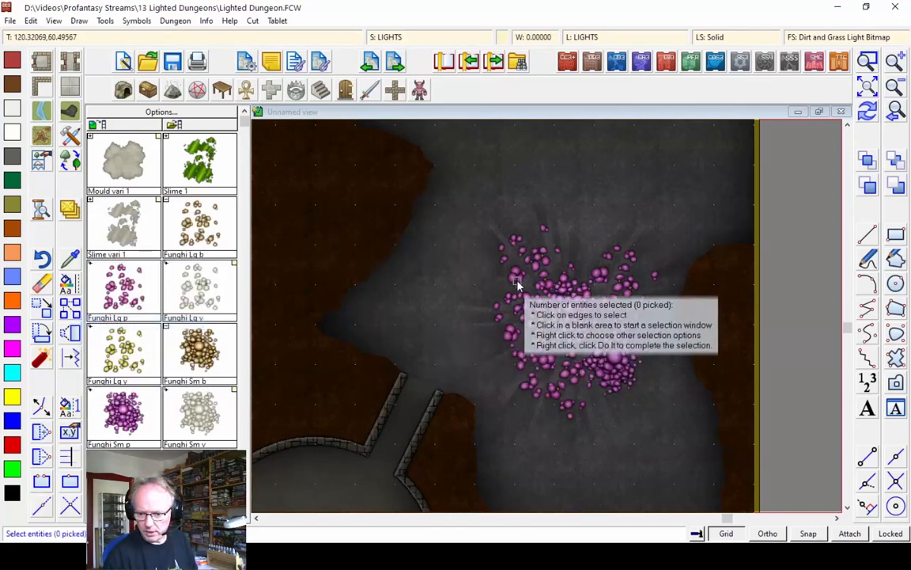
{"action": "left_click", "coordinate": [543, 372]}
{"action": "left_click", "coordinate": [580, 430]}
{"action": "left_click", "coordinate": [654, 270]}
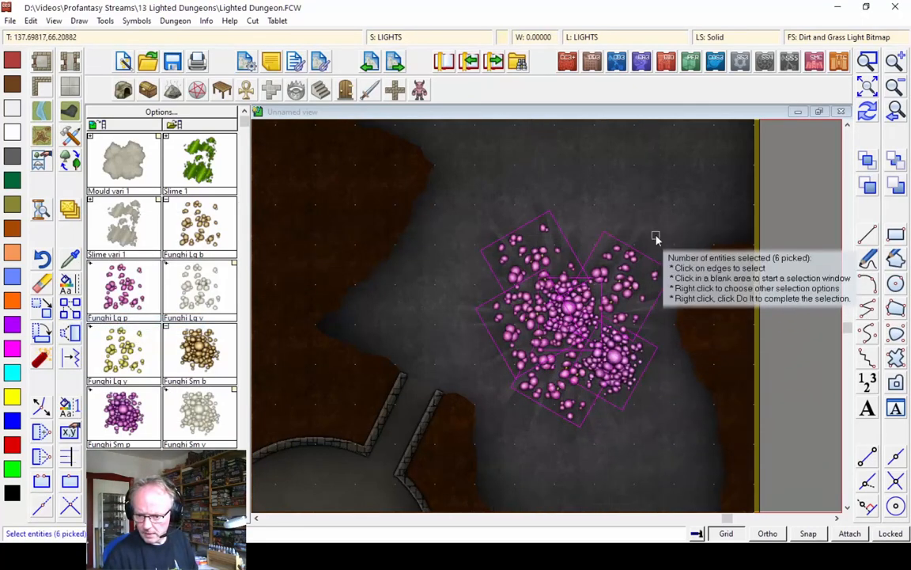
{"action": "right_click", "coordinate": [566, 241]}
{"action": "mouse_move", "coordinate": [563, 266]}
{"action": "left_click", "coordinate": [635, 266]}
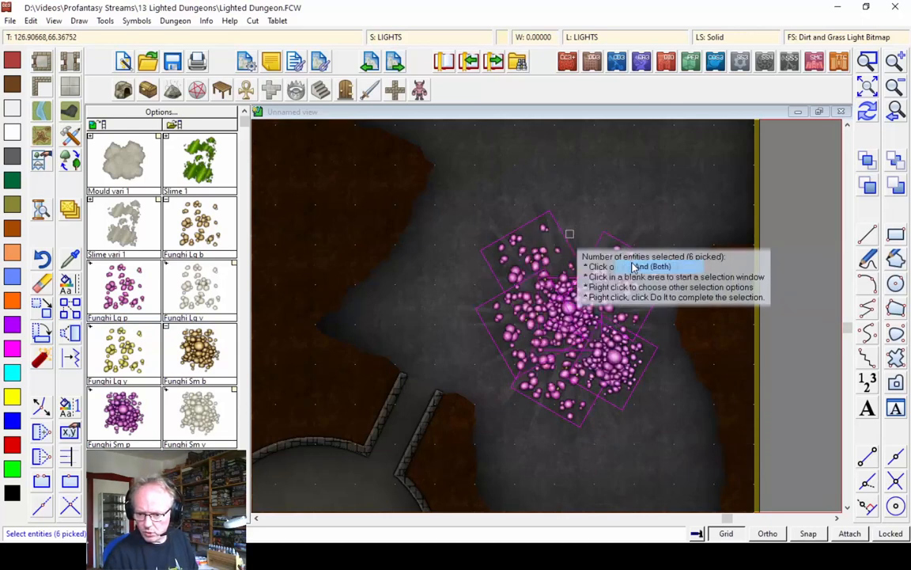
{"action": "right_click", "coordinate": [633, 268]}
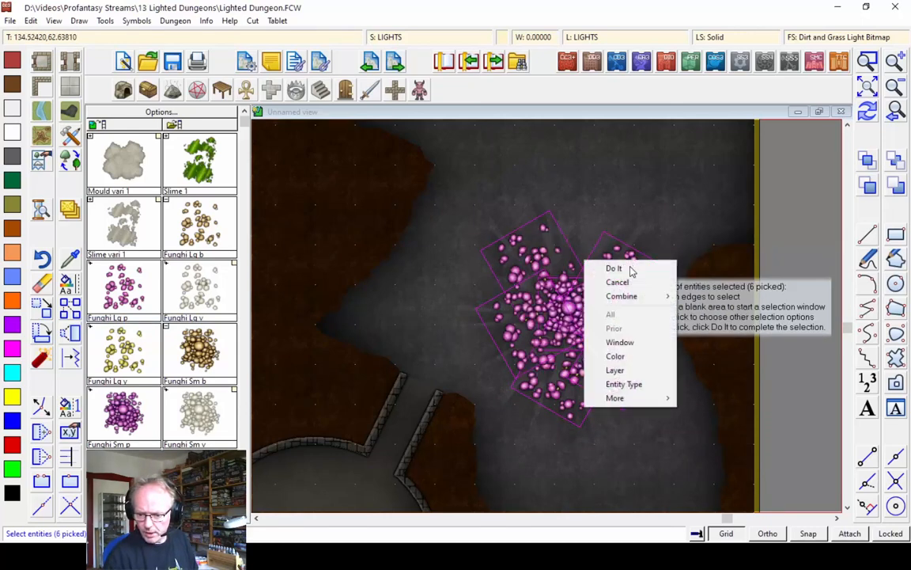
{"action": "left_click", "coordinate": [621, 384]}
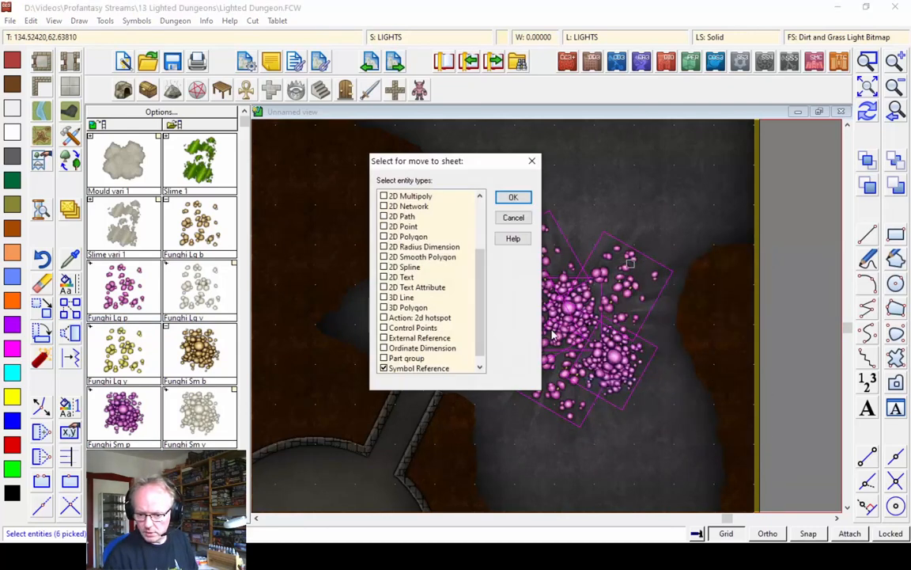
{"action": "left_click", "coordinate": [512, 202]}
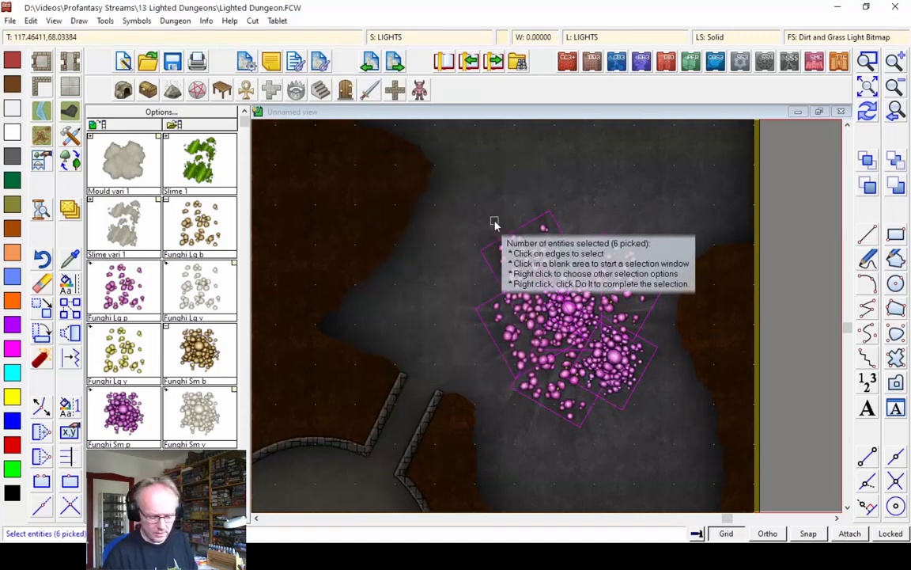
Step: Move the selected fungus symbols to the SYMBOLS FLAT sheet and redraw the map
{"action": "right_click", "coordinate": [495, 225]}
{"action": "left_click", "coordinate": [391, 235]}
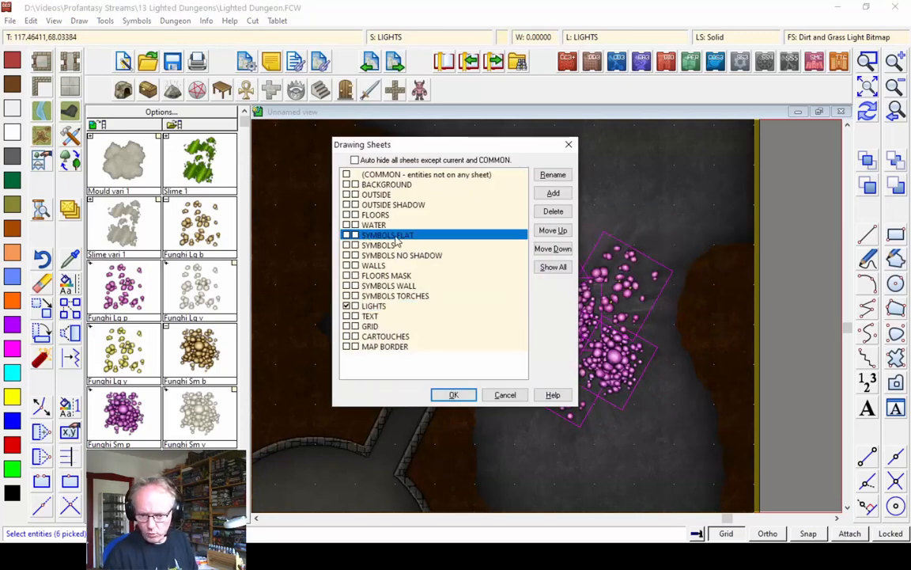
{"action": "left_click", "coordinate": [454, 394]}
{"action": "left_click", "coordinate": [867, 112]}
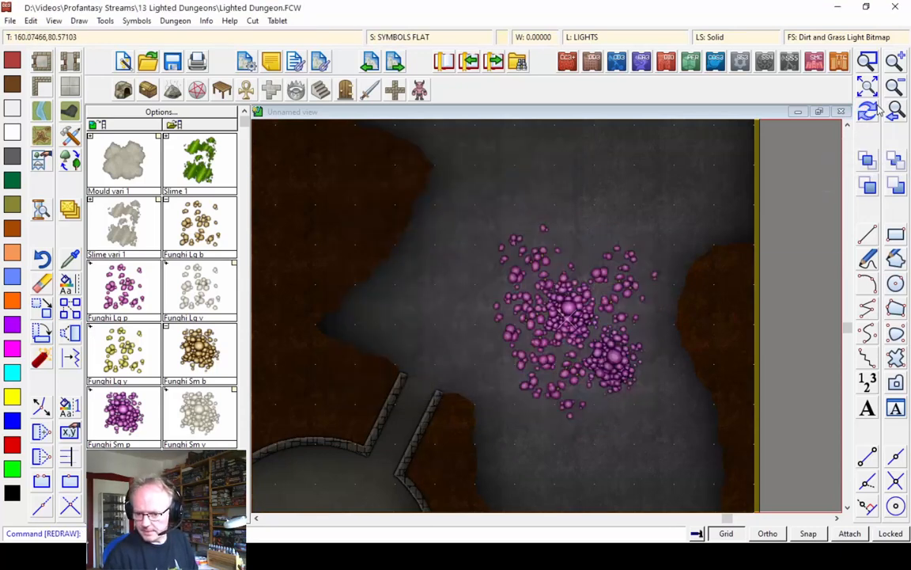
Step: Place a green Slime 1 symbol in the northern half of the eastern cave
{"action": "left_click", "coordinate": [895, 112]}
{"action": "left_click", "coordinate": [893, 89]}
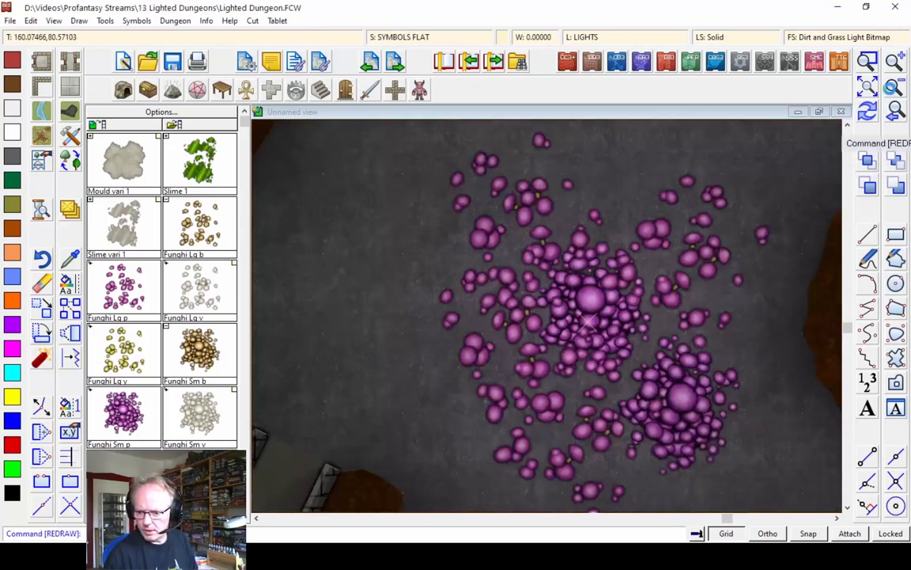
{"action": "left_click", "coordinate": [867, 61]}
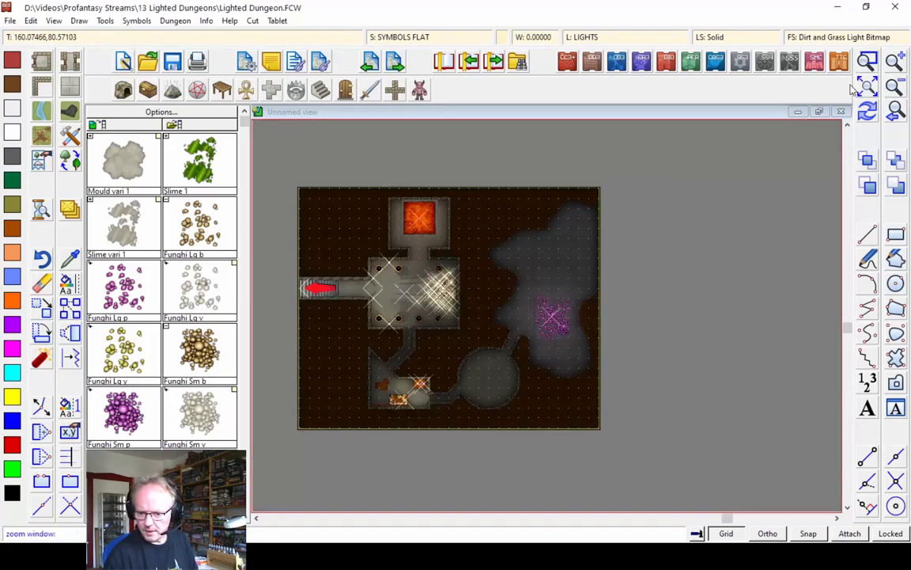
{"action": "left_click", "coordinate": [449, 222]}
{"action": "left_click", "coordinate": [601, 370]}
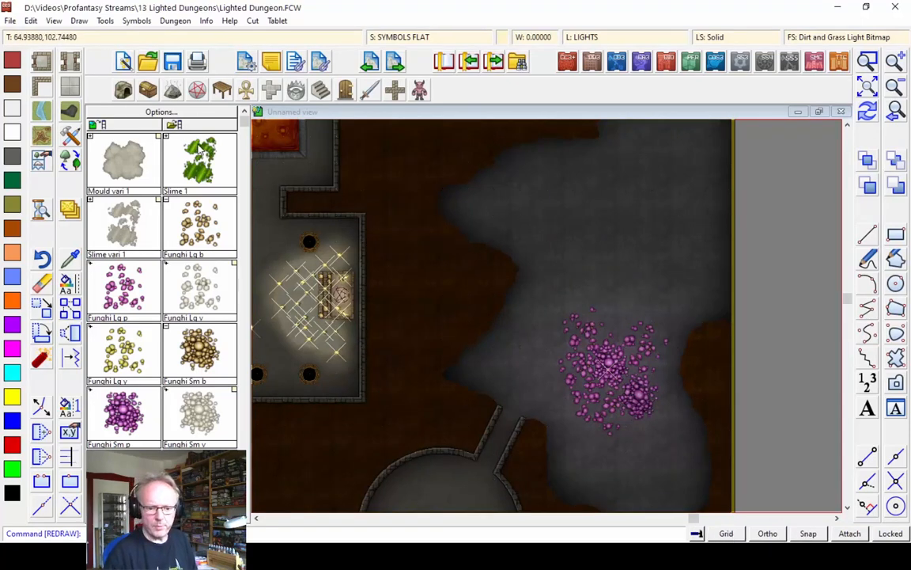
{"action": "left_click", "coordinate": [182, 154]}
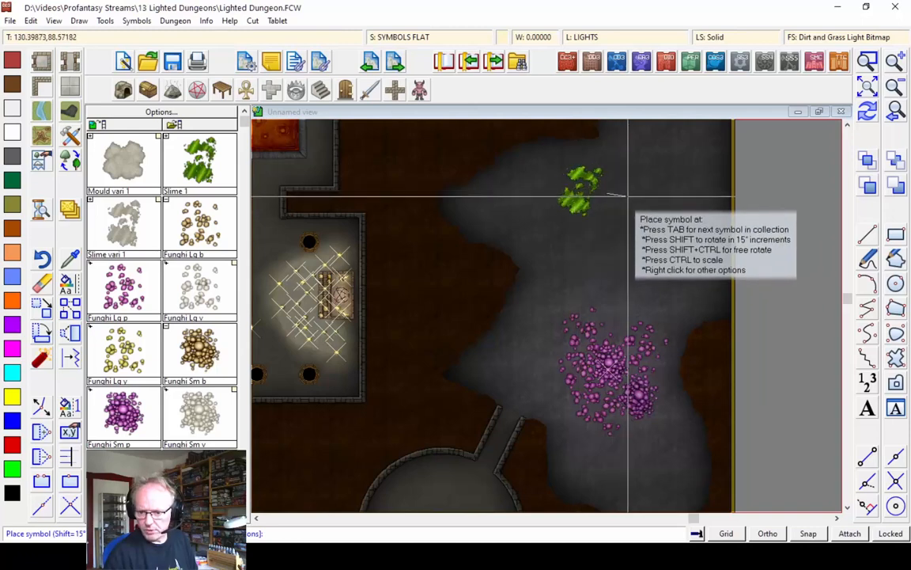
{"action": "left_click", "coordinate": [592, 180]}
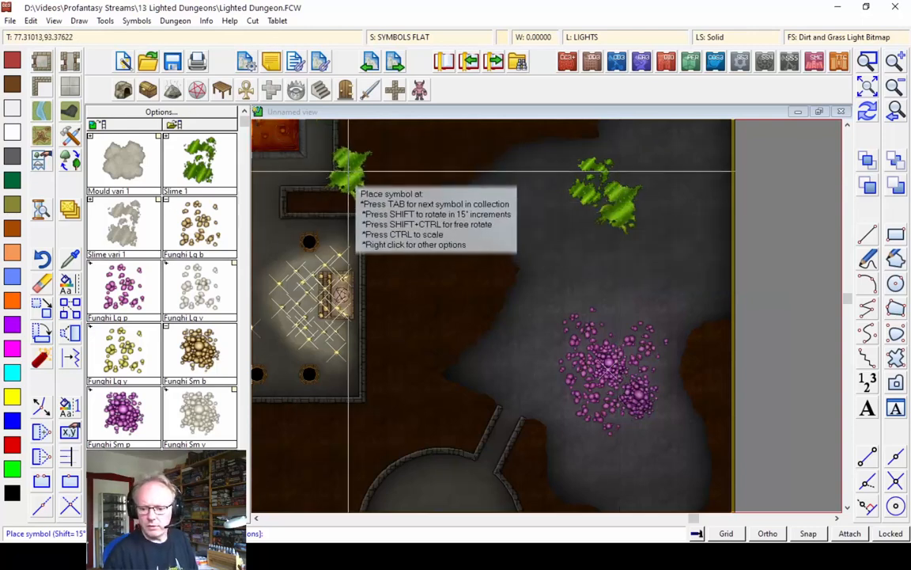
{"action": "left_click", "coordinate": [388, 139]}
Step: Set the current drawing color to pale green 110 and make LIGHTS the active sheet
{"action": "left_click", "coordinate": [501, 38]}
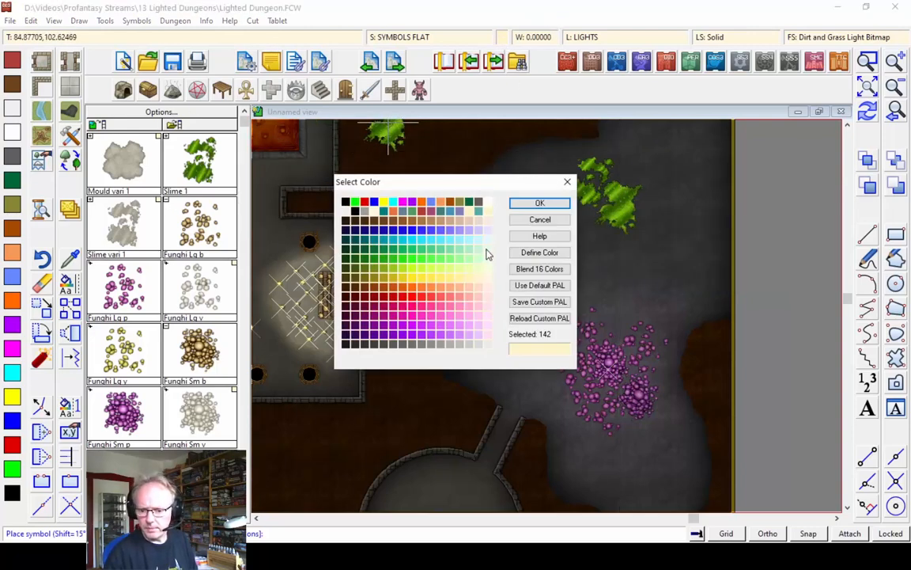
{"action": "left_click", "coordinate": [537, 204]}
{"action": "left_click", "coordinate": [385, 38]}
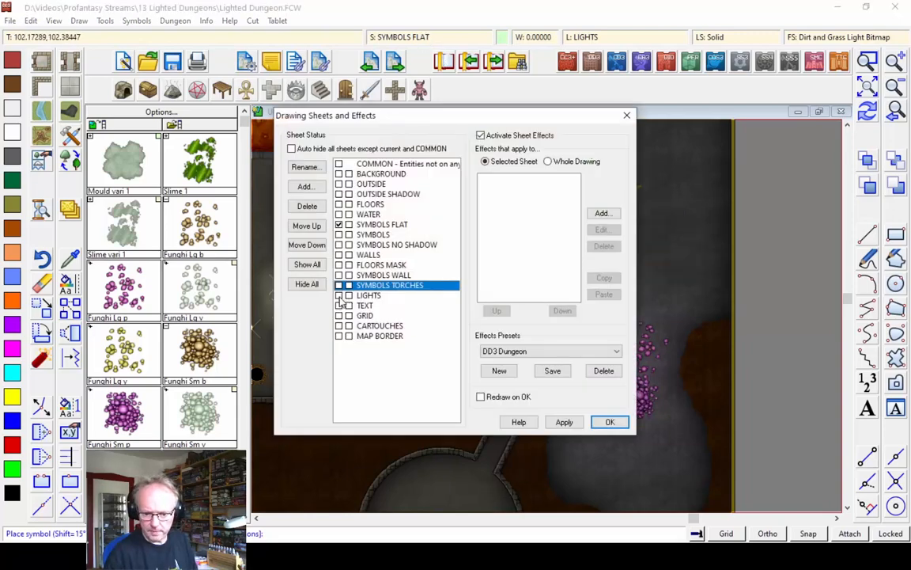
{"action": "left_click", "coordinate": [341, 298]}
{"action": "left_click", "coordinate": [610, 422]}
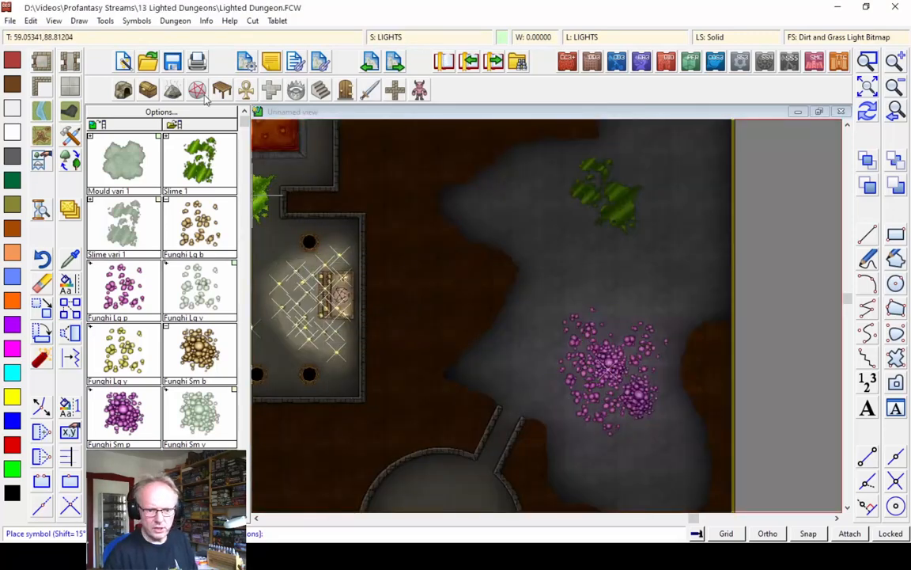
Step: Add a pale green light source centered on the cave's slime, with radius about 18 and intensity 65, and redraw the map
{"action": "left_click", "coordinate": [175, 20]}
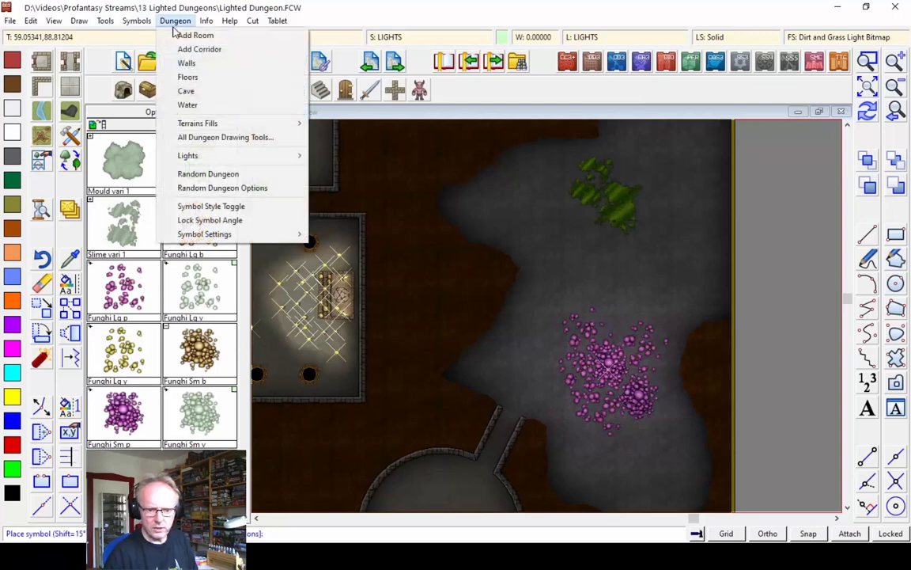
{"action": "mouse_move", "coordinate": [209, 157]}
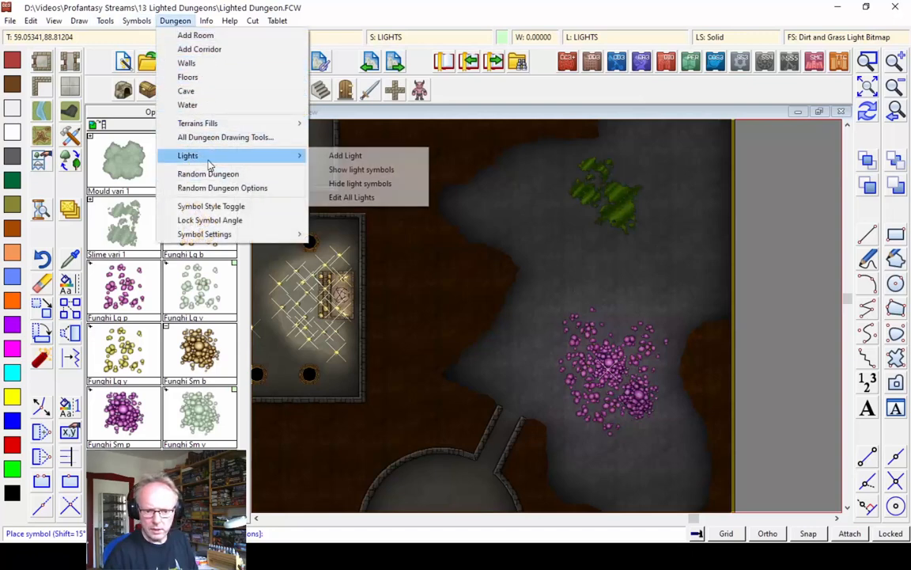
{"action": "left_click", "coordinate": [348, 155]}
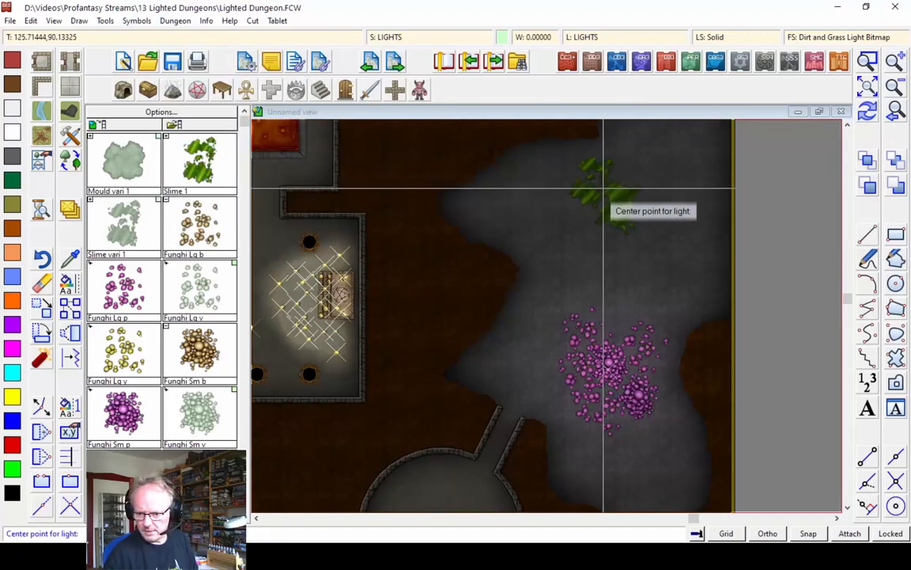
{"action": "left_click", "coordinate": [603, 200]}
{"action": "left_click", "coordinate": [606, 285]}
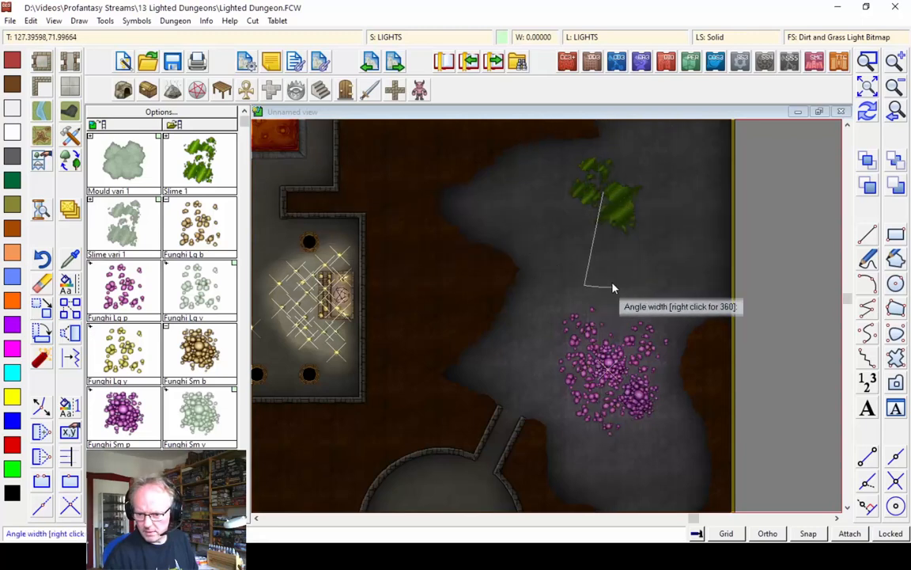
{"action": "left_click", "coordinate": [612, 283]}
{"action": "left_click_drag", "start_coordinate": [481, 227], "coordinate": [398, 220]}
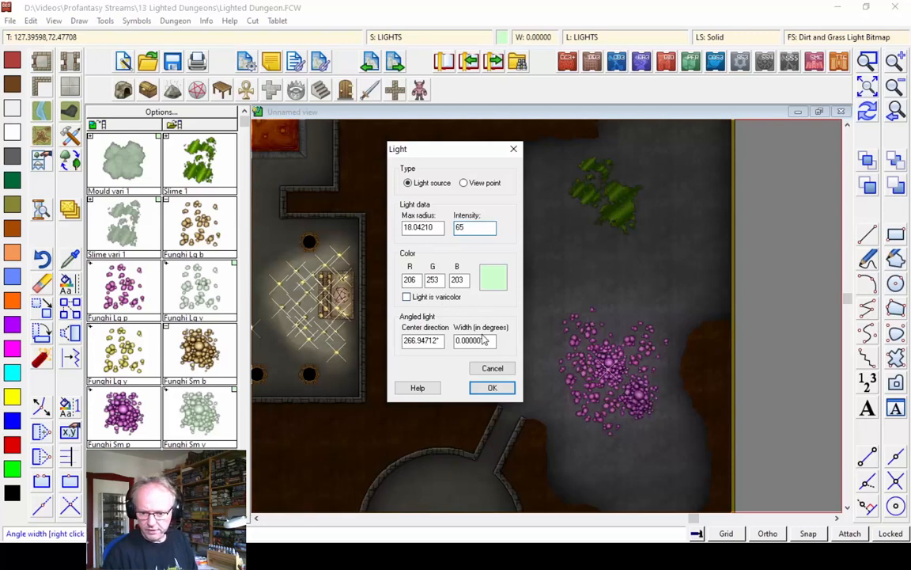
{"action": "left_click", "coordinate": [491, 388]}
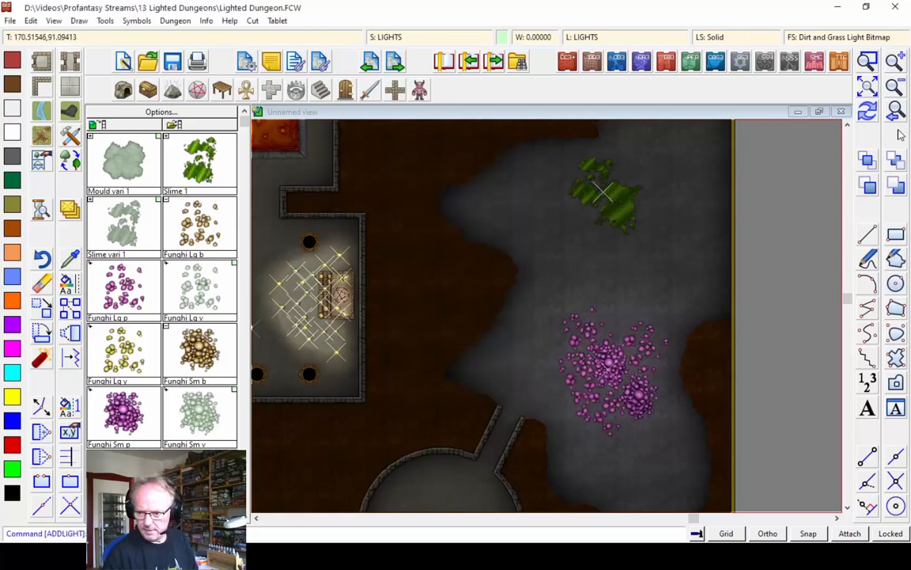
{"action": "left_click", "coordinate": [868, 111]}
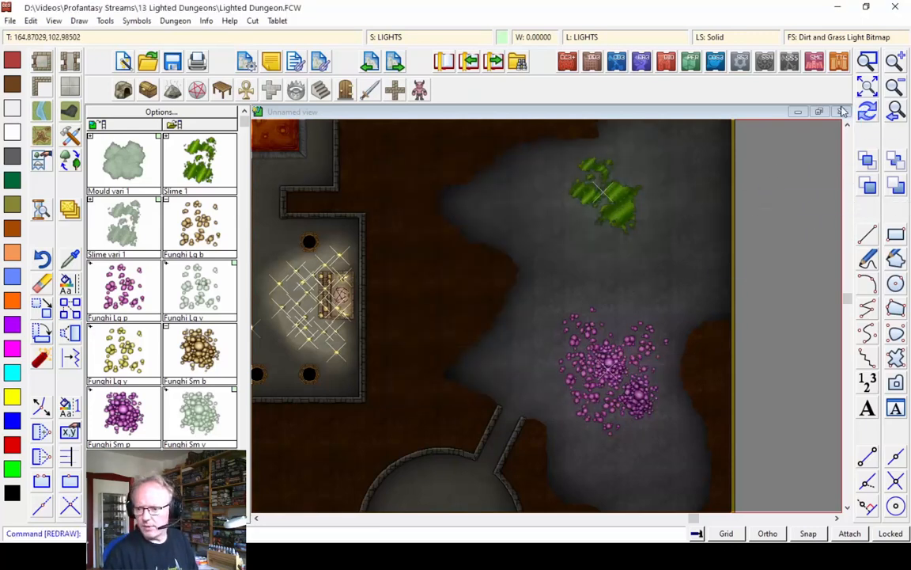
Step: Make TEXT the active sheet and TEXT LABELS the active layer
{"action": "left_click", "coordinate": [902, 87]}
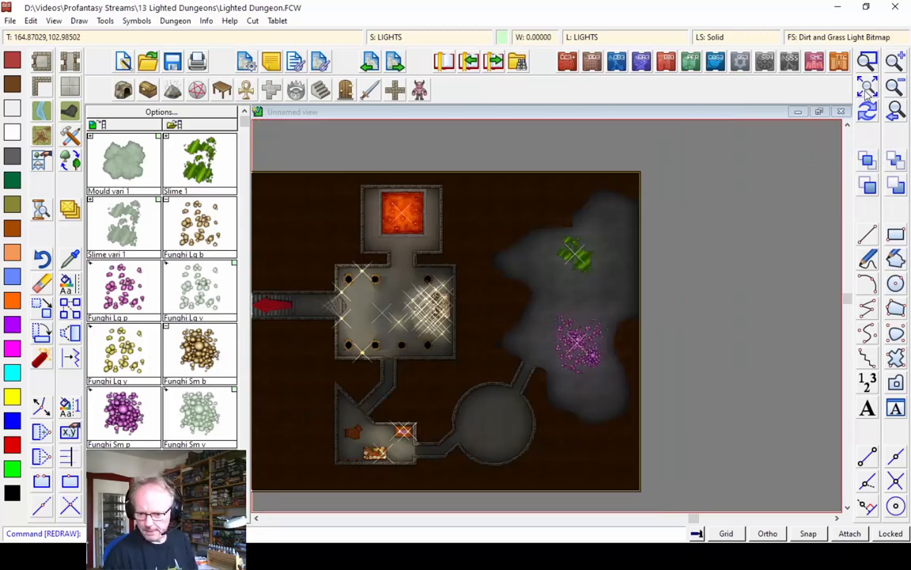
{"action": "left_click", "coordinate": [868, 90]}
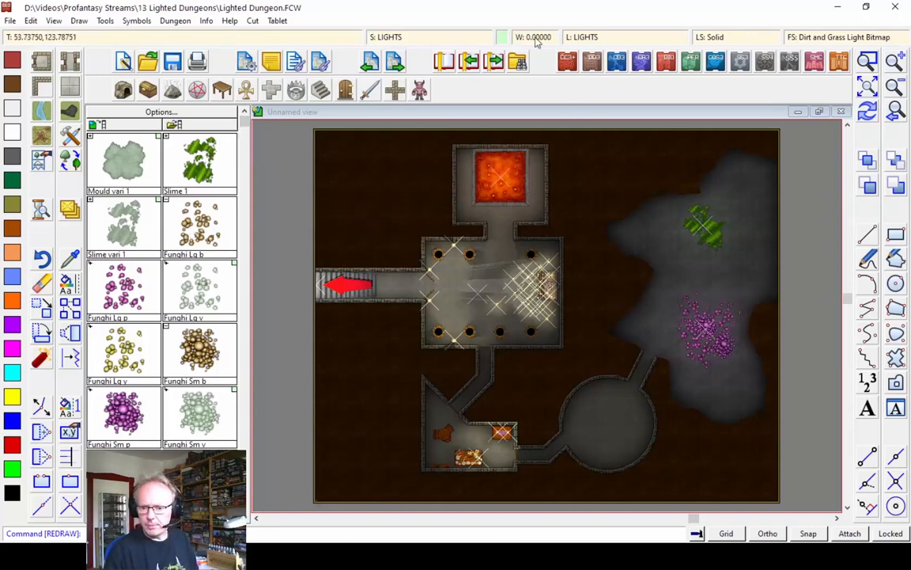
{"action": "left_click", "coordinate": [392, 37]}
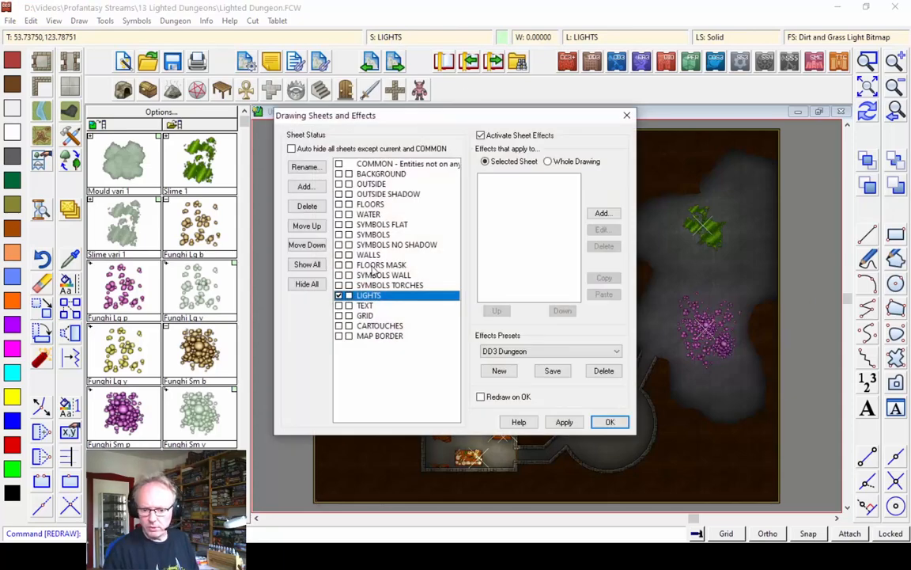
{"action": "left_click", "coordinate": [353, 306]}
{"action": "left_click", "coordinate": [610, 422]}
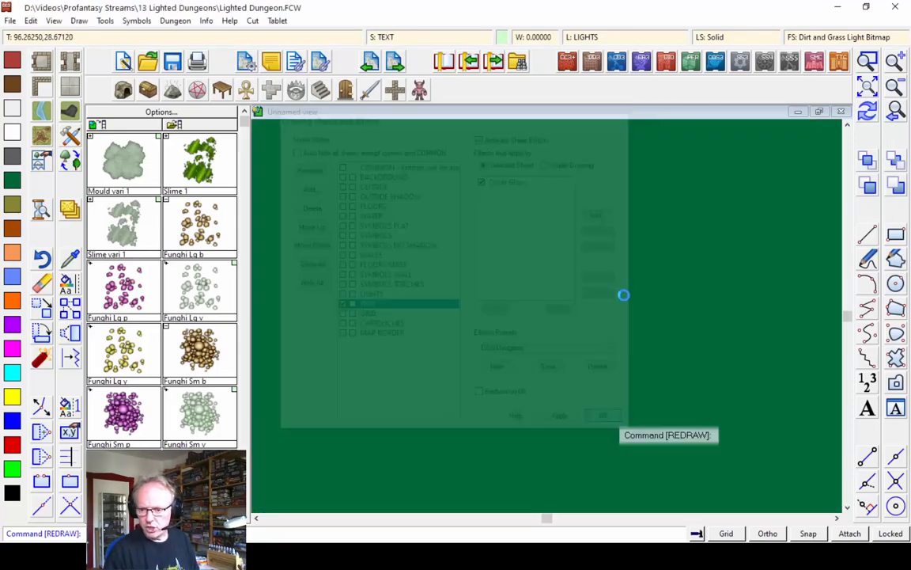
{"action": "left_click", "coordinate": [549, 36]}
{"action": "scroll", "coordinate": [368, 332], "scroll_direction": "down", "scroll_amount": 5}
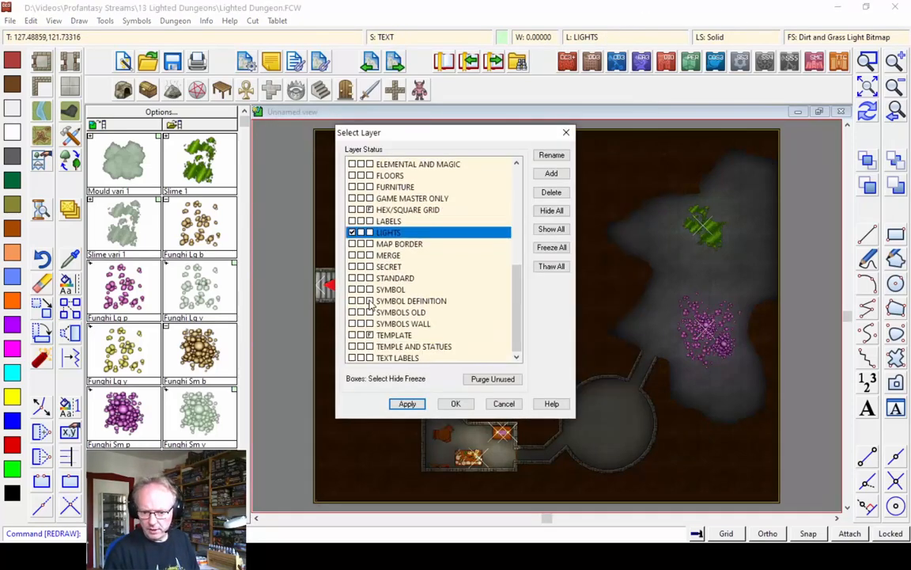
{"action": "left_click", "coordinate": [353, 268]}
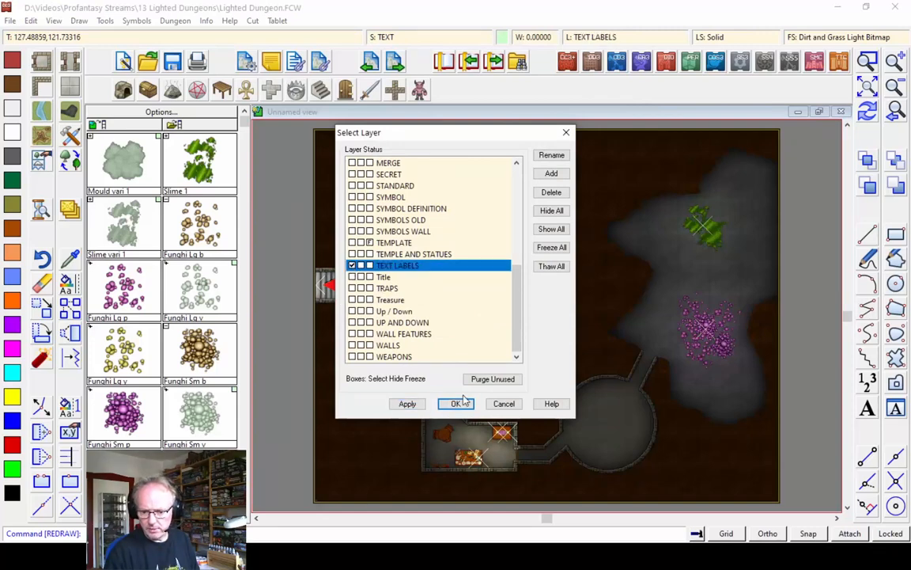
{"action": "left_click", "coordinate": [456, 403]}
Step: Place the two-line title "Temple of / the Fire God" west of the fire altar room, scaled to a height of about 5.6
{"action": "left_click", "coordinate": [870, 408]}
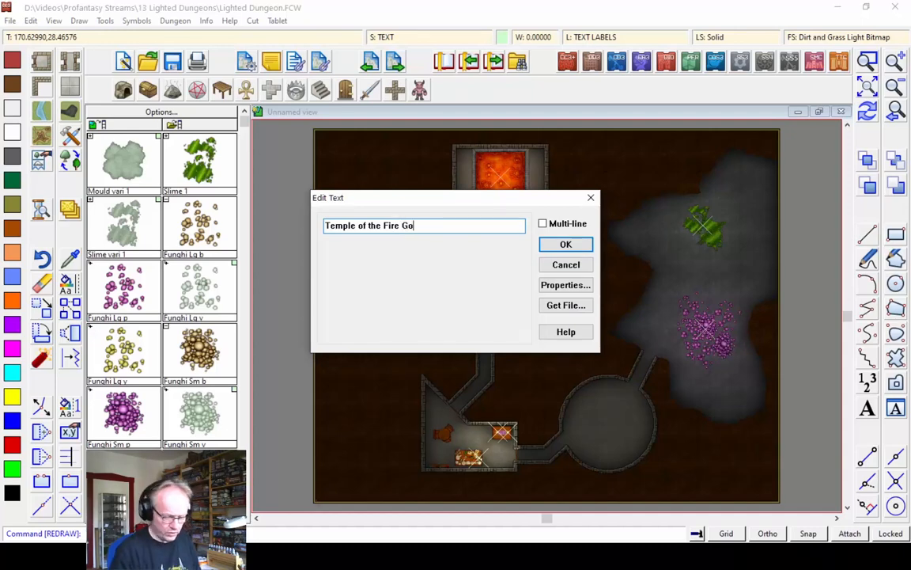
{"action": "left_click", "coordinate": [558, 227]}
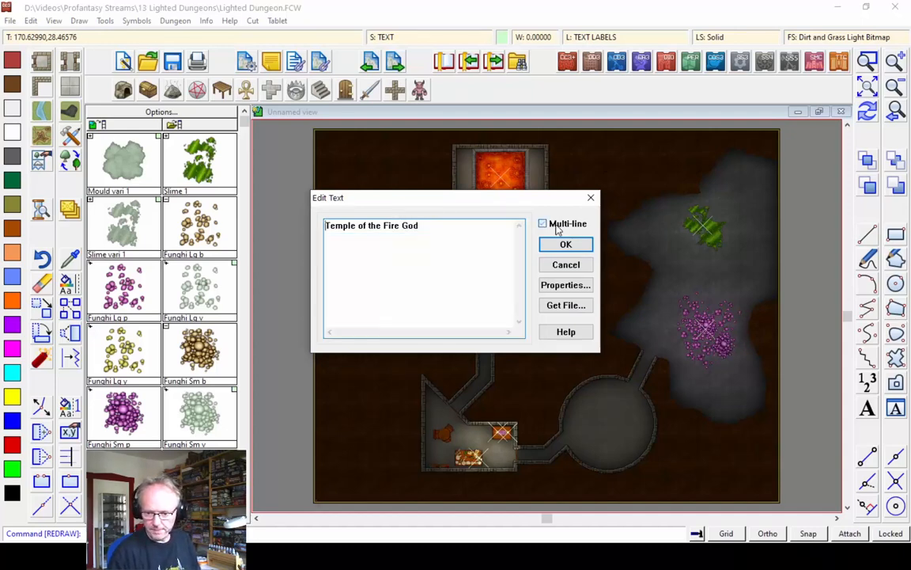
{"action": "key", "text": "Return"}
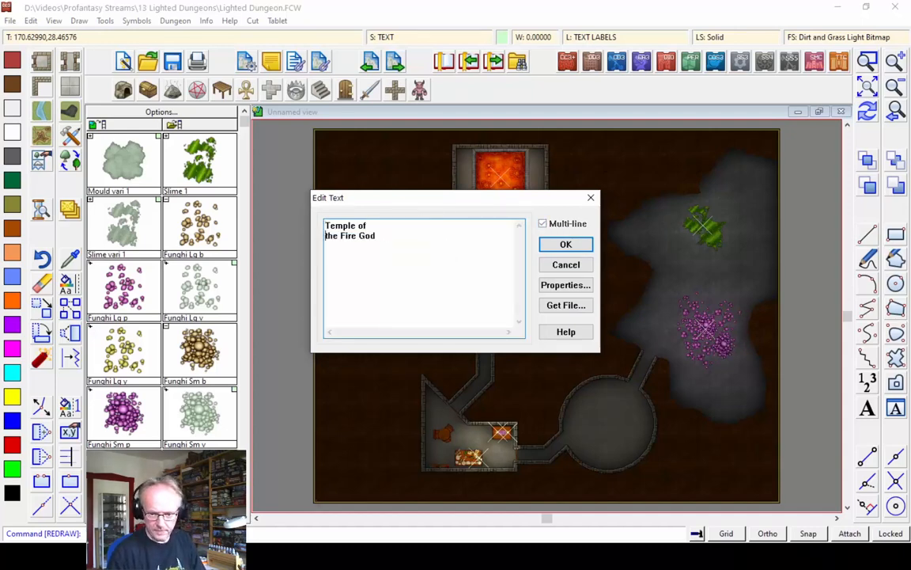
{"action": "left_click", "coordinate": [566, 243]}
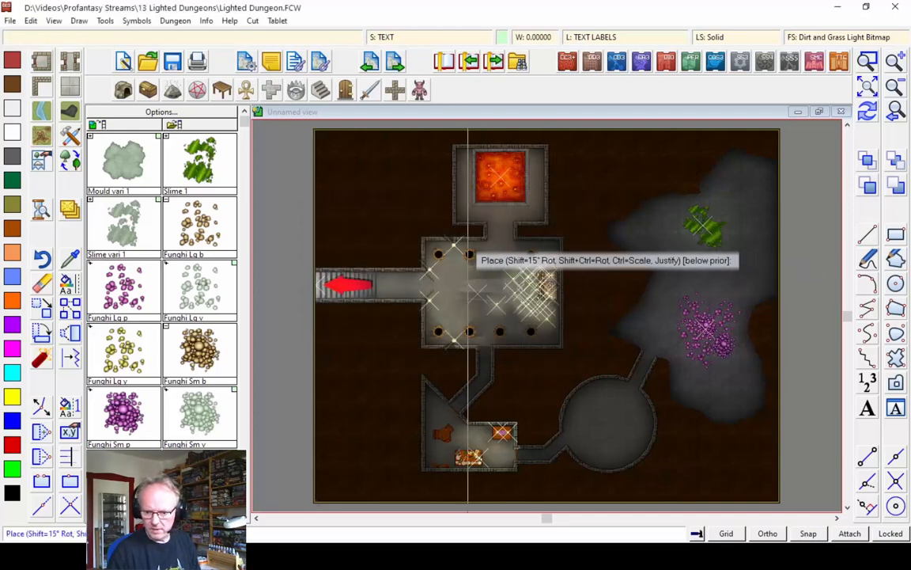
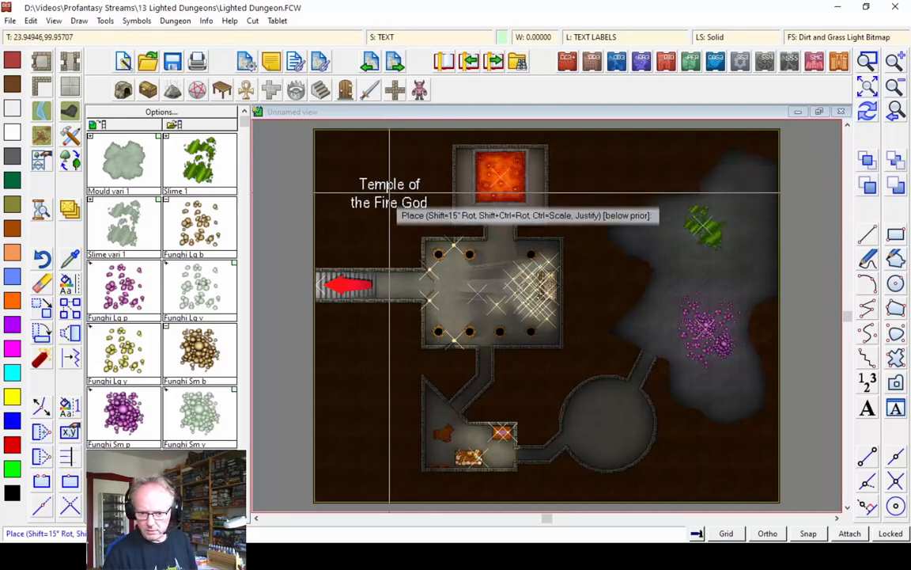
{"action": "key", "text": "ctrl"}
{"action": "left_click", "coordinate": [389, 187]}
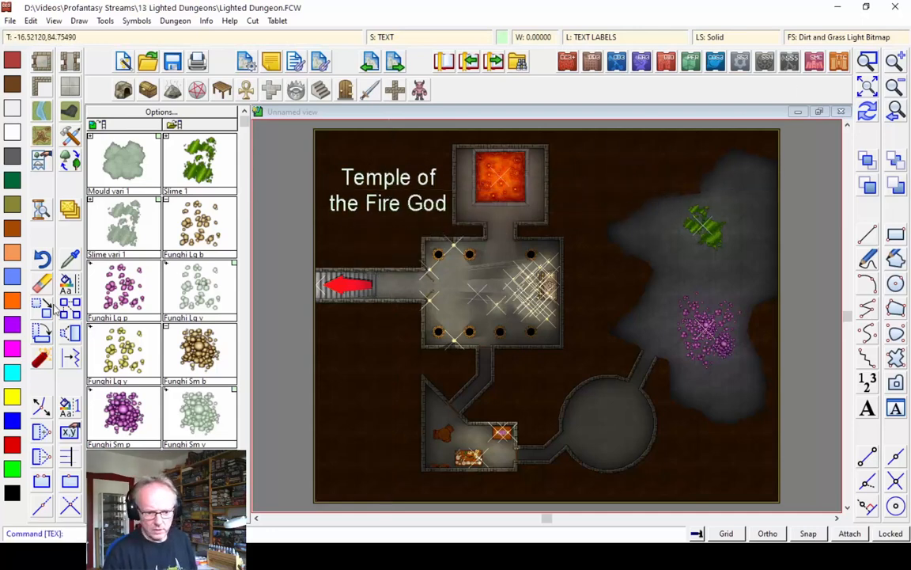
Step: Open the "Temple of the Fire God" title for a property change and set its color to white 15
{"action": "left_click", "coordinate": [69, 287]}
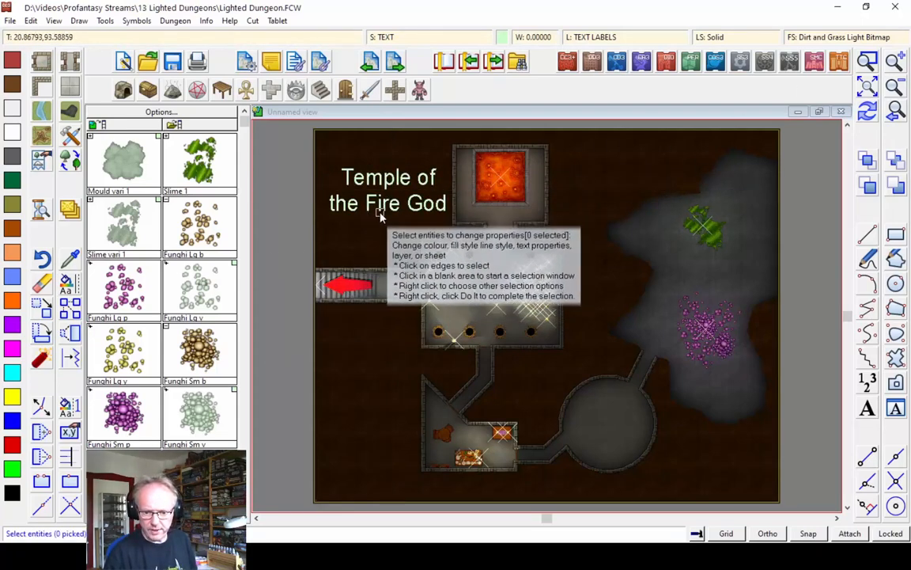
{"action": "left_click", "coordinate": [380, 214]}
{"action": "right_click", "coordinate": [377, 220]}
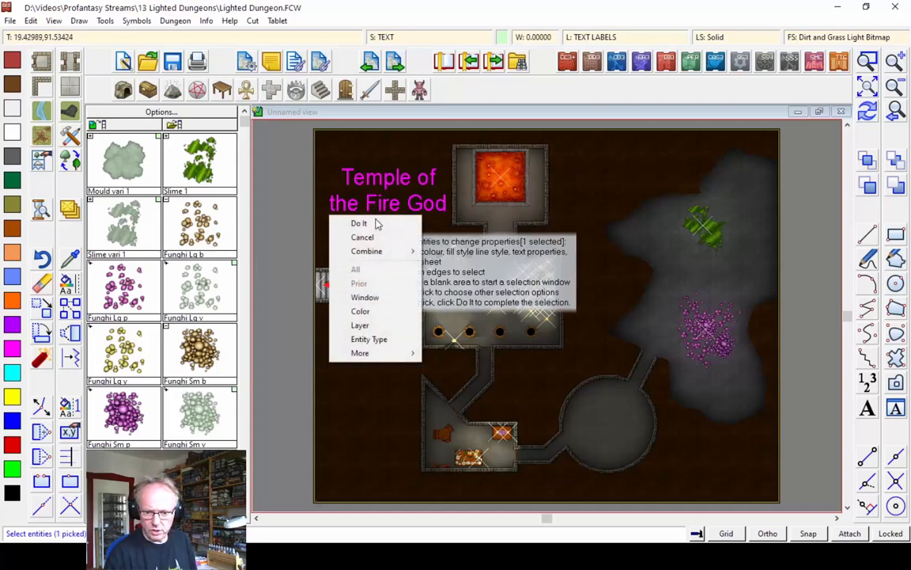
{"action": "left_click", "coordinate": [373, 223]}
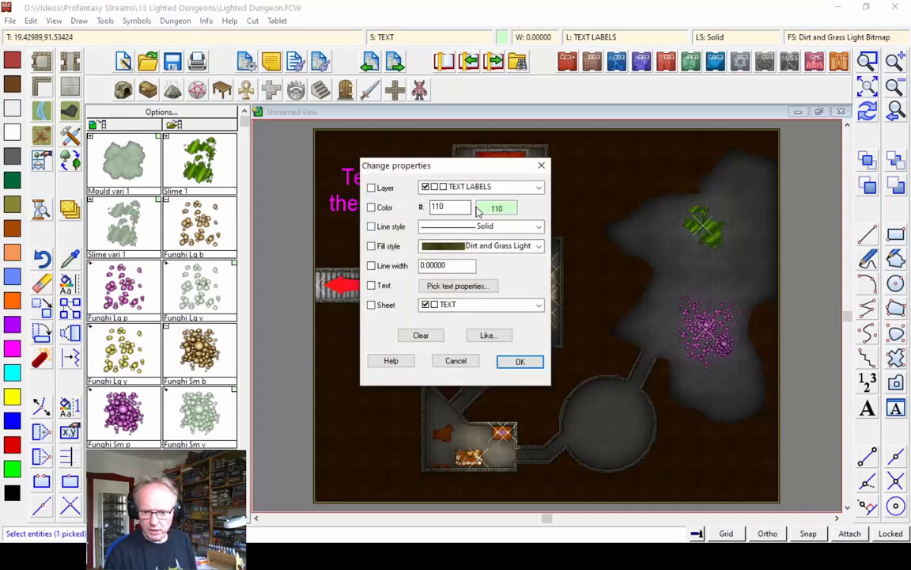
{"action": "left_click", "coordinate": [496, 208]}
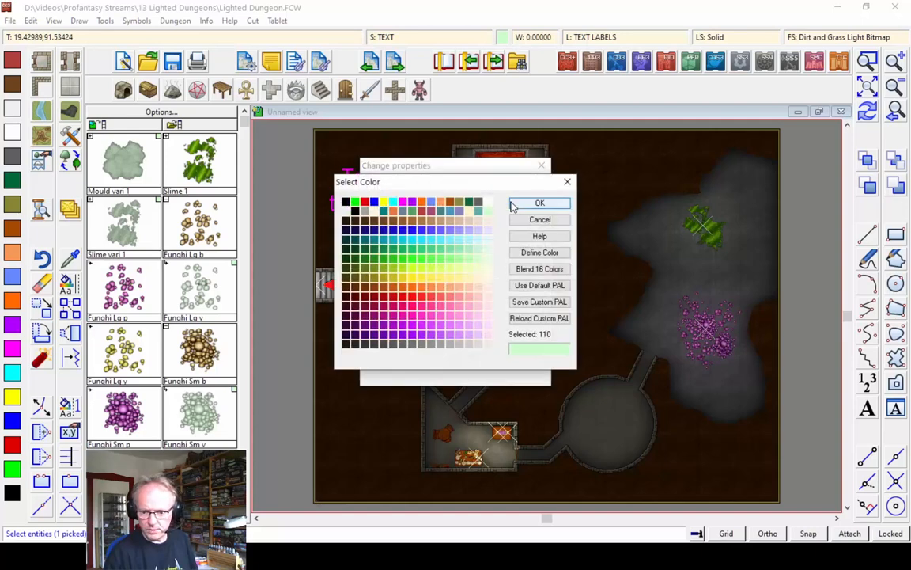
{"action": "left_click", "coordinate": [478, 202]}
{"action": "left_click", "coordinate": [540, 204]}
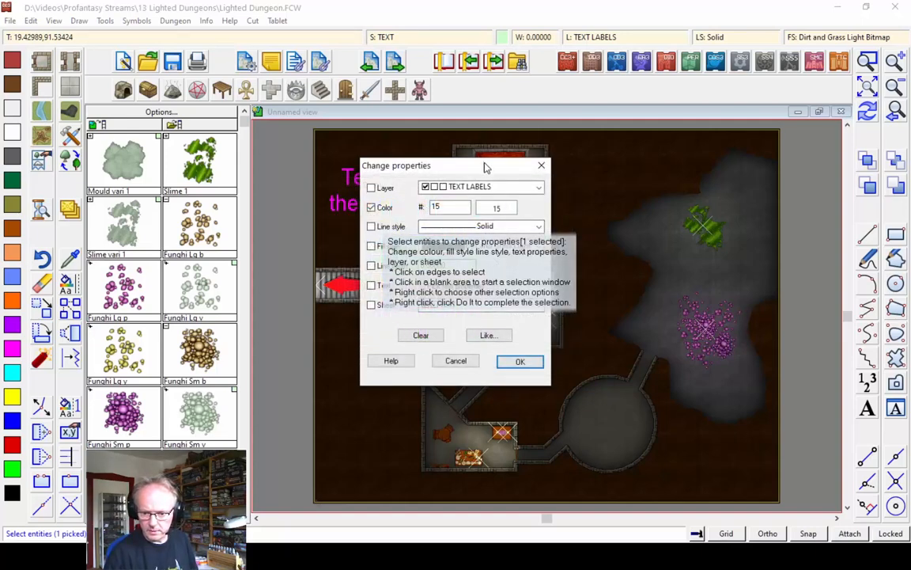
Step: Open the title's text properties and bring up the list of additional system fonts
{"action": "left_click_drag", "start_coordinate": [486, 166], "coordinate": [726, 150]}
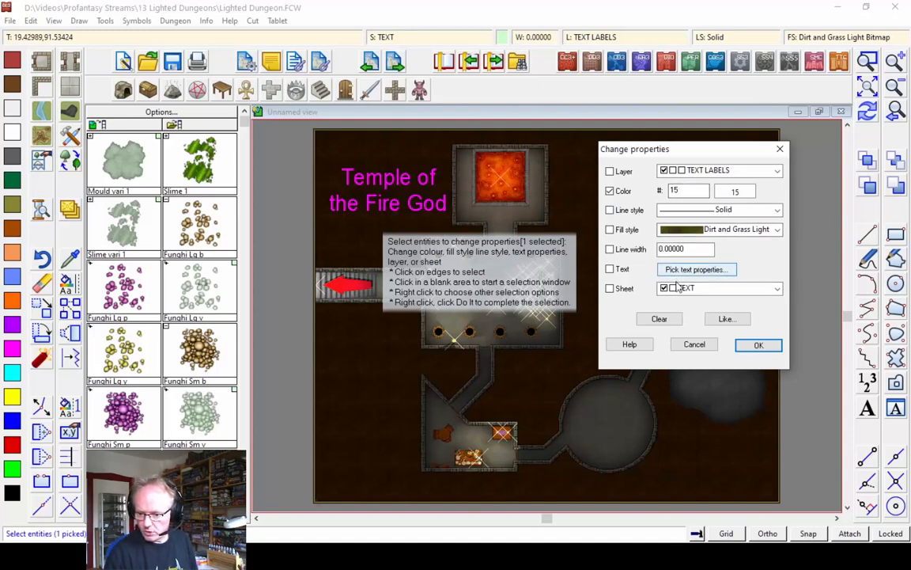
{"action": "left_click", "coordinate": [692, 269]}
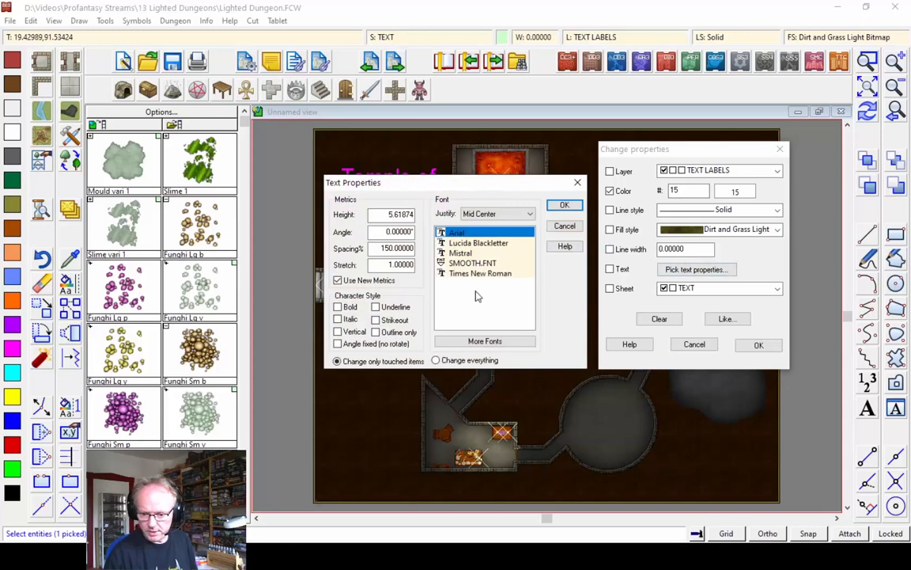
{"action": "left_click", "coordinate": [486, 339]}
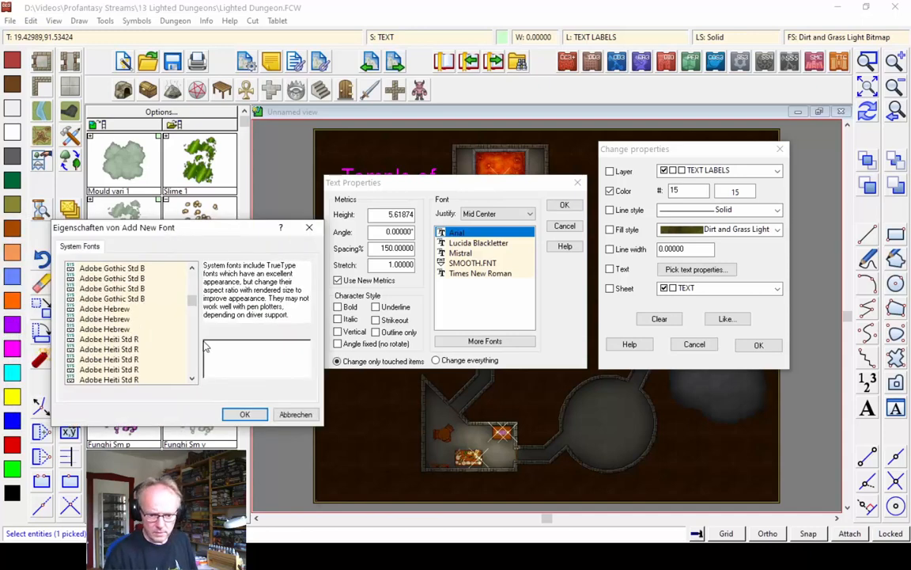
Step: Browse the system fonts for a decorative title typeface and preview MarriageScript
{"action": "left_click_drag", "start_coordinate": [194, 302], "coordinate": [197, 341]}
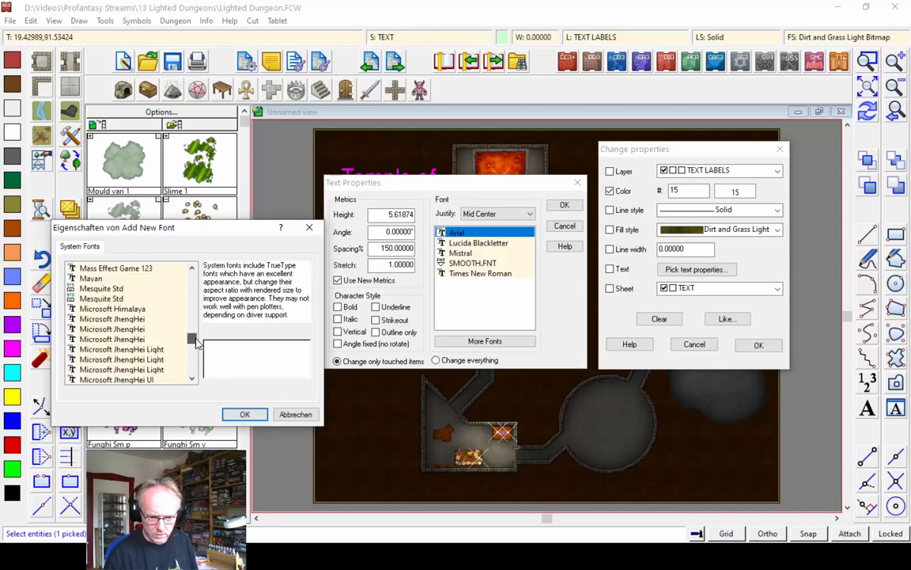
{"action": "scroll", "coordinate": [180, 322], "scroll_direction": "up", "scroll_amount": 6}
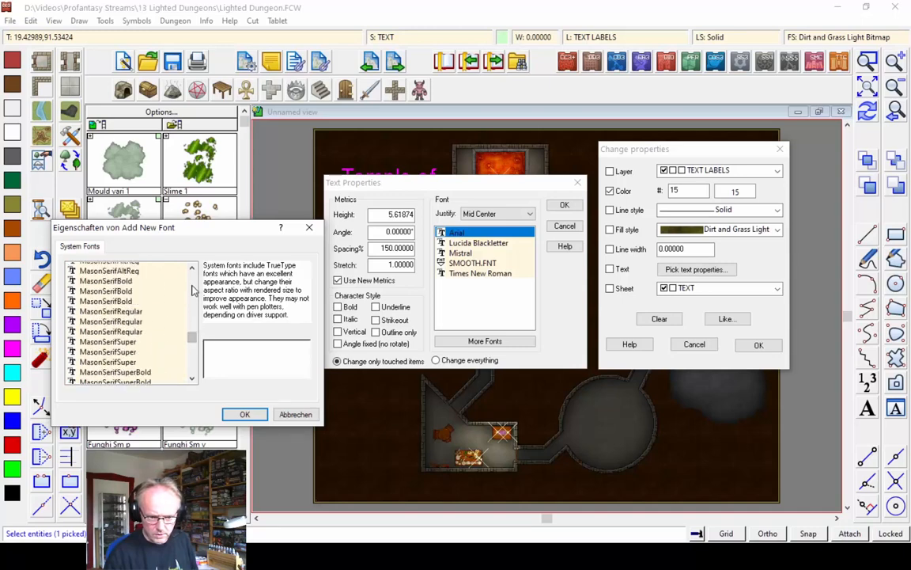
{"action": "scroll", "coordinate": [190, 294], "scroll_direction": "up", "scroll_amount": 3}
{"action": "left_click", "coordinate": [105, 380]}
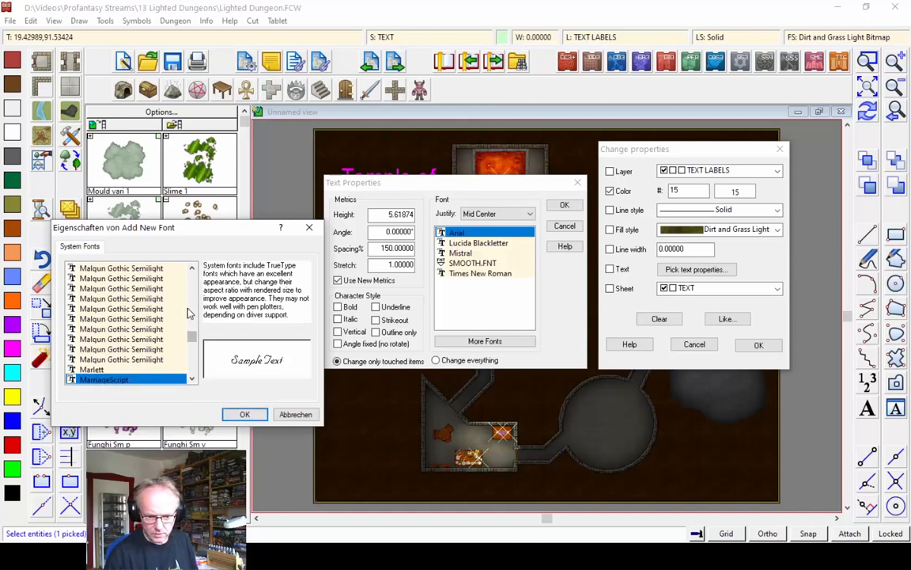
{"action": "scroll", "coordinate": [188, 313], "scroll_direction": "down", "scroll_amount": 7}
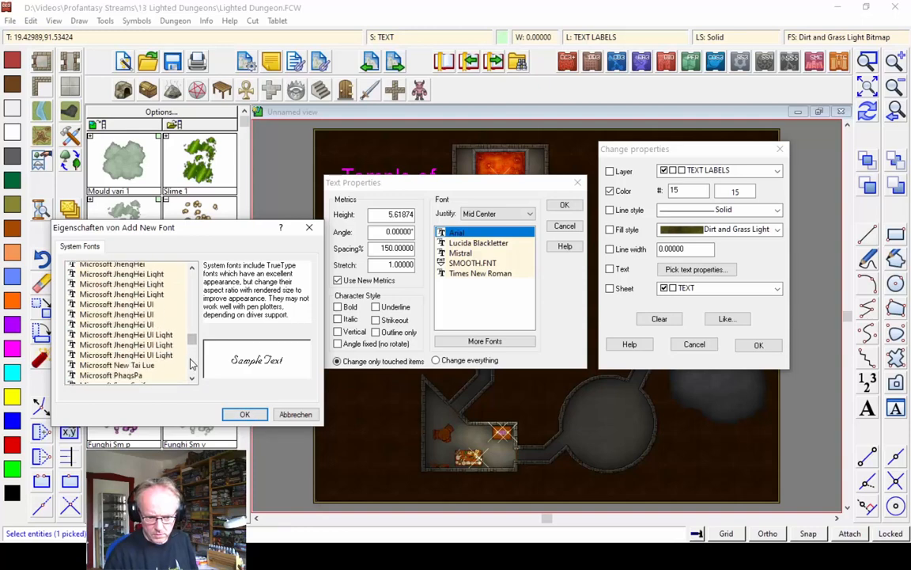
{"action": "scroll", "coordinate": [190, 362], "scroll_direction": "down", "scroll_amount": 1}
{"action": "scroll", "coordinate": [191, 340], "scroll_direction": "up", "scroll_amount": 3}
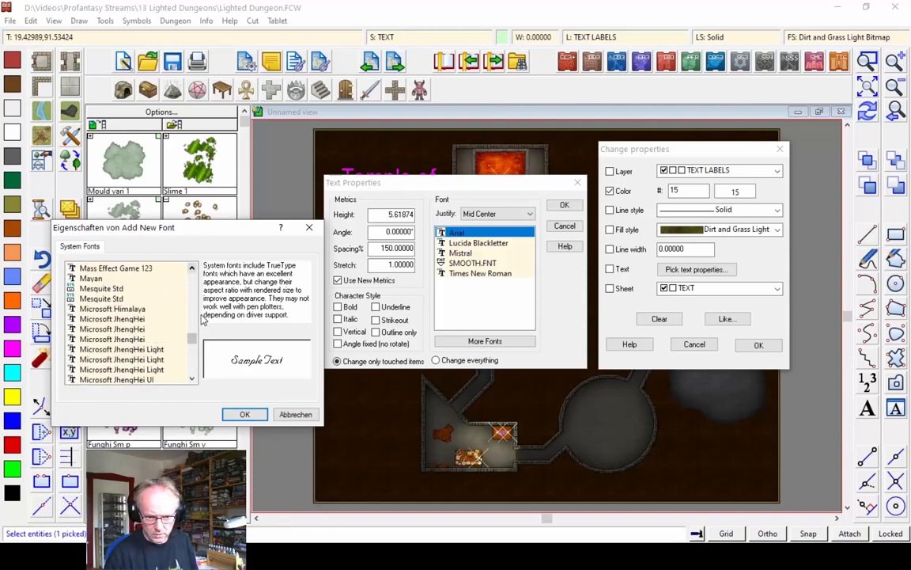
Step: Add Caslon Antique to the font list and apply it with the new color to the "Temple of the Fire God" title
{"action": "left_click_drag", "start_coordinate": [192, 345], "coordinate": [194, 299]}
{"action": "left_click", "coordinate": [104, 270]}
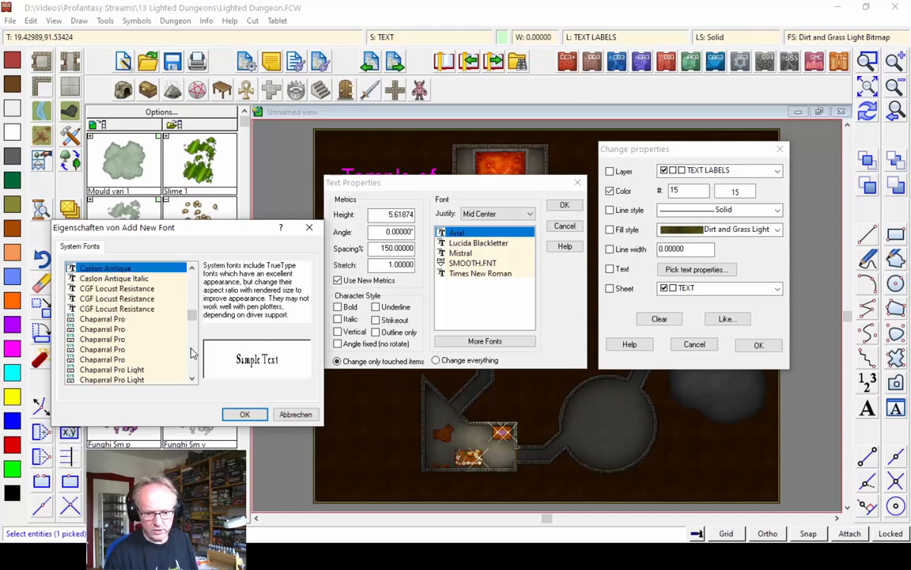
{"action": "left_click", "coordinate": [245, 414]}
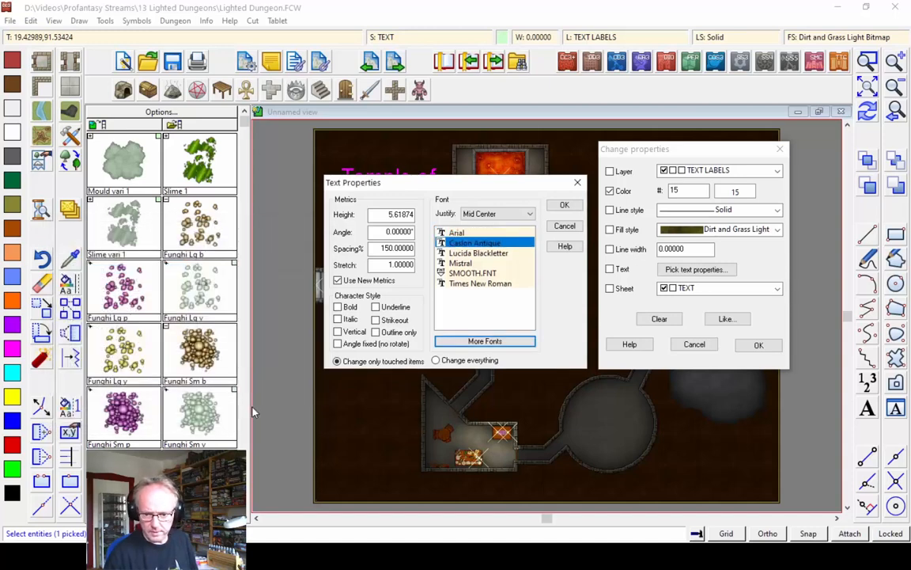
{"action": "left_click", "coordinate": [564, 204]}
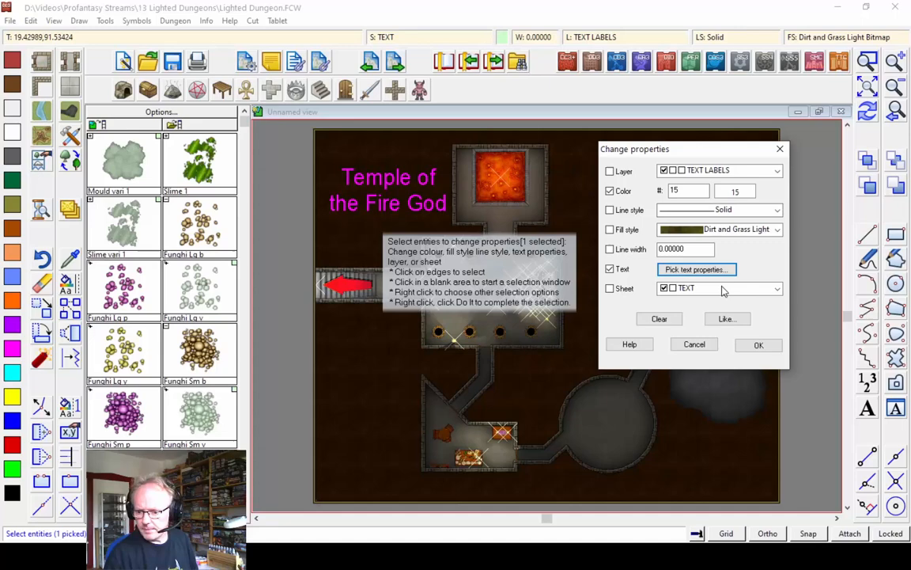
{"action": "left_click", "coordinate": [756, 345]}
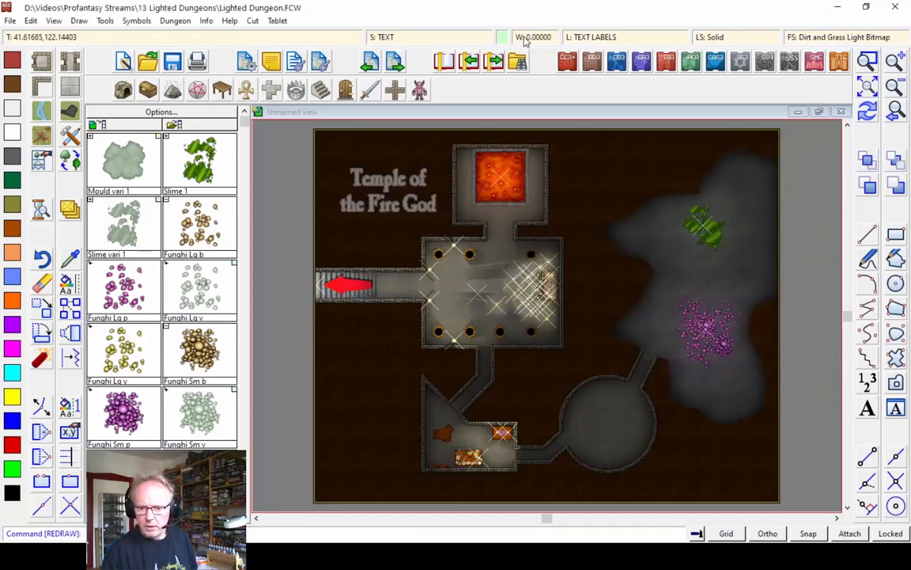
Step: Disable the Outer Glow effect on the TEXT sheet
{"action": "left_click", "coordinate": [382, 37]}
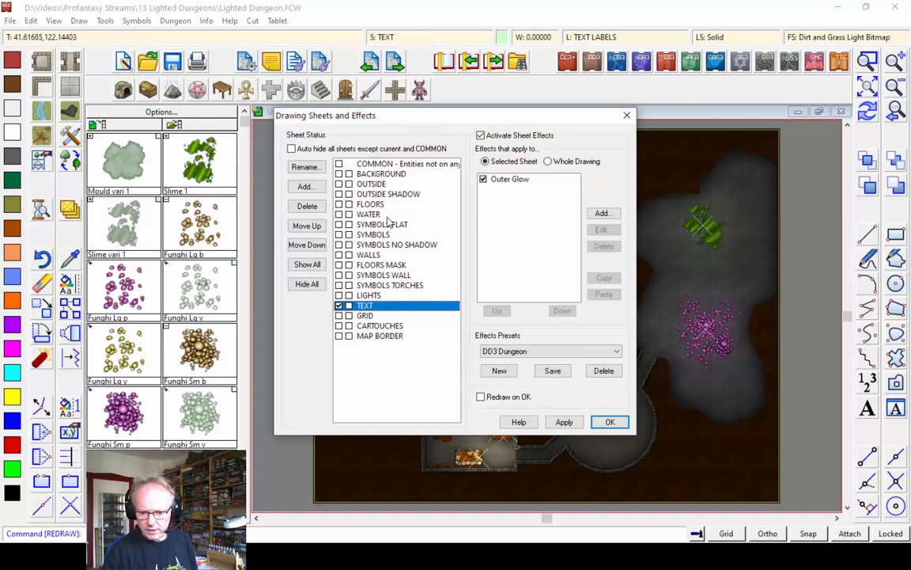
{"action": "left_click", "coordinate": [505, 180]}
{"action": "left_click", "coordinate": [610, 422]}
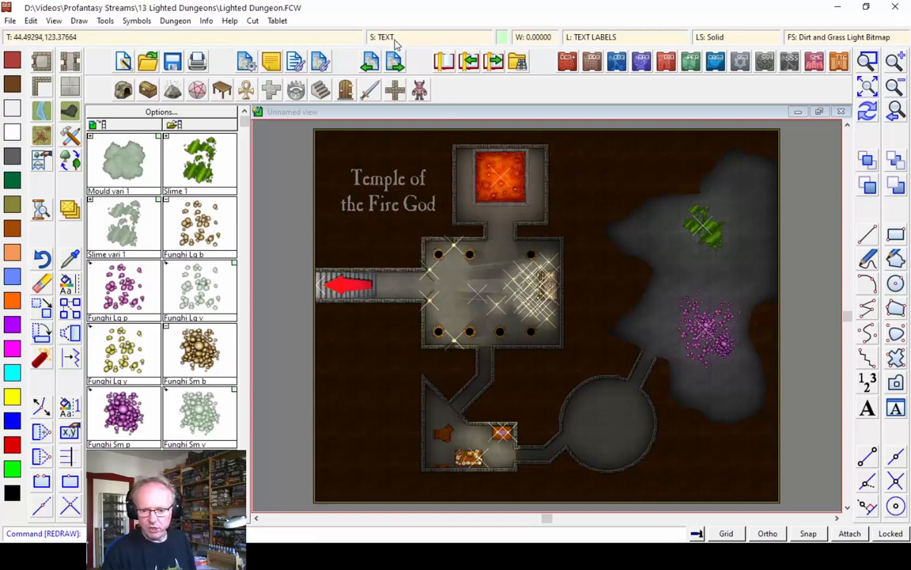
Step: Add a Wall Shadow, Point Light Finalize effect with black shadow color (0, 0, 0) to the LIGHTS sheet
{"action": "left_click", "coordinate": [355, 36]}
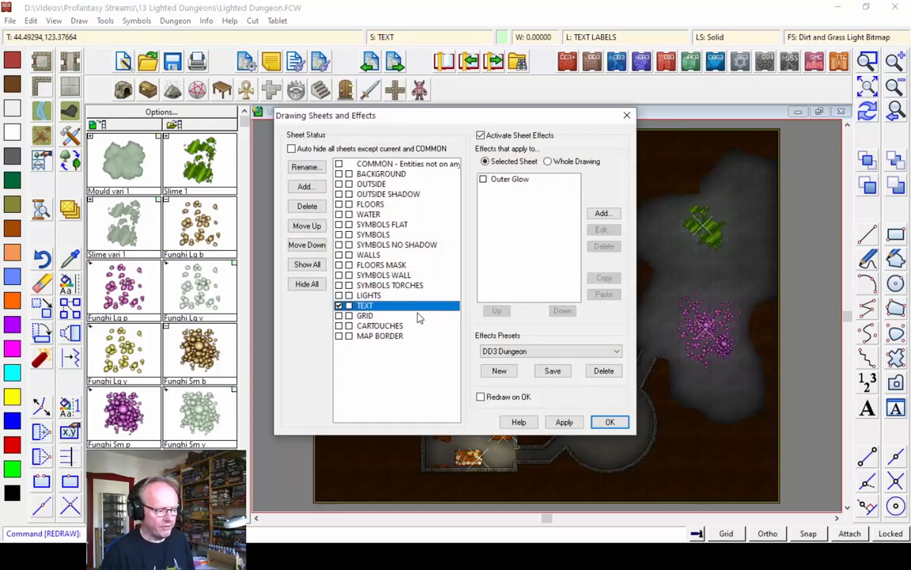
{"action": "left_click", "coordinate": [370, 295]}
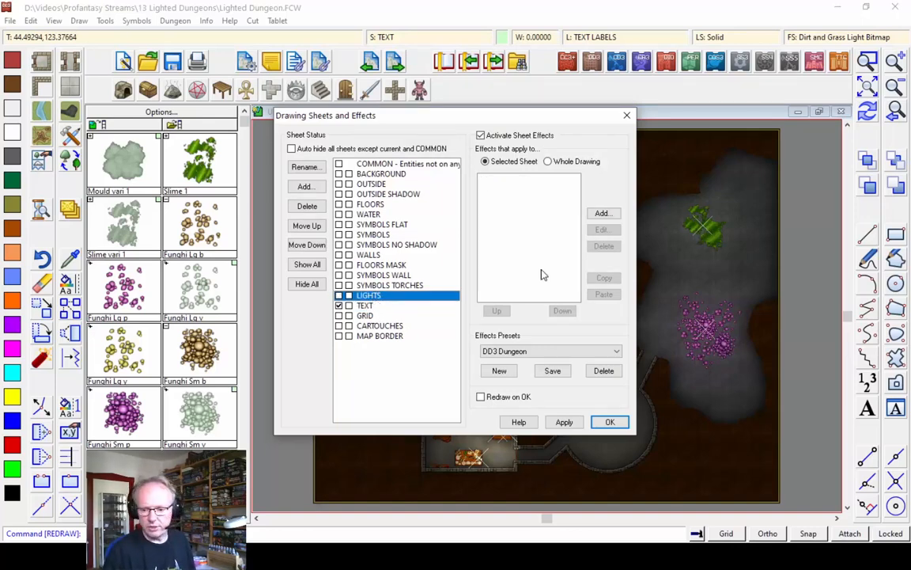
{"action": "left_click", "coordinate": [602, 214]}
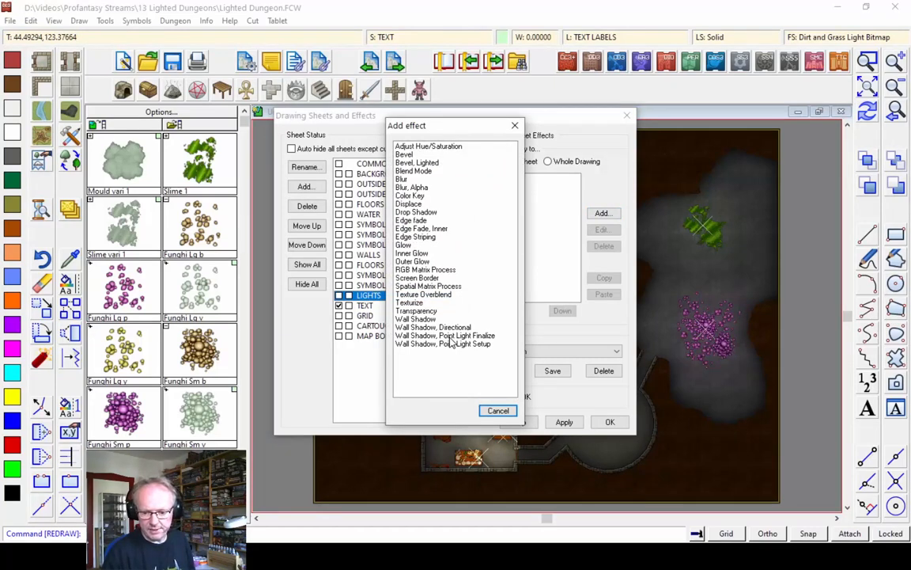
{"action": "double_click", "coordinate": [447, 336]}
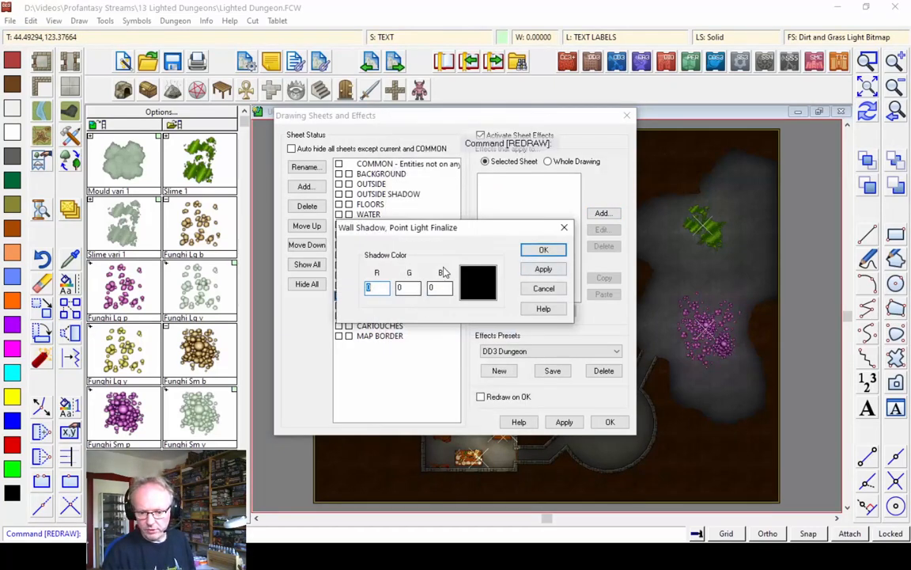
{"action": "left_click", "coordinate": [543, 251]}
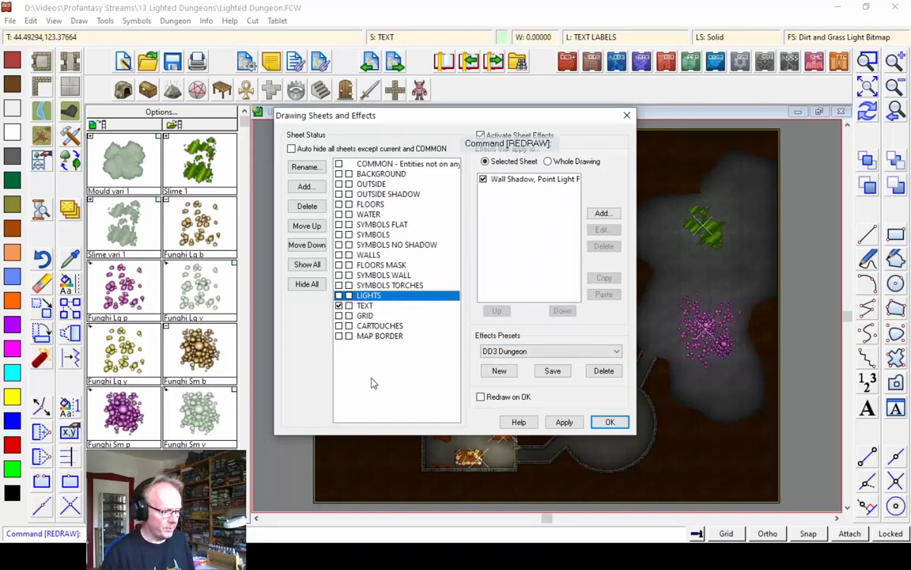
{"action": "left_click", "coordinate": [607, 423]}
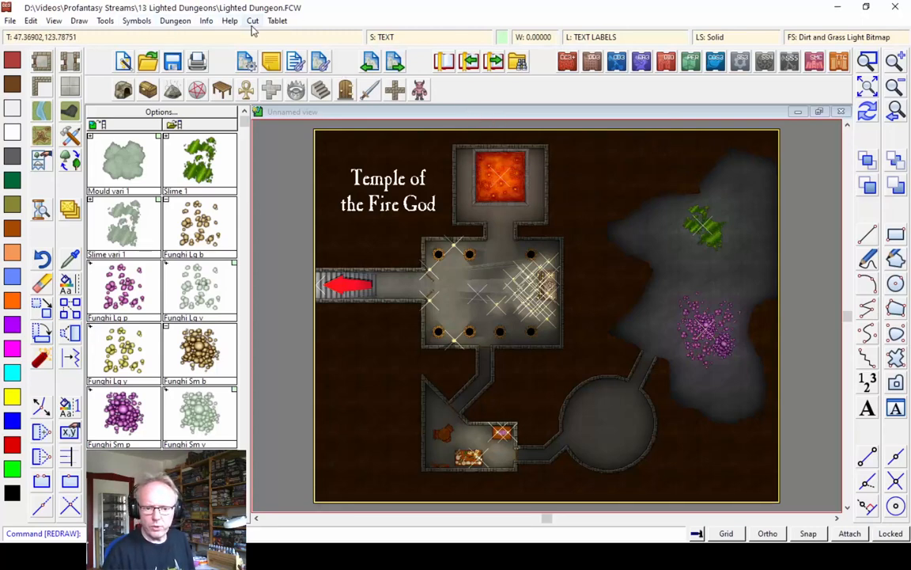
Step: Hide the light symbols on the map
{"action": "left_click", "coordinate": [166, 24]}
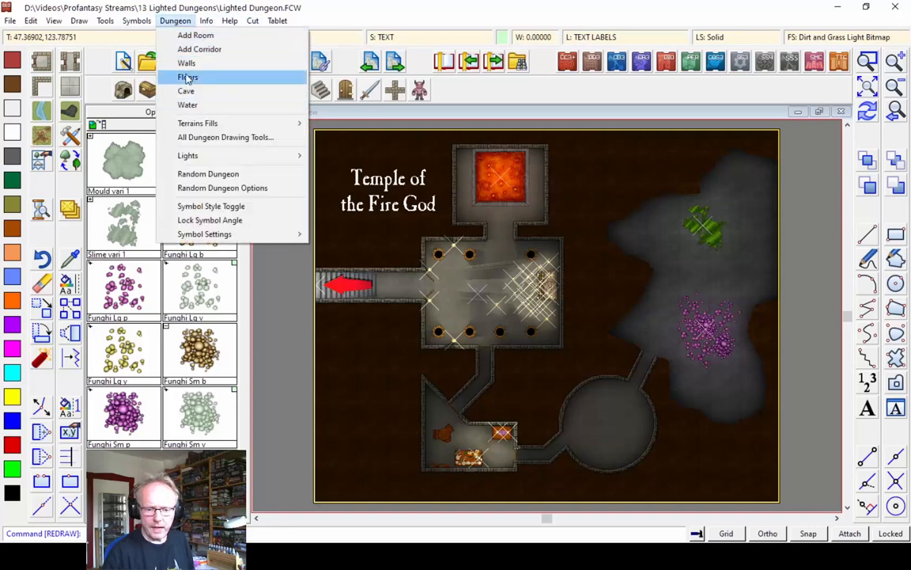
{"action": "mouse_move", "coordinate": [203, 156]}
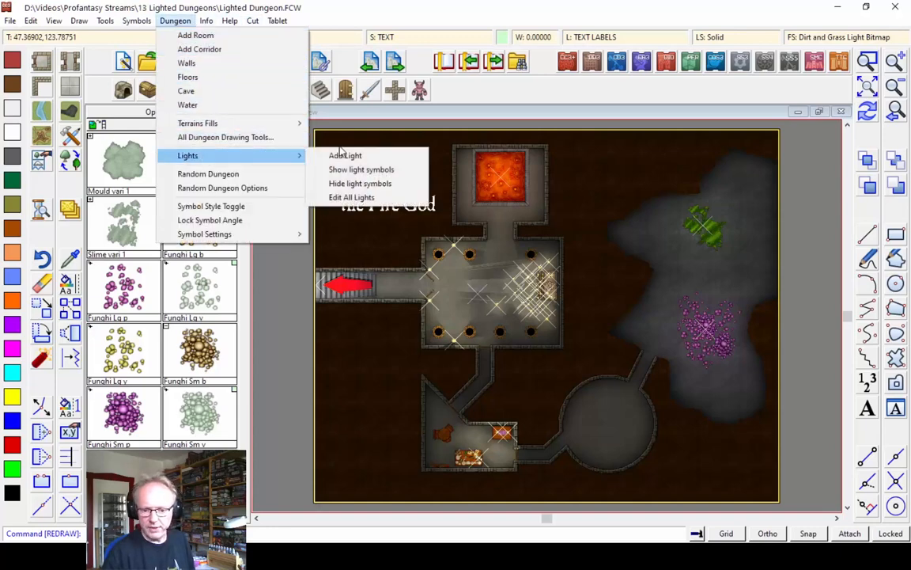
{"action": "left_click", "coordinate": [364, 183]}
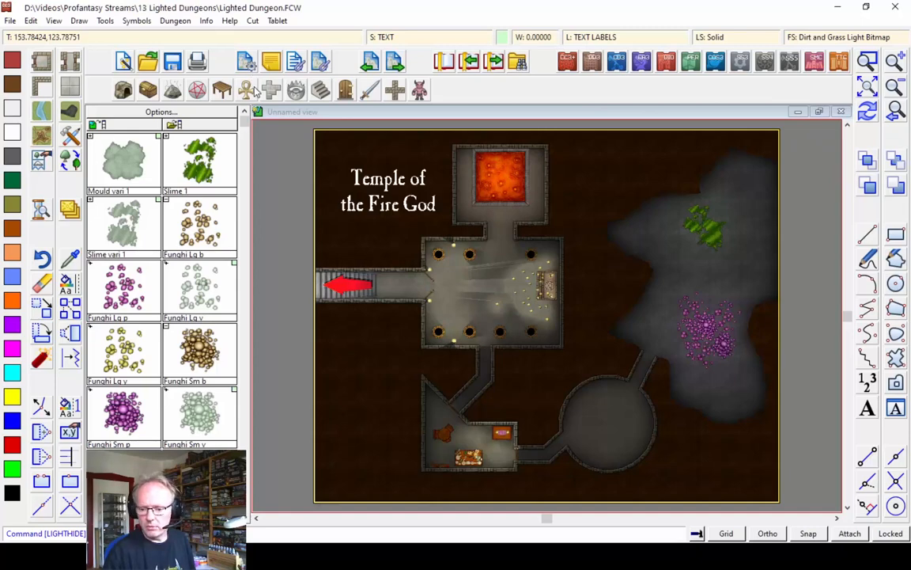
Step: Overlay the map with a black (color 0) square grid at spacing 5 without labelling, and redraw the map
{"action": "left_click", "coordinate": [502, 37]}
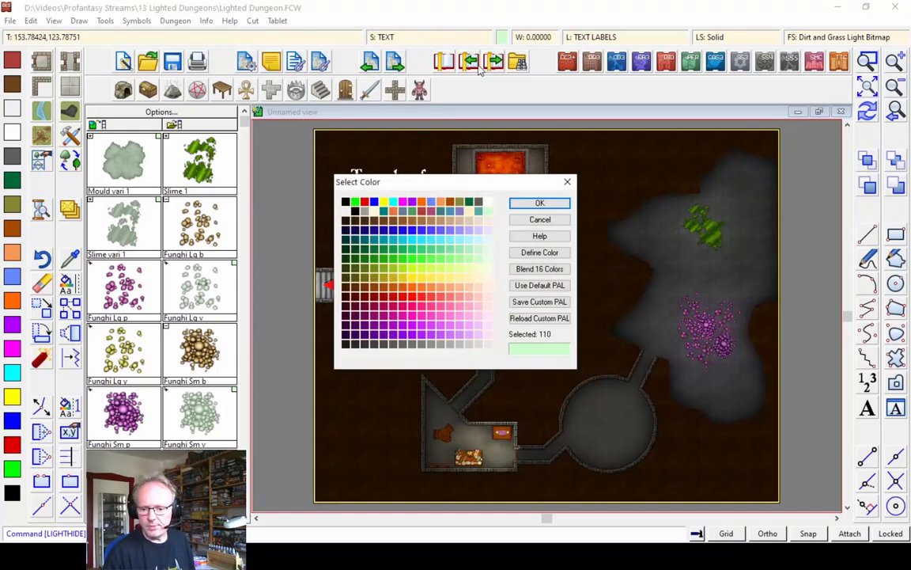
{"action": "left_click", "coordinate": [346, 202]}
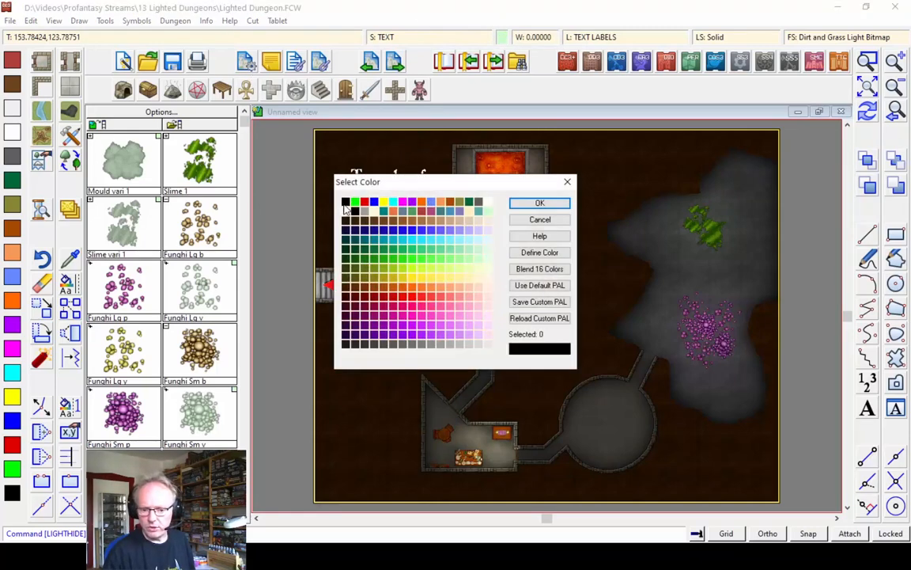
{"action": "left_click", "coordinate": [522, 204]}
{"action": "left_click", "coordinate": [79, 21]}
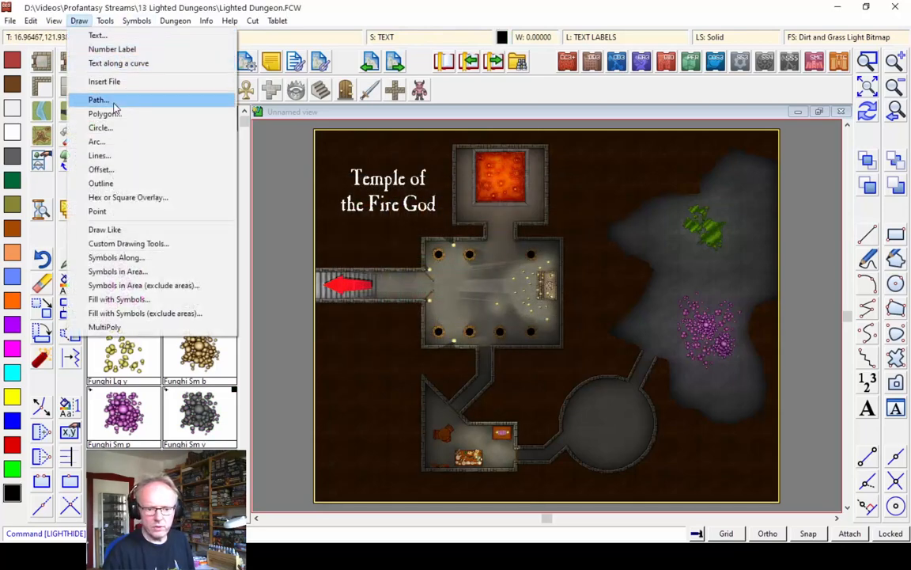
{"action": "left_click", "coordinate": [128, 197]}
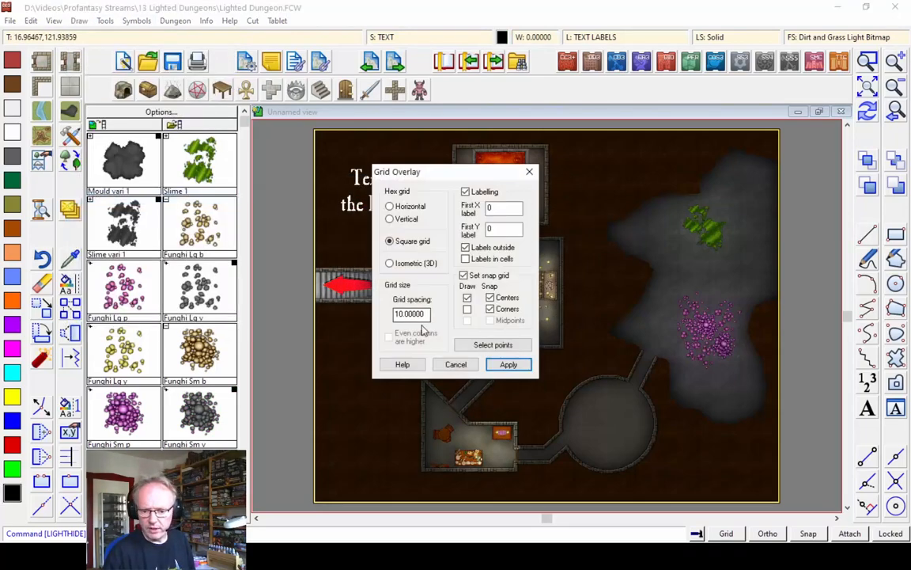
{"action": "left_click_drag", "start_coordinate": [428, 315], "coordinate": [375, 345]}
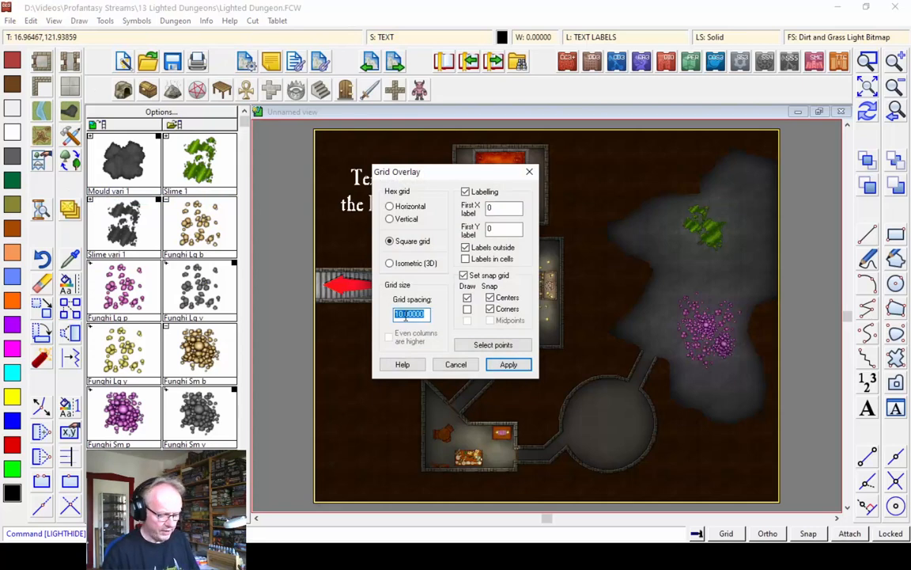
{"action": "type", "text": "5"}
{"action": "key", "text": "Tab"}
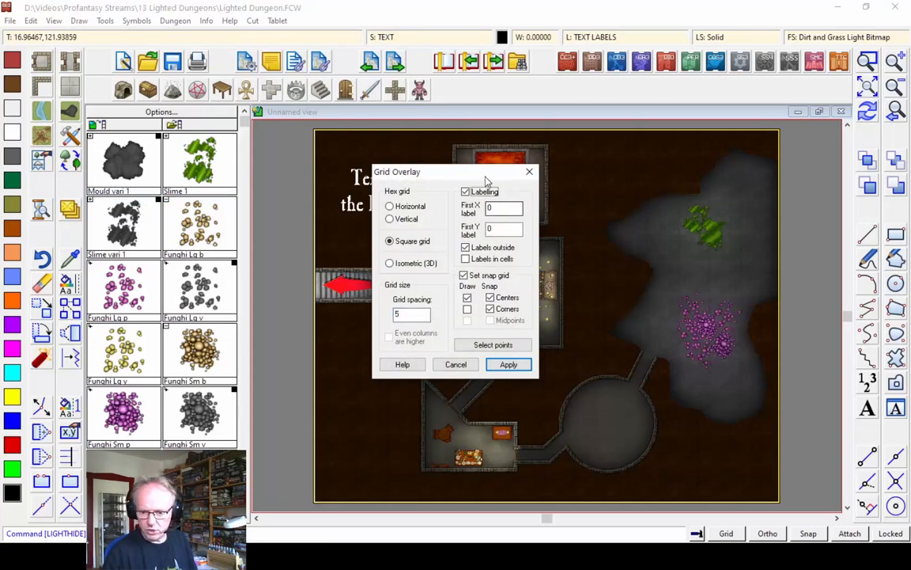
{"action": "left_click", "coordinate": [472, 247]}
{"action": "left_click", "coordinate": [465, 192]}
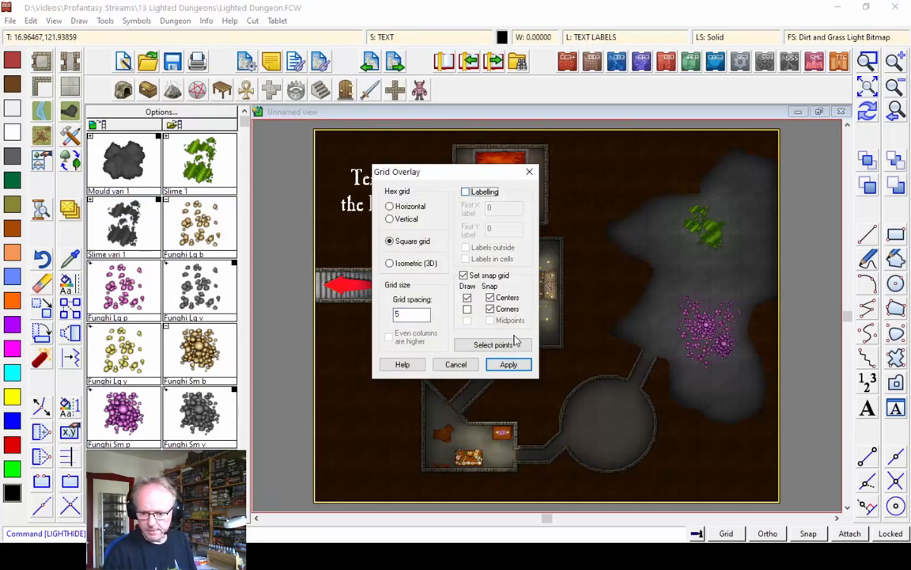
{"action": "left_click", "coordinate": [508, 364]}
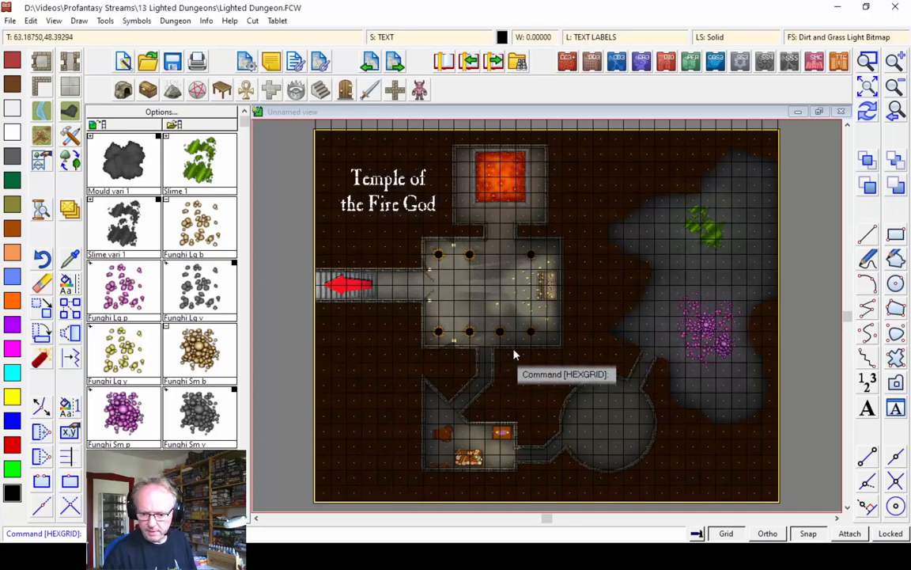
{"action": "left_click", "coordinate": [868, 111]}
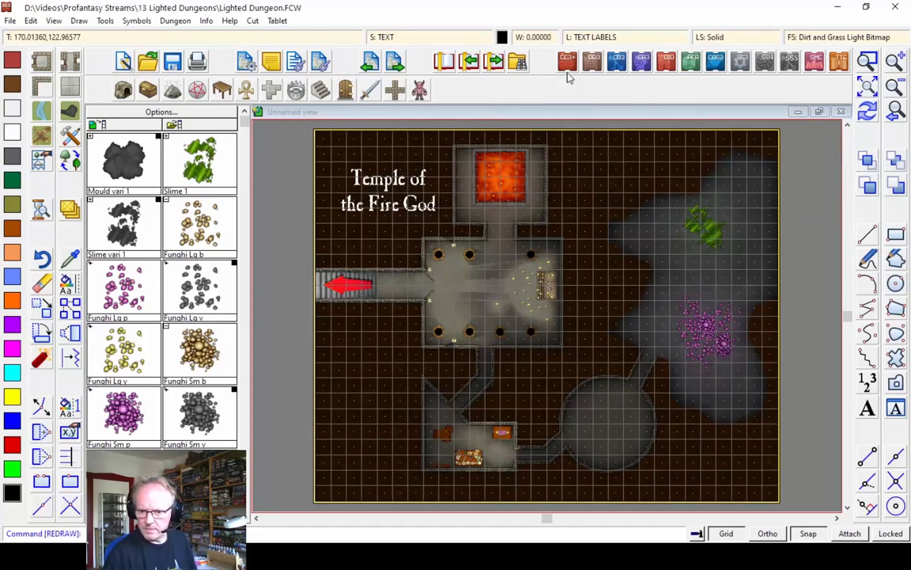
Step: Disable the Glow effect on the GRID sheet
{"action": "left_click", "coordinate": [391, 37]}
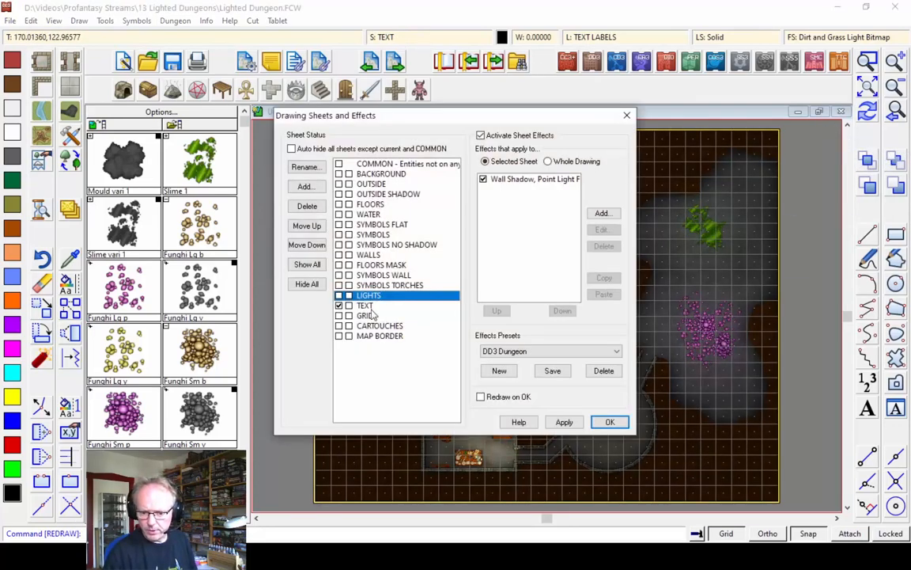
{"action": "left_click", "coordinate": [366, 314]}
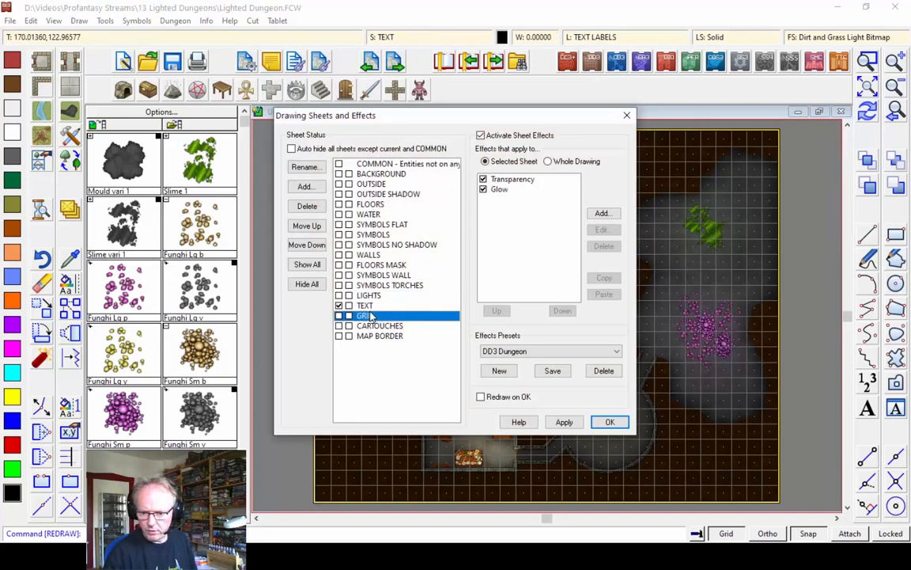
{"action": "left_click", "coordinate": [483, 190]}
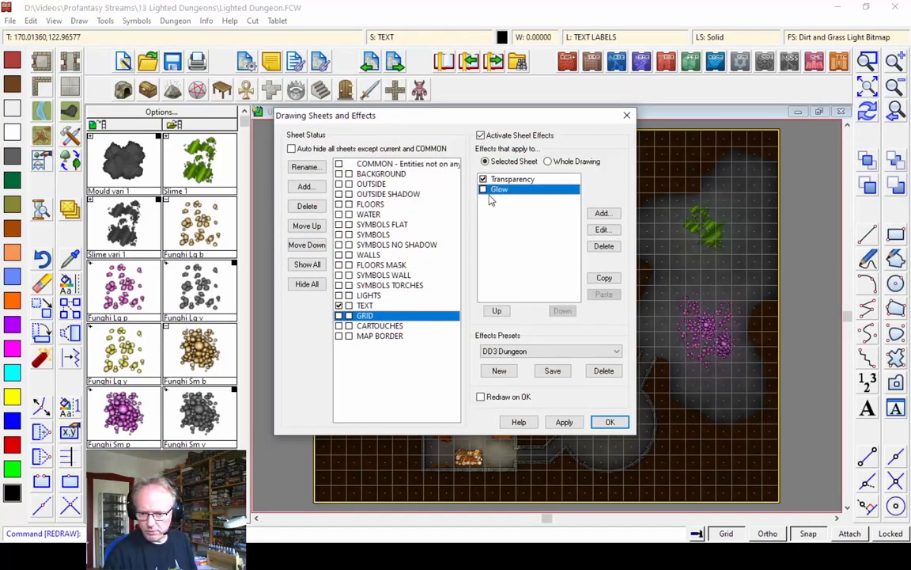
{"action": "left_click", "coordinate": [610, 421]}
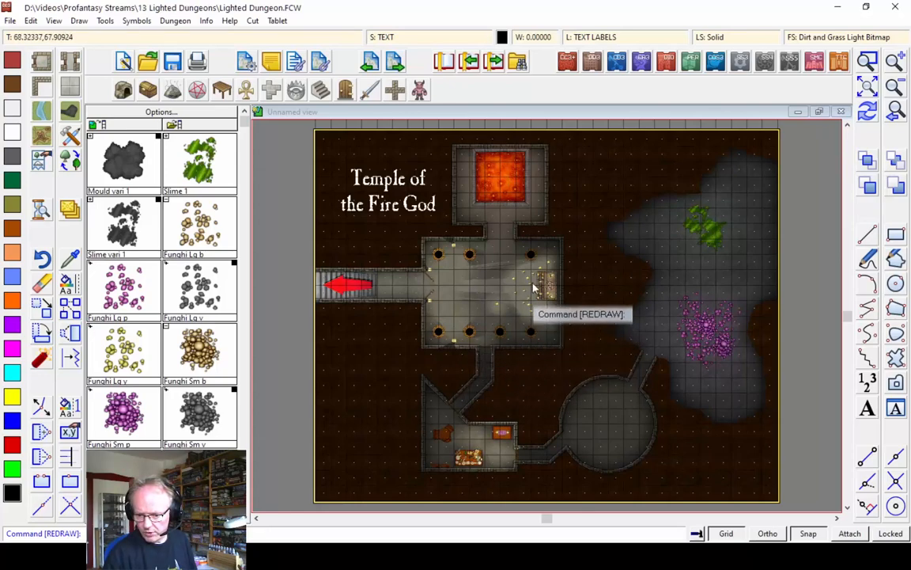
Step: Reorder the drawing sheets so that GRID sits directly after FLOORS and before WATER
{"action": "left_click", "coordinate": [402, 40]}
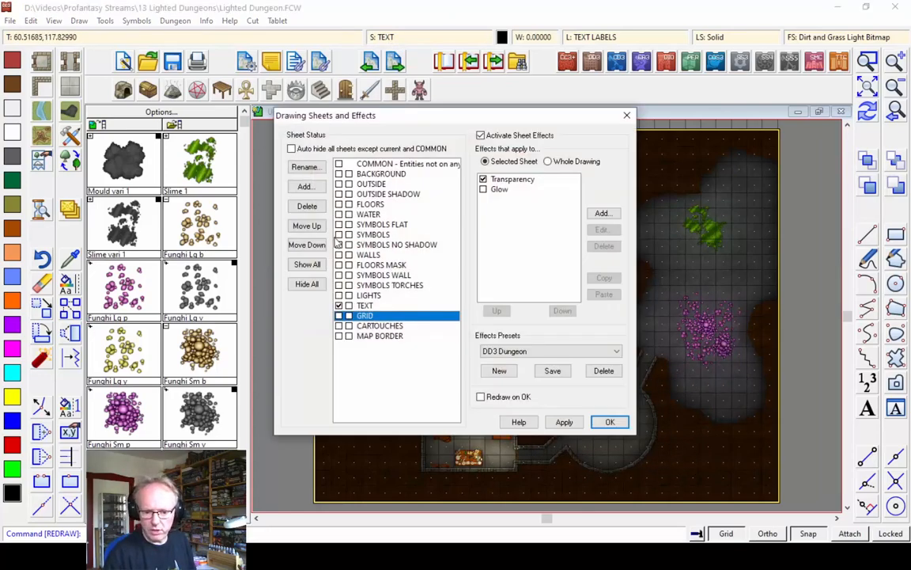
{"action": "left_click", "coordinate": [306, 226]}
{"action": "left_click", "coordinate": [306, 226]}
{"action": "left_click", "coordinate": [306, 226]}
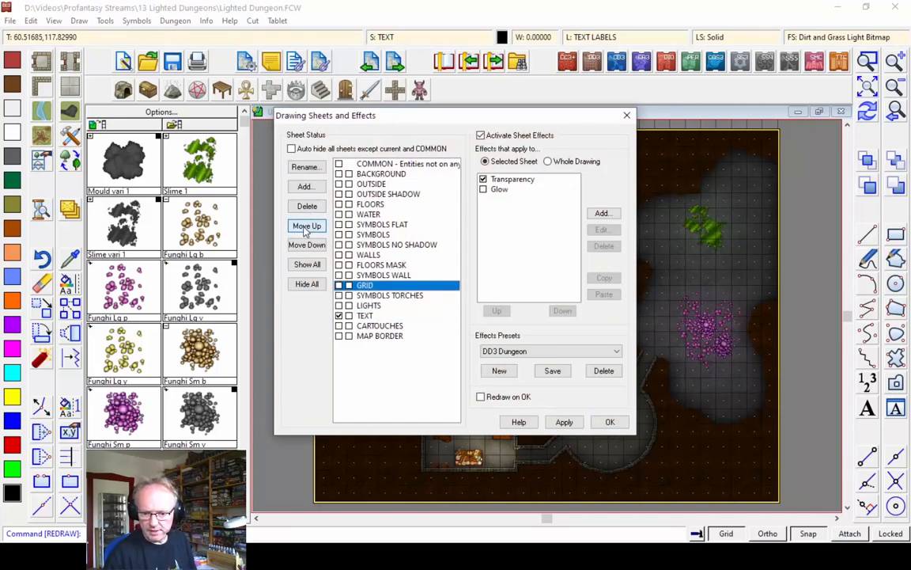
{"action": "left_click", "coordinate": [306, 226]}
{"action": "left_click", "coordinate": [306, 226]}
{"action": "left_click", "coordinate": [306, 226]}
{"action": "left_click", "coordinate": [306, 227]}
{"action": "left_click", "coordinate": [306, 226]}
{"action": "left_click", "coordinate": [306, 226]}
{"action": "left_click", "coordinate": [306, 226]}
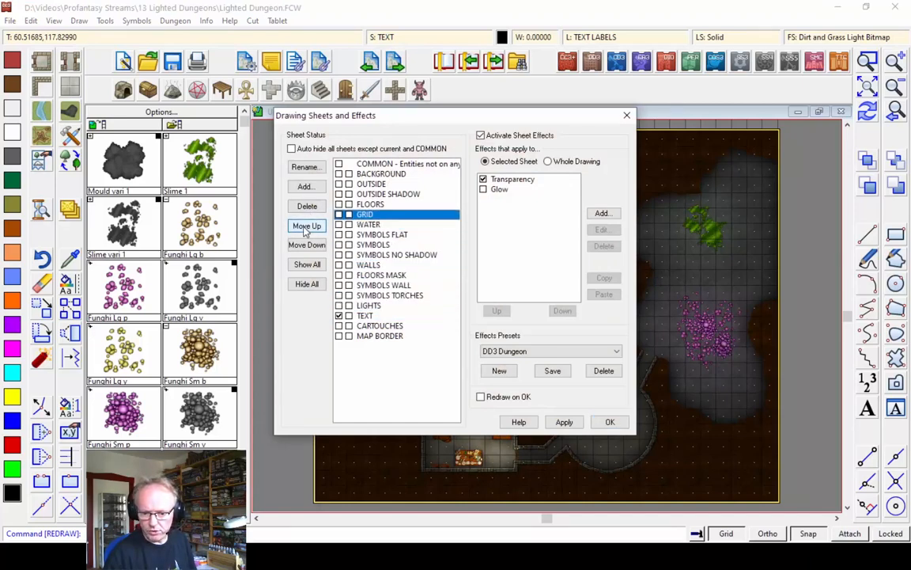
{"action": "left_click", "coordinate": [608, 422]}
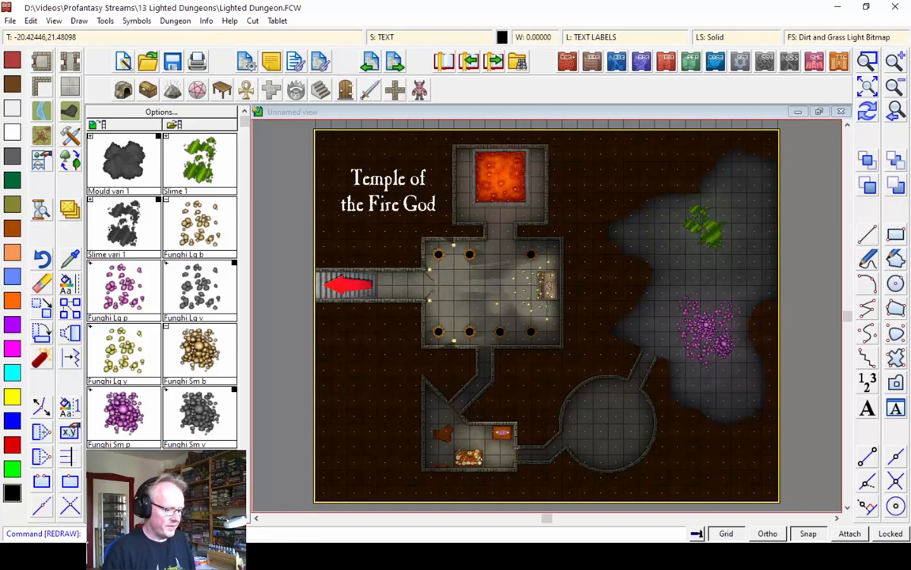
Step: Preview the map with lighting deactivated in the Global Sun settings, and reactivate the lighting
{"action": "right_click", "coordinate": [40, 210]}
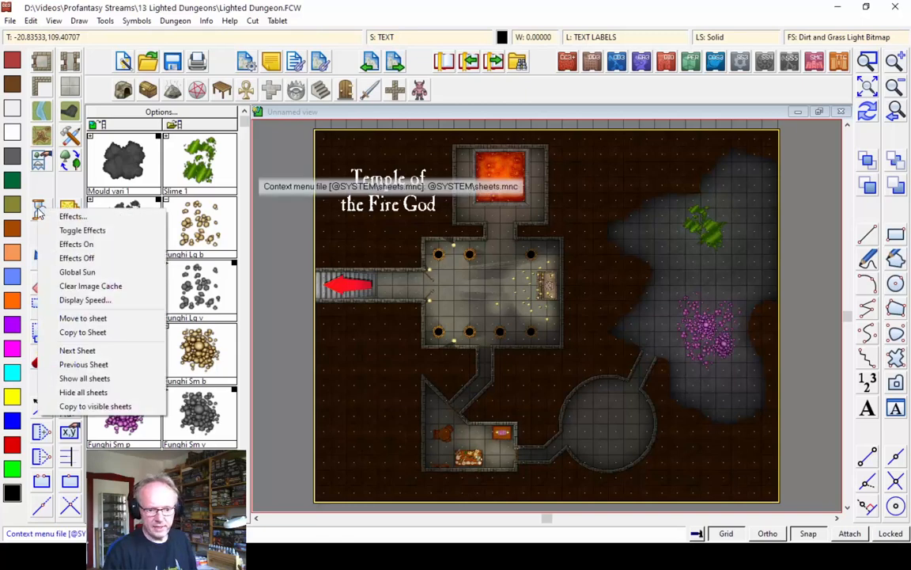
{"action": "left_click", "coordinate": [76, 273]}
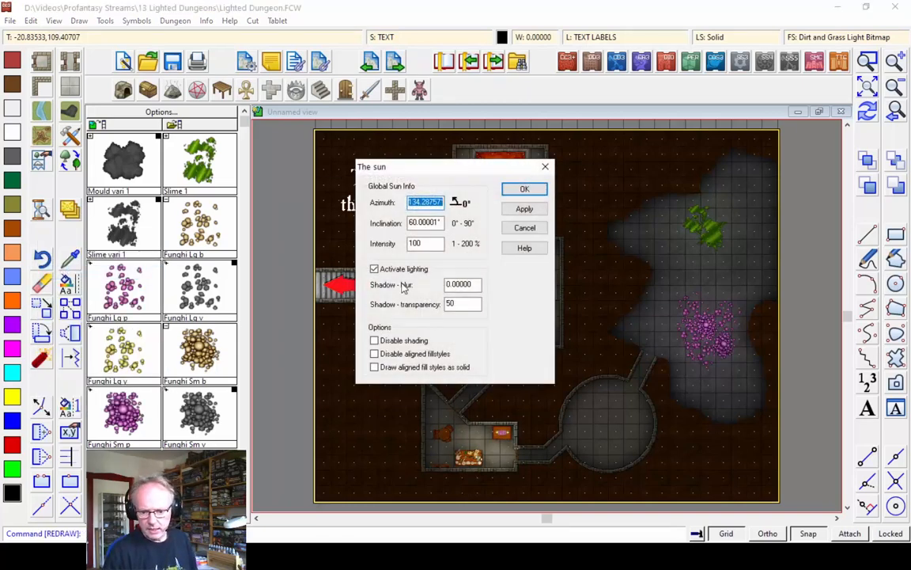
{"action": "left_click", "coordinate": [376, 271]}
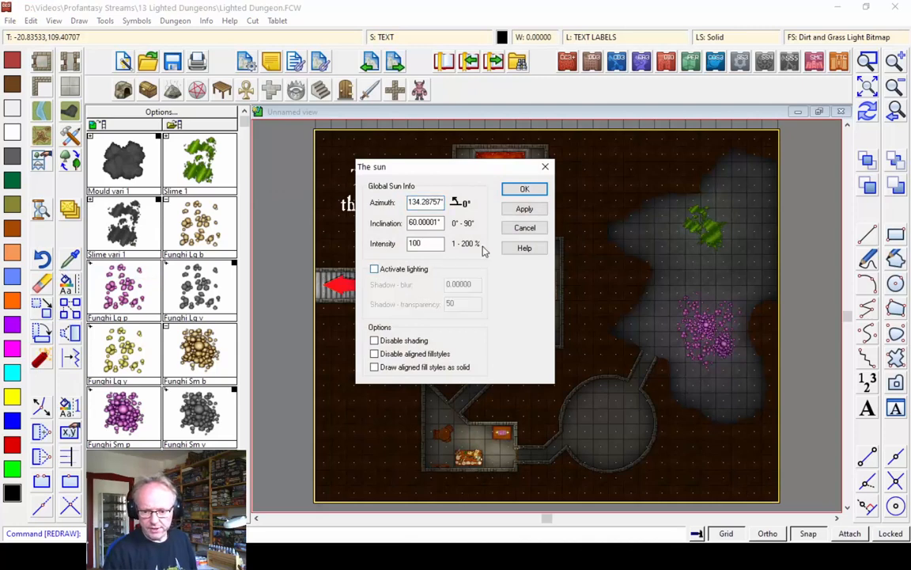
{"action": "left_click", "coordinate": [522, 209]}
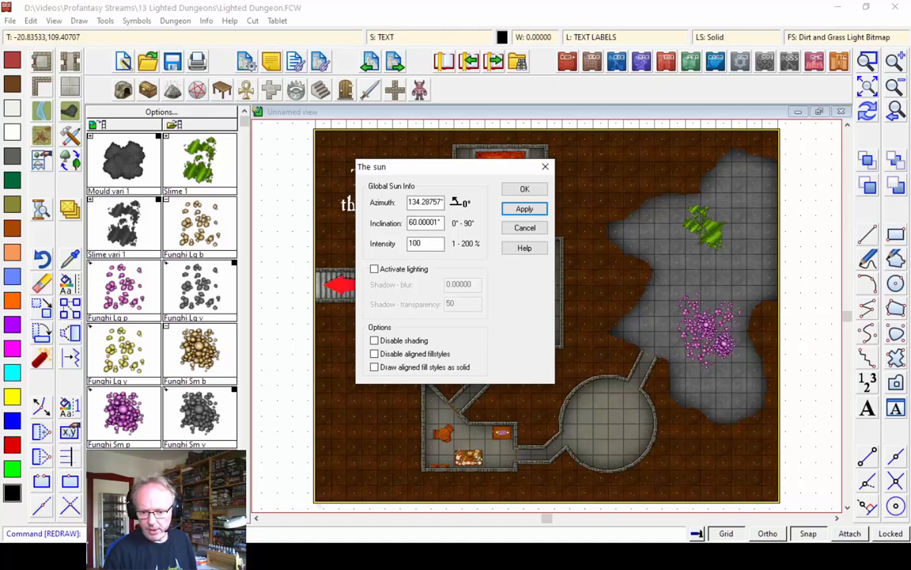
{"action": "left_click", "coordinate": [388, 272]}
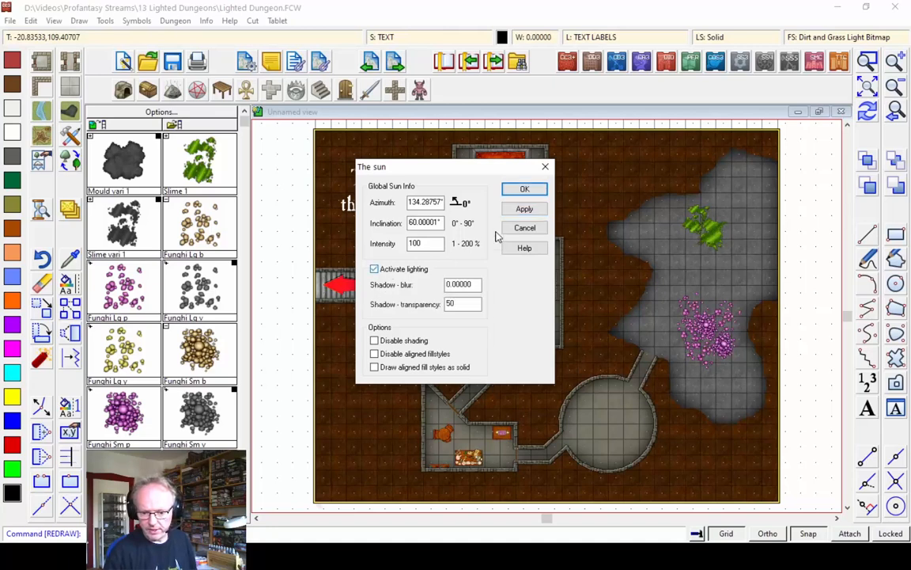
{"action": "left_click", "coordinate": [522, 191]}
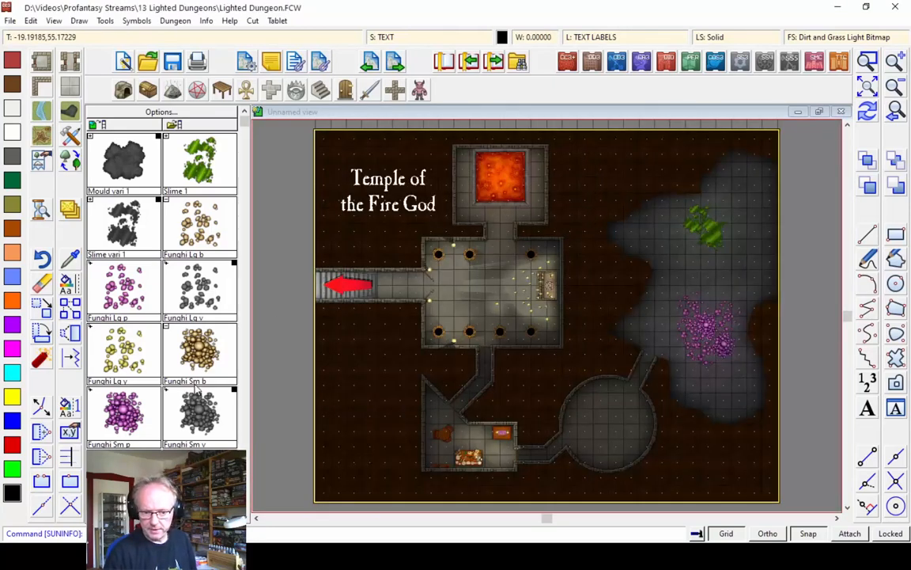
Step: Try a global sun shadow transparency of 25 and move the settings dialog clear of the dungeon rooms
{"action": "right_click", "coordinate": [41, 211]}
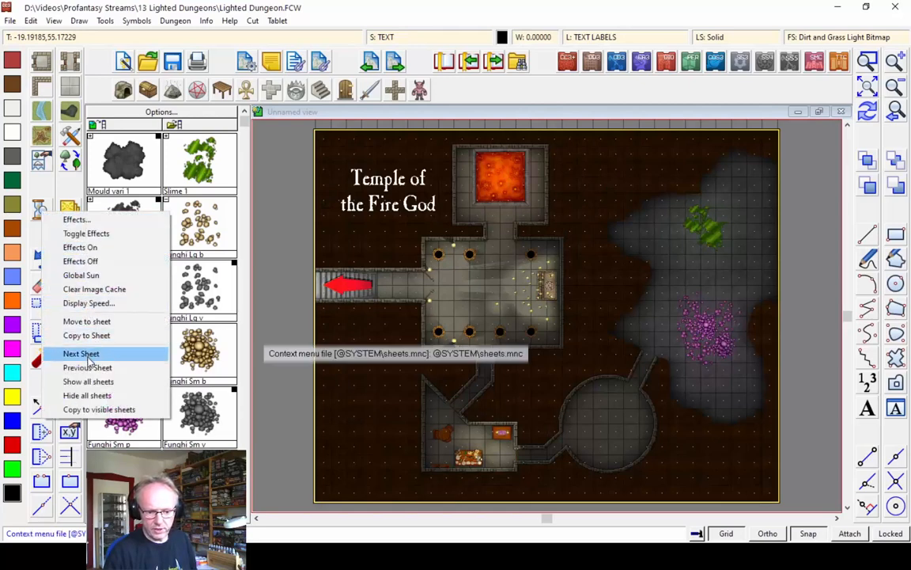
{"action": "left_click", "coordinate": [82, 275]}
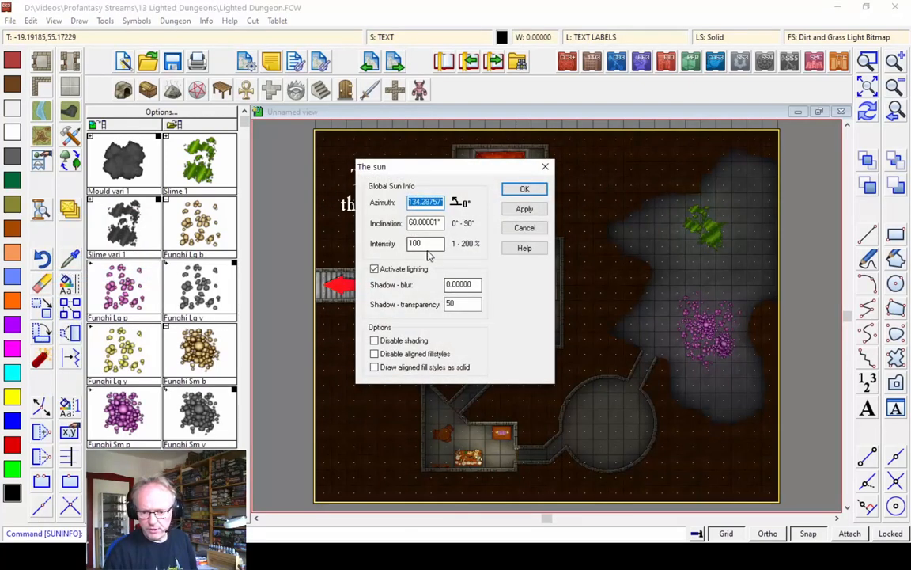
{"action": "double_click", "coordinate": [456, 304]}
{"action": "type", "text": "25"}
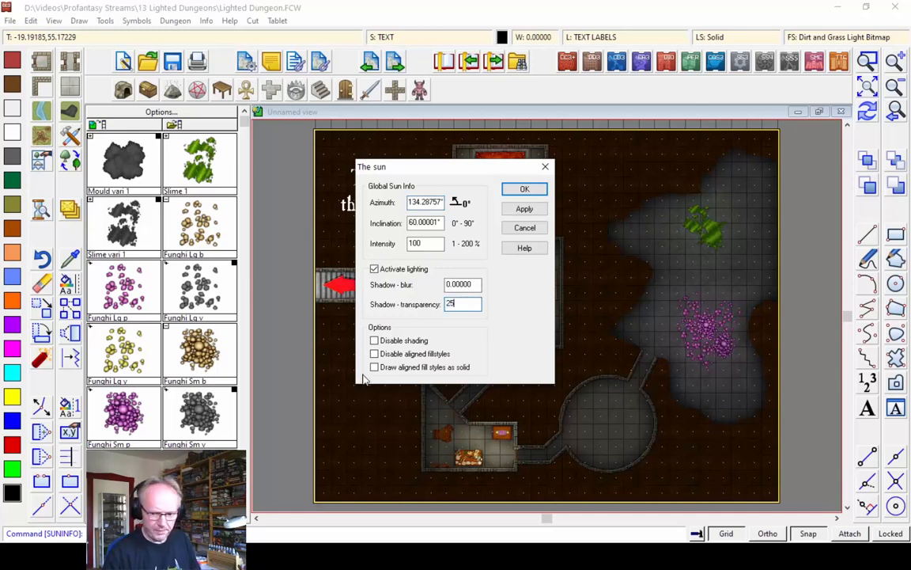
{"action": "left_click", "coordinate": [525, 210]}
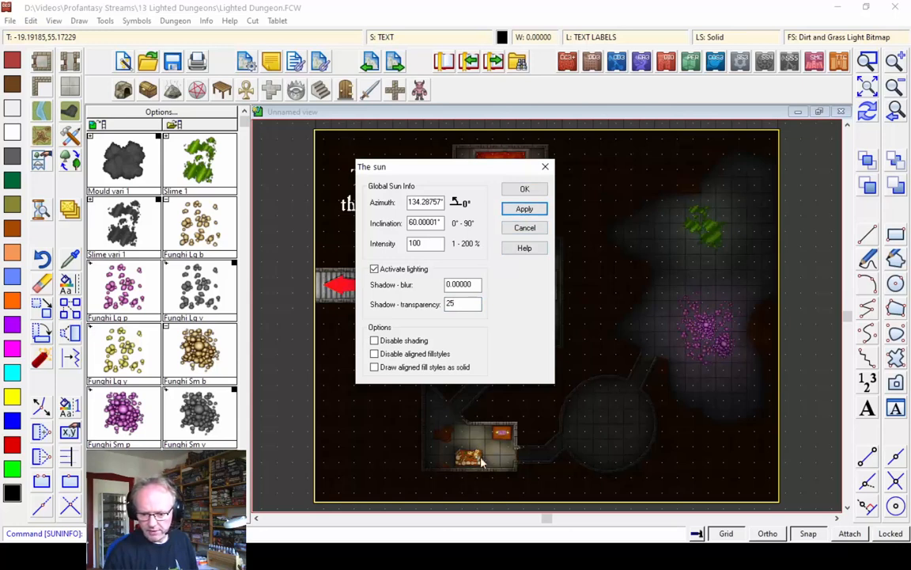
{"action": "left_click_drag", "start_coordinate": [439, 170], "coordinate": [745, 235]}
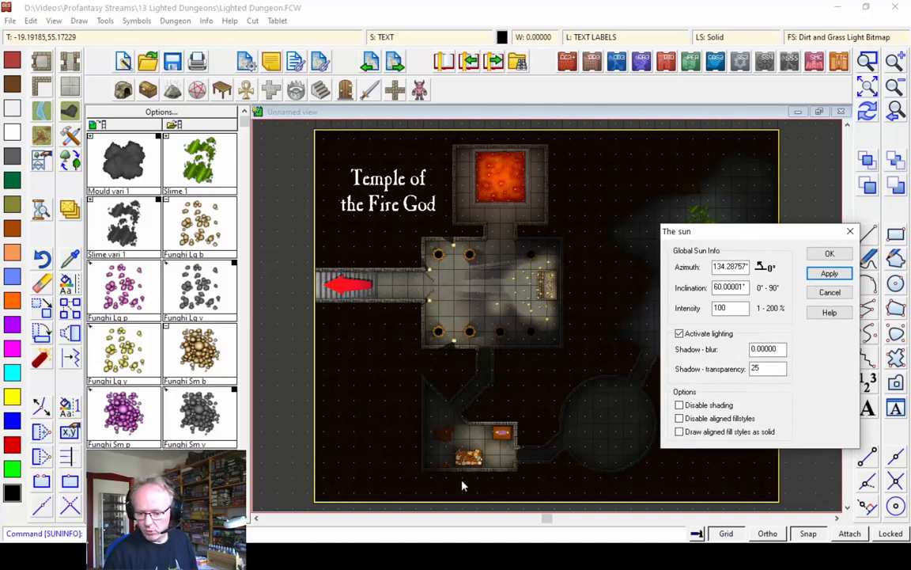
Step: Try a global sun shadow transparency of 75 on the map
{"action": "double_click", "coordinate": [758, 370]}
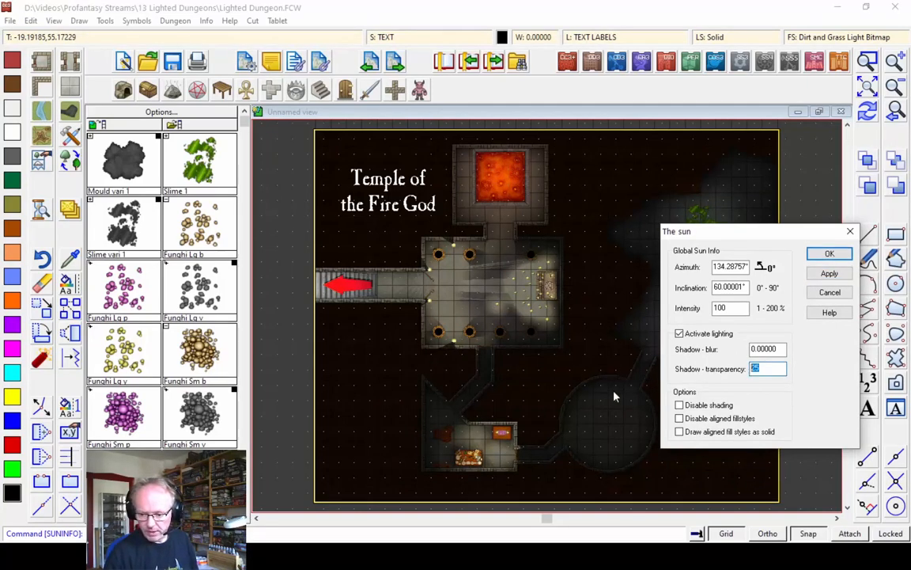
{"action": "type", "text": "7"}
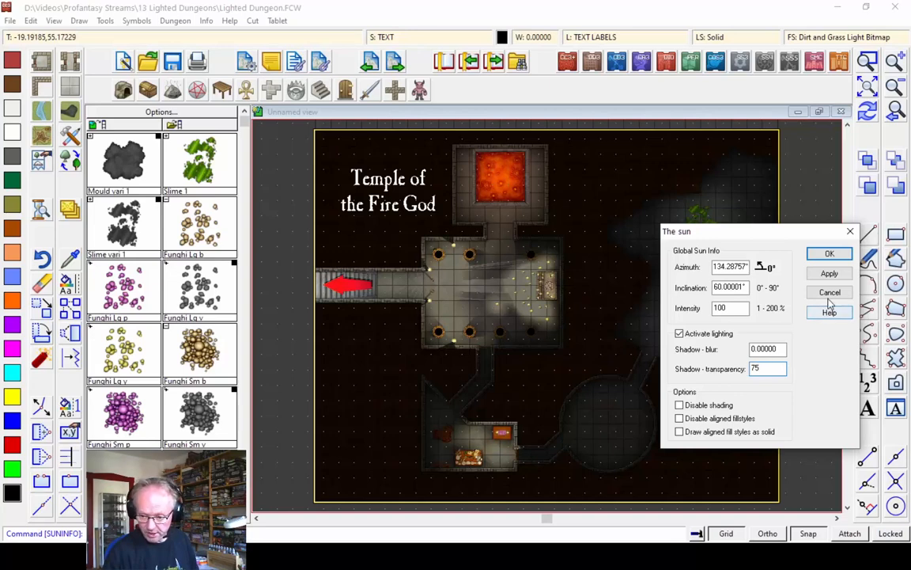
{"action": "left_click", "coordinate": [829, 273]}
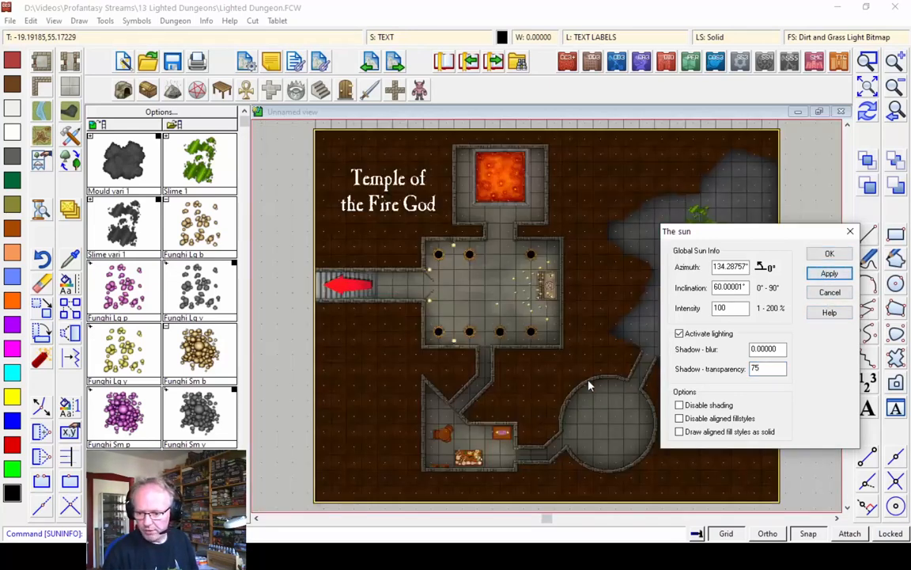
Step: Return the global sun's shadow transparency to 50 and accept the settings
{"action": "double_click", "coordinate": [761, 369]}
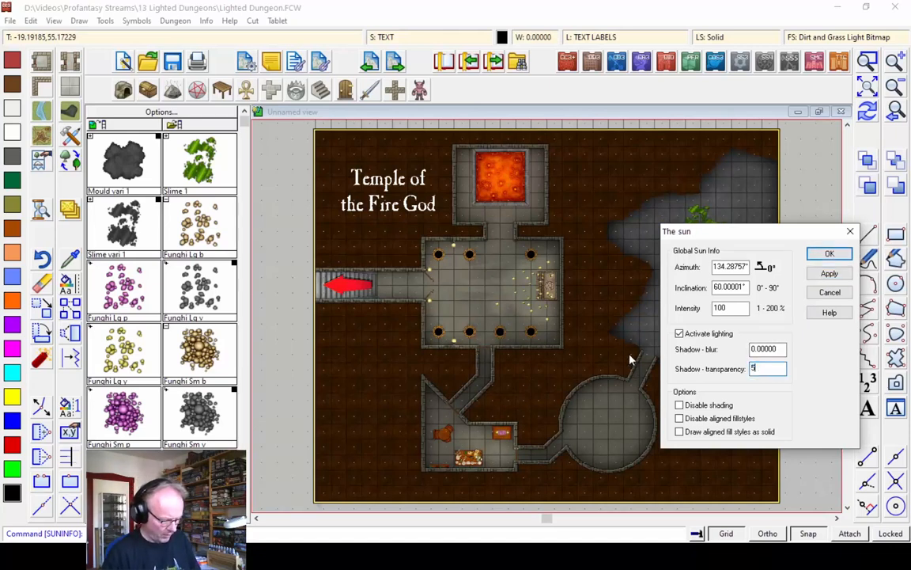
{"action": "left_click", "coordinate": [824, 273]}
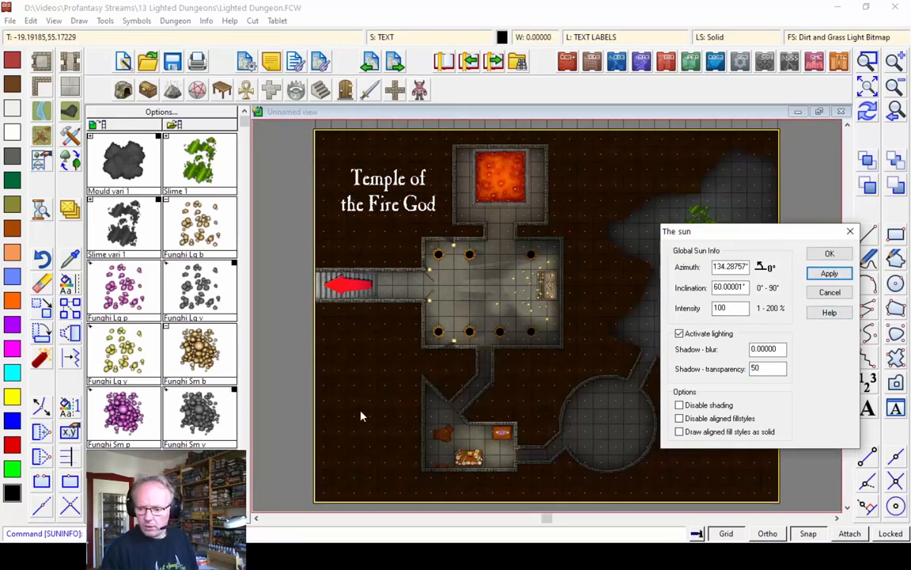
{"action": "left_click", "coordinate": [823, 257]}
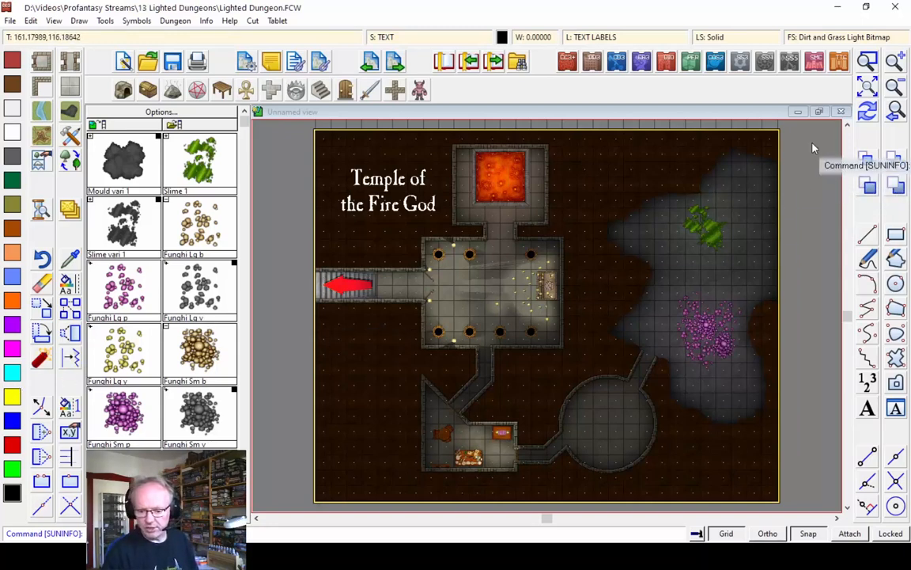
Step: Load the DD3 Color Elemental and Magic symbol catalog for furnishing the round room
{"action": "left_click", "coordinate": [869, 62]}
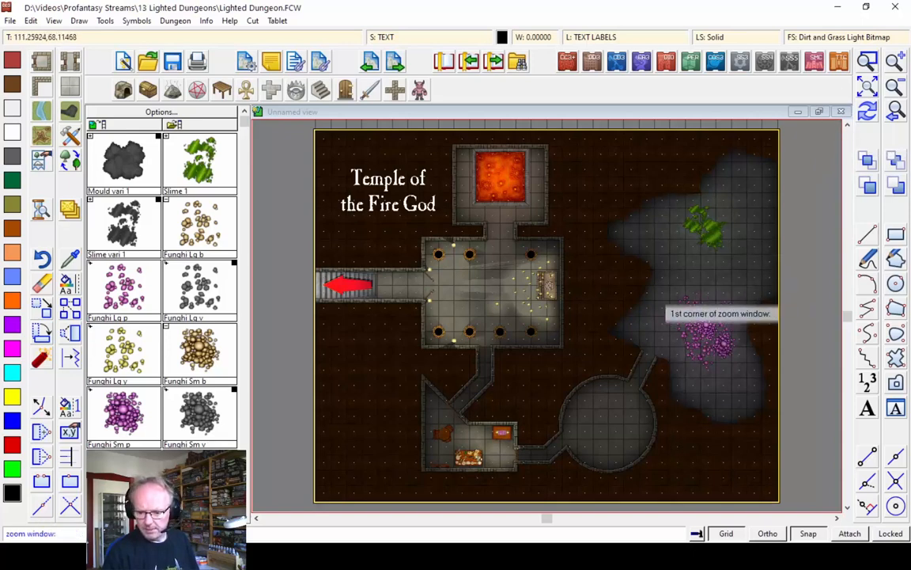
{"action": "left_click", "coordinate": [533, 362]}
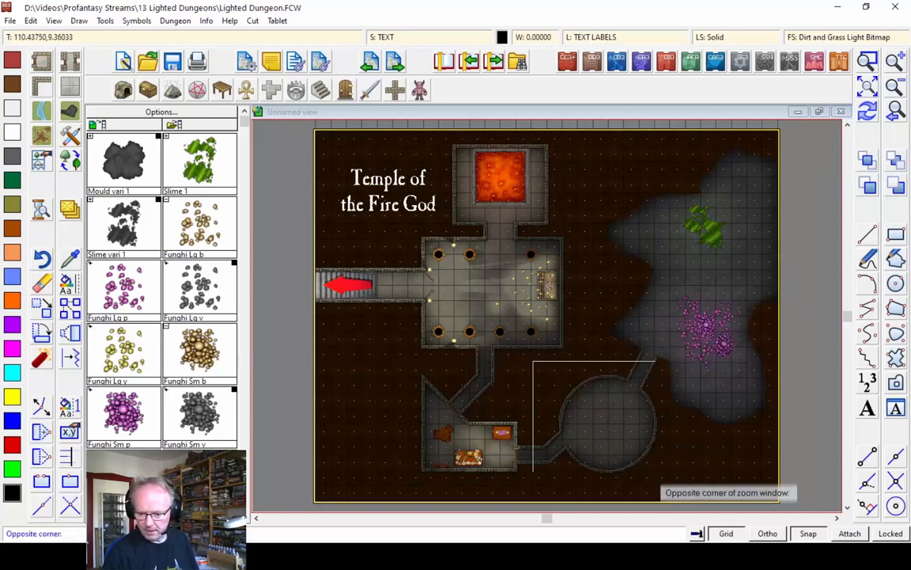
{"action": "left_click", "coordinate": [682, 481]}
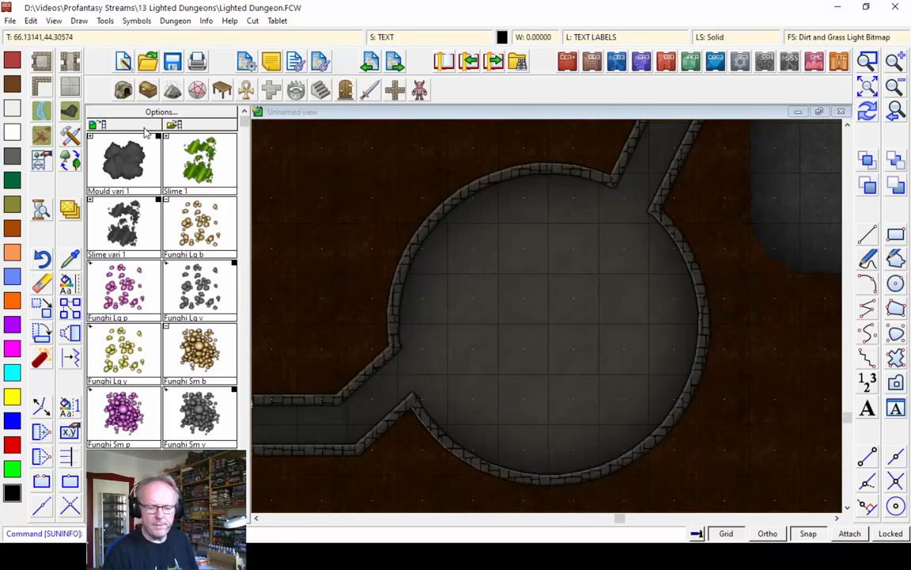
{"action": "left_click", "coordinate": [198, 89]}
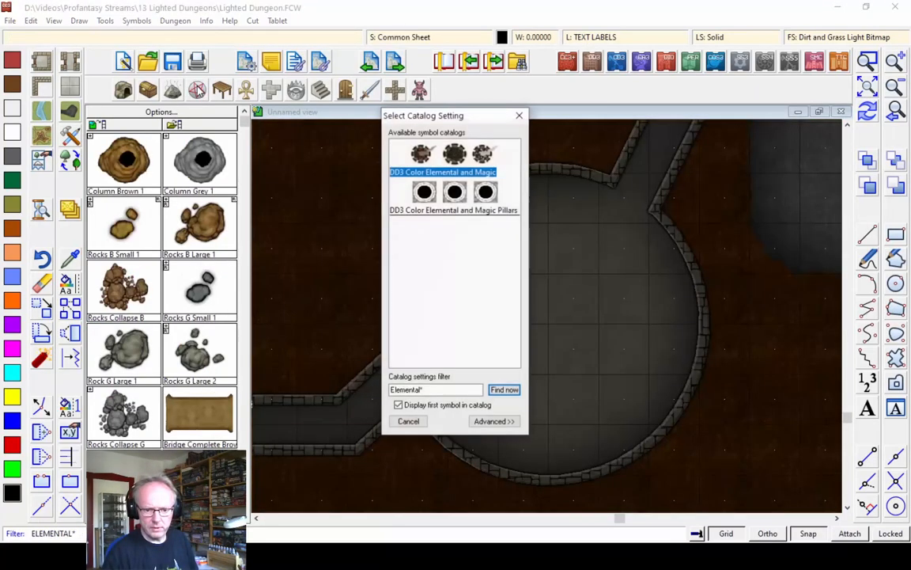
{"action": "double_click", "coordinate": [430, 157]}
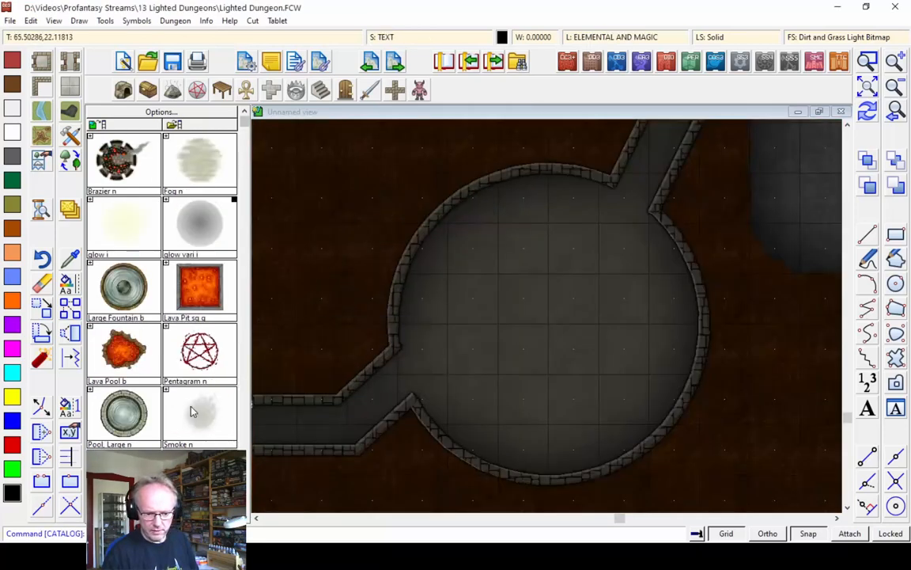
Step: Place a Pool, Large n symbol on the SYMBOLS FLAT sheet at the round room's centre (95, 25) and redraw the map
{"action": "left_click", "coordinate": [133, 422]}
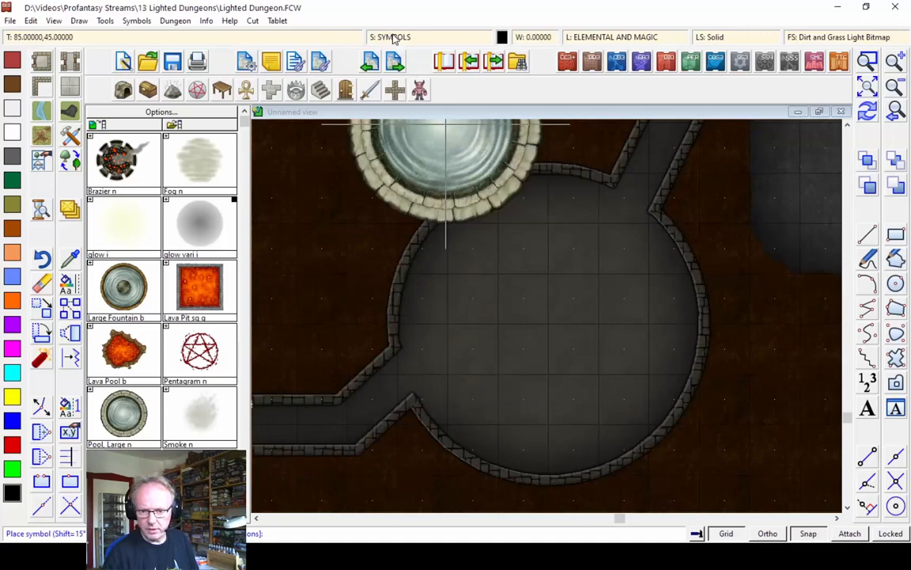
{"action": "left_click", "coordinate": [388, 36]}
{"action": "left_click", "coordinate": [378, 234]}
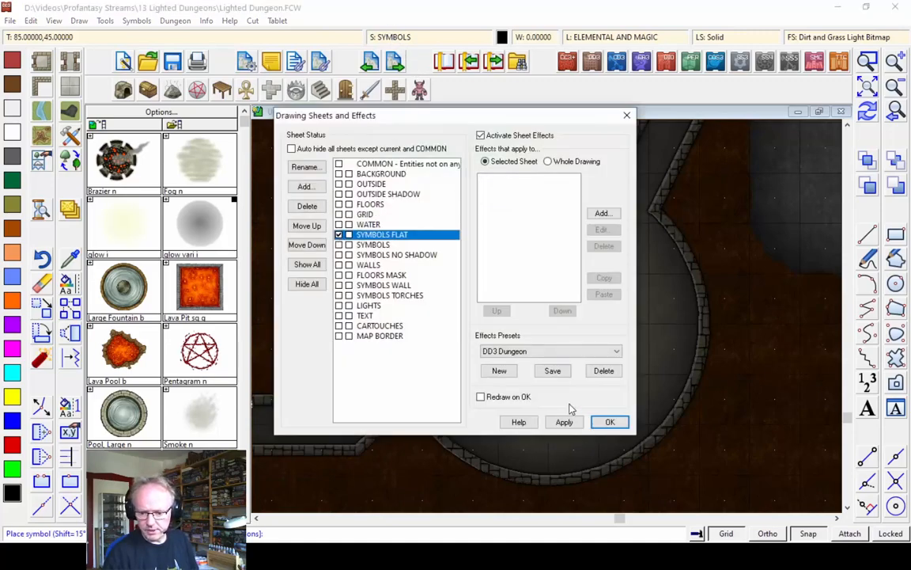
{"action": "left_click", "coordinate": [610, 422]}
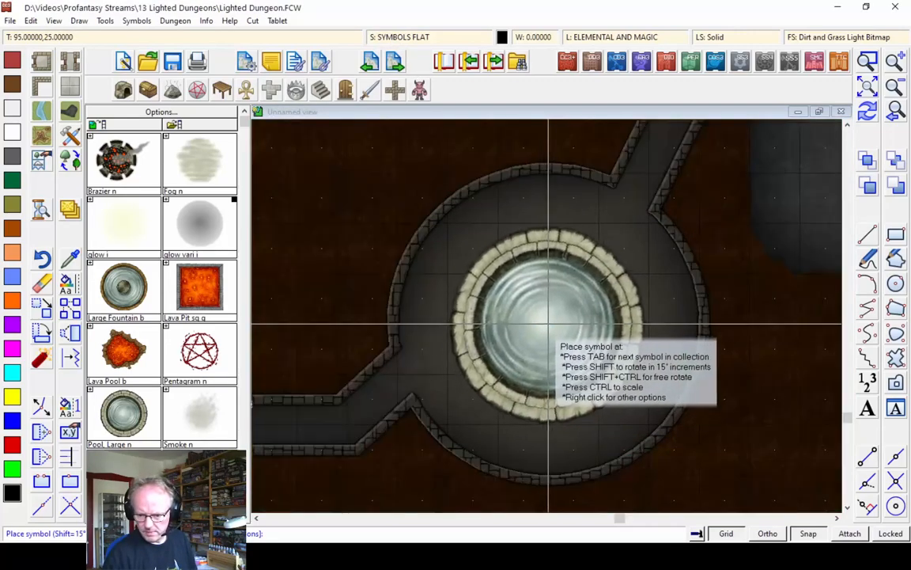
{"action": "left_click", "coordinate": [547, 325]}
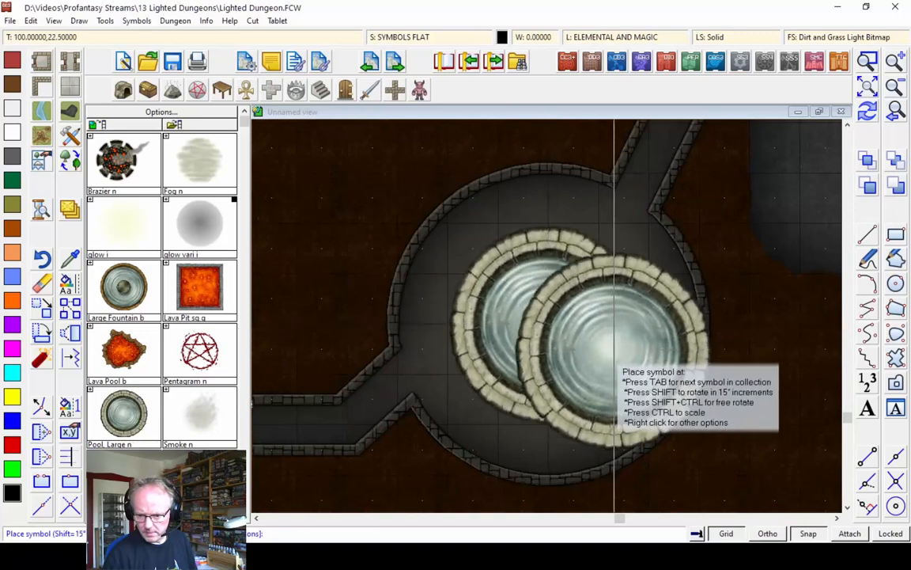
{"action": "left_click", "coordinate": [868, 113]}
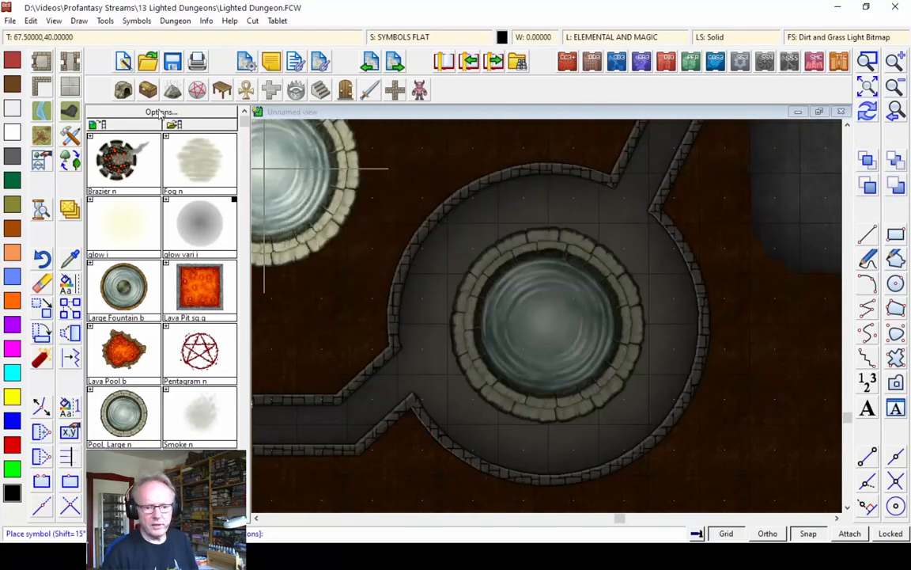
Step: Place two Sconce with Torch 1 wall-feature symbols on the round room's curved wall, one at the upper left and one at the lower right
{"action": "left_click", "coordinate": [345, 91]}
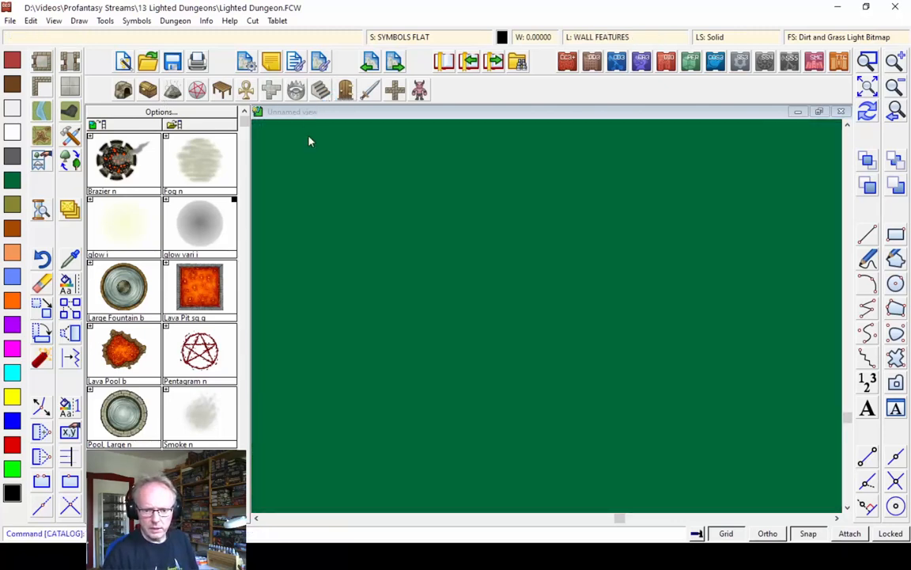
{"action": "left_click", "coordinate": [244, 354]}
{"action": "left_click", "coordinate": [203, 350]}
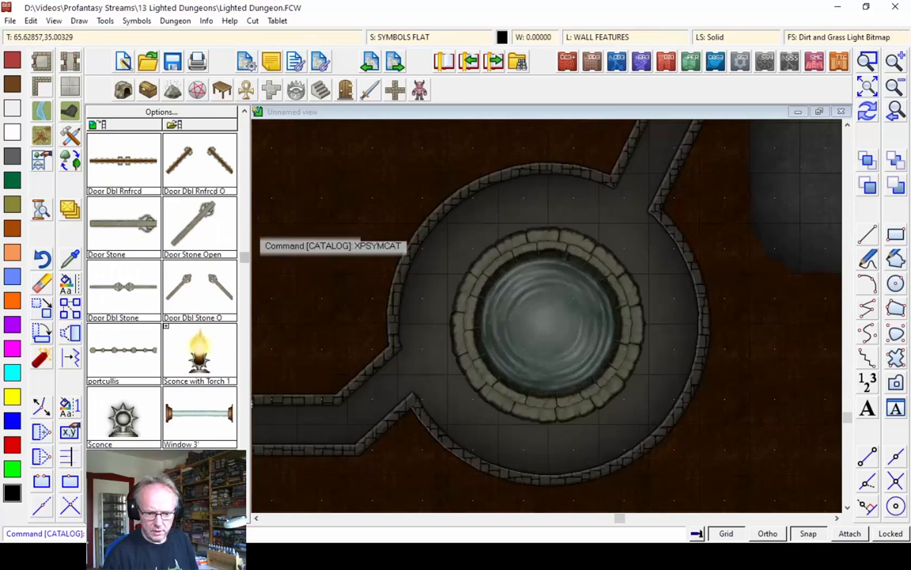
{"action": "left_click", "coordinate": [433, 230]}
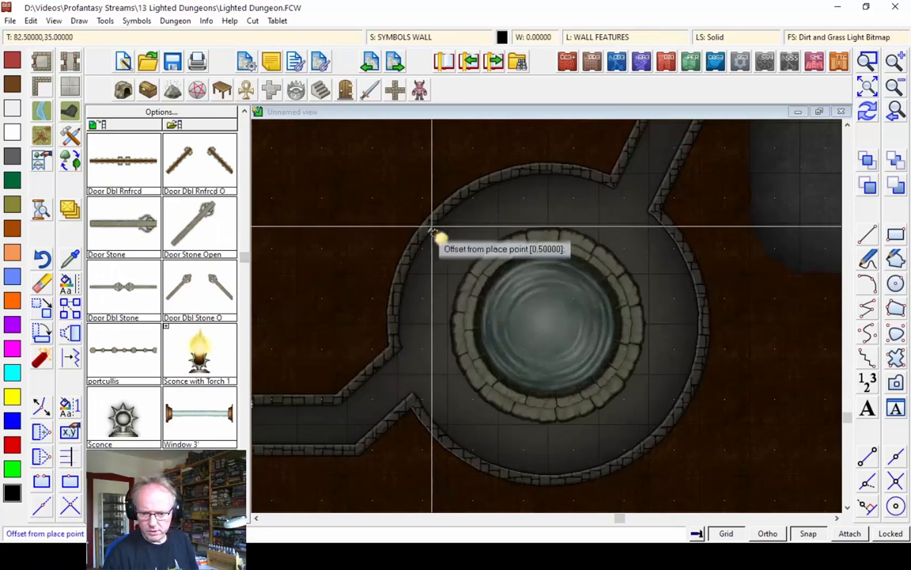
{"action": "left_click", "coordinate": [662, 412]}
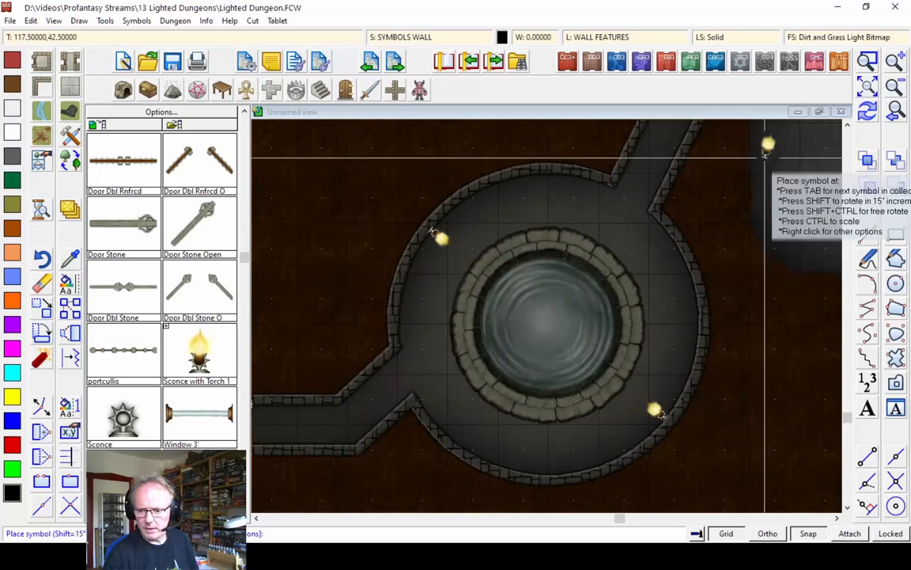
{"action": "left_click", "coordinate": [896, 112]}
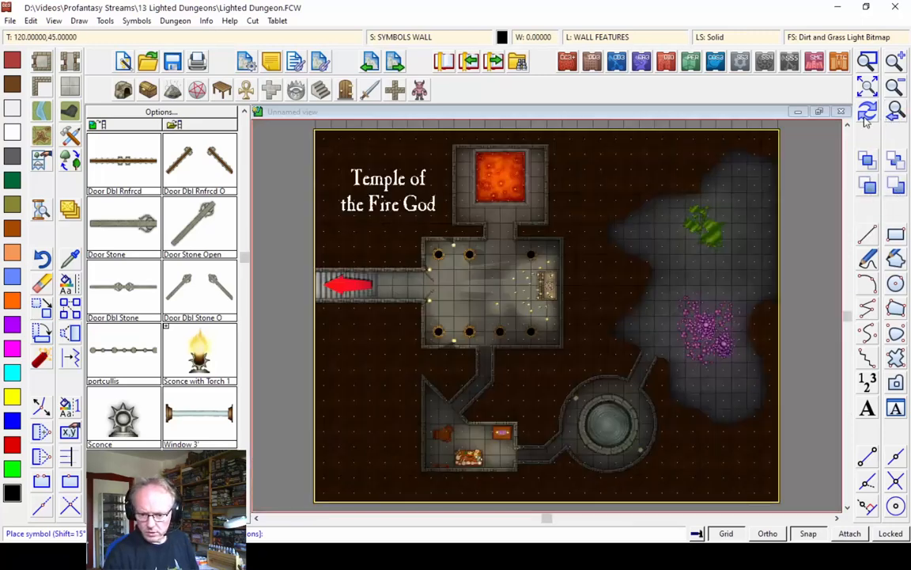
Step: Show the light symbols on the dungeon map
{"action": "left_click", "coordinate": [175, 21]}
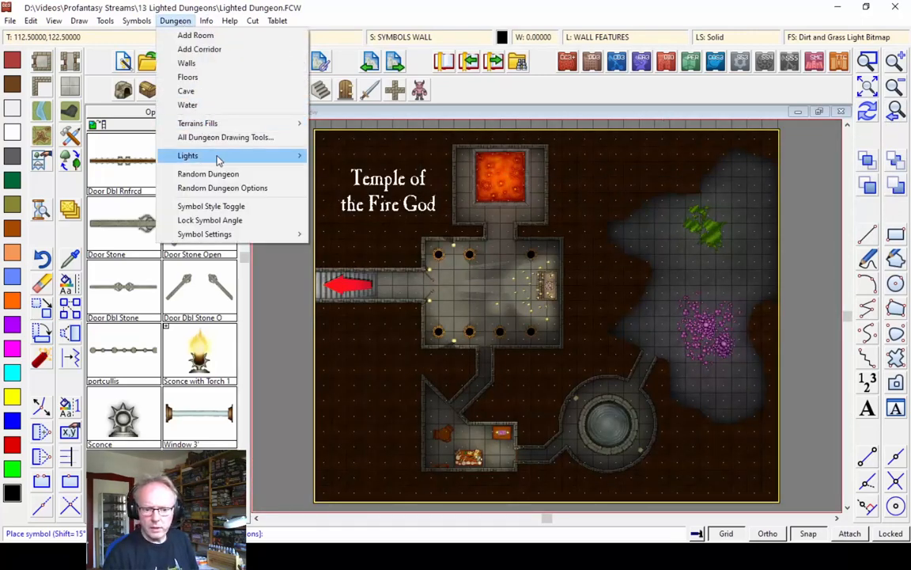
{"action": "mouse_move", "coordinate": [295, 156]}
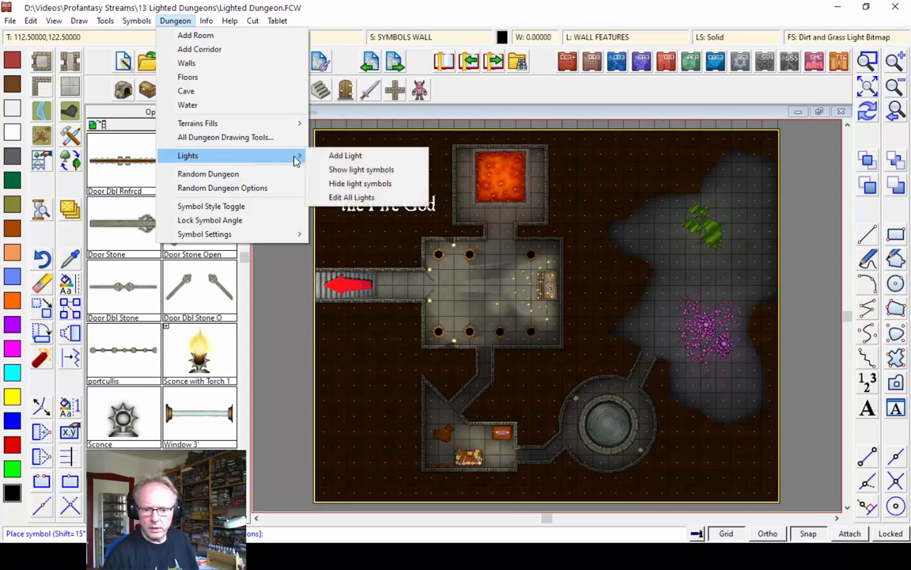
{"action": "left_click", "coordinate": [342, 171]}
Step: Select only the light at the torch on the main hall's south wall for copying, excluding Symbol Reference entities from the selection
{"action": "left_click", "coordinate": [868, 61]}
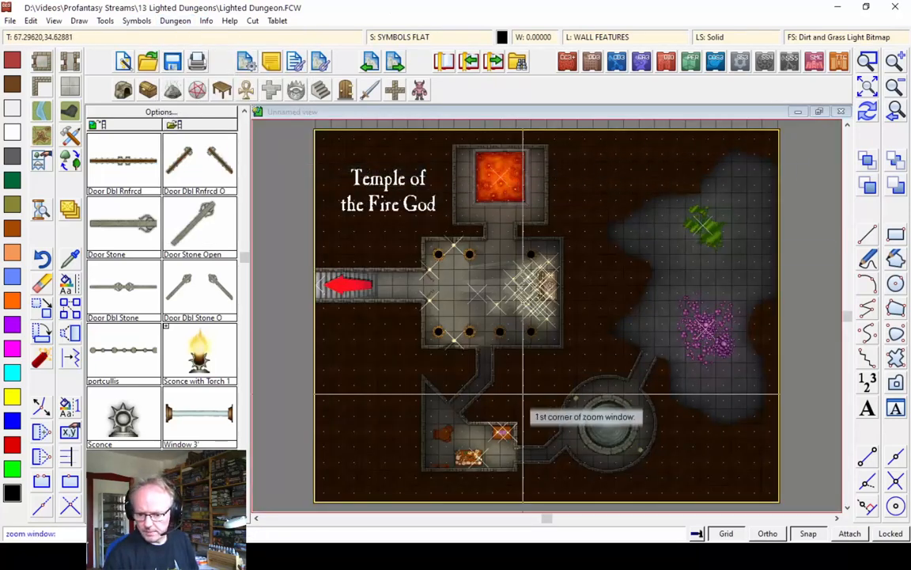
{"action": "left_click", "coordinate": [417, 332]}
{"action": "left_click", "coordinate": [488, 356]}
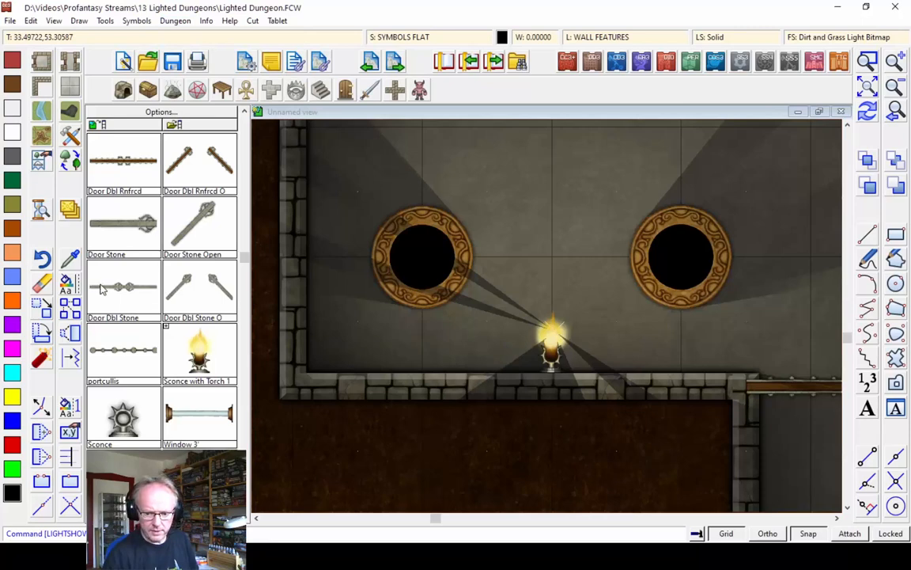
{"action": "left_click", "coordinate": [70, 307]}
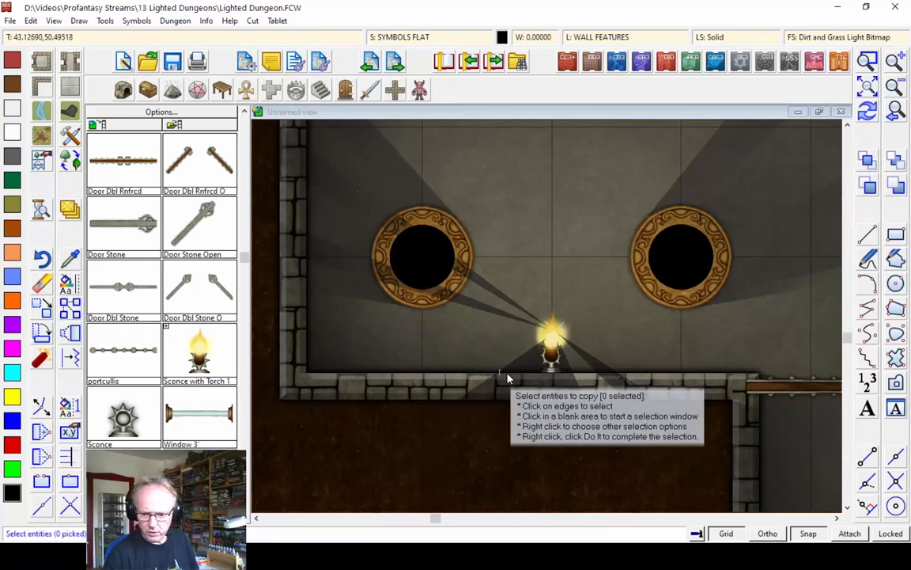
{"action": "left_click", "coordinate": [551, 344]}
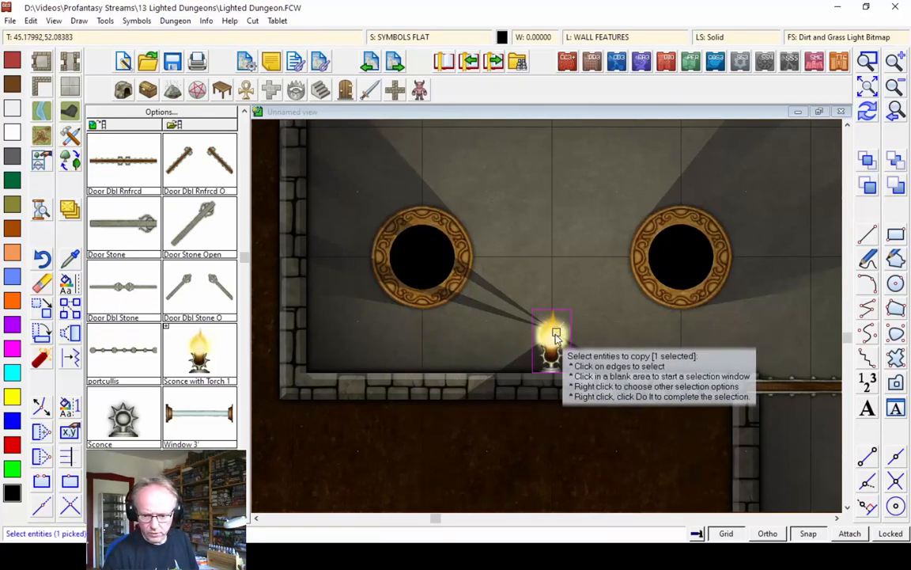
{"action": "left_click", "coordinate": [554, 332]}
{"action": "right_click", "coordinate": [587, 348]}
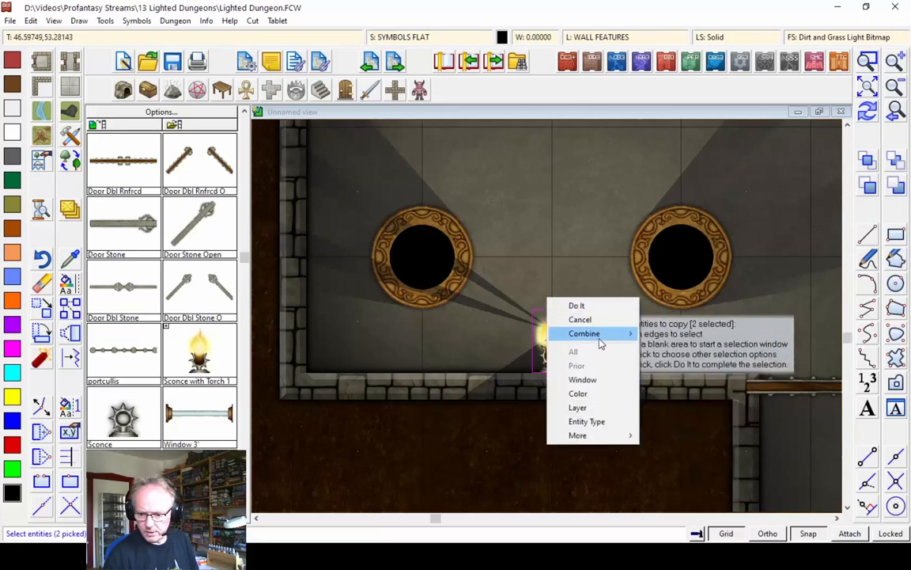
{"action": "mouse_move", "coordinate": [609, 334]}
{"action": "left_click", "coordinate": [664, 364]}
{"action": "right_click", "coordinate": [622, 361]}
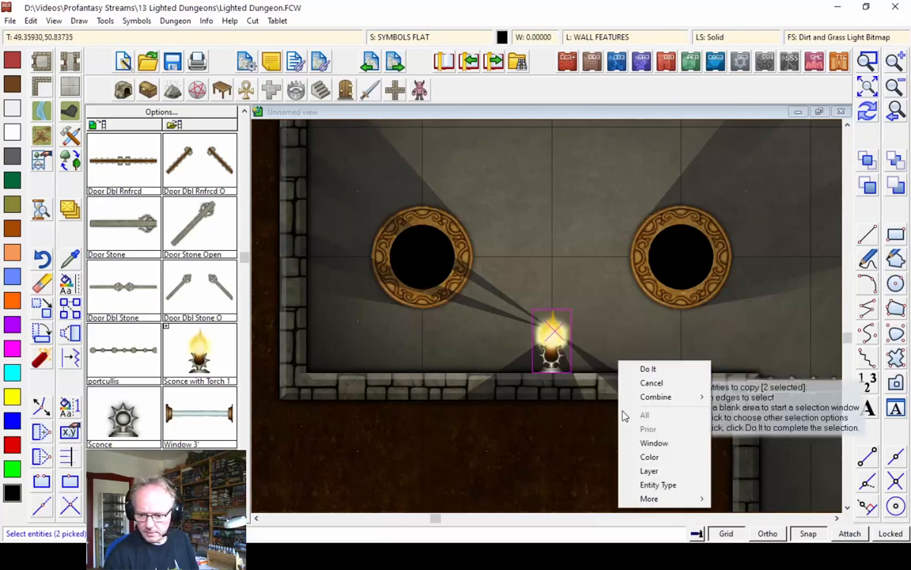
{"action": "left_click", "coordinate": [653, 484]}
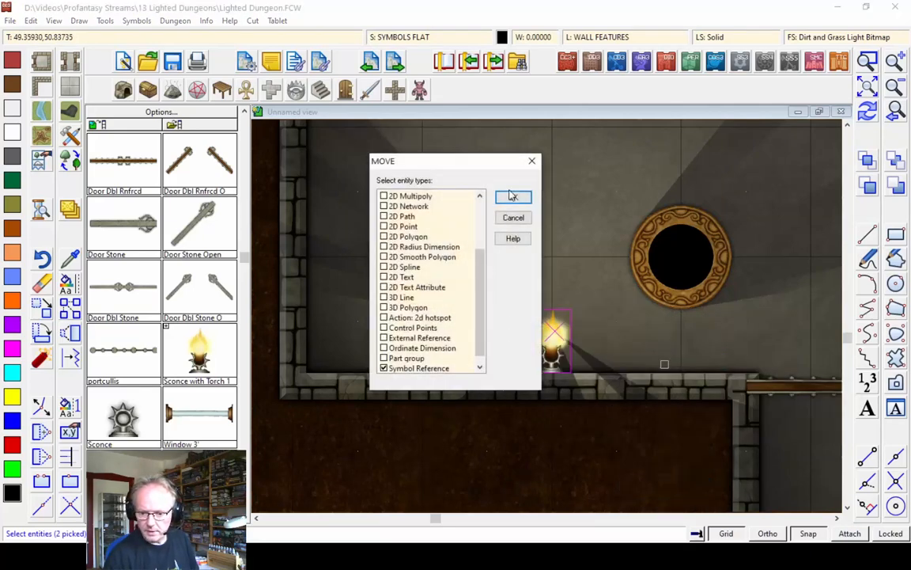
{"action": "left_click", "coordinate": [512, 197]}
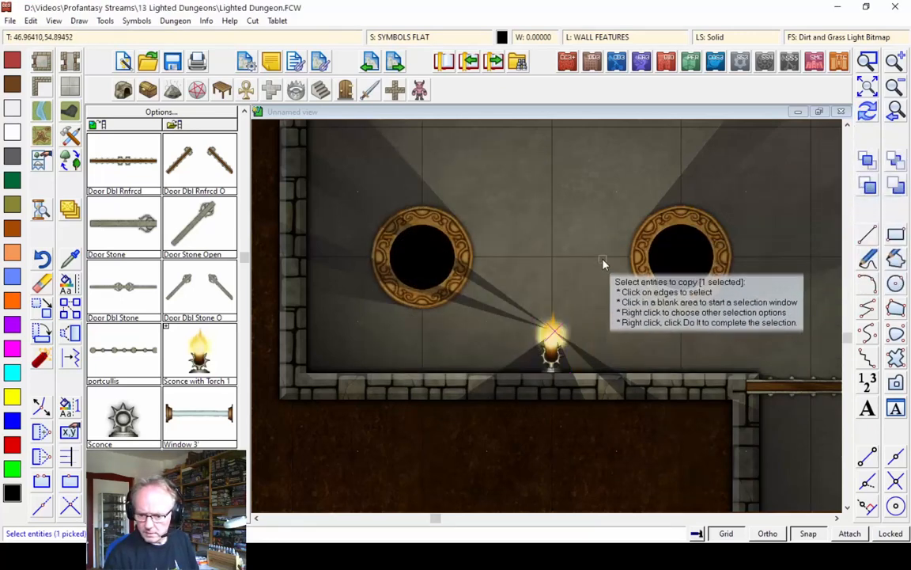
{"action": "right_click", "coordinate": [595, 269]}
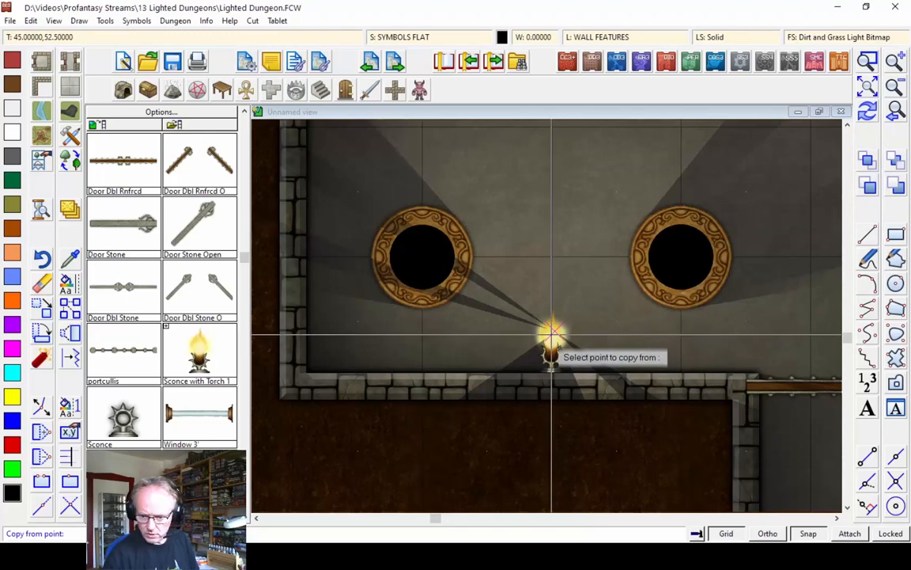
Step: Place a copy of the torch light at each of the round room's two torches without snapping, and redraw the map
{"action": "left_click", "coordinate": [551, 331]}
{"action": "left_click", "coordinate": [896, 110]}
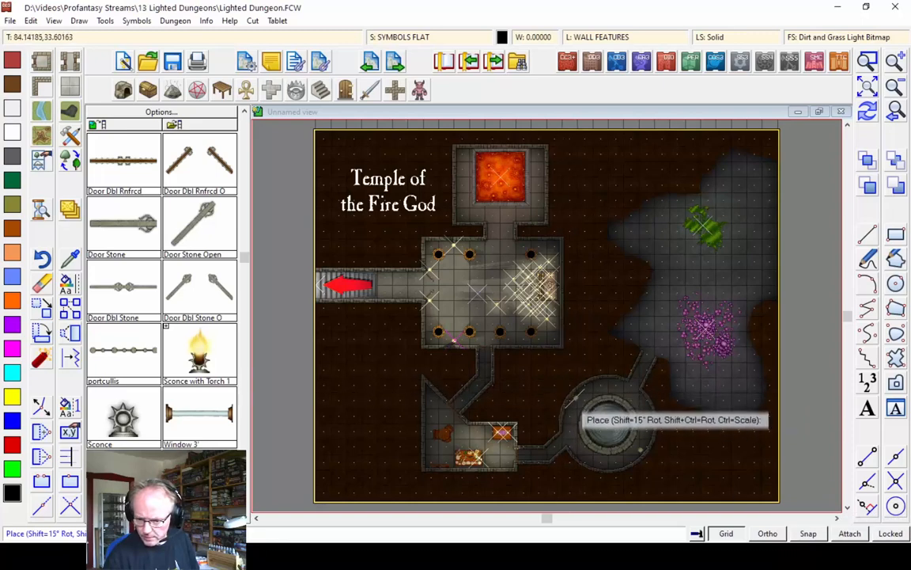
{"action": "left_click", "coordinate": [641, 453]}
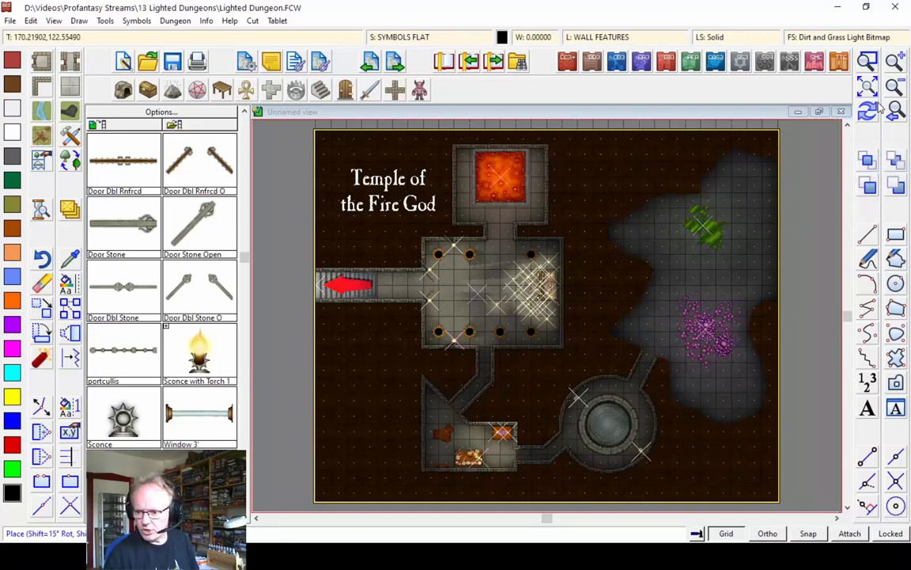
{"action": "left_click", "coordinate": [867, 62]}
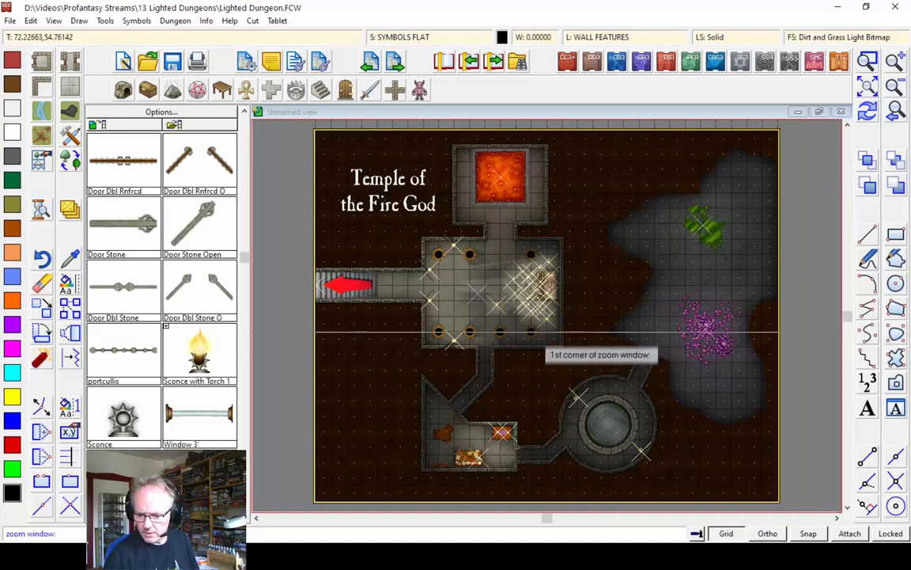
{"action": "left_click", "coordinate": [525, 339]}
{"action": "left_click", "coordinate": [683, 489]}
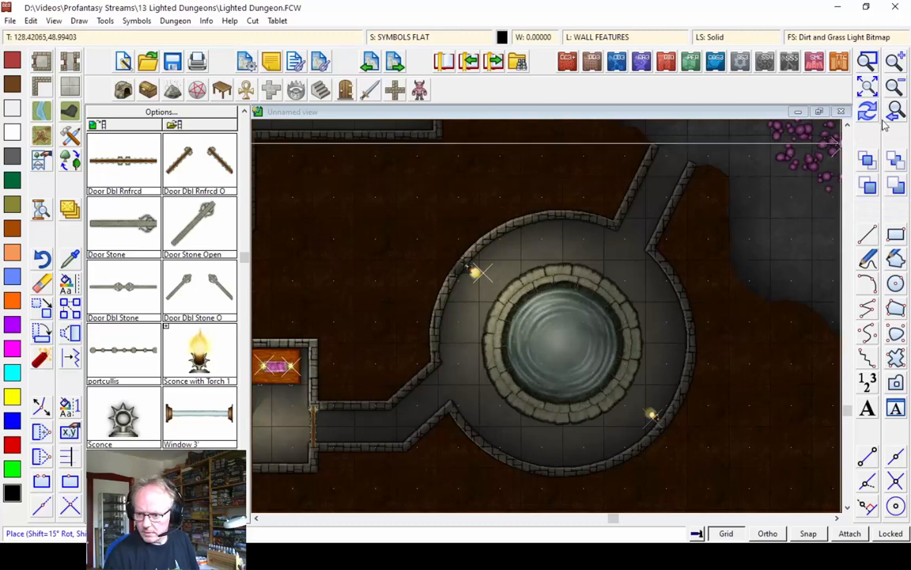
{"action": "right_click", "coordinate": [706, 242]}
{"action": "left_click", "coordinate": [868, 113]}
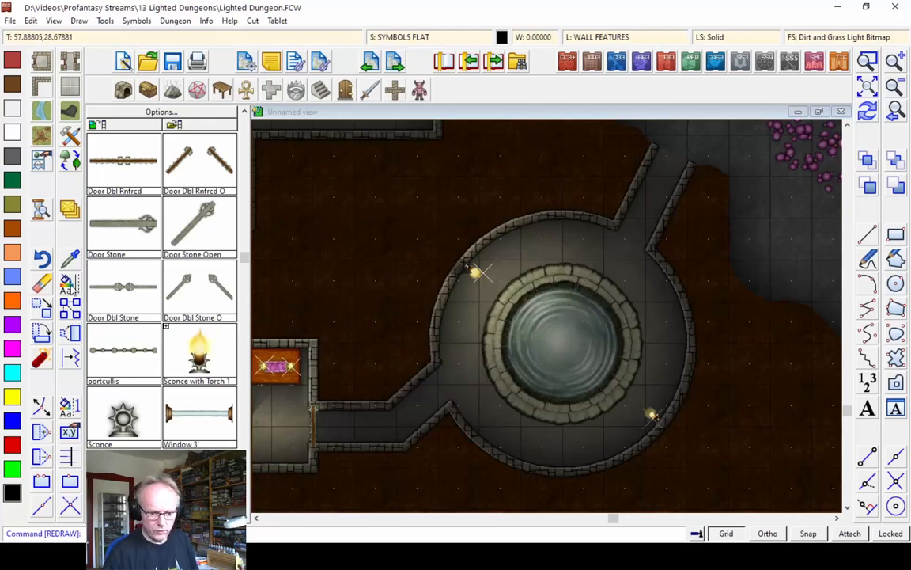
Step: Move the round room's two torch symbols to the SYMBOLS TORCHES sheet, keeping the floor out of the selection
{"action": "right_click", "coordinate": [70, 208]}
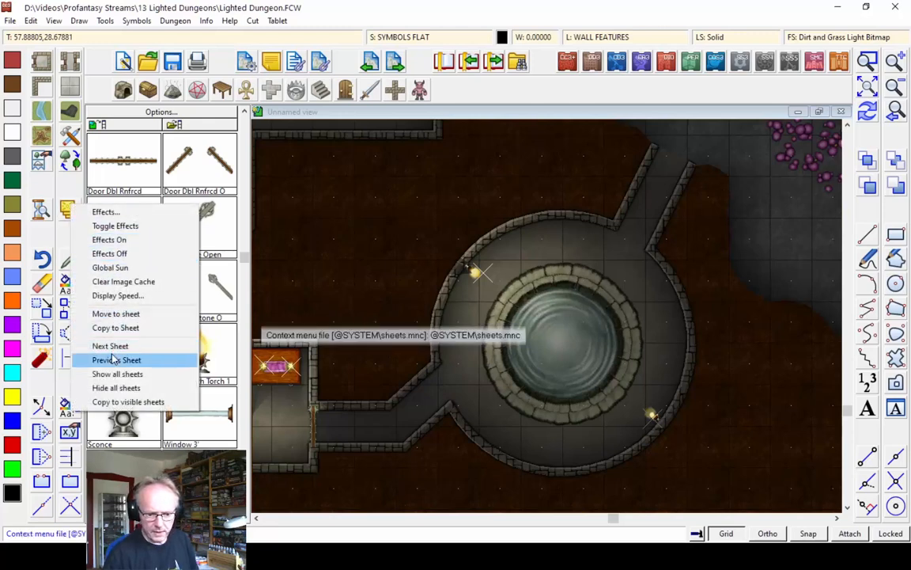
{"action": "left_click", "coordinate": [105, 315]}
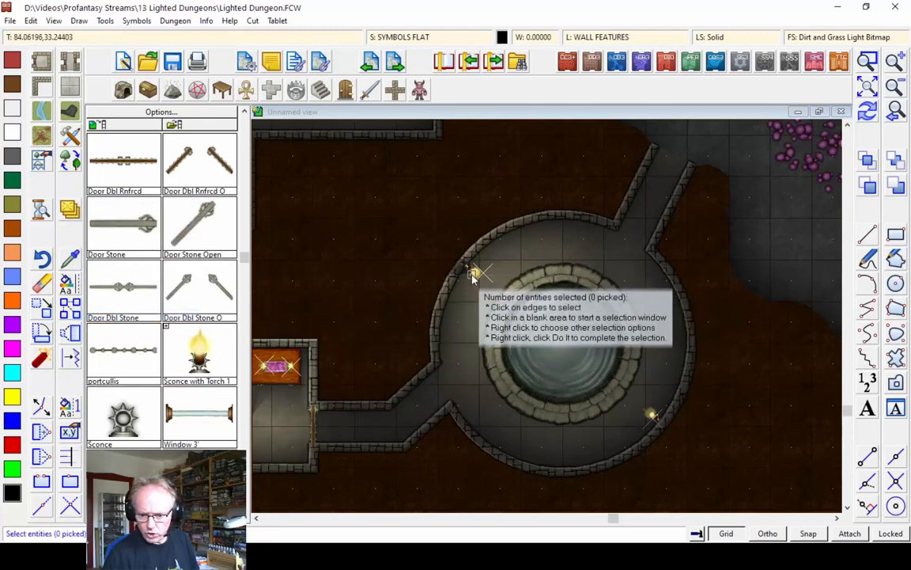
{"action": "left_click", "coordinate": [471, 273]}
{"action": "left_click", "coordinate": [650, 413]}
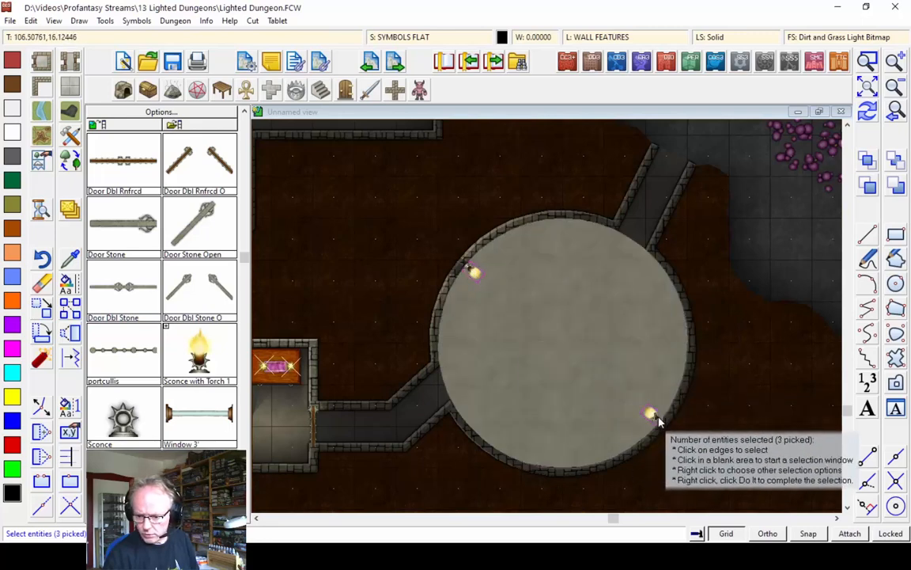
{"action": "right_click", "coordinate": [440, 210]}
{"action": "left_click", "coordinate": [554, 273]}
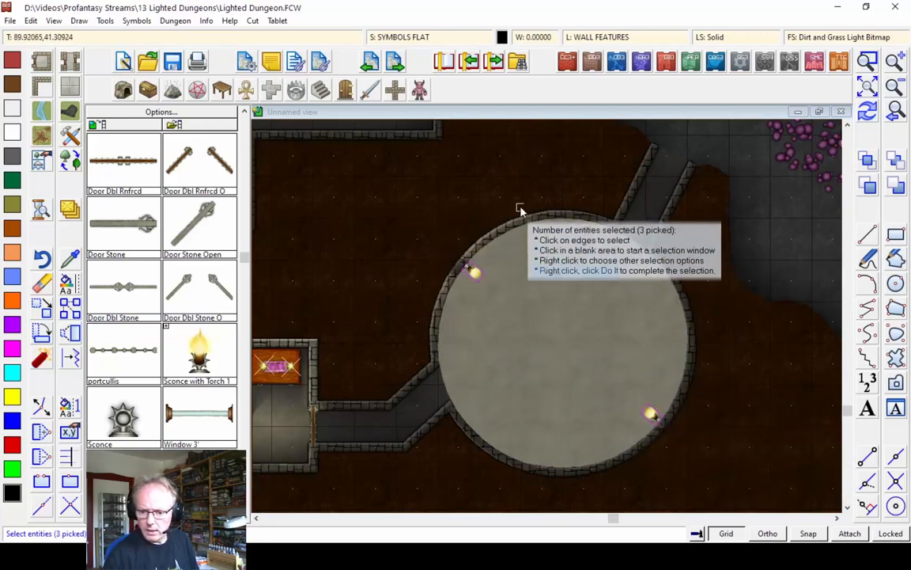
{"action": "left_click", "coordinate": [543, 241]}
{"action": "left_click", "coordinate": [559, 284]}
{"action": "right_click", "coordinate": [559, 284]}
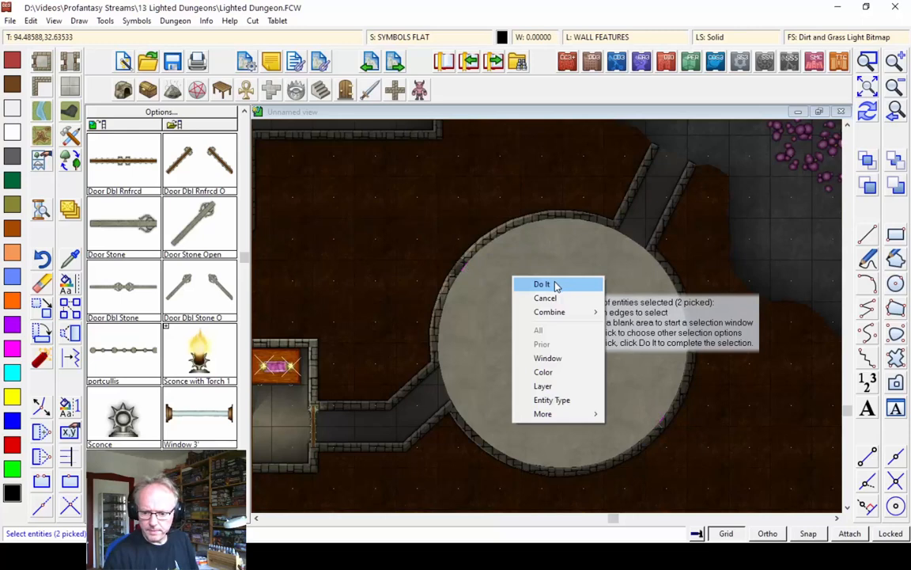
{"action": "left_click", "coordinate": [556, 285]}
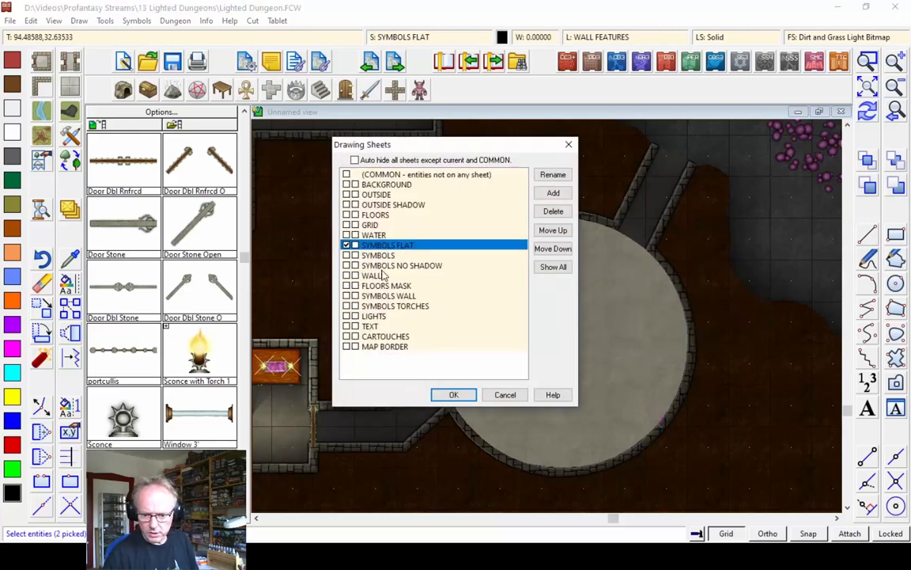
{"action": "left_click", "coordinate": [386, 305]}
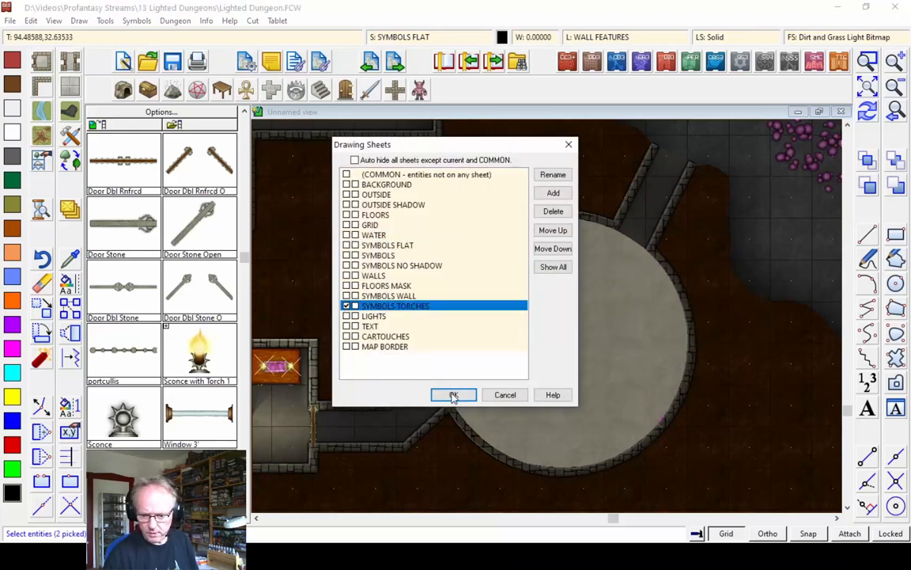
{"action": "left_click", "coordinate": [454, 396]}
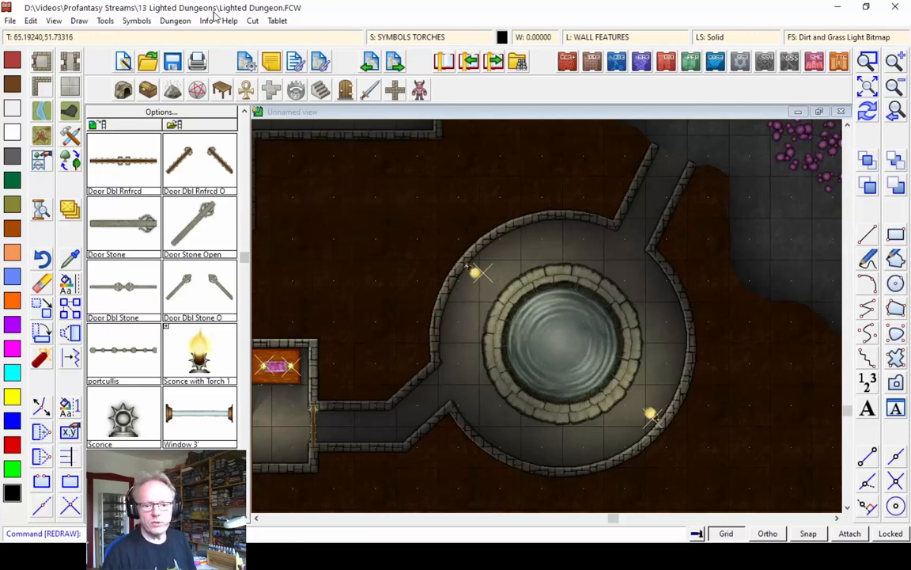
Step: Make LIGHTS the current sheet and LIGHTS the current layer
{"action": "left_click", "coordinate": [428, 37]}
{"action": "left_click", "coordinate": [338, 307]}
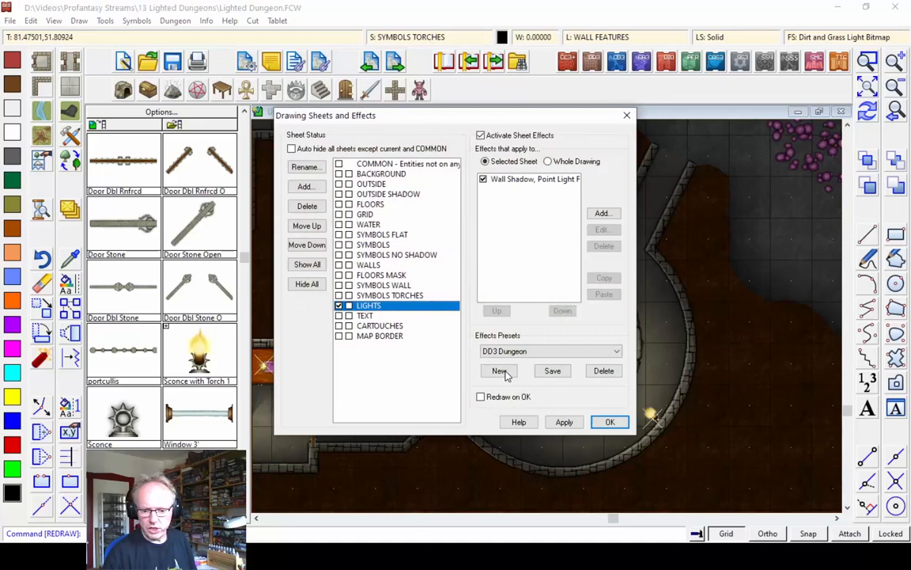
{"action": "left_click", "coordinate": [610, 423]}
{"action": "left_click", "coordinate": [632, 39]}
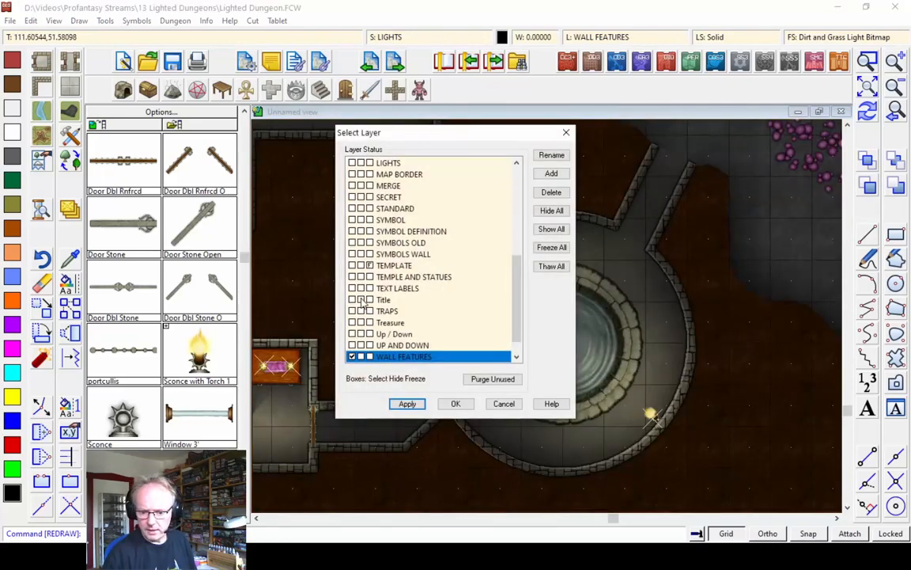
{"action": "left_click", "coordinate": [354, 163]}
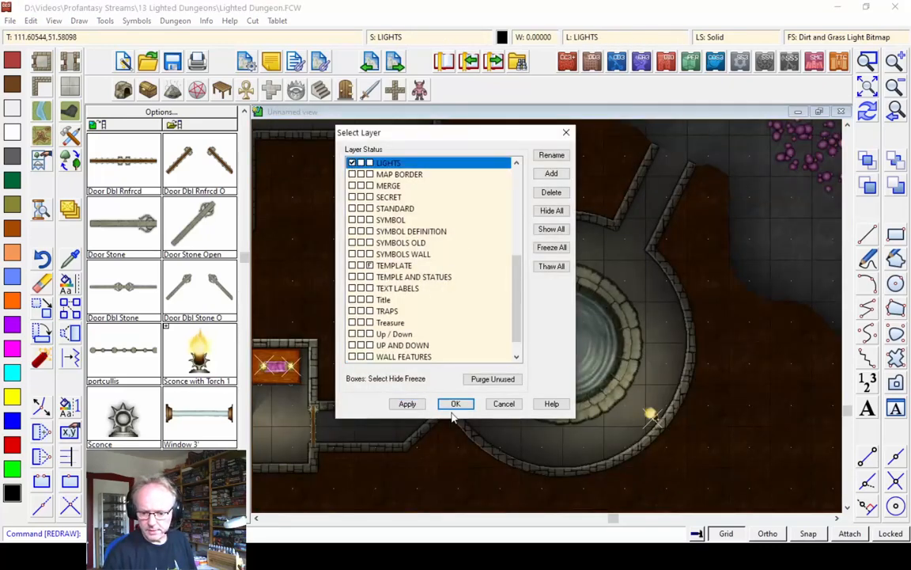
{"action": "left_click", "coordinate": [457, 404]}
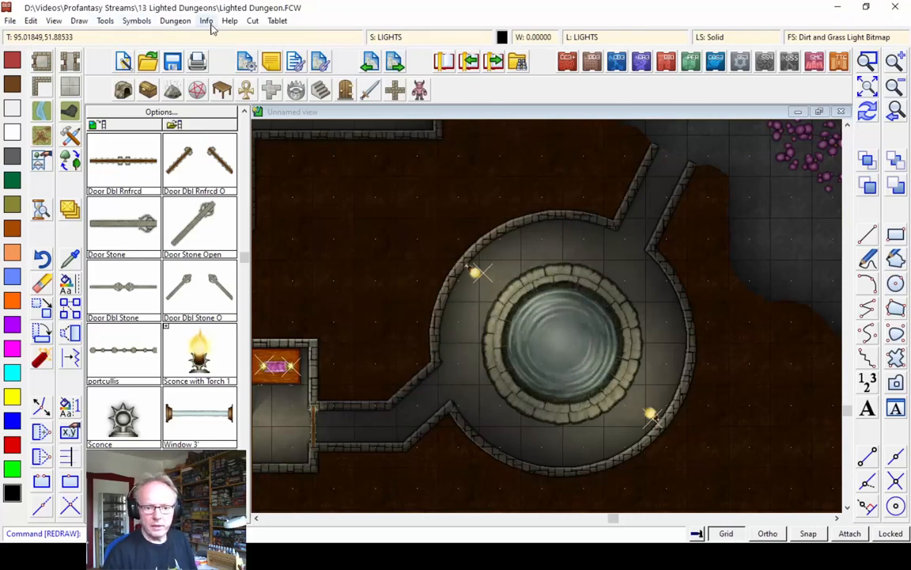
Step: Add a full-circle light with a 12.5 maximum radius and intensity 75 at the center of the round room's pool, and redraw the map
{"action": "left_click", "coordinate": [175, 20]}
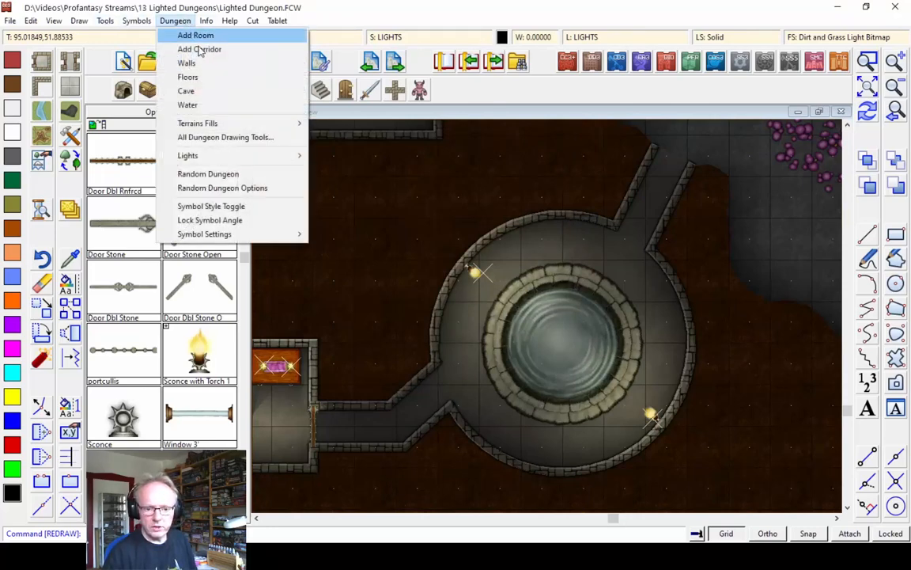
{"action": "mouse_move", "coordinate": [212, 155]}
{"action": "left_click", "coordinate": [336, 155]}
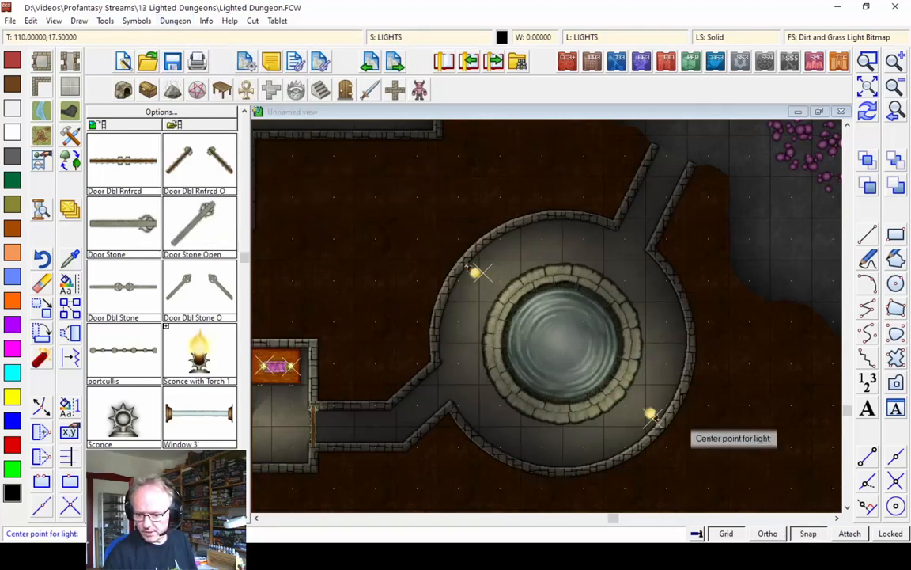
{"action": "left_click", "coordinate": [564, 343]}
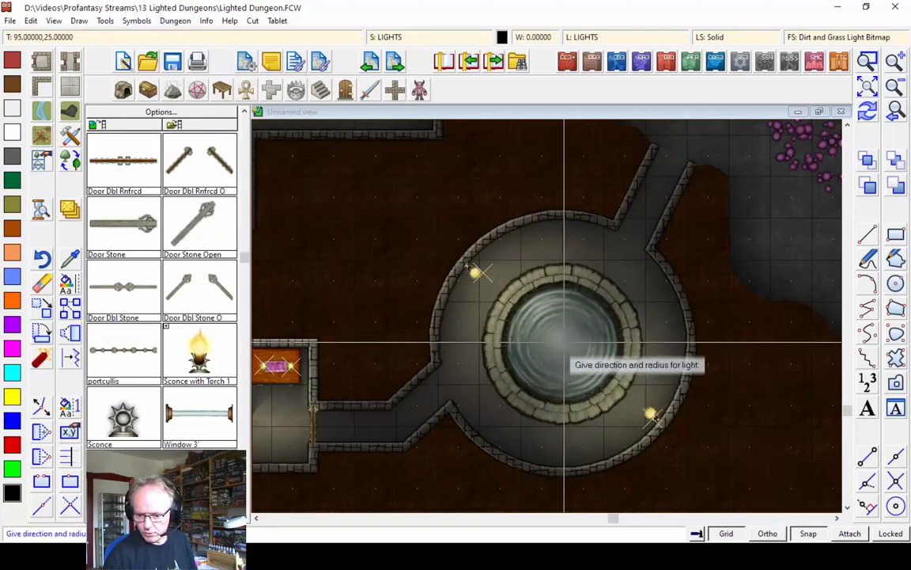
{"action": "left_click", "coordinate": [553, 238]}
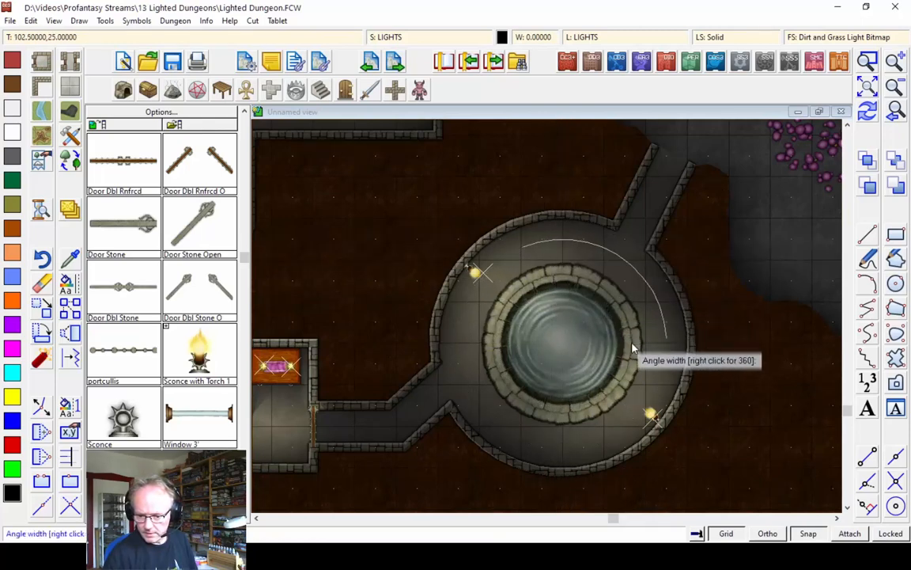
{"action": "right_click", "coordinate": [553, 328]}
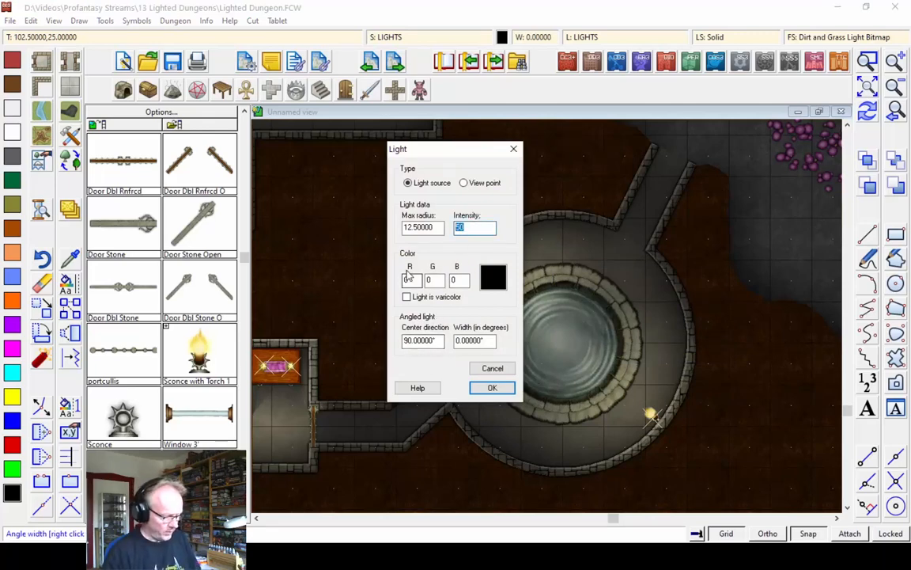
{"action": "left_click", "coordinate": [492, 387]}
{"action": "left_click", "coordinate": [868, 111]}
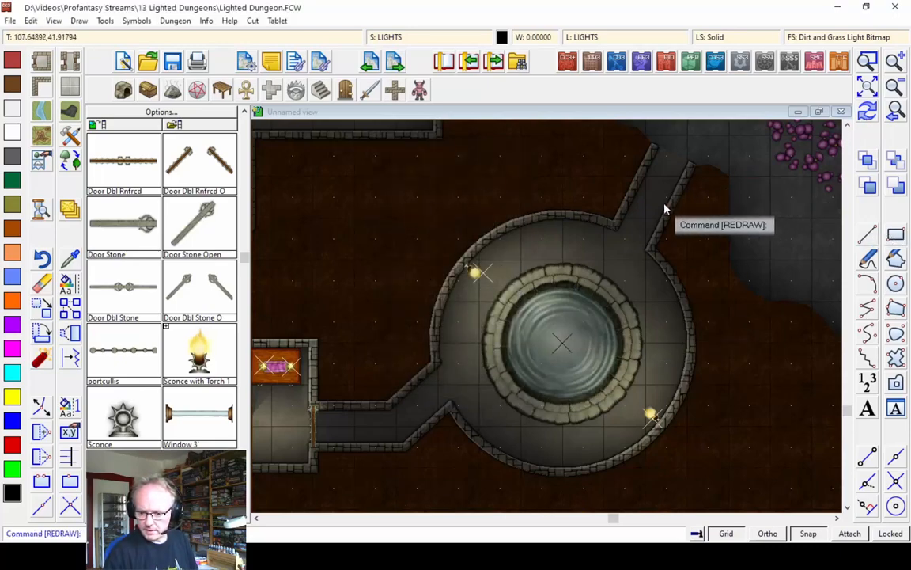
Step: Examine the light's effect on the pool water up close and return to the view of the round room
{"action": "left_click", "coordinate": [390, 39]}
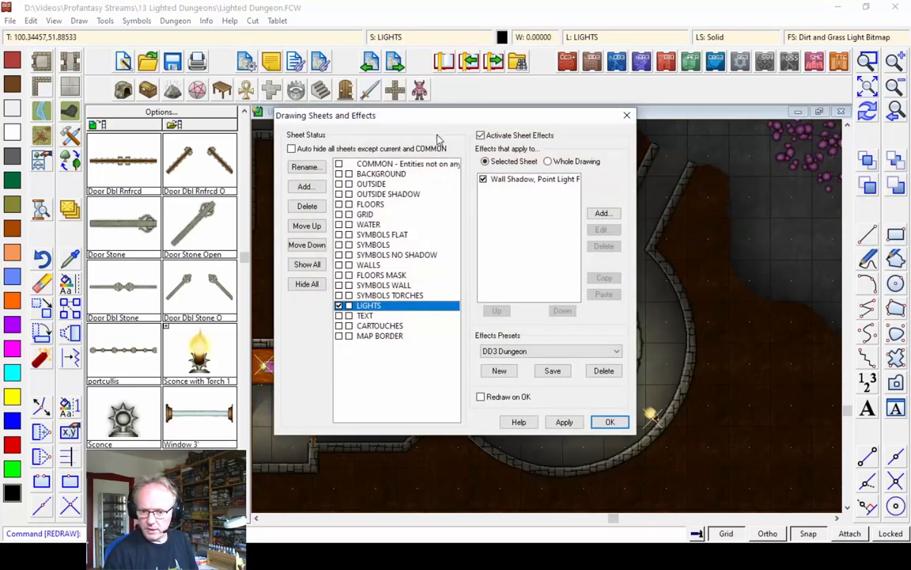
{"action": "left_click", "coordinate": [610, 426]}
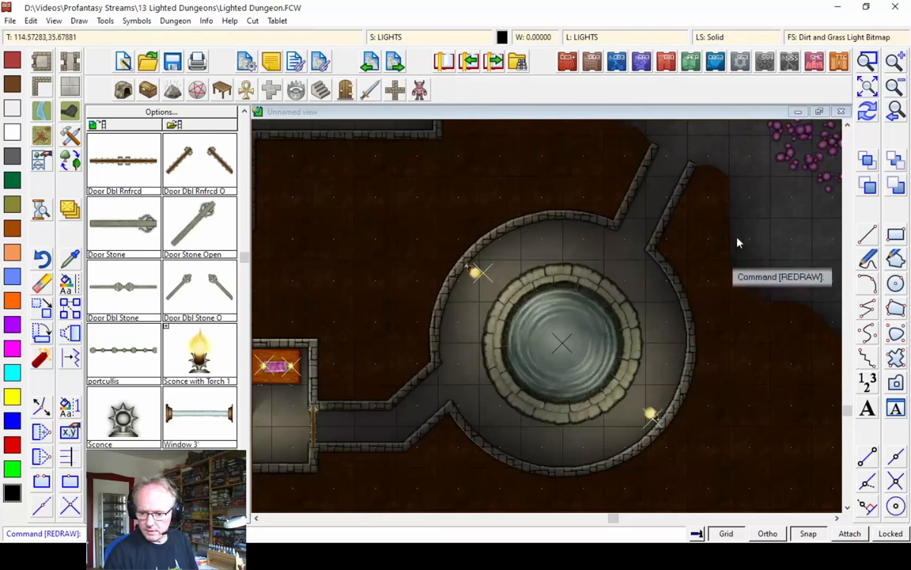
{"action": "left_click", "coordinate": [867, 65]}
{"action": "left_click", "coordinate": [505, 293]}
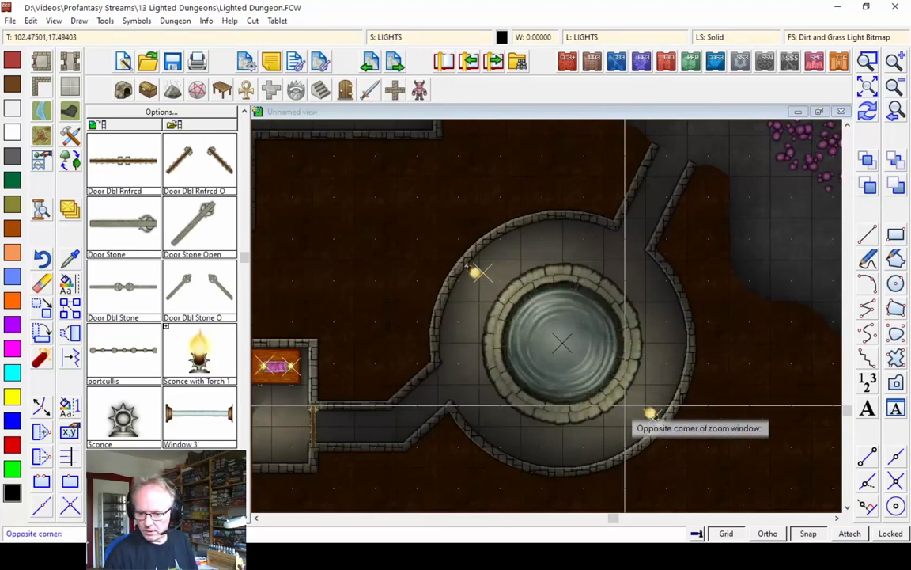
{"action": "left_click", "coordinate": [622, 409]}
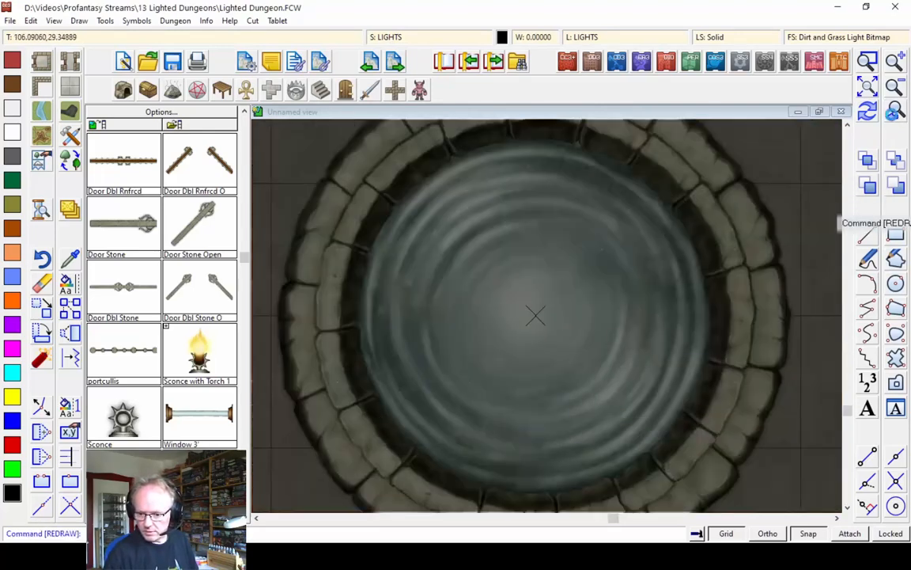
{"action": "left_click", "coordinate": [896, 113]}
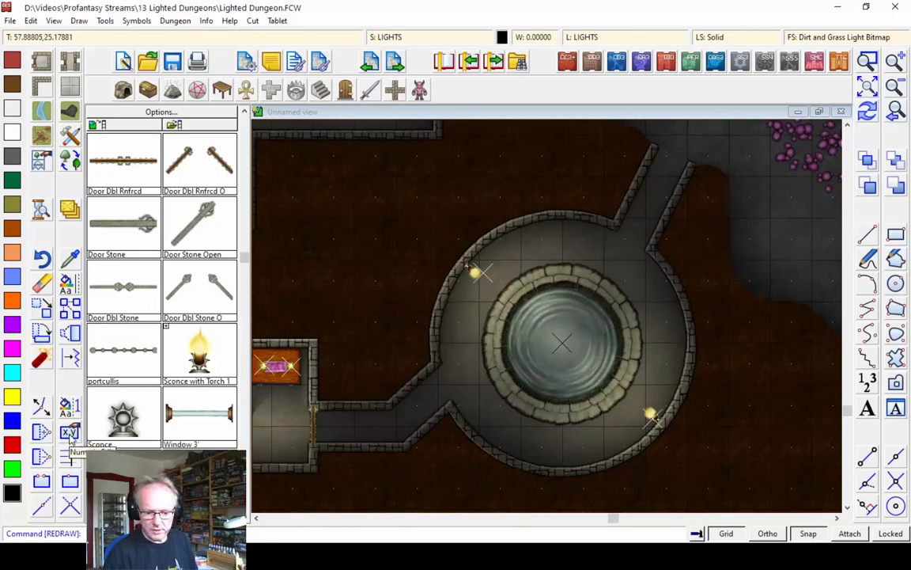
Step: Hide the GRID sheet so the light at the pool's center can be picked for editing
{"action": "left_click", "coordinate": [69, 432]}
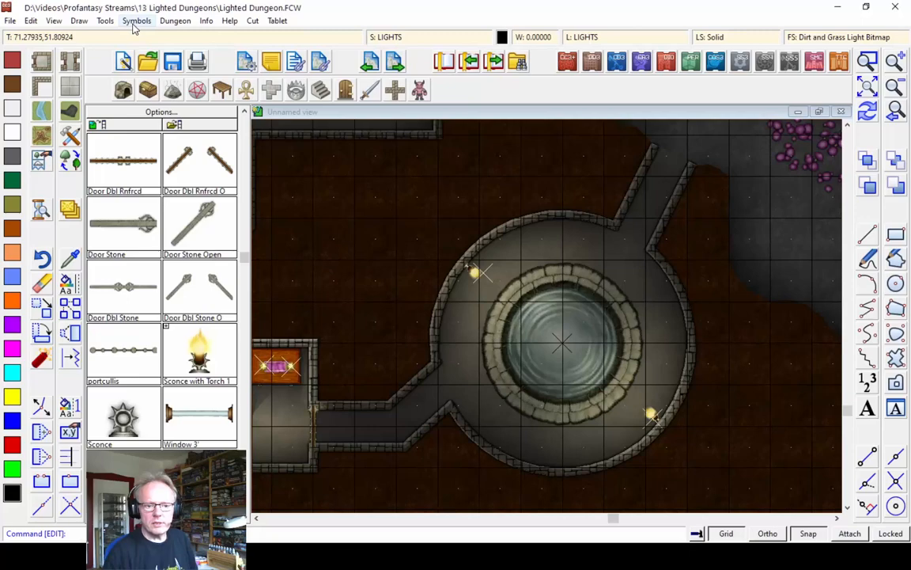
{"action": "left_click", "coordinate": [387, 37]}
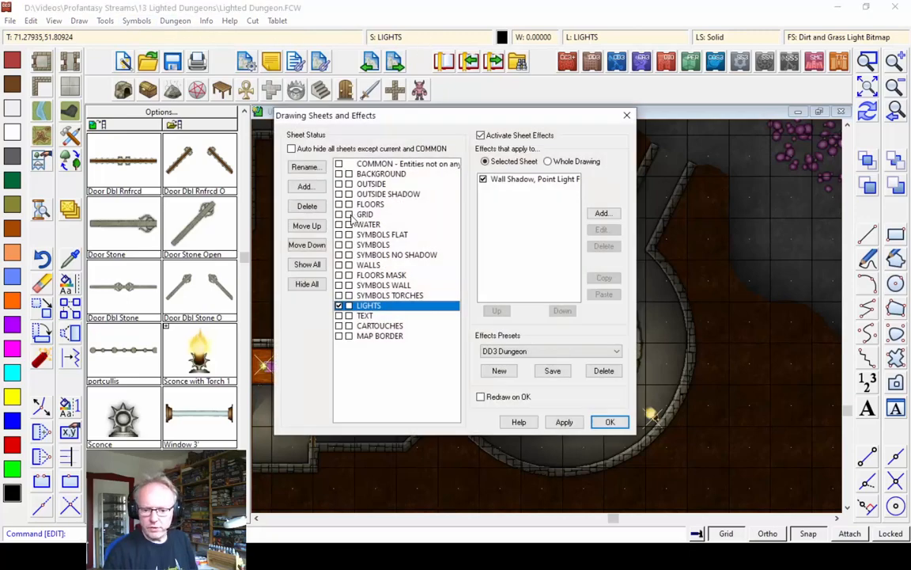
{"action": "left_click", "coordinate": [365, 215]}
{"action": "left_click", "coordinate": [610, 421]}
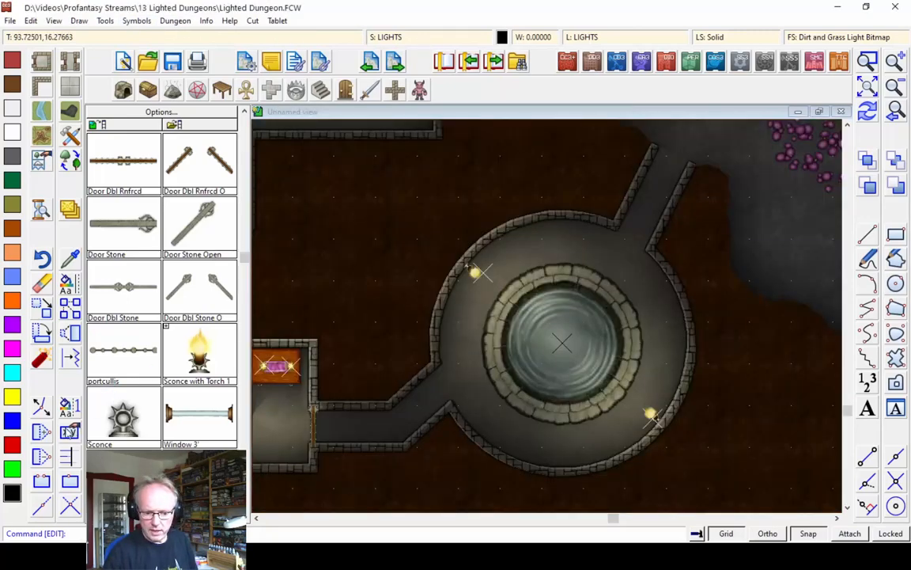
Step: Change the color of the light at the pool's center to dark grey, palette color 242 (RGB 52, 52, 52)
{"action": "left_click", "coordinate": [563, 346]}
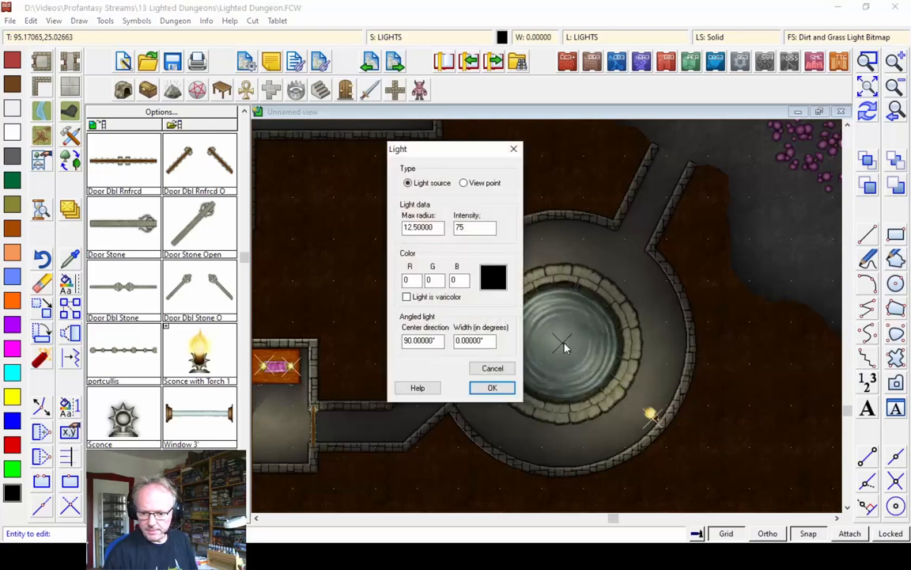
{"action": "left_click", "coordinate": [493, 276]}
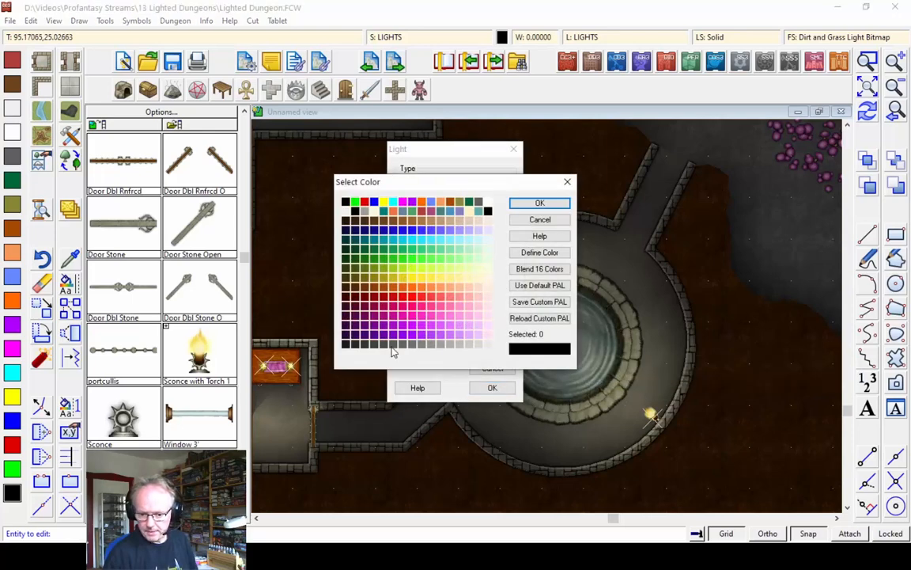
{"action": "left_click", "coordinate": [365, 345]}
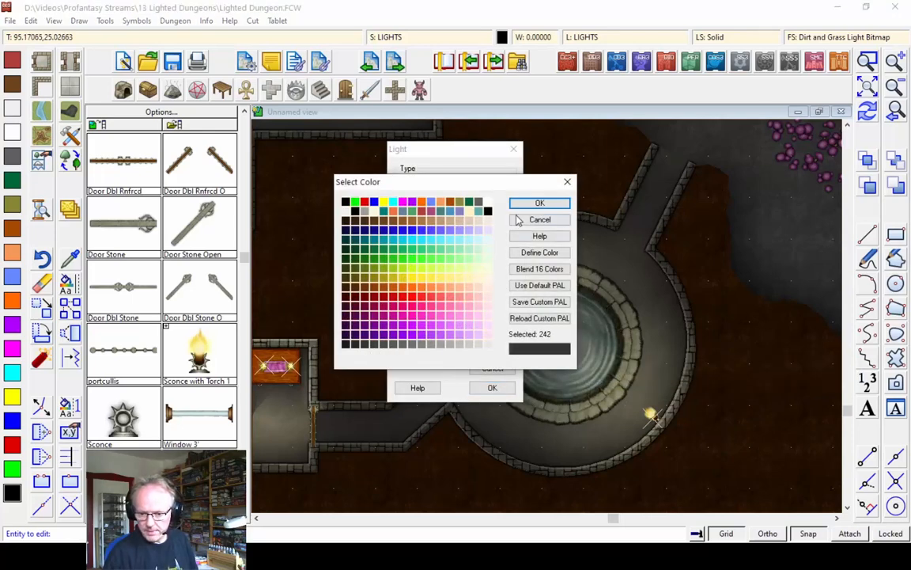
{"action": "left_click", "coordinate": [538, 203]}
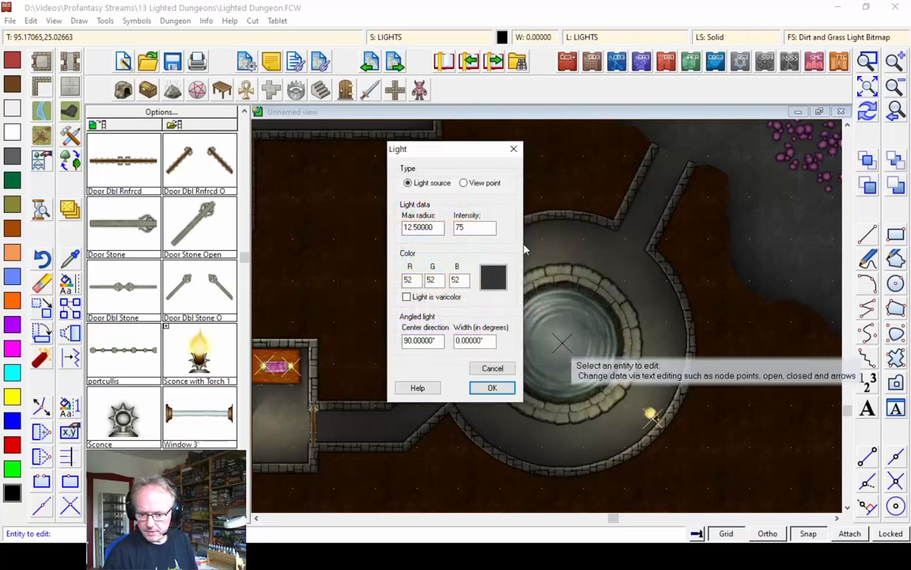
{"action": "left_click", "coordinate": [487, 389]}
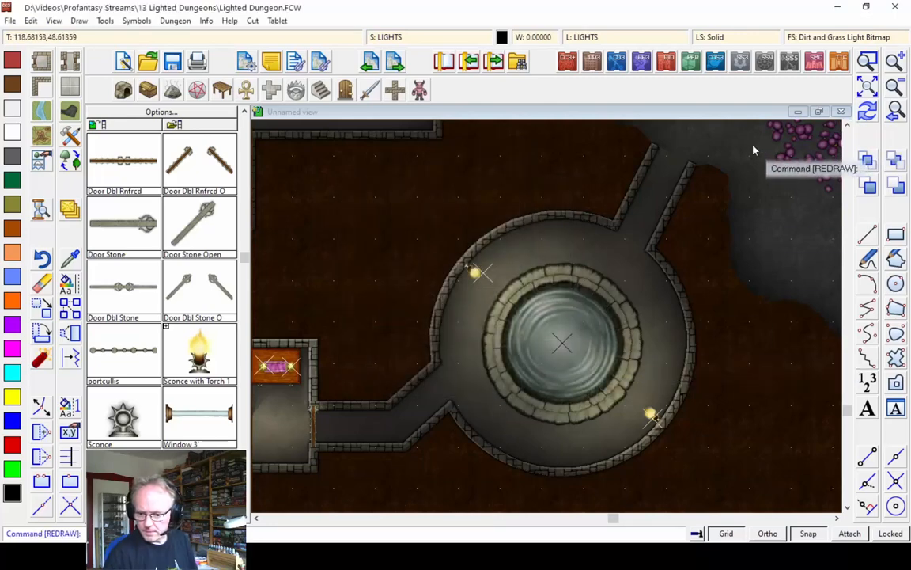
Step: Erase the light at the center of the round room's pool and redraw the map
{"action": "left_click", "coordinate": [356, 36]}
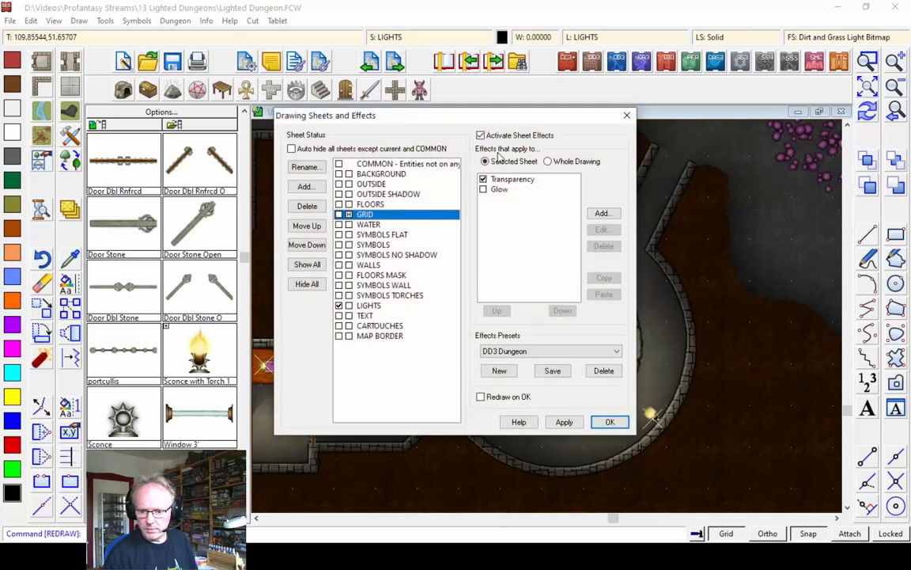
{"action": "left_click", "coordinate": [609, 422]}
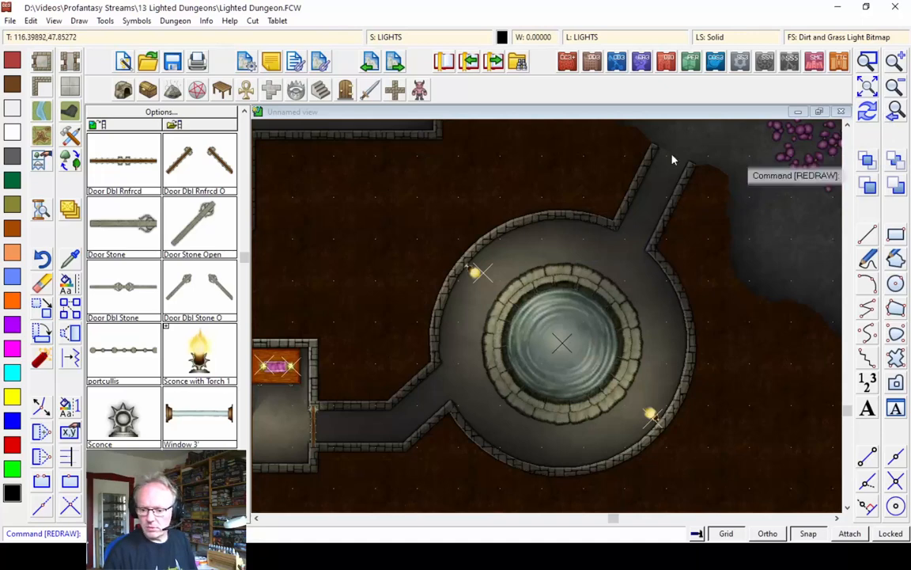
{"action": "left_click", "coordinate": [42, 283]}
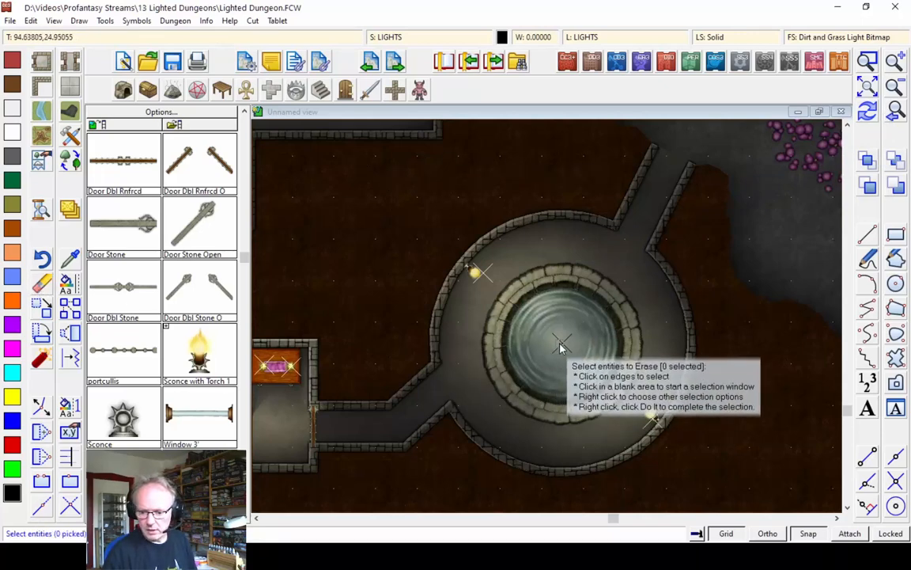
{"action": "left_click", "coordinate": [563, 349]}
{"action": "right_click", "coordinate": [575, 365]}
{"action": "left_click", "coordinate": [578, 370]}
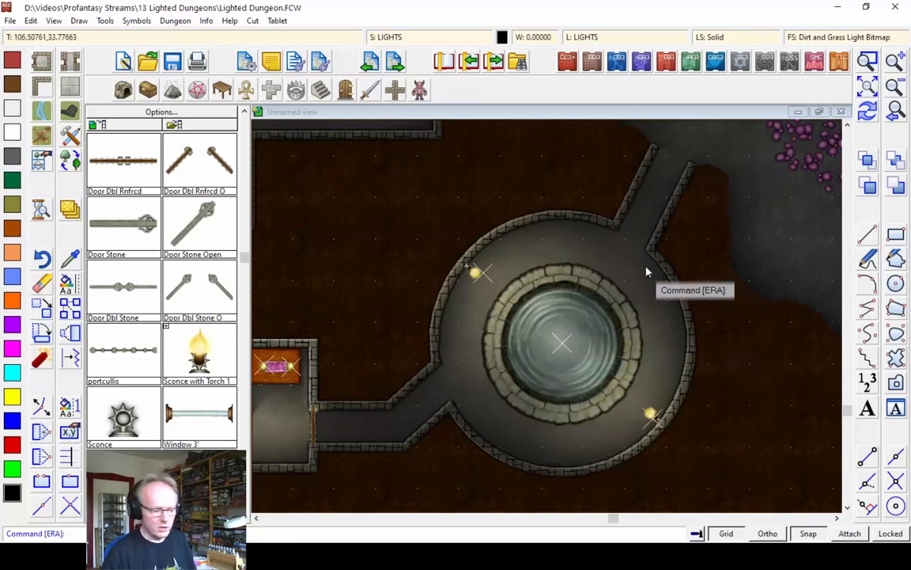
{"action": "left_click", "coordinate": [871, 115]}
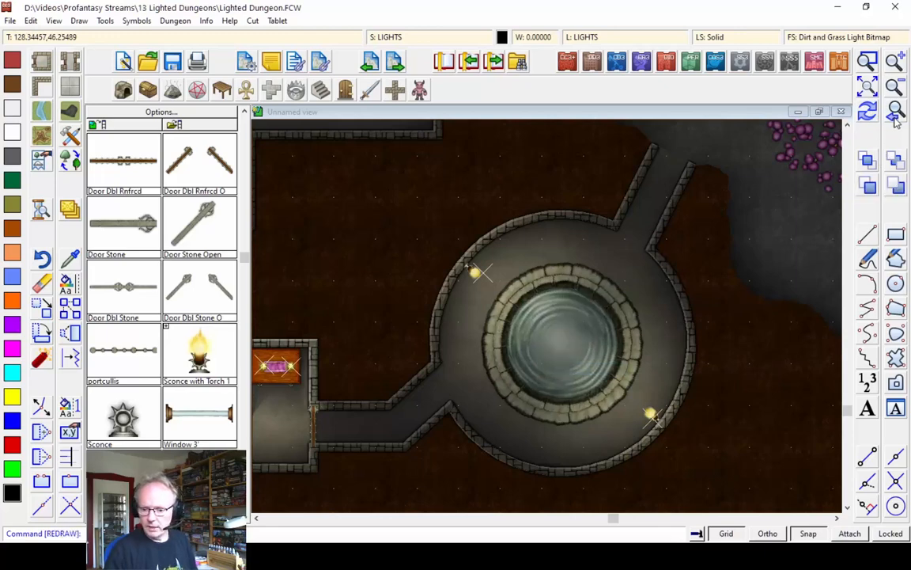
Step: Fit the whole dungeon map in the view and make the GRID sheet visible again
{"action": "left_click", "coordinate": [895, 116]}
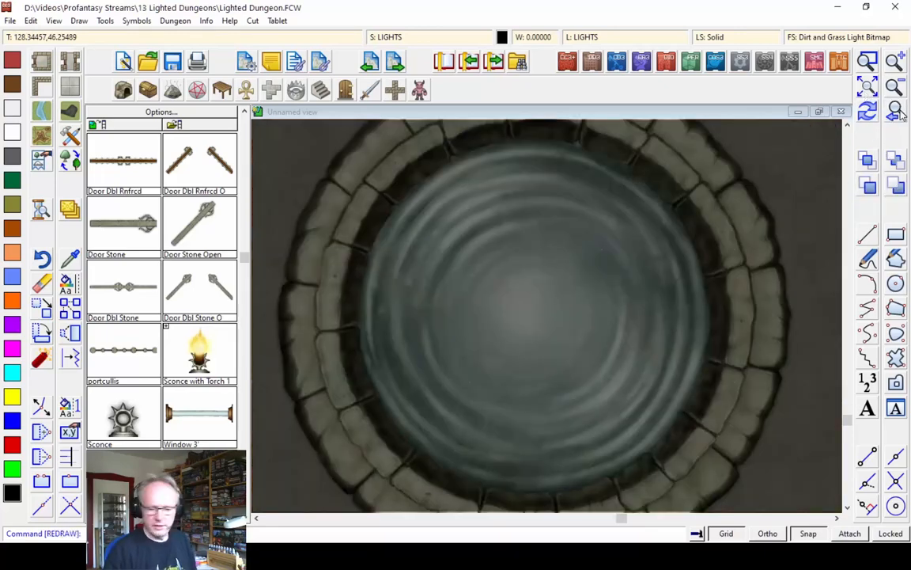
{"action": "left_click", "coordinate": [868, 87]}
{"action": "left_click", "coordinate": [867, 87]}
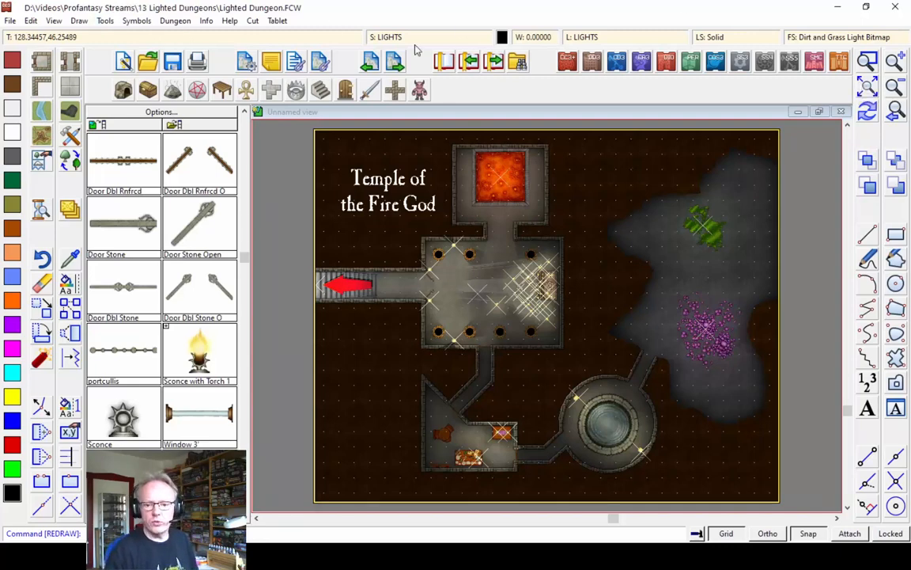
{"action": "left_click", "coordinate": [372, 40]}
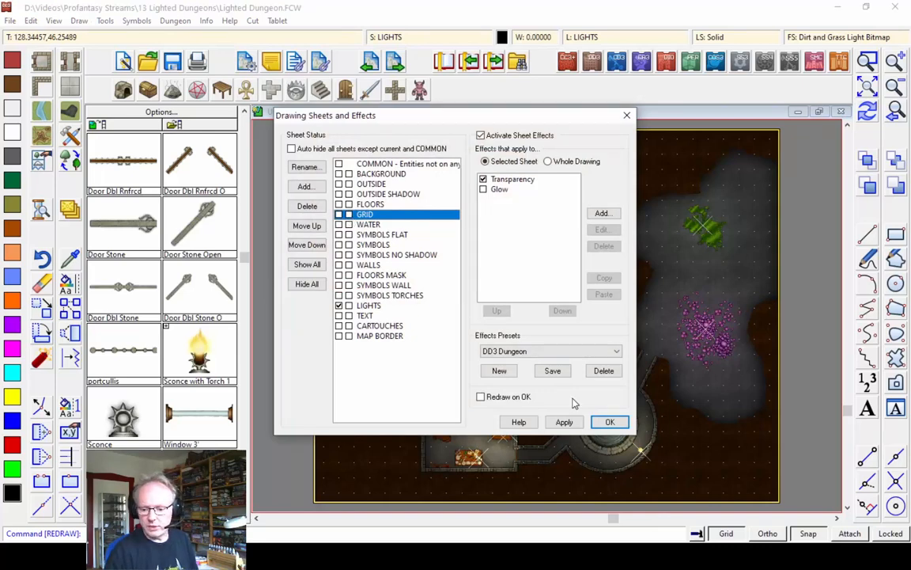
{"action": "left_click", "coordinate": [605, 422]}
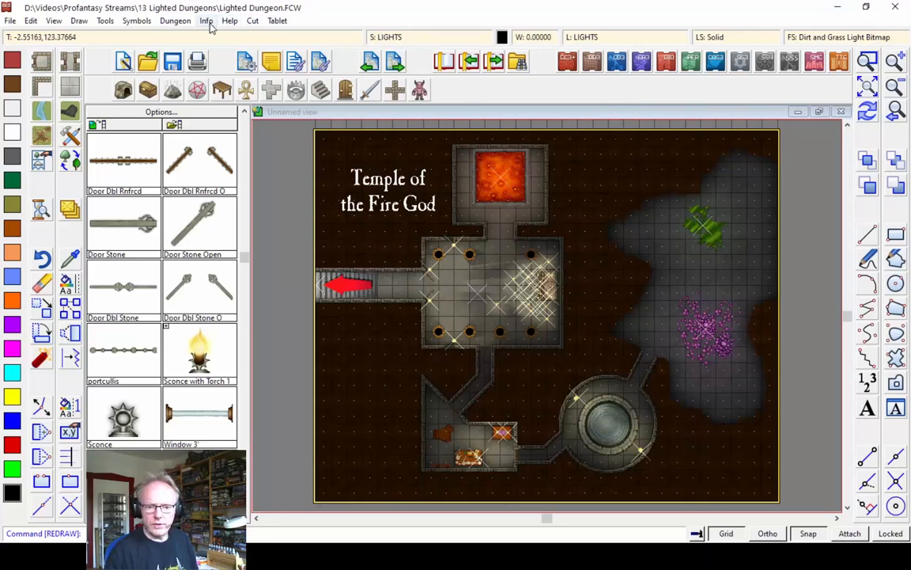
Step: Hide the light symbols on the whole map
{"action": "left_click", "coordinate": [175, 20]}
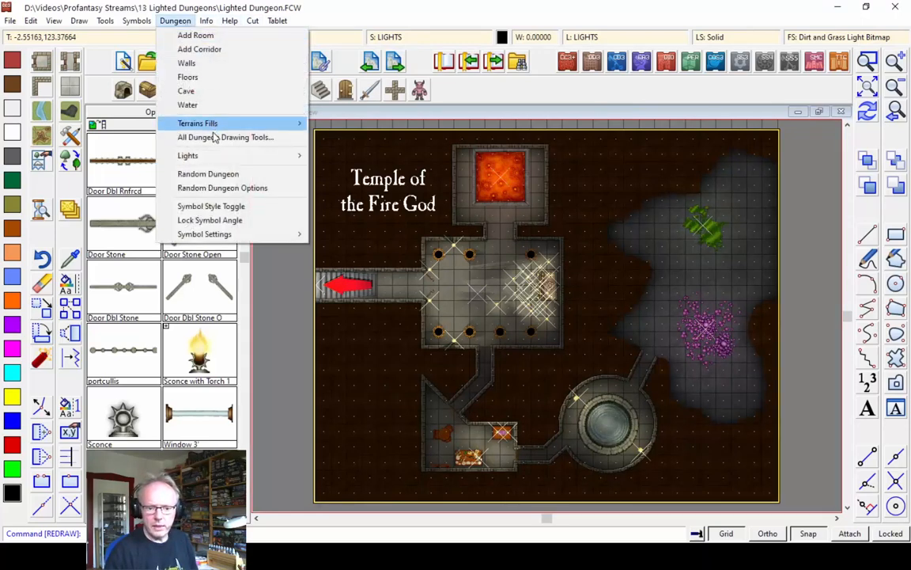
{"action": "mouse_move", "coordinate": [218, 155]}
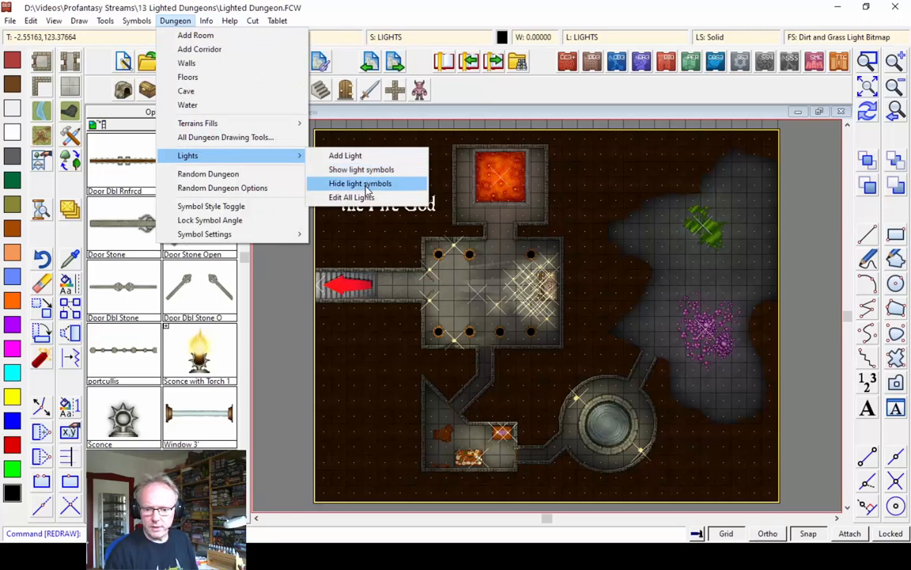
{"action": "left_click", "coordinate": [363, 184]}
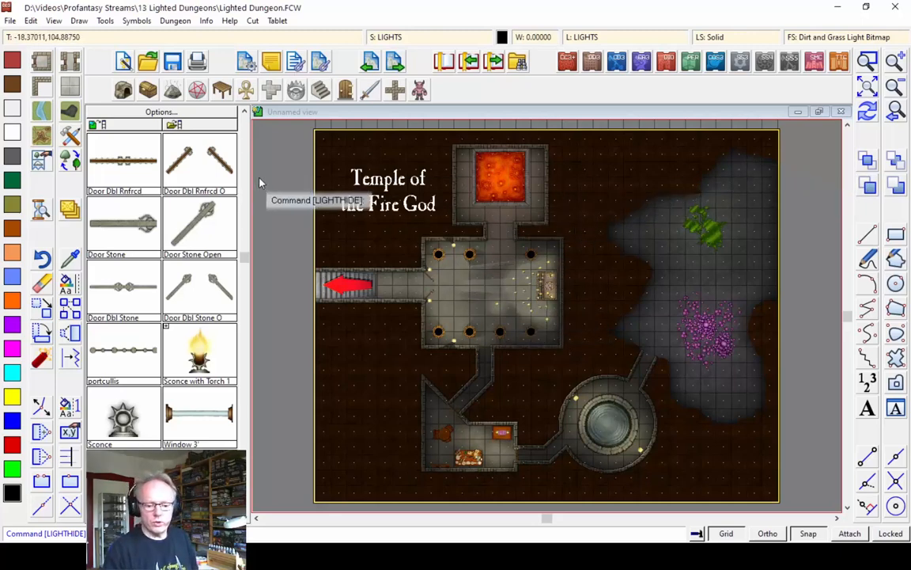
Step: Start saving a copy of the map as Lighted Dungeon.PNG in the Rectangular section PNG format
{"action": "left_click", "coordinate": [10, 21]}
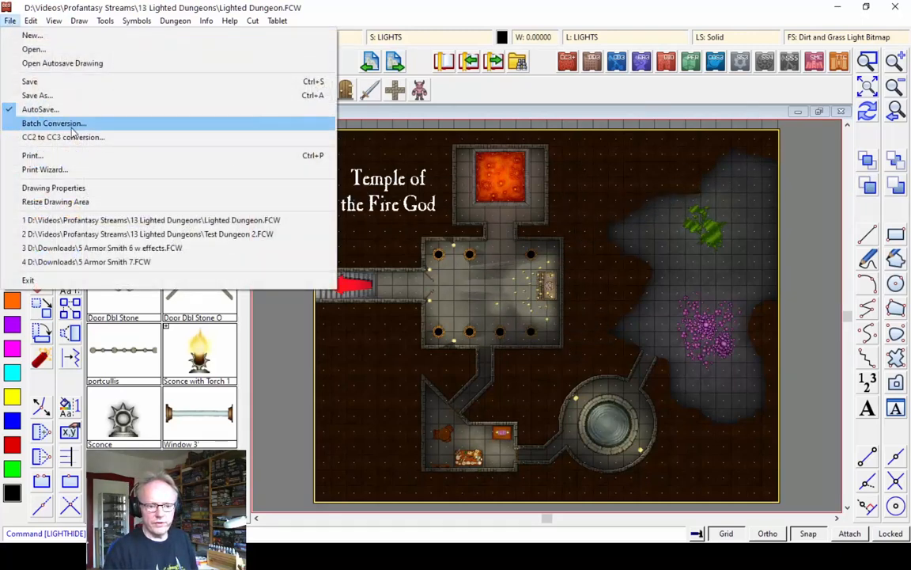
{"action": "left_click", "coordinate": [57, 95]}
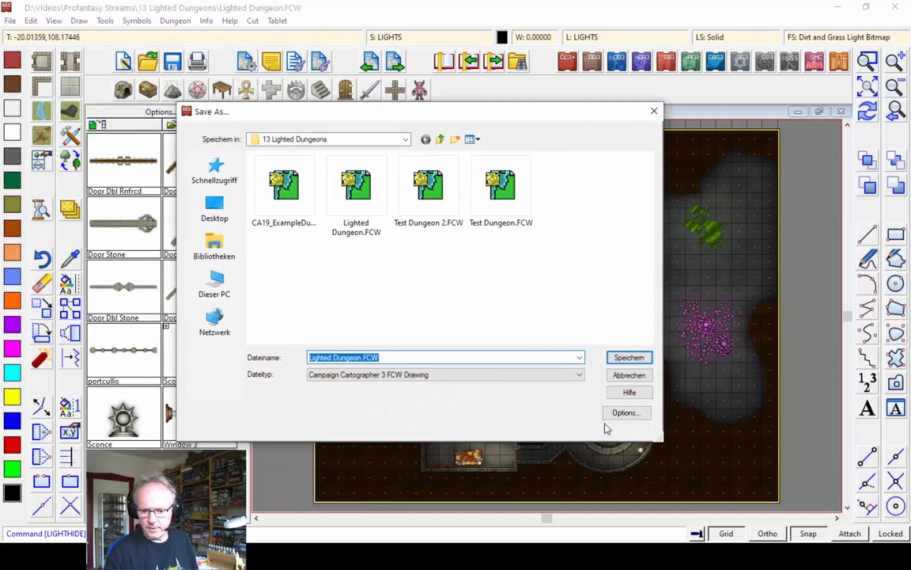
{"action": "left_click", "coordinate": [433, 376]}
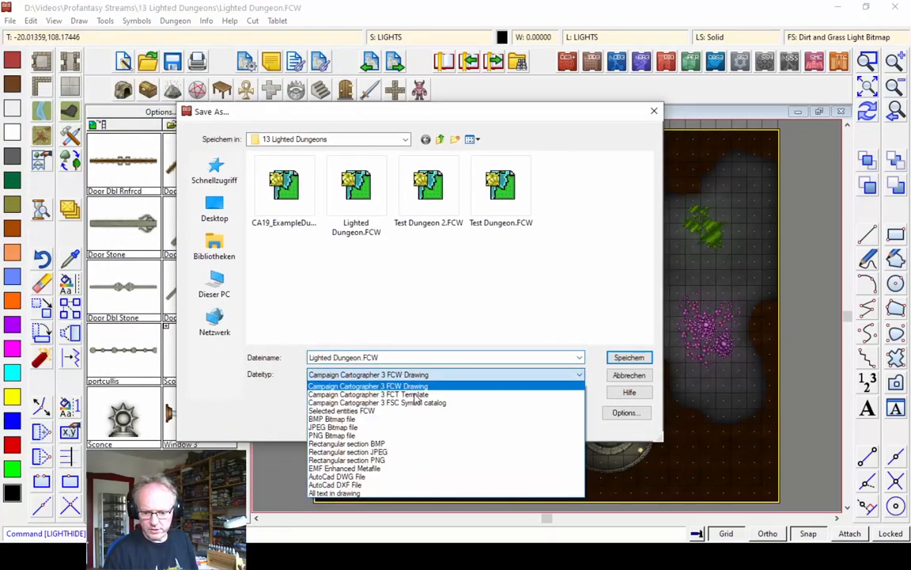
{"action": "left_click", "coordinate": [378, 460]}
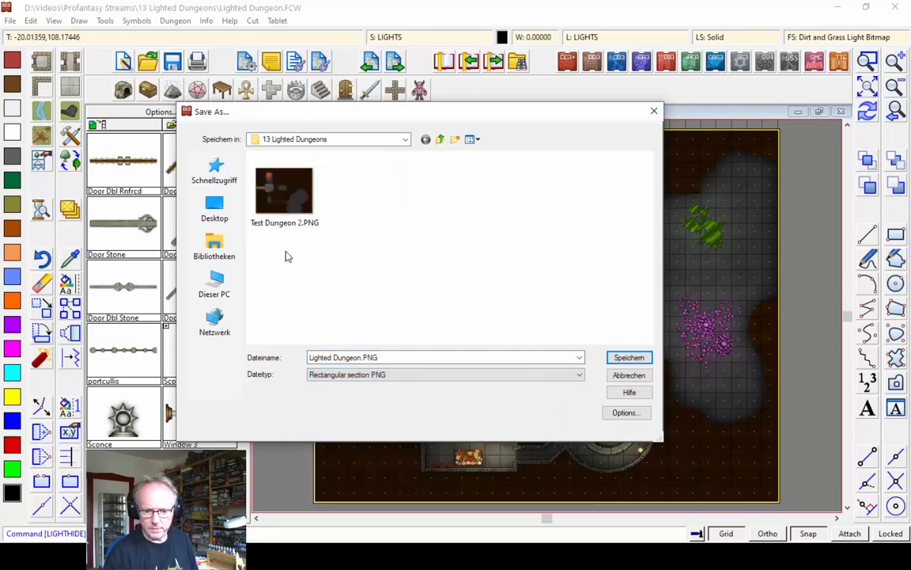
Step: Set the bitmap export size to 10000 by 10000 pixels
{"action": "left_click", "coordinate": [625, 412]}
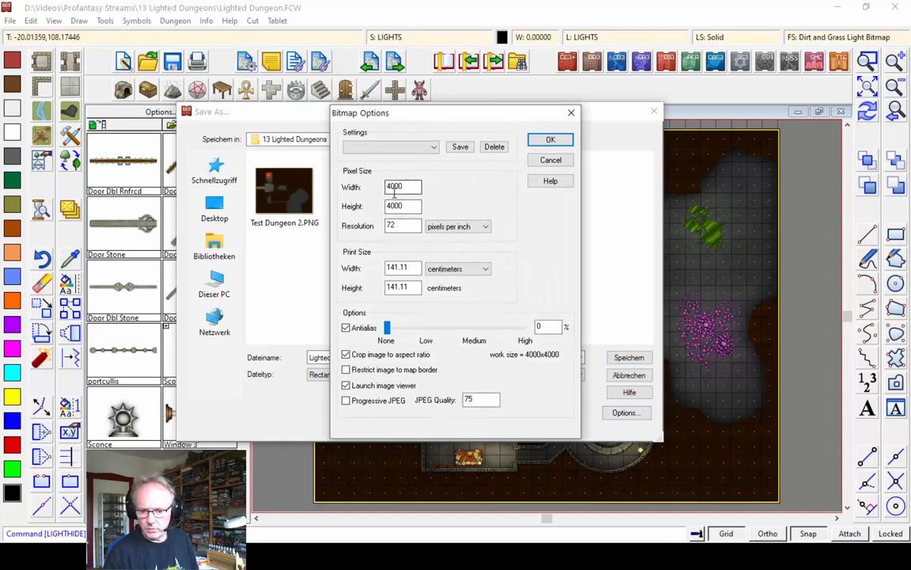
{"action": "left_click", "coordinate": [551, 139]}
{"action": "left_click", "coordinate": [627, 412]}
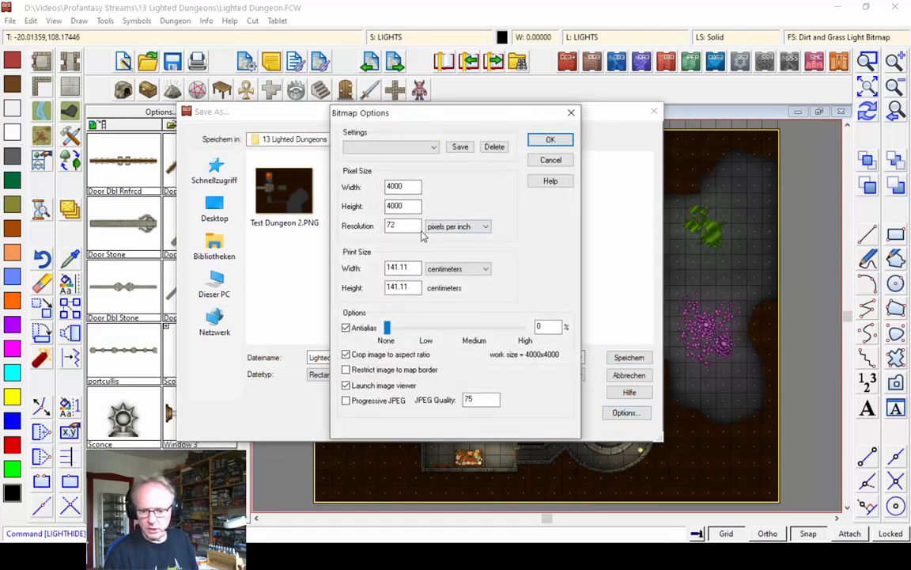
{"action": "double_click", "coordinate": [412, 187]}
{"action": "type", "text": "1"}
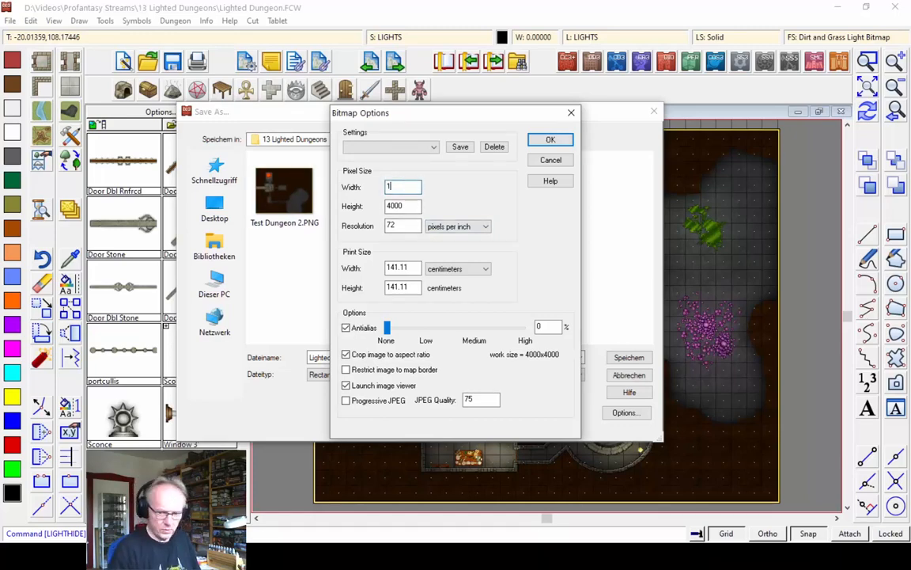
{"action": "type", "text": "0000"}
{"action": "key", "text": "Tab"}
{"action": "type", "text": "100"}
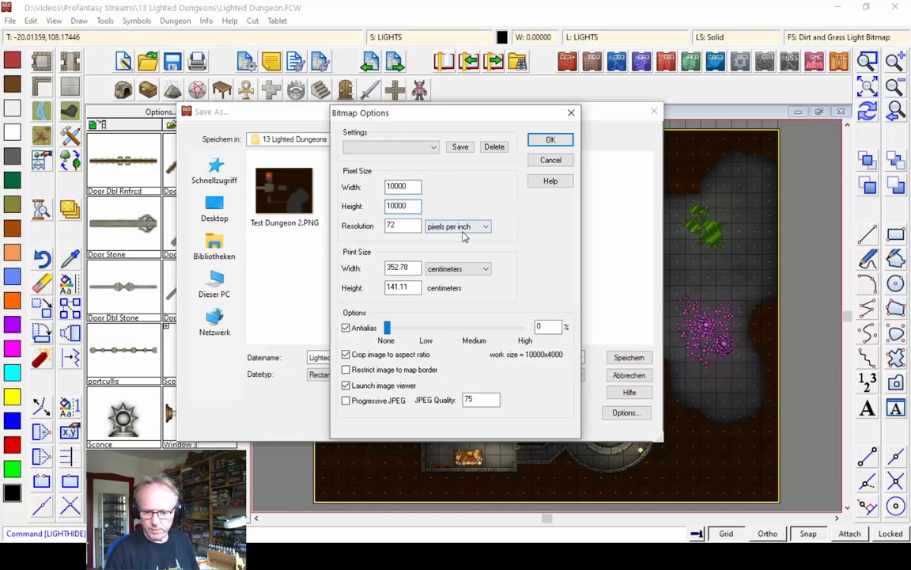
{"action": "left_click", "coordinate": [546, 142]}
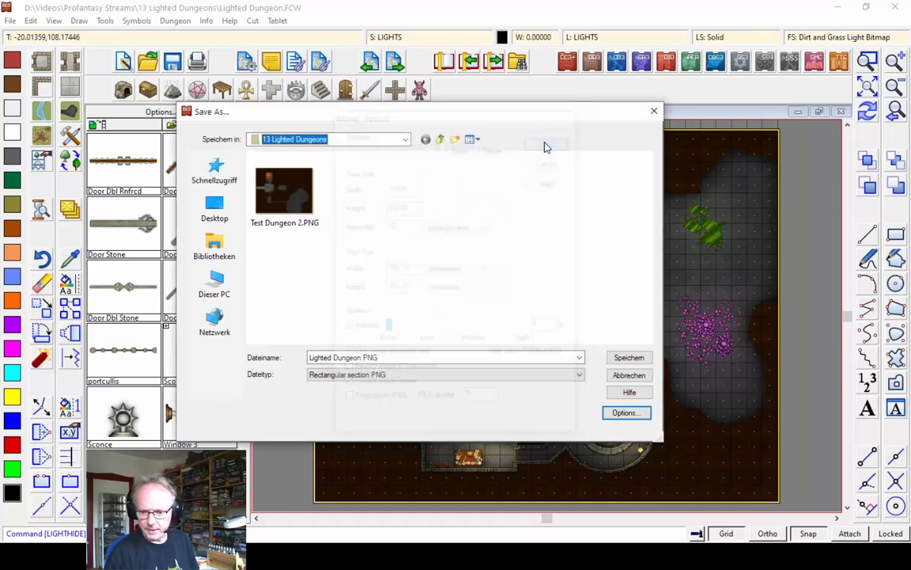
Step: Try to export the PNG with a rectangular section spanning the whole map, and dismiss the resulting messages
{"action": "left_click", "coordinate": [628, 358]}
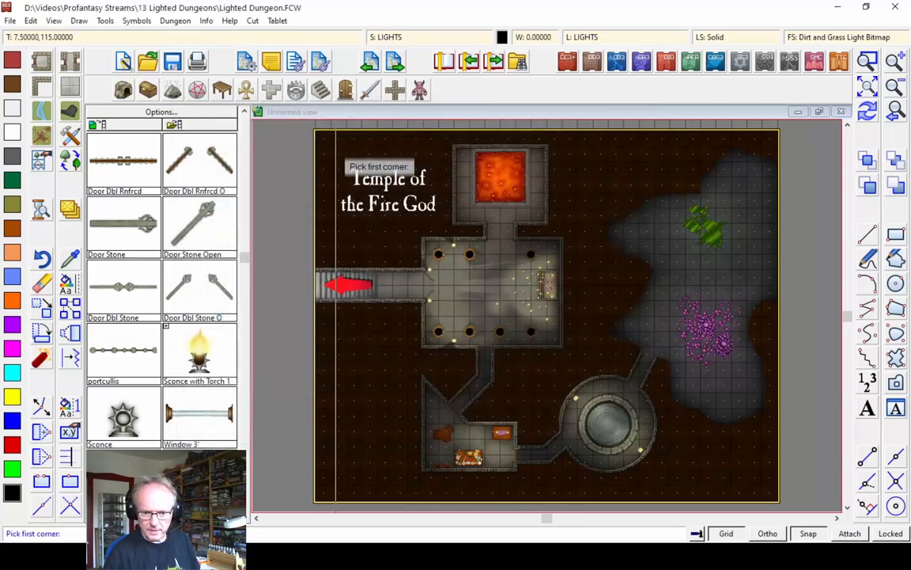
{"action": "left_click", "coordinate": [317, 132]}
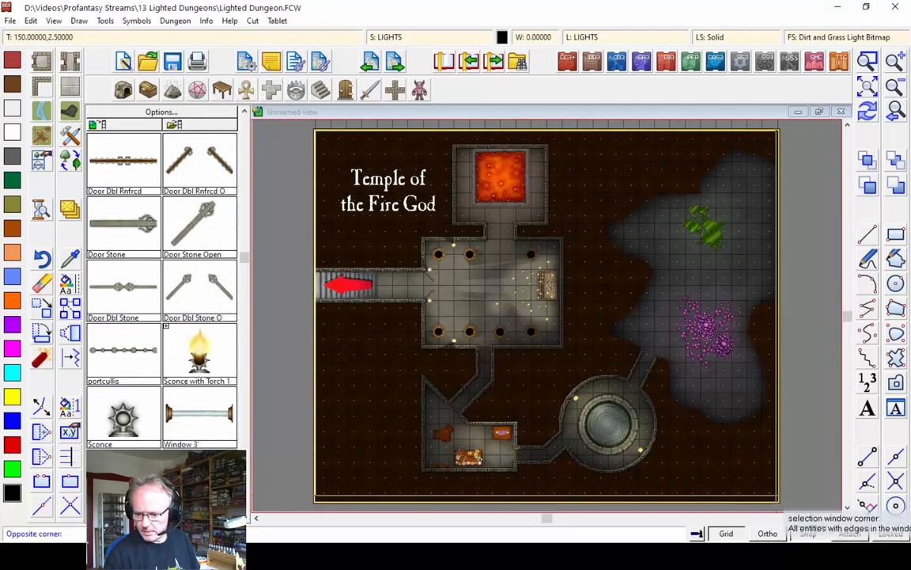
{"action": "left_click", "coordinate": [779, 500]}
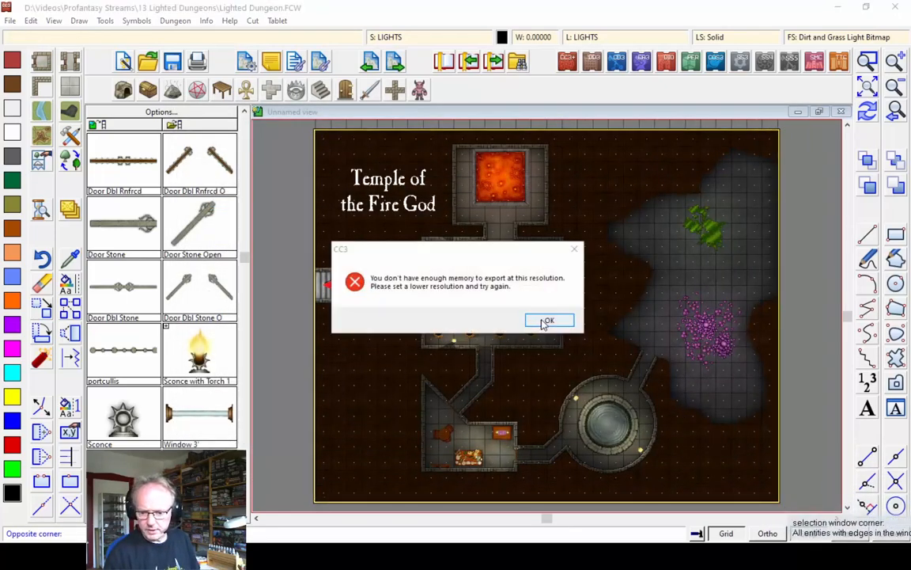
{"action": "left_click", "coordinate": [546, 321]}
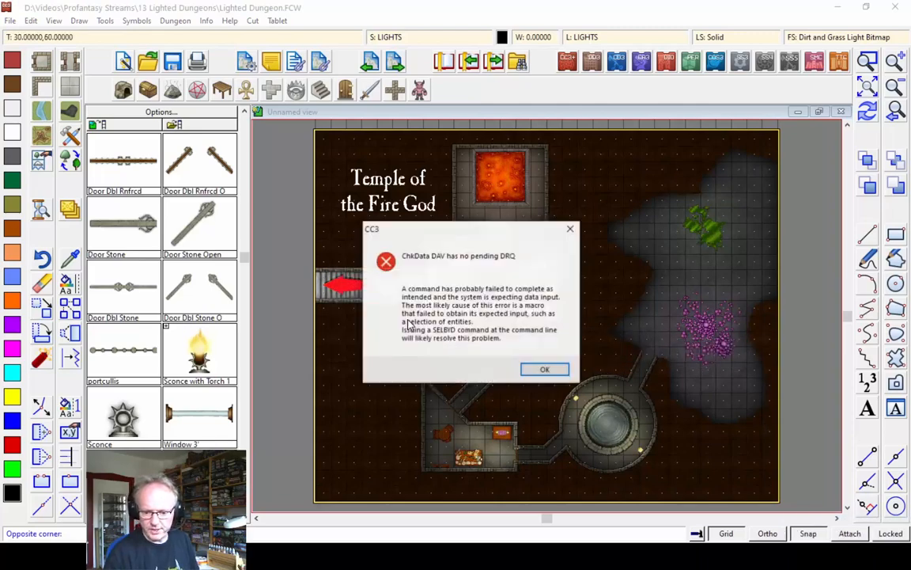
{"action": "left_click", "coordinate": [545, 370]}
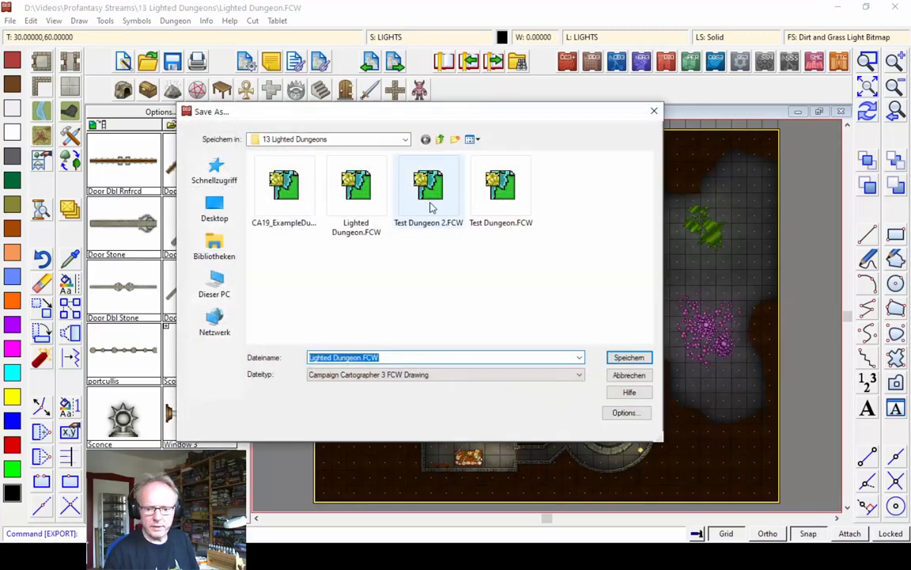
Step: Choose the Rectangular section PNG format for the saved copy and set its bitmap size to 8000 by 8000 pixels
{"action": "left_click", "coordinate": [554, 374]}
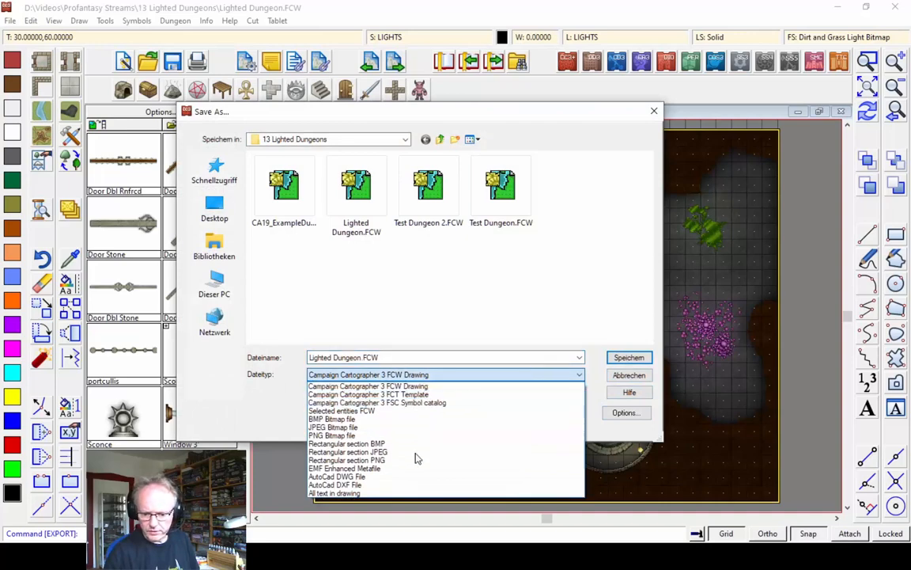
{"action": "left_click", "coordinate": [400, 462]}
{"action": "left_click", "coordinate": [637, 411]}
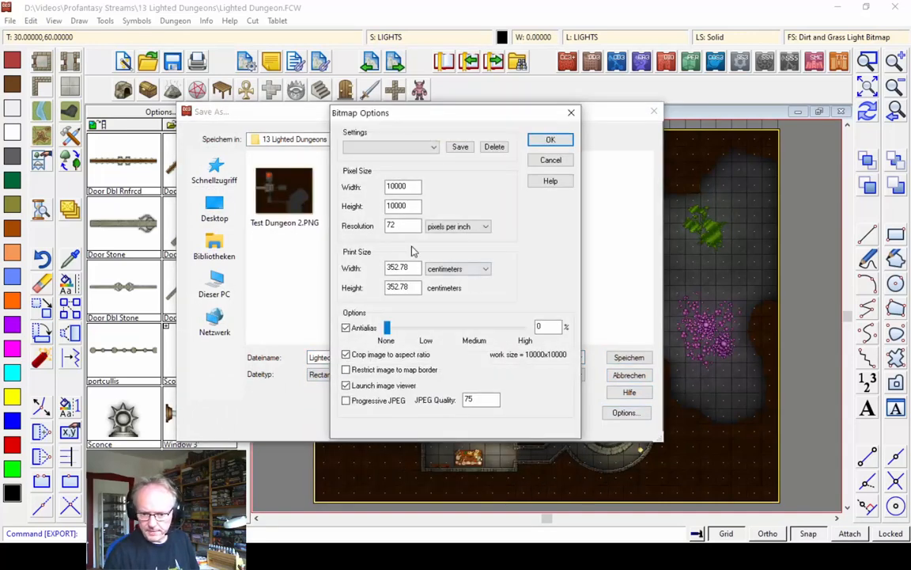
{"action": "double_click", "coordinate": [413, 190]}
{"action": "type", "text": "8000"}
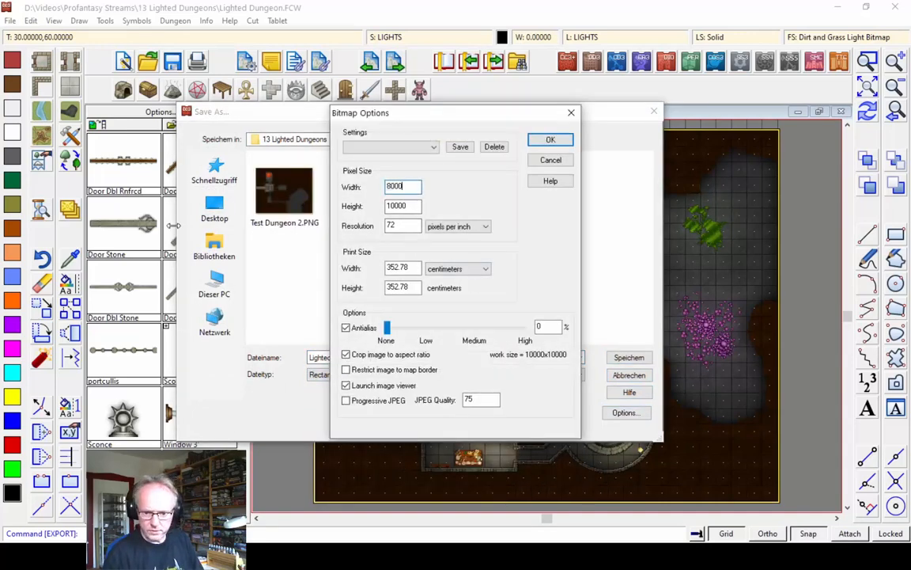
{"action": "key", "text": "Tab"}
{"action": "type", "text": "8"}
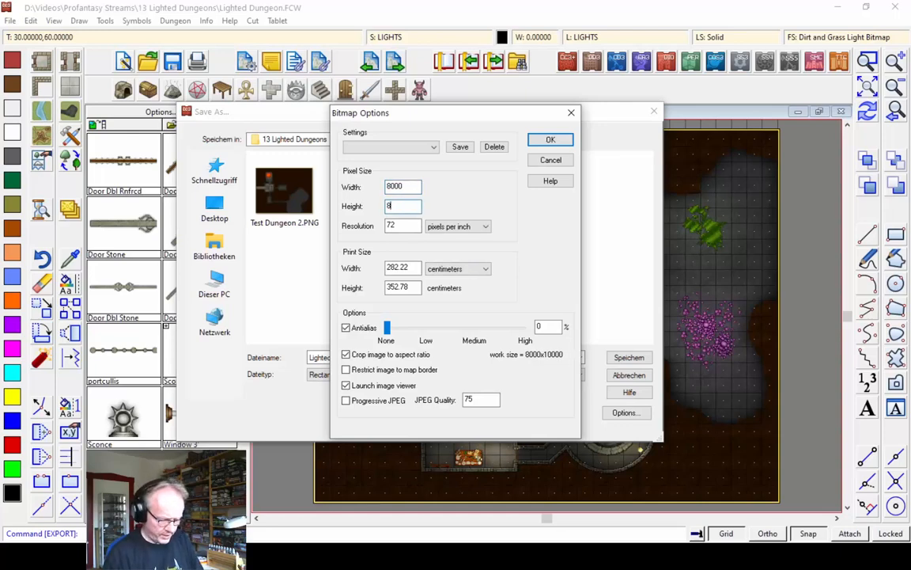
{"action": "type", "text": "000"}
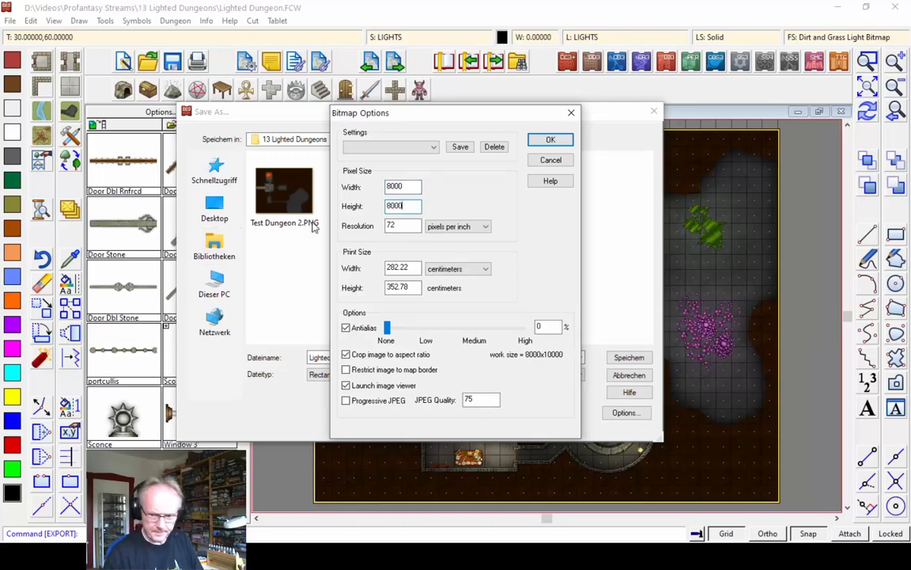
{"action": "left_click", "coordinate": [546, 142]}
Step: Export Lighted Dungeon.PNG with a rectangular section running from the map's upper-left corner to its lower-right corner
{"action": "left_click", "coordinate": [629, 357]}
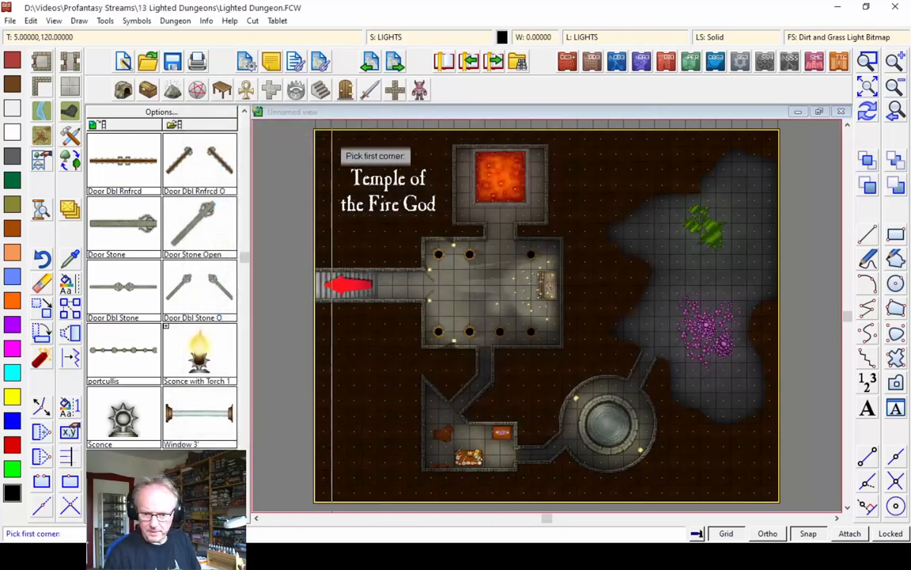
{"action": "left_click", "coordinate": [315, 131]}
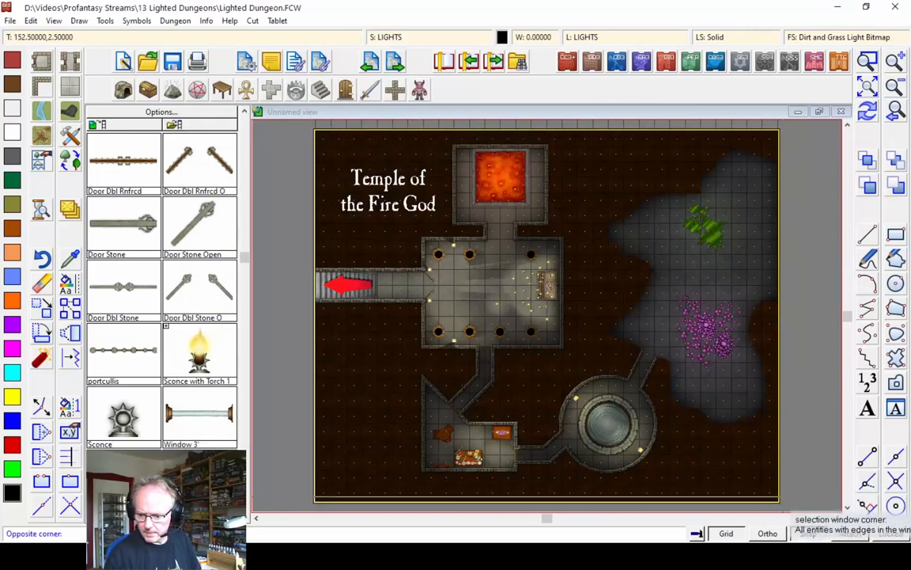
{"action": "left_click", "coordinate": [779, 502]}
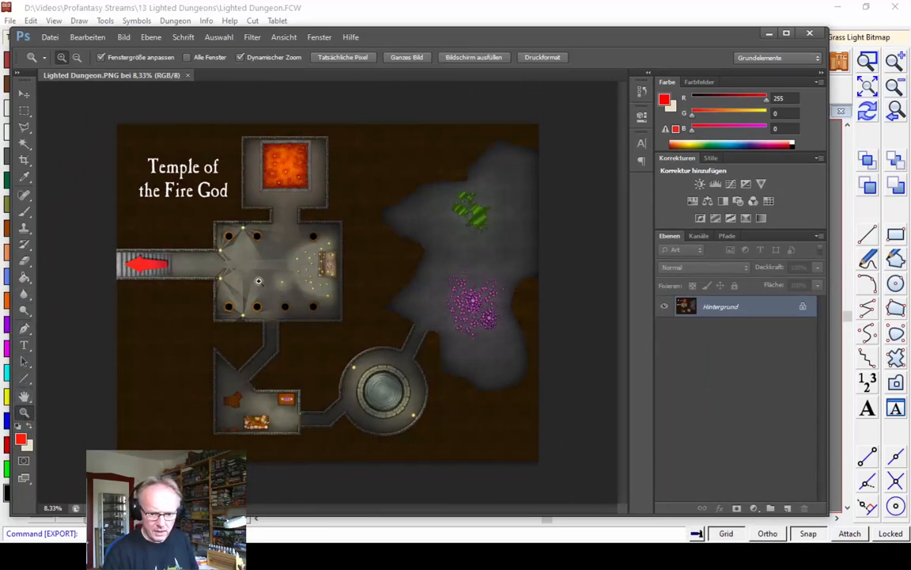
Step: Examine the torchlight and shadows around the main hall's entrance in the exported image in Photoshop, and return to Campaign Cartographer
{"action": "left_click_drag", "start_coordinate": [258, 281], "coordinate": [168, 230]}
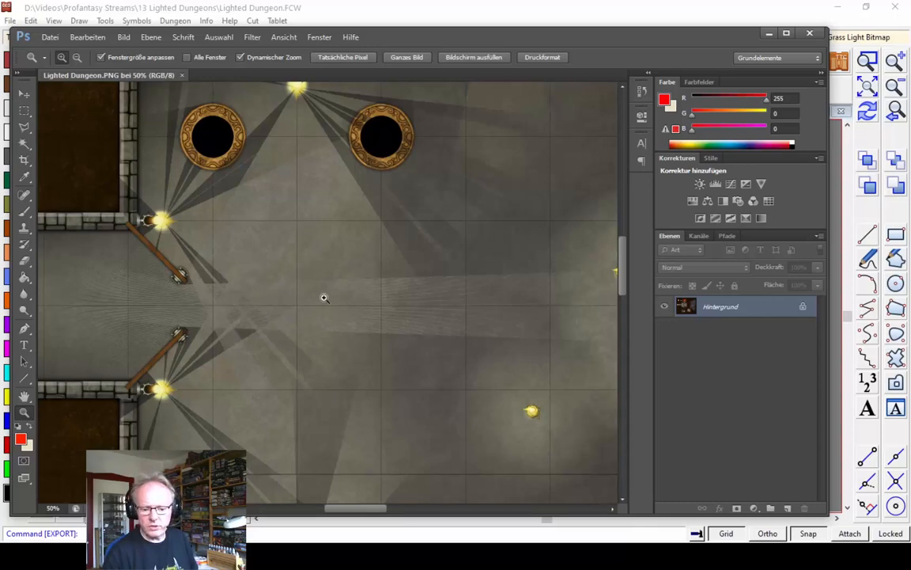
{"action": "left_click", "coordinate": [270, 292], "text": "alt"}
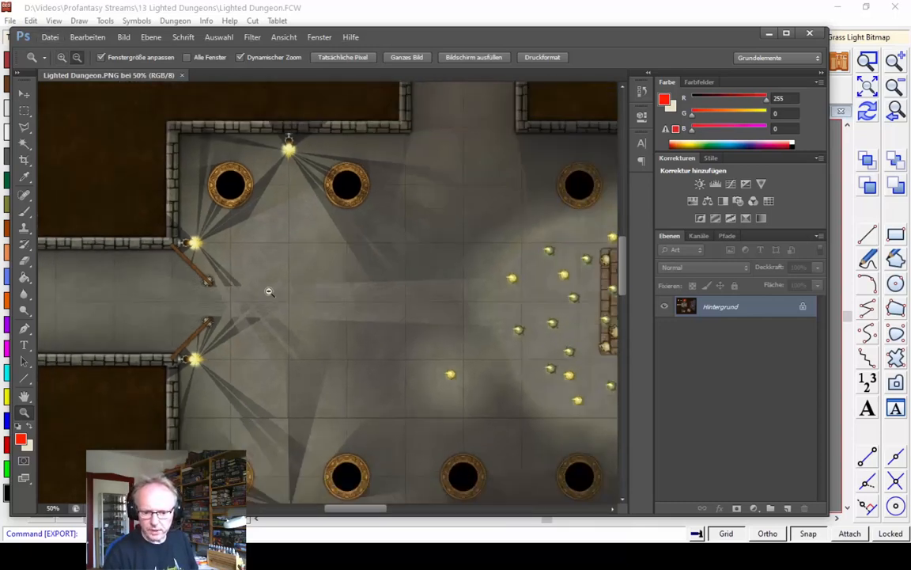
{"action": "left_click", "coordinate": [270, 292], "text": "alt"}
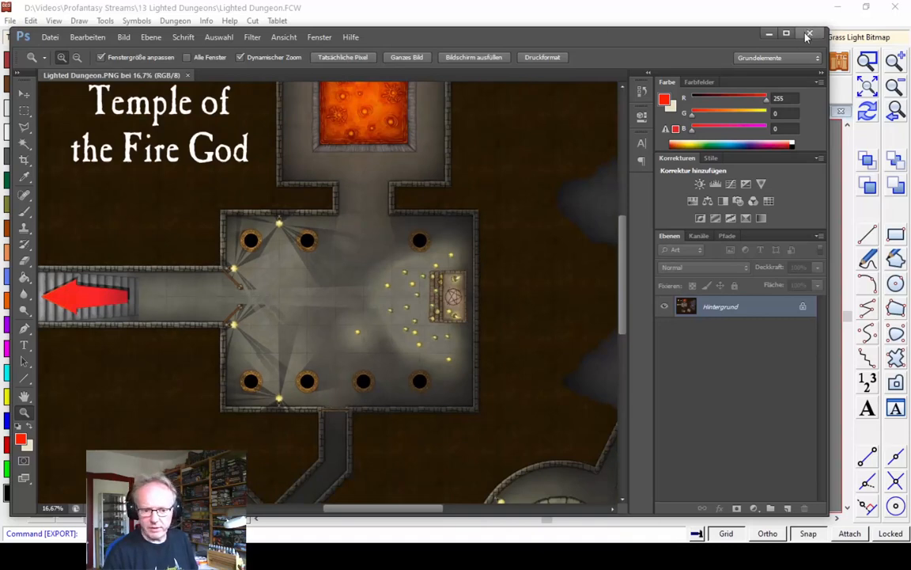
{"action": "left_click", "coordinate": [769, 34]}
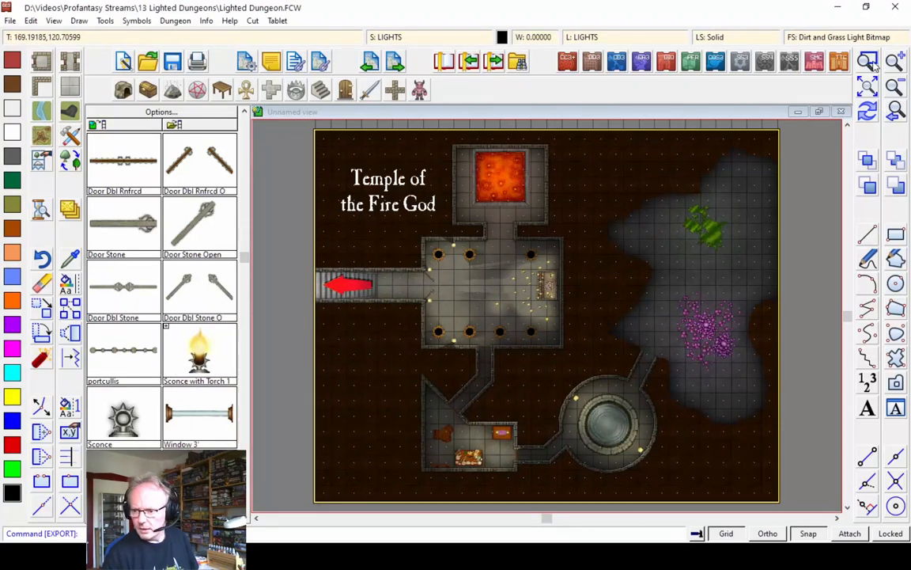
Step: List the properties of the torch sconce on the main hall's upper wall and close the listing
{"action": "left_click", "coordinate": [870, 63]}
{"action": "left_click", "coordinate": [414, 232]}
{"action": "left_click", "coordinate": [502, 287]}
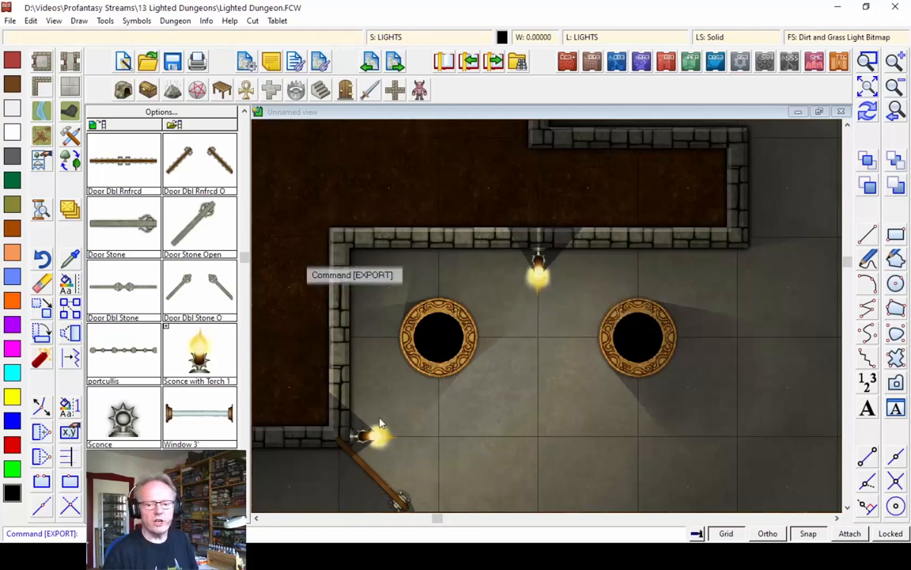
{"action": "left_click", "coordinate": [205, 21]}
{"action": "left_click", "coordinate": [224, 35]}
{"action": "left_click", "coordinate": [546, 274]}
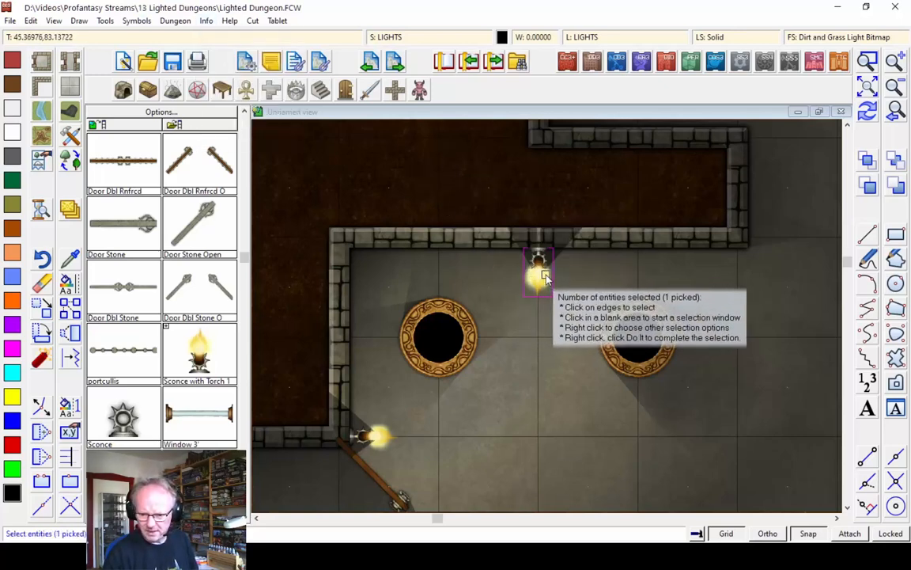
{"action": "key", "text": "d"}
{"action": "left_click", "coordinate": [322, 243]}
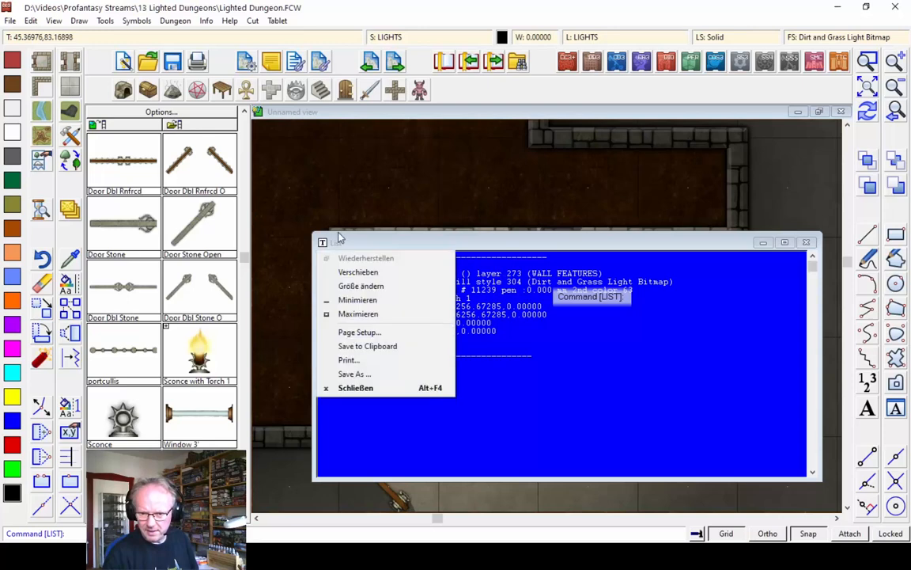
{"action": "left_click", "coordinate": [355, 387]}
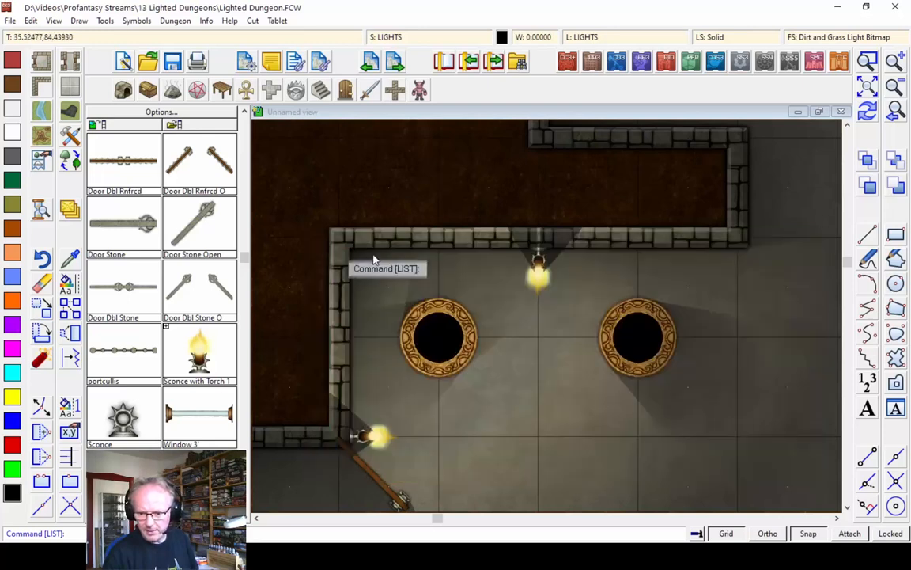
Step: Make SYMBOLS WALL the current sheet and hide all other sheets
{"action": "left_click", "coordinate": [400, 37]}
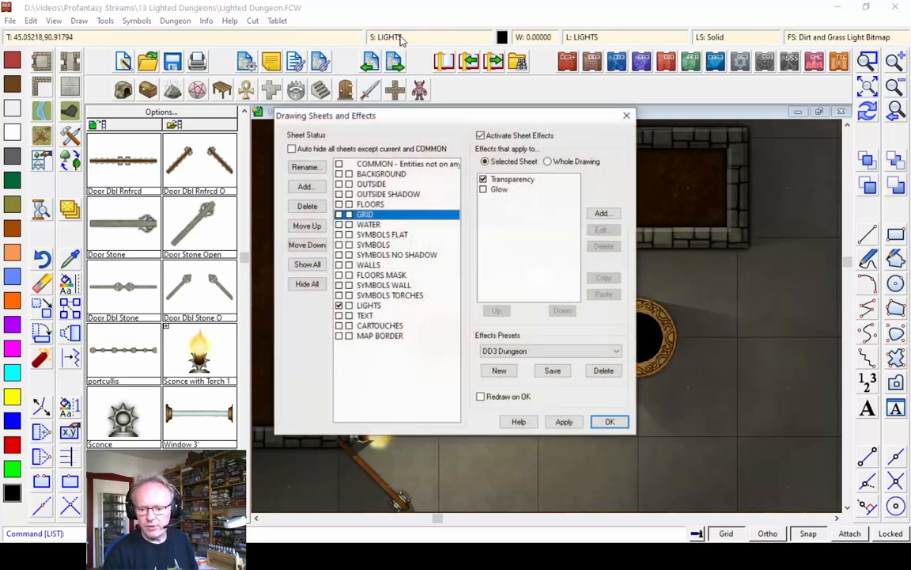
{"action": "left_click", "coordinate": [342, 286]}
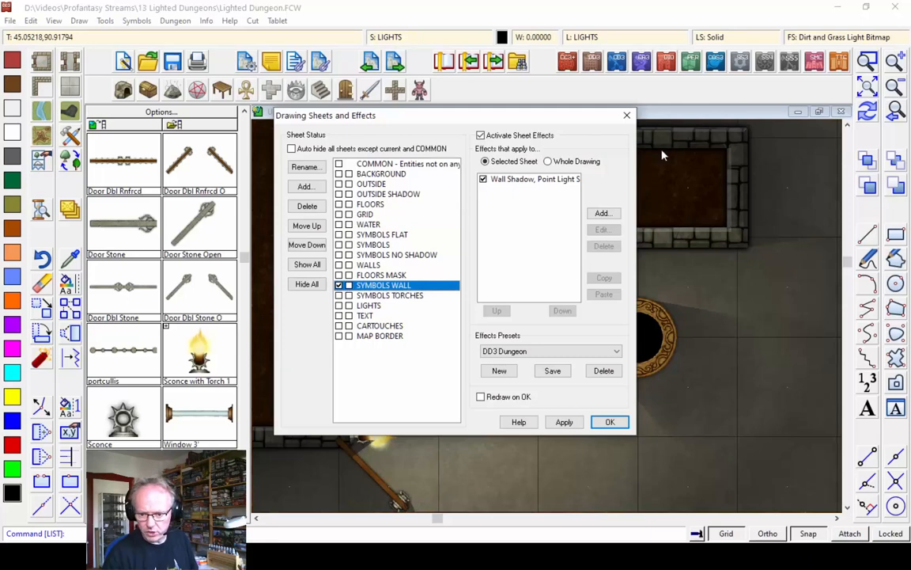
{"action": "left_click", "coordinate": [307, 284]}
{"action": "left_click", "coordinate": [608, 422]}
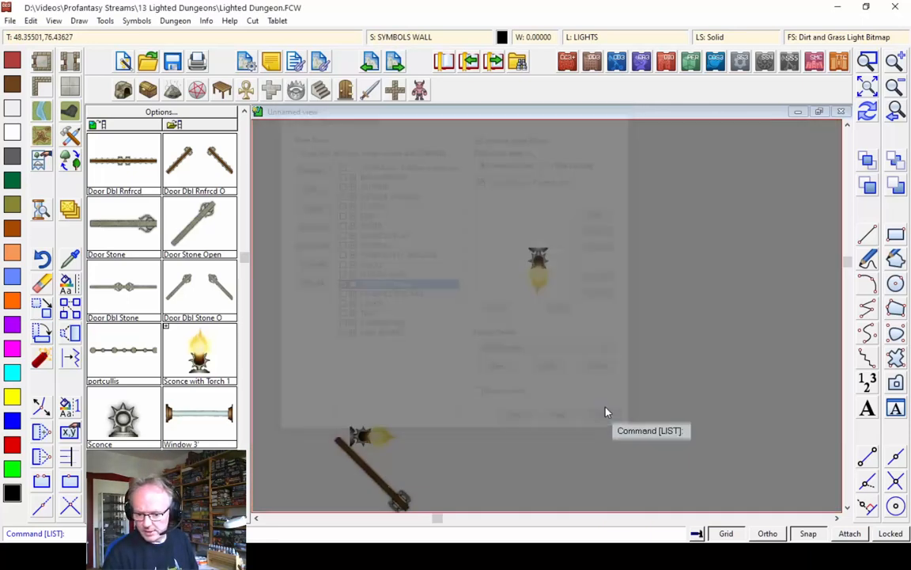
Step: Move the four torch sconces in the main hall to the SYMBOLS TORCHES sheet, leaving the doors out of the selection
{"action": "left_click", "coordinate": [867, 87]}
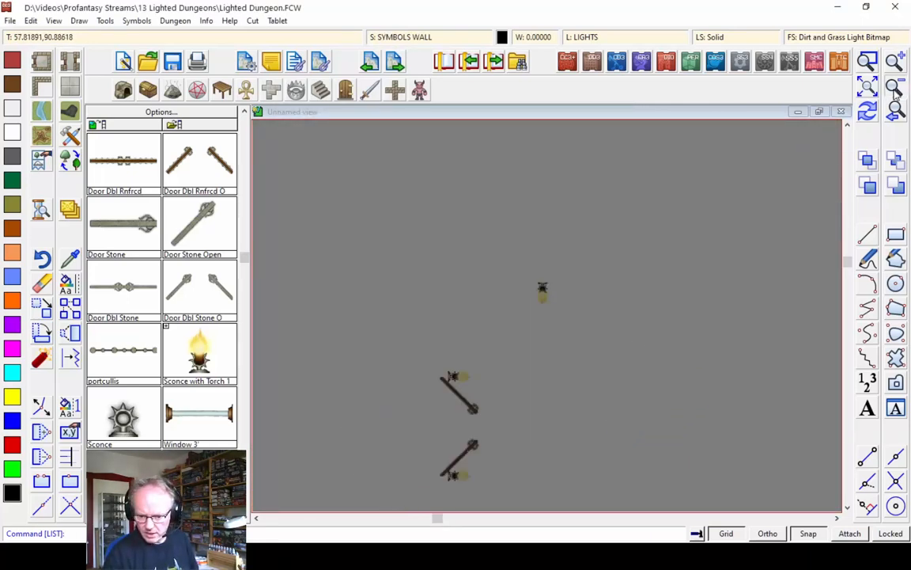
{"action": "right_click", "coordinate": [70, 208]}
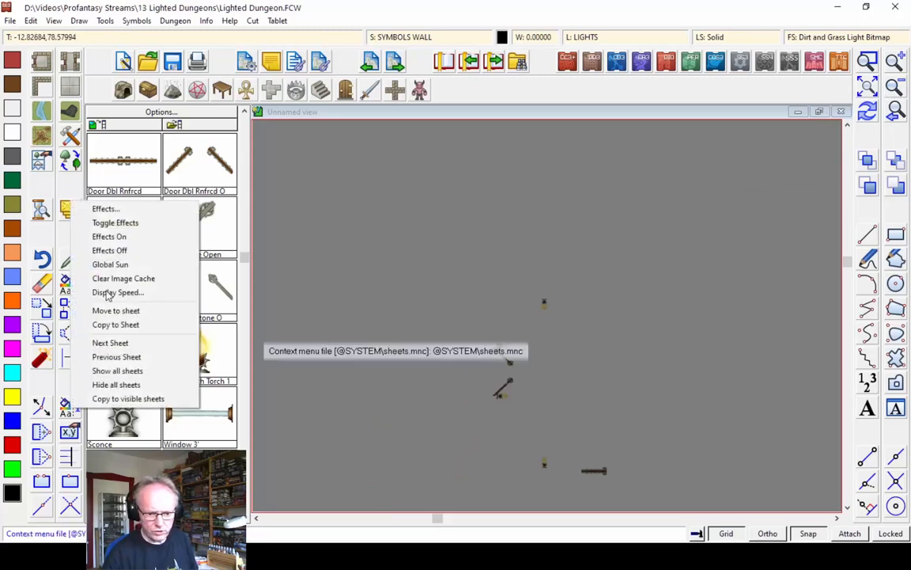
{"action": "left_click", "coordinate": [131, 310]}
{"action": "left_click", "coordinate": [507, 402]}
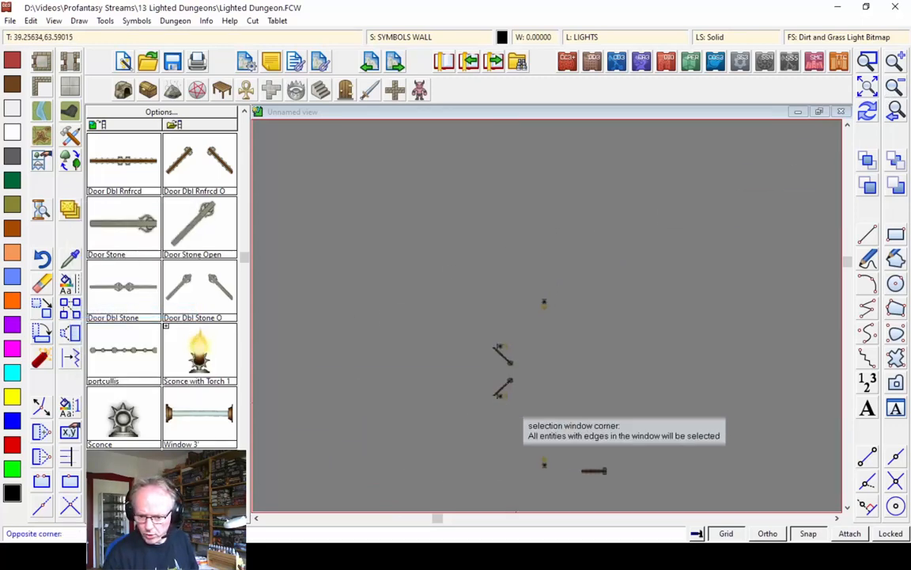
{"action": "left_click", "coordinate": [547, 396]}
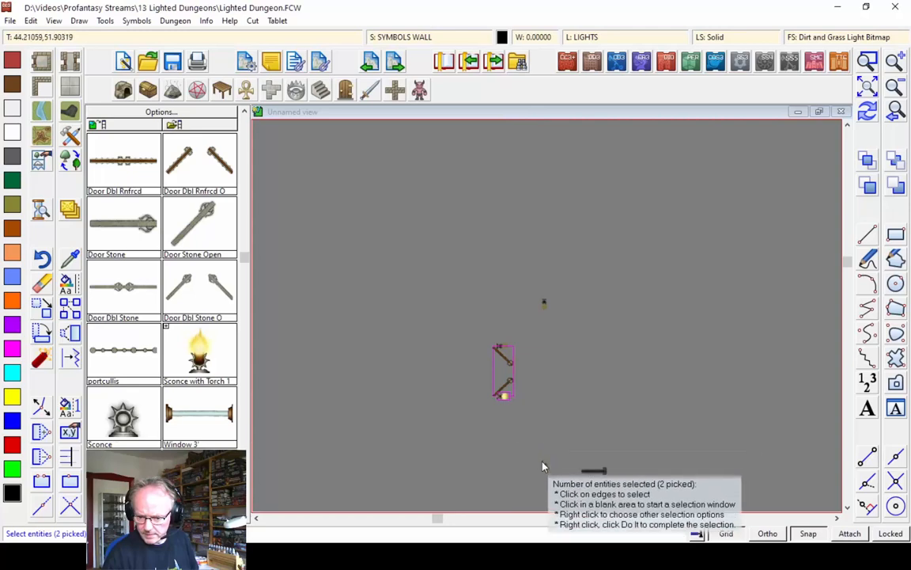
{"action": "left_click", "coordinate": [532, 472]}
{"action": "left_click", "coordinate": [561, 399]}
{"action": "left_click", "coordinate": [488, 296]}
{"action": "left_click", "coordinate": [558, 368]}
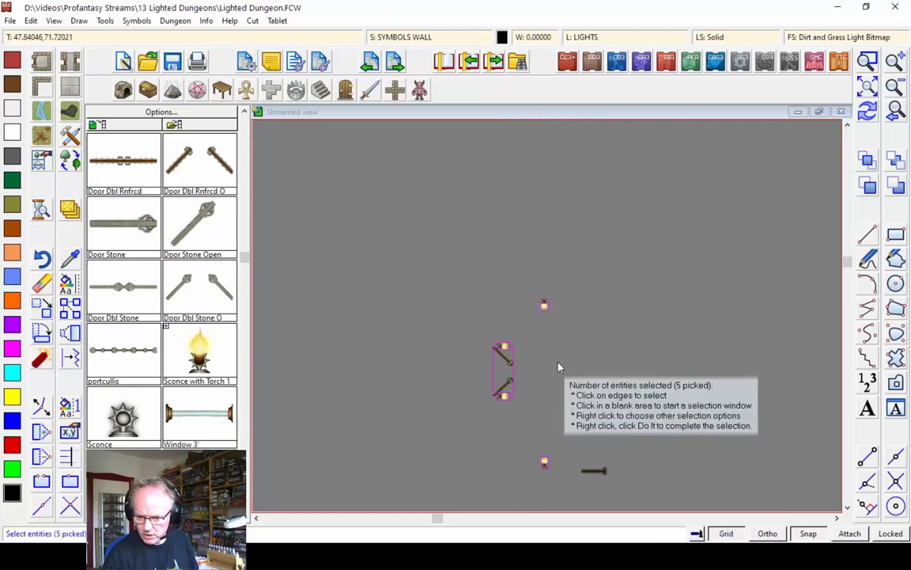
{"action": "right_click", "coordinate": [509, 353]}
{"action": "mouse_move", "coordinate": [554, 387]}
{"action": "left_click", "coordinate": [621, 415]}
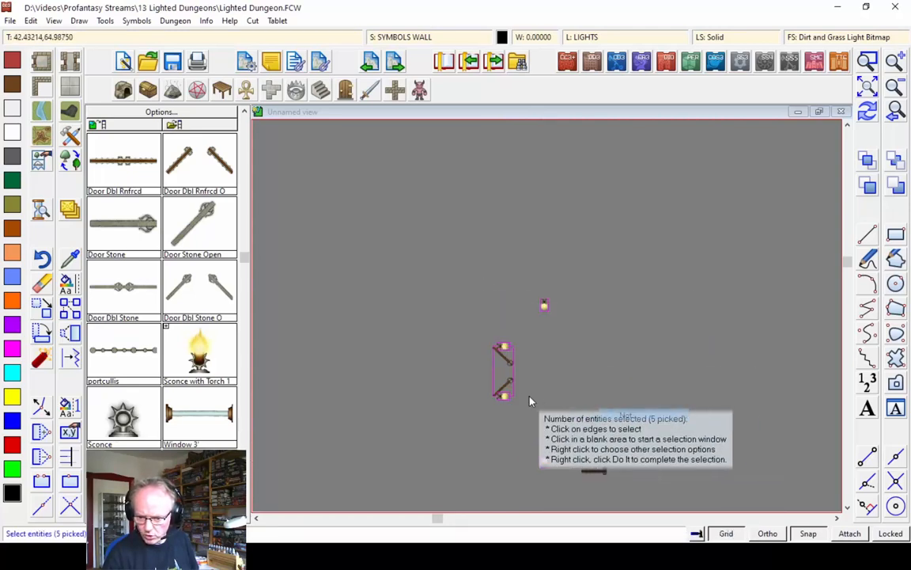
{"action": "left_click", "coordinate": [459, 344]}
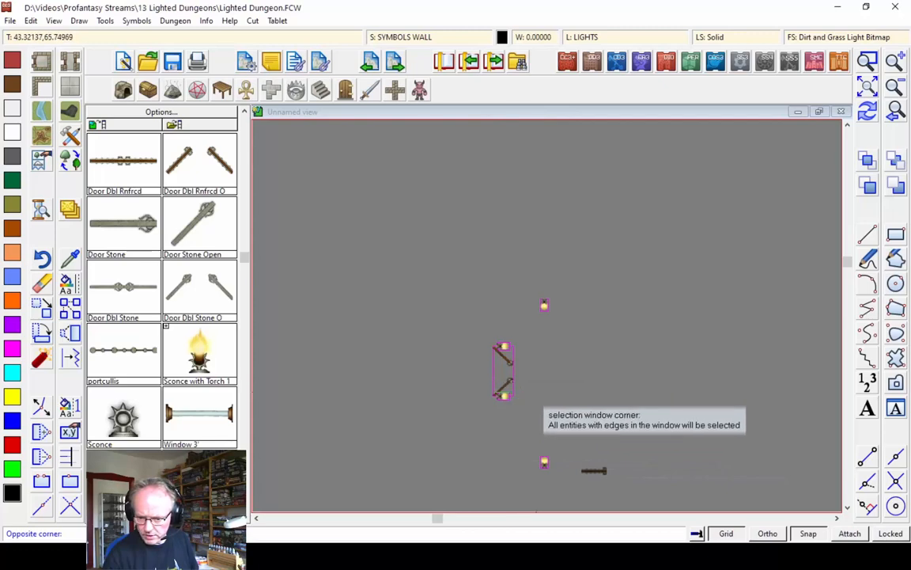
{"action": "left_click", "coordinate": [543, 387]}
{"action": "right_click", "coordinate": [576, 346]}
{"action": "left_click", "coordinate": [574, 344]}
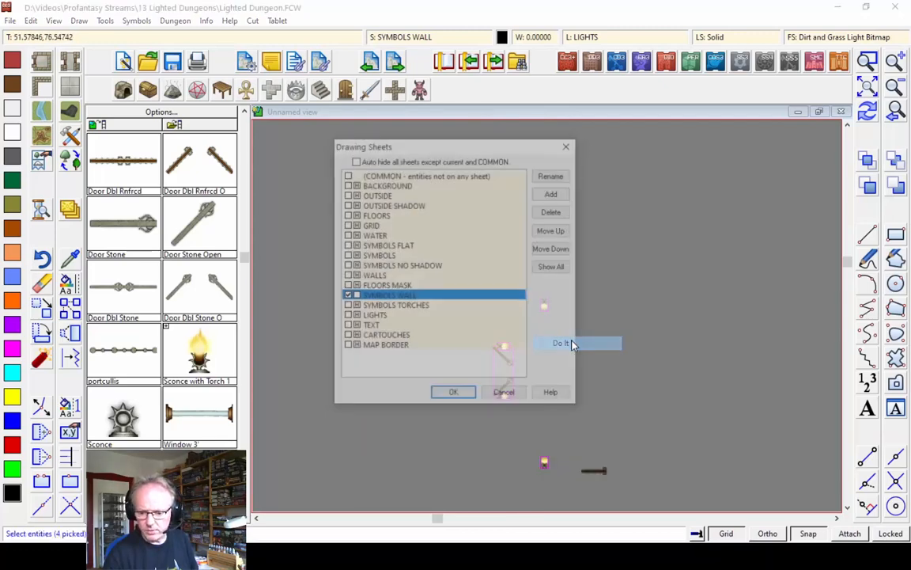
{"action": "left_click", "coordinate": [453, 395]}
Step: Show all sheets of the drawing again and display the whole map
{"action": "left_click", "coordinate": [404, 38]}
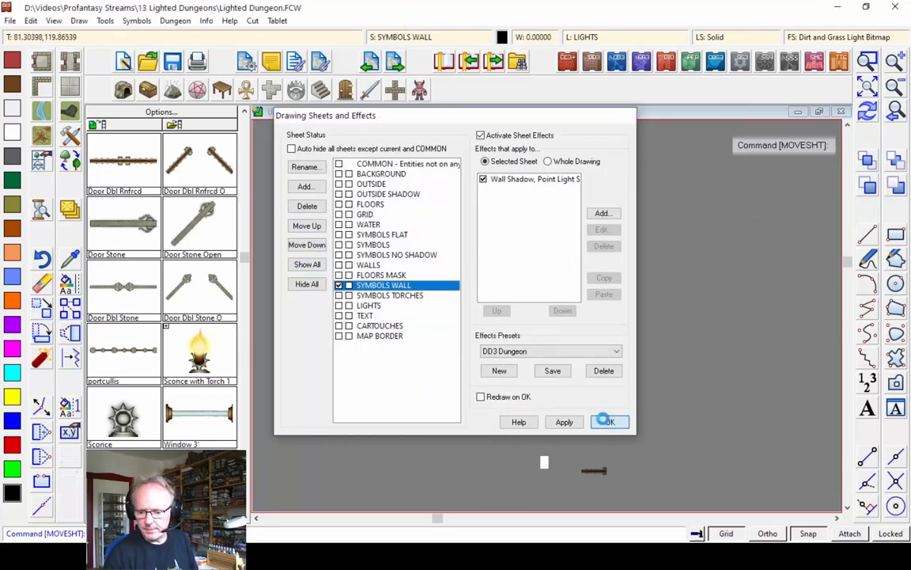
{"action": "left_click", "coordinate": [607, 421]}
{"action": "left_click", "coordinate": [898, 107]}
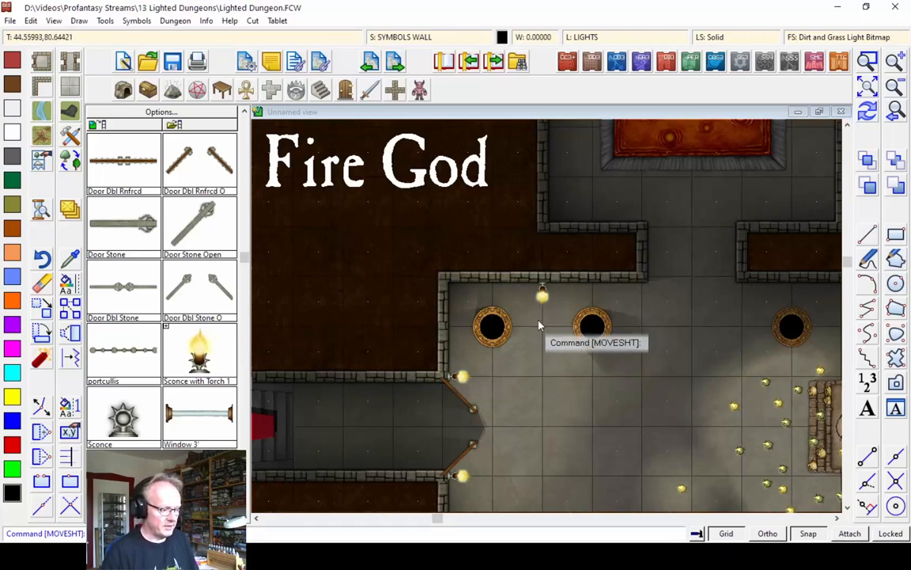
{"action": "left_click", "coordinate": [868, 90]}
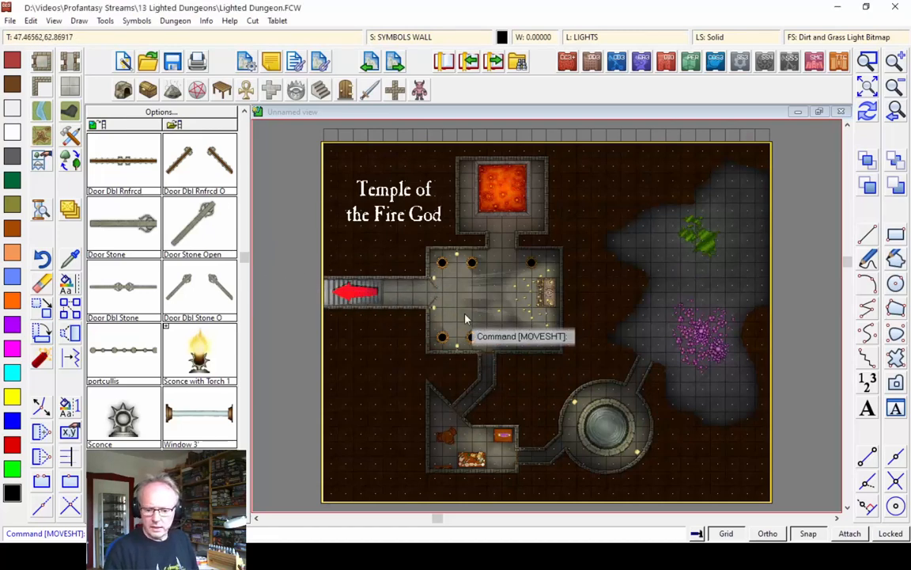
Step: Run the EXPORTSETMPPP command to check the maximum pixels per export pass
{"action": "type", "text": "export"}
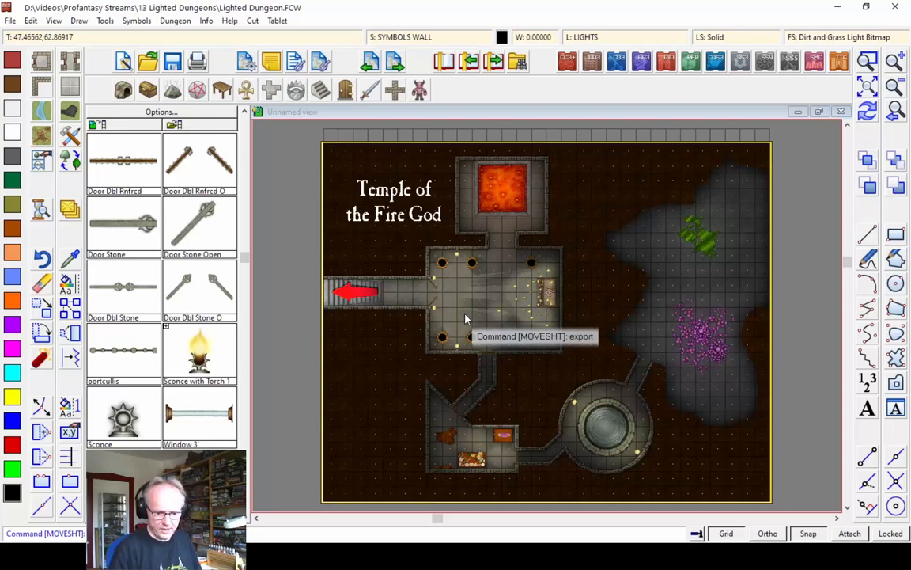
{"action": "type", "text": "set"}
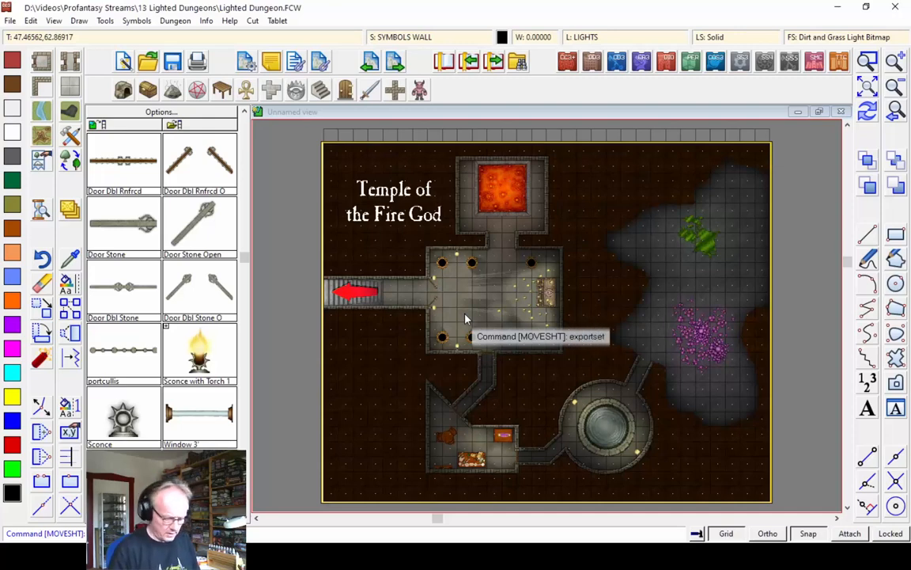
{"action": "type", "text": "mp"}
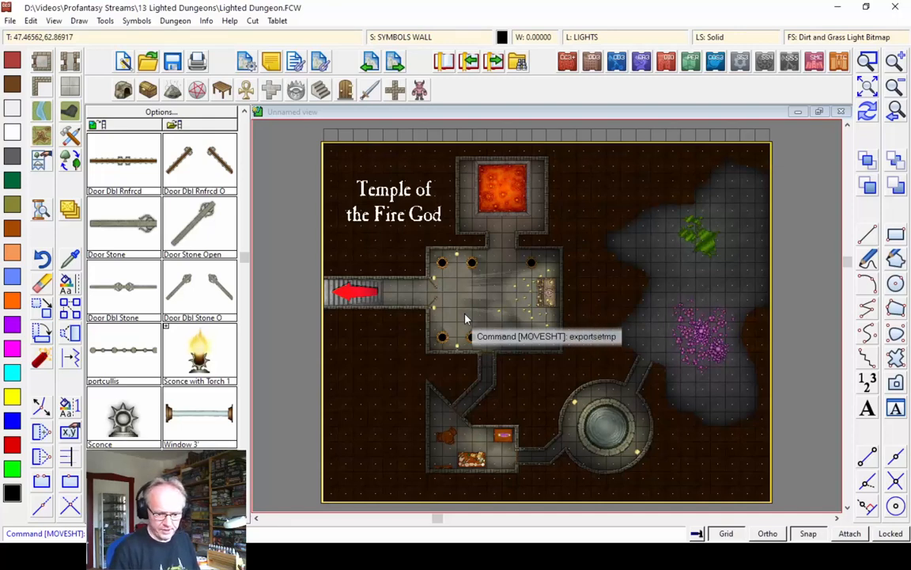
{"action": "type", "text": "pp"}
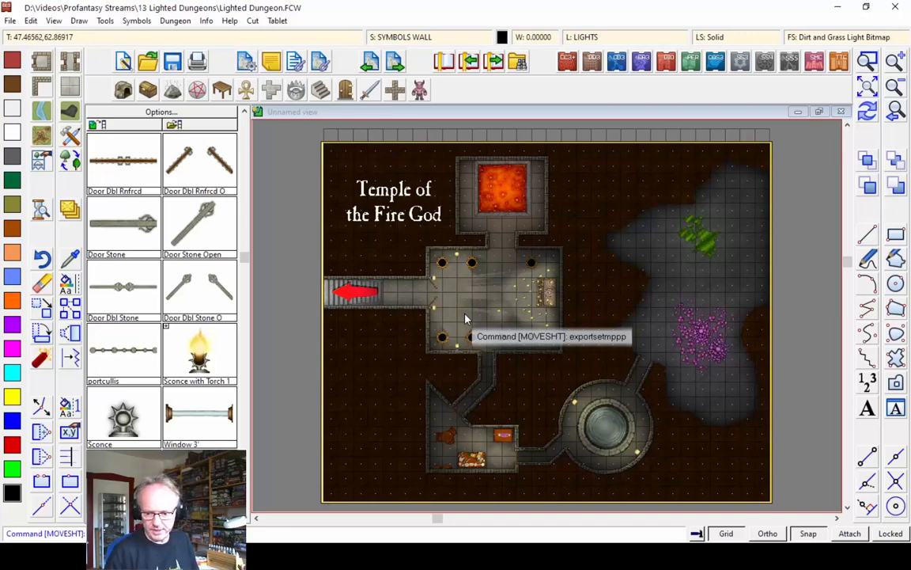
{"action": "key", "text": "Return"}
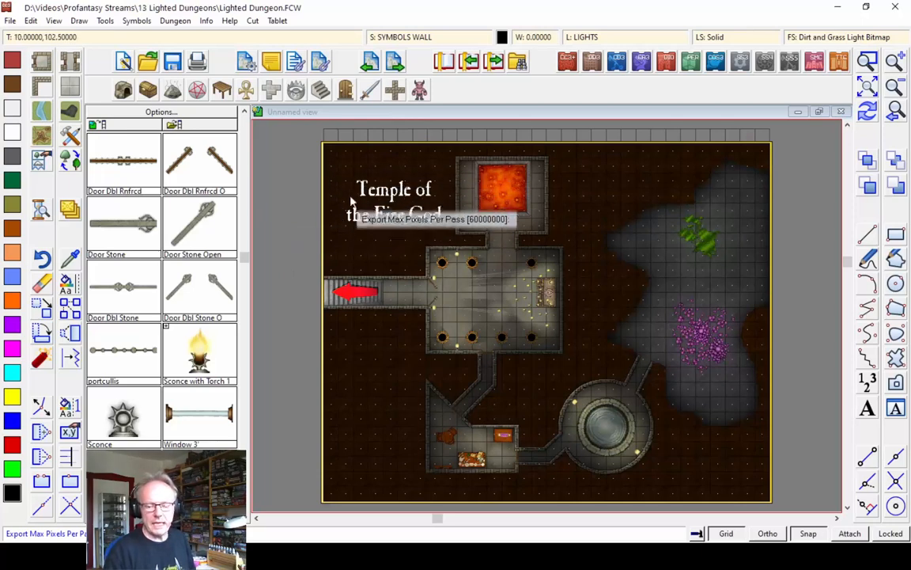
Step: Start saving the map as a Rectangular section PNG and set its pixel size to 4800 by 4800
{"action": "left_click", "coordinate": [11, 21]}
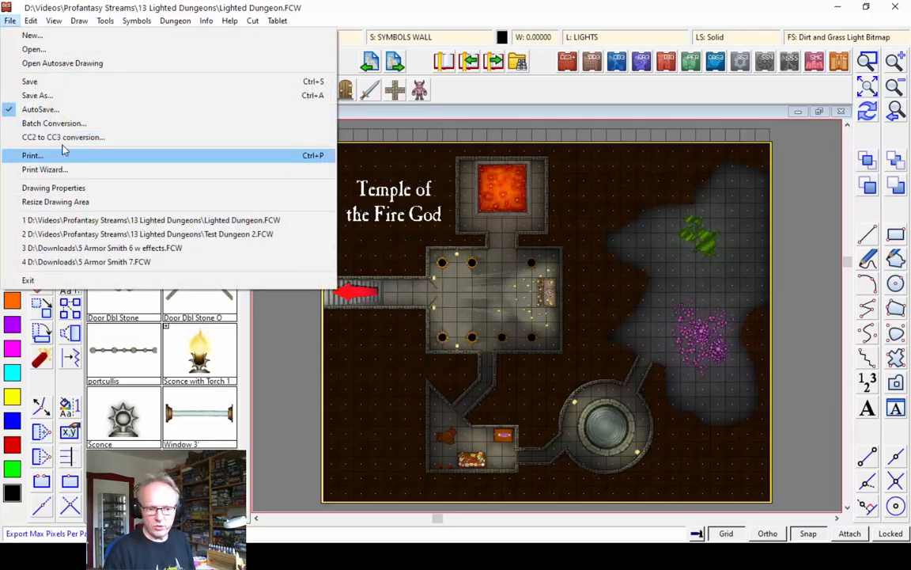
{"action": "left_click", "coordinate": [59, 98]}
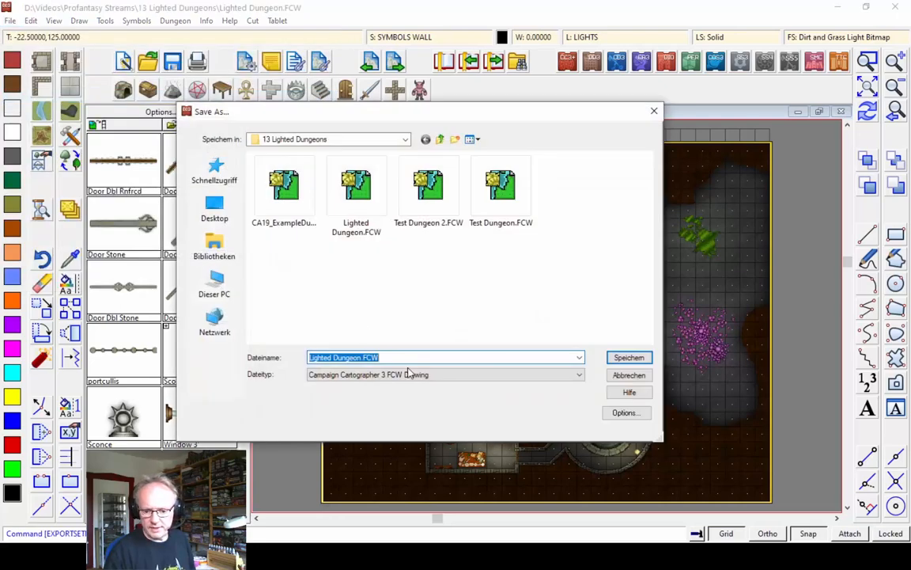
{"action": "left_click", "coordinate": [395, 375]}
{"action": "left_click", "coordinate": [372, 460]}
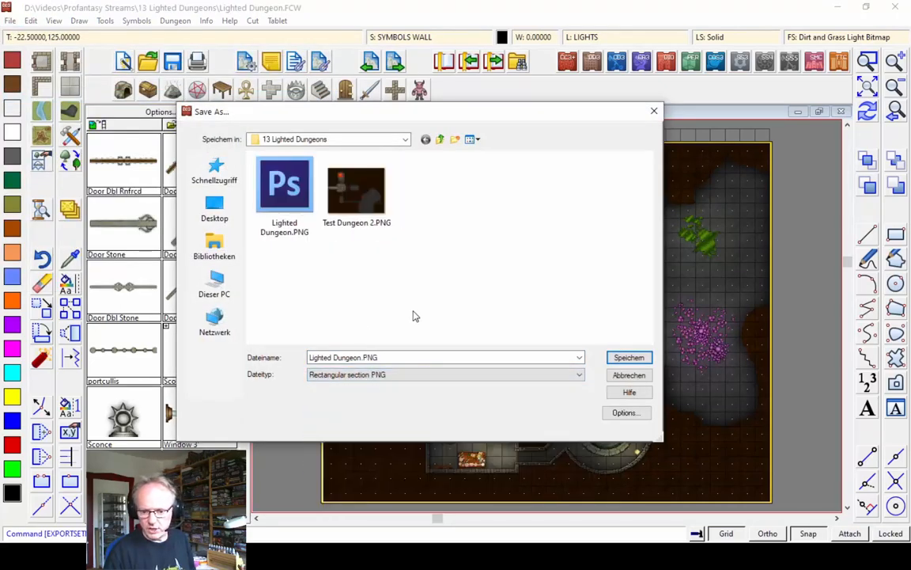
{"action": "left_click", "coordinate": [624, 412]}
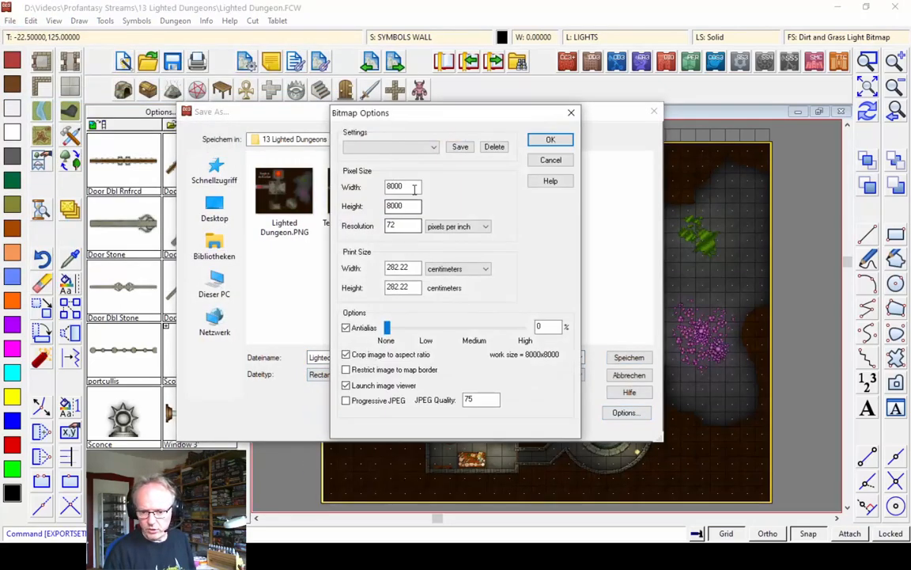
{"action": "type", "text": "4"}
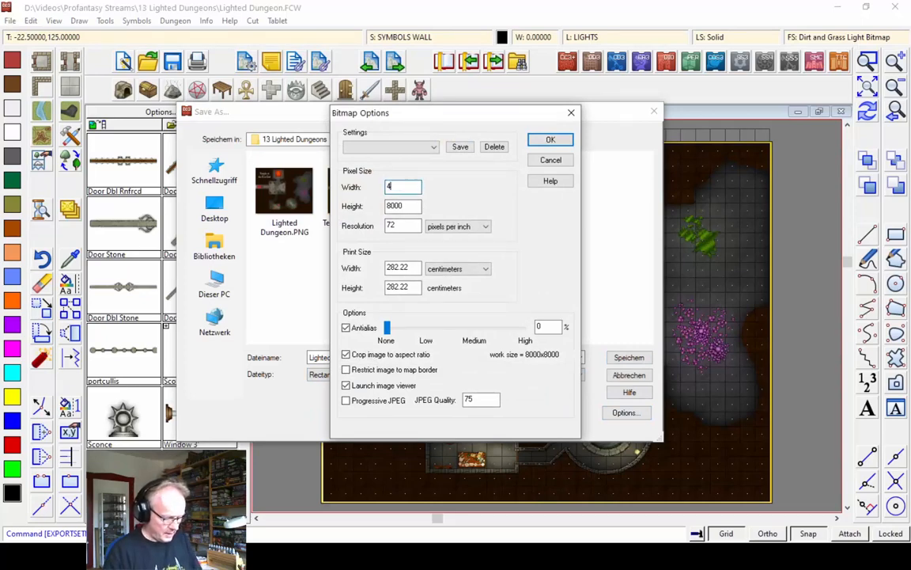
{"action": "key", "text": "Tab"}
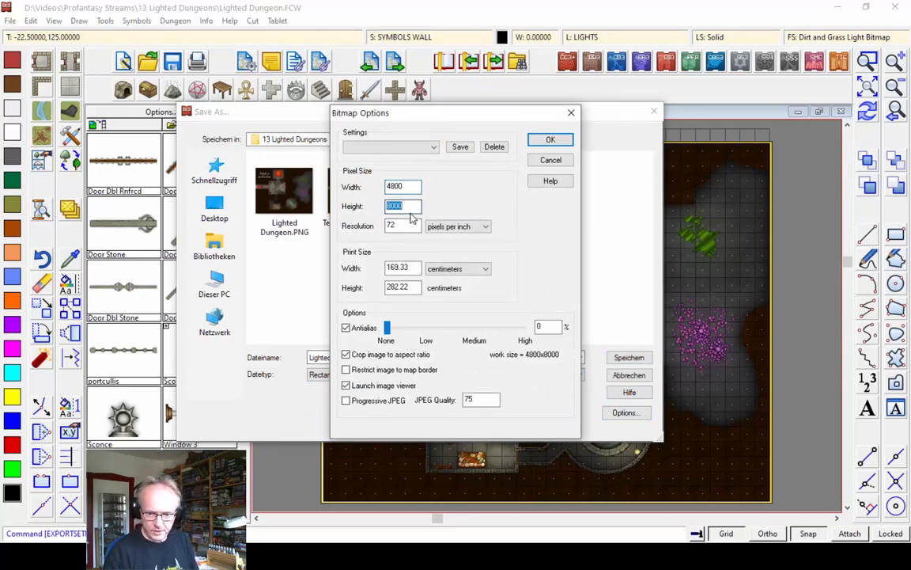
{"action": "type", "text": "4"}
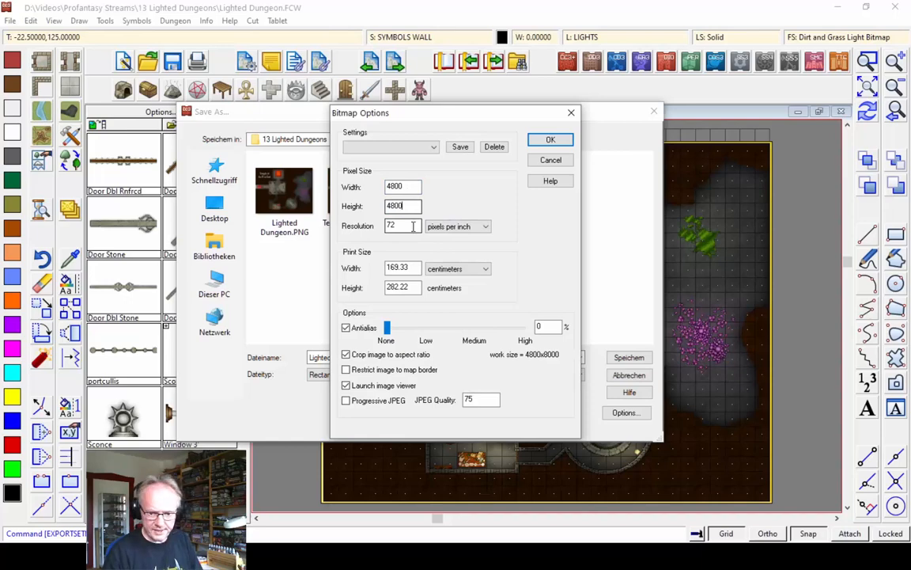
{"action": "left_click", "coordinate": [550, 139]}
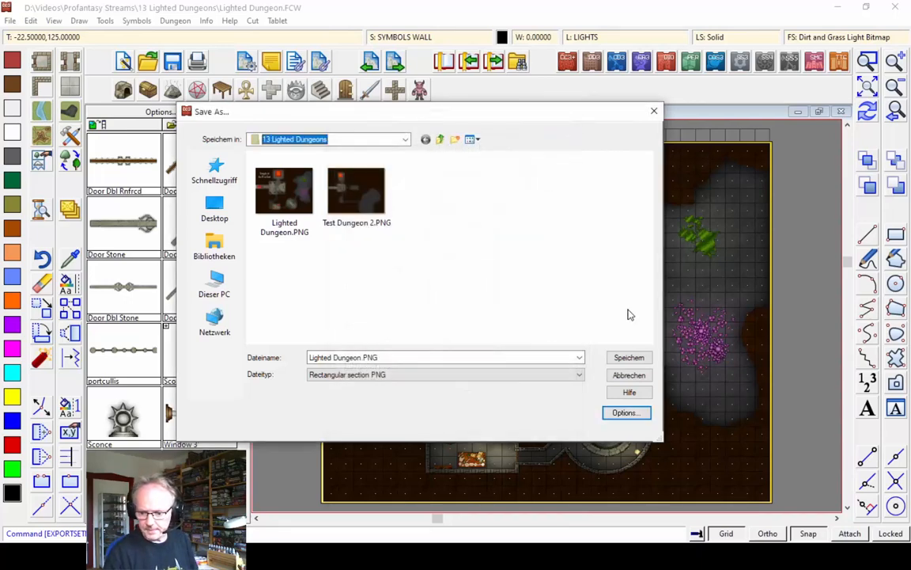
Step: Overwrite Lighted Dungeon.PNG with a rectangular section running from the map's upper-left corner to its lower-right corner
{"action": "left_click", "coordinate": [618, 360]}
{"action": "left_click", "coordinate": [492, 282]}
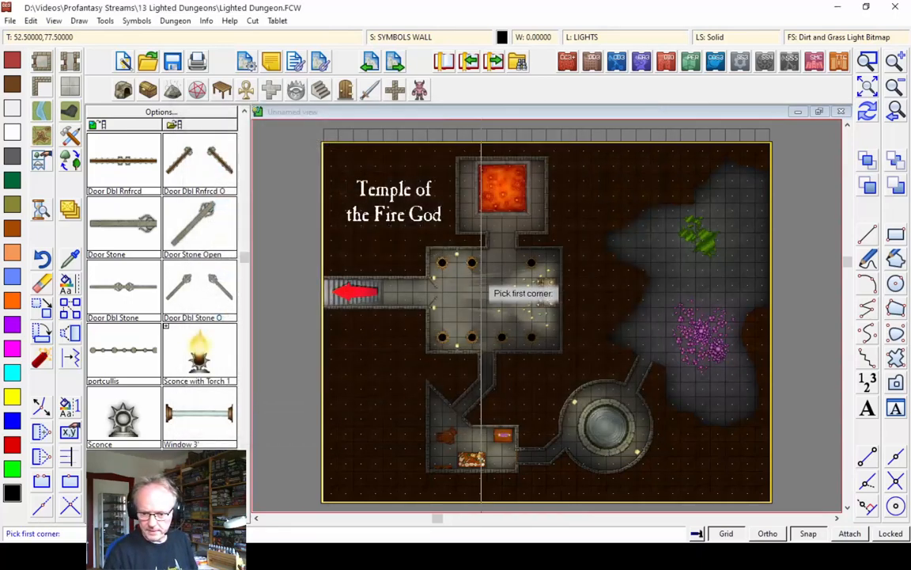
{"action": "left_click", "coordinate": [321, 143]}
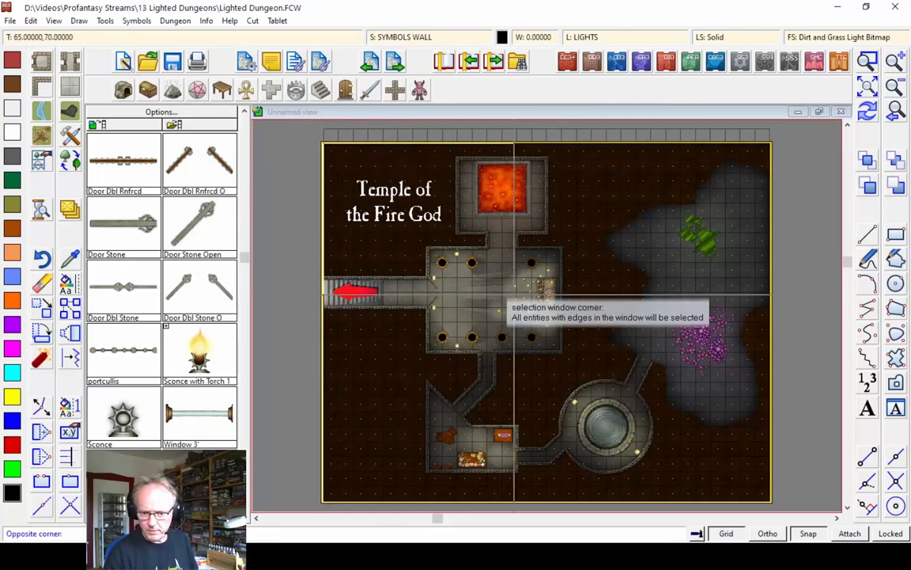
{"action": "left_click", "coordinate": [776, 508]}
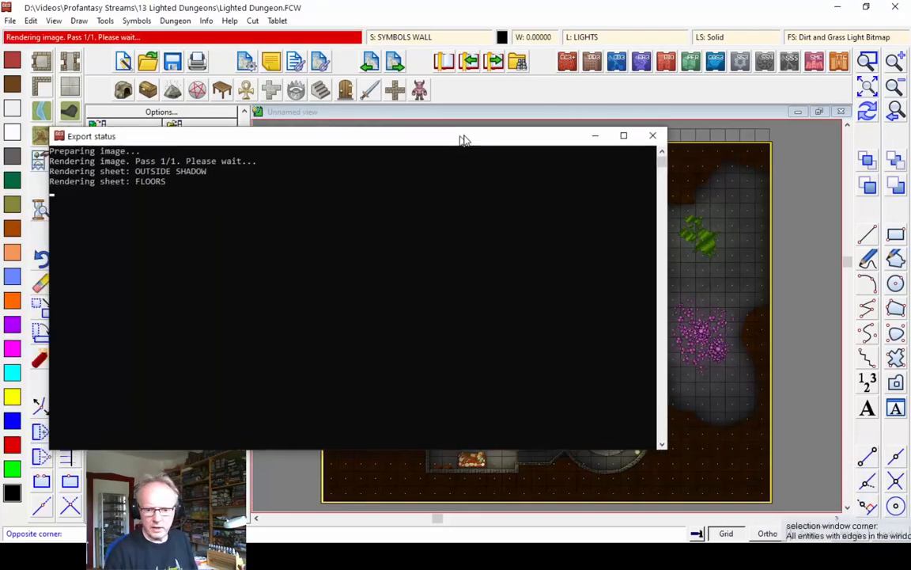
{"action": "left_click_drag", "start_coordinate": [464, 133], "coordinate": [564, 122]}
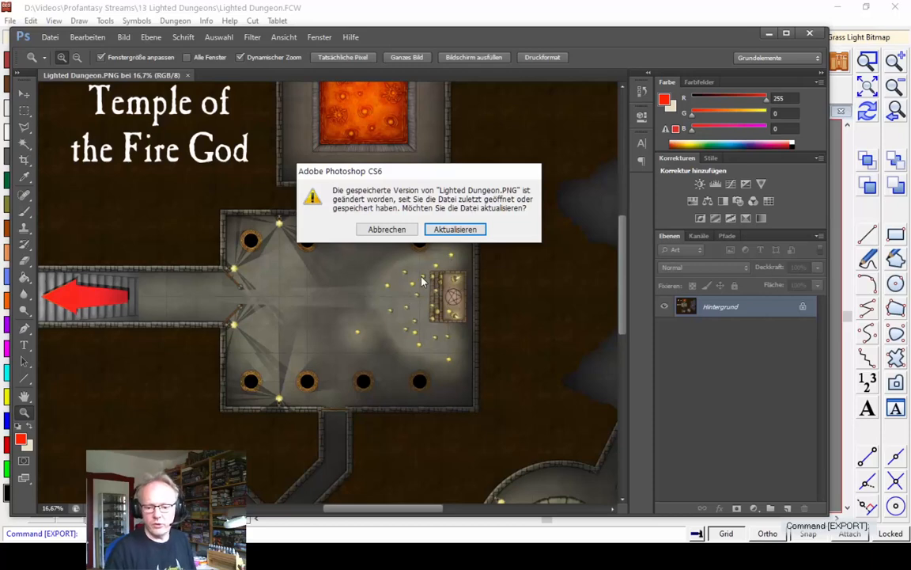
Step: Update Lighted Dungeon.PNG in Photoshop and examine the torchlight and shadows in the main hall and across the whole map
{"action": "left_click", "coordinate": [443, 230]}
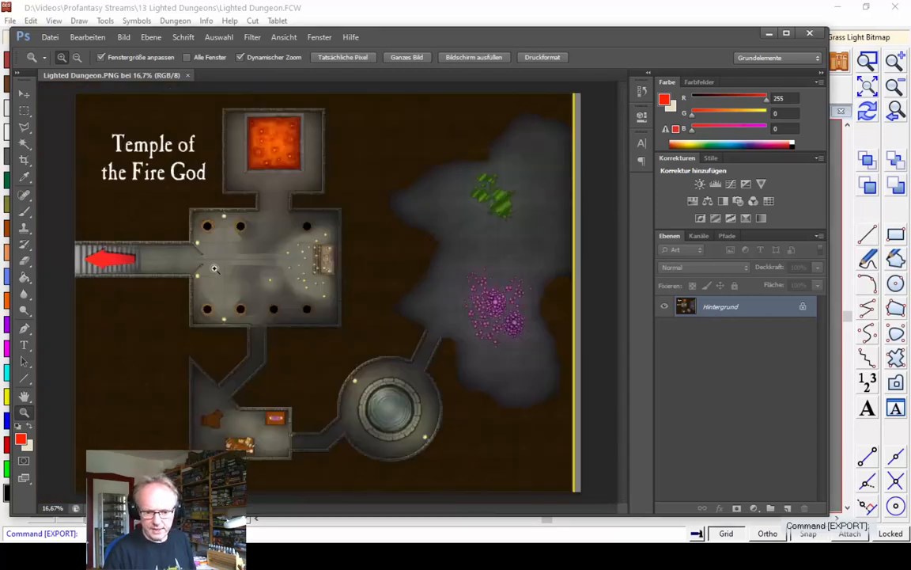
{"action": "left_click", "coordinate": [183, 241]}
{"action": "left_click", "coordinate": [174, 249]}
{"action": "left_click", "coordinate": [166, 261]}
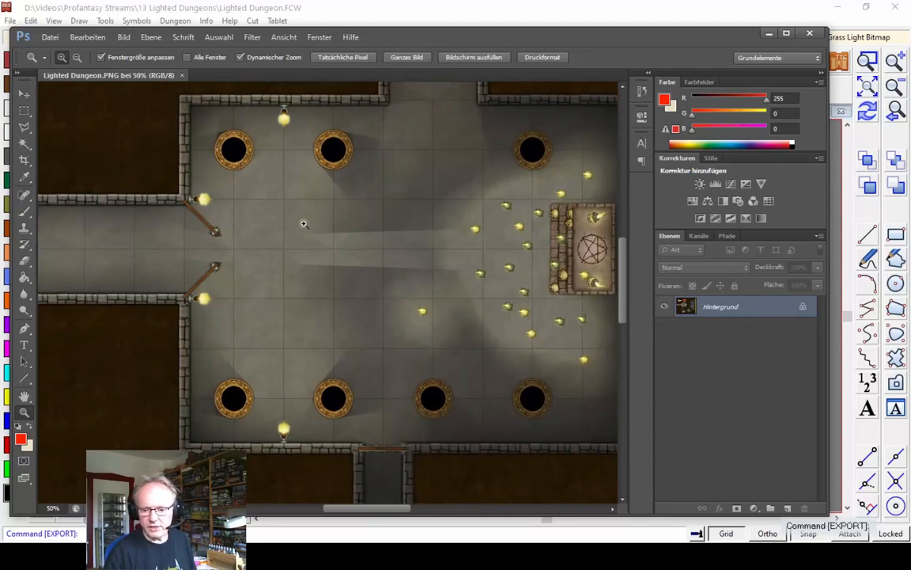
{"action": "double_click", "coordinate": [710, 31]}
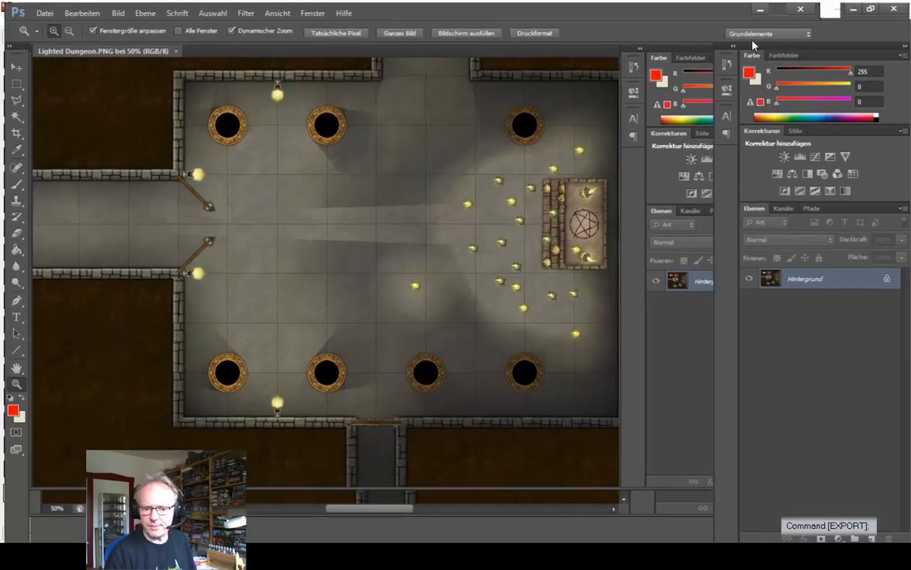
{"action": "right_click", "coordinate": [480, 203]}
{"action": "left_click", "coordinate": [506, 204]}
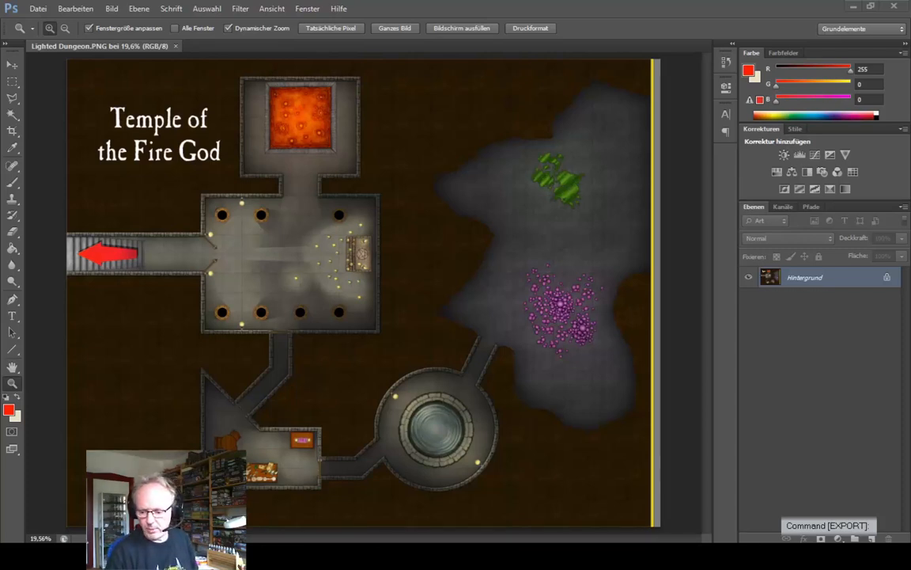
Step: Return to the Lighted Dungeon map in Campaign Cartographer
{"action": "mouse_move", "coordinate": [728, 520]}
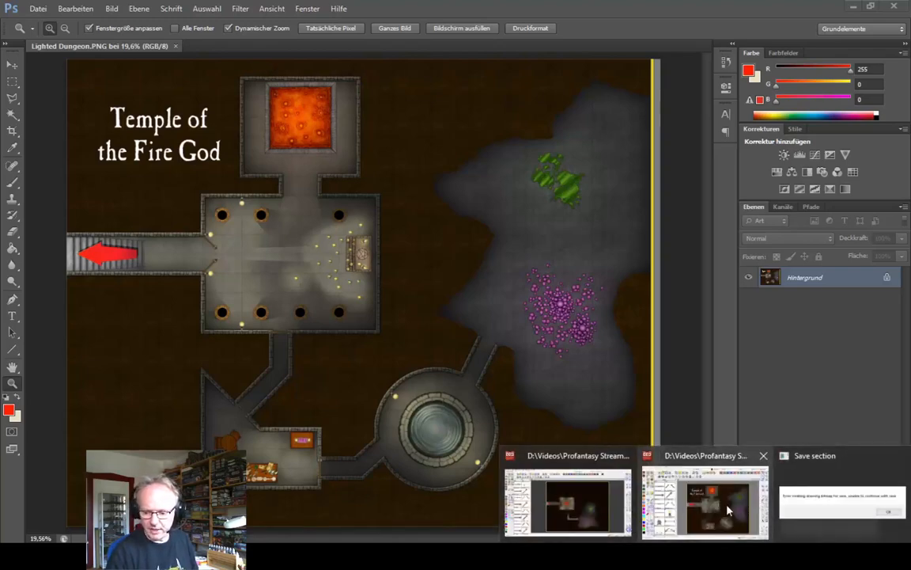
{"action": "left_click", "coordinate": [653, 456]}
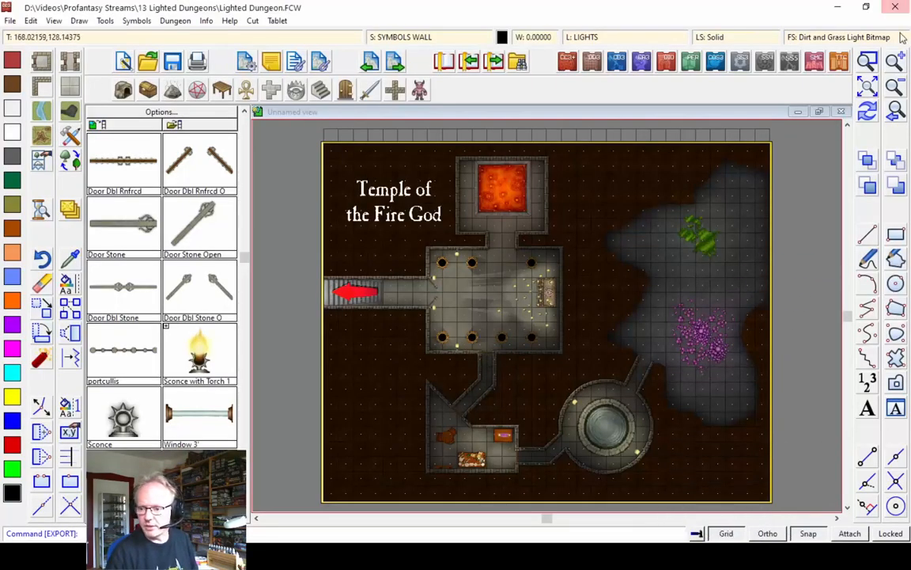
{"action": "left_click", "coordinate": [868, 62]}
{"action": "left_click", "coordinate": [559, 390]}
{"action": "left_click", "coordinate": [652, 462]}
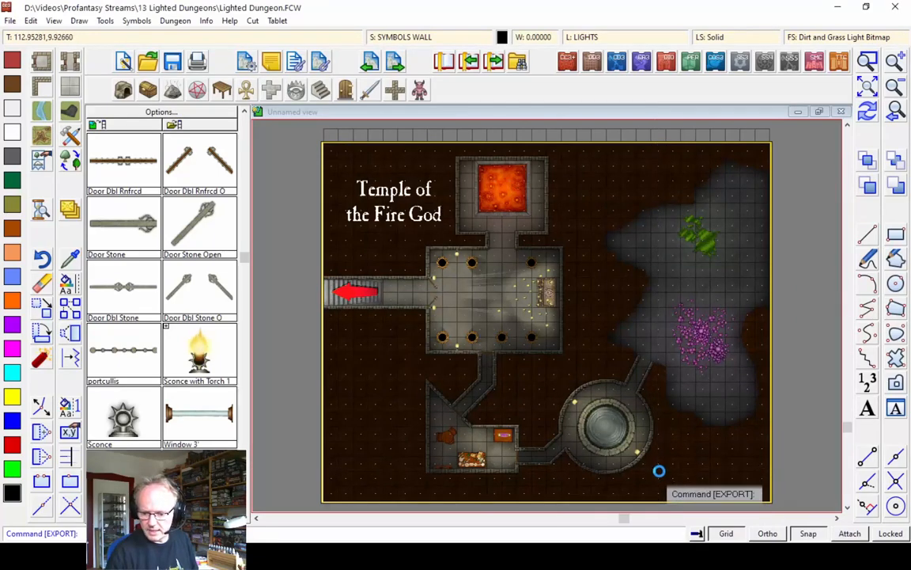
Step: Make LIGHTS the active sheet of the dungeon map
{"action": "left_click", "coordinate": [401, 37]}
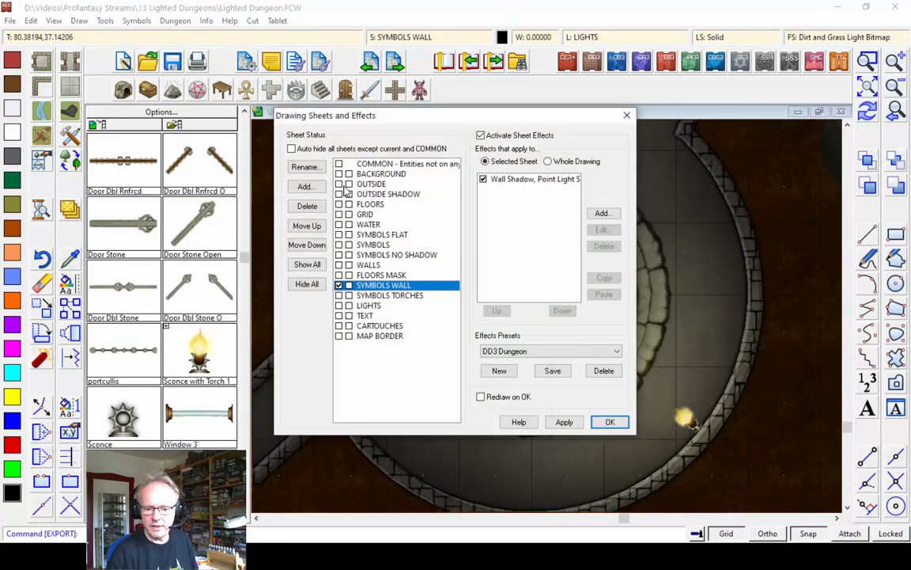
{"action": "left_click", "coordinate": [344, 309]}
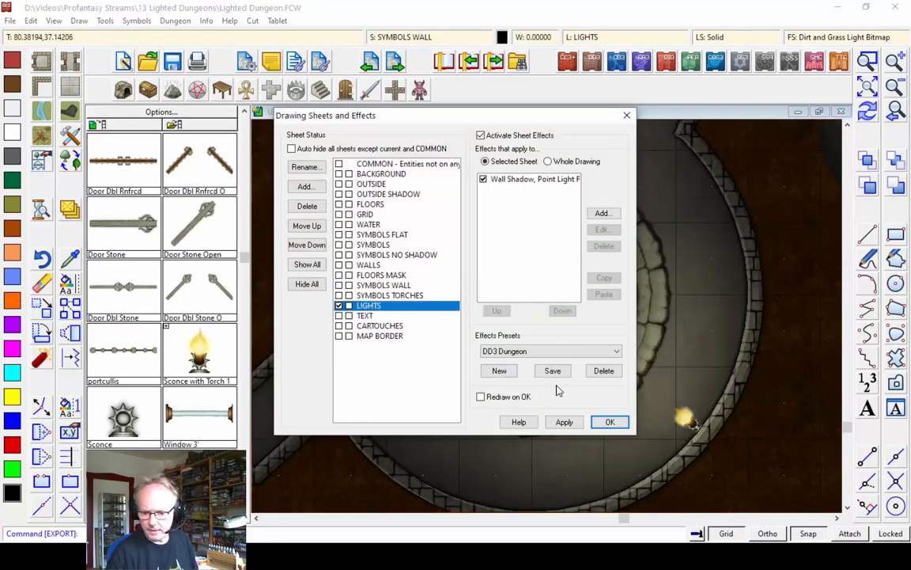
{"action": "left_click", "coordinate": [610, 422]}
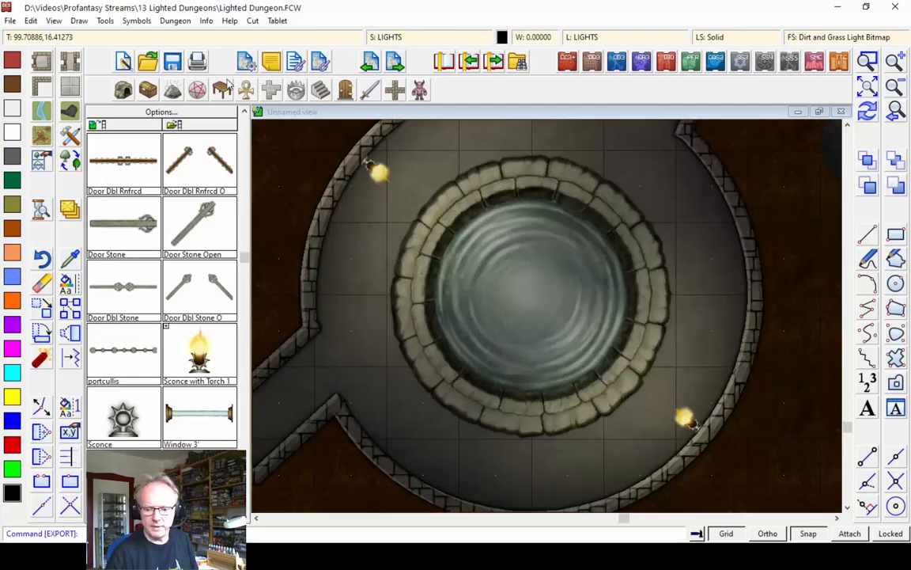
Step: Place a light source at the centre of the round pool with a 12.5 maximum radius and intensity 150, and redraw the map
{"action": "left_click", "coordinate": [140, 22]}
{"action": "left_click", "coordinate": [143, 22]}
{"action": "left_click", "coordinate": [175, 20]}
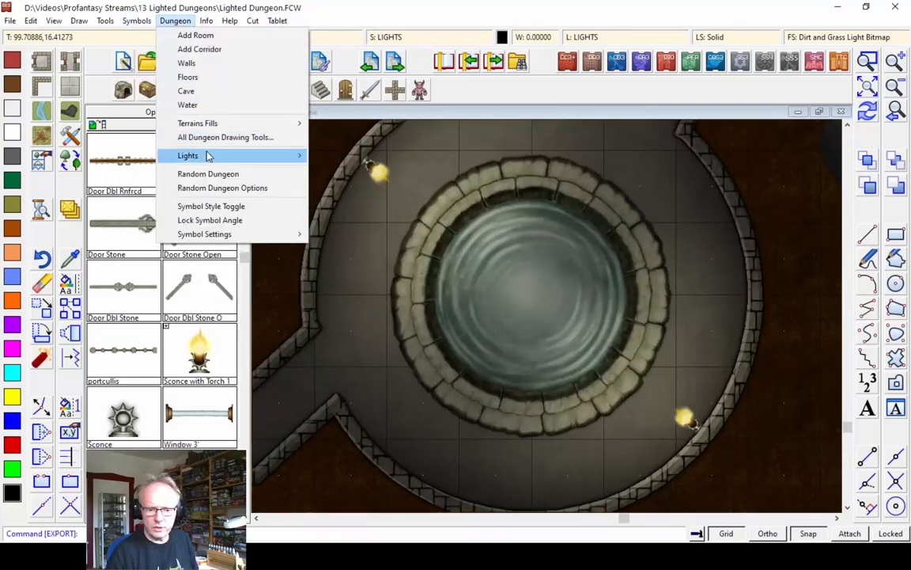
{"action": "mouse_move", "coordinate": [207, 156]}
{"action": "left_click", "coordinate": [333, 156]}
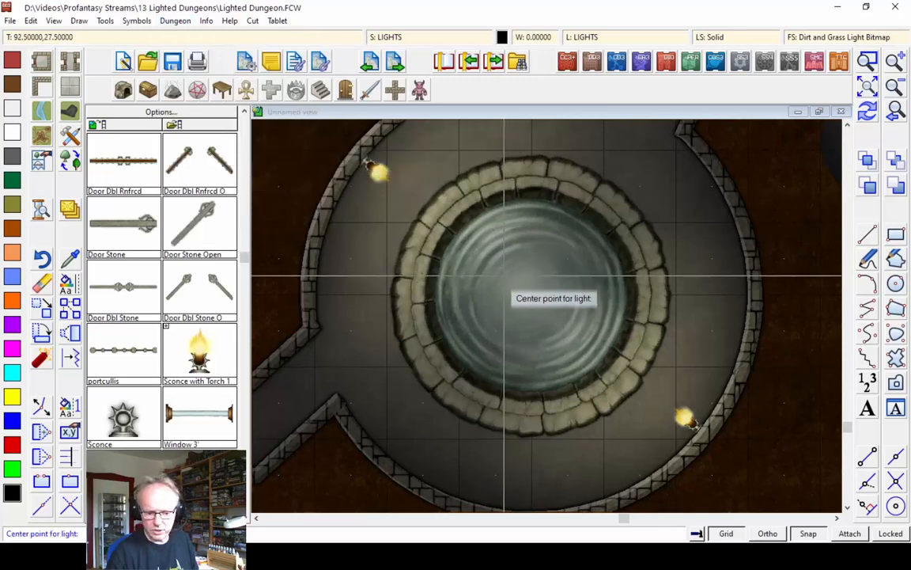
{"action": "left_click", "coordinate": [535, 295]}
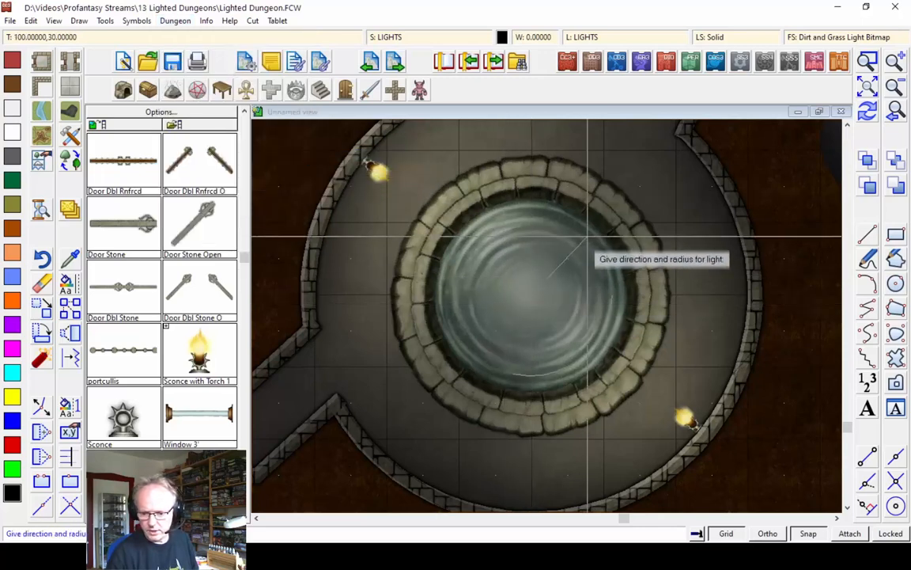
{"action": "left_click", "coordinate": [657, 192]}
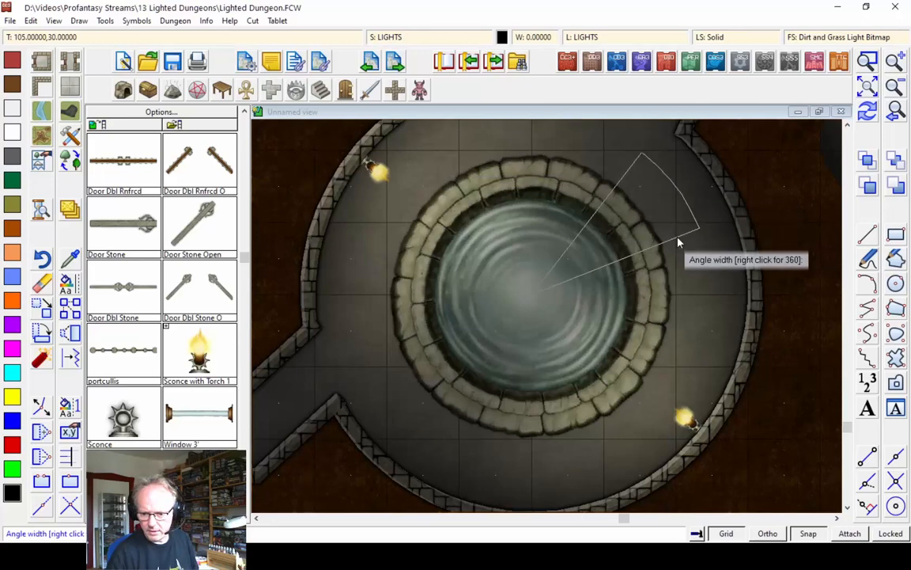
{"action": "left_click", "coordinate": [588, 254]}
{"action": "double_click", "coordinate": [477, 231]}
{"action": "type", "text": "150"}
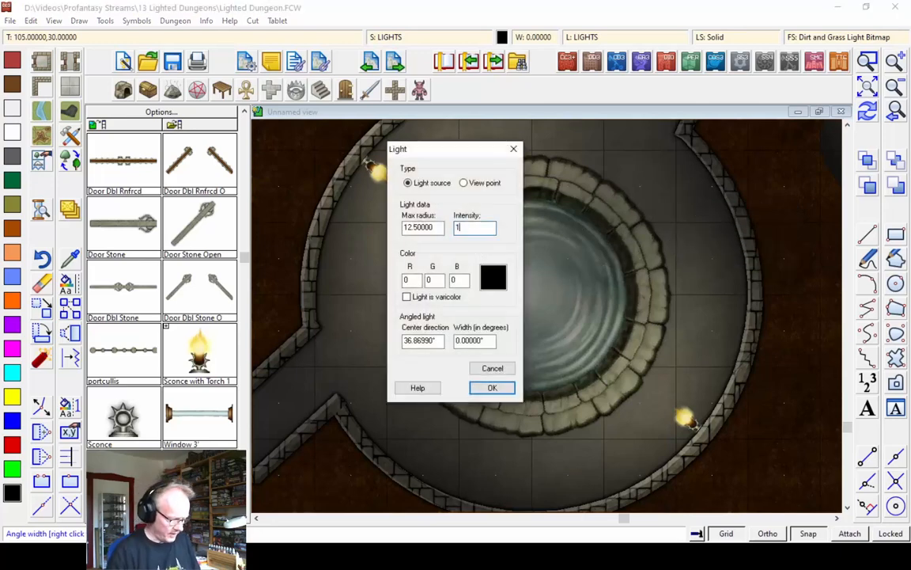
{"action": "left_click", "coordinate": [491, 387]}
{"action": "left_click", "coordinate": [869, 113]}
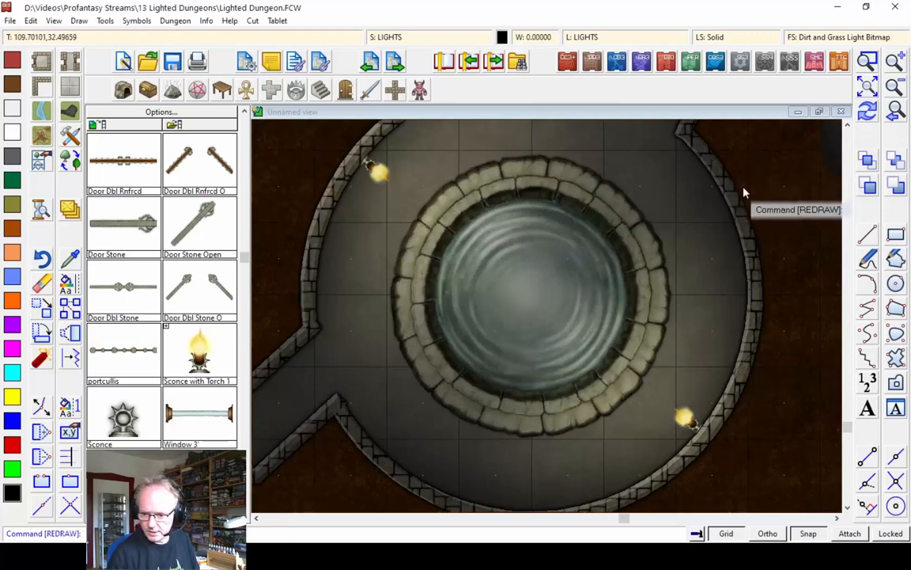
{"action": "left_click", "coordinate": [895, 88]}
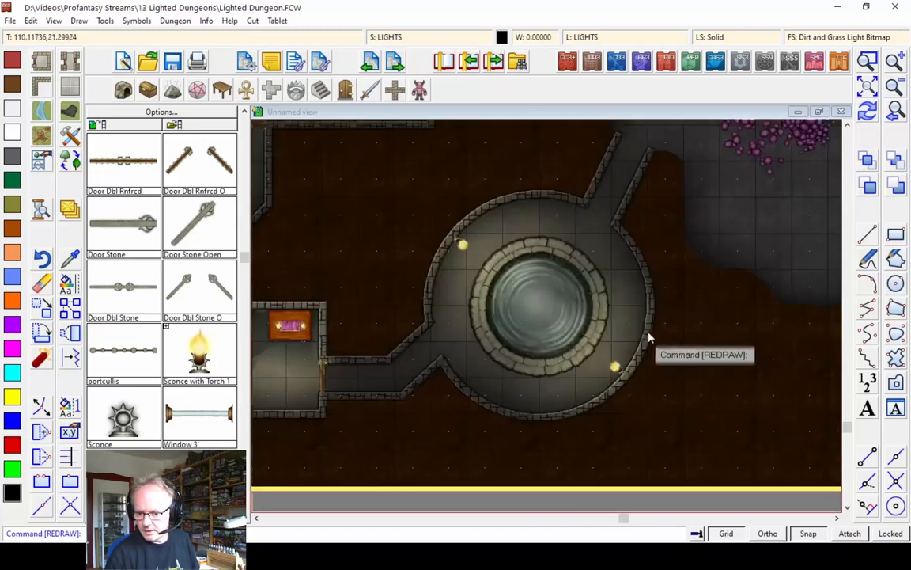
{"action": "left_click", "coordinate": [869, 91]}
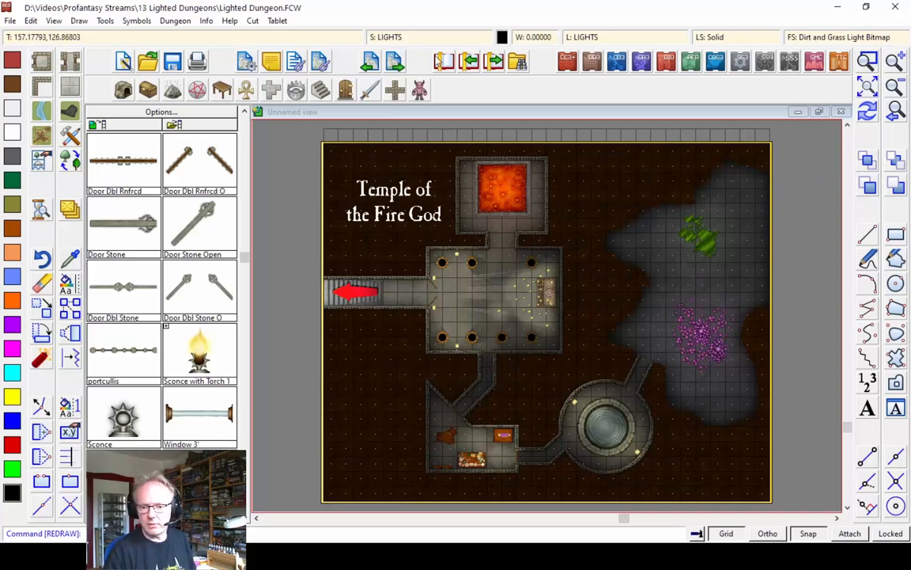
Step: Add a SHADOW sheet, position it directly after SYMBOLS NO SHADOW in the sheet order, and make it active
{"action": "left_click", "coordinate": [364, 37]}
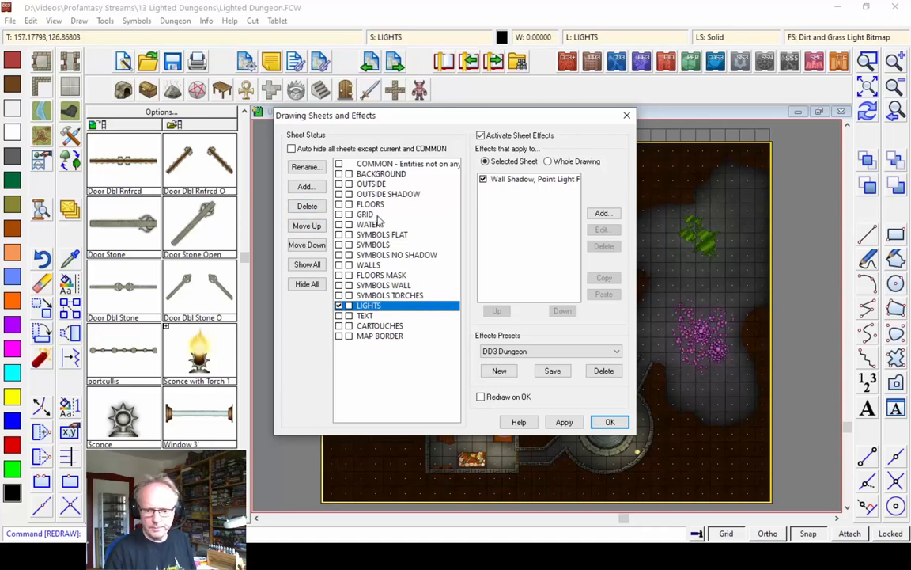
{"action": "left_click", "coordinate": [371, 244]}
{"action": "left_click", "coordinate": [303, 187]}
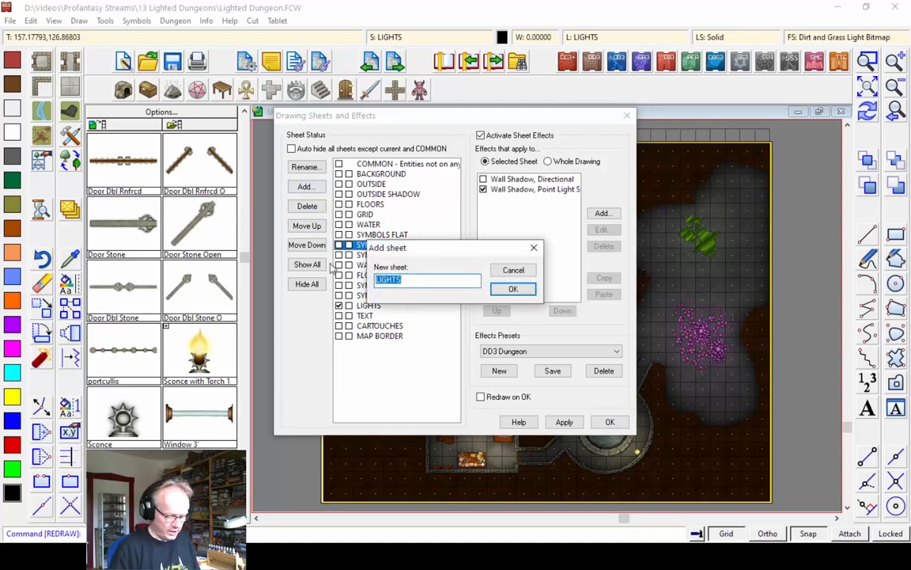
{"action": "key", "text": "Escape"}
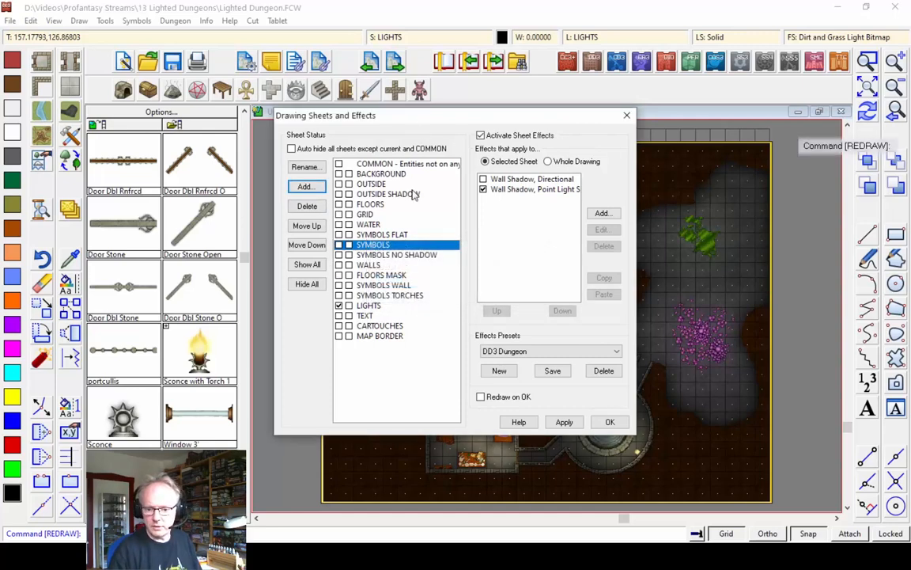
{"action": "left_click", "coordinate": [305, 187]}
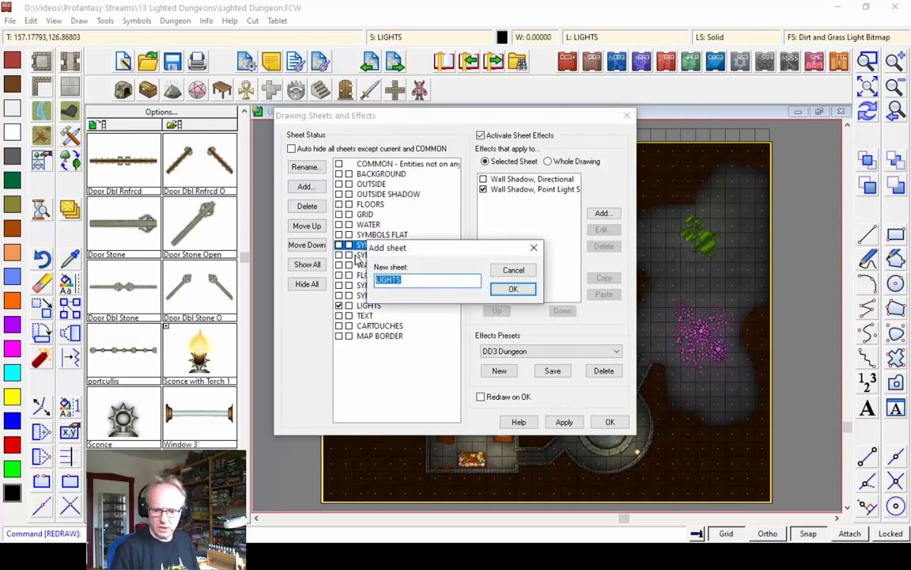
{"action": "type", "text": "SHADOW"}
{"action": "key", "text": "Return"}
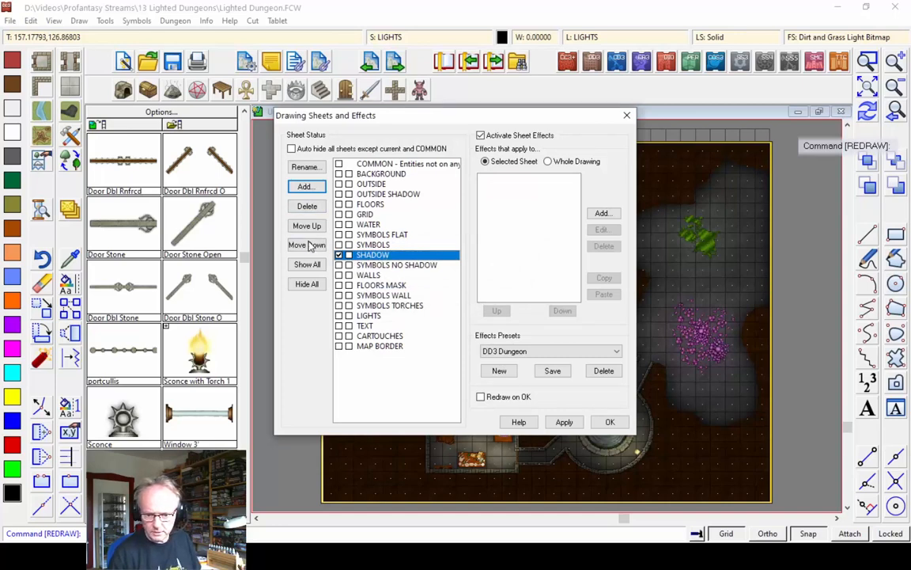
{"action": "left_click", "coordinate": [309, 245]}
{"action": "left_click", "coordinate": [607, 420]}
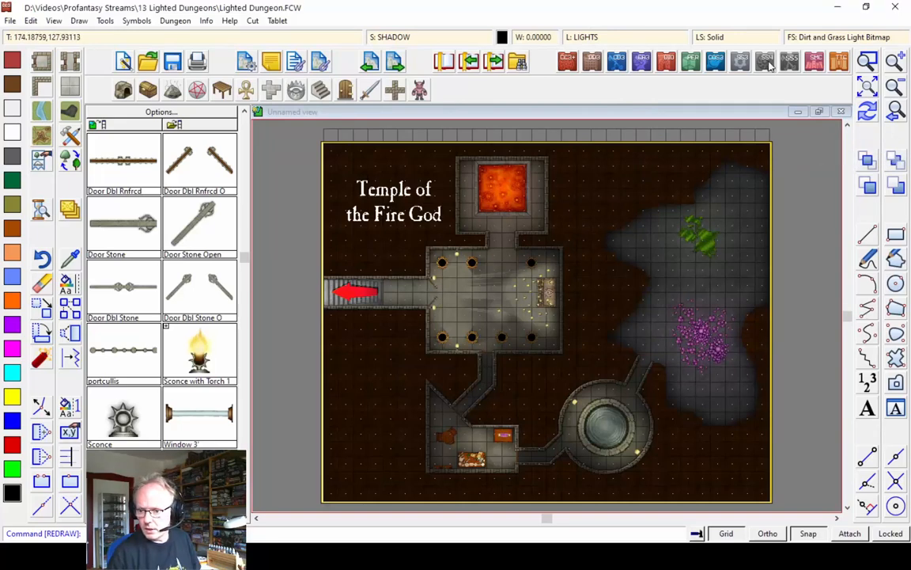
Step: Set the current fill style to the Solid brush pattern for drawing the shadow circle
{"action": "left_click", "coordinate": [895, 284]}
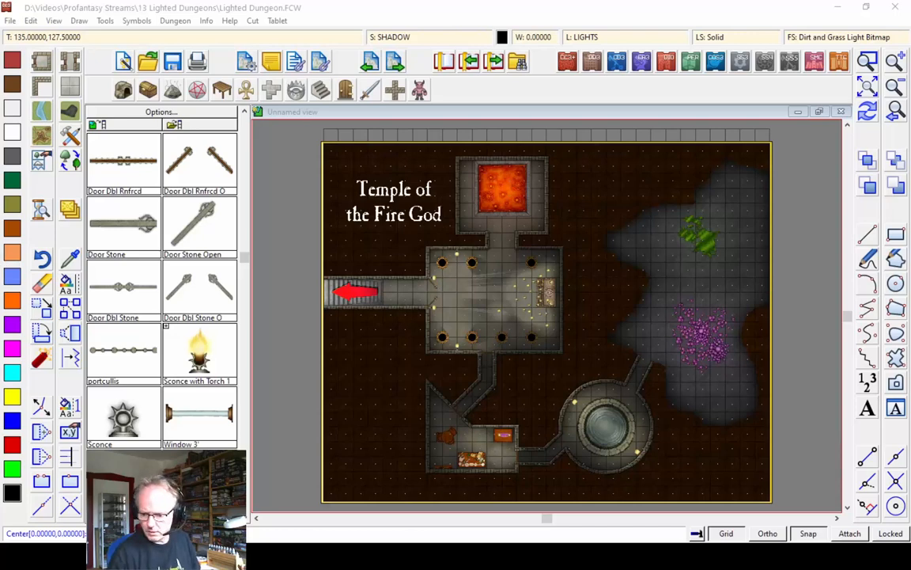
{"action": "left_click", "coordinate": [759, 445]}
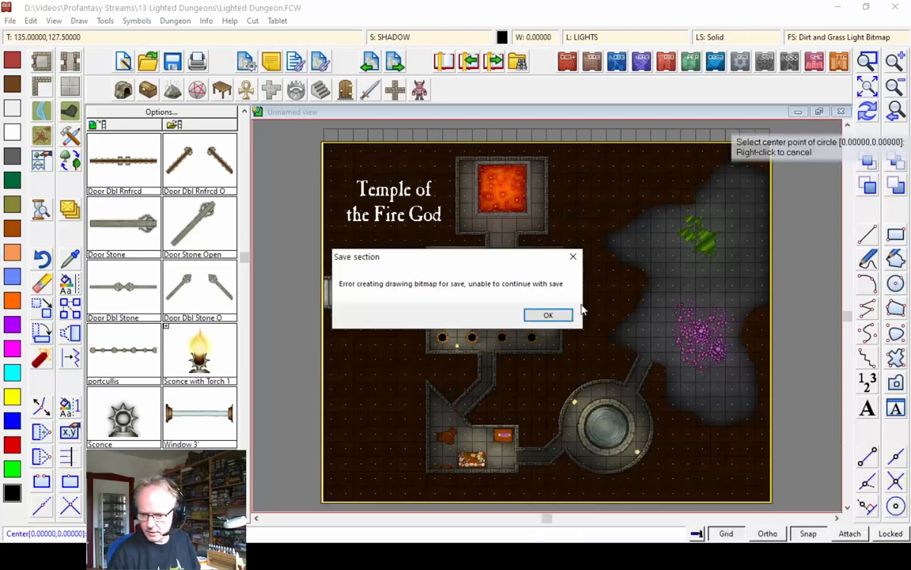
{"action": "left_click", "coordinate": [548, 316]}
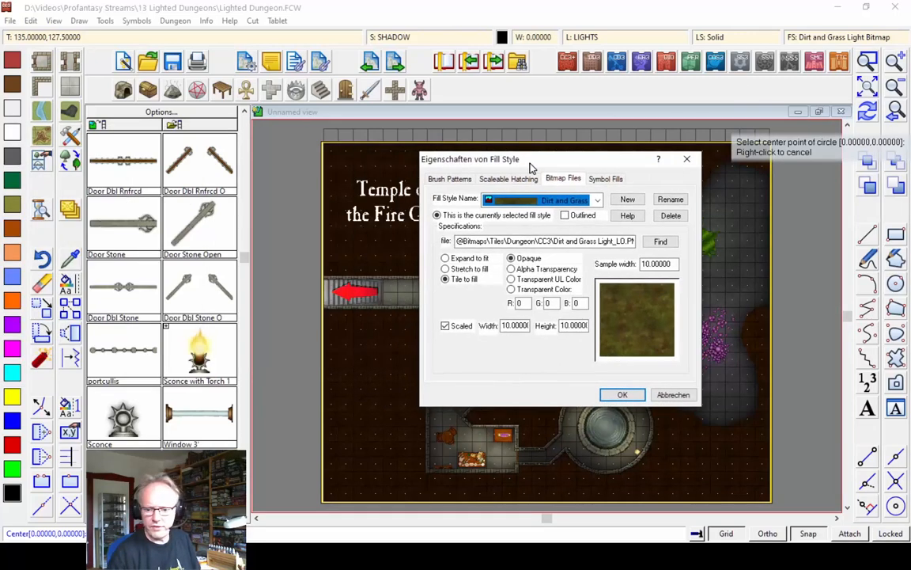
{"action": "left_click", "coordinate": [450, 177]}
{"action": "left_click", "coordinate": [507, 199]}
{"action": "scroll", "coordinate": [507, 204], "scroll_direction": "up", "scroll_amount": 2}
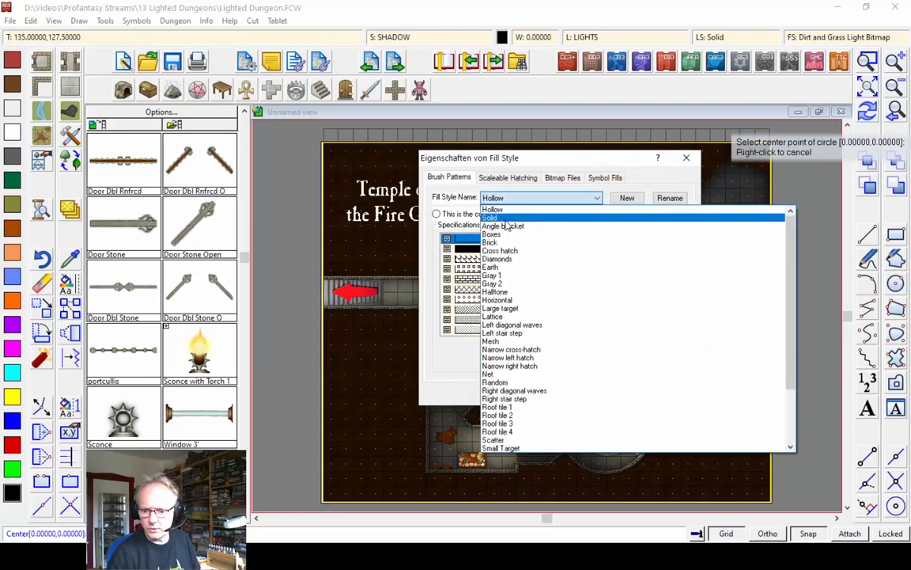
{"action": "left_click", "coordinate": [502, 217]}
{"action": "left_click", "coordinate": [620, 393]}
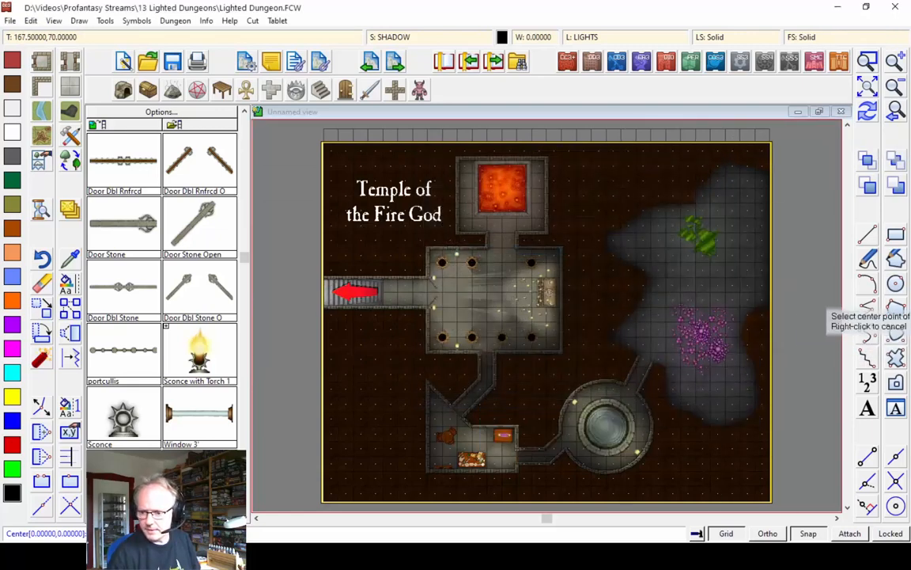
Step: Draw a solid black circle with a radius of about 10 map units over the round pool on the SHADOW sheet
{"action": "left_click", "coordinate": [896, 284]}
{"action": "left_click", "coordinate": [606, 428]}
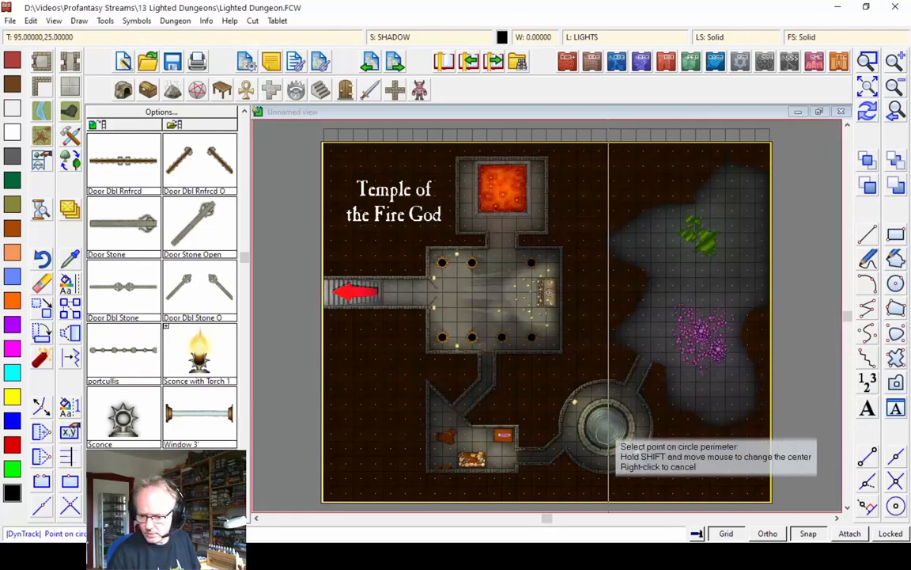
{"action": "left_click", "coordinate": [610, 403]}
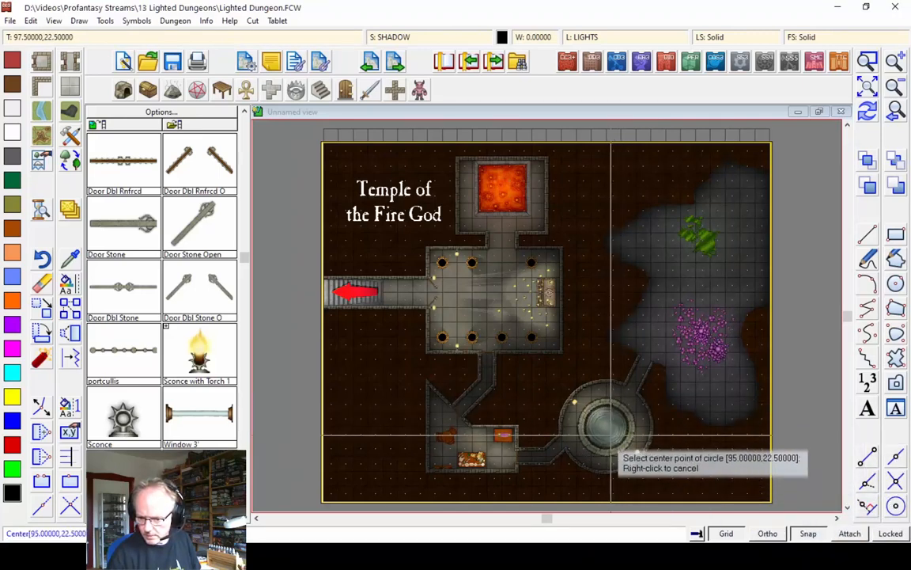
{"action": "left_click", "coordinate": [606, 427]}
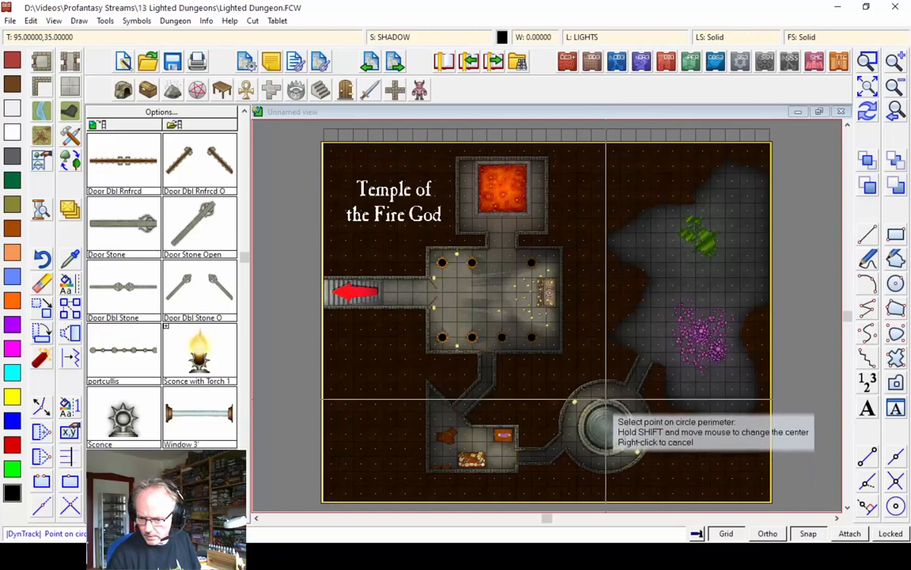
{"action": "left_click", "coordinate": [607, 398]}
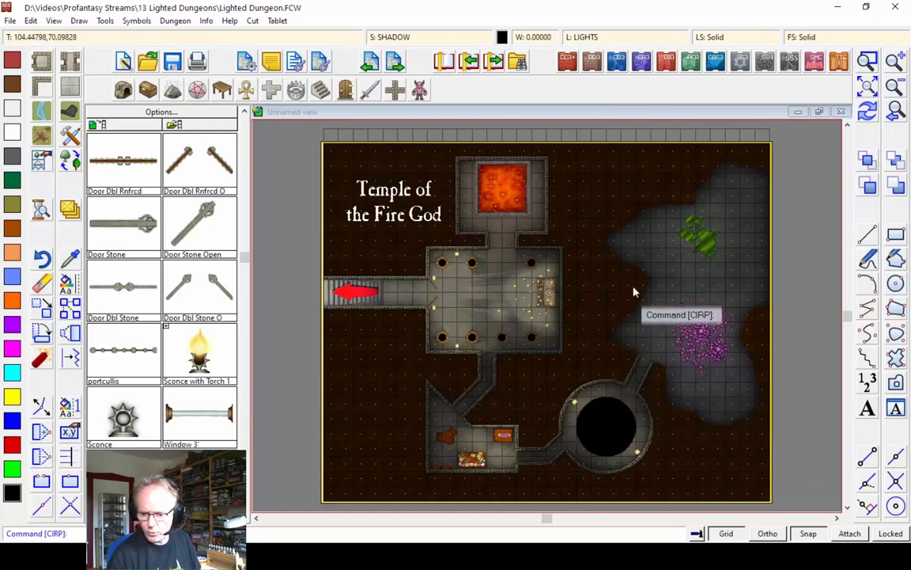
Step: Add an Edge Fade, Inner effect to the SHADOW sheet with edge width 10 map units, inner opacity 90% and outer opacity 0%
{"action": "left_click", "coordinate": [398, 38]}
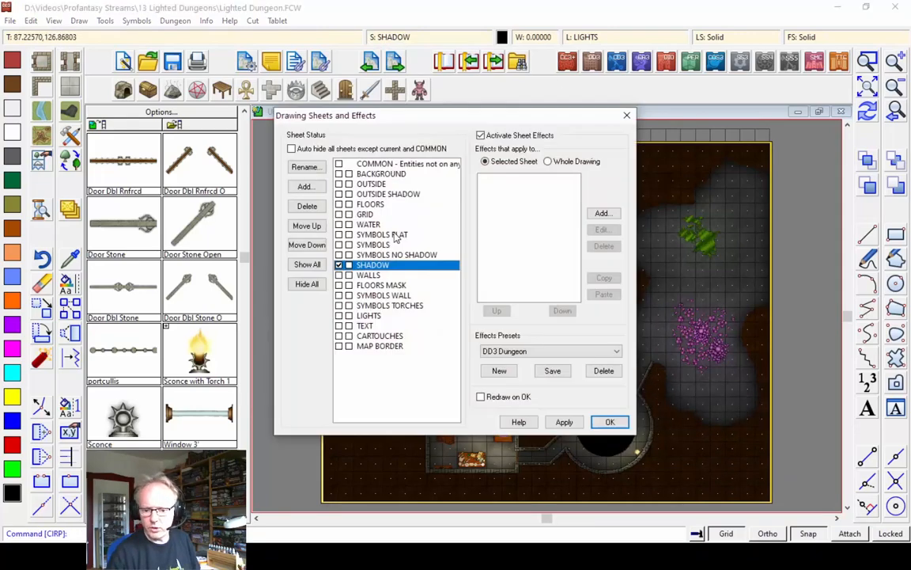
{"action": "left_click", "coordinate": [601, 214]}
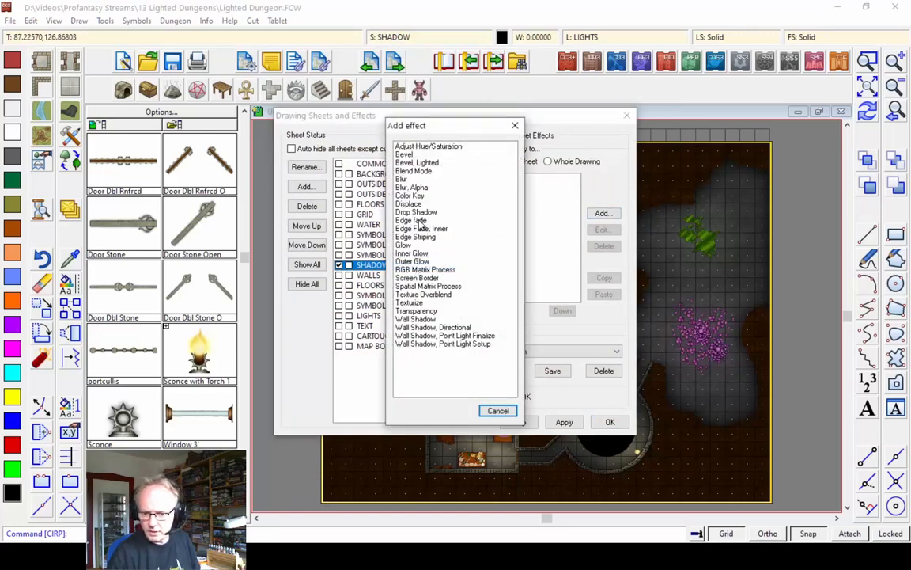
{"action": "double_click", "coordinate": [419, 228]}
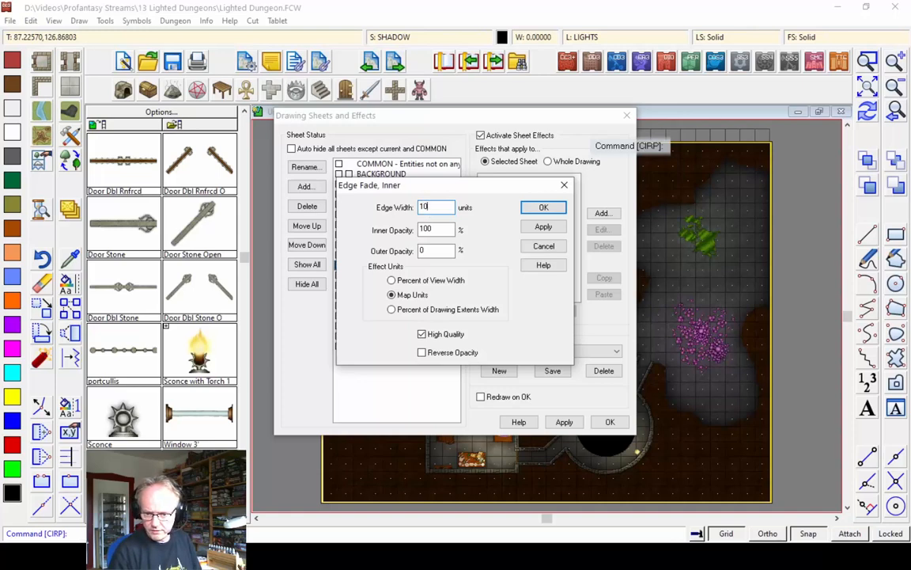
{"action": "key", "text": "Tab"}
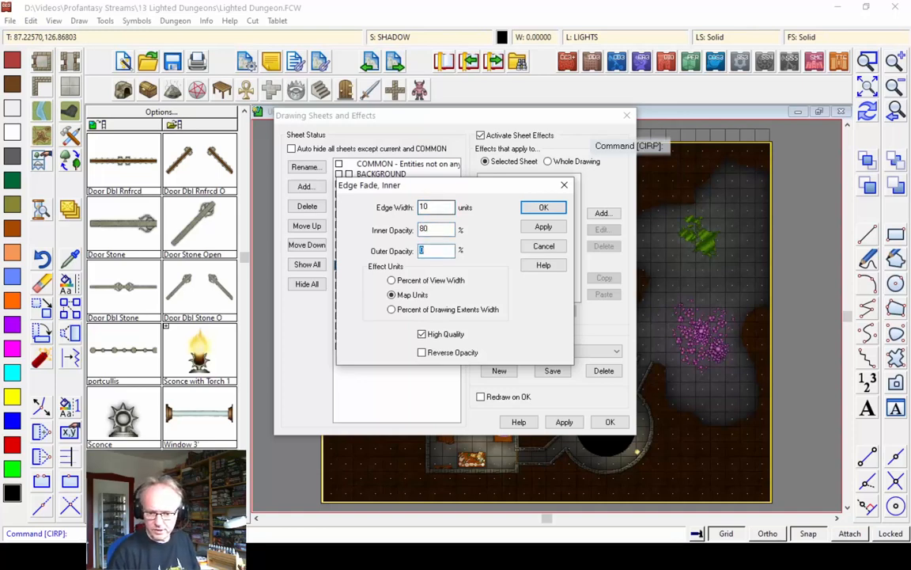
{"action": "left_click_drag", "start_coordinate": [443, 230], "coordinate": [378, 227]}
{"action": "type", "text": "90"}
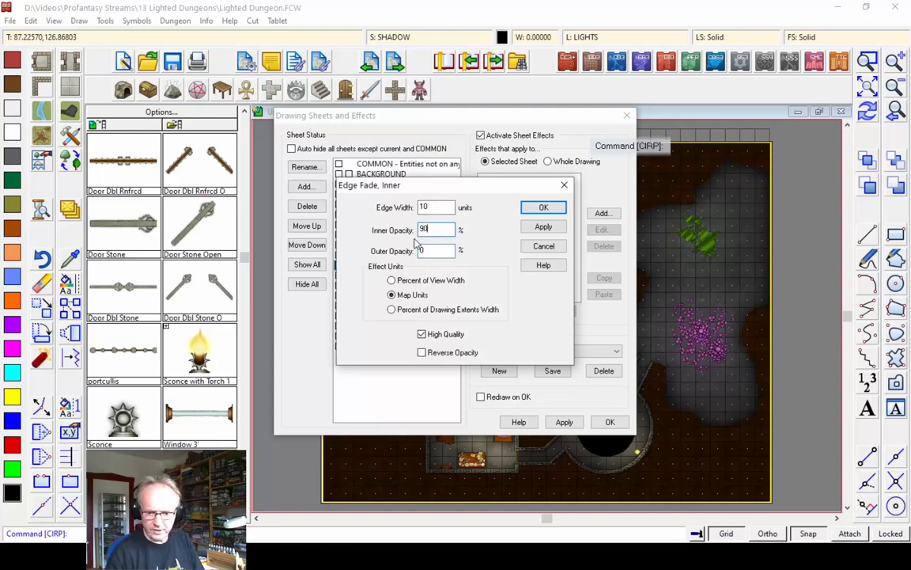
{"action": "left_click", "coordinate": [543, 208]}
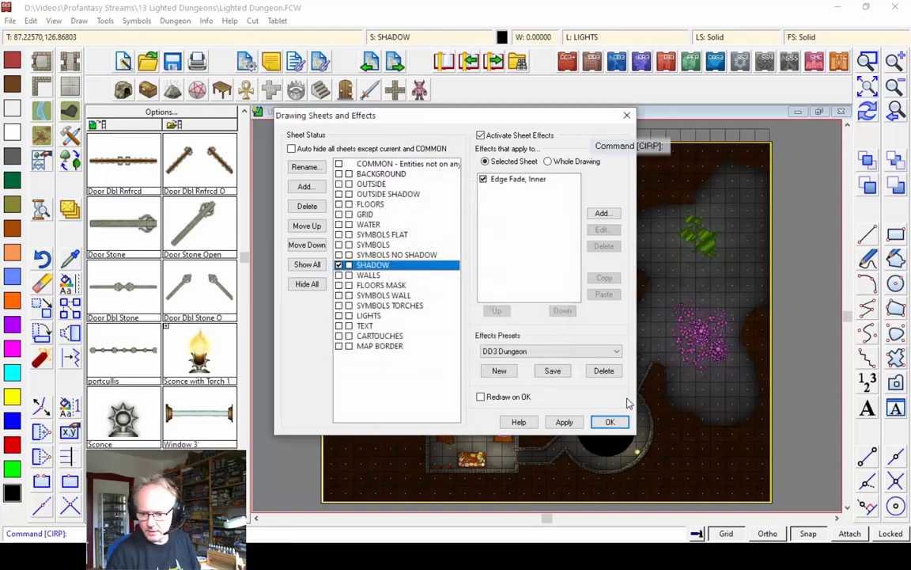
{"action": "left_click", "coordinate": [610, 421]}
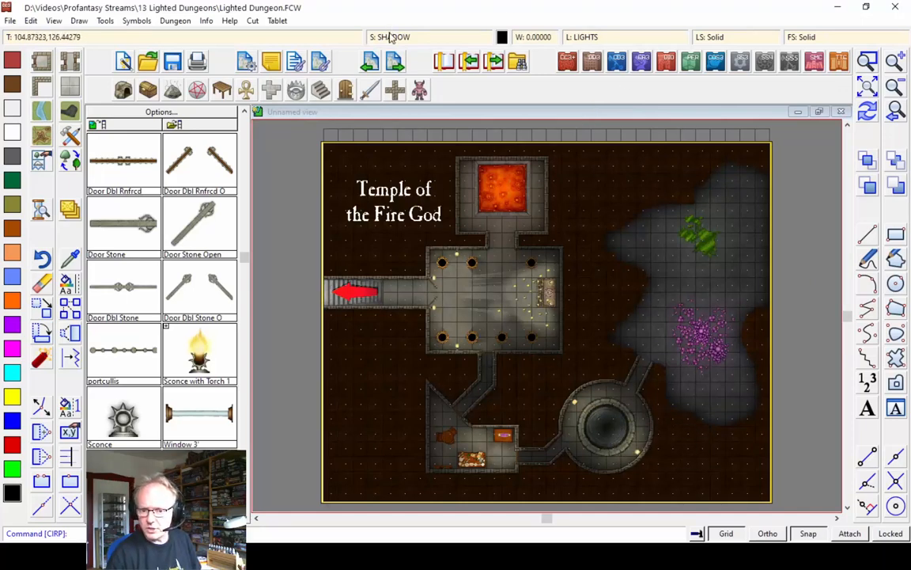
Step: Change the SHADOW sheet's Edge Fade, Inner effect to an edge width of 5 map units and an inner opacity of 100%
{"action": "left_click", "coordinate": [357, 36]}
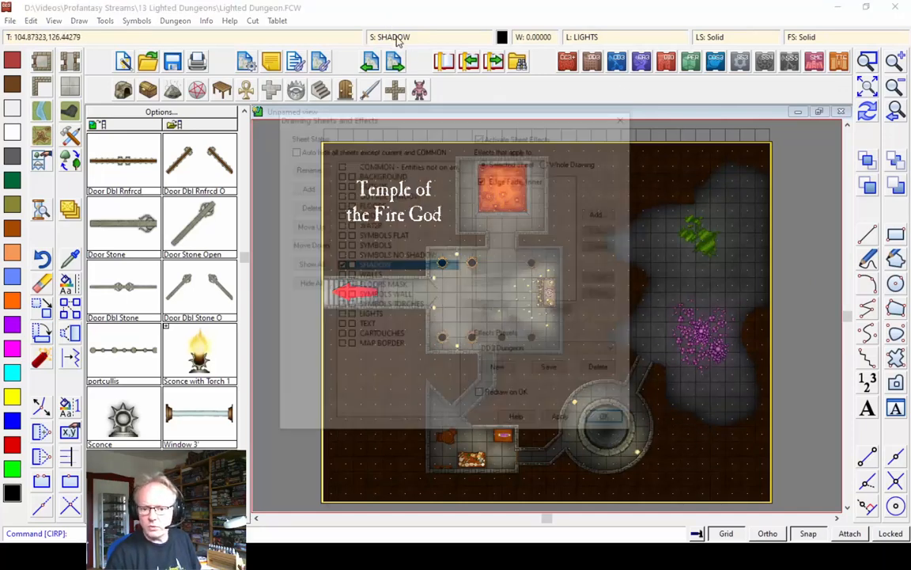
{"action": "left_click", "coordinate": [514, 179]}
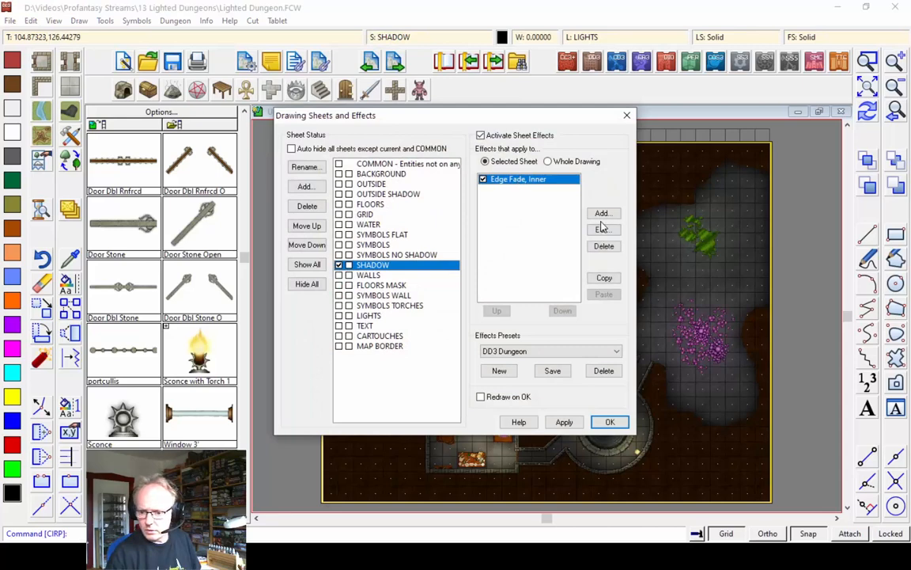
{"action": "left_click", "coordinate": [601, 229]}
{"action": "key", "text": "Tab"}
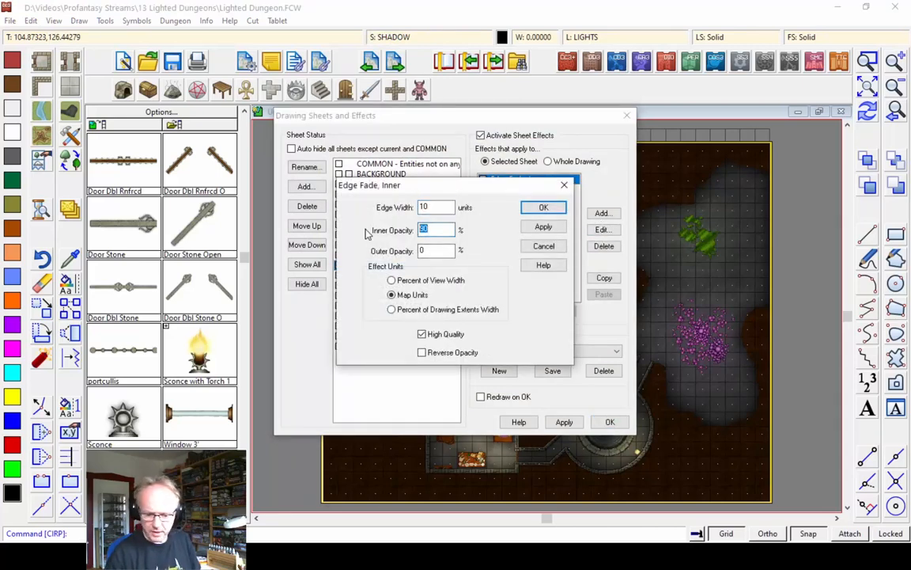
{"action": "type", "text": "100"}
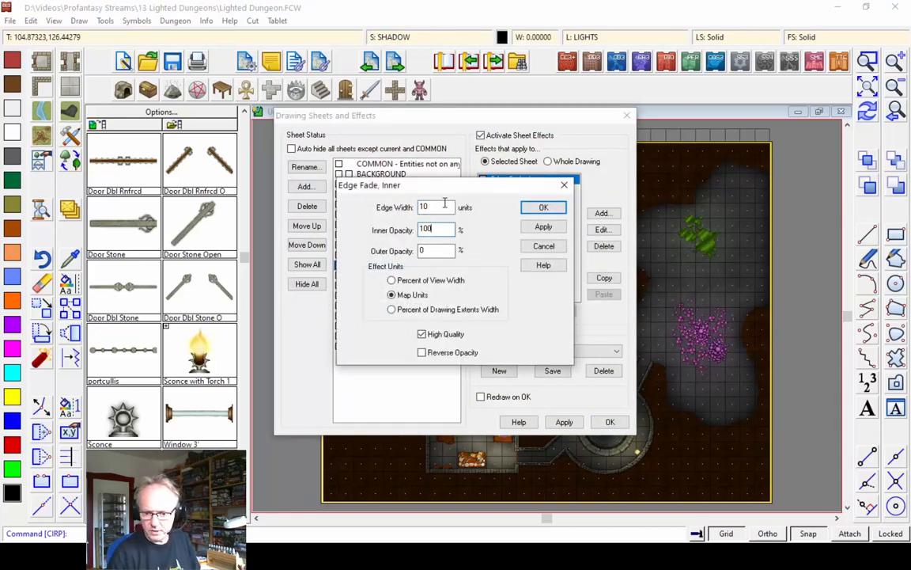
{"action": "key", "text": "shift+Tab"}
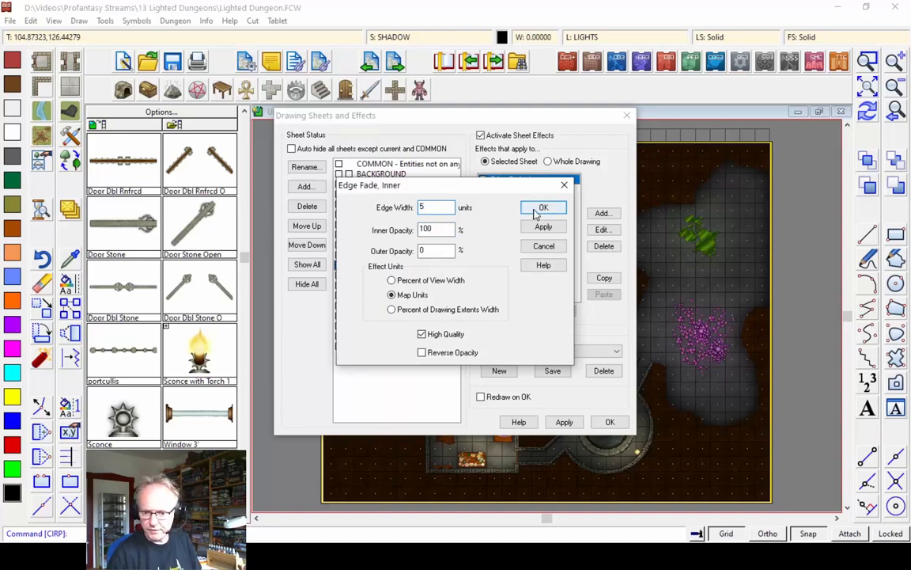
{"action": "left_click", "coordinate": [543, 206]}
{"action": "left_click", "coordinate": [608, 417]}
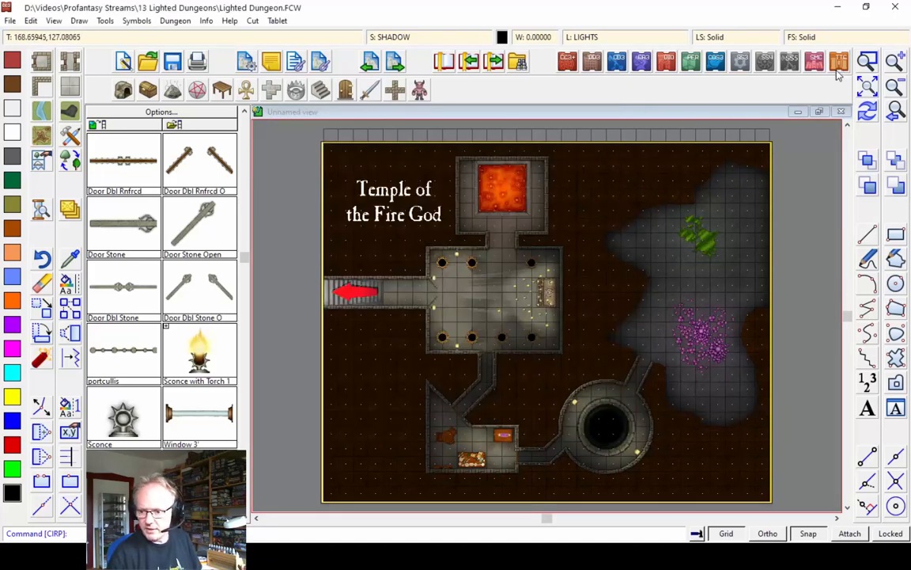
{"action": "left_click", "coordinate": [868, 62]}
{"action": "left_click", "coordinate": [558, 408]}
{"action": "left_click", "coordinate": [657, 464]}
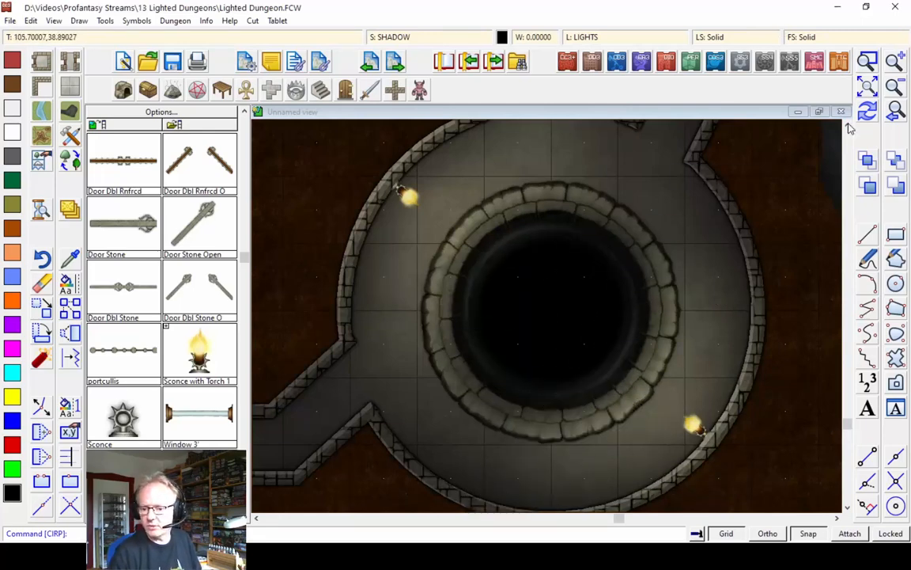
{"action": "left_click", "coordinate": [897, 114]}
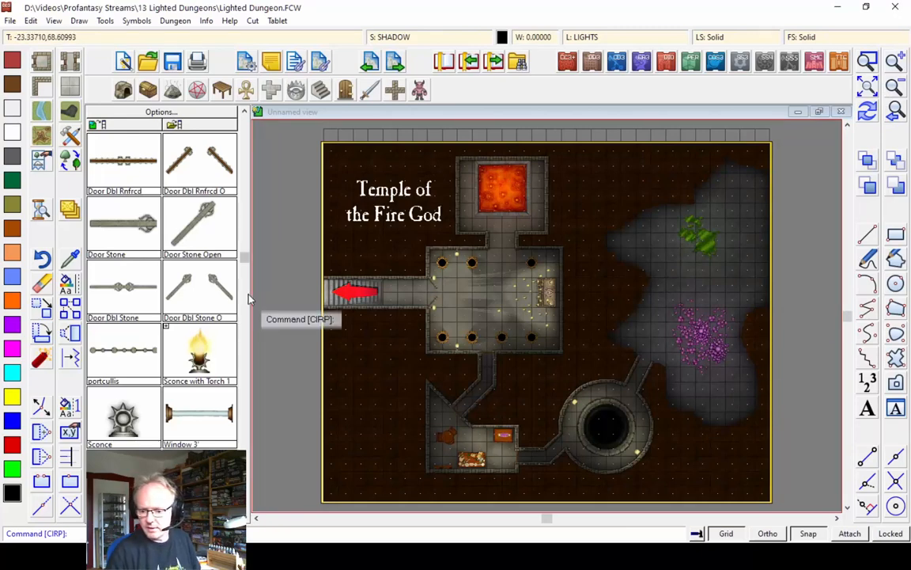